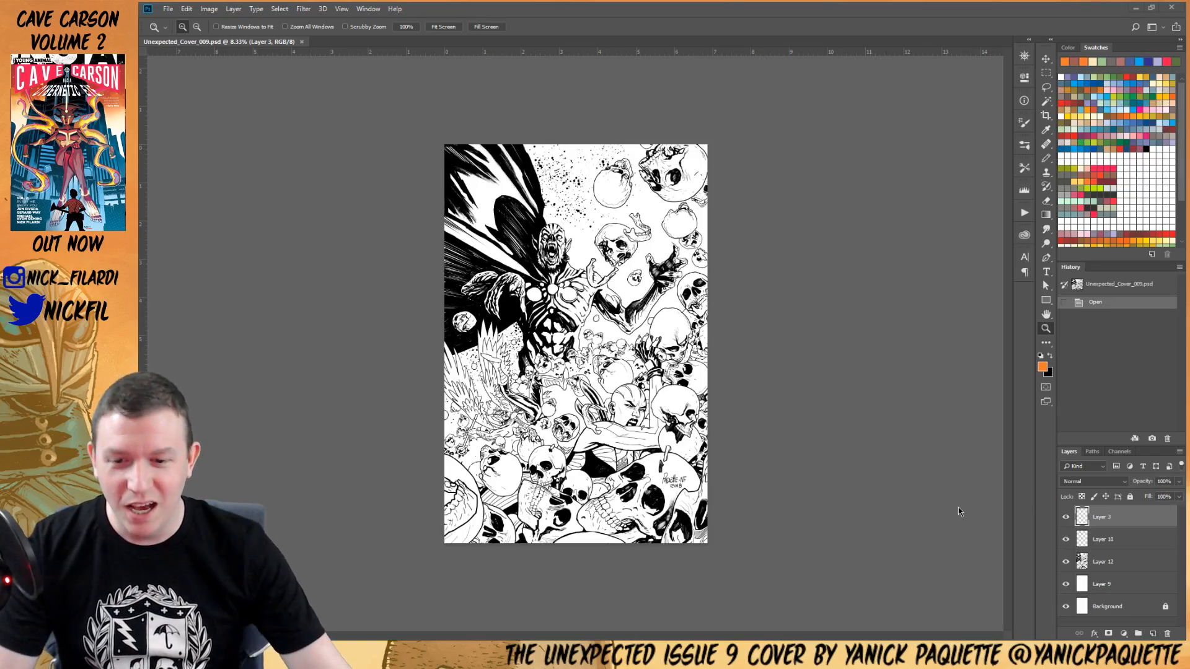
Examine the inked cover artwork up close, from the caped creature down to the skulls at the base
{"action": "mouse_move", "coordinate": [689, 364]}
{"action": "left_mouse_down"}
{"action": "mouse_move", "coordinate": [689, 277]}
{"action": "mouse_move", "coordinate": [702, 357]}
{"action": "left_mouse_up"}
{"action": "left_click", "coordinate": [648, 268]}
{"action": "left_click_drag", "start_coordinate": [665, 269], "coordinate": [705, 270]}
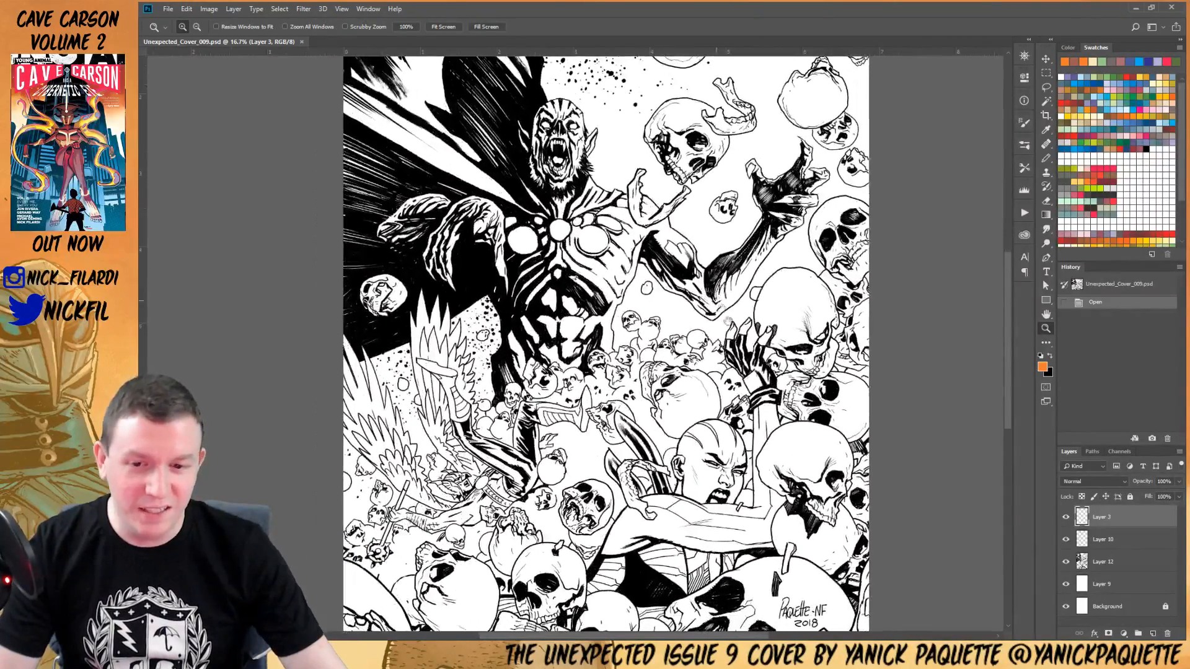
{"action": "left_click_drag", "start_coordinate": [753, 371], "coordinate": [742, 341]}
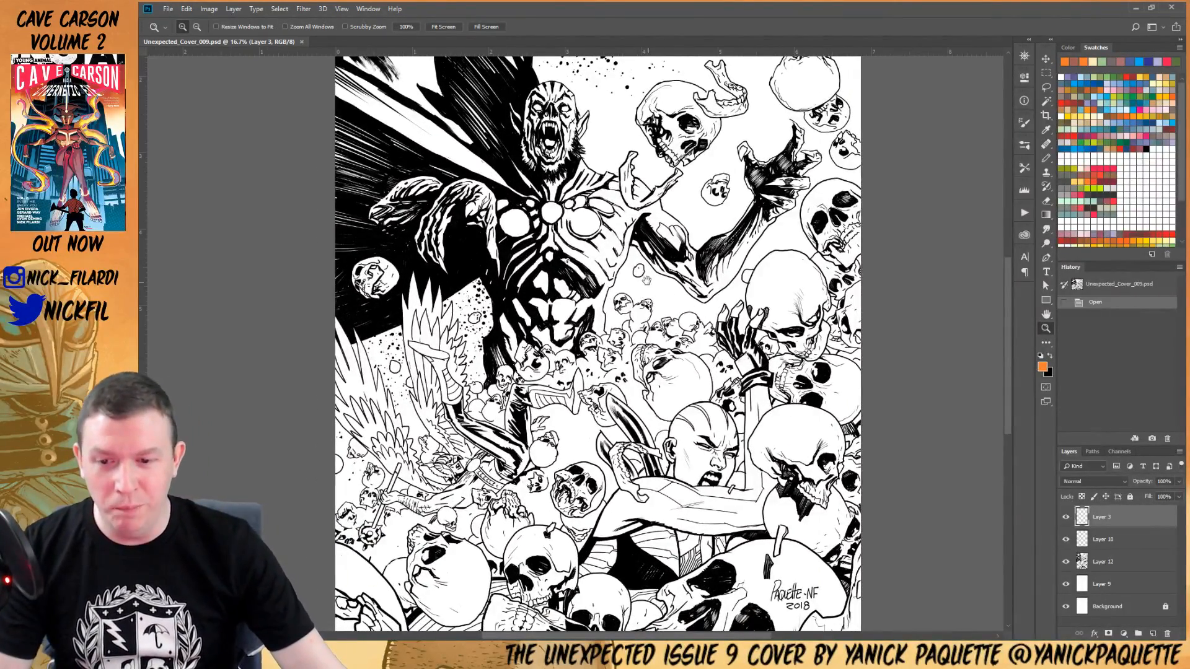
{"action": "left_click_drag", "start_coordinate": [648, 279], "coordinate": [652, 390]}
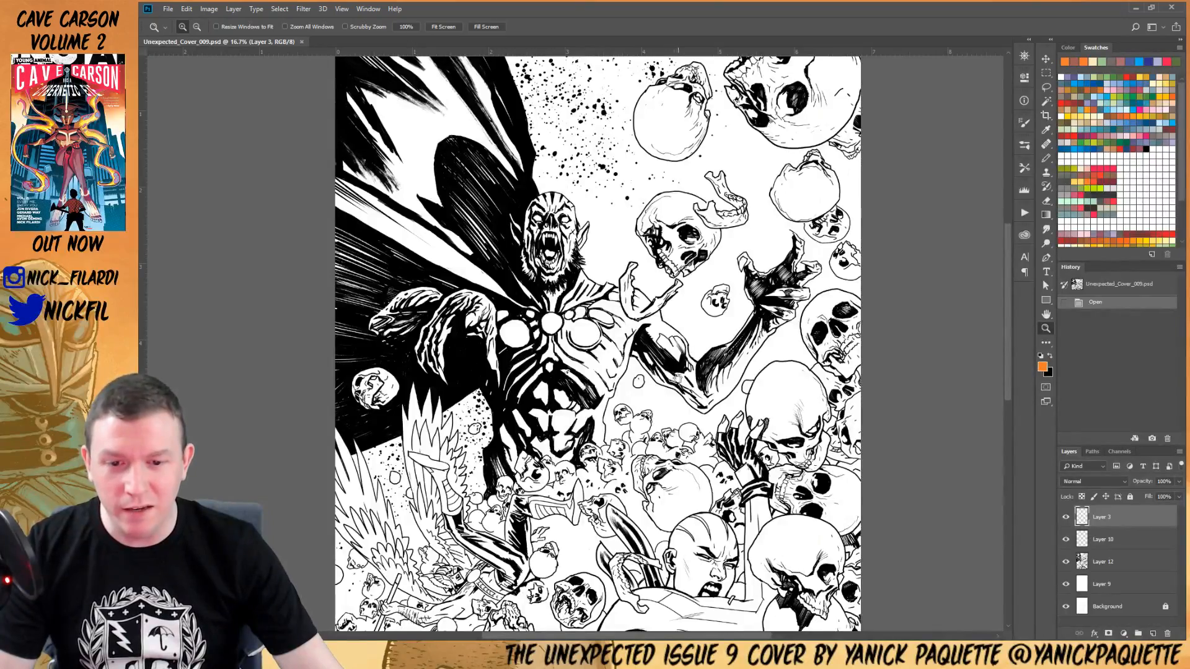
{"action": "left_click_drag", "start_coordinate": [666, 324], "coordinate": [667, 384]}
{"action": "left_click_drag", "start_coordinate": [684, 439], "coordinate": [677, 171]}
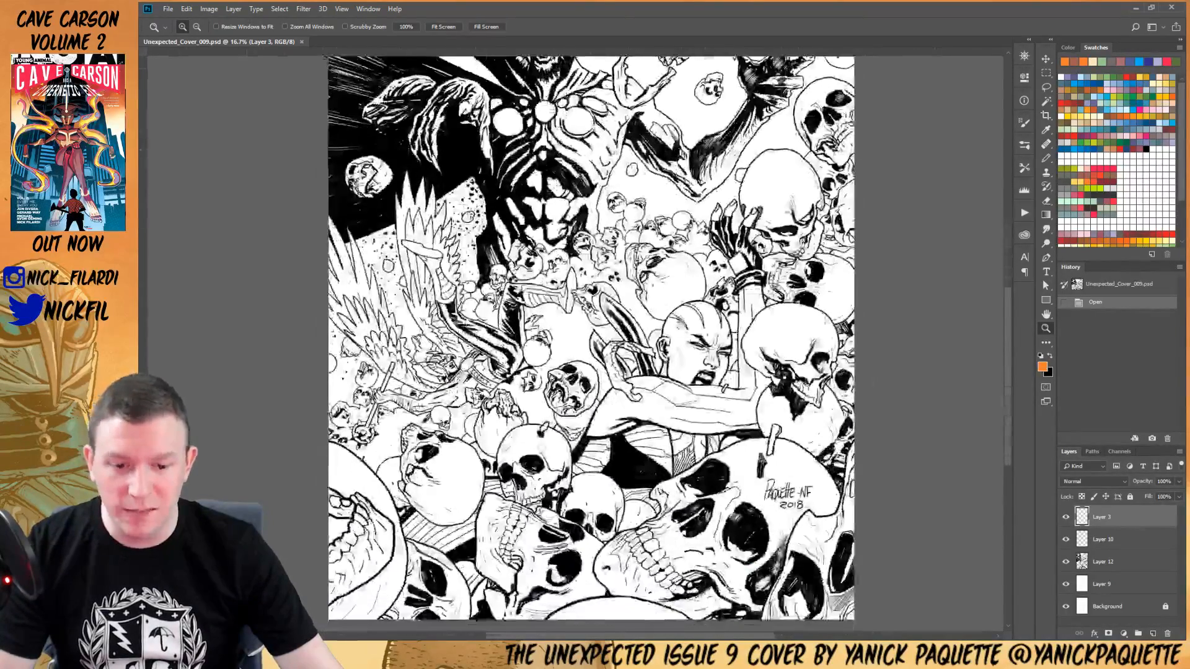
{"action": "left_click_drag", "start_coordinate": [673, 411], "coordinate": [689, 354]}
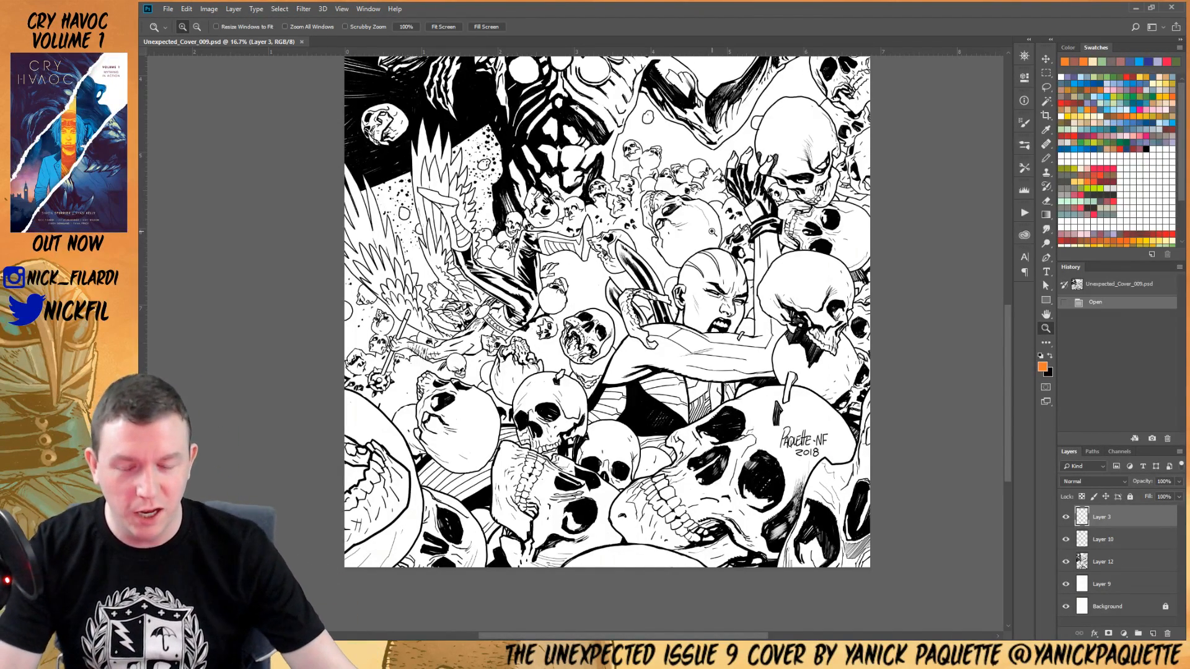
{"action": "left_click_drag", "start_coordinate": [618, 161], "coordinate": [662, 364]}
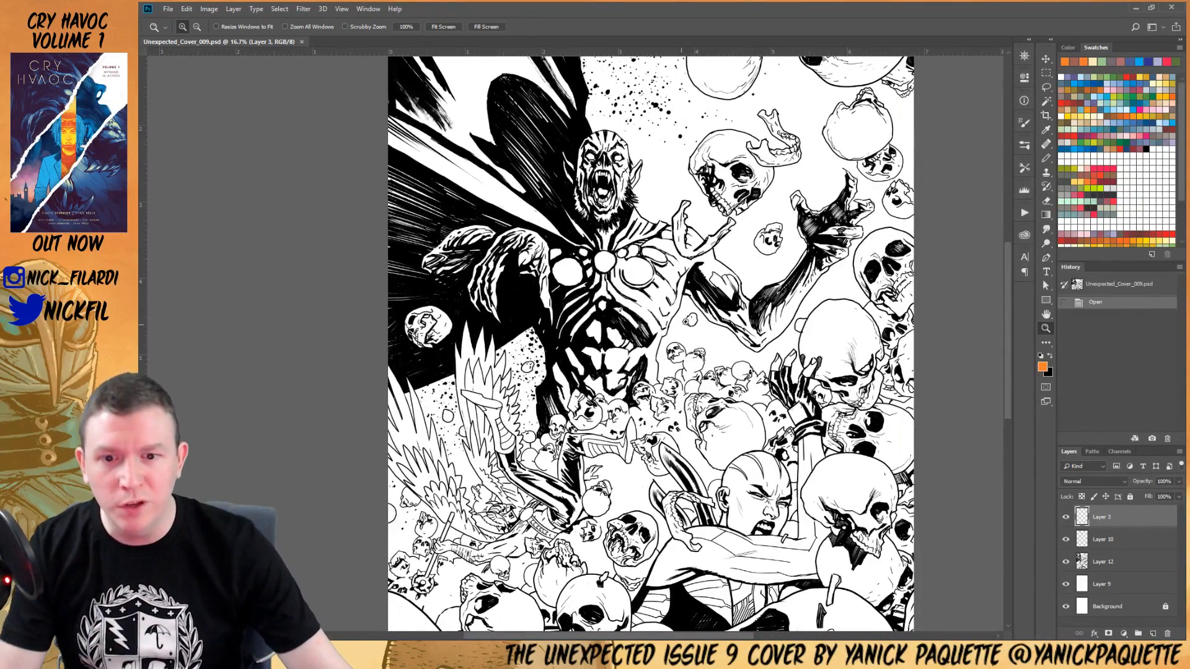
{"action": "left_click_drag", "start_coordinate": [784, 248], "coordinate": [772, 306]}
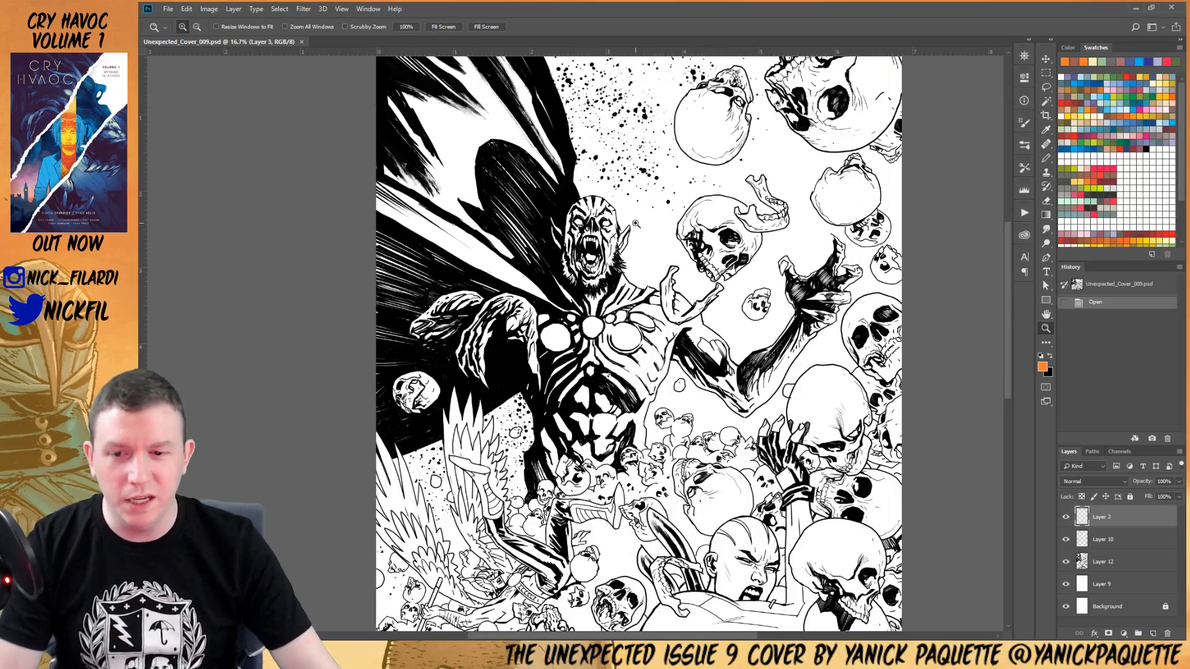
{"action": "left_click", "coordinate": [550, 173]}
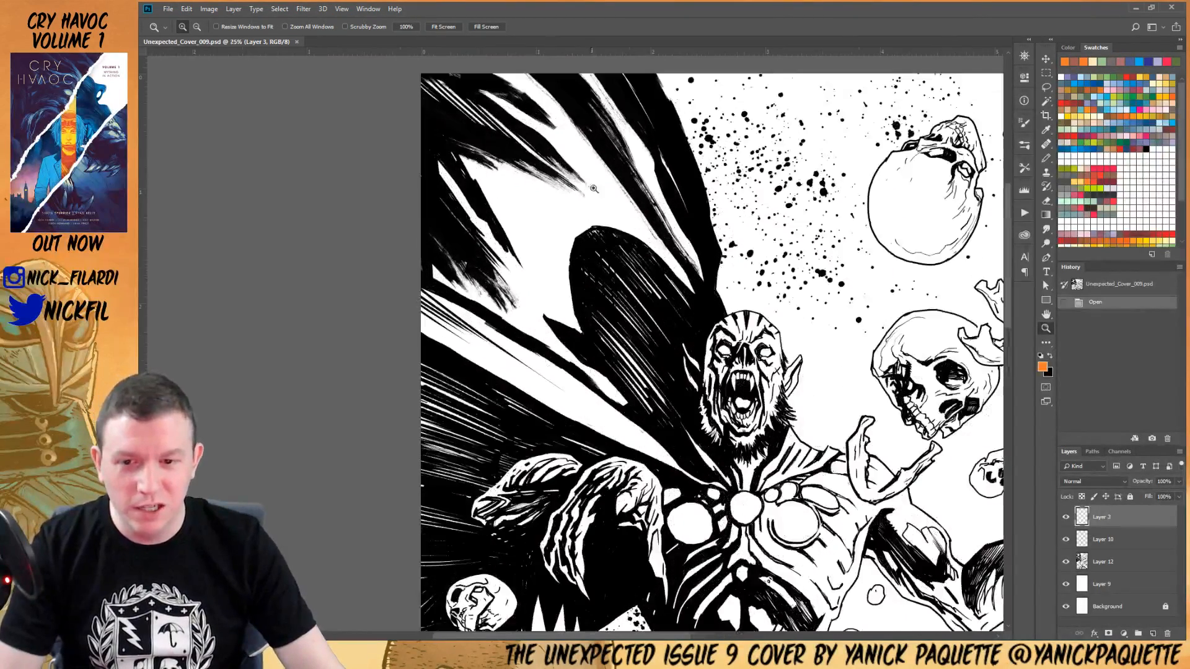
{"action": "key", "text": "l"}
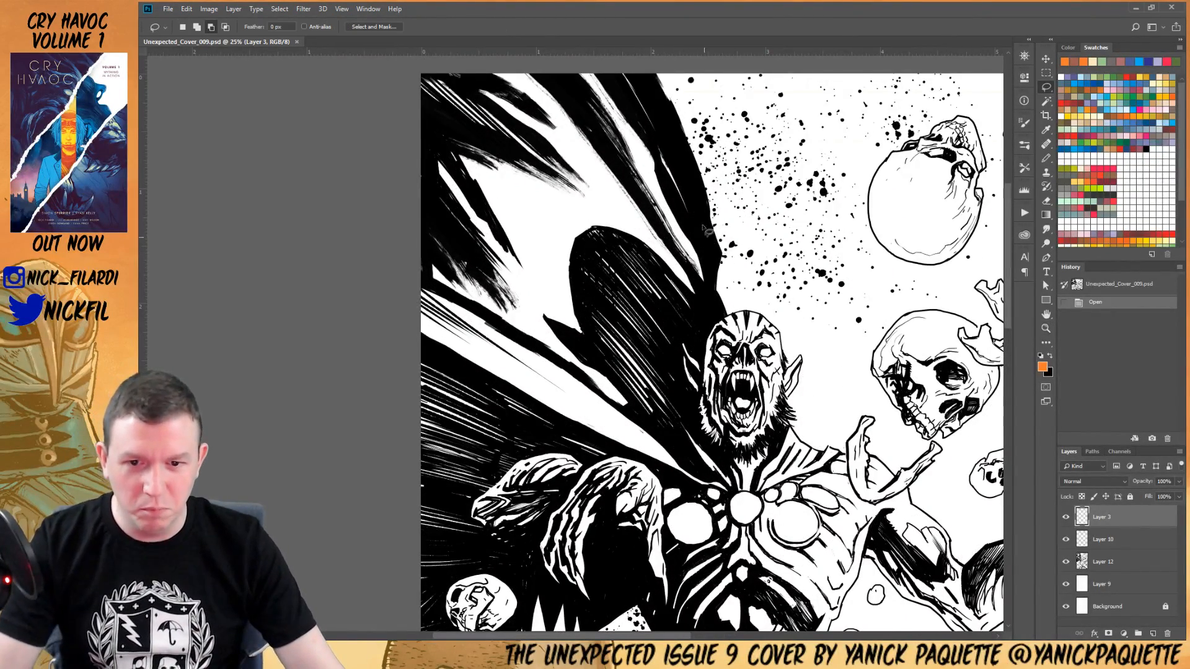
{"action": "left_click_drag", "start_coordinate": [754, 285], "coordinate": [757, 289]}
{"action": "key", "text": "ctrl+d"}
{"action": "left_click_drag", "start_coordinate": [917, 453], "coordinate": [839, 363]}
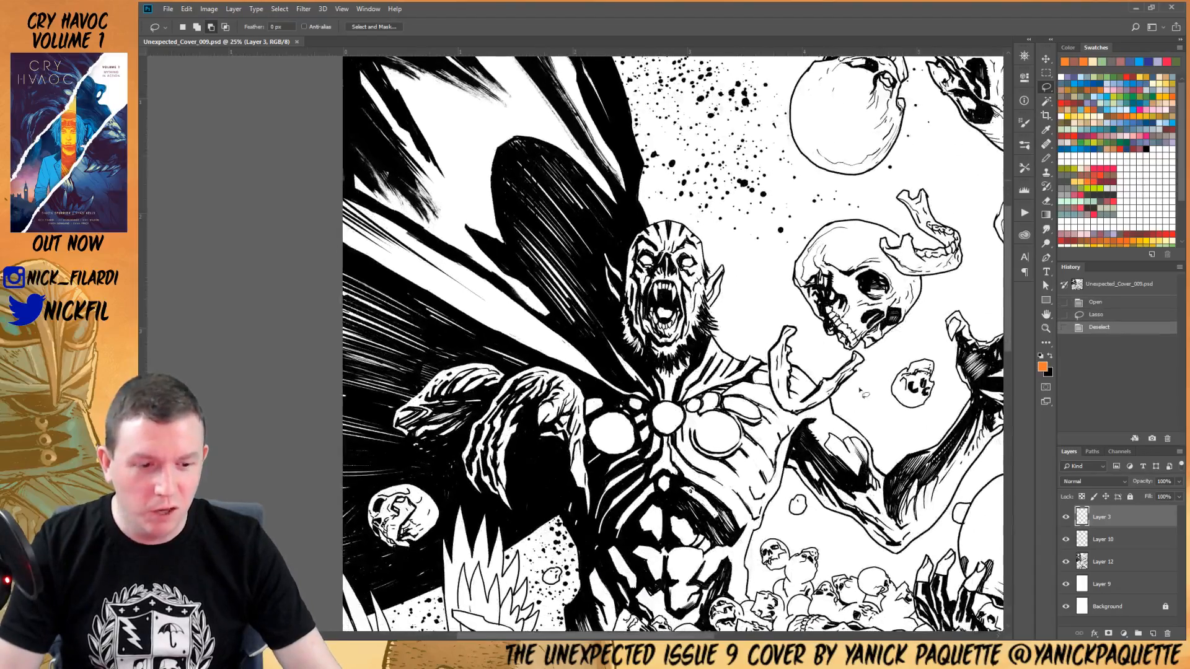
Hide Layer 3 and Layer 10, toggling Layer 10 to compare the artwork with and without it
{"action": "key", "text": "z"}
{"action": "key", "text": "ctrl+minus"}
{"action": "key", "text": "ctrl+minus"}
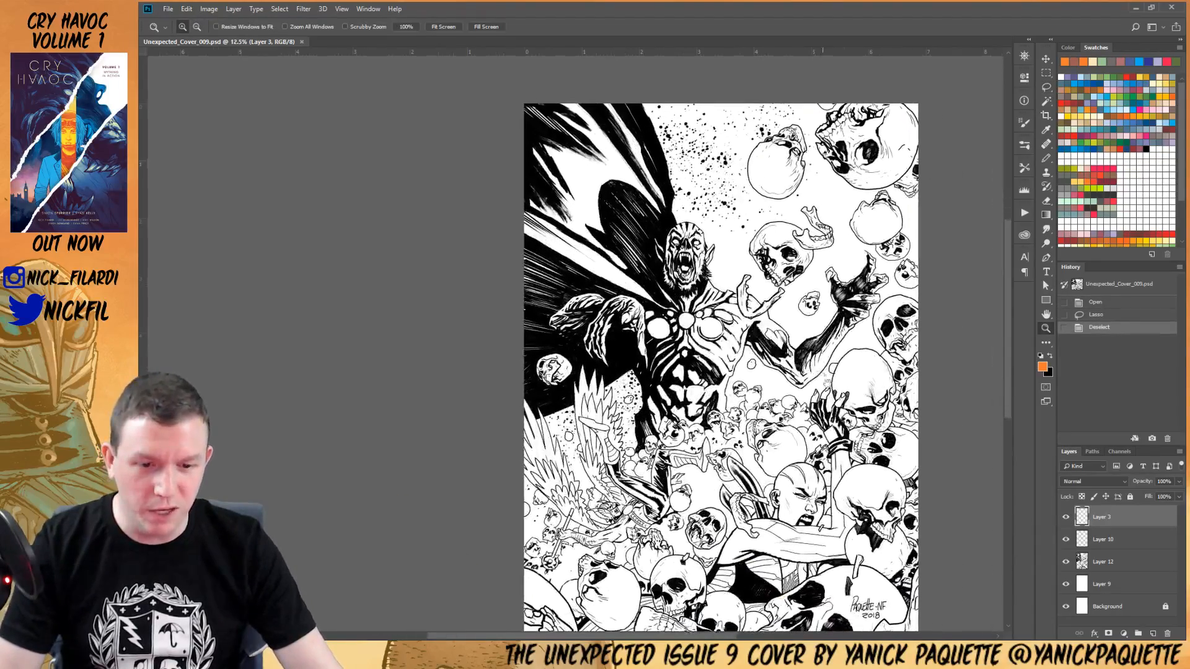
{"action": "left_click", "coordinate": [1065, 518]}
{"action": "scroll", "coordinate": [917, 441], "scroll_direction": "down", "scroll_amount": 2}
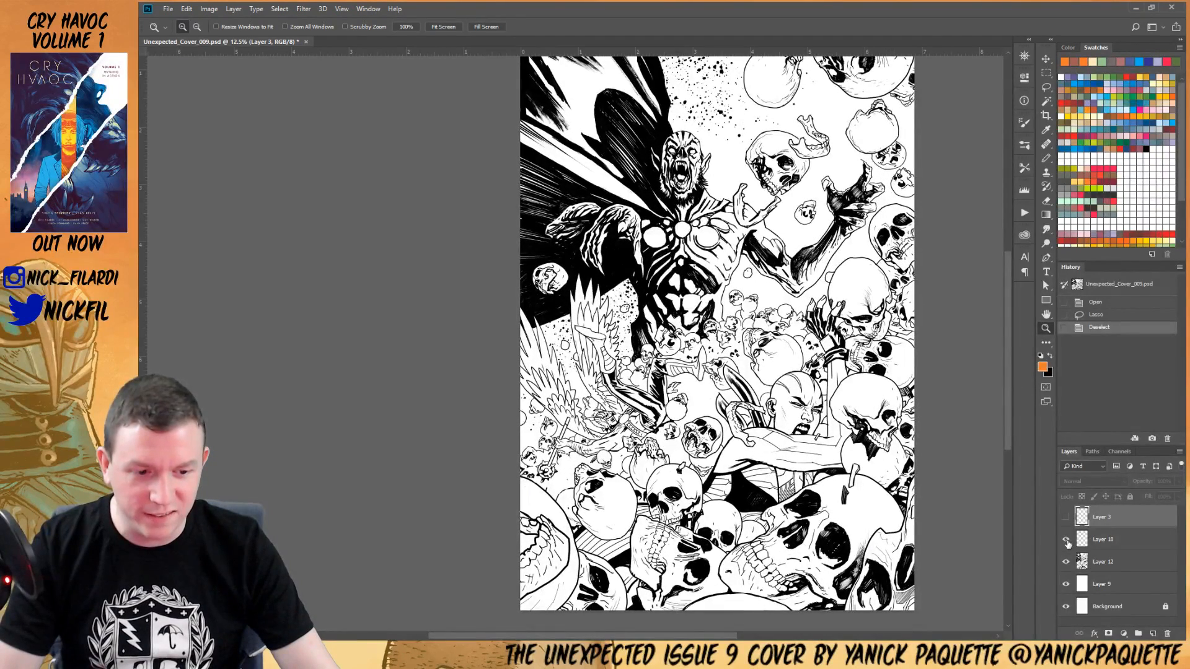
{"action": "left_click", "coordinate": [1065, 540]}
{"action": "left_click", "coordinate": [1066, 541]}
{"action": "left_click", "coordinate": [1066, 542]}
{"action": "left_click", "coordinate": [1066, 543]}
{"action": "left_click", "coordinate": [1066, 544]}
Check what Layer 12 contains, make Layer 9 active, and examine the linework around the creature's face and beard up close
{"action": "left_click", "coordinate": [1066, 564]}
{"action": "left_click", "coordinate": [1066, 564]}
{"action": "left_click", "coordinate": [1106, 564]}
{"action": "left_click", "coordinate": [1109, 582]}
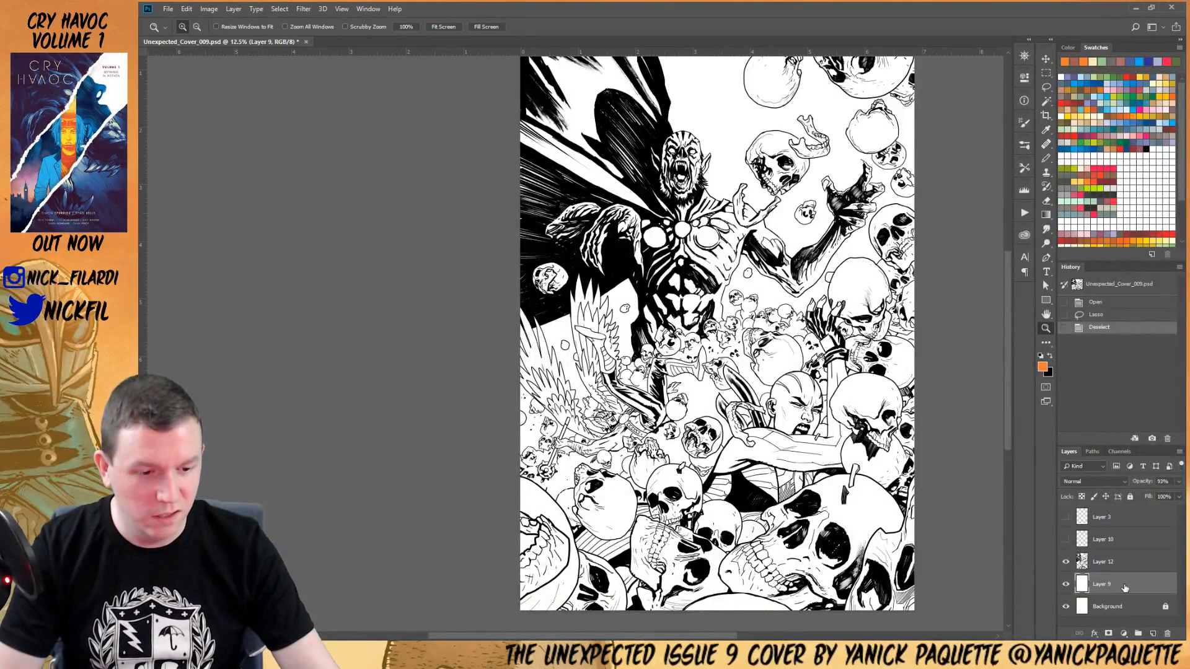
{"action": "left_click_drag", "start_coordinate": [689, 164], "coordinate": [706, 191]}
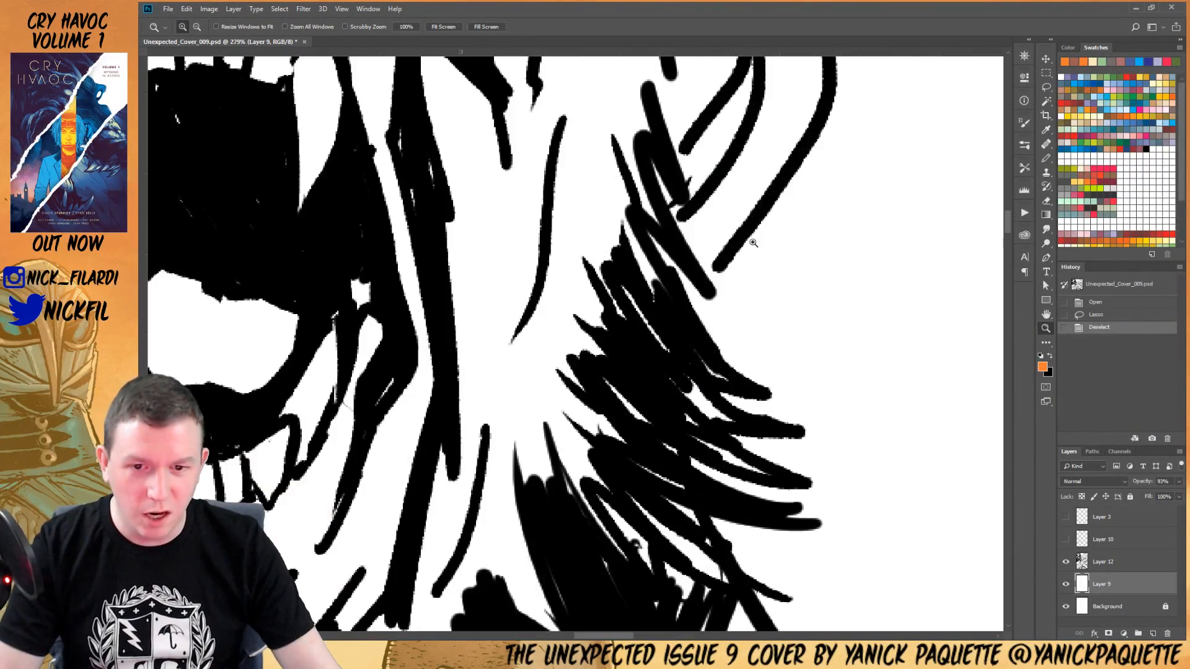
{"action": "left_click_drag", "start_coordinate": [782, 238], "coordinate": [774, 288]}
{"action": "left_click", "coordinate": [682, 245], "text": "alt"}
{"action": "left_click", "coordinate": [682, 246], "text": "alt"}
{"action": "left_click", "coordinate": [681, 246], "text": "alt"}
{"action": "left_click", "coordinate": [681, 246], "text": "alt"}
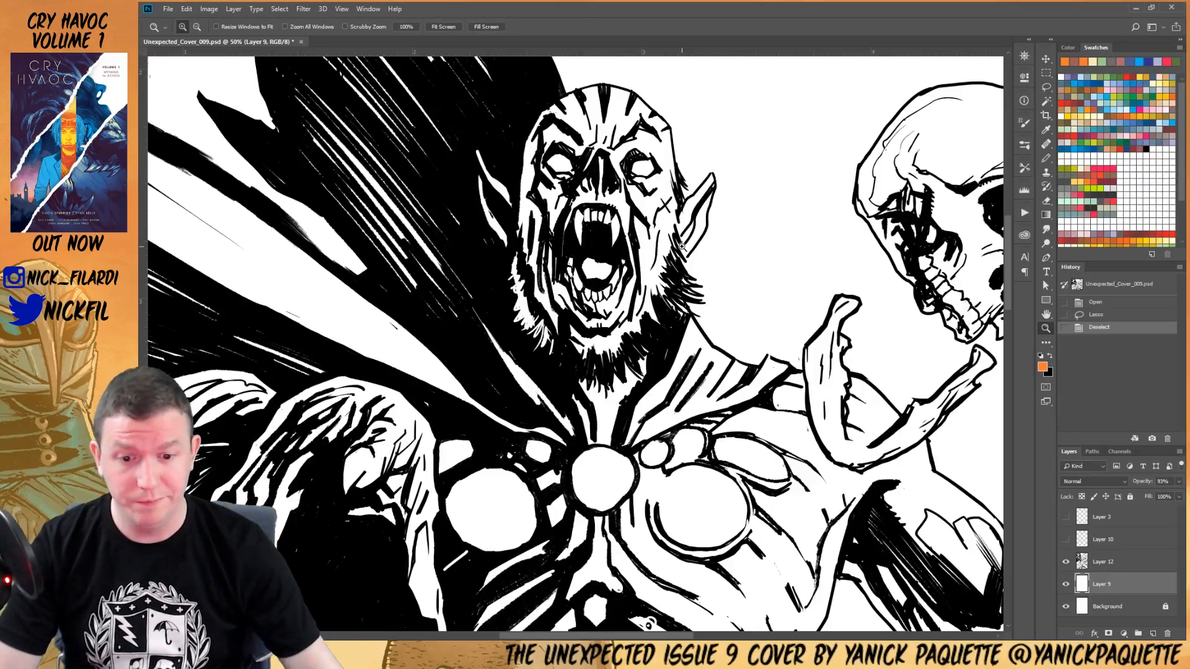
Try filling all of Layer 9 with light blue to reveal the white areas in the line art, and undo the fill
{"action": "key", "text": "ctrl+a"}
{"action": "left_click", "coordinate": [670, 267], "text": "alt"}
{"action": "left_click", "coordinate": [670, 268], "text": "alt"}
{"action": "left_click", "coordinate": [710, 271], "text": "alt"}
{"action": "left_click_drag", "start_coordinate": [711, 270], "coordinate": [630, 316]}
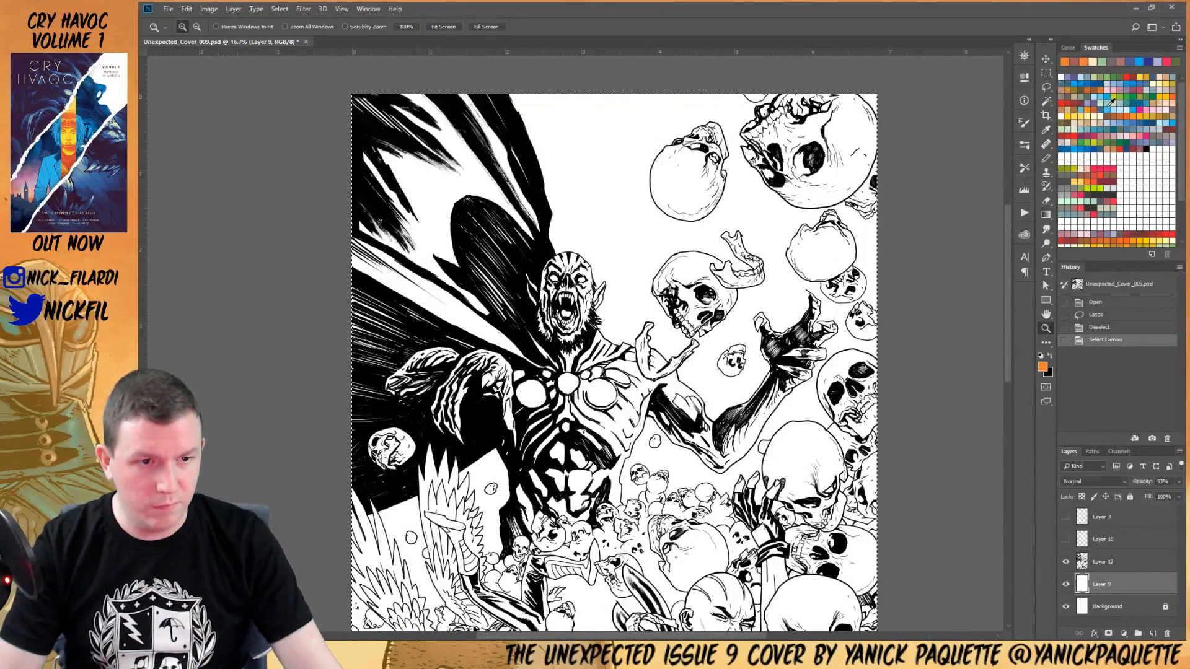
{"action": "left_click", "coordinate": [1111, 100]}
{"action": "key", "text": "alt+BackSpace"}
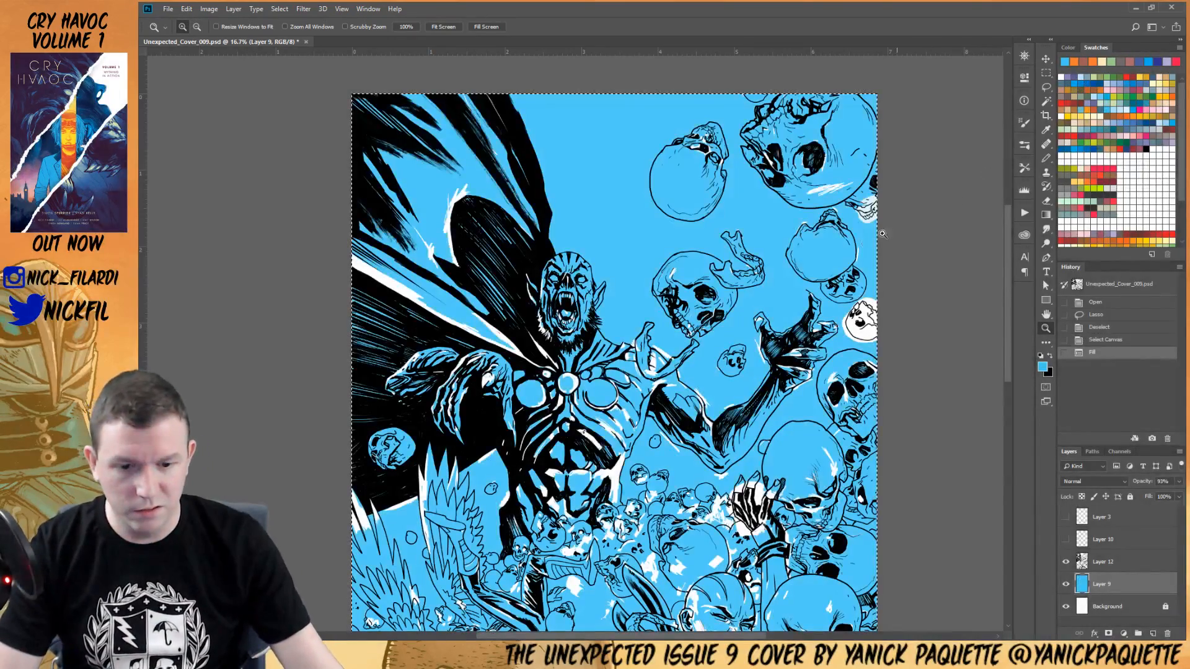
{"action": "key", "text": "ctrl+d"}
{"action": "scroll", "coordinate": [718, 316], "scroll_direction": "down", "scroll_amount": 3}
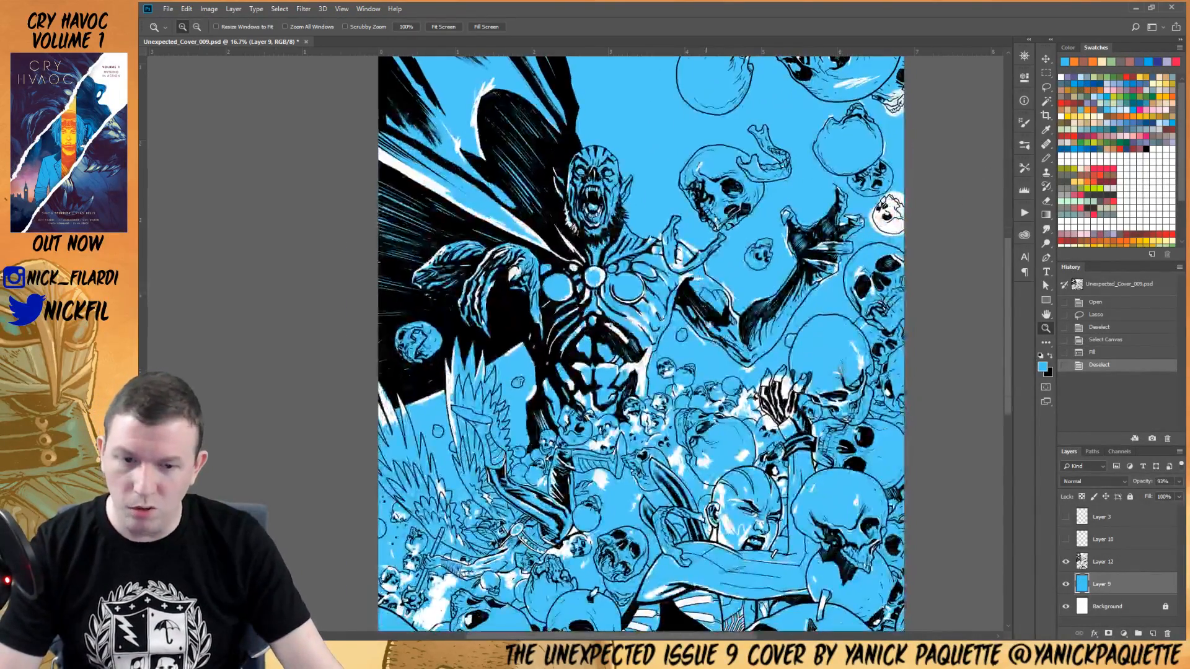
{"action": "left_click", "coordinate": [680, 356], "text": "alt"}
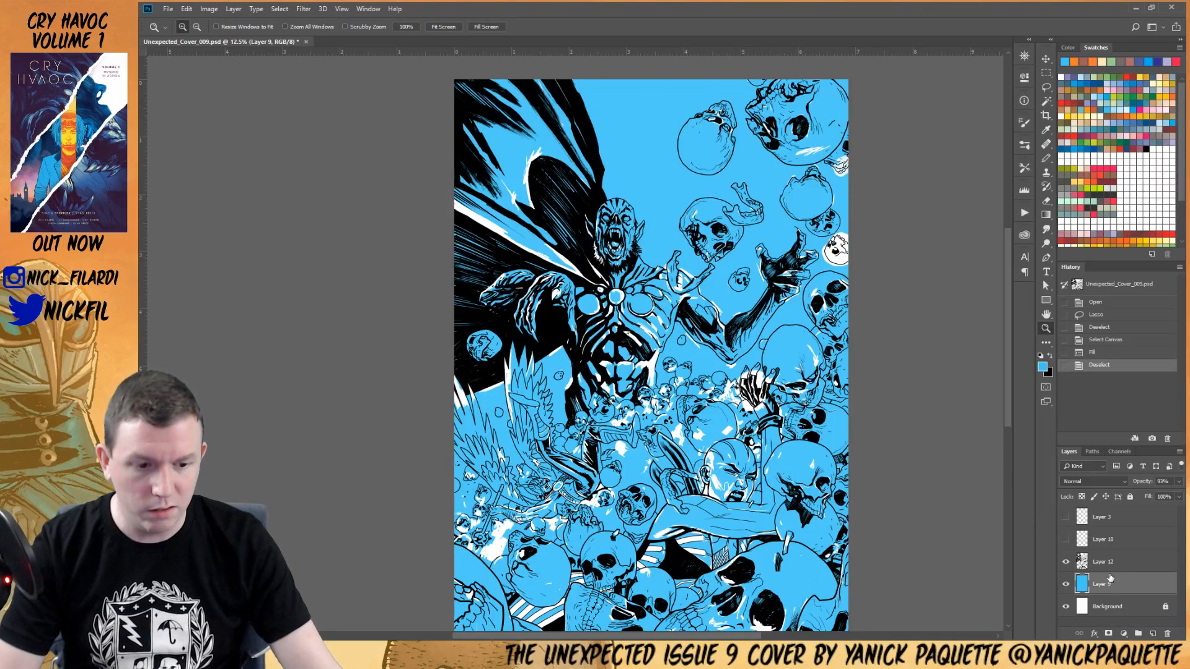
{"action": "key", "text": "ctrl+alt+z"}
{"action": "key", "text": "ctrl+alt+z"}
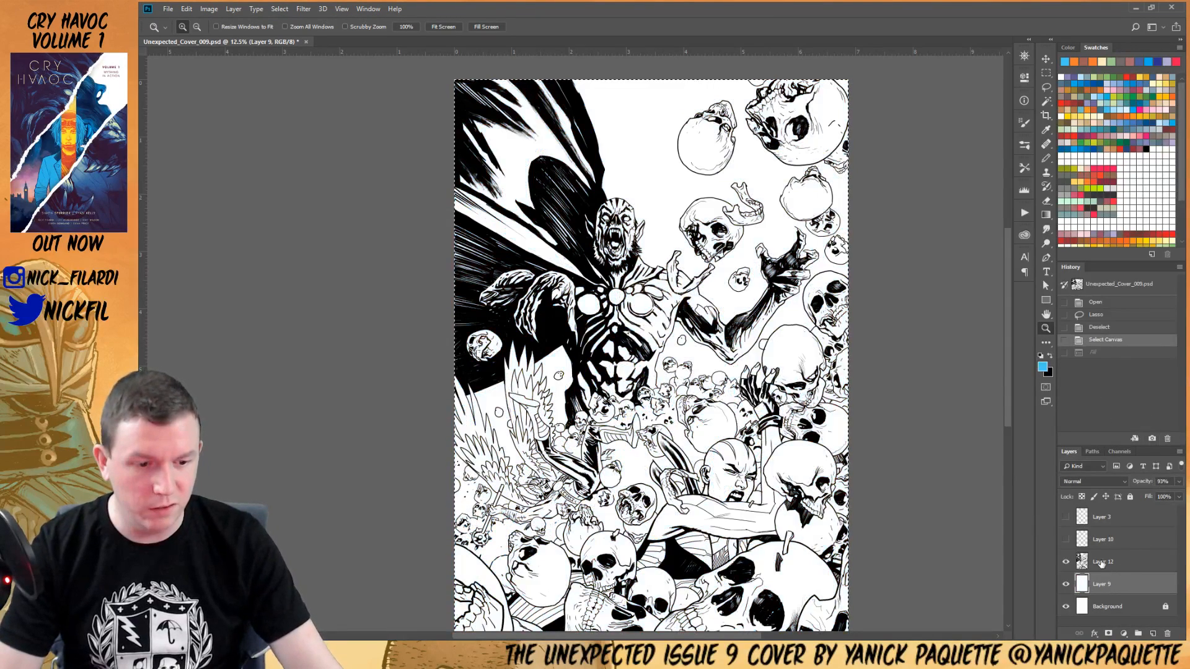
Merge Layer 12 with Layer 9 and check the merged layer against the Background by toggling its visibility
{"action": "left_click", "coordinate": [1100, 563], "text": "shift"}
{"action": "key", "text": "ctrl+e"}
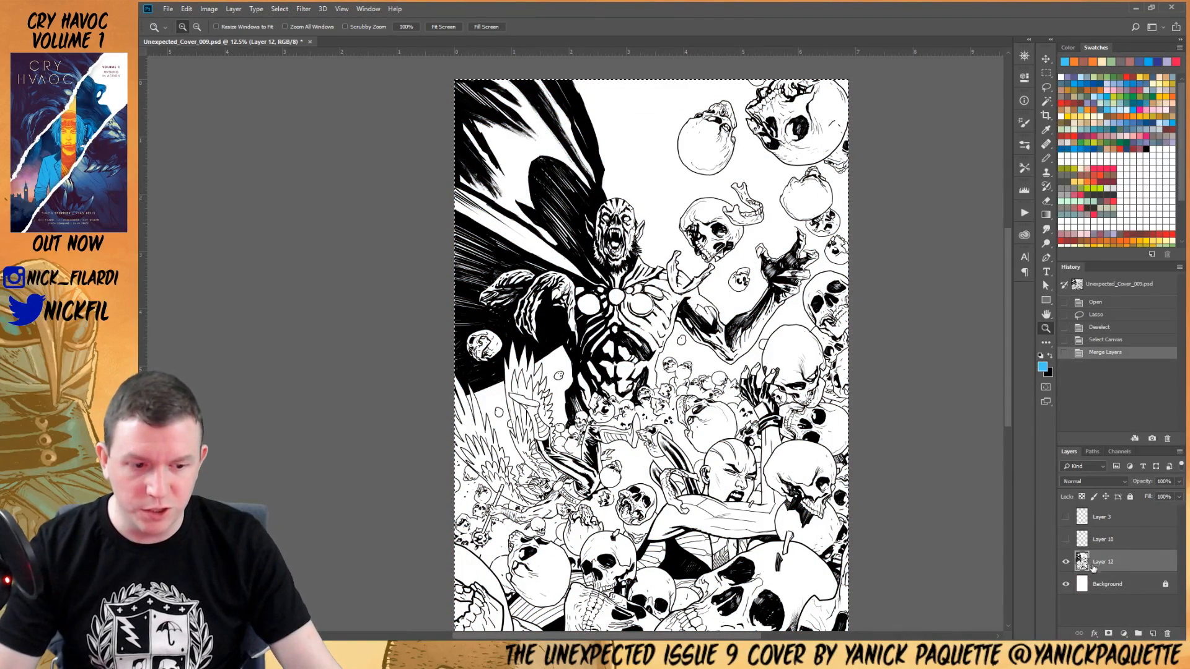
{"action": "left_click", "coordinate": [1065, 563]}
{"action": "left_click", "coordinate": [1066, 563]}
{"action": "left_click", "coordinate": [1066, 563]}
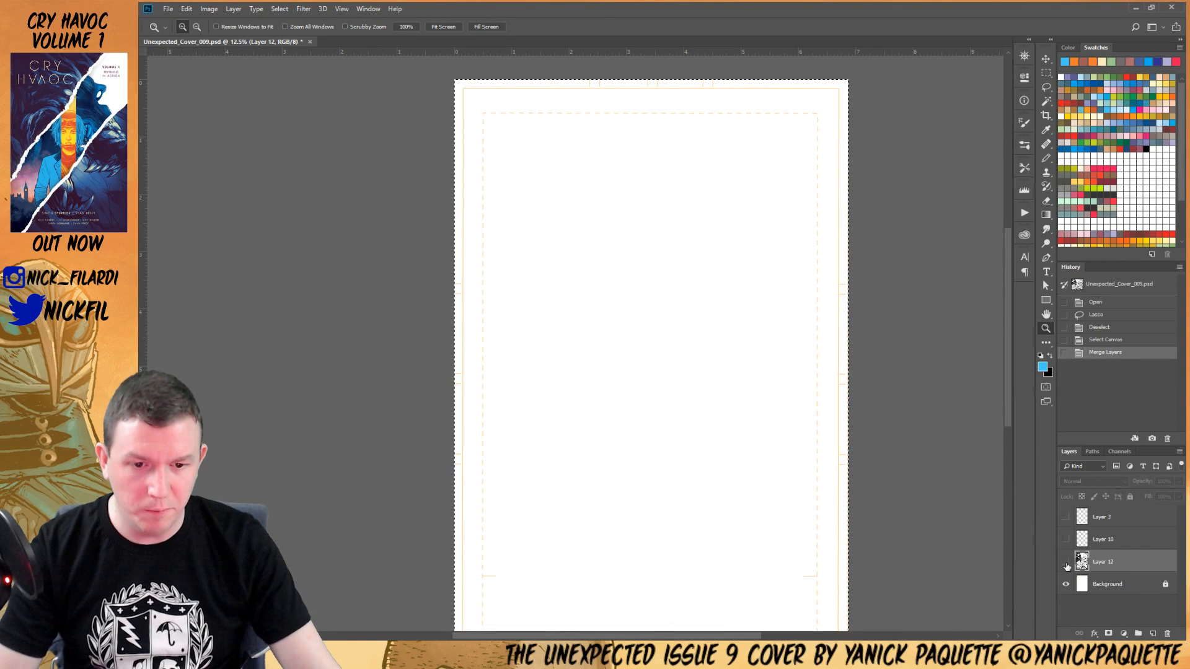
{"action": "left_click_drag", "start_coordinate": [798, 510], "coordinate": [789, 494]}
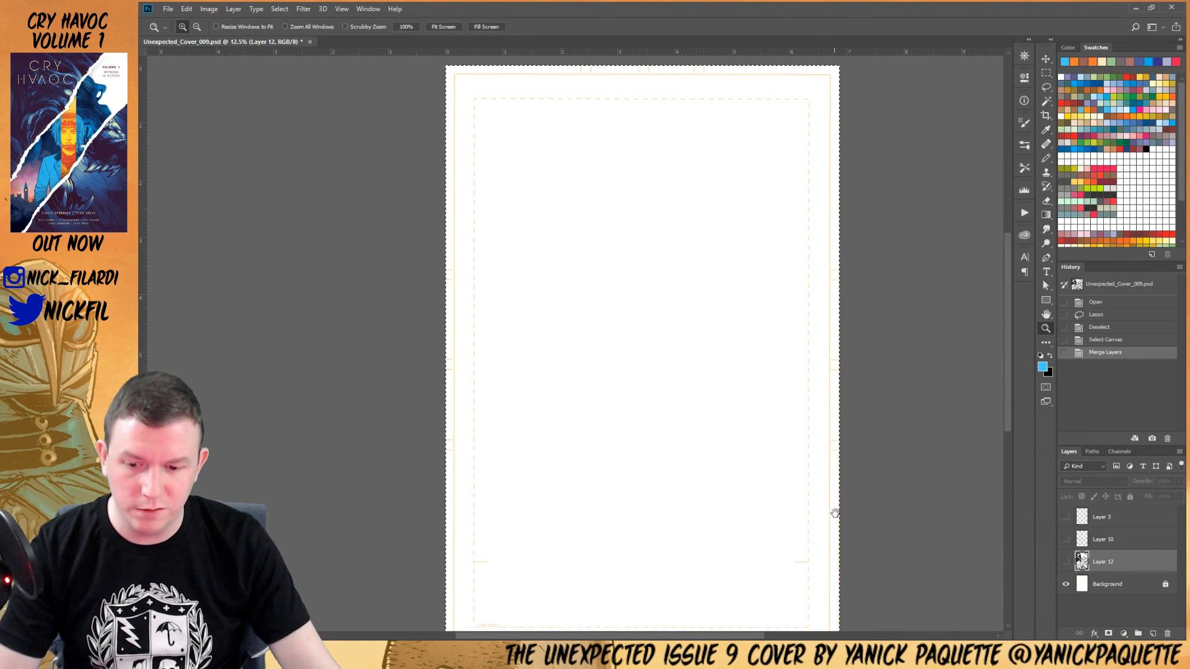
{"action": "left_click", "coordinate": [1066, 562]}
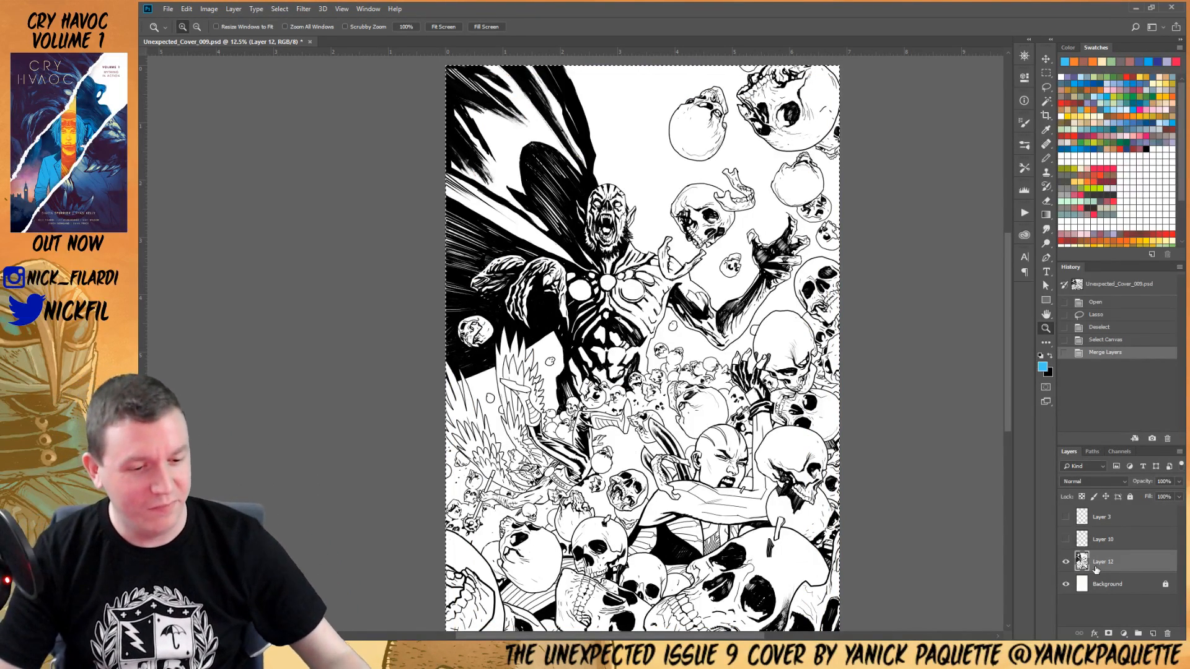
Add a layer mask to Layer 12 and paste a copy of the full line art into the mask
{"action": "key", "text": "ctrl+a"}
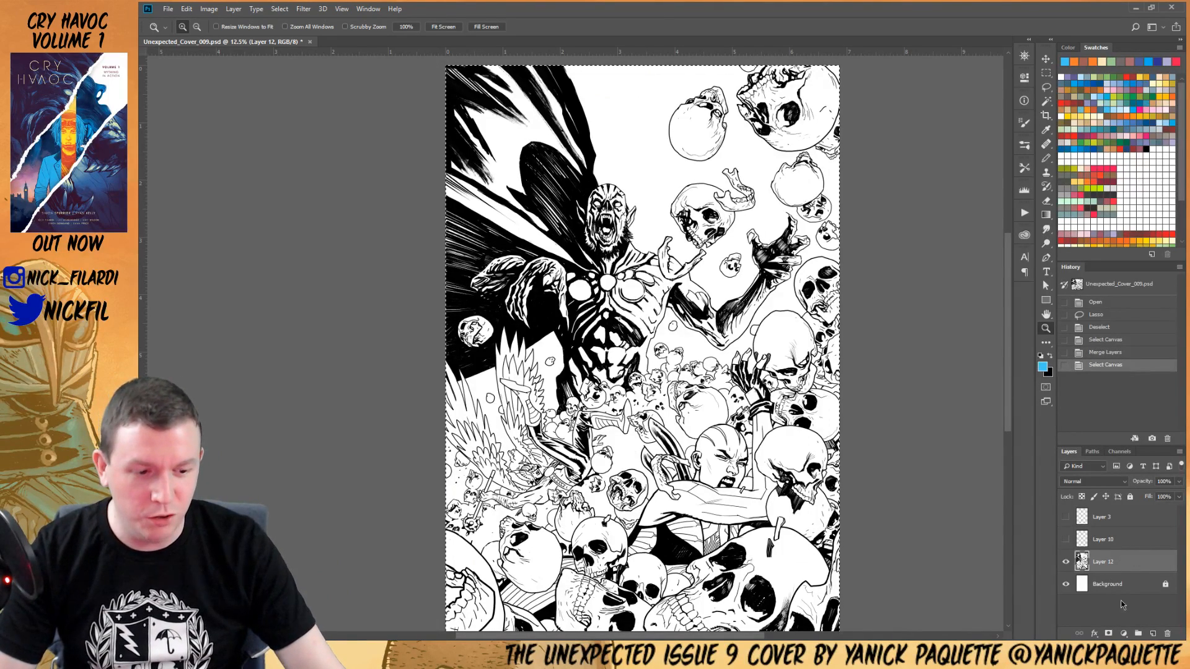
{"action": "left_click", "coordinate": [1108, 633]}
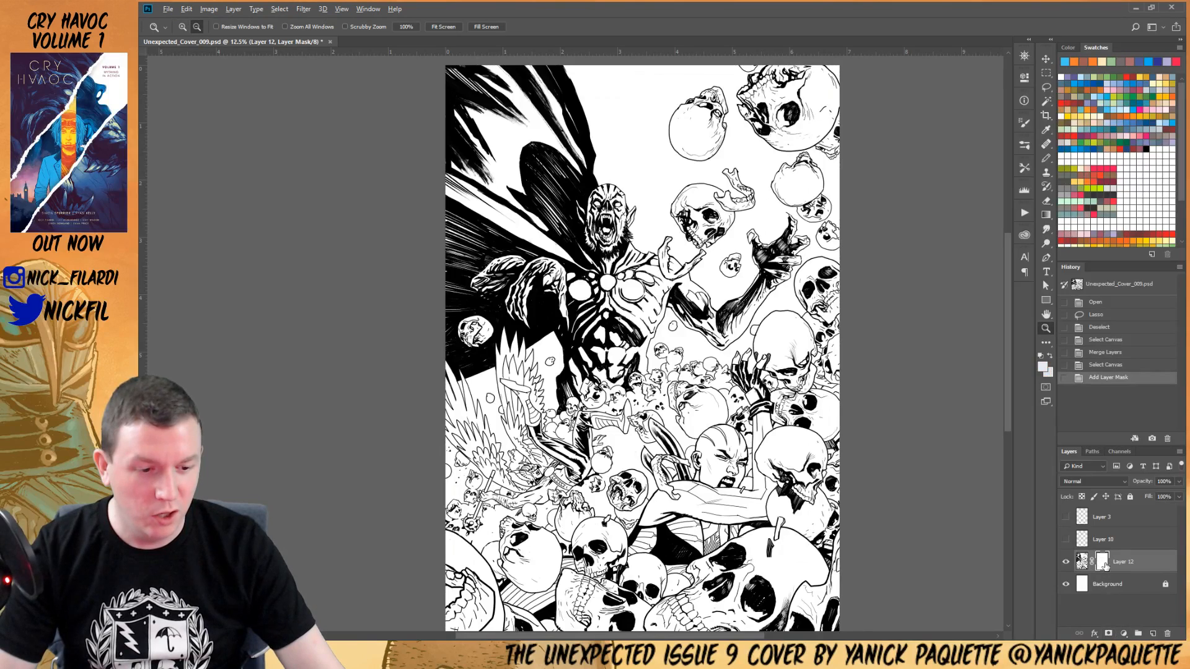
{"action": "left_click", "coordinate": [1103, 562], "text": "alt"}
{"action": "key", "text": "ctrl+v"}
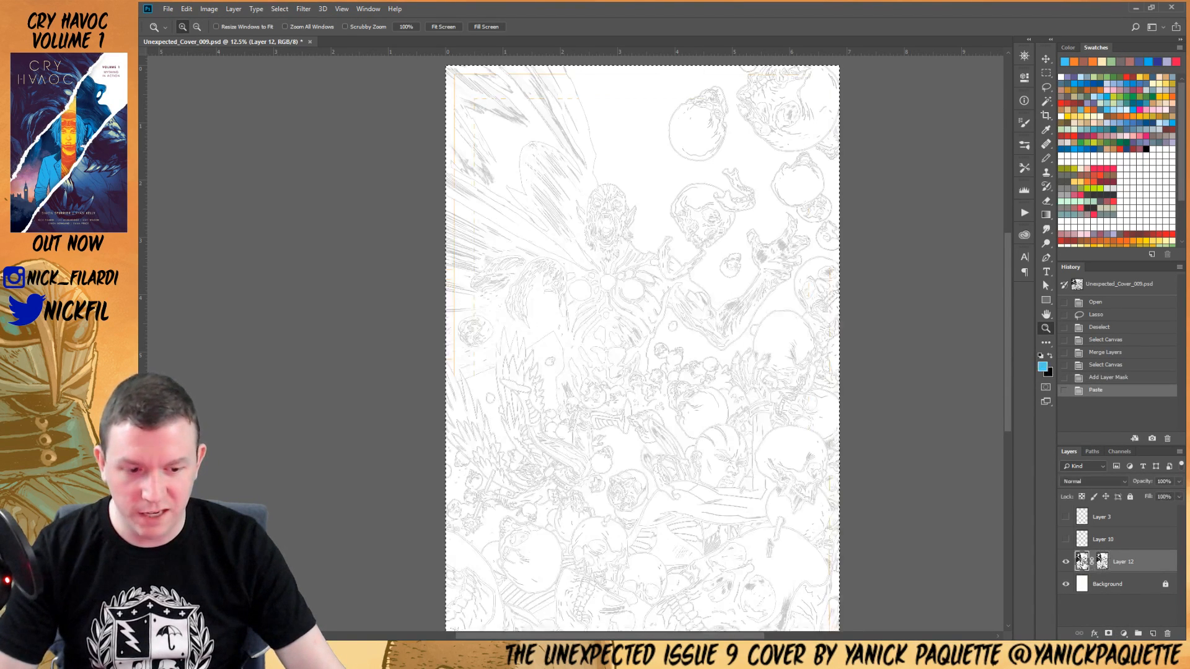
Fill Layer 12's image, not its mask, with black over the whole canvas and clear the selection
{"action": "left_click", "coordinate": [1151, 147]}
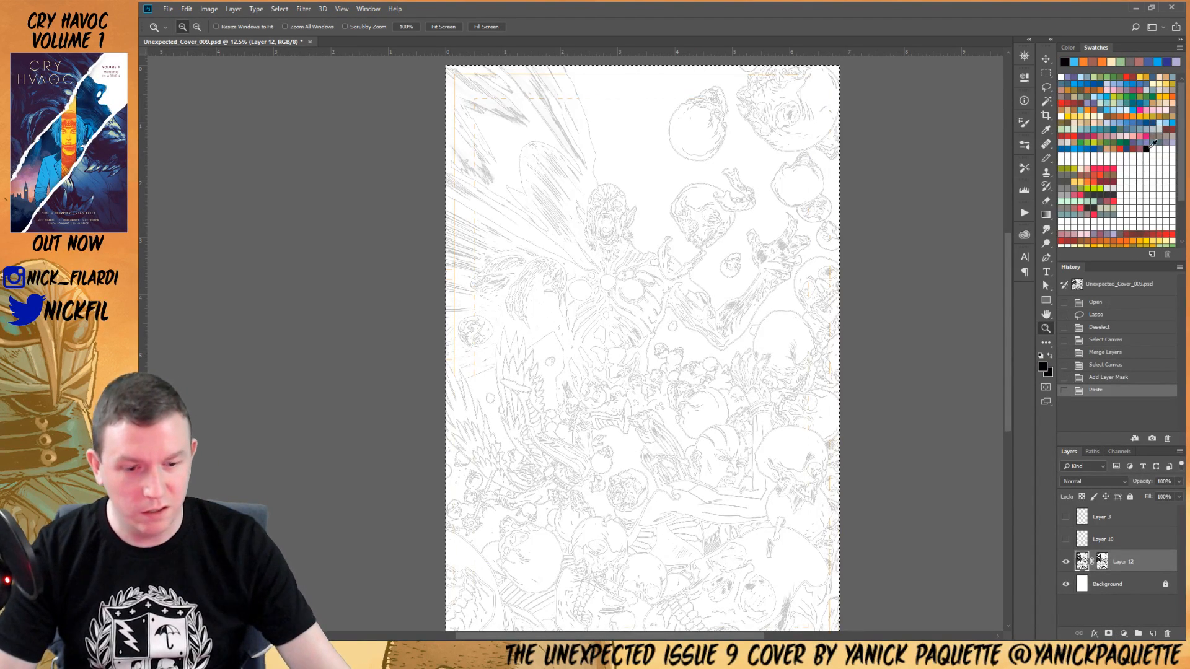
{"action": "key", "text": "alt+BackSpace"}
{"action": "key", "text": "ctrl+d"}
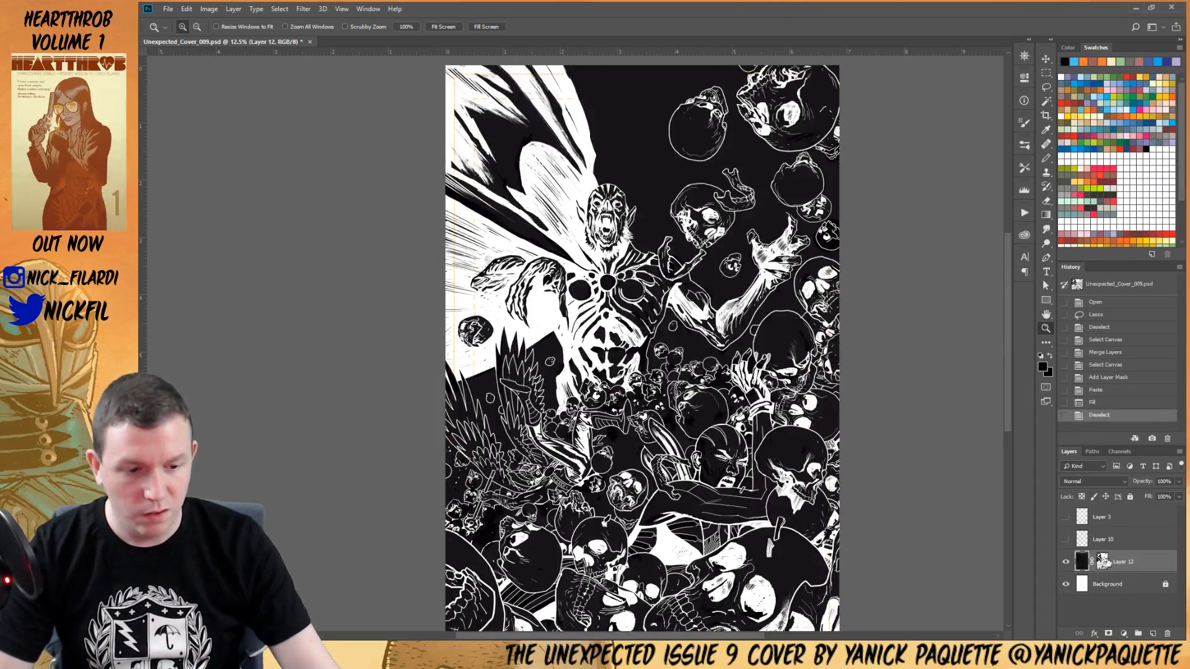
Invert Layer 12's mask so black fills only the inked lines, and return to the layer's image
{"action": "left_click", "coordinate": [1102, 560], "text": "alt"}
{"action": "key", "text": "ctrl+i"}
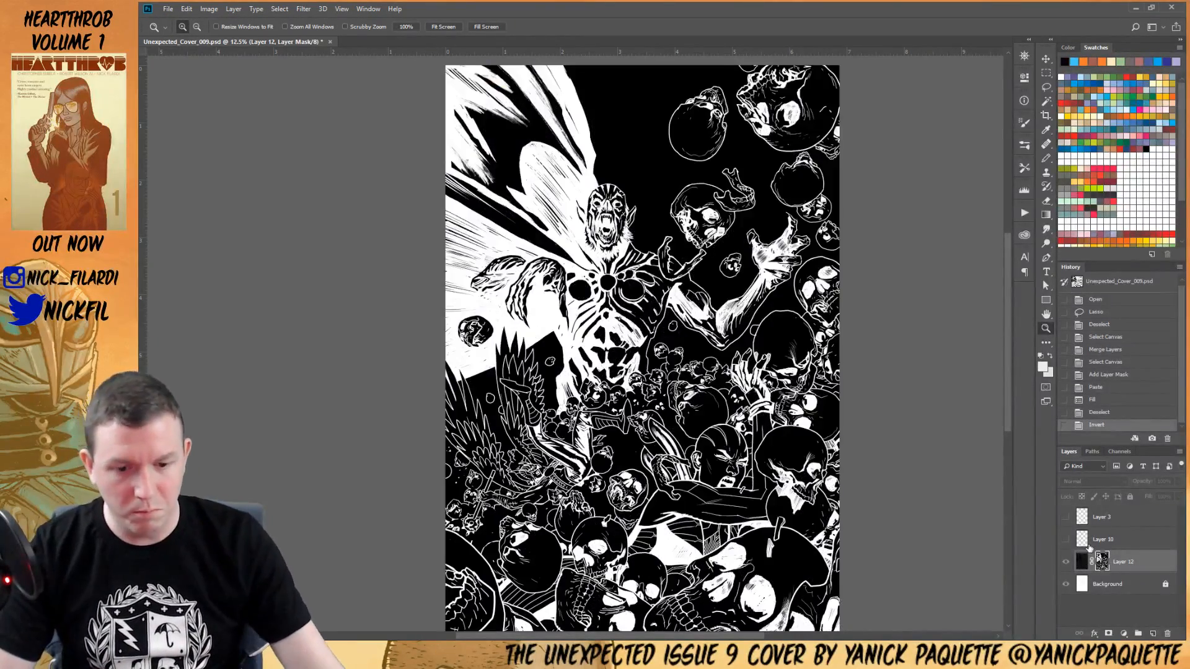
{"action": "left_click", "coordinate": [688, 379]}
{"action": "left_click_drag", "start_coordinate": [738, 421], "coordinate": [779, 354]}
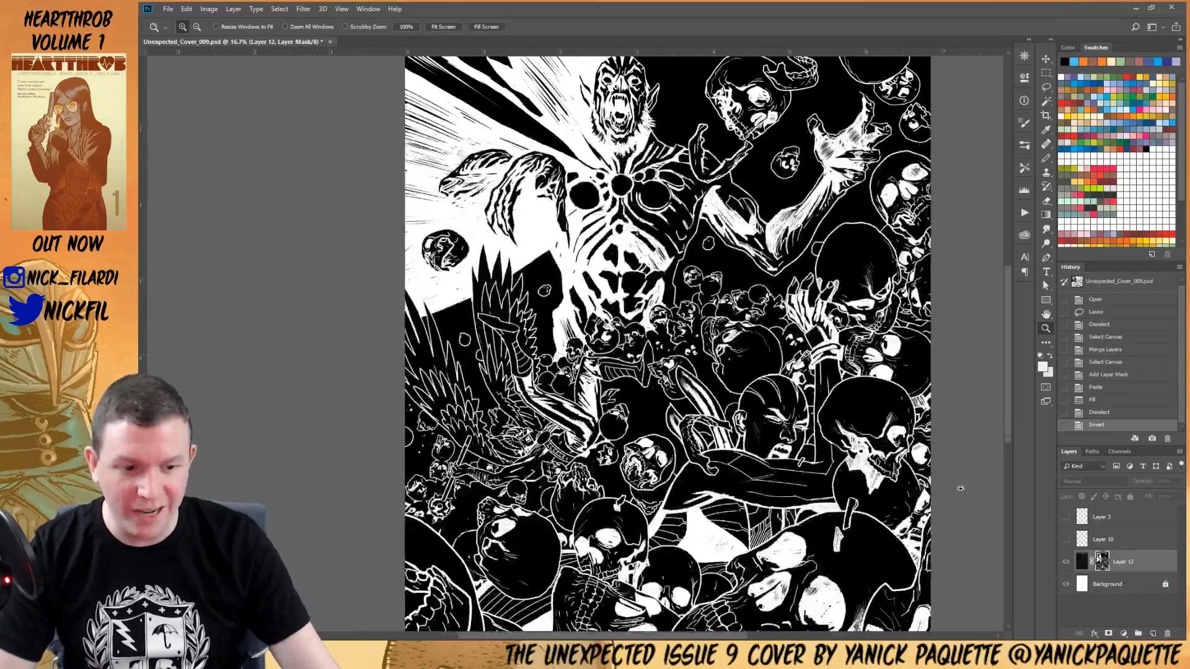
{"action": "left_click", "coordinate": [1080, 561]}
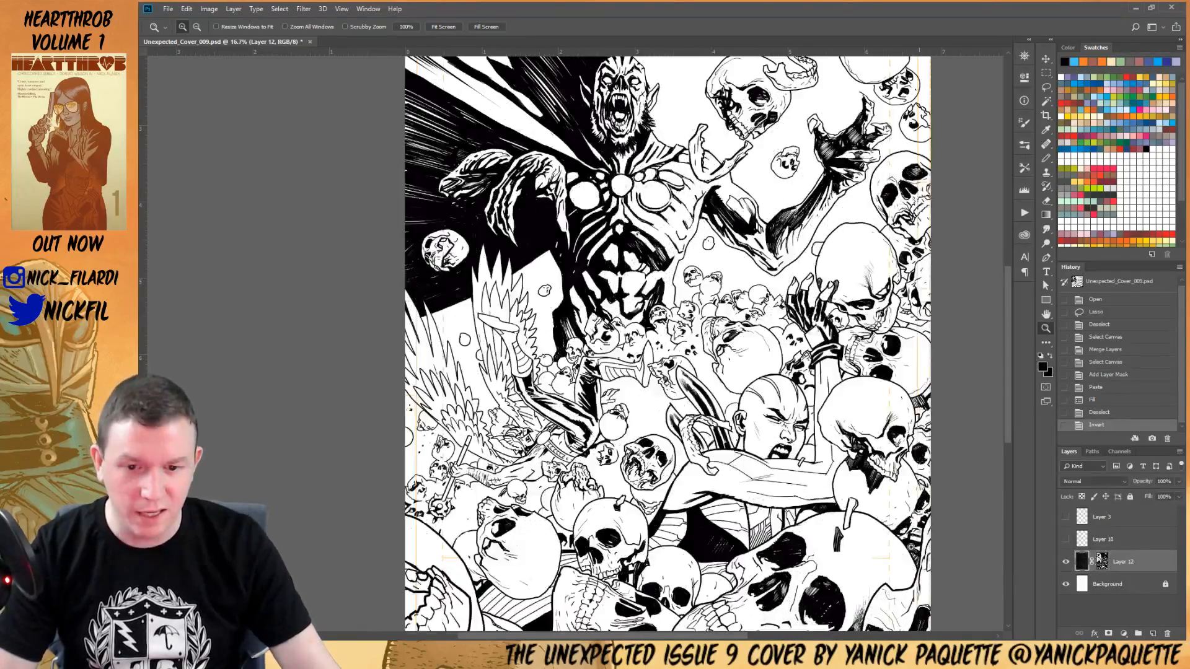
Examine the masked line art around the figures at different magnifications to check its edges
{"action": "left_click", "coordinate": [766, 386], "text": "alt"}
{"action": "left_click_drag", "start_coordinate": [640, 153], "coordinate": [698, 208]}
{"action": "left_click_drag", "start_coordinate": [668, 250], "coordinate": [698, 328]}
{"action": "left_click", "coordinate": [669, 305], "text": "alt"}
{"action": "left_click", "coordinate": [669, 305], "text": "alt"}
{"action": "left_click", "coordinate": [669, 305], "text": "alt"}
{"action": "left_click", "coordinate": [669, 304], "text": "alt"}
{"action": "left_click", "coordinate": [669, 304], "text": "alt"}
{"action": "left_click_drag", "start_coordinate": [784, 421], "coordinate": [706, 171]}
{"action": "left_click", "coordinate": [798, 408], "text": "alt"}
{"action": "left_click", "coordinate": [797, 407], "text": "alt"}
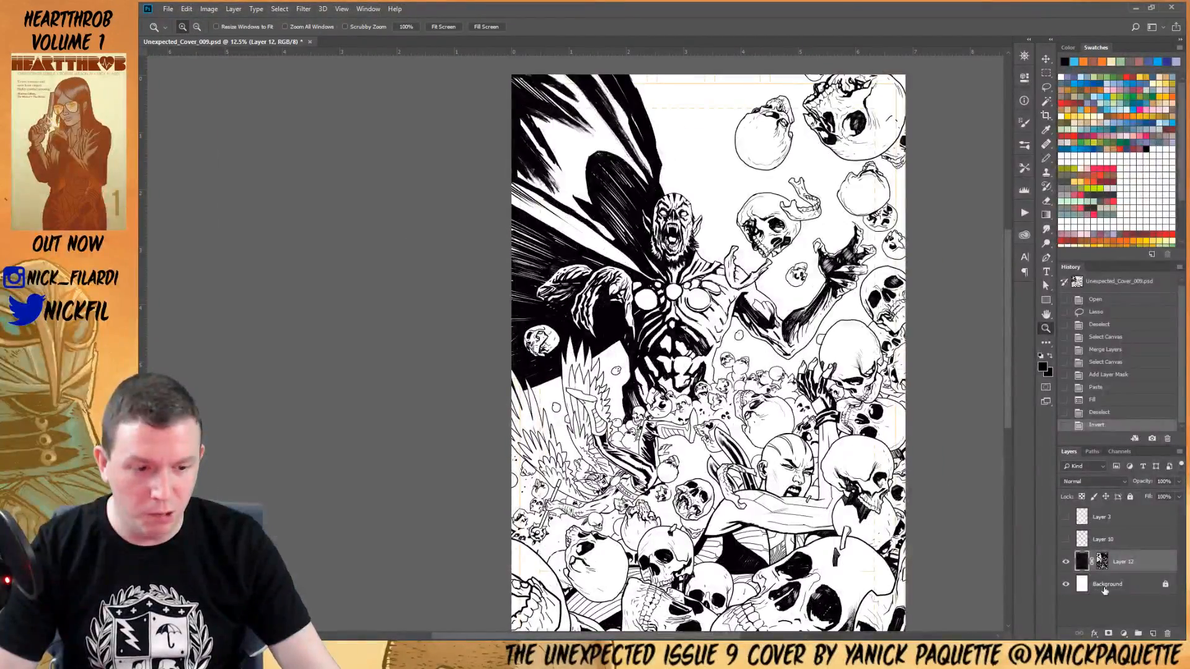
Unlock the Background layer and fill it with dark blue beneath the masked line art
{"action": "left_click", "coordinate": [1105, 590]}
{"action": "left_click", "coordinate": [1066, 584]}
{"action": "left_click", "coordinate": [1066, 585]}
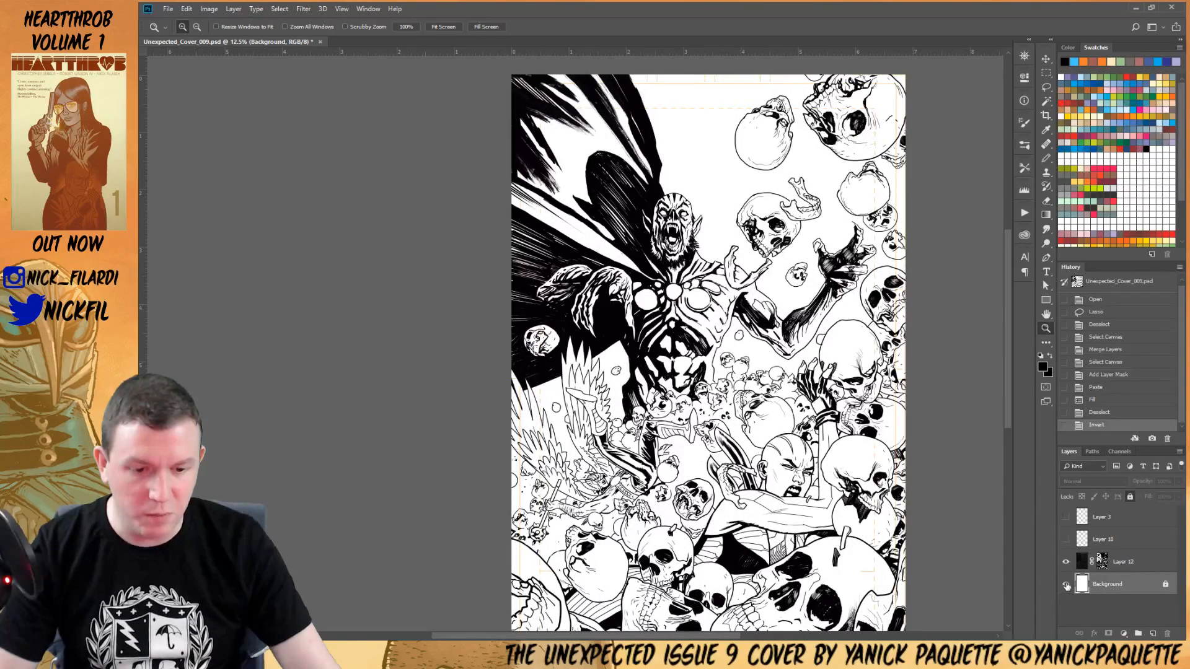
{"action": "left_click", "coordinate": [1149, 116]}
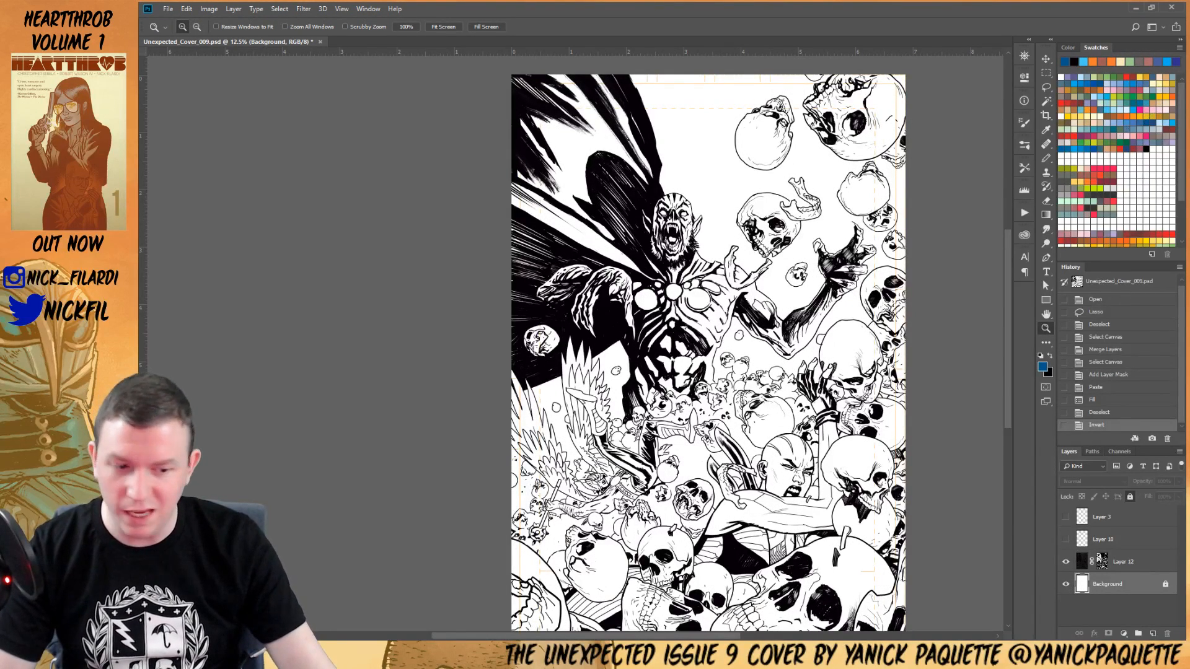
{"action": "left_click", "coordinate": [1129, 498]}
{"action": "key", "text": "alt+BackSpace"}
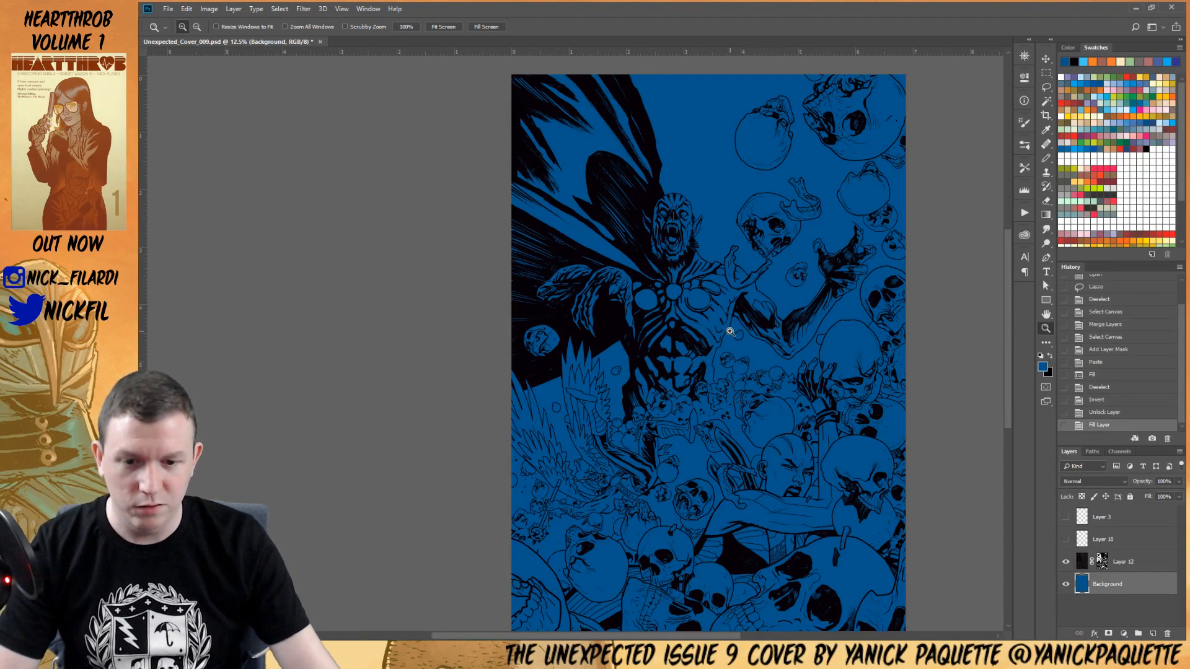
Examine the line art against the blue background across the figures and skulls at different magnifications
{"action": "left_click_drag", "start_coordinate": [717, 220], "coordinate": [650, 181]}
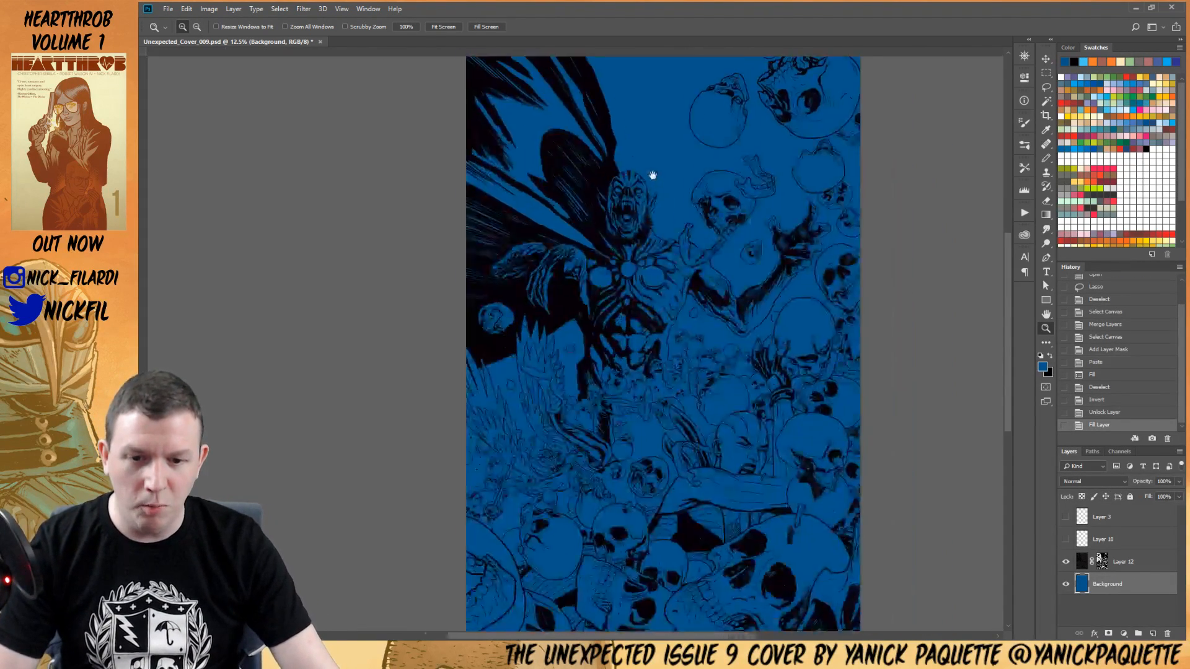
{"action": "left_click_drag", "start_coordinate": [722, 292], "coordinate": [719, 231]}
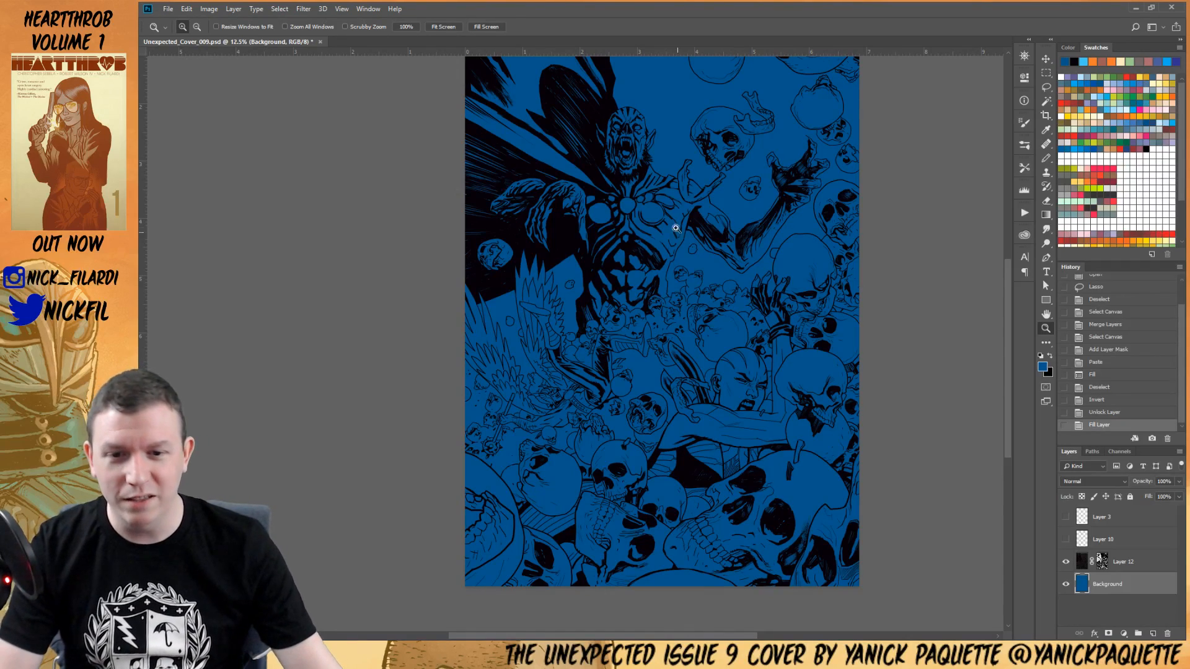
{"action": "left_click", "coordinate": [638, 320]}
{"action": "left_click_drag", "start_coordinate": [658, 222], "coordinate": [746, 195]}
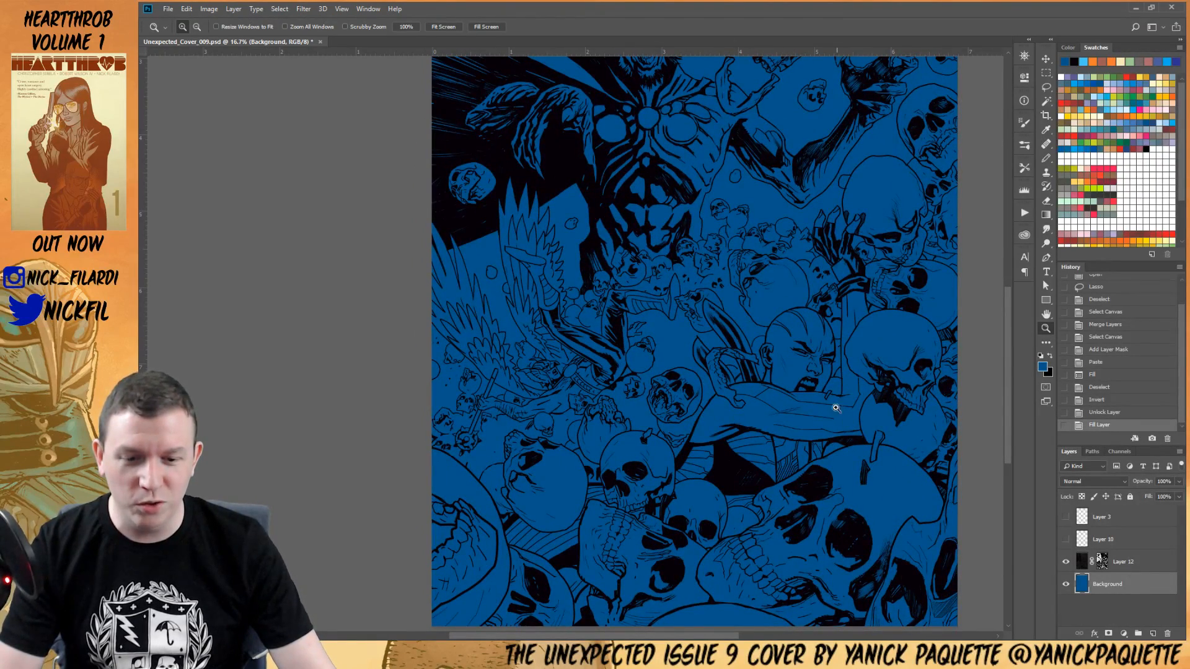
{"action": "left_click_drag", "start_coordinate": [775, 305], "coordinate": [813, 354]}
{"action": "key", "text": "ctrl+r"}
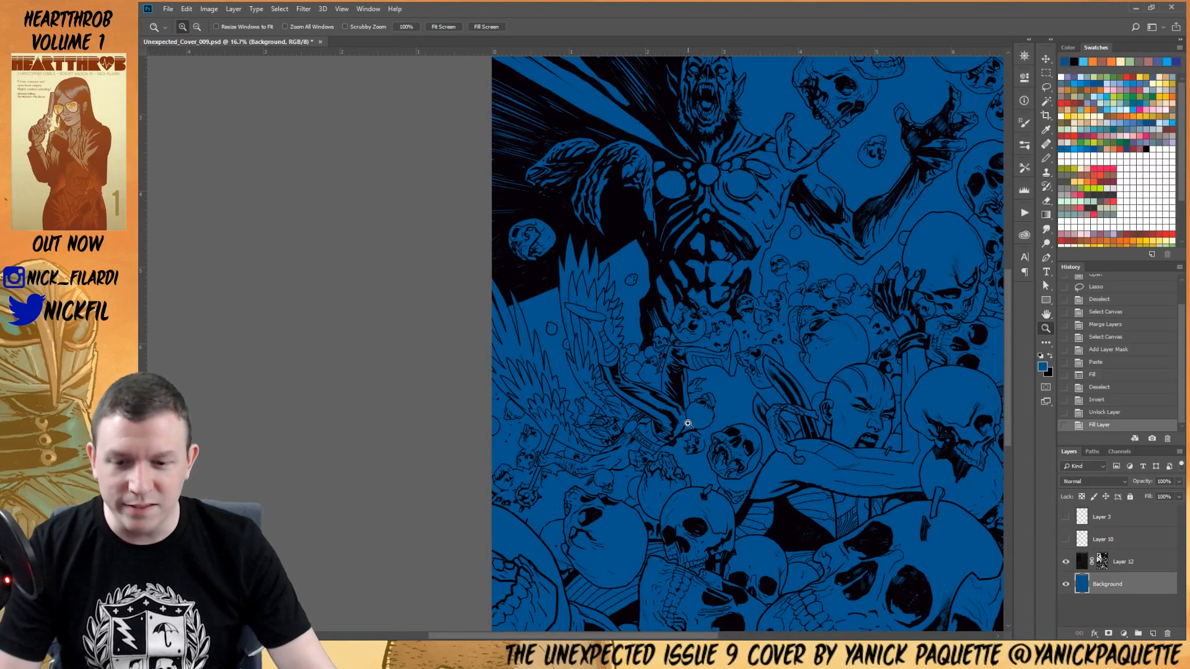
{"action": "left_click", "coordinate": [636, 428]}
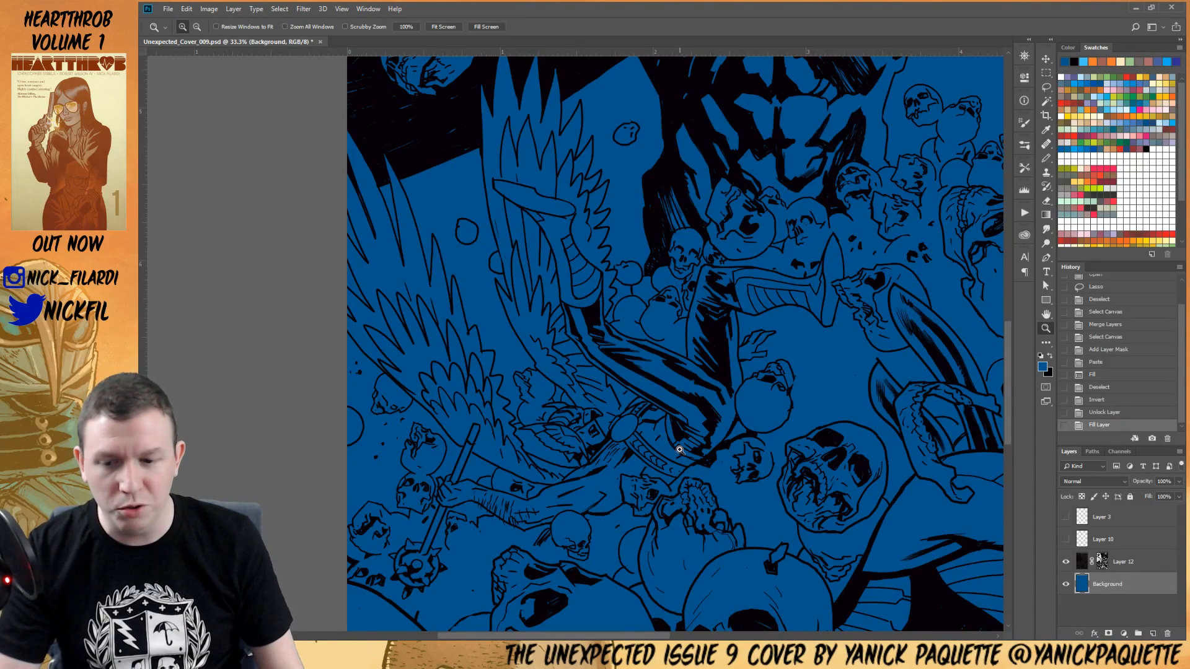
{"action": "left_click_drag", "start_coordinate": [724, 295], "coordinate": [494, 412]}
{"action": "left_click_drag", "start_coordinate": [670, 245], "coordinate": [669, 418]}
Choose pink as the foreground colour and set the Magic Wand to sample all layers and select contiguous areas only
{"action": "key", "text": "w"}
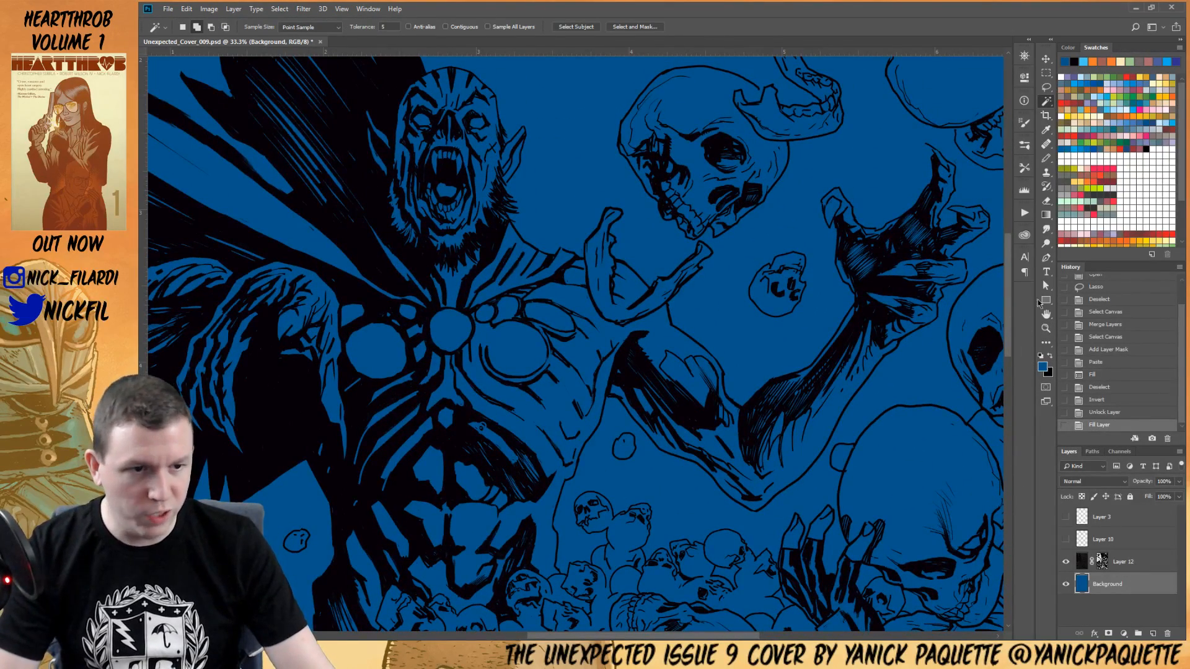
{"action": "left_click", "coordinate": [1152, 132]}
{"action": "left_click", "coordinate": [1143, 134]}
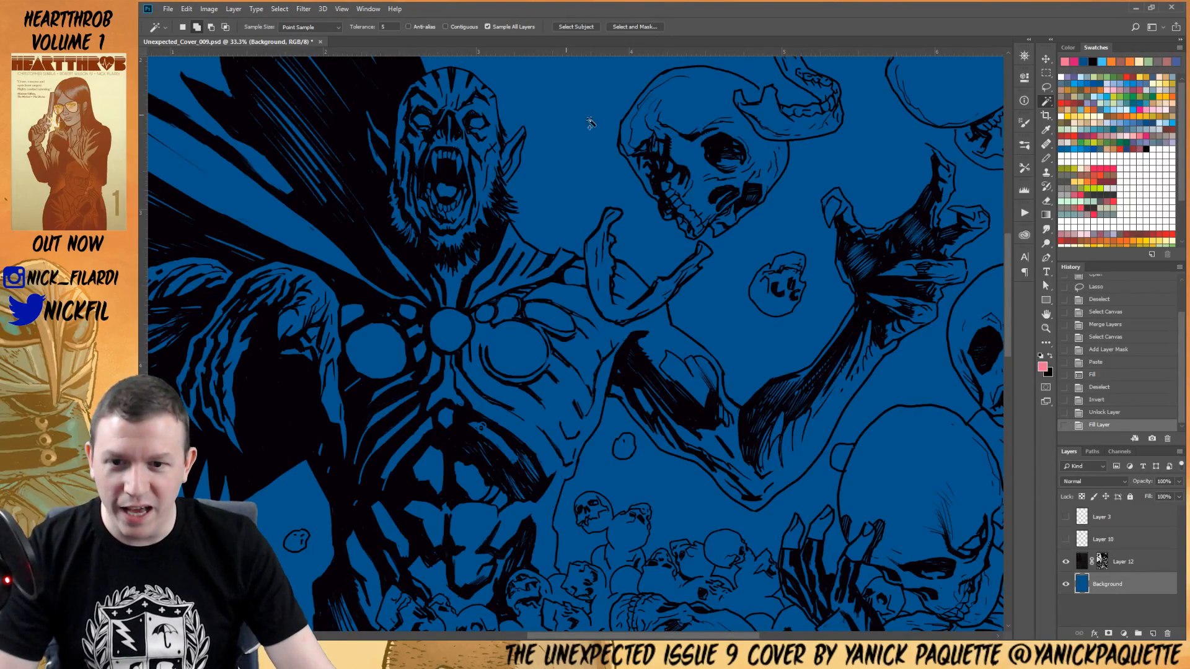
{"action": "left_click", "coordinate": [590, 120]}
{"action": "scroll", "coordinate": [590, 121], "scroll_direction": "up", "scroll_amount": 2}
{"action": "key", "text": "ctrl+d"}
{"action": "left_click", "coordinate": [445, 26]}
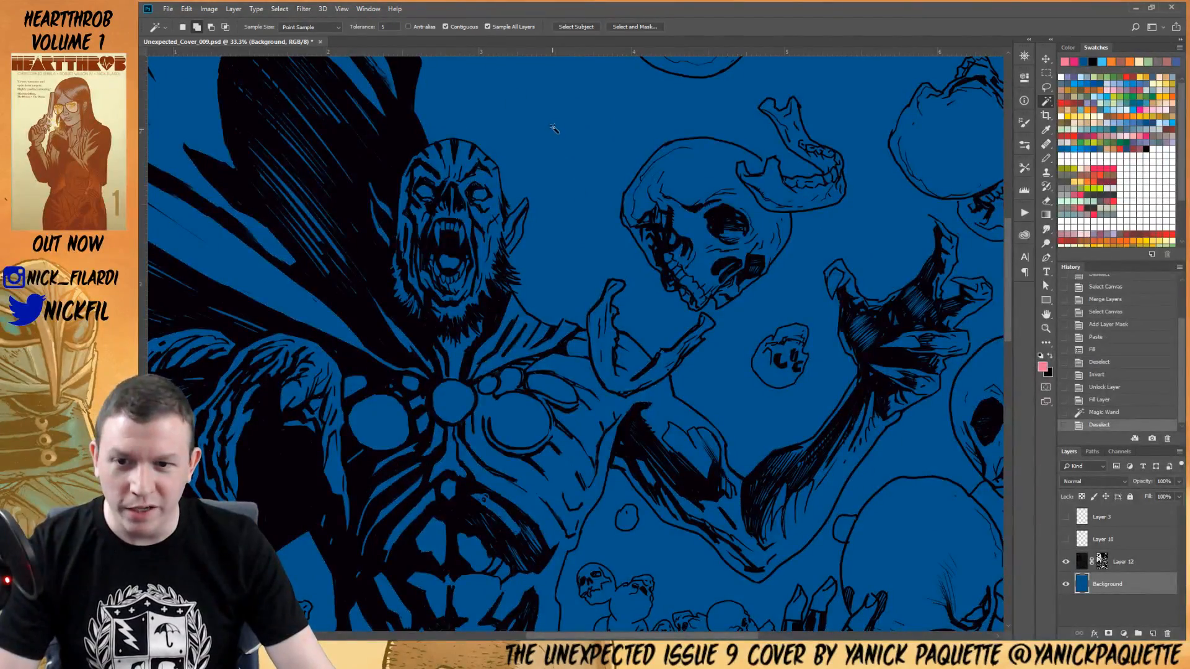
{"action": "left_click", "coordinate": [597, 148]}
{"action": "scroll", "coordinate": [682, 178], "scroll_direction": "up", "scroll_amount": 3}
{"action": "key", "text": "ctrl+d"}
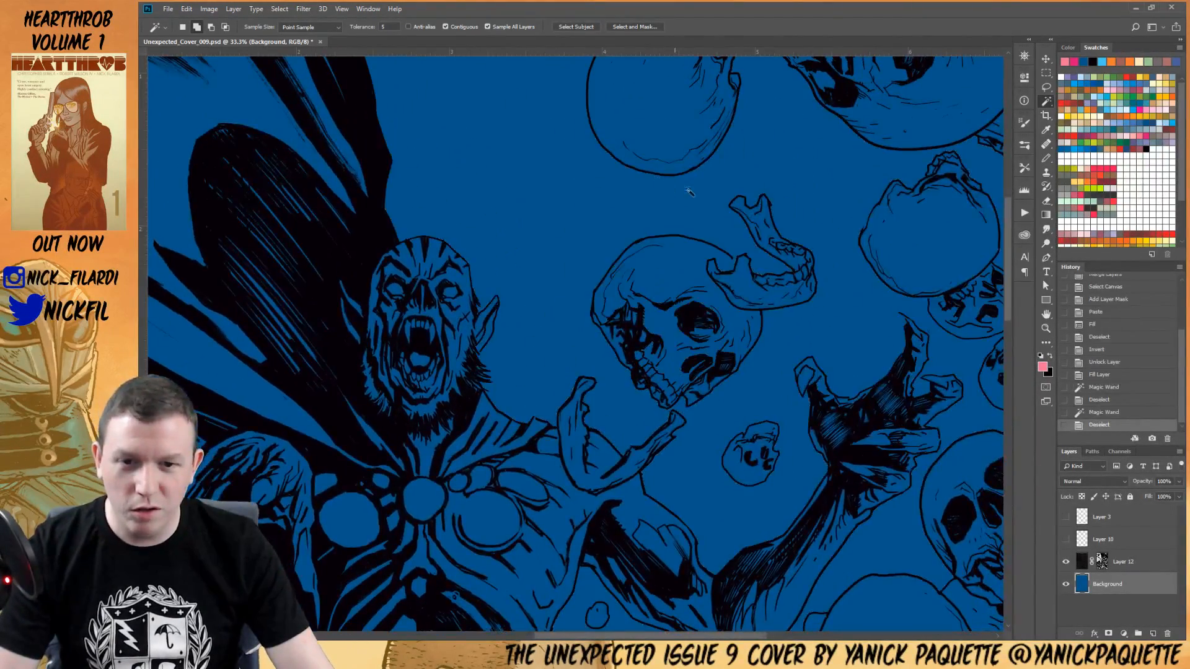
Select the open background around the floating skulls with the Magic Wand
{"action": "left_click_drag", "start_coordinate": [753, 141], "coordinate": [595, 272]}
{"action": "left_click", "coordinate": [630, 231]}
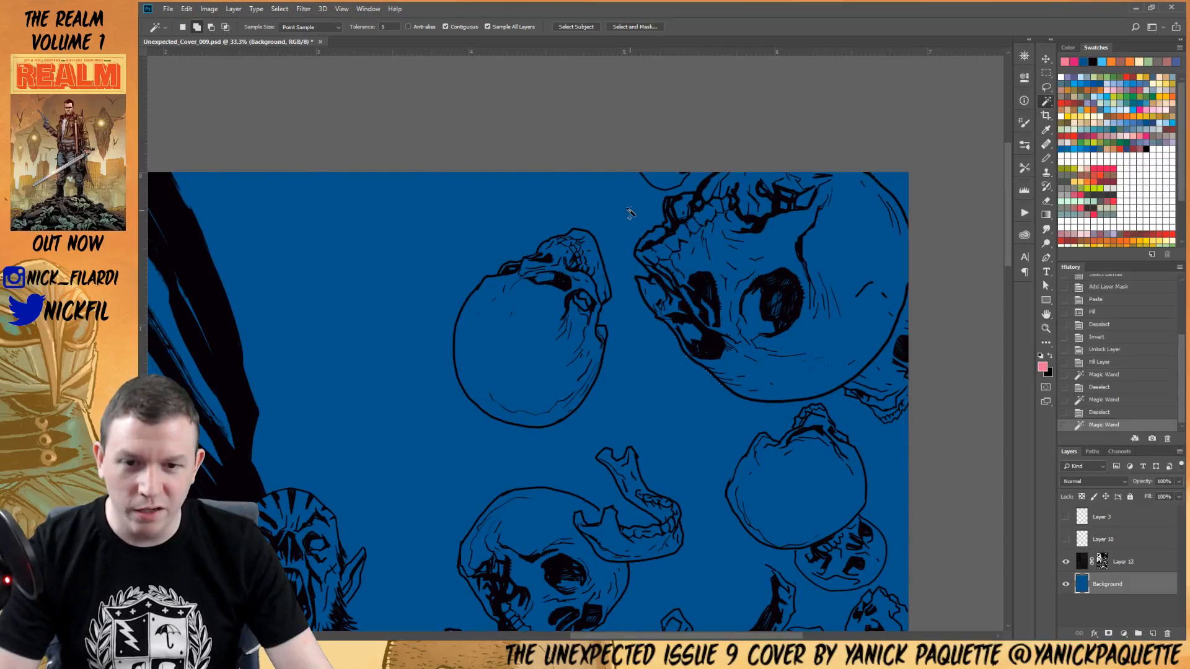
{"action": "left_click_drag", "start_coordinate": [849, 475], "coordinate": [860, 311]}
Close the outline gap below the large round skull with a small pink Pencil dot and subtract the small skull there from the selection
{"action": "key", "text": "z"}
{"action": "left_click", "coordinate": [834, 386]}
{"action": "left_click", "coordinate": [834, 386]}
{"action": "left_click", "coordinate": [835, 387]}
{"action": "key", "text": "b"}
{"action": "key", "text": "bracketleft"}
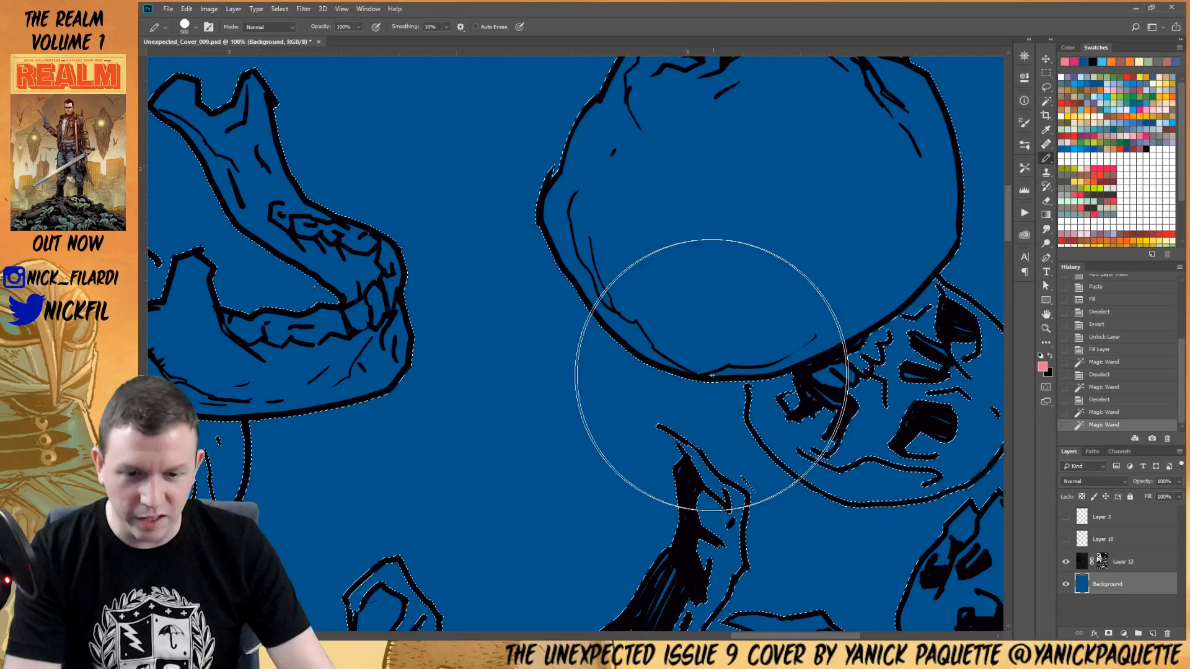
{"action": "key", "text": "bracketleft"}
{"action": "key", "text": "bracketleft"}
{"action": "key", "text": "bracketleft"}
{"action": "key", "text": "bracketleft"}
{"action": "key", "text": "bracketleft"}
{"action": "key", "text": "bracketleft"}
{"action": "key", "text": "bracketleft"}
{"action": "key", "text": "bracketleft"}
{"action": "key", "text": "bracketleft"}
{"action": "key", "text": "bracketleft"}
{"action": "key", "text": "bracketleft"}
{"action": "key", "text": "bracketleft"}
{"action": "key", "text": "bracketleft"}
{"action": "key", "text": "bracketleft"}
{"action": "key", "text": "bracketleft"}
{"action": "key", "text": "bracketleft"}
{"action": "key", "text": "bracketleft"}
{"action": "key", "text": "bracketleft"}
{"action": "left_click", "coordinate": [739, 389]}
{"action": "left_click_drag", "start_coordinate": [967, 429], "coordinate": [812, 305]}
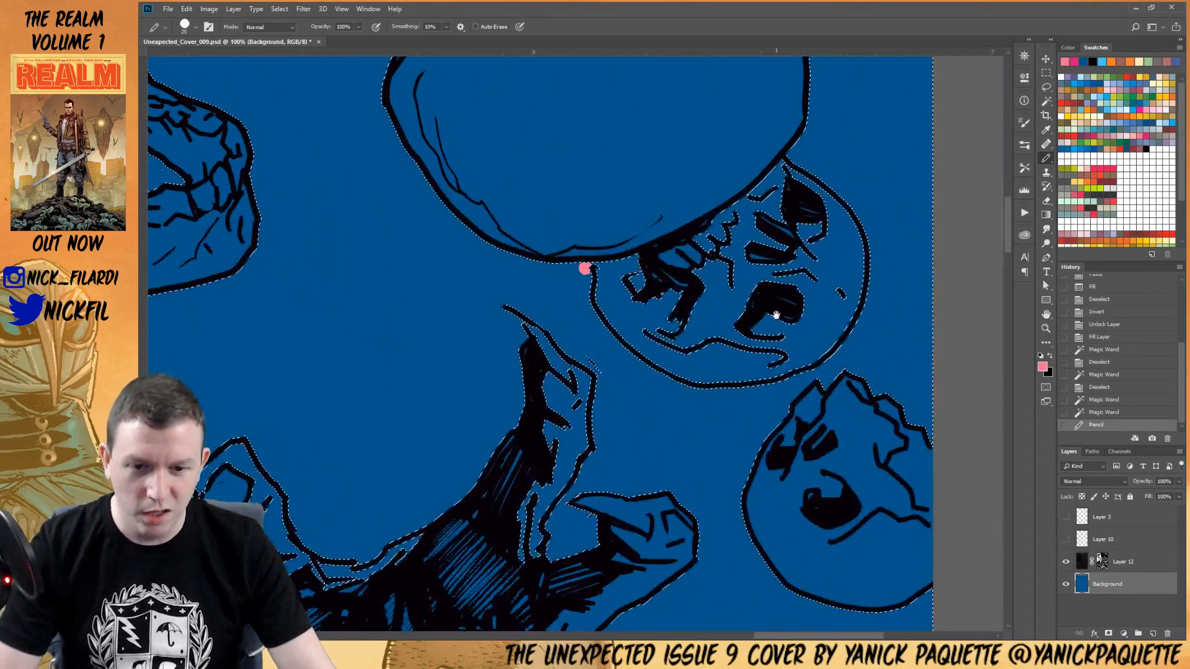
{"action": "key", "text": "w"}
{"action": "left_click", "coordinate": [819, 332], "text": "alt"}
Seal the open outline at the clawed hand's raised fingertip with a Pencil dot and subtract that finger from the selection
{"action": "mouse_move", "coordinate": [694, 445]}
{"action": "left_mouse_down"}
{"action": "mouse_move", "coordinate": [711, 313]}
{"action": "mouse_move", "coordinate": [914, 280]}
{"action": "left_mouse_up"}
{"action": "key", "text": "b"}
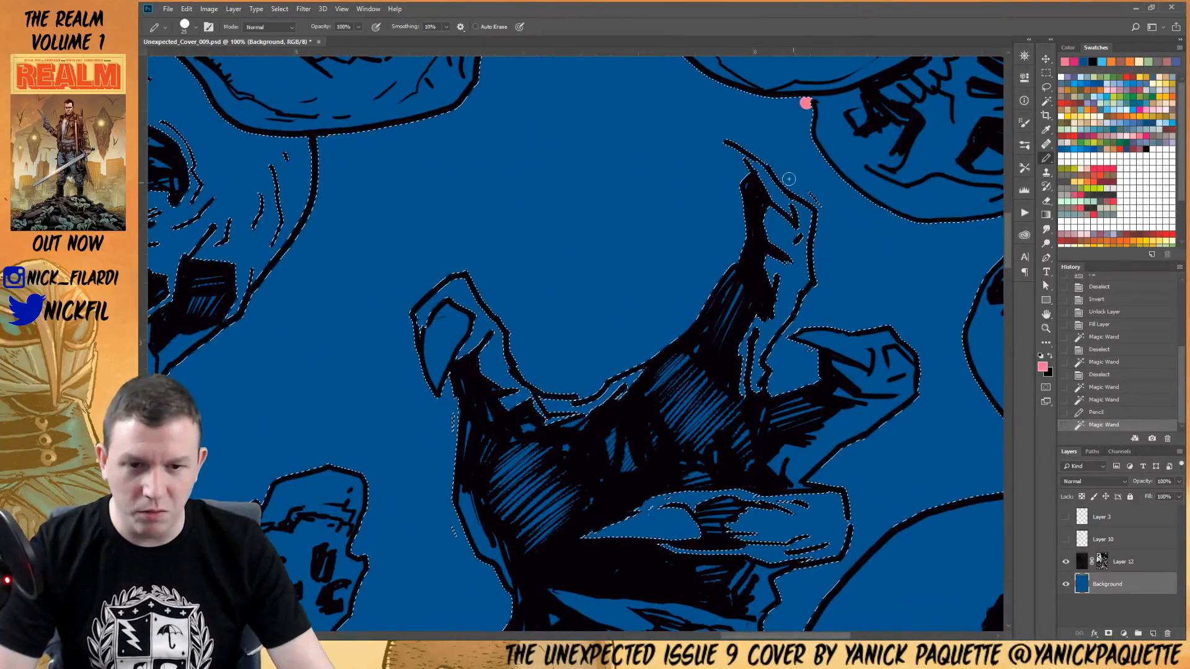
{"action": "left_click", "coordinate": [737, 157]}
{"action": "key", "text": "w"}
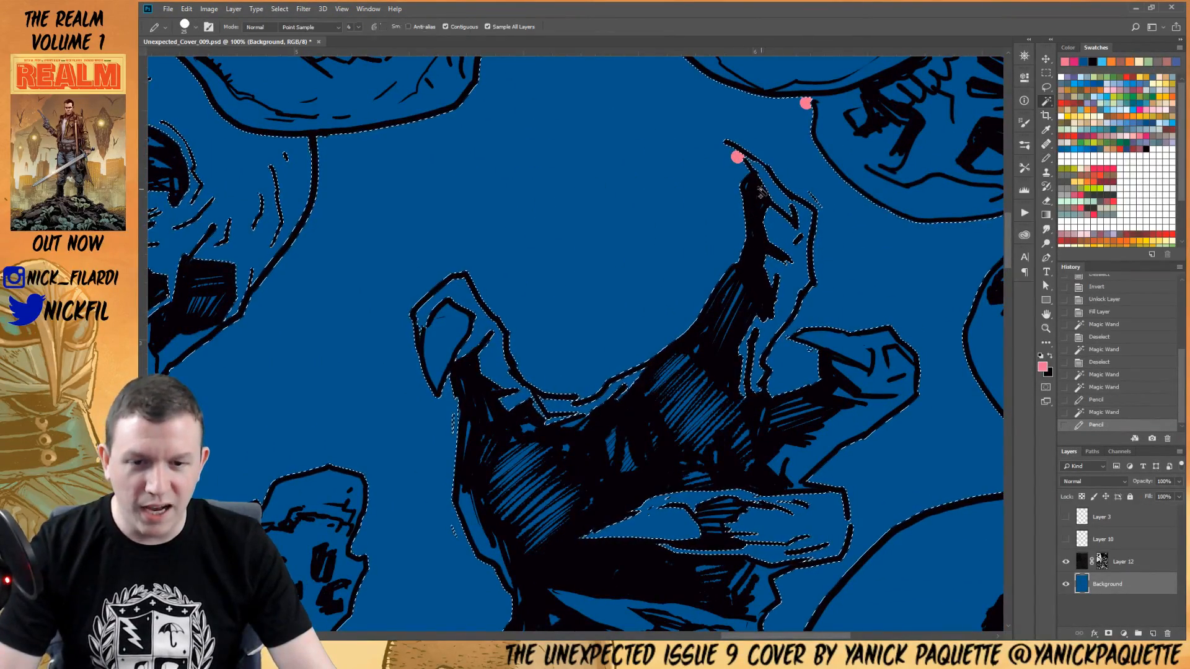
{"action": "key", "text": "b"}
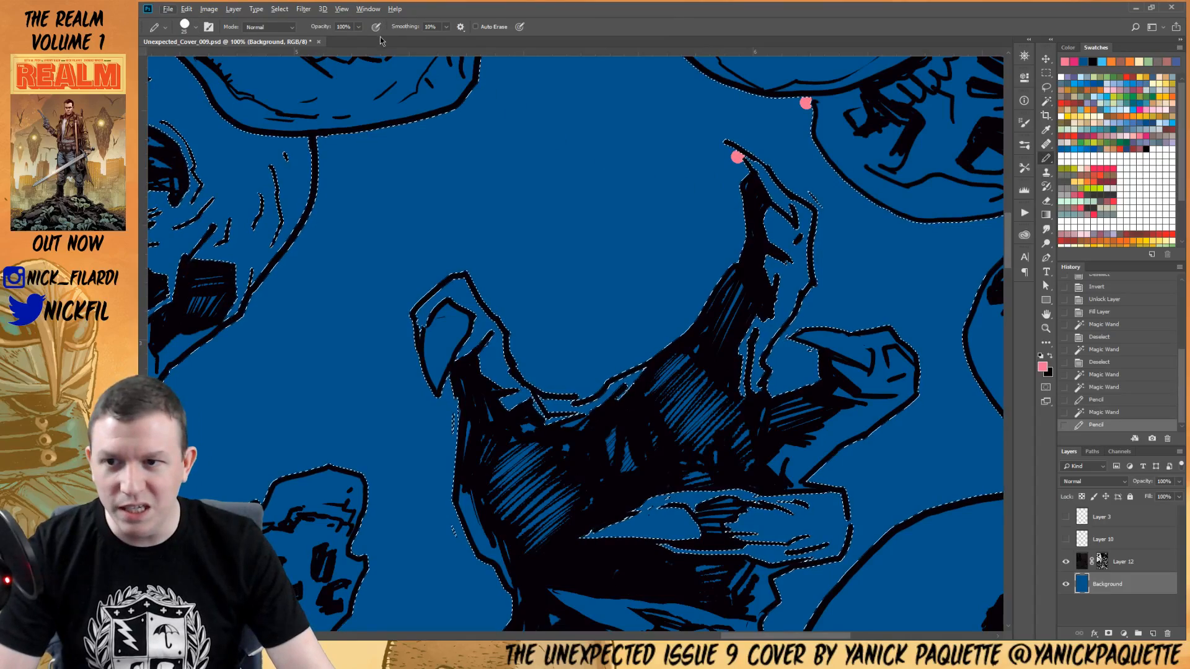
{"action": "key", "text": "w"}
{"action": "left_click", "coordinate": [783, 197]}
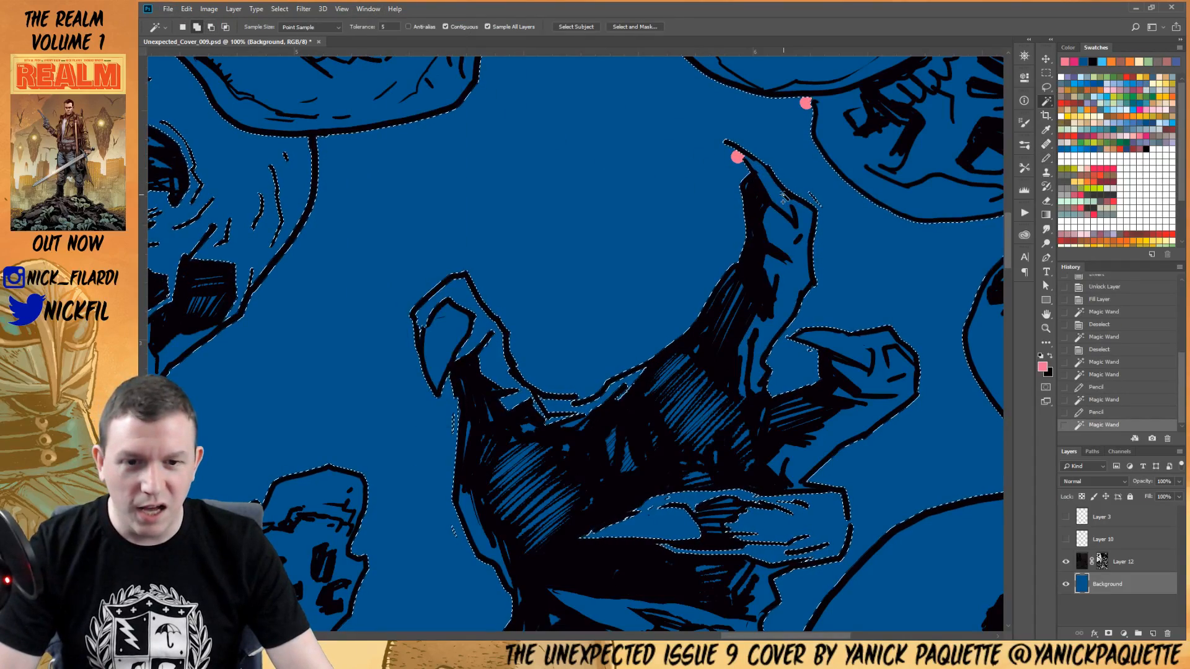
Plug the outline gap between the clawed hand's thumb and raised finger with a Pencil dot and subtract the enclosed hand area
{"action": "left_click_drag", "start_coordinate": [750, 333], "coordinate": [849, 274]}
{"action": "key", "text": "b"}
{"action": "left_click", "coordinate": [678, 333]}
{"action": "key", "text": "w"}
{"action": "left_click", "coordinate": [521, 258]}
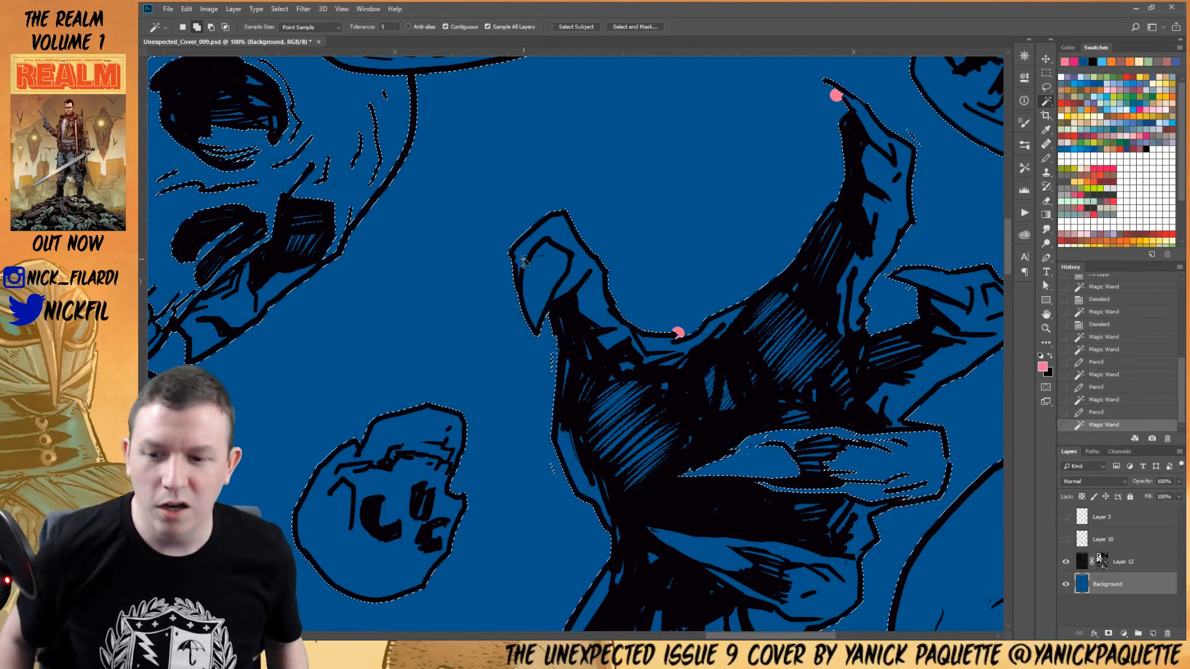
Close the tip of the clawed hand's lower outstretched finger with the Pencil and subtract that finger from the selection
{"action": "left_click_drag", "start_coordinate": [773, 378], "coordinate": [651, 244]}
{"action": "key", "text": "b"}
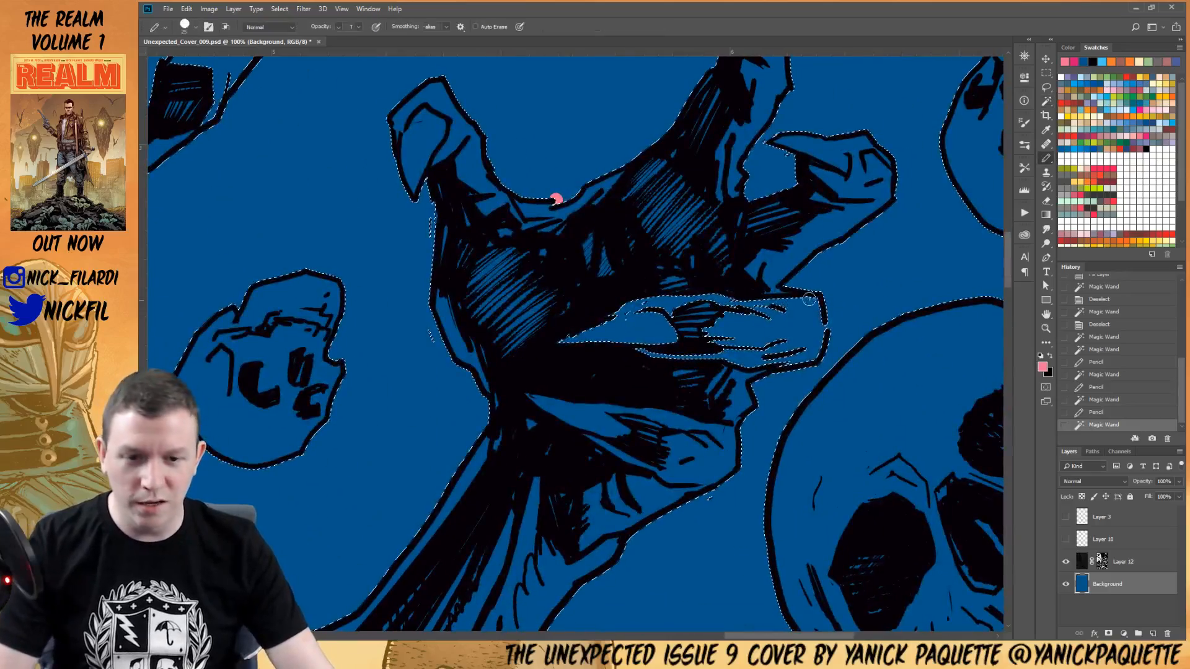
{"action": "key", "text": "z"}
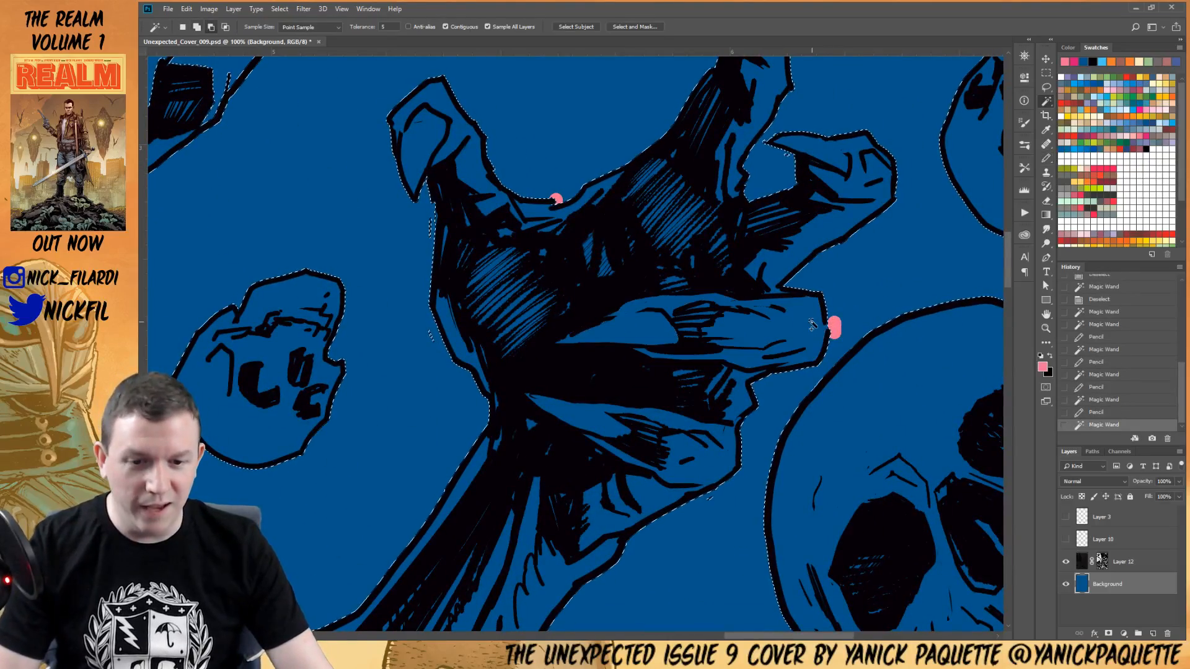
{"action": "left_click", "coordinate": [795, 315], "text": "alt"}
Seal the gap between the floating skull and its overlapping jawbone with a Pencil dot and subtract the skull's interior from the selection
{"action": "left_click_drag", "start_coordinate": [782, 401], "coordinate": [821, 295]}
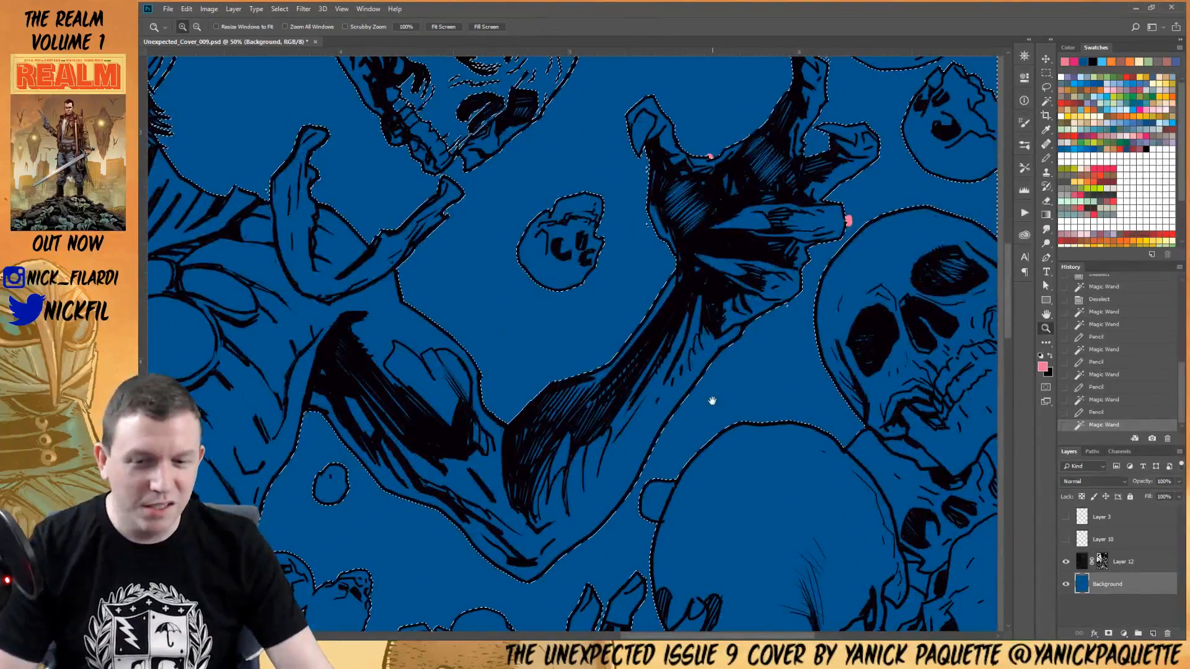
{"action": "left_click_drag", "start_coordinate": [694, 310], "coordinate": [818, 392]}
{"action": "left_click_drag", "start_coordinate": [720, 250], "coordinate": [795, 396]}
{"action": "left_click", "coordinate": [629, 208]}
{"action": "key", "text": "v"}
{"action": "key", "text": "b"}
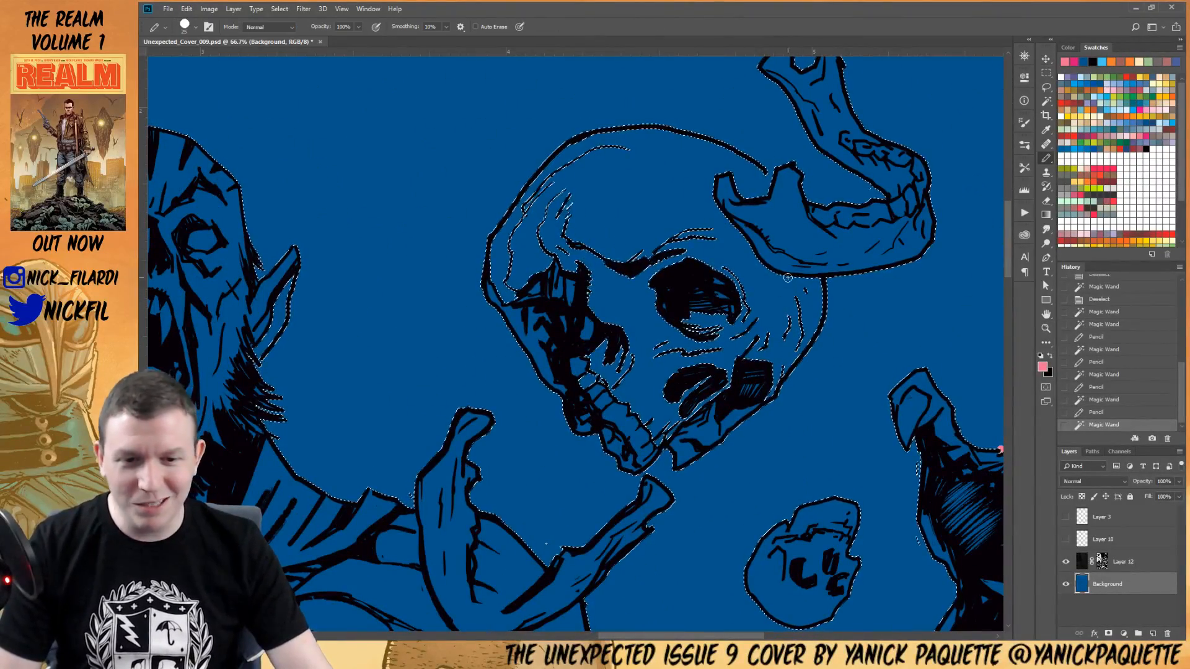
{"action": "scroll", "coordinate": [764, 263], "scroll_direction": "up", "scroll_amount": 3}
{"action": "left_click", "coordinate": [772, 250]}
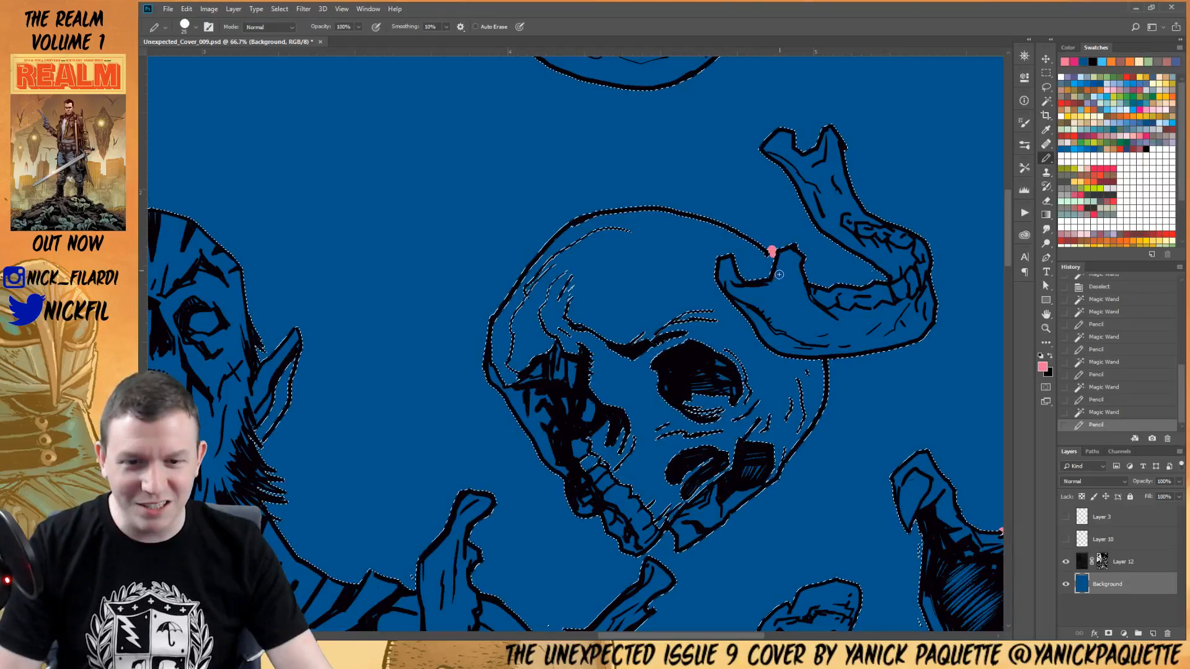
{"action": "key", "text": "w"}
{"action": "left_click", "coordinate": [726, 284]}
Examine the selection's edge around the caped figure's head, cape, shoulders and torso for leaks
{"action": "left_click_drag", "start_coordinate": [692, 426], "coordinate": [741, 281]}
{"action": "left_click_drag", "start_coordinate": [620, 306], "coordinate": [824, 366]}
{"action": "left_click_drag", "start_coordinate": [643, 192], "coordinate": [698, 371]}
{"action": "mouse_move", "coordinate": [721, 263]}
{"action": "left_mouse_down"}
{"action": "mouse_move", "coordinate": [731, 369]}
{"action": "mouse_move", "coordinate": [713, 267]}
{"action": "left_mouse_up"}
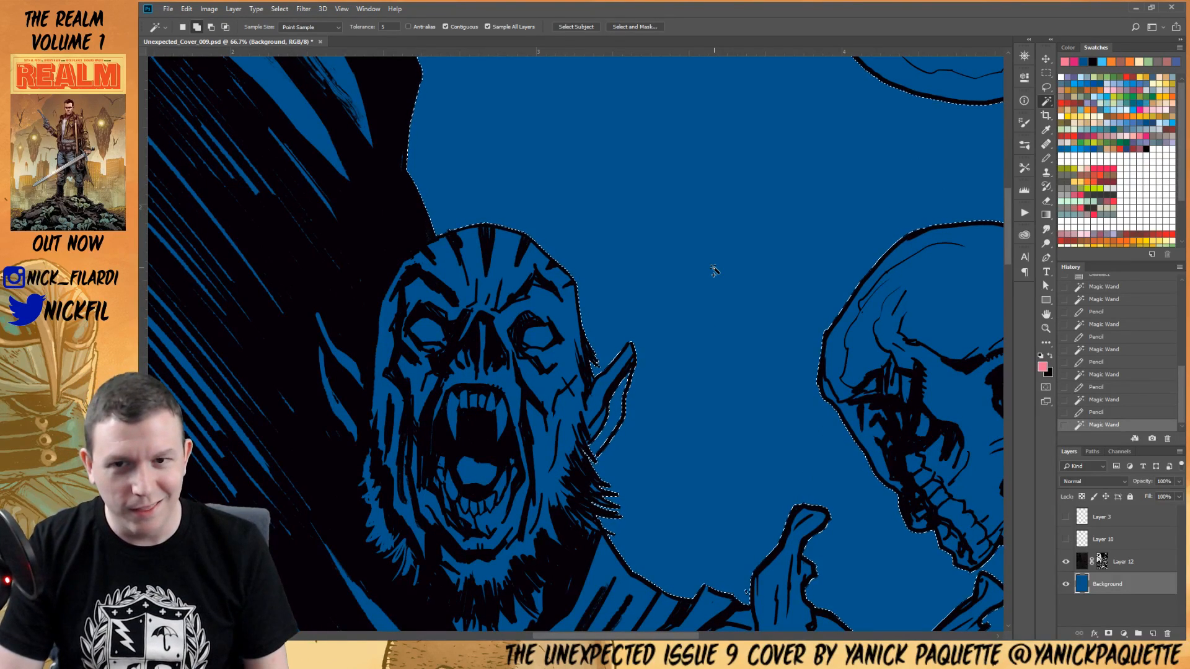
{"action": "key", "text": "z"}
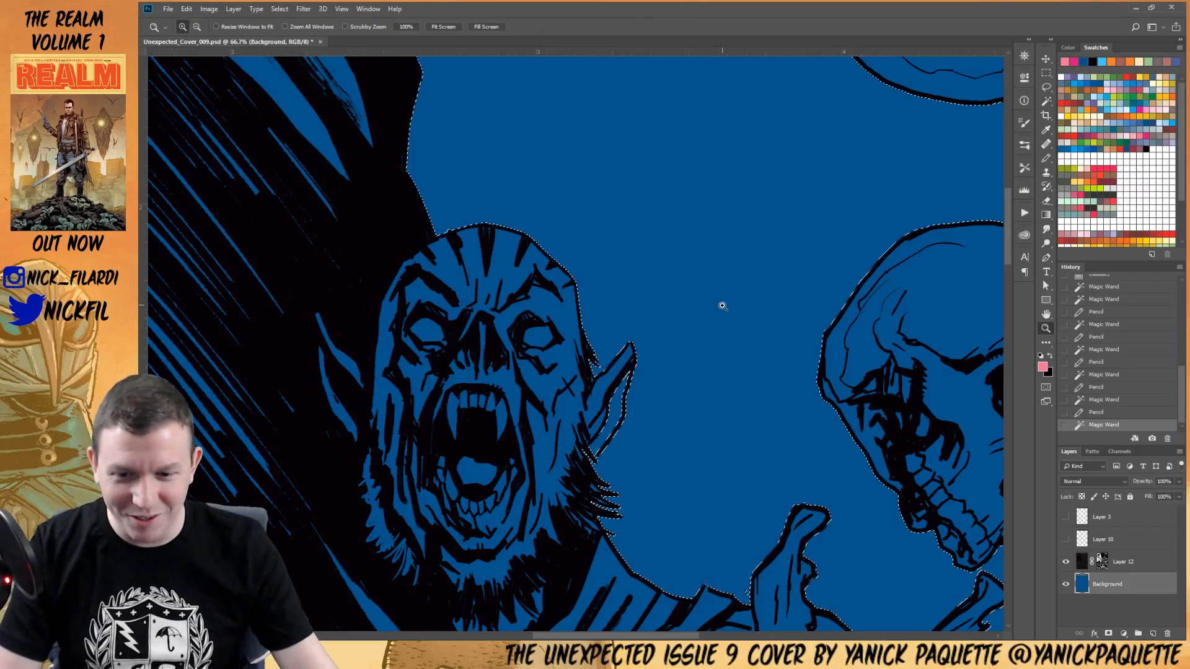
{"action": "left_click", "coordinate": [719, 380], "text": "alt"}
{"action": "left_click", "coordinate": [718, 378], "text": "alt"}
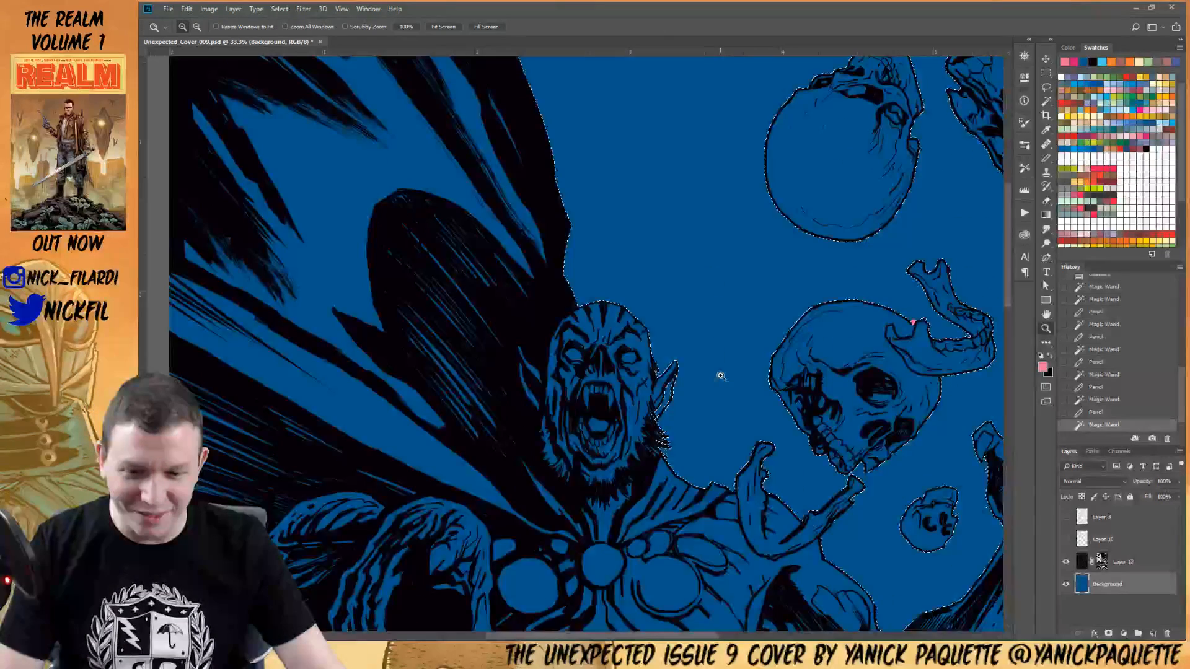
{"action": "left_click_drag", "start_coordinate": [720, 375], "coordinate": [651, 345]}
{"action": "left_click_drag", "start_coordinate": [582, 285], "coordinate": [770, 329]}
{"action": "left_click_drag", "start_coordinate": [590, 384], "coordinate": [742, 299]}
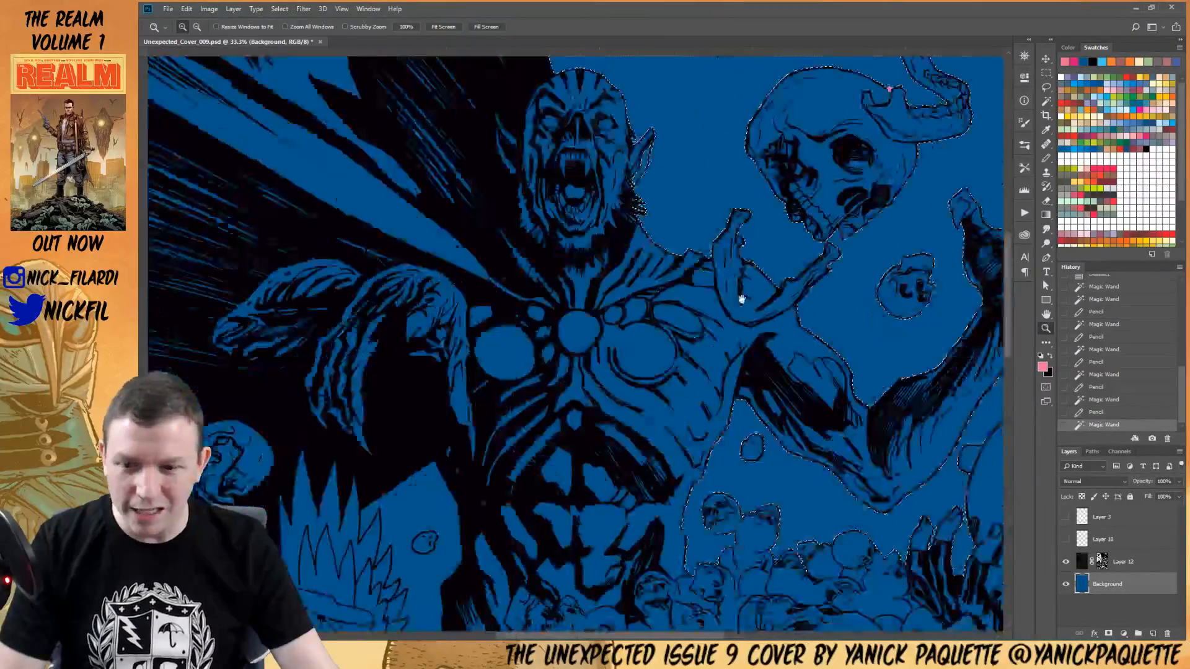
Add the background gap between the raised wing and the caped figure's body to the selection
{"action": "left_click", "coordinate": [629, 427]}
{"action": "mouse_move", "coordinate": [407, 570]}
{"action": "left_mouse_down"}
{"action": "mouse_move", "coordinate": [630, 428]}
{"action": "mouse_move", "coordinate": [671, 308]}
{"action": "left_mouse_up"}
{"action": "left_click", "coordinate": [679, 389], "text": "ctrl"}
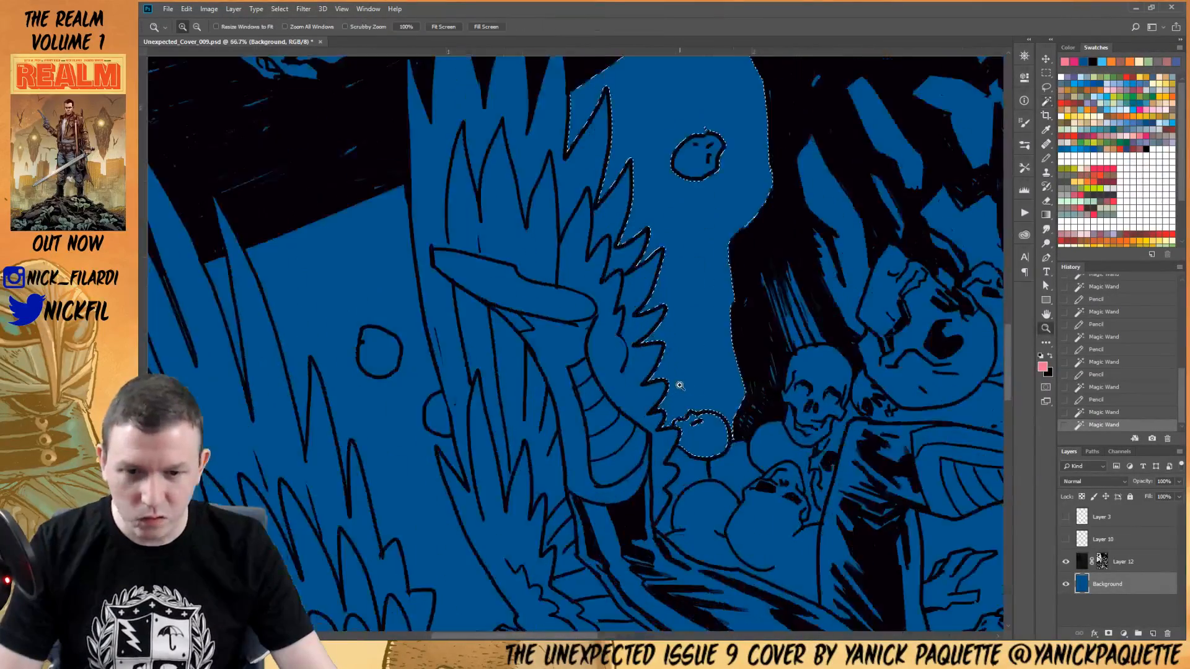
{"action": "left_click", "coordinate": [677, 386], "text": "ctrl"}
Close the gap between the wing feathers and the small round skull with a Pencil stroke and subtract that skull from the selection
{"action": "key", "text": "b"}
{"action": "left_click_drag", "start_coordinate": [676, 416], "coordinate": [672, 432]}
{"action": "key", "text": "w"}
{"action": "left_click", "coordinate": [714, 437]}
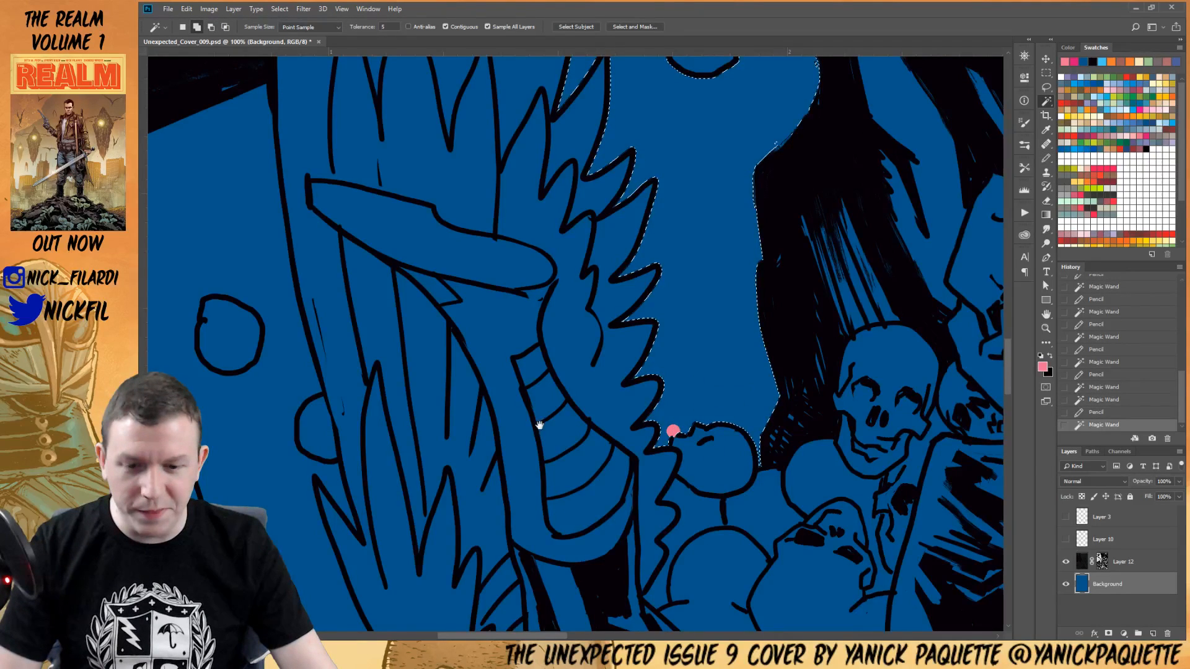
Add the background between the two wings and the gaps between feathers along the page's left edge to the selection
{"action": "left_click_drag", "start_coordinate": [539, 426], "coordinate": [663, 364]}
{"action": "left_click", "coordinate": [663, 364], "text": "alt"}
{"action": "left_click", "coordinate": [440, 276]}
{"action": "left_click_drag", "start_coordinate": [342, 290], "coordinate": [508, 276]}
{"action": "left_click", "coordinate": [555, 254]}
{"action": "left_click", "coordinate": [496, 312]}
{"action": "left_click", "coordinate": [494, 379]}
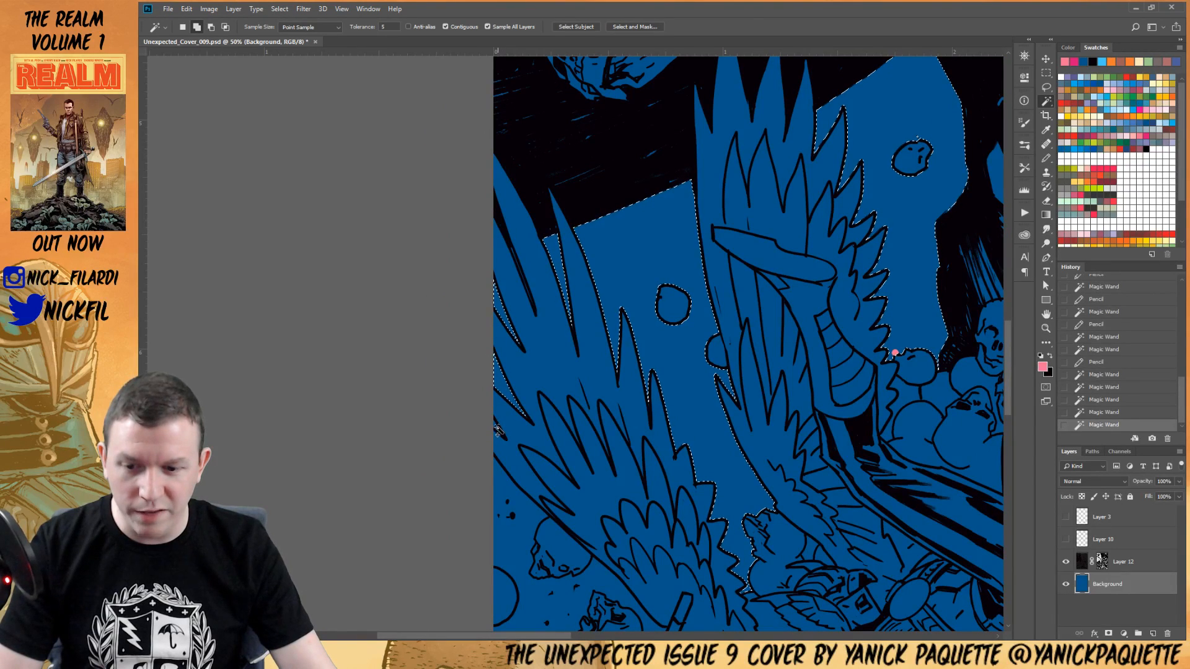
Outline the narrow black sliver between two long feathers near the page's left edge with the Lasso to include it in the selection
{"action": "key", "text": "z"}
{"action": "left_click", "coordinate": [504, 278]}
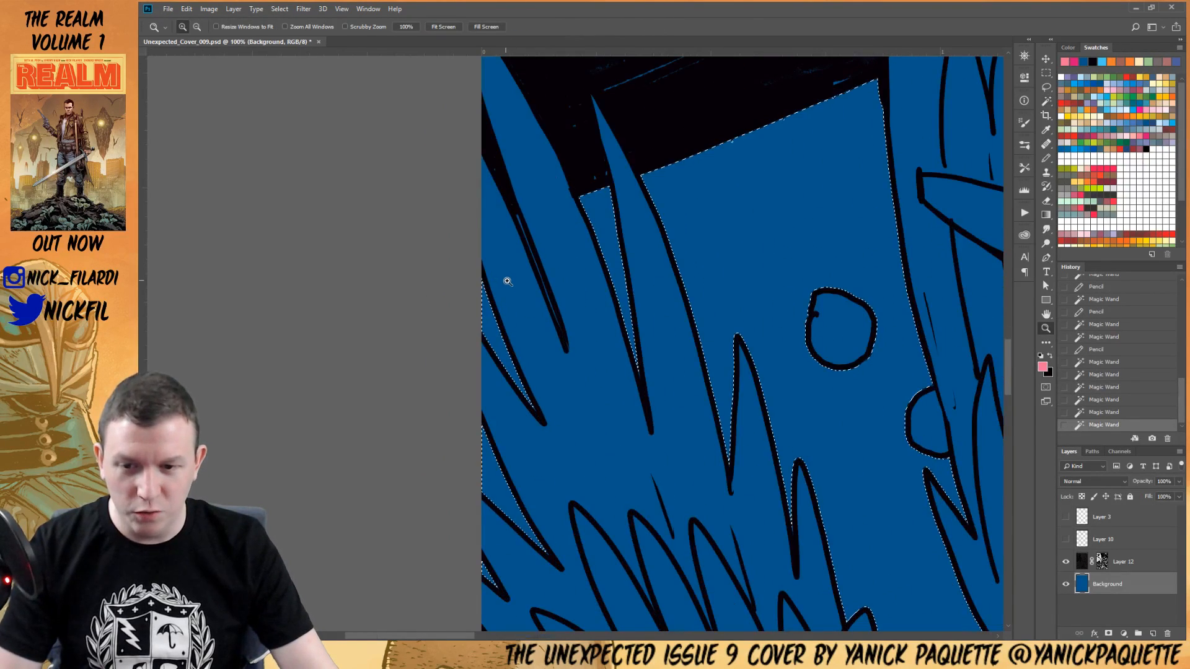
{"action": "key", "text": "l"}
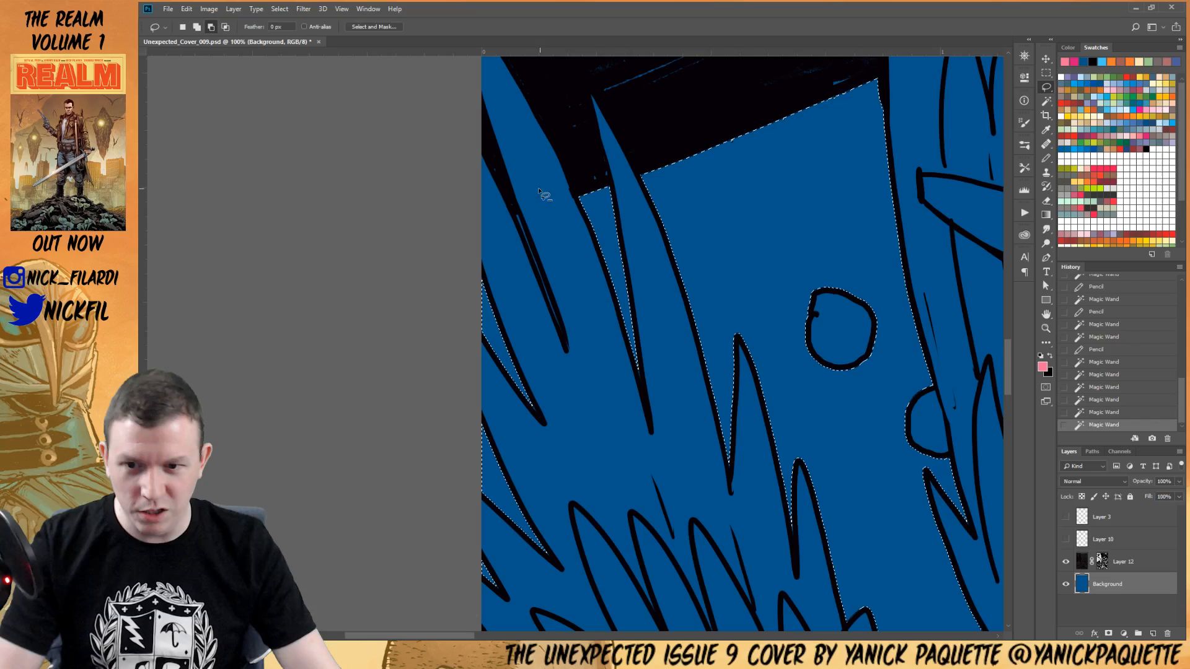
{"action": "mouse_move", "coordinate": [515, 210]}
{"action": "left_mouse_down"}
{"action": "mouse_move", "coordinate": [563, 334]}
{"action": "mouse_move", "coordinate": [520, 214]}
{"action": "left_mouse_up"}
{"action": "mouse_move", "coordinate": [613, 314]}
{"action": "left_mouse_down"}
{"action": "mouse_move", "coordinate": [566, 252]}
{"action": "mouse_move", "coordinate": [609, 268]}
{"action": "left_mouse_up"}
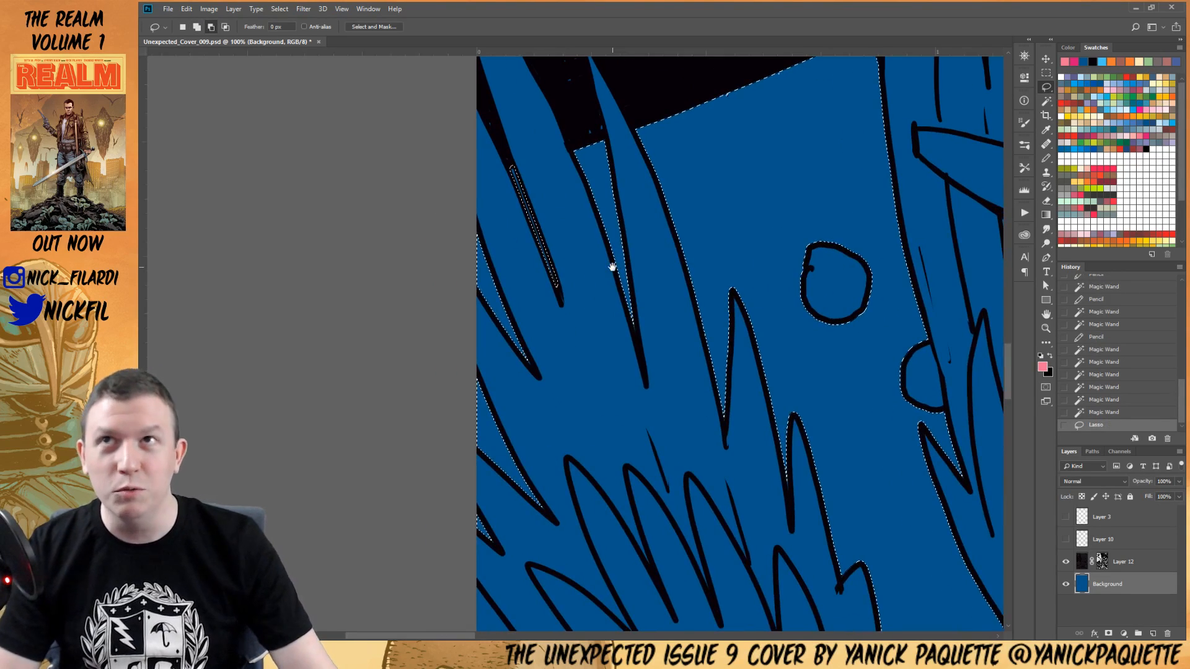
Add the remaining background beside the long feathers and the open area between the mace handle and the lower wing to the selection
{"action": "left_click_drag", "start_coordinate": [650, 328], "coordinate": [662, 130]}
{"action": "left_click_drag", "start_coordinate": [663, 300], "coordinate": [633, 146]}
{"action": "left_click_drag", "start_coordinate": [639, 323], "coordinate": [611, 170]}
{"action": "left_click_drag", "start_coordinate": [598, 315], "coordinate": [631, 215]}
{"action": "key", "text": "w"}
{"action": "left_click", "coordinate": [600, 272]}
{"action": "key", "text": "z"}
{"action": "left_click", "coordinate": [607, 277], "text": "alt"}
{"action": "key", "text": "w"}
{"action": "left_click", "coordinate": [758, 332]}
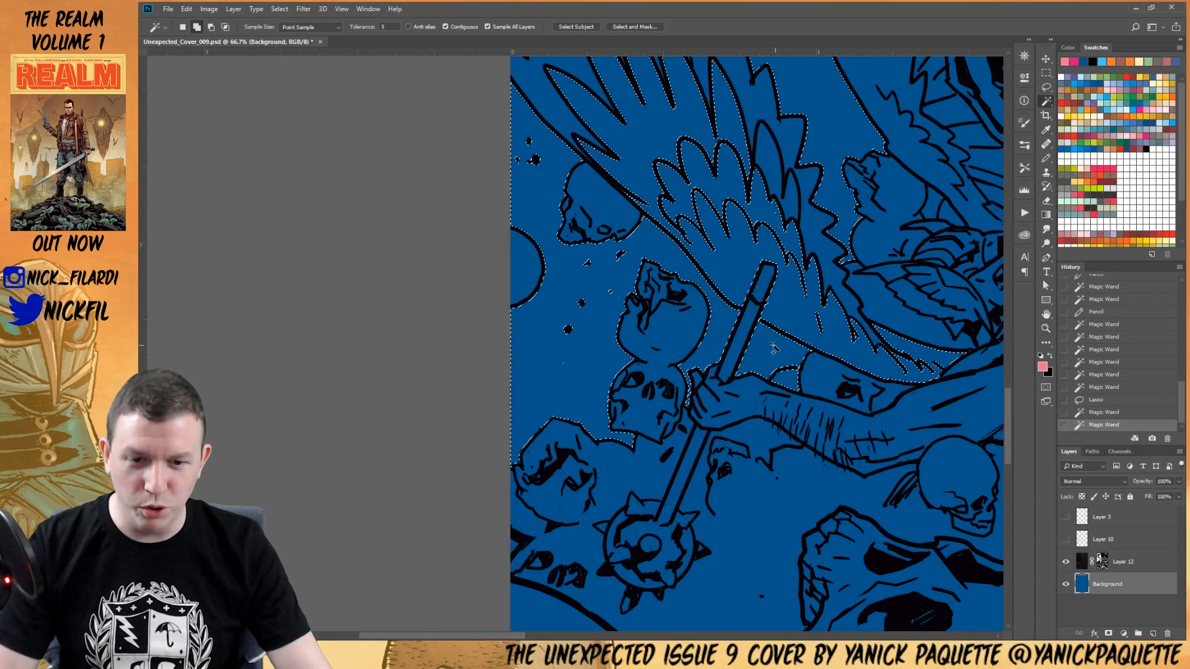
Close the line gaps beside the mace handle and above the small skull with Pencil dots and subtract the enclosed areas from the selection
{"action": "key", "text": "b"}
{"action": "left_click", "coordinate": [759, 326]}
{"action": "left_click", "coordinate": [798, 364]}
{"action": "key", "text": "w"}
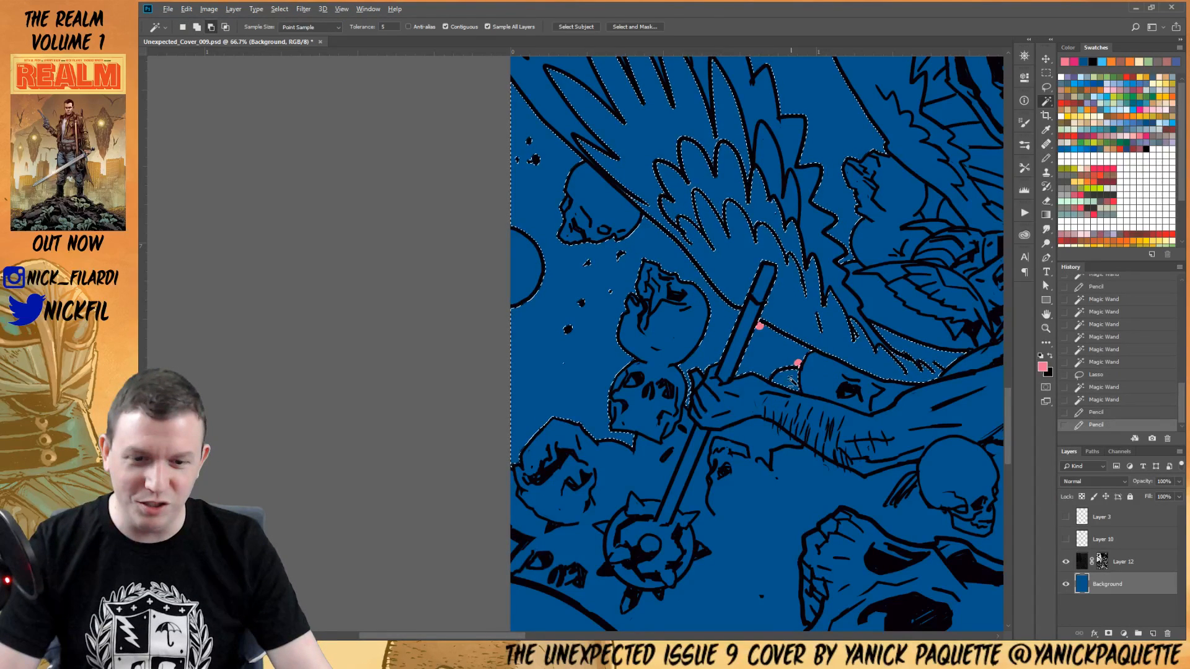
{"action": "left_click", "coordinate": [792, 381], "text": "alt"}
{"action": "left_click", "coordinate": [807, 316], "text": "alt"}
Expand the finished background selection, fill it with the pink foreground colour and deselect it
{"action": "key", "text": "z"}
{"action": "left_click_drag", "start_coordinate": [816, 261], "coordinate": [658, 321]}
{"action": "left_click", "coordinate": [658, 321], "text": "alt"}
{"action": "left_click", "coordinate": [658, 322], "text": "alt"}
{"action": "left_click_drag", "start_coordinate": [762, 292], "coordinate": [685, 426]}
{"action": "left_click_drag", "start_coordinate": [725, 357], "coordinate": [539, 381]}
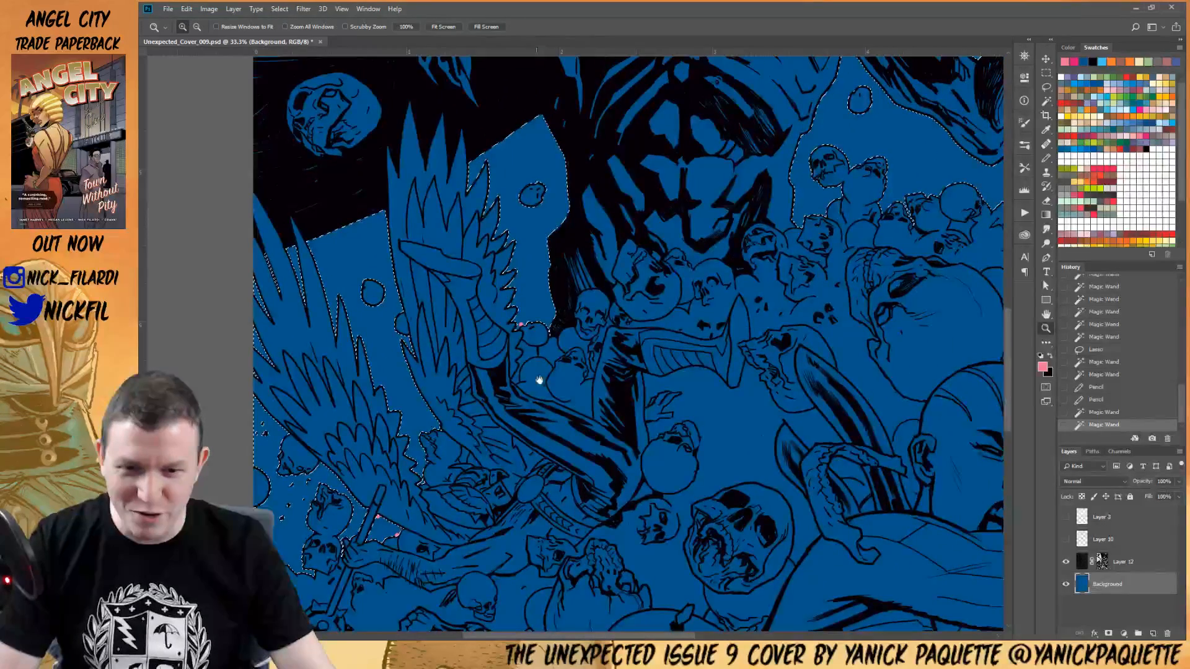
{"action": "left_click_drag", "start_coordinate": [762, 111], "coordinate": [649, 324]}
{"action": "left_click", "coordinate": [668, 339], "text": "alt"}
{"action": "left_click", "coordinate": [668, 339], "text": "alt"}
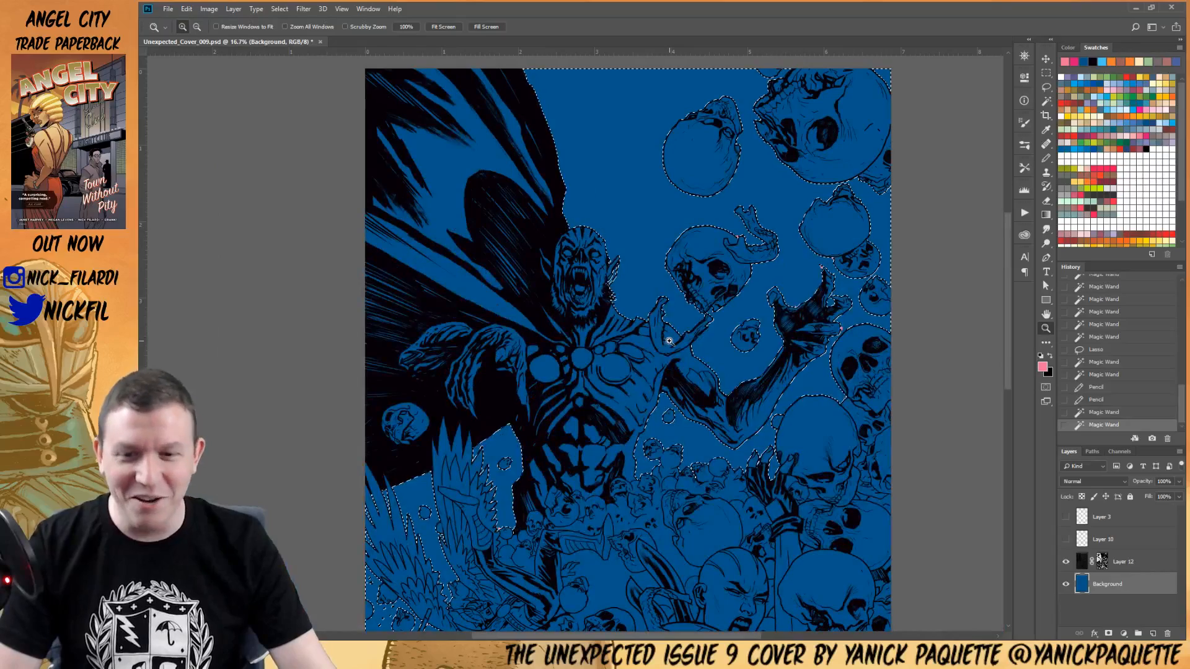
{"action": "key", "text": "F2"}
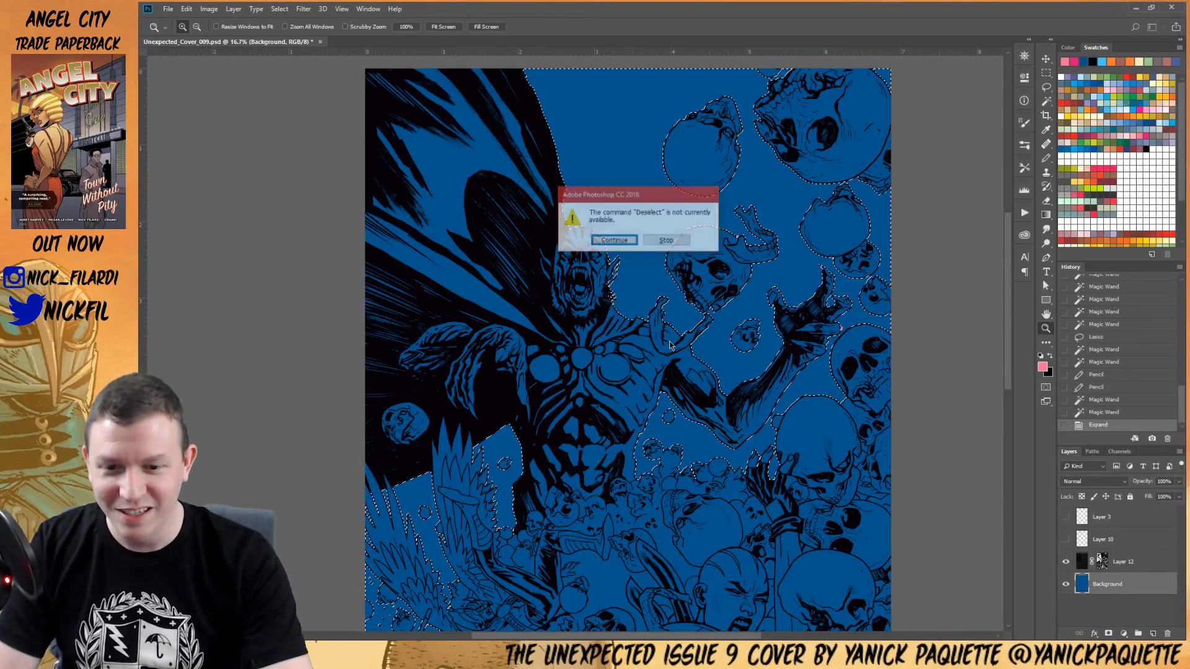
{"action": "key", "text": "Return"}
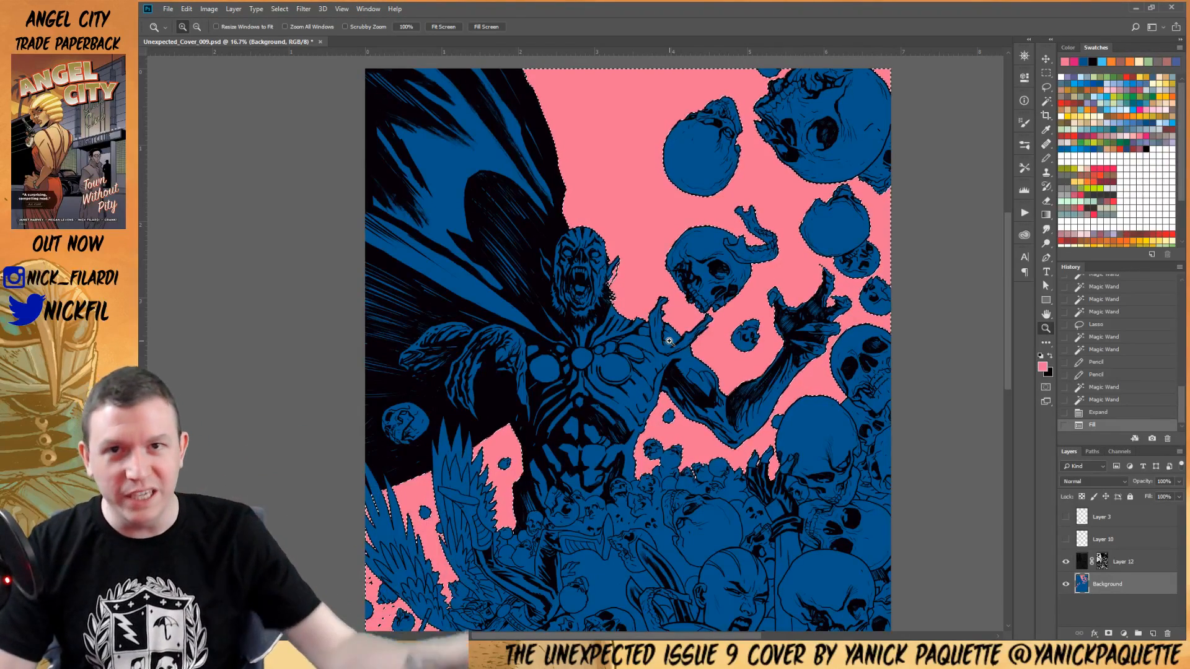
{"action": "key", "text": "ctrl+d"}
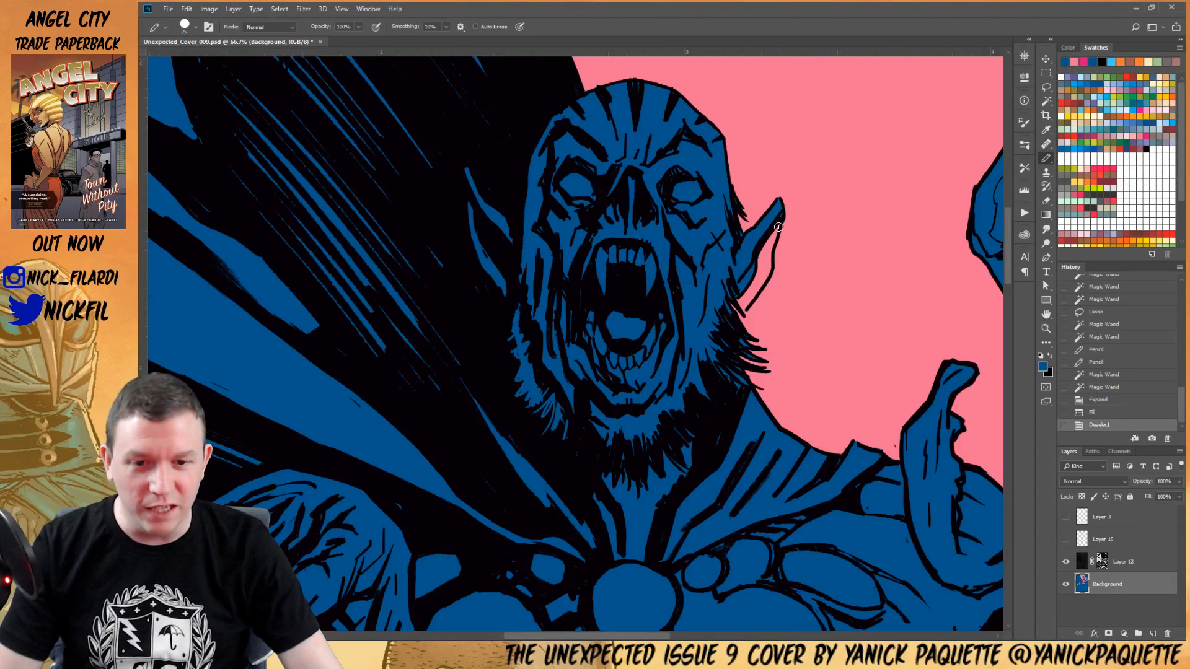
Paint the inside of the caped figure's pointed ear beside the pink background blue with the Pencil
{"action": "left_click_drag", "start_coordinate": [778, 228], "coordinate": [743, 304]}
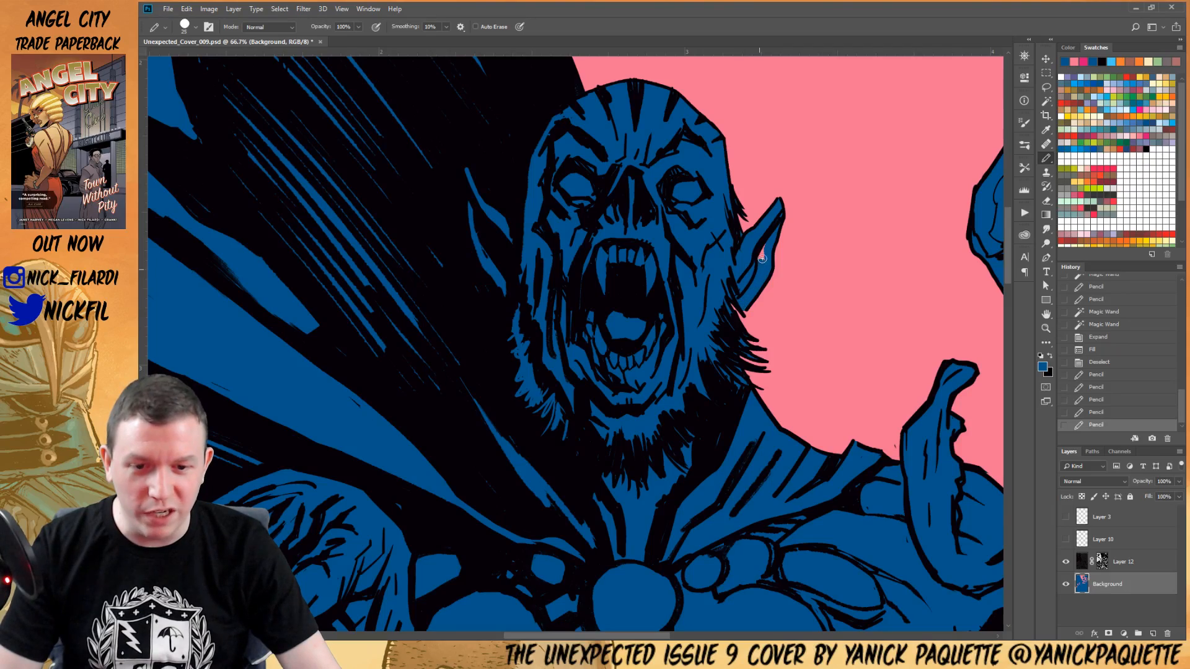
{"action": "mouse_move", "coordinate": [767, 246]}
{"action": "left_mouse_down"}
{"action": "mouse_move", "coordinate": [763, 264]}
{"action": "mouse_move", "coordinate": [688, 288]}
{"action": "left_mouse_up"}
Examine the pink-filled background across the whole cover, from the caped figure down to the skull pile
{"action": "key", "text": "z"}
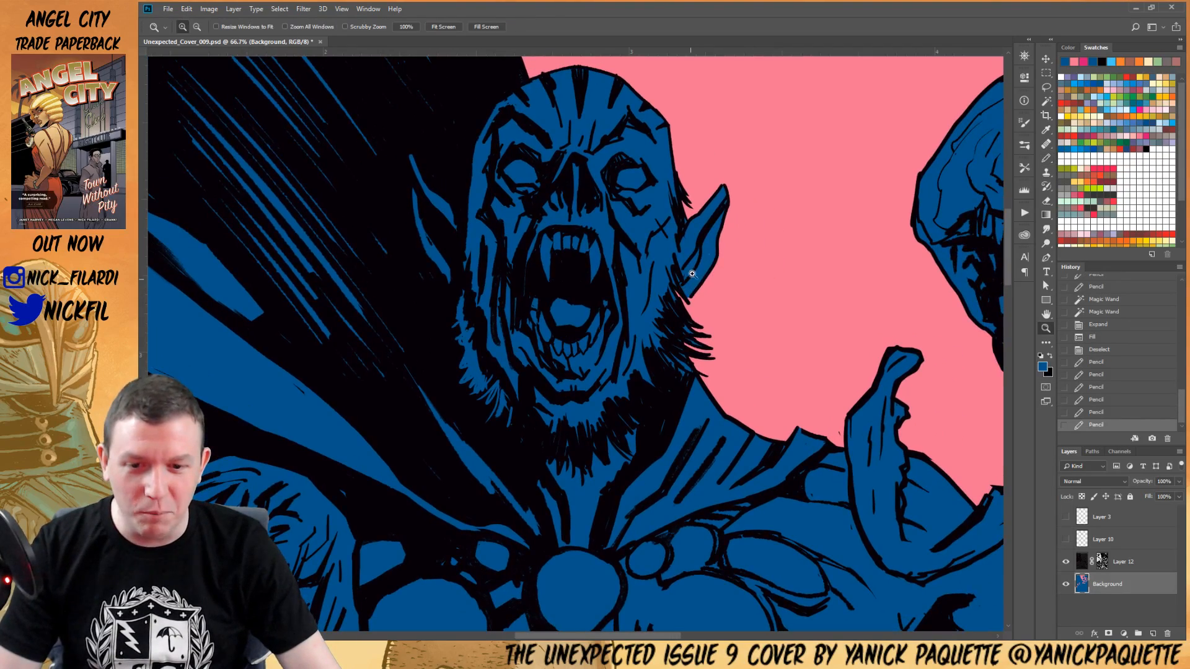
{"action": "left_click", "coordinate": [680, 246], "text": "alt"}
{"action": "left_click", "coordinate": [680, 246], "text": "alt"}
{"action": "left_click", "coordinate": [744, 306], "text": "alt"}
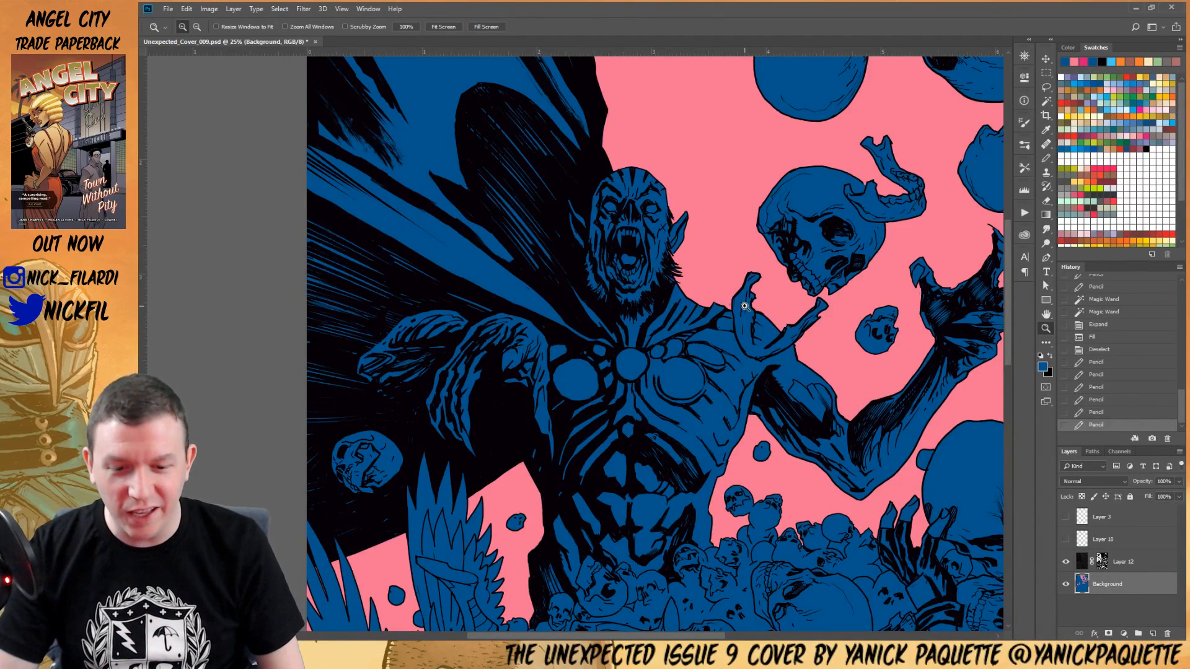
{"action": "scroll", "coordinate": [712, 310], "scroll_direction": "down", "scroll_amount": 5}
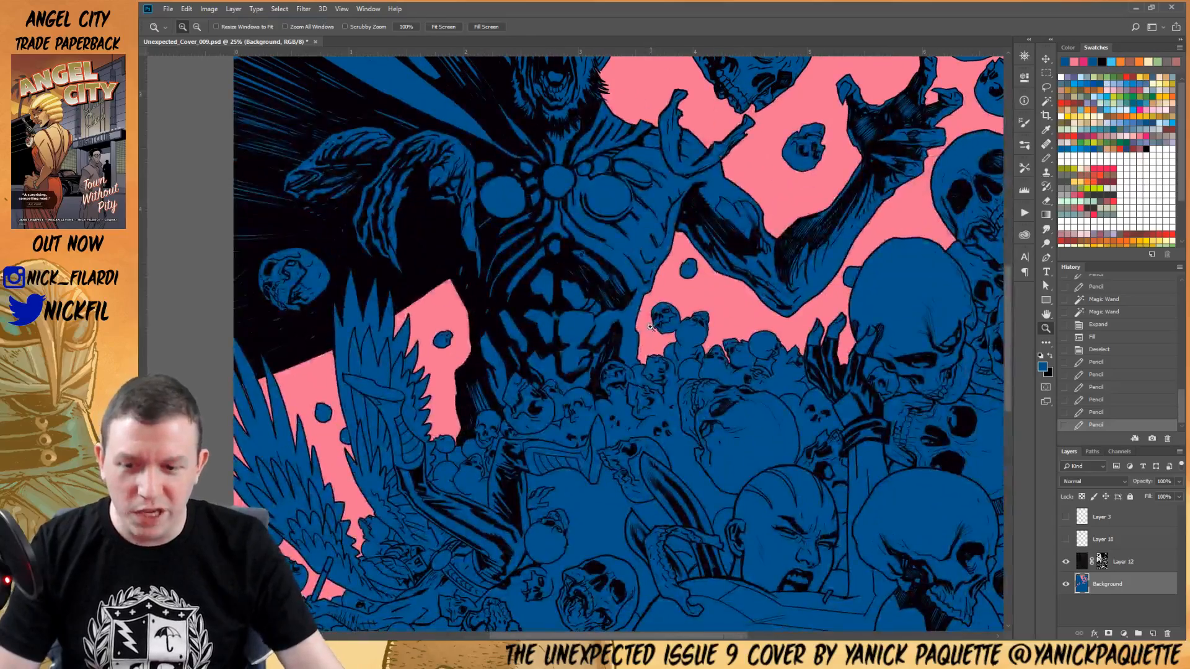
{"action": "left_click", "coordinate": [653, 308], "text": "alt"}
{"action": "scroll", "coordinate": [653, 372], "scroll_direction": "down", "scroll_amount": 3}
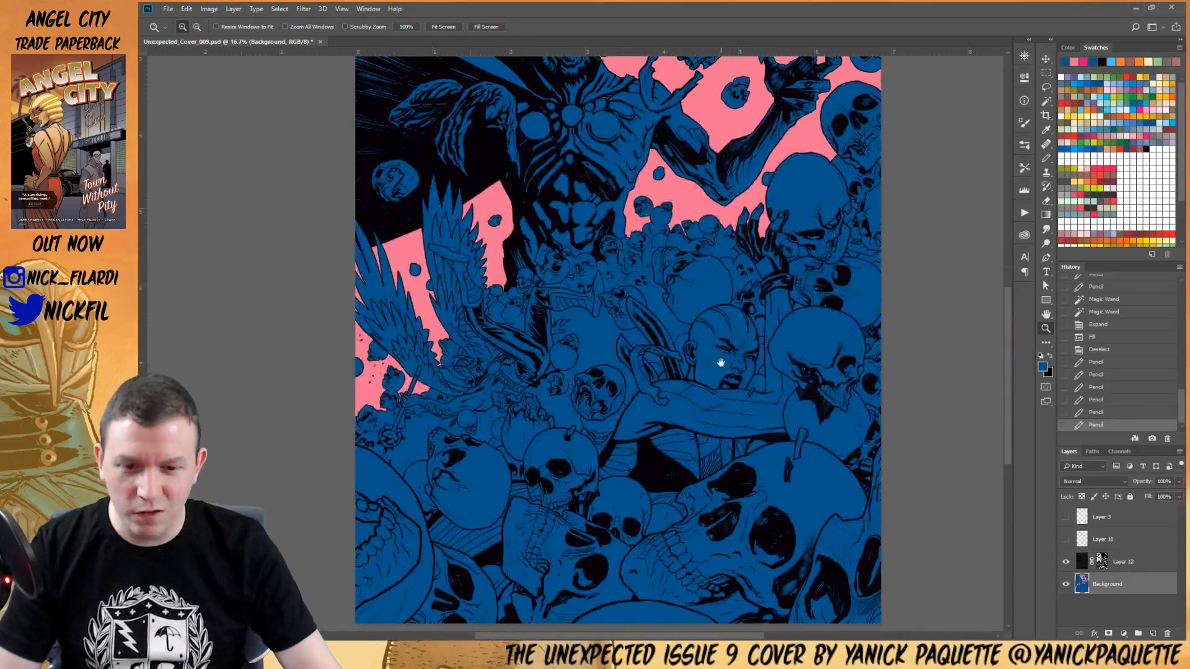
{"action": "left_click_drag", "start_coordinate": [733, 282], "coordinate": [740, 469]}
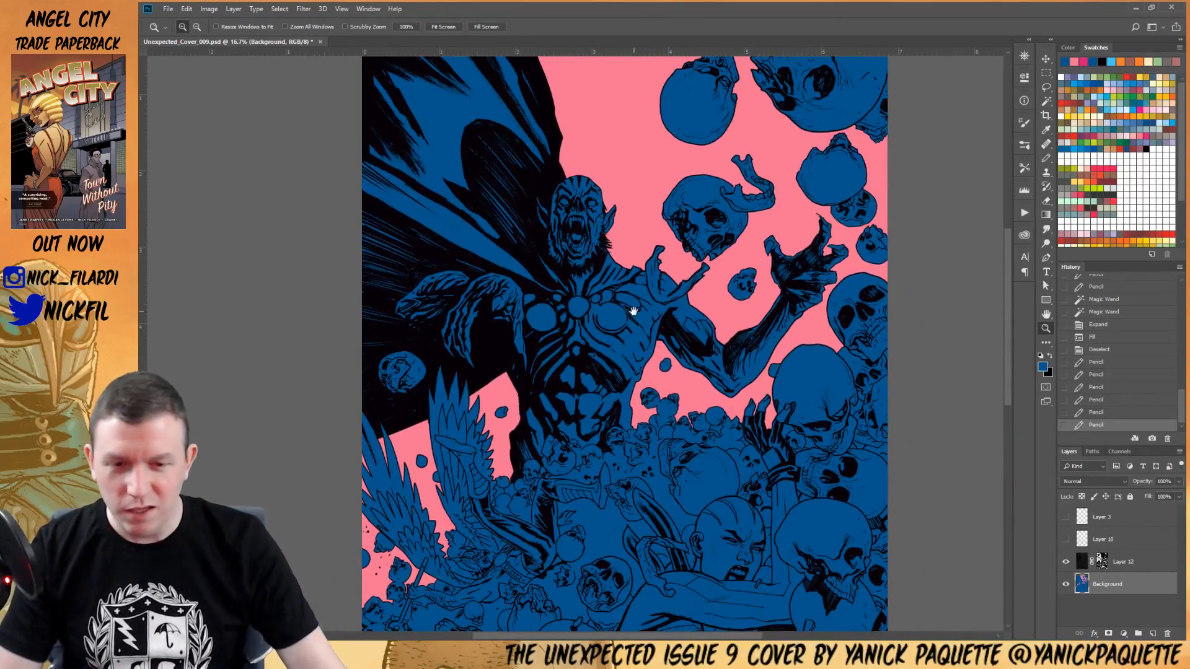
{"action": "scroll", "coordinate": [666, 215], "scroll_direction": "up", "scroll_amount": 2}
Outline the floating skulls and jawbone around the raised clawed hand with the Lasso, extending past the page's right edge
{"action": "left_click", "coordinate": [674, 218]}
{"action": "left_click", "coordinate": [674, 218]}
{"action": "key", "text": "l"}
{"action": "mouse_move", "coordinate": [655, 342]}
{"action": "left_mouse_down"}
{"action": "mouse_move", "coordinate": [587, 182]}
{"action": "mouse_move", "coordinate": [571, 189]}
{"action": "left_mouse_up"}
{"action": "left_click_drag", "start_coordinate": [495, 142], "coordinate": [693, 347]}
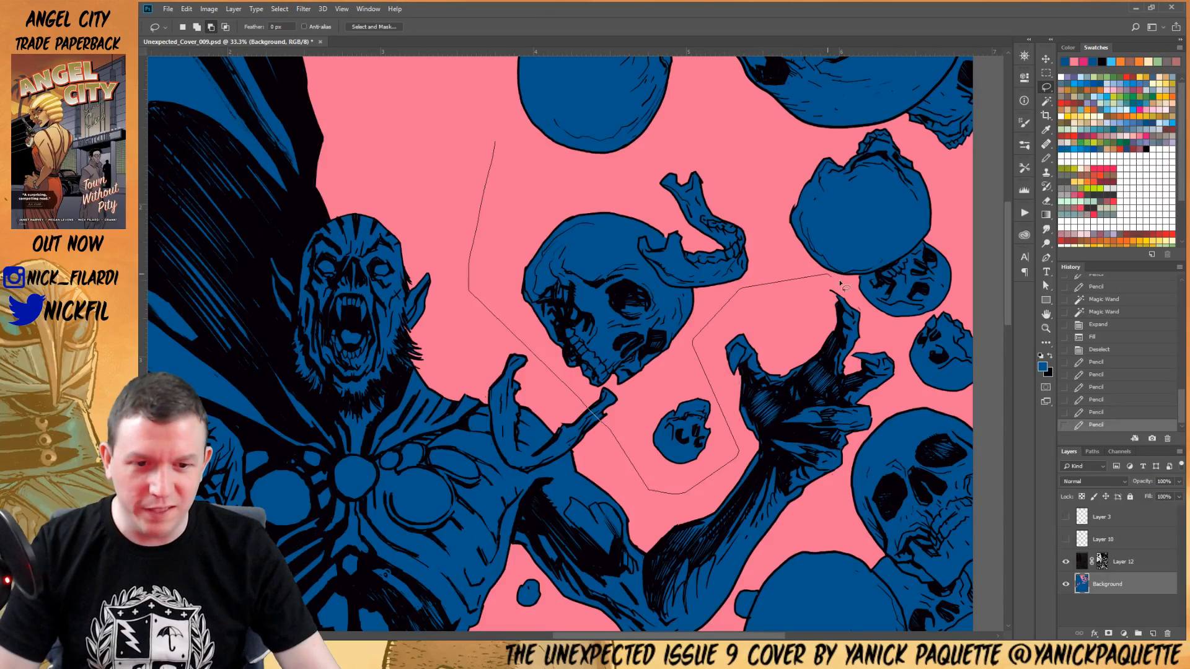
{"action": "mouse_move", "coordinate": [905, 370]}
{"action": "left_mouse_down"}
{"action": "mouse_move", "coordinate": [1003, 400]}
{"action": "mouse_move", "coordinate": [897, 189]}
{"action": "mouse_move", "coordinate": [504, 77]}
{"action": "mouse_move", "coordinate": [366, 137]}
{"action": "left_mouse_up"}
{"action": "left_click_drag", "start_coordinate": [441, 118], "coordinate": [499, 322]}
{"action": "mouse_move", "coordinate": [429, 146]}
{"action": "left_mouse_down"}
{"action": "mouse_move", "coordinate": [393, 283]}
{"action": "mouse_move", "coordinate": [984, 177]}
{"action": "mouse_move", "coordinate": [564, 85]}
{"action": "mouse_move", "coordinate": [538, 93]}
{"action": "left_mouse_up"}
{"action": "mouse_move", "coordinate": [916, 251]}
{"action": "left_mouse_down"}
{"action": "mouse_move", "coordinate": [906, 278]}
{"action": "mouse_move", "coordinate": [887, 236]}
{"action": "left_mouse_up"}
Add the skulls between the raised forearm and the page's right edge, down to the large skull's forehead, to the Lasso selection
{"action": "mouse_move", "coordinate": [762, 450]}
{"action": "left_mouse_down"}
{"action": "mouse_move", "coordinate": [773, 237]}
{"action": "mouse_move", "coordinate": [735, 160]}
{"action": "left_mouse_up"}
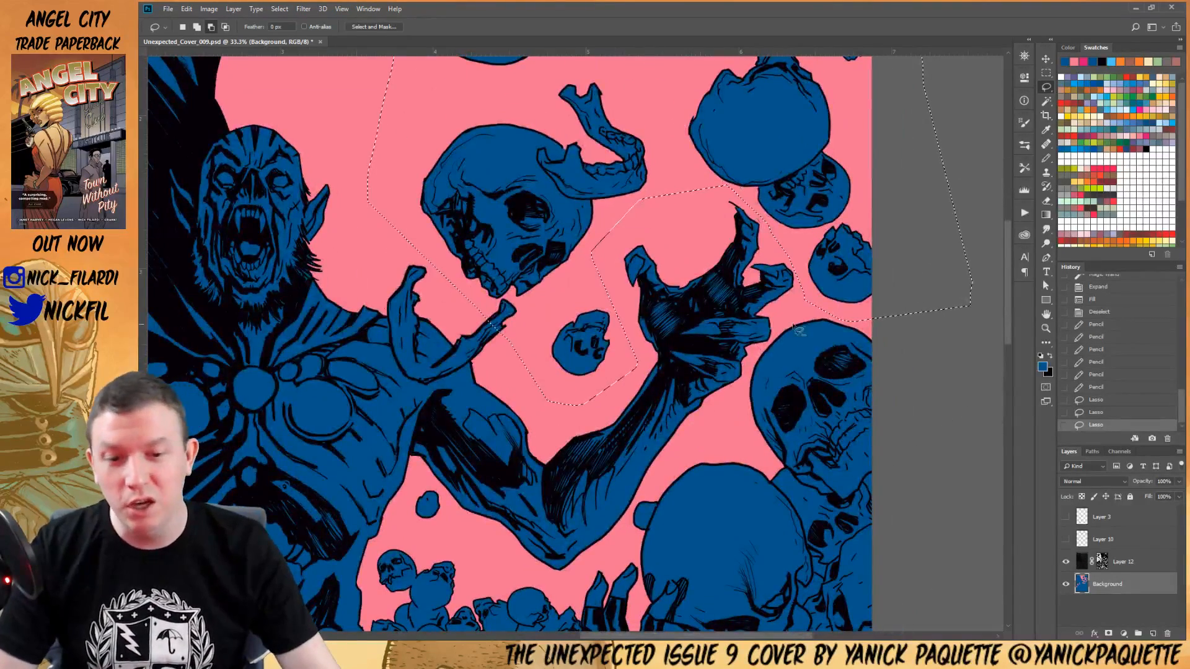
{"action": "left_click_drag", "start_coordinate": [736, 401], "coordinate": [673, 473]}
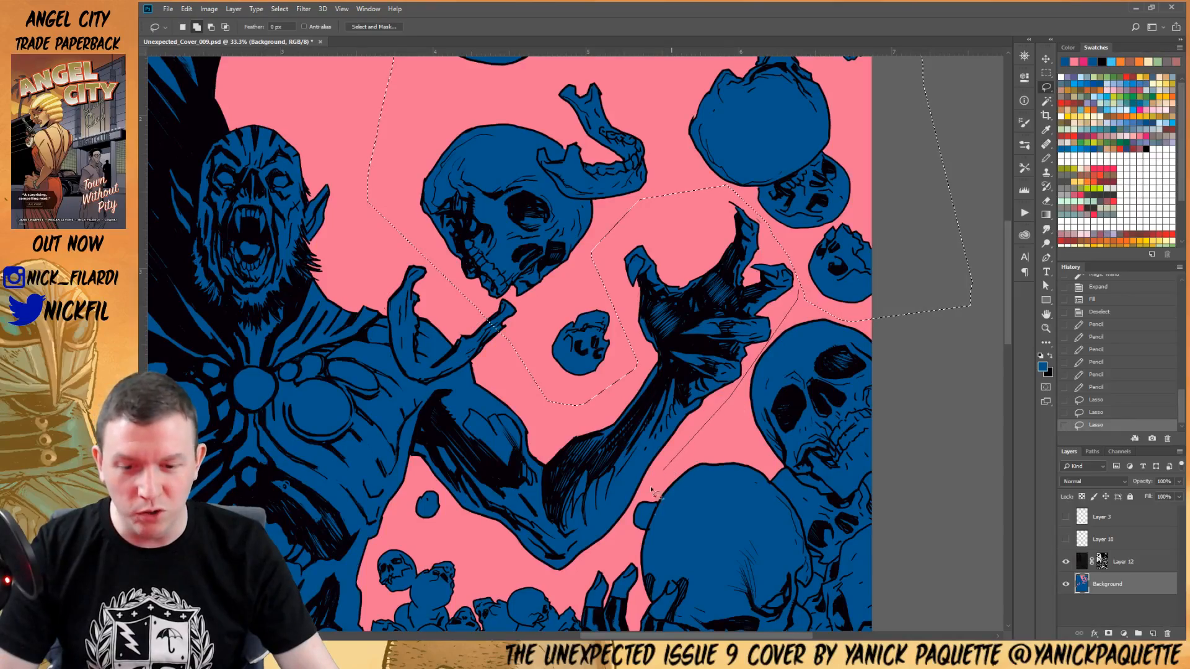
{"action": "mouse_move", "coordinate": [633, 522]}
{"action": "left_mouse_down"}
{"action": "mouse_move", "coordinate": [703, 575]}
{"action": "mouse_move", "coordinate": [869, 553]}
{"action": "left_mouse_up"}
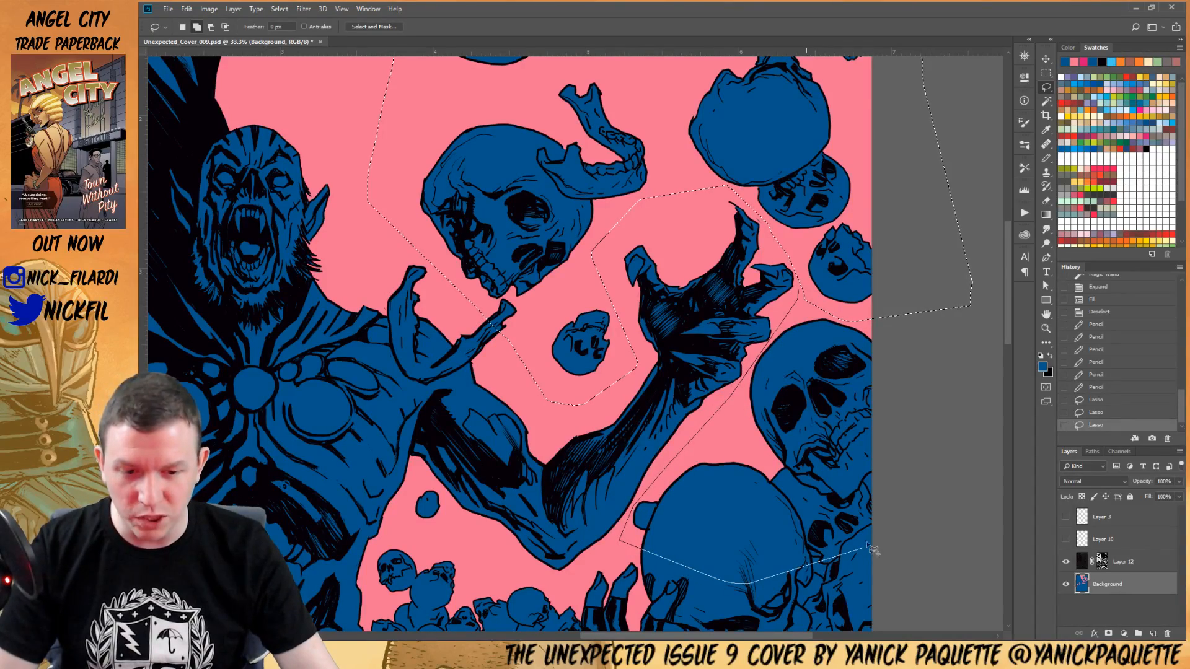
{"action": "left_click_drag", "start_coordinate": [909, 321], "coordinate": [895, 309]}
Extend the Lasso selection along the gloved hand's fingers and wrist to cover the lower half of the large skull behind it
{"action": "left_click_drag", "start_coordinate": [772, 430], "coordinate": [811, 288]}
{"action": "left_click_drag", "start_coordinate": [814, 431], "coordinate": [816, 295]}
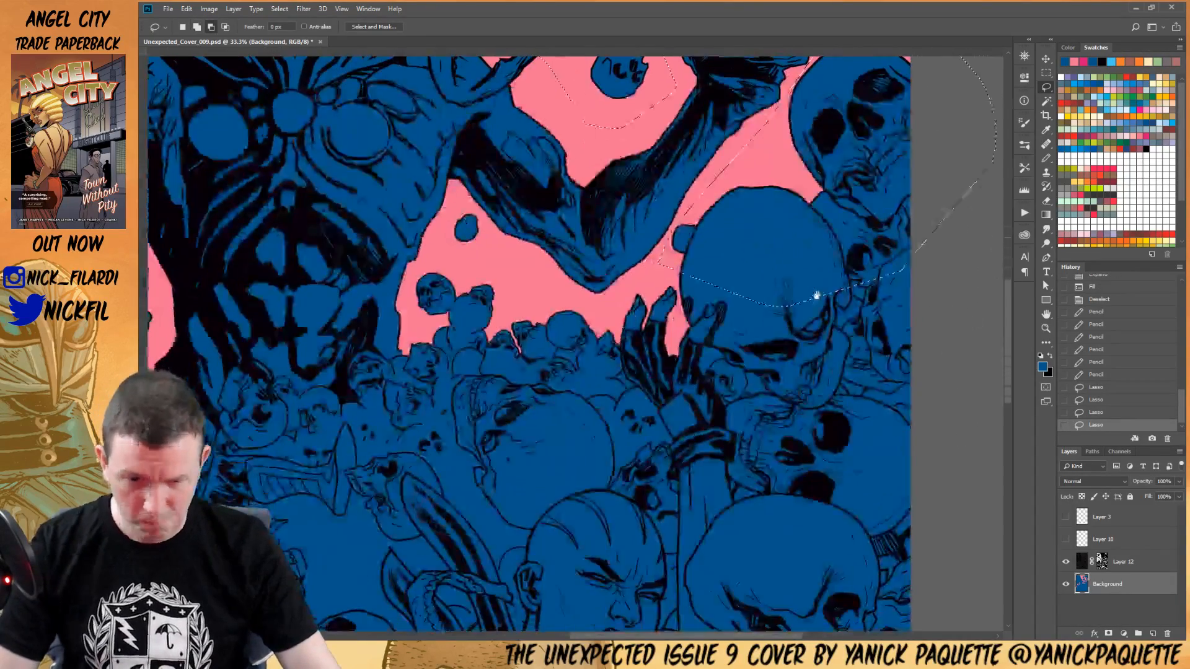
{"action": "left_click_drag", "start_coordinate": [775, 411], "coordinate": [793, 366]}
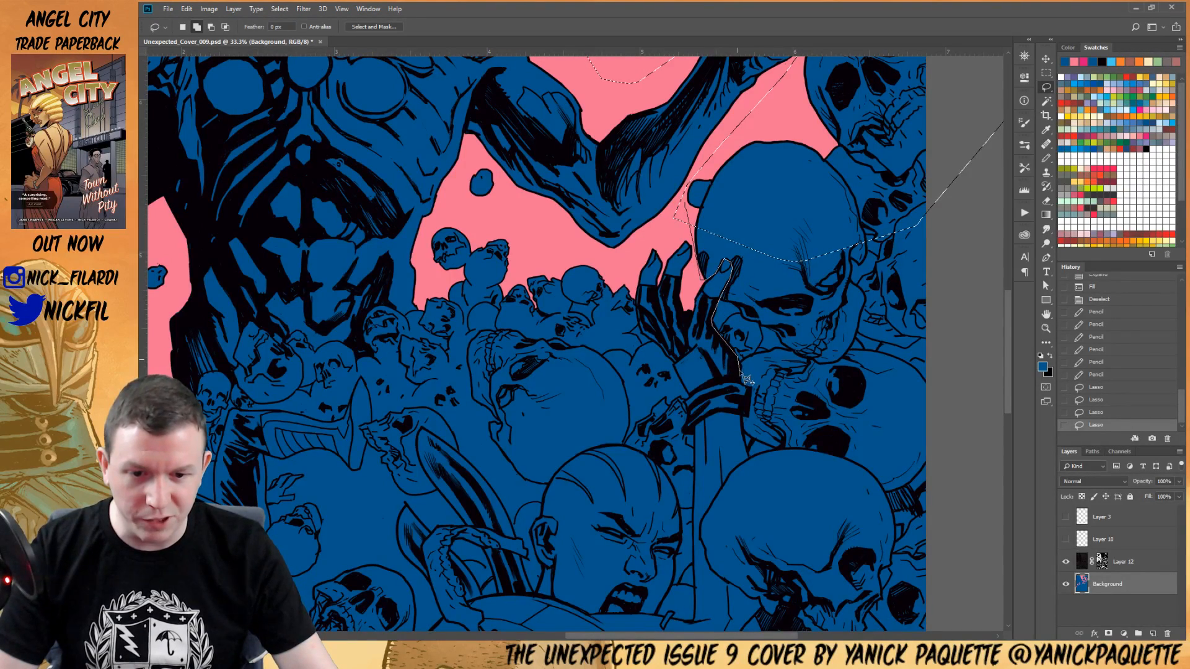
{"action": "mouse_move", "coordinate": [855, 417]}
{"action": "left_mouse_down"}
{"action": "mouse_move", "coordinate": [989, 341]}
{"action": "mouse_move", "coordinate": [928, 212]}
{"action": "left_mouse_up"}
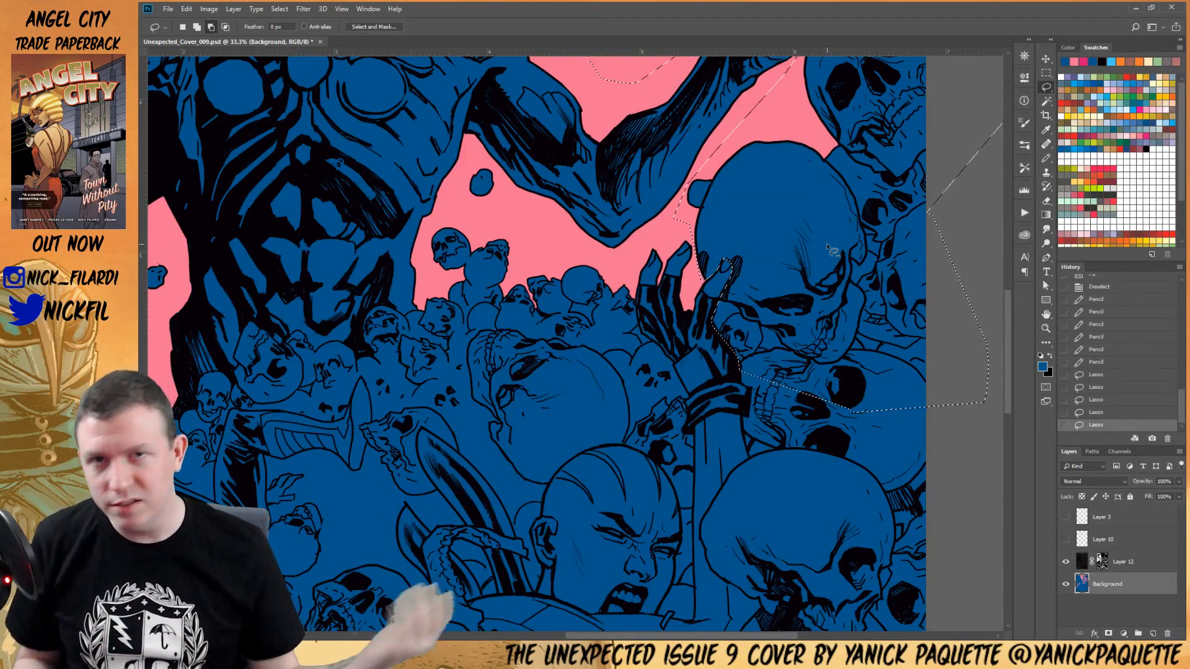
Add the sideways skull beside the gloved wrist to the selection, following the wristband down to the next large skull
{"action": "left_click_drag", "start_coordinate": [843, 400], "coordinate": [772, 324]}
{"action": "key", "text": "z"}
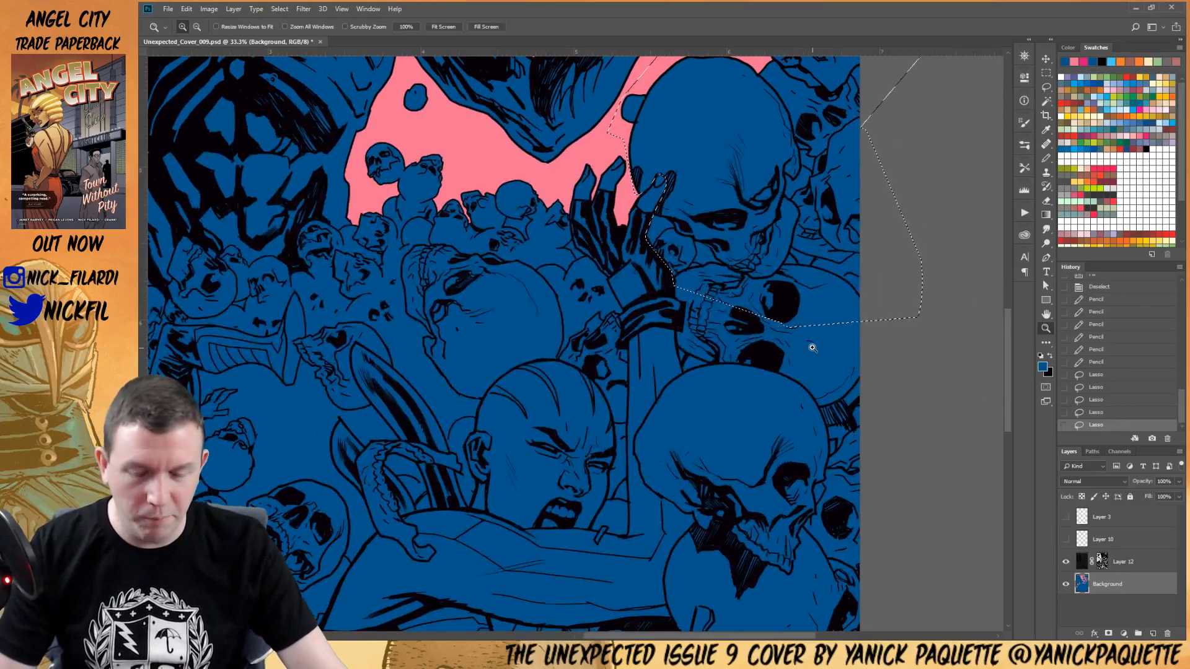
{"action": "left_click", "coordinate": [801, 376]}
{"action": "key", "text": "l"}
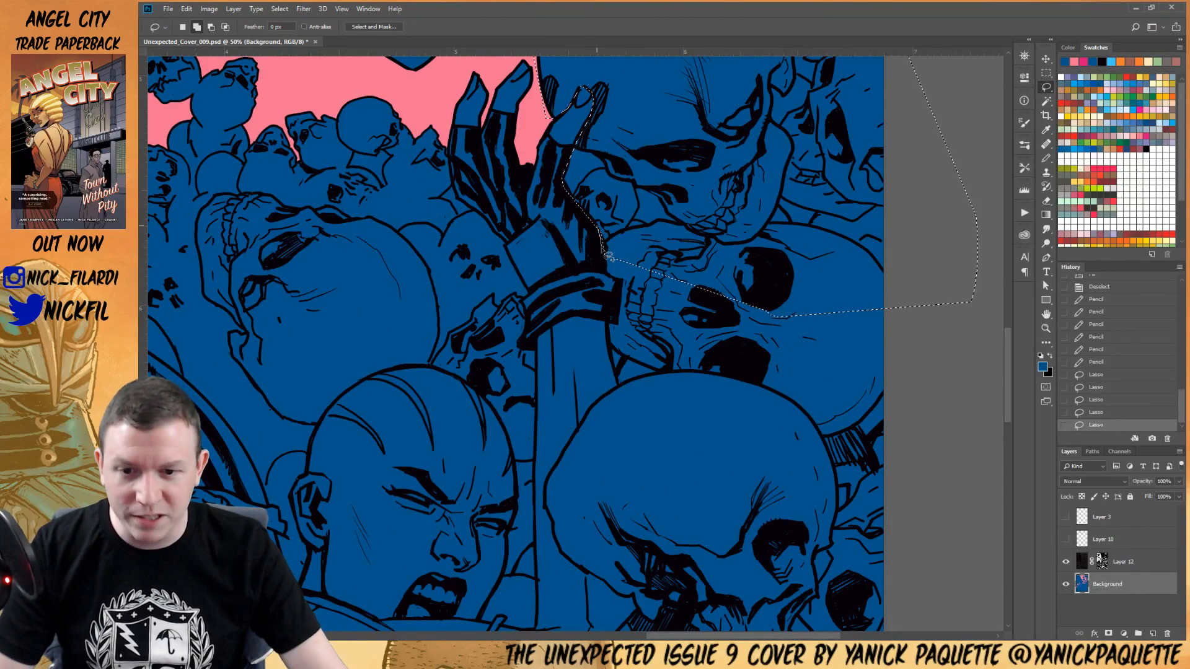
{"action": "left_click_drag", "start_coordinate": [625, 287], "coordinate": [617, 333]}
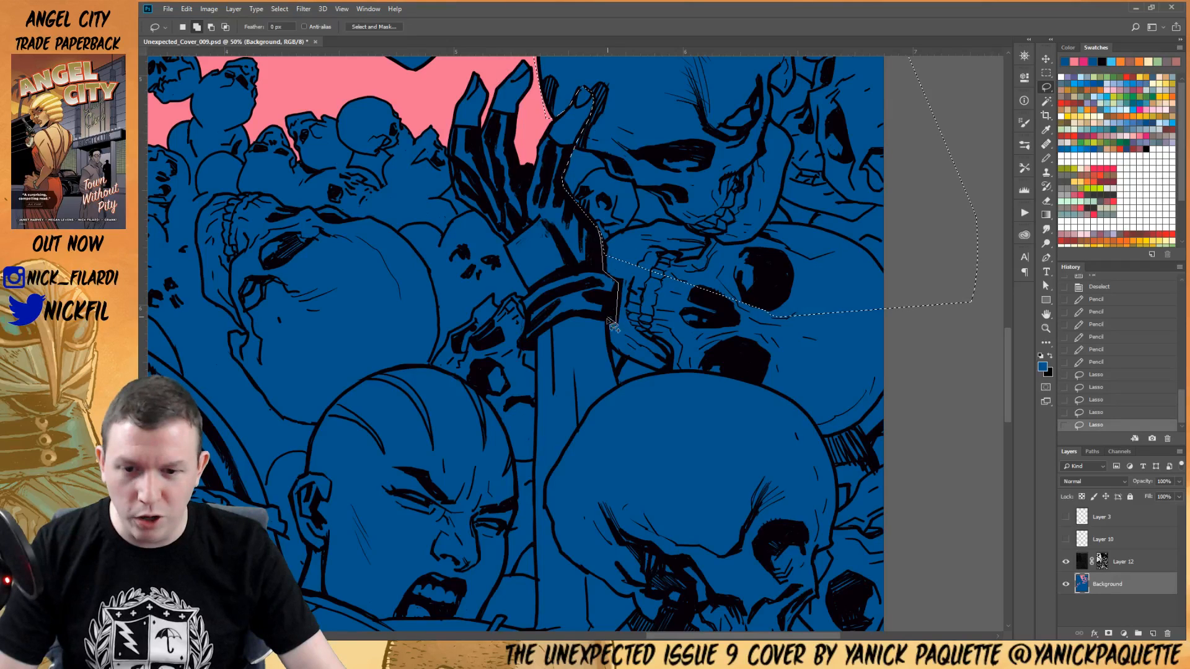
{"action": "left_click_drag", "start_coordinate": [608, 319], "coordinate": [821, 254]}
Add the large skull beside the bald woman to the selection, tracing its forehead, cheek and jaw outline with the Lasso
{"action": "left_click_drag", "start_coordinate": [780, 379], "coordinate": [763, 214]}
{"action": "left_click_drag", "start_coordinate": [827, 237], "coordinate": [659, 447]}
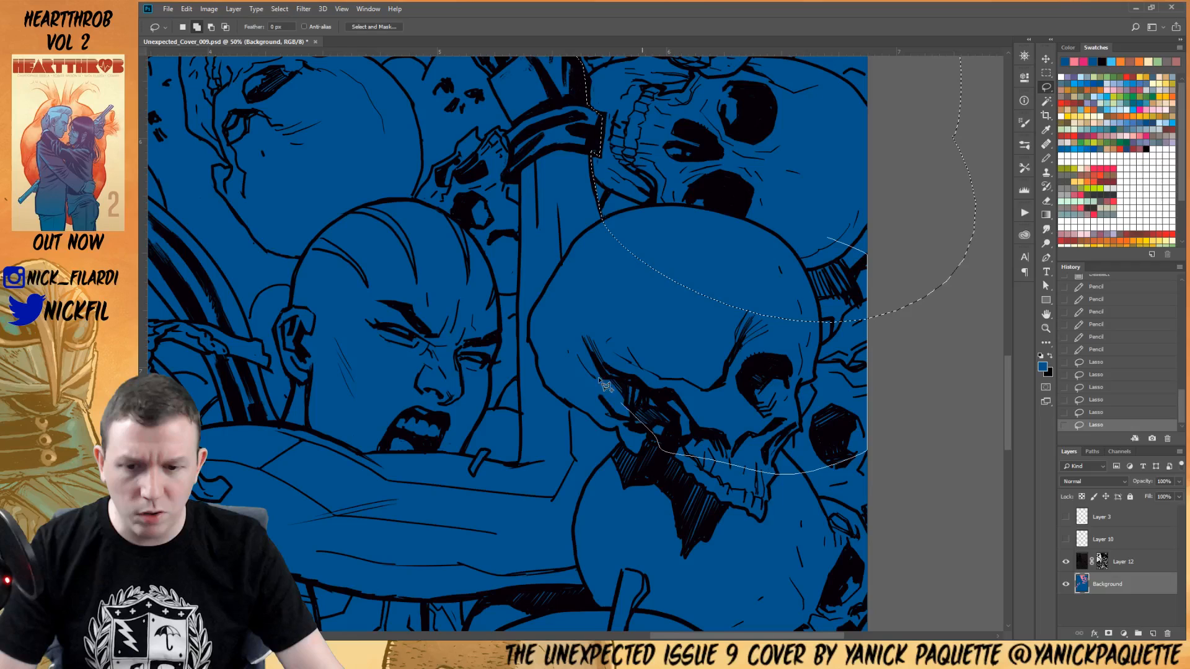
{"action": "left_click_drag", "start_coordinate": [605, 384], "coordinate": [699, 205]}
{"action": "mouse_move", "coordinate": [674, 249]}
{"action": "left_mouse_down"}
{"action": "mouse_move", "coordinate": [636, 303]}
{"action": "mouse_move", "coordinate": [651, 357]}
{"action": "left_mouse_up"}
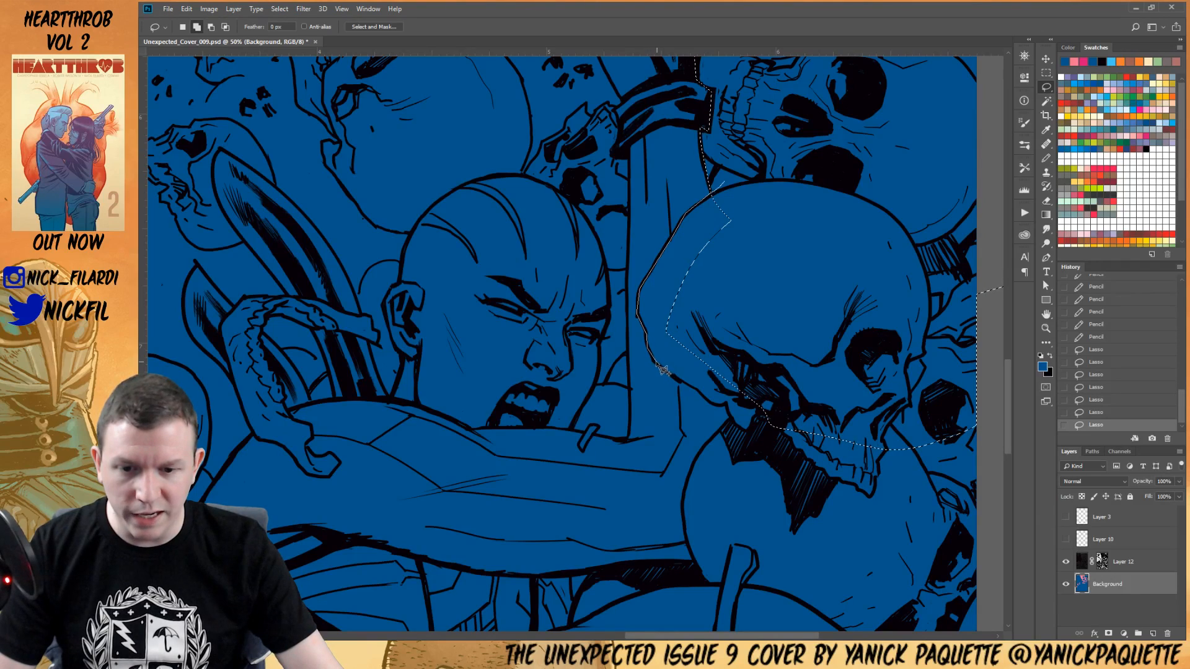
{"action": "left_click_drag", "start_coordinate": [710, 406], "coordinate": [702, 396]}
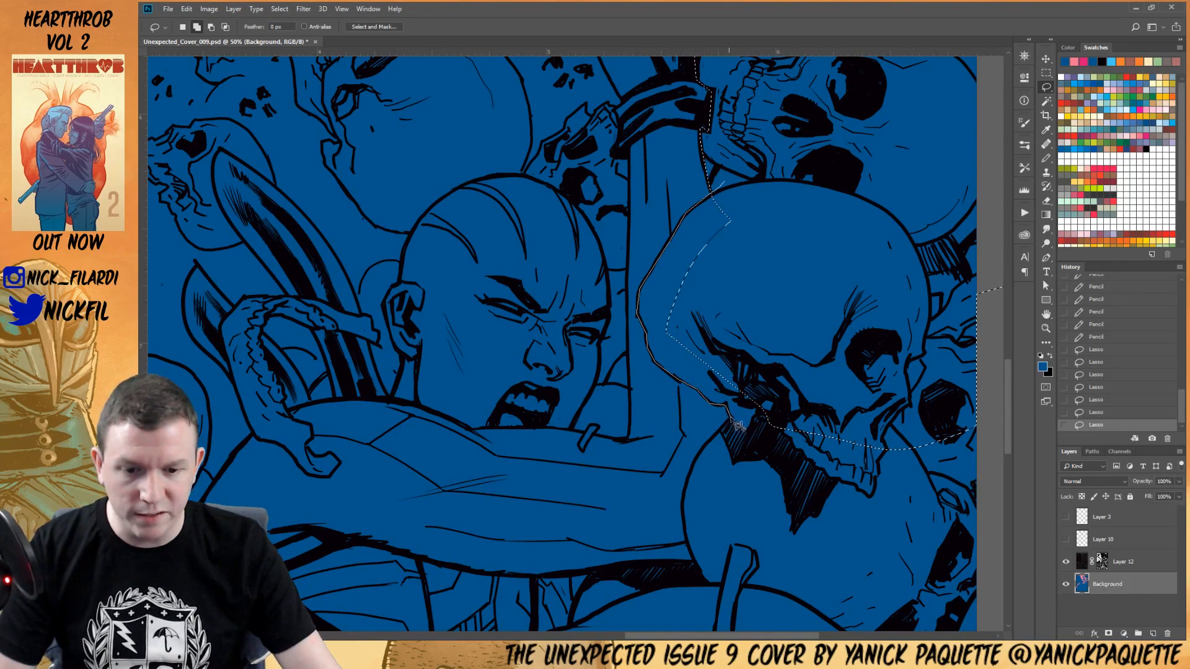
{"action": "mouse_move", "coordinate": [704, 446]}
{"action": "left_mouse_down"}
{"action": "mouse_move", "coordinate": [813, 551]}
{"action": "mouse_move", "coordinate": [898, 316]}
{"action": "left_mouse_up"}
Add the round skull beneath the large skull's jaw to the selection, tracing its edge beside the woman's arm with the Lasso
{"action": "mouse_move", "coordinate": [817, 297]}
{"action": "left_mouse_down"}
{"action": "mouse_move", "coordinate": [816, 207]}
{"action": "mouse_move", "coordinate": [749, 146]}
{"action": "left_mouse_up"}
{"action": "left_click_drag", "start_coordinate": [837, 211], "coordinate": [883, 479]}
{"action": "mouse_move", "coordinate": [755, 318]}
{"action": "left_mouse_down"}
{"action": "mouse_move", "coordinate": [699, 495]}
{"action": "mouse_move", "coordinate": [739, 358]}
{"action": "left_mouse_up"}
{"action": "left_click_drag", "start_coordinate": [653, 322], "coordinate": [775, 316]}
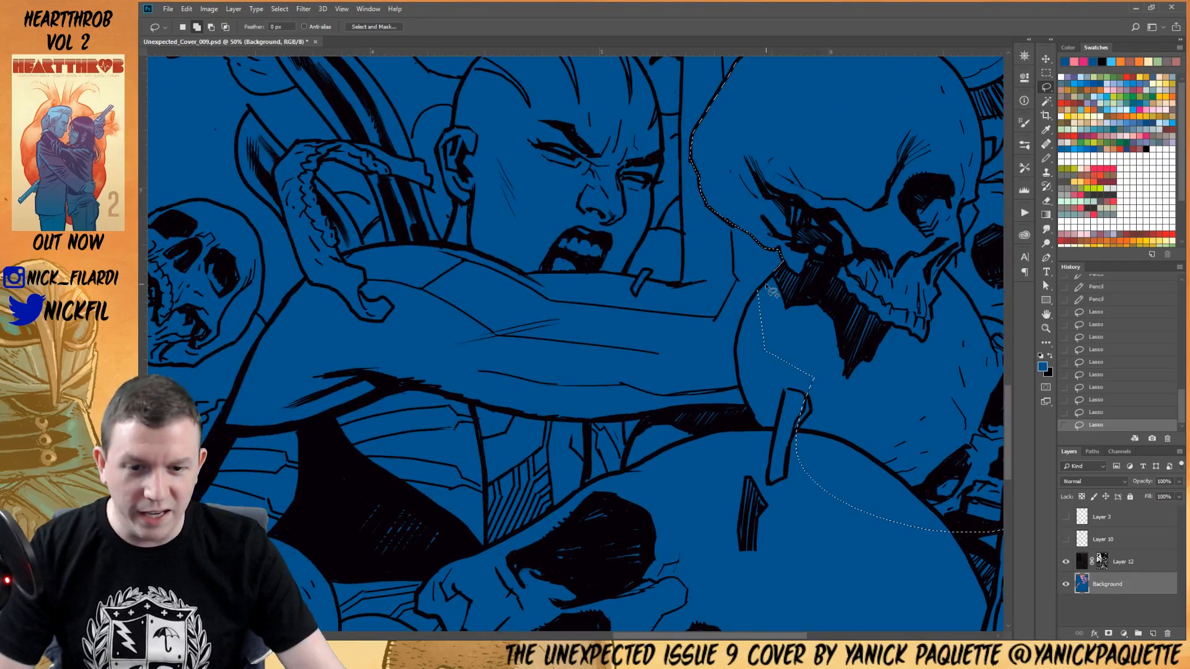
{"action": "mouse_move", "coordinate": [739, 369]}
{"action": "left_mouse_down"}
{"action": "mouse_move", "coordinate": [746, 410]}
{"action": "mouse_move", "coordinate": [917, 465]}
{"action": "left_mouse_up"}
Add the giant foreground skull and the dark gap beneath the woman's arm to the selection, tracing the skull's brow, nose and teeth
{"action": "left_click_drag", "start_coordinate": [831, 523], "coordinate": [881, 362]}
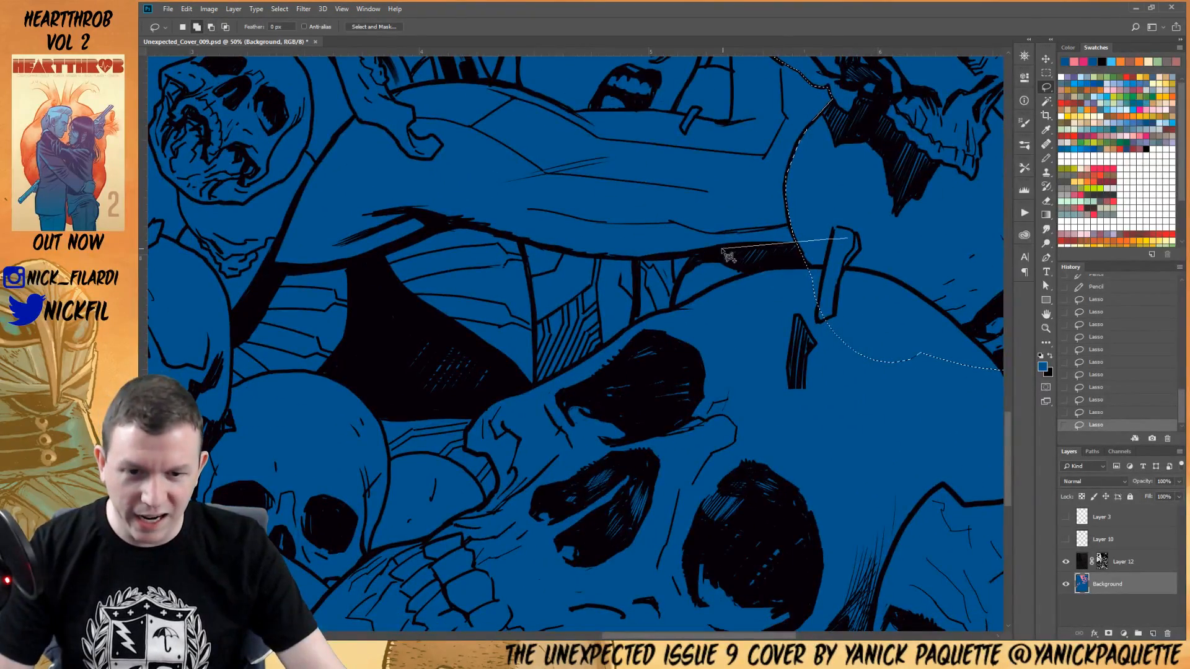
{"action": "left_click_drag", "start_coordinate": [667, 315], "coordinate": [948, 338]}
{"action": "key", "text": "z"}
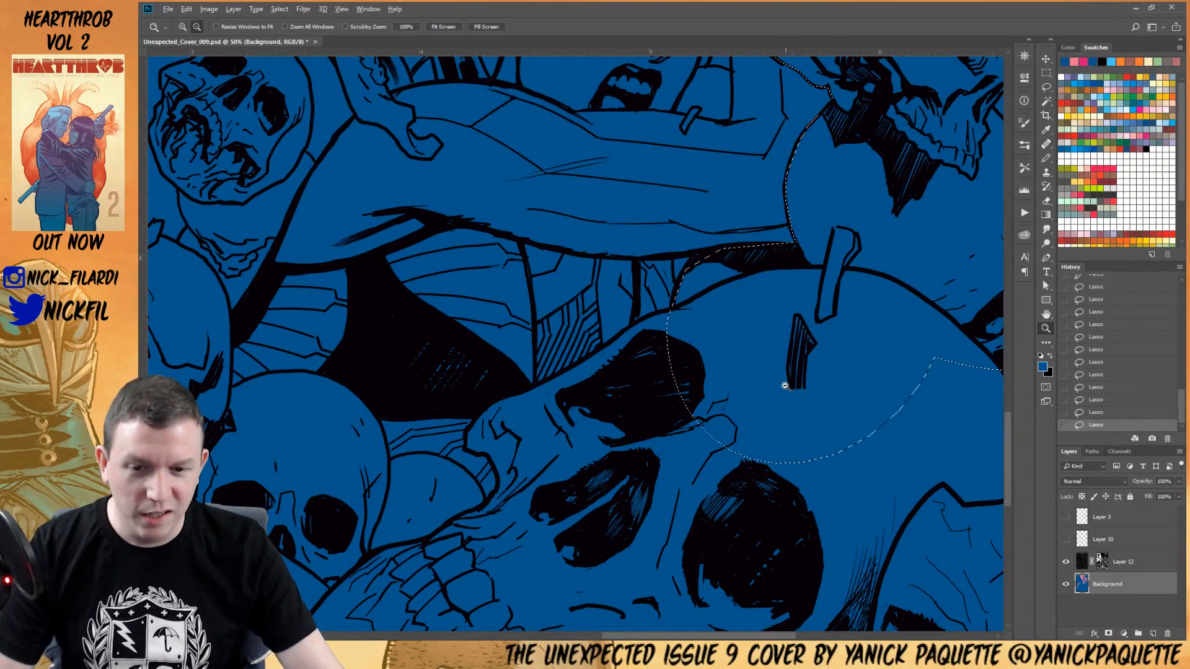
{"action": "left_click", "coordinate": [786, 391], "text": "alt"}
{"action": "left_click", "coordinate": [786, 397], "text": "alt"}
{"action": "left_click_drag", "start_coordinate": [800, 479], "coordinate": [704, 416]}
{"action": "key", "text": "l"}
{"action": "mouse_move", "coordinate": [675, 320]}
{"action": "left_mouse_down"}
{"action": "mouse_move", "coordinate": [904, 580]}
{"action": "mouse_move", "coordinate": [806, 303]}
{"action": "left_mouse_up"}
{"action": "mouse_move", "coordinate": [678, 354]}
{"action": "left_mouse_down"}
{"action": "mouse_move", "coordinate": [834, 388]}
{"action": "mouse_move", "coordinate": [657, 587]}
{"action": "mouse_move", "coordinate": [904, 514]}
{"action": "left_mouse_up"}
{"action": "left_click_drag", "start_coordinate": [742, 474], "coordinate": [845, 443]}
{"action": "mouse_move", "coordinate": [714, 420]}
{"action": "left_mouse_down"}
{"action": "mouse_move", "coordinate": [803, 346]}
{"action": "mouse_move", "coordinate": [790, 367]}
{"action": "left_mouse_up"}
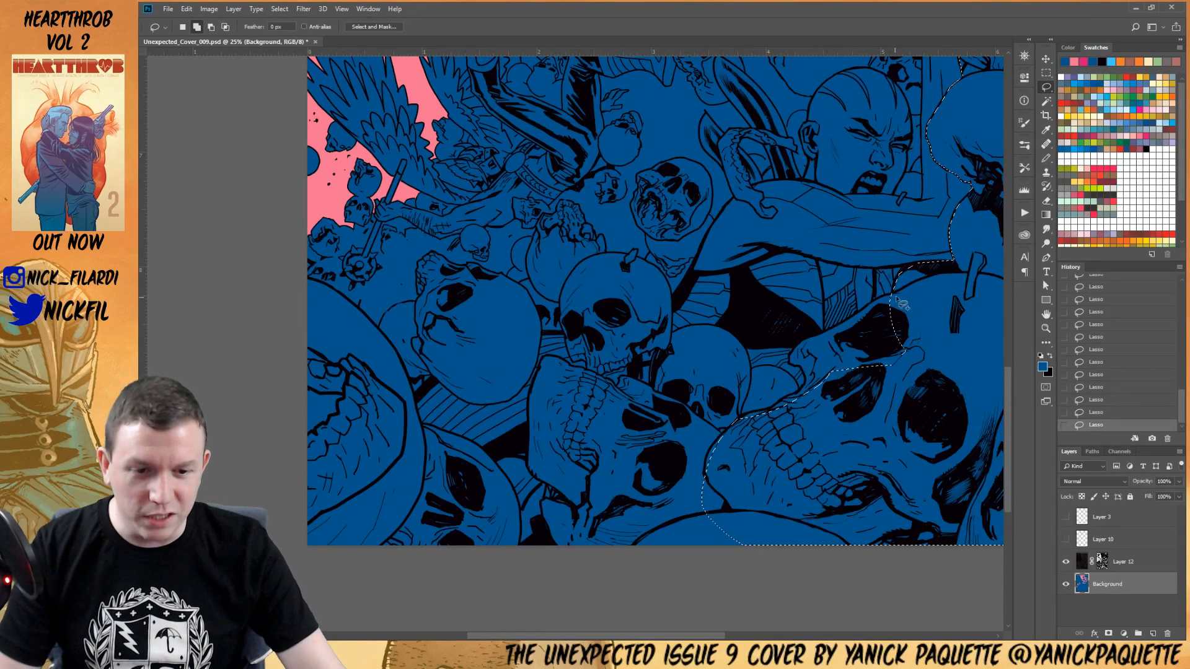
{"action": "mouse_move", "coordinate": [912, 295]}
{"action": "left_mouse_down"}
{"action": "mouse_move", "coordinate": [819, 339]}
{"action": "mouse_move", "coordinate": [821, 381]}
{"action": "left_mouse_up"}
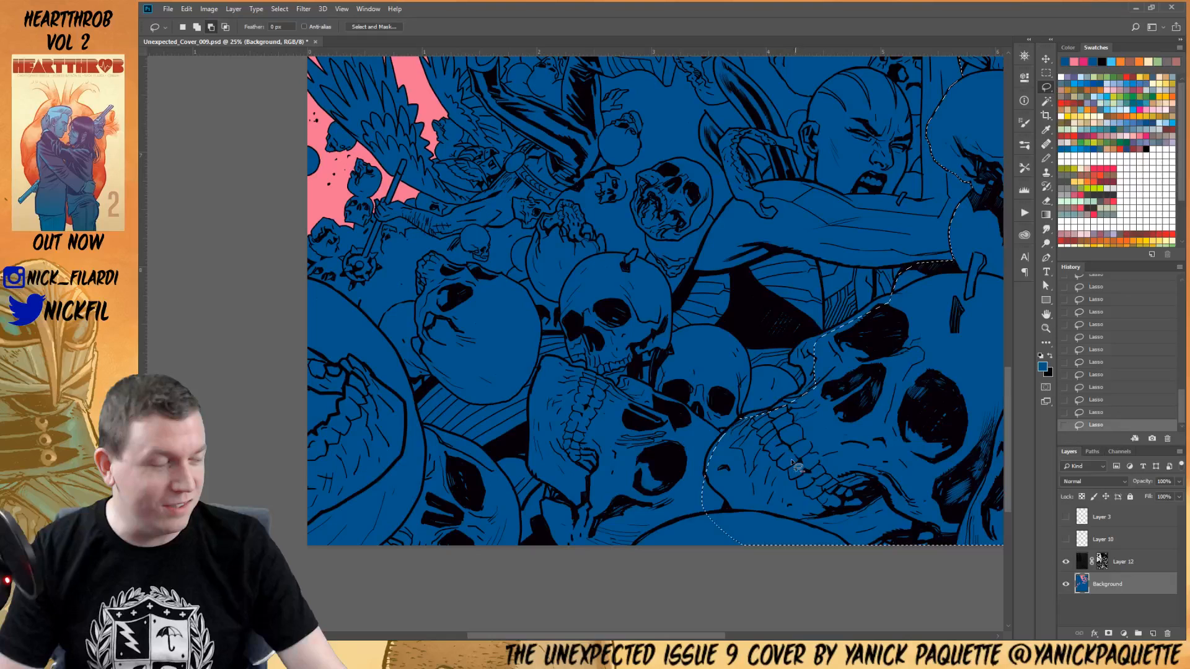
Extend the Lasso selection over the lower part of the cracked skull at the page's bottom edge, beside the giant skull
{"action": "left_click_drag", "start_coordinate": [791, 461], "coordinate": [743, 557]}
{"action": "left_click_drag", "start_coordinate": [611, 466], "coordinate": [622, 469]}
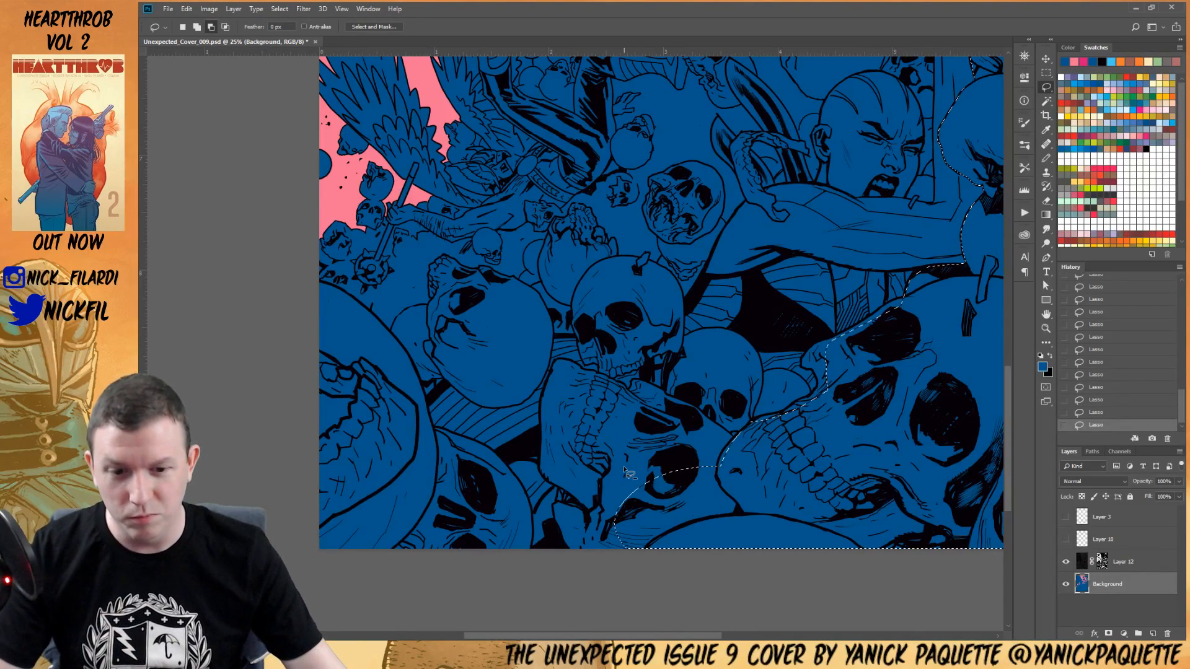
{"action": "key", "text": "shift"}
{"action": "mouse_move", "coordinate": [574, 464]}
{"action": "left_mouse_down"}
{"action": "mouse_move", "coordinate": [576, 503]}
{"action": "mouse_move", "coordinate": [559, 514]}
{"action": "mouse_move", "coordinate": [558, 555]}
{"action": "mouse_move", "coordinate": [713, 547]}
{"action": "left_mouse_up"}
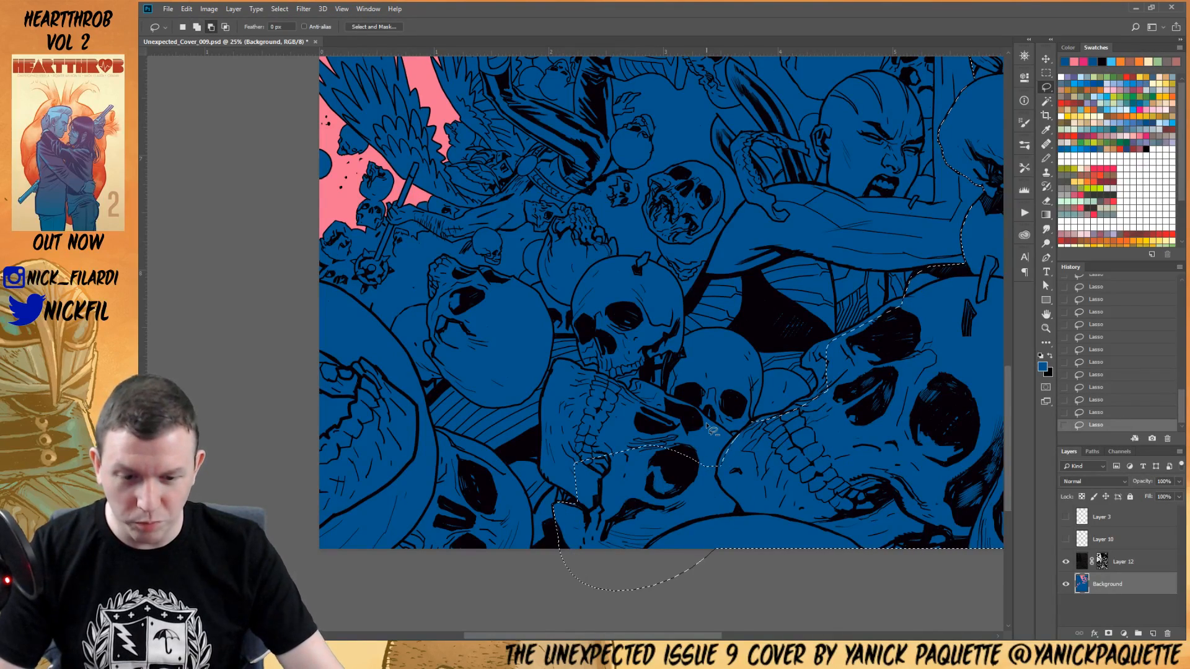
{"action": "key", "text": "alt+BackSpace"}
{"action": "left_click_drag", "start_coordinate": [733, 357], "coordinate": [475, 573]}
{"action": "key", "text": "z"}
{"action": "left_click", "coordinate": [632, 370], "text": "alt"}
{"action": "key", "text": "ctrl+z"}
Exclude the pink background from the skull selection with the Magic Wand and choose a light blue foreground colour from the swatches
{"action": "key", "text": "w"}
{"action": "left_click", "coordinate": [702, 149], "text": "shift"}
{"action": "left_click_drag", "start_coordinate": [715, 263], "coordinate": [730, 359]}
{"action": "left_click_drag", "start_coordinate": [749, 255], "coordinate": [757, 370]}
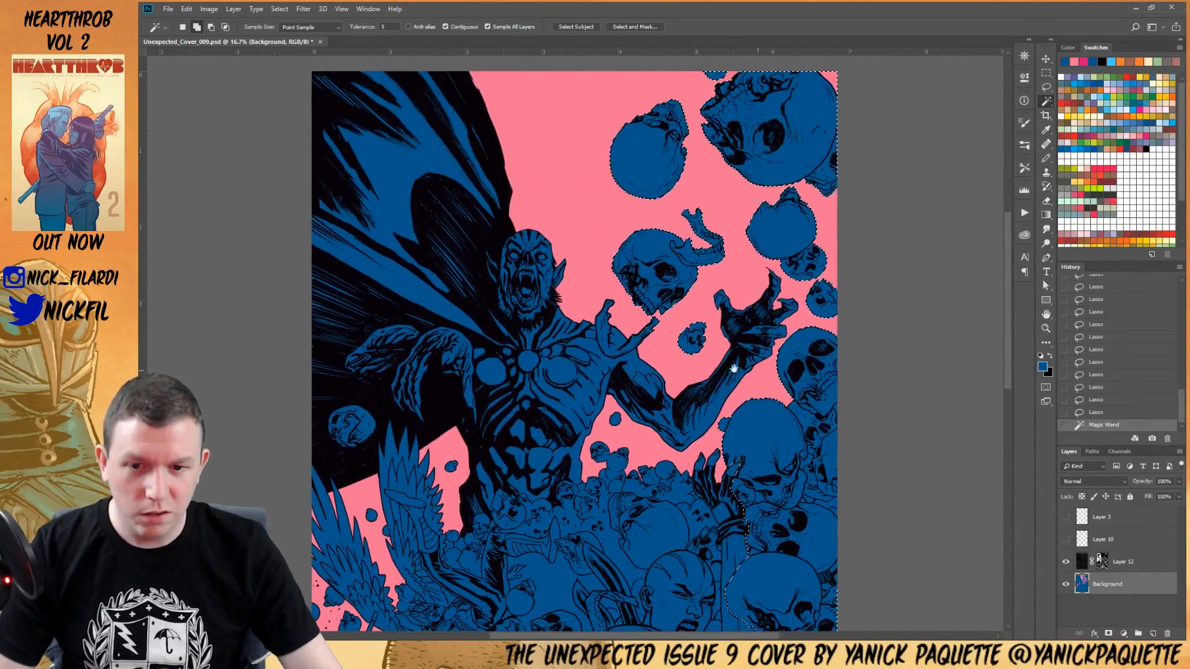
{"action": "left_click", "coordinate": [1123, 107]}
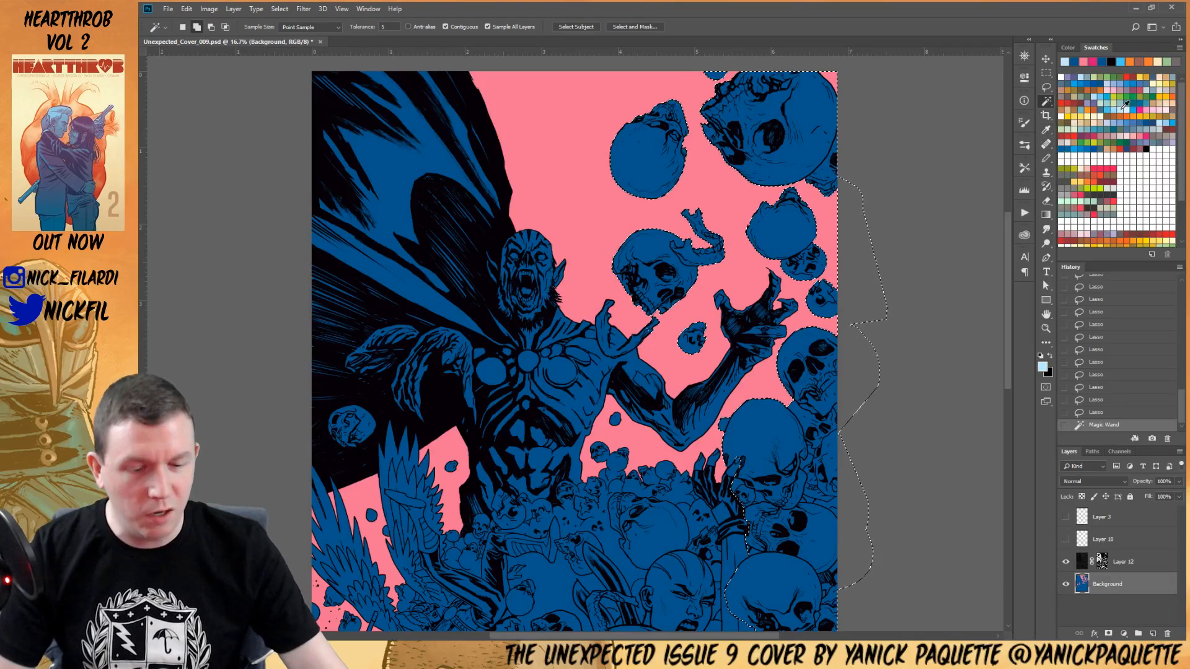
Sample a softer light blue from a faded test fill of the skulls and roll that fill back in the history
{"action": "key", "text": "alt+BackSpace"}
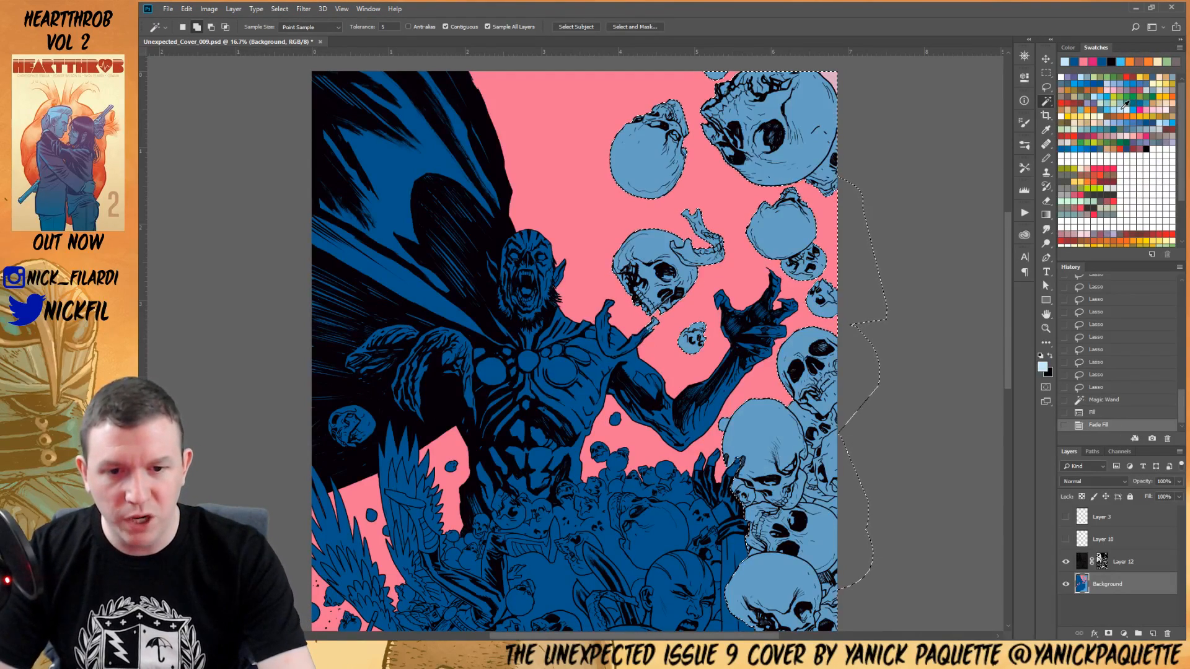
{"action": "key", "text": "alt+BackSpace"}
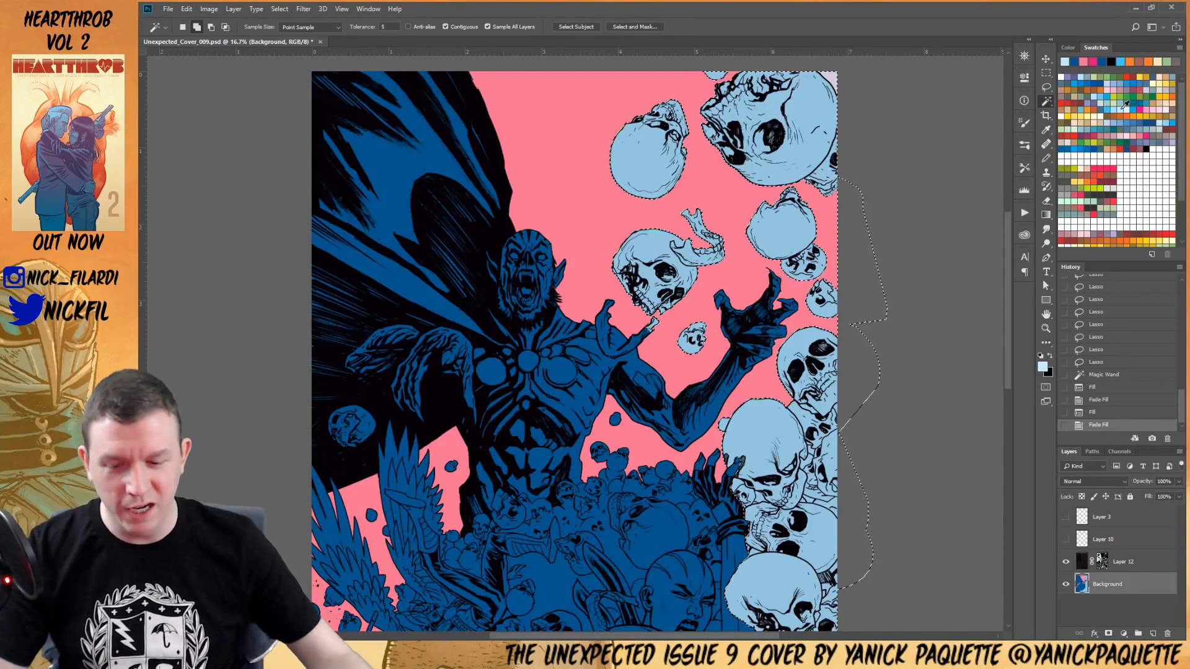
{"action": "key", "text": "b"}
{"action": "left_click", "coordinate": [806, 112], "text": "alt"}
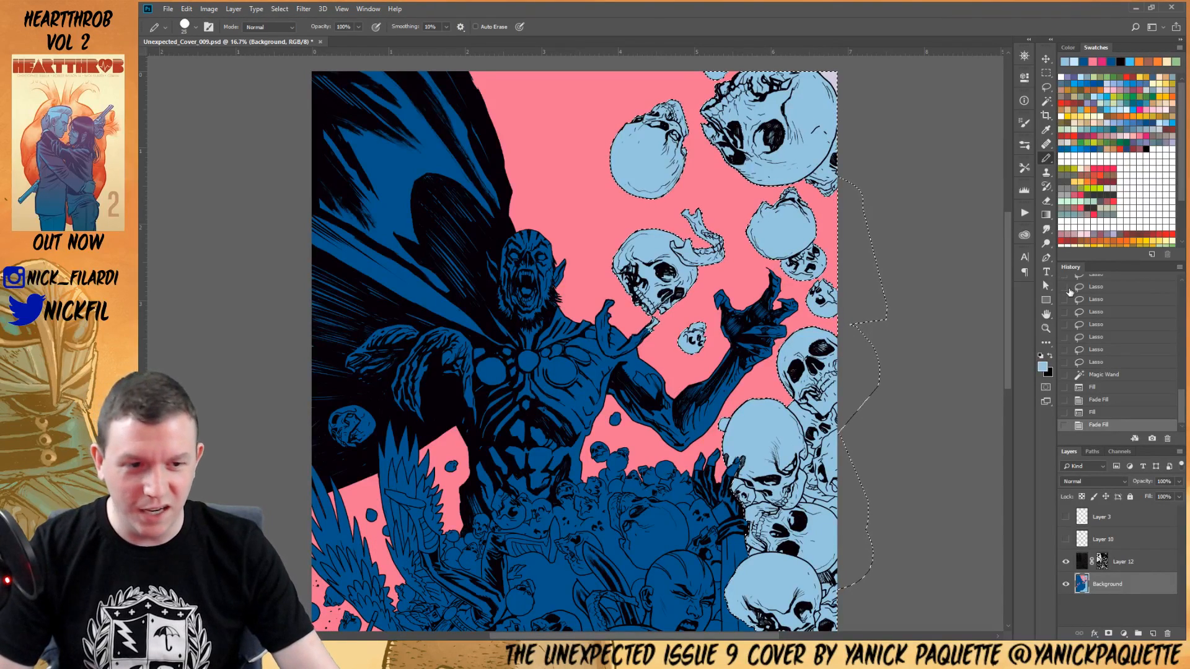
{"action": "left_click", "coordinate": [1097, 375]}
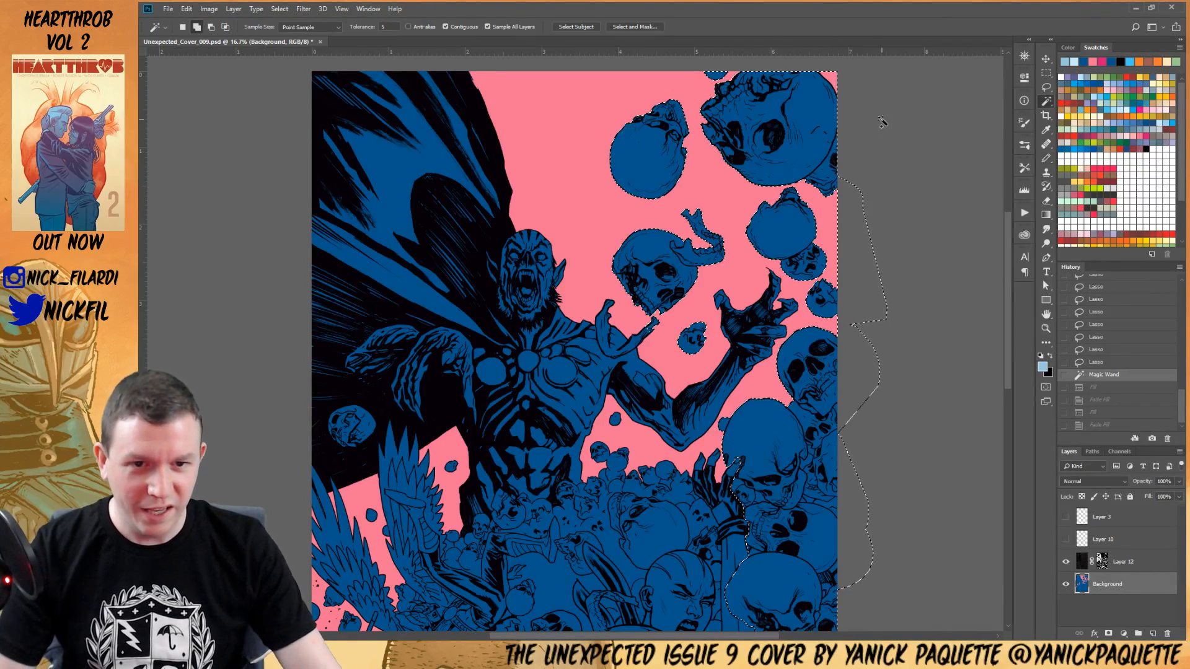
Refine the skull selection with the Magic Wand, fill it with the sampled light blue at reduced strength, and deselect
{"action": "left_click", "coordinate": [832, 77], "text": "alt"}
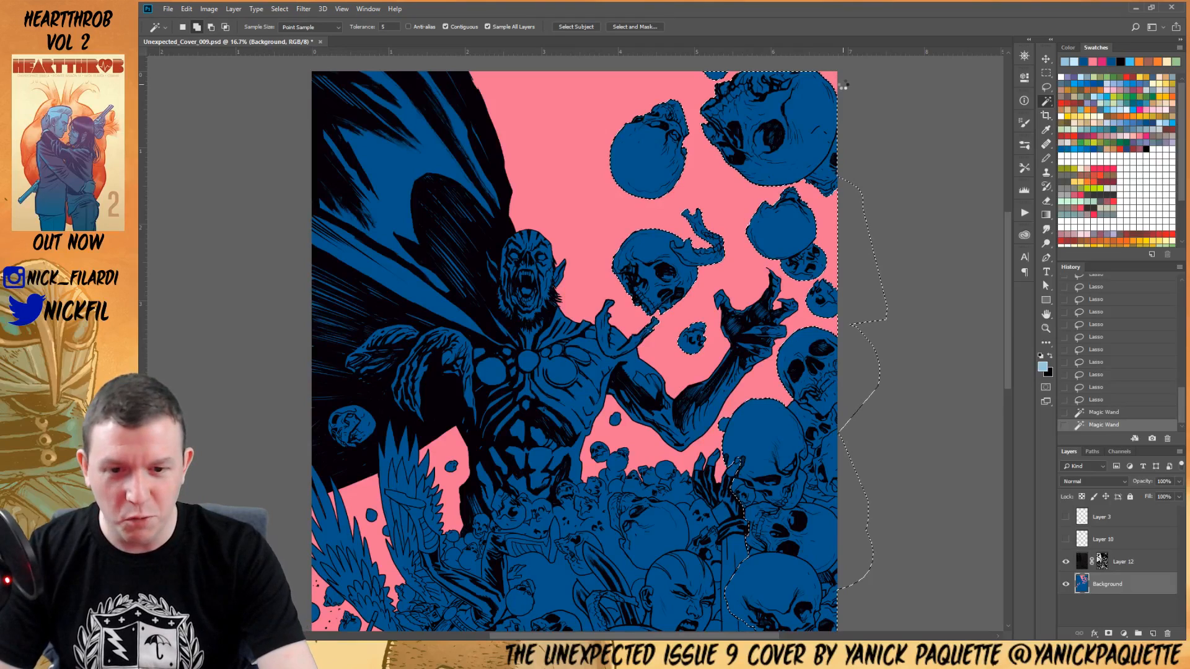
{"action": "key", "text": "alt+BackSpace"}
{"action": "key", "text": "alt+BackSpace"}
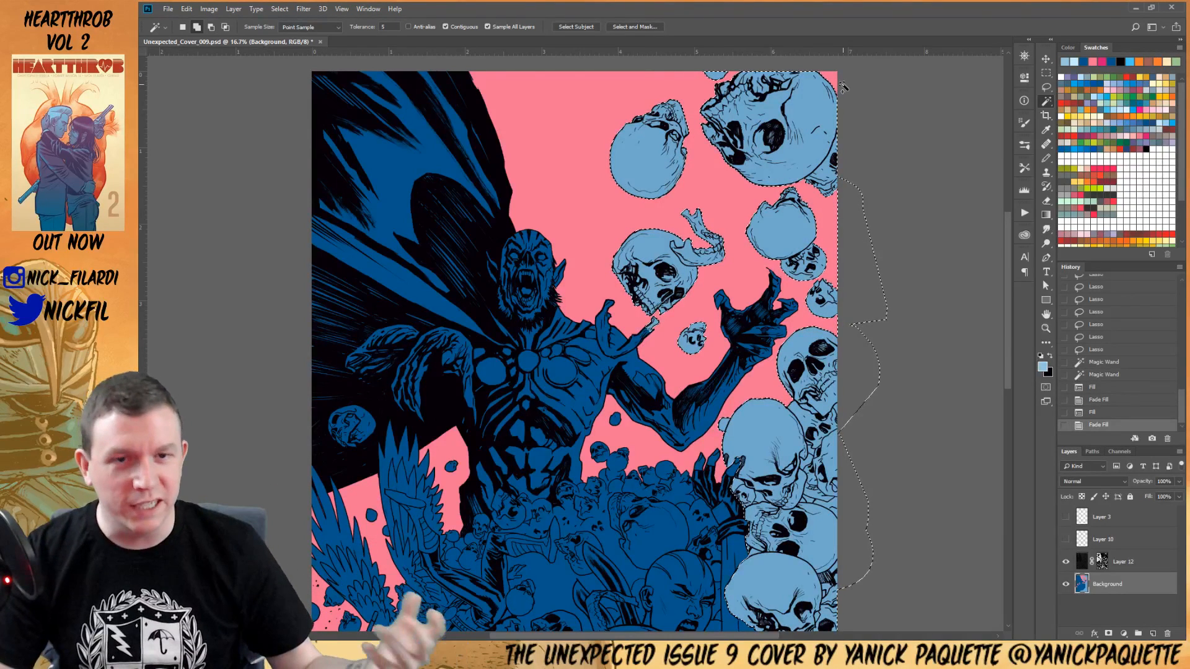
{"action": "key", "text": "ctrl+d"}
Trace the loose jawbone in front of the vampire's shoulder with the Lasso
{"action": "key", "text": "z"}
{"action": "left_click", "coordinate": [612, 323]}
{"action": "left_click", "coordinate": [613, 322]}
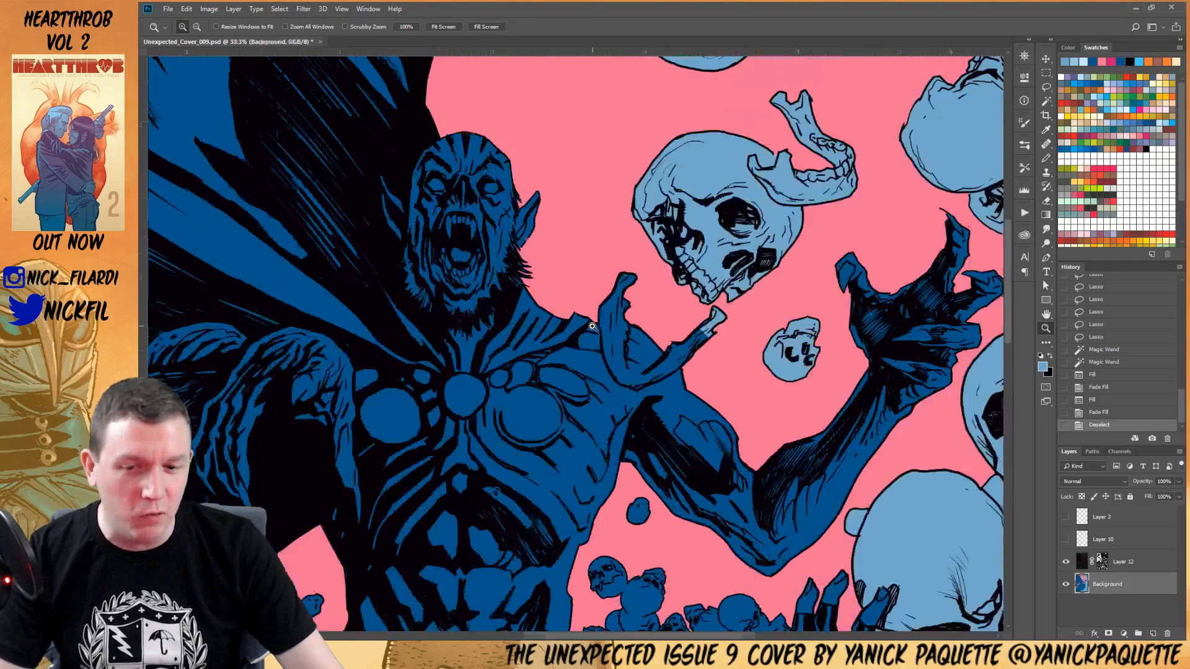
{"action": "left_click", "coordinate": [612, 322]}
{"action": "left_click", "coordinate": [613, 322]}
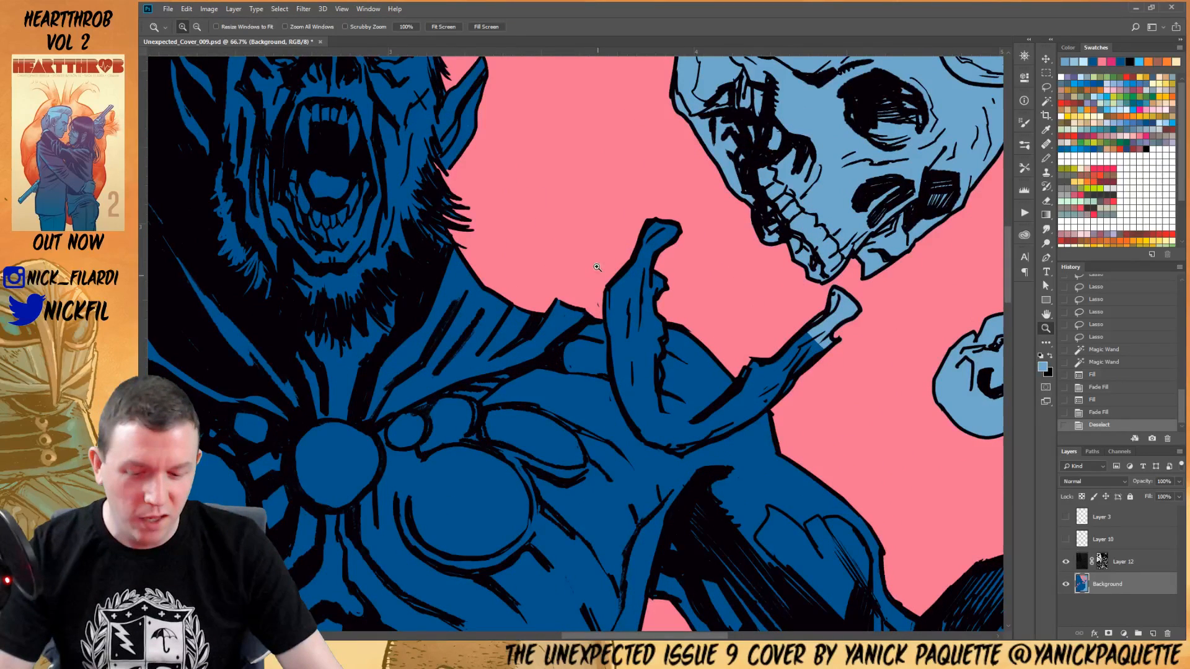
{"action": "key", "text": "l"}
{"action": "mouse_move", "coordinate": [606, 231]}
{"action": "left_mouse_down"}
{"action": "mouse_move", "coordinate": [628, 423]}
{"action": "mouse_move", "coordinate": [663, 456]}
{"action": "mouse_move", "coordinate": [688, 457]}
{"action": "mouse_move", "coordinate": [790, 406]}
{"action": "mouse_move", "coordinate": [765, 299]}
{"action": "mouse_move", "coordinate": [740, 386]}
{"action": "left_mouse_up"}
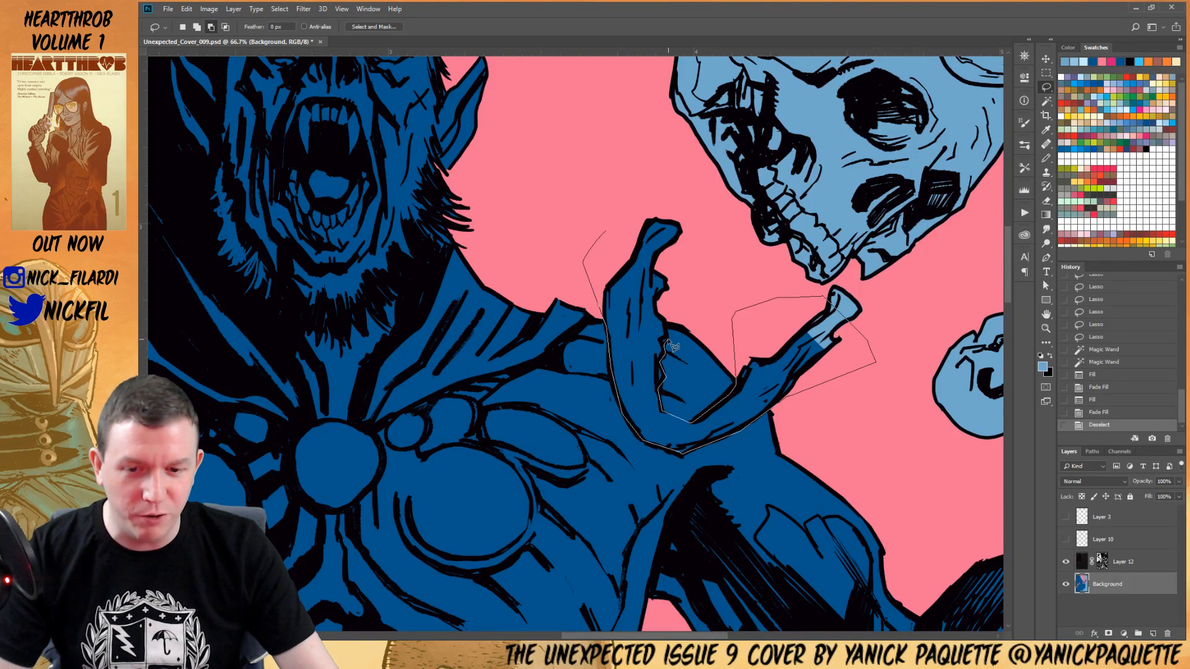
{"action": "mouse_move", "coordinate": [670, 323]}
{"action": "left_mouse_down"}
{"action": "mouse_move", "coordinate": [706, 257]}
{"action": "mouse_move", "coordinate": [644, 214]}
{"action": "left_mouse_up"}
Exclude the pink background from the jawbone selection, fill the bone with the light blue of the skulls, and deselect
{"action": "key", "text": "w"}
{"action": "left_click", "coordinate": [621, 223]}
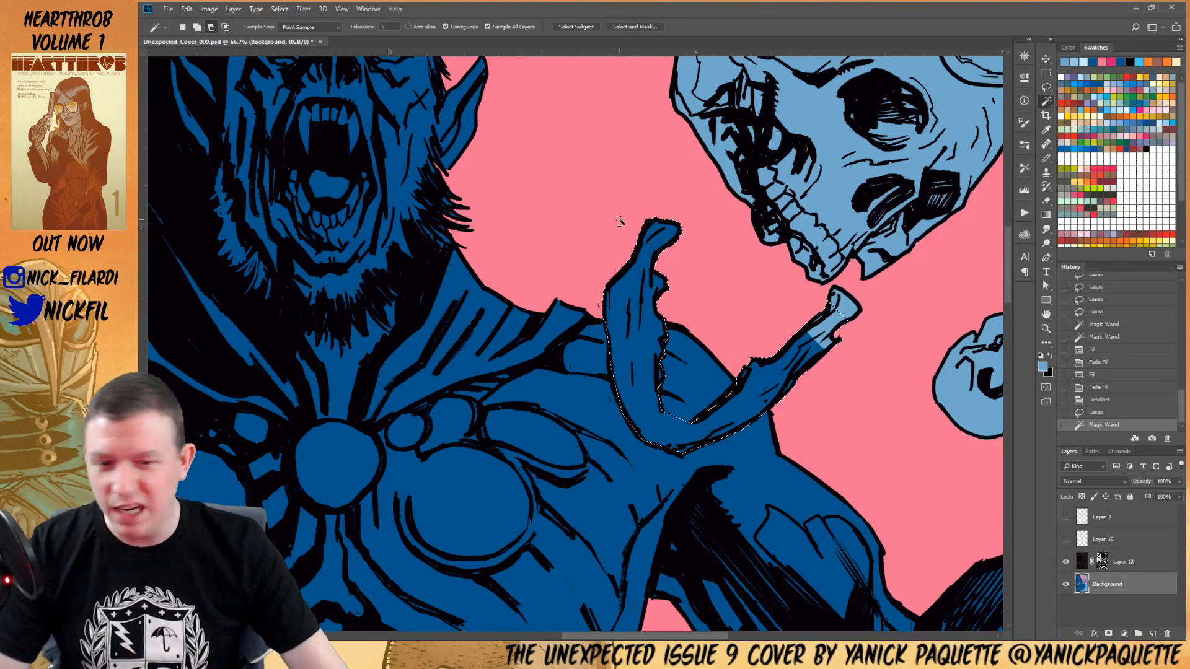
{"action": "key", "text": "alt+BackSpace"}
{"action": "key", "text": "ctrl+d"}
Lasso a rough area around the pile of small skulls between the vampire's waist and the woman's raised hand
{"action": "key", "text": "z"}
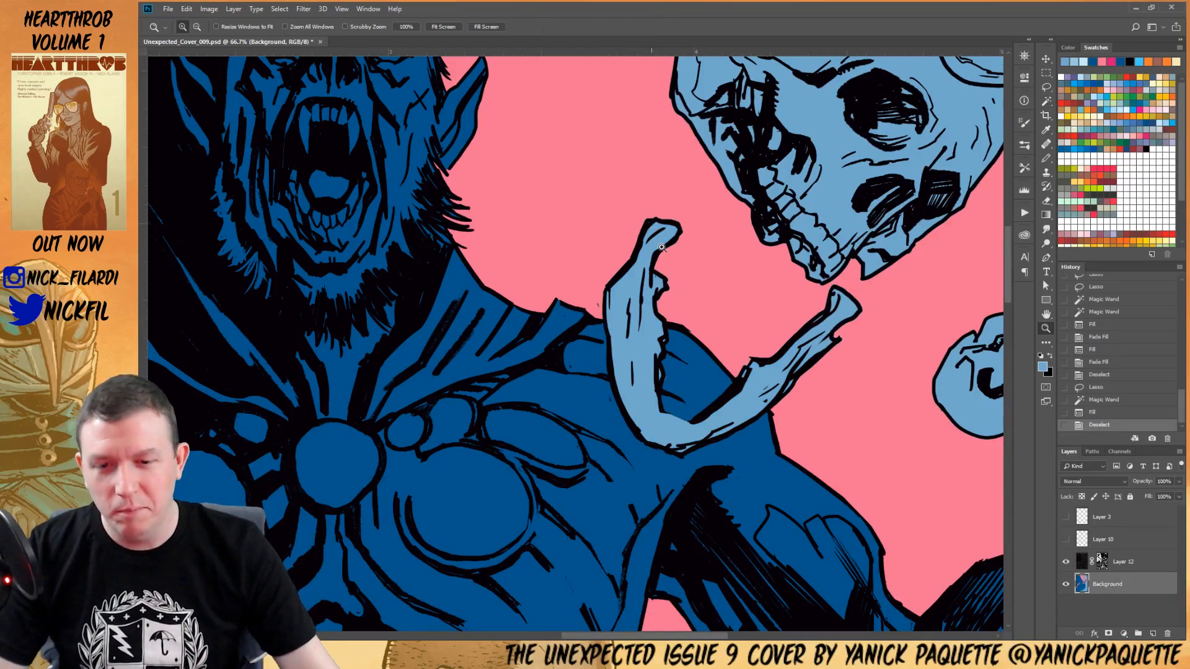
{"action": "left_click", "coordinate": [712, 329], "text": "alt"}
{"action": "left_click", "coordinate": [713, 328], "text": "alt"}
{"action": "key", "text": "b"}
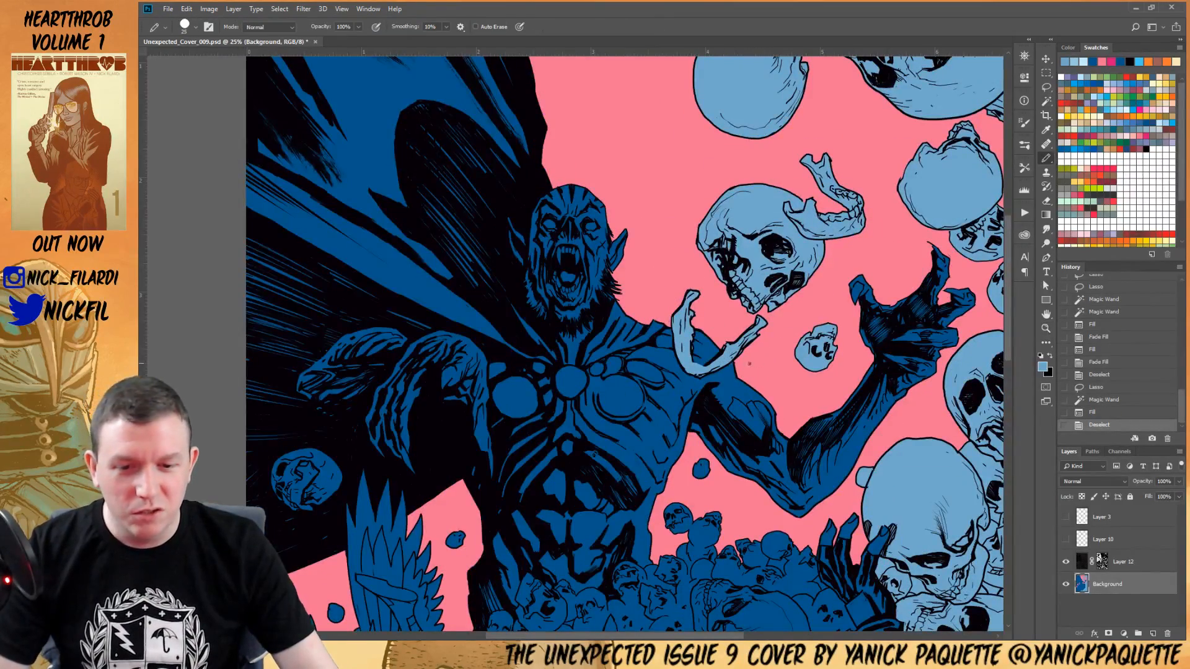
{"action": "scroll", "coordinate": [739, 363], "scroll_direction": "down", "scroll_amount": 10}
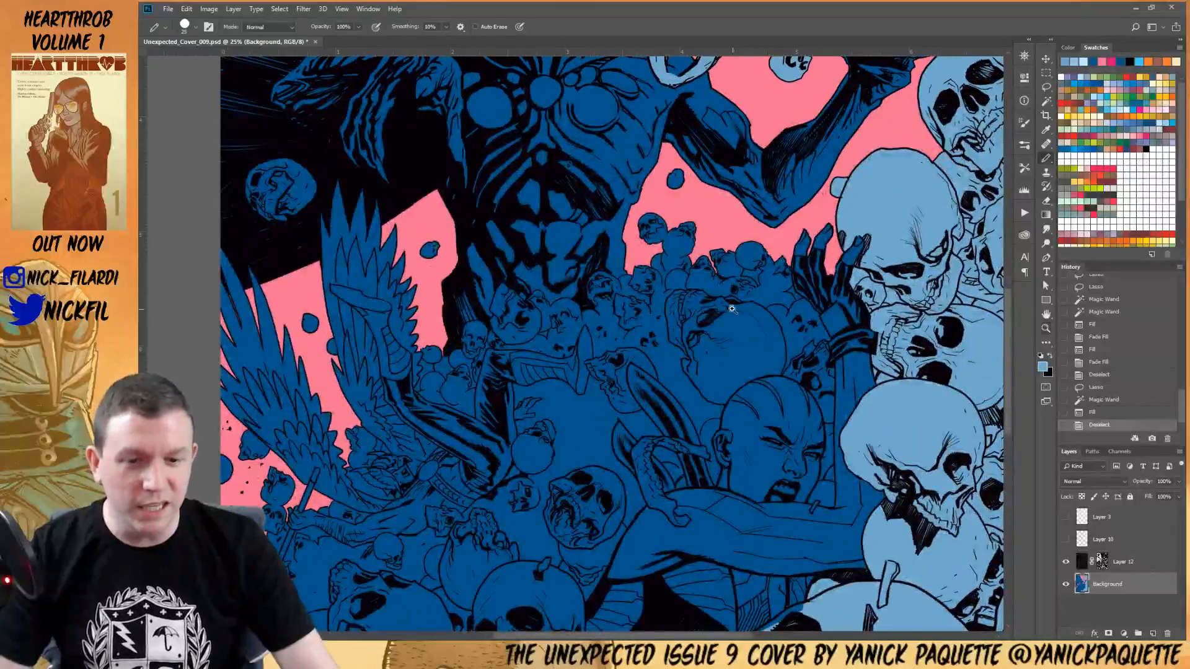
{"action": "key", "text": "z"}
{"action": "left_click", "coordinate": [733, 309]}
{"action": "key", "text": "l"}
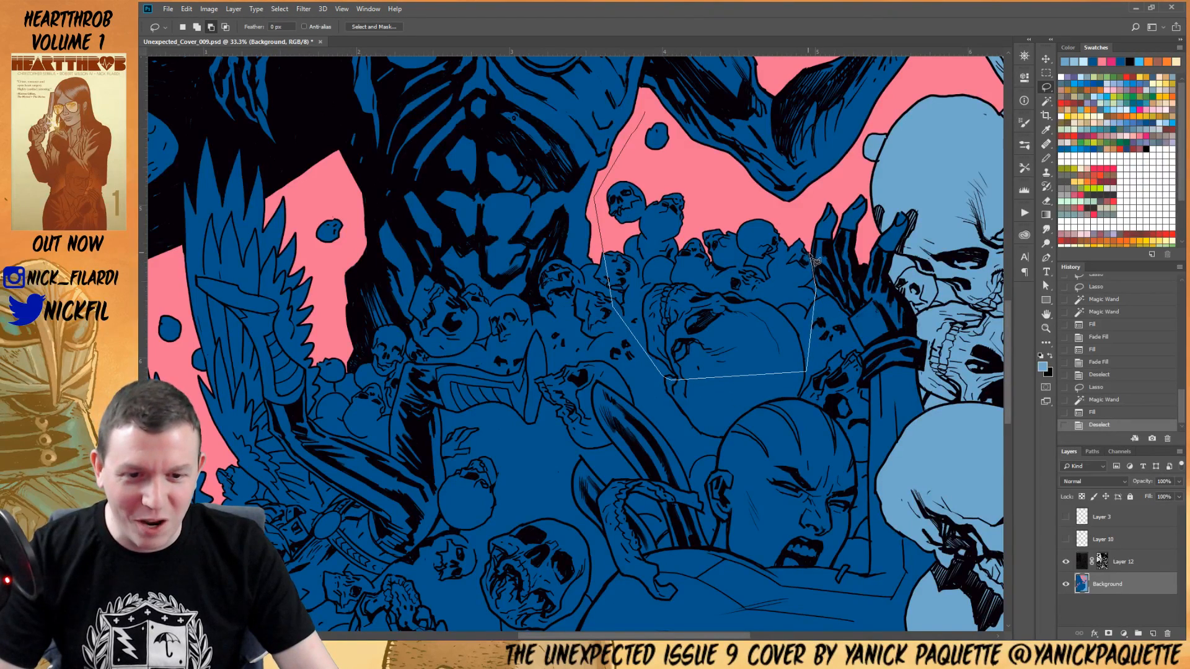
{"action": "left_click", "coordinate": [658, 114]}
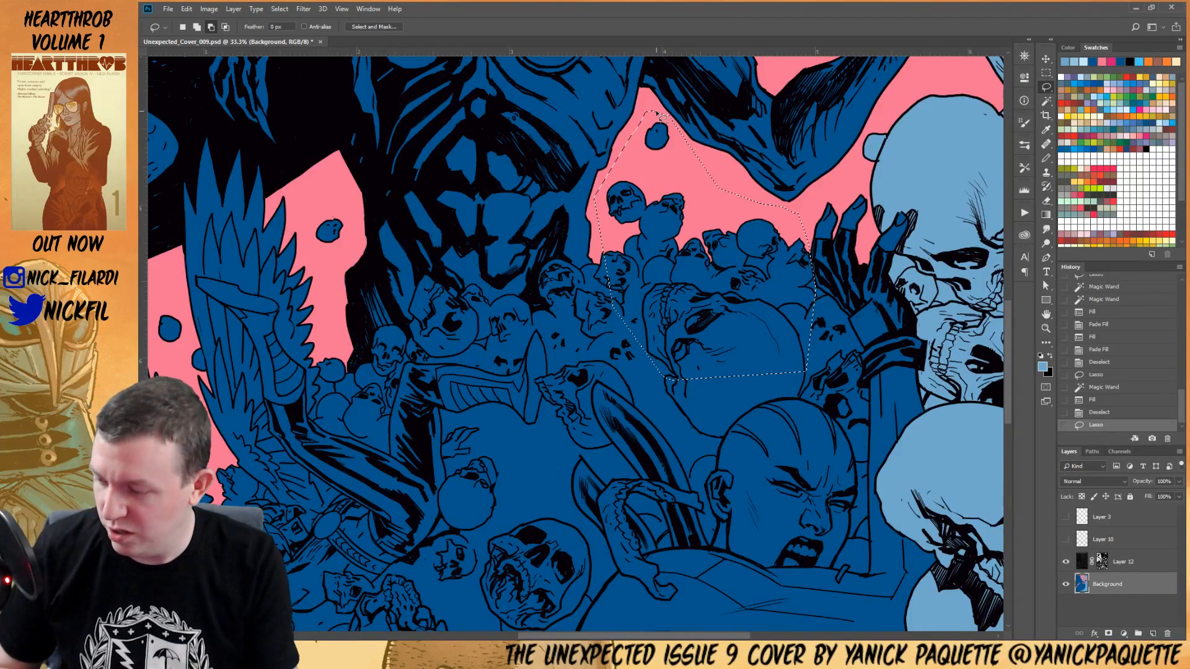
Extend the Lasso selection along the woman's raised hand and forearm and around the top and face of her bald head
{"action": "key", "text": "z"}
{"action": "left_click", "coordinate": [812, 317]}
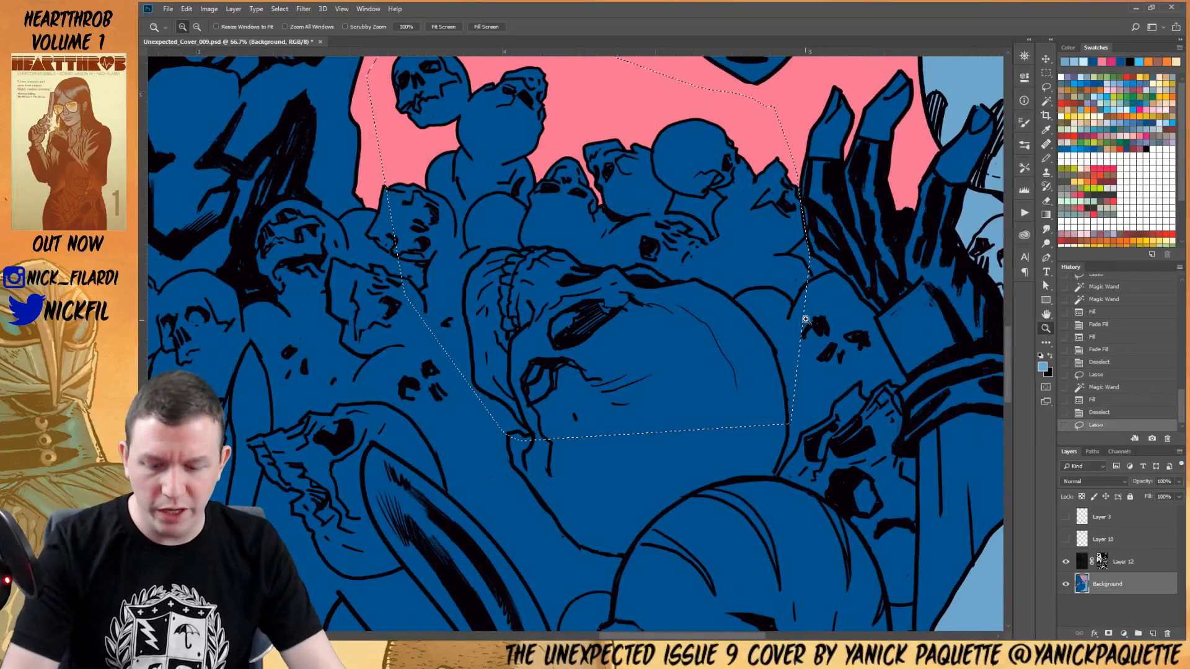
{"action": "key", "text": "l"}
{"action": "mouse_move", "coordinate": [817, 261]}
{"action": "left_mouse_down"}
{"action": "mouse_move", "coordinate": [847, 275]}
{"action": "mouse_move", "coordinate": [912, 376]}
{"action": "mouse_move", "coordinate": [898, 395]}
{"action": "mouse_move", "coordinate": [899, 440]}
{"action": "mouse_move", "coordinate": [919, 457]}
{"action": "mouse_move", "coordinate": [917, 628]}
{"action": "mouse_move", "coordinate": [918, 561]}
{"action": "mouse_move", "coordinate": [896, 572]}
{"action": "mouse_move", "coordinate": [880, 466]}
{"action": "mouse_move", "coordinate": [883, 497]}
{"action": "mouse_move", "coordinate": [836, 414]}
{"action": "mouse_move", "coordinate": [843, 429]}
{"action": "mouse_move", "coordinate": [824, 406]}
{"action": "mouse_move", "coordinate": [778, 392]}
{"action": "mouse_move", "coordinate": [695, 395]}
{"action": "mouse_move", "coordinate": [716, 398]}
{"action": "mouse_move", "coordinate": [661, 428]}
{"action": "mouse_move", "coordinate": [580, 378]}
{"action": "mouse_move", "coordinate": [613, 276]}
{"action": "left_mouse_up"}
{"action": "scroll", "coordinate": [922, 471], "scroll_direction": "down", "scroll_amount": 2}
{"action": "mouse_move", "coordinate": [719, 347]}
{"action": "left_mouse_down"}
{"action": "mouse_move", "coordinate": [645, 149]}
{"action": "mouse_move", "coordinate": [657, 149]}
{"action": "left_mouse_up"}
{"action": "mouse_move", "coordinate": [829, 323]}
{"action": "left_mouse_down"}
{"action": "mouse_move", "coordinate": [804, 458]}
{"action": "mouse_move", "coordinate": [846, 544]}
{"action": "mouse_move", "coordinate": [847, 369]}
{"action": "mouse_move", "coordinate": [844, 313]}
{"action": "left_mouse_up"}
{"action": "scroll", "coordinate": [839, 297], "scroll_direction": "down", "scroll_amount": 4}
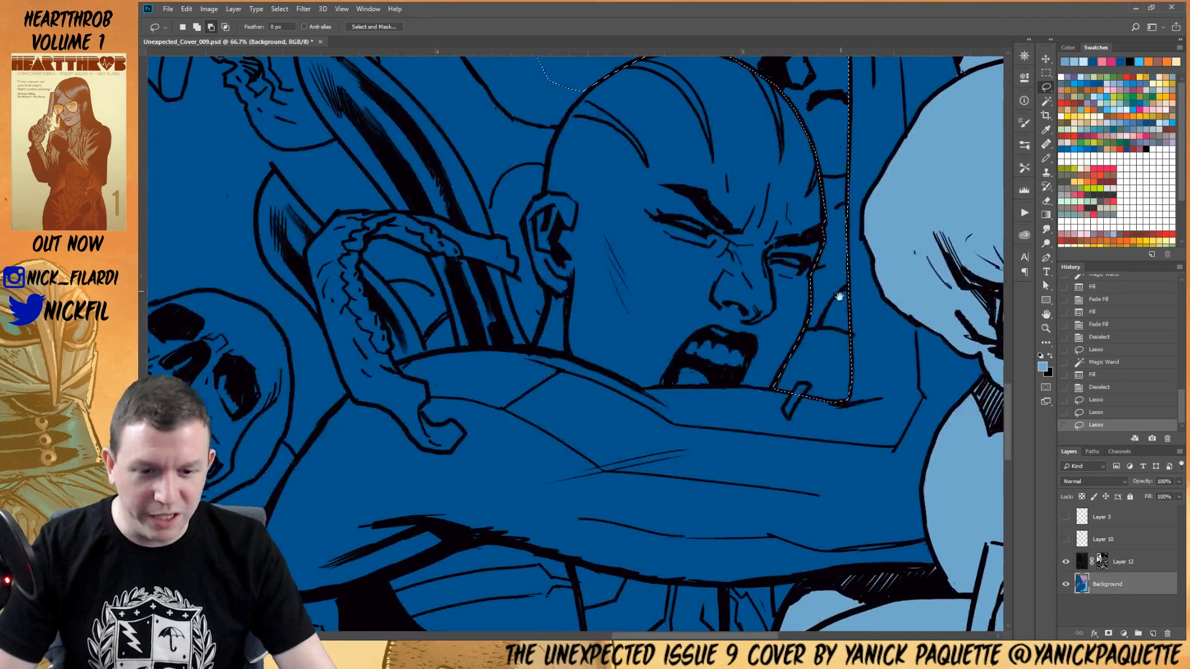
Extend the Lasso selection behind the woman's ear and across the small skulls towards the vampire's waist
{"action": "mouse_move", "coordinate": [799, 383]}
{"action": "left_mouse_down"}
{"action": "mouse_move", "coordinate": [782, 414]}
{"action": "mouse_move", "coordinate": [791, 428]}
{"action": "mouse_move", "coordinate": [810, 370]}
{"action": "left_mouse_up"}
{"action": "mouse_move", "coordinate": [528, 94]}
{"action": "left_mouse_down"}
{"action": "mouse_move", "coordinate": [682, 274]}
{"action": "mouse_move", "coordinate": [836, 401]}
{"action": "left_mouse_up"}
{"action": "mouse_move", "coordinate": [922, 338]}
{"action": "left_mouse_down"}
{"action": "mouse_move", "coordinate": [833, 527]}
{"action": "mouse_move", "coordinate": [855, 551]}
{"action": "mouse_move", "coordinate": [840, 580]}
{"action": "mouse_move", "coordinate": [858, 600]}
{"action": "mouse_move", "coordinate": [845, 582]}
{"action": "mouse_move", "coordinate": [855, 566]}
{"action": "mouse_move", "coordinate": [835, 556]}
{"action": "mouse_move", "coordinate": [799, 476]}
{"action": "mouse_move", "coordinate": [809, 482]}
{"action": "mouse_move", "coordinate": [759, 267]}
{"action": "mouse_move", "coordinate": [920, 226]}
{"action": "left_mouse_up"}
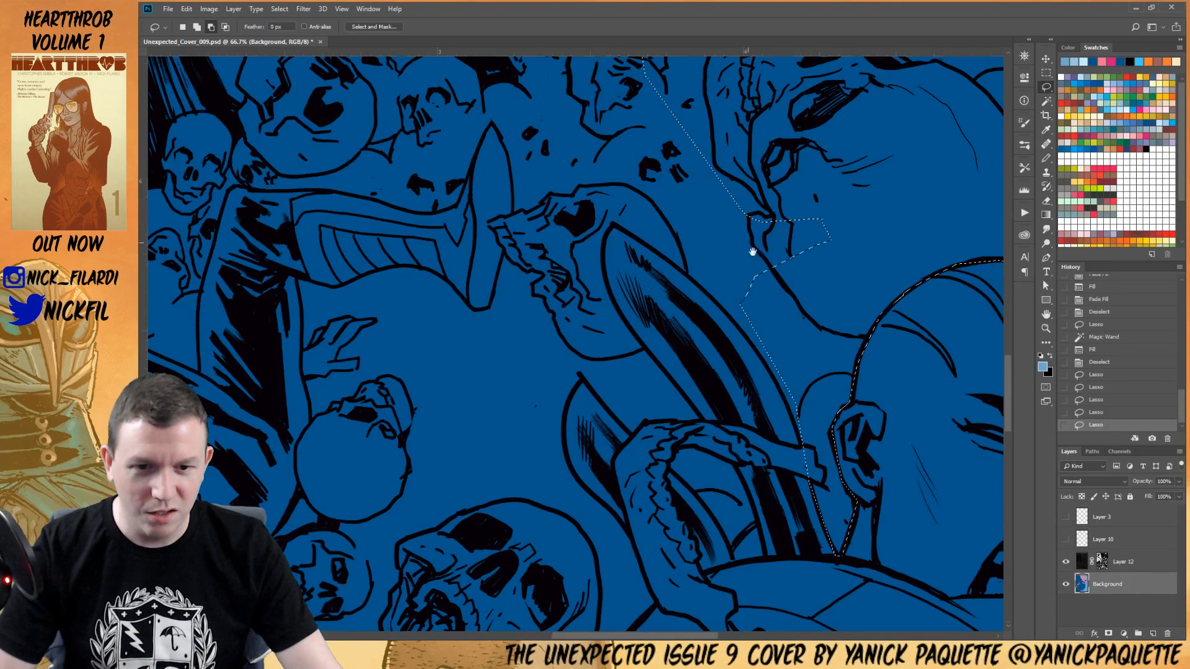
{"action": "left_click_drag", "start_coordinate": [746, 242], "coordinate": [817, 368]}
{"action": "mouse_move", "coordinate": [795, 143]}
{"action": "left_mouse_down"}
{"action": "mouse_move", "coordinate": [625, 175]}
{"action": "mouse_move", "coordinate": [800, 375]}
{"action": "mouse_move", "coordinate": [890, 259]}
{"action": "left_mouse_up"}
{"action": "left_click_drag", "start_coordinate": [728, 190], "coordinate": [805, 345]}
{"action": "mouse_move", "coordinate": [797, 266]}
{"action": "left_mouse_down"}
{"action": "mouse_move", "coordinate": [729, 280]}
{"action": "mouse_move", "coordinate": [671, 258]}
{"action": "mouse_move", "coordinate": [648, 276]}
{"action": "mouse_move", "coordinate": [638, 312]}
{"action": "mouse_move", "coordinate": [663, 362]}
{"action": "mouse_move", "coordinate": [653, 345]}
{"action": "mouse_move", "coordinate": [636, 360]}
{"action": "mouse_move", "coordinate": [607, 333]}
{"action": "mouse_move", "coordinate": [574, 329]}
{"action": "mouse_move", "coordinate": [557, 345]}
{"action": "mouse_move", "coordinate": [552, 406]}
{"action": "mouse_move", "coordinate": [791, 392]}
{"action": "mouse_move", "coordinate": [812, 310]}
{"action": "left_mouse_up"}
Add the small floating skulls in the pink gap between the wings and the vampire to the Lasso selection
{"action": "key", "text": "z"}
{"action": "left_click", "coordinate": [817, 288], "text": "alt"}
{"action": "left_click", "coordinate": [817, 288], "text": "alt"}
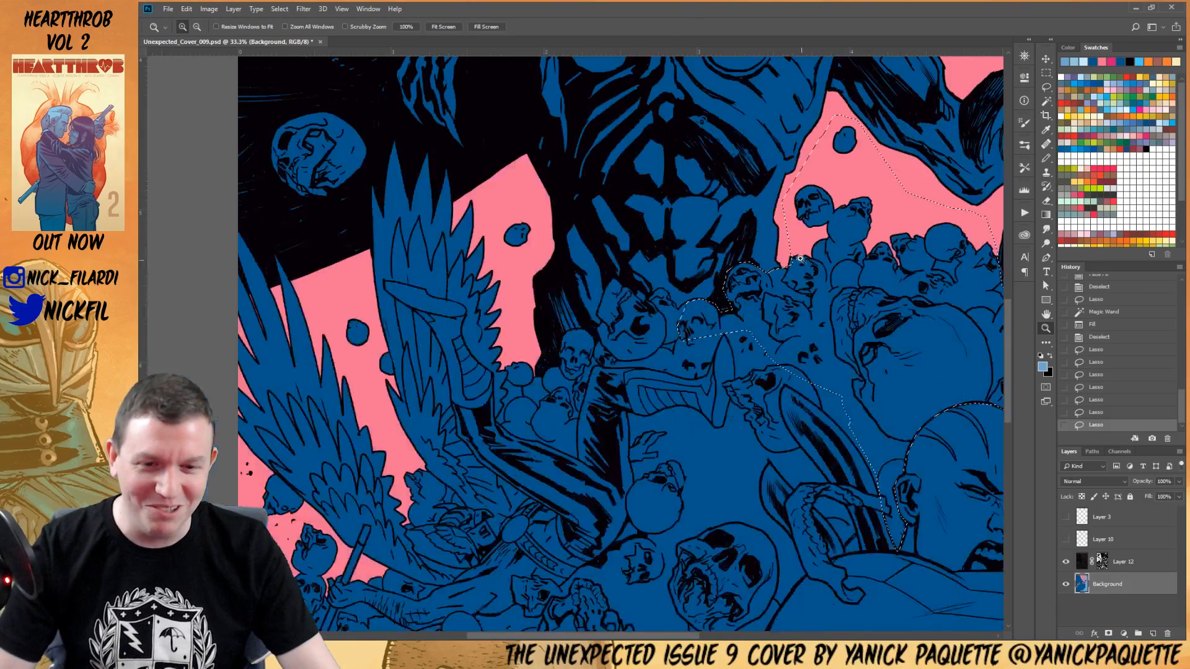
{"action": "key", "text": "l"}
{"action": "mouse_move", "coordinate": [786, 241]}
{"action": "left_mouse_down"}
{"action": "mouse_move", "coordinate": [803, 290]}
{"action": "mouse_move", "coordinate": [801, 245]}
{"action": "left_mouse_up"}
{"action": "left_click_drag", "start_coordinate": [507, 201], "coordinate": [510, 246]}
{"action": "mouse_move", "coordinate": [508, 203]}
{"action": "left_mouse_down"}
{"action": "mouse_move", "coordinate": [528, 207]}
{"action": "mouse_move", "coordinate": [509, 202]}
{"action": "left_mouse_up"}
{"action": "left_click_drag", "start_coordinate": [442, 239], "coordinate": [584, 182]}
{"action": "mouse_move", "coordinate": [485, 245]}
{"action": "left_mouse_down"}
{"action": "mouse_move", "coordinate": [517, 321]}
{"action": "mouse_move", "coordinate": [538, 313]}
{"action": "mouse_move", "coordinate": [536, 298]}
{"action": "mouse_move", "coordinate": [507, 244]}
{"action": "left_mouse_up"}
Exclude the pink background areas with the Magic Wand, fill the selected skull pile and floating skulls with light blue, and deselect
{"action": "key", "text": "w"}
{"action": "left_click", "coordinate": [508, 246], "text": "alt"}
{"action": "key", "text": "alt+w"}
{"action": "left_click", "coordinate": [649, 163], "text": "alt"}
{"action": "left_click_drag", "start_coordinate": [772, 222], "coordinate": [551, 356]}
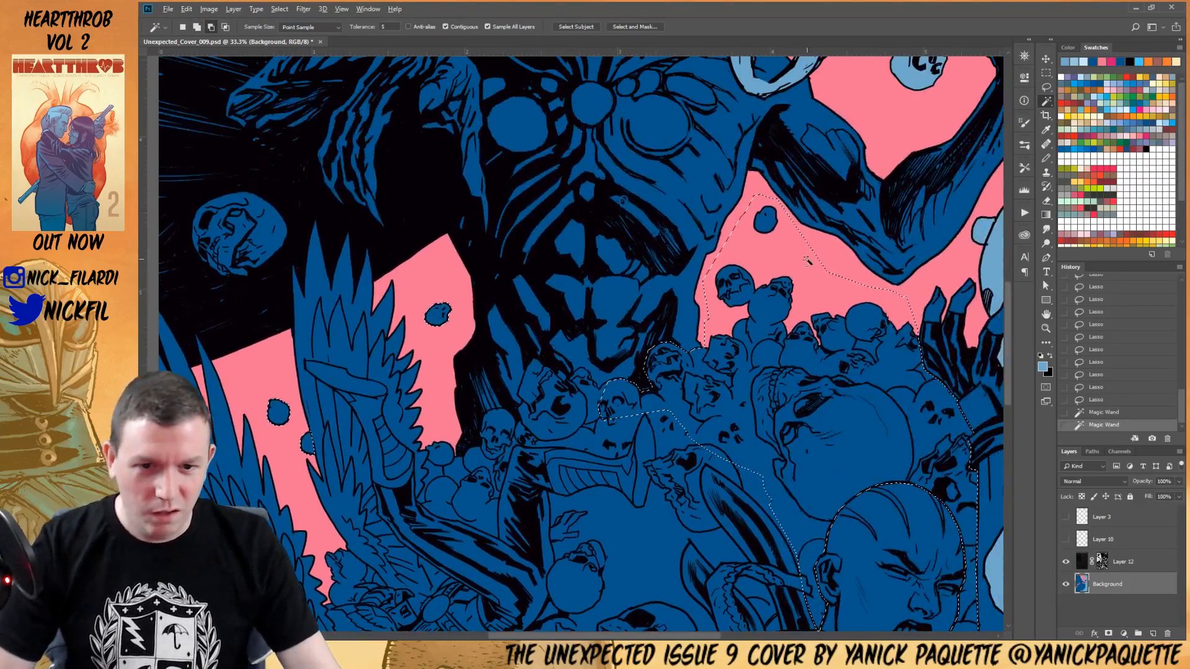
{"action": "left_click_drag", "start_coordinate": [872, 239], "coordinate": [676, 186]}
{"action": "key", "text": "alt+BackSpace"}
{"action": "key", "text": "ctrl+d"}
Trace the round skull on the black cape with the Lasso, fill it with light blue, and deselect
{"action": "key", "text": "z"}
{"action": "left_click", "coordinate": [669, 345], "text": "alt"}
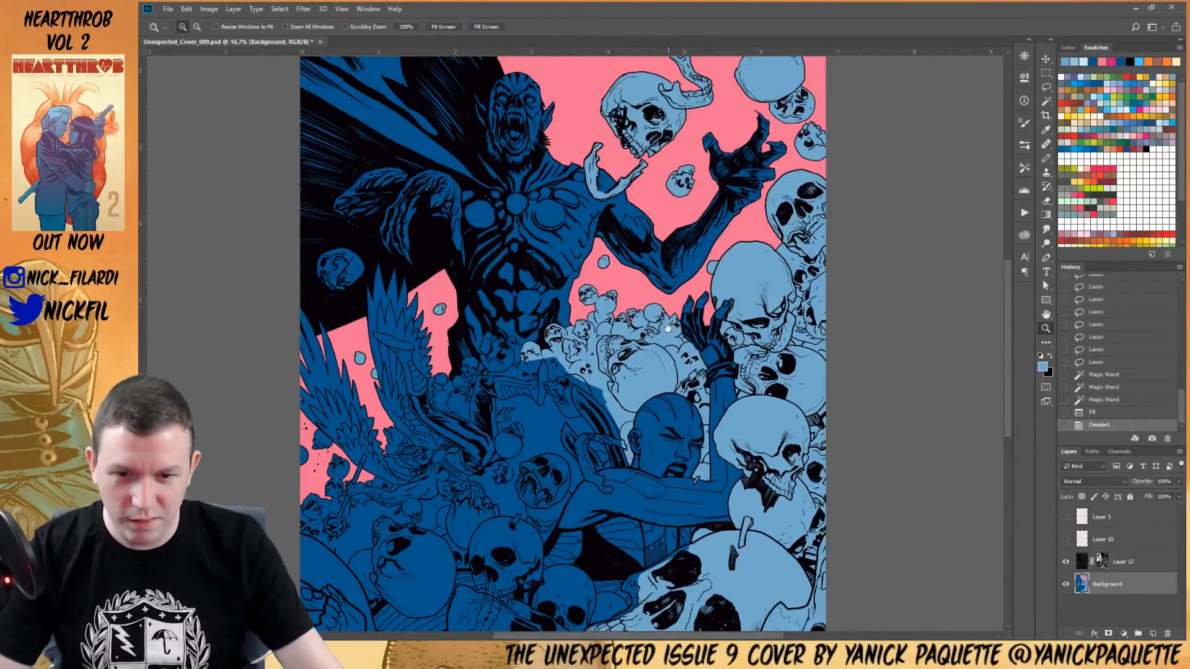
{"action": "left_click_drag", "start_coordinate": [636, 354], "coordinate": [780, 452]}
{"action": "left_click_drag", "start_coordinate": [621, 377], "coordinate": [727, 384]}
{"action": "left_click", "coordinate": [574, 364]}
{"action": "left_click", "coordinate": [574, 363]}
{"action": "left_click", "coordinate": [573, 364]}
{"action": "key", "text": "l"}
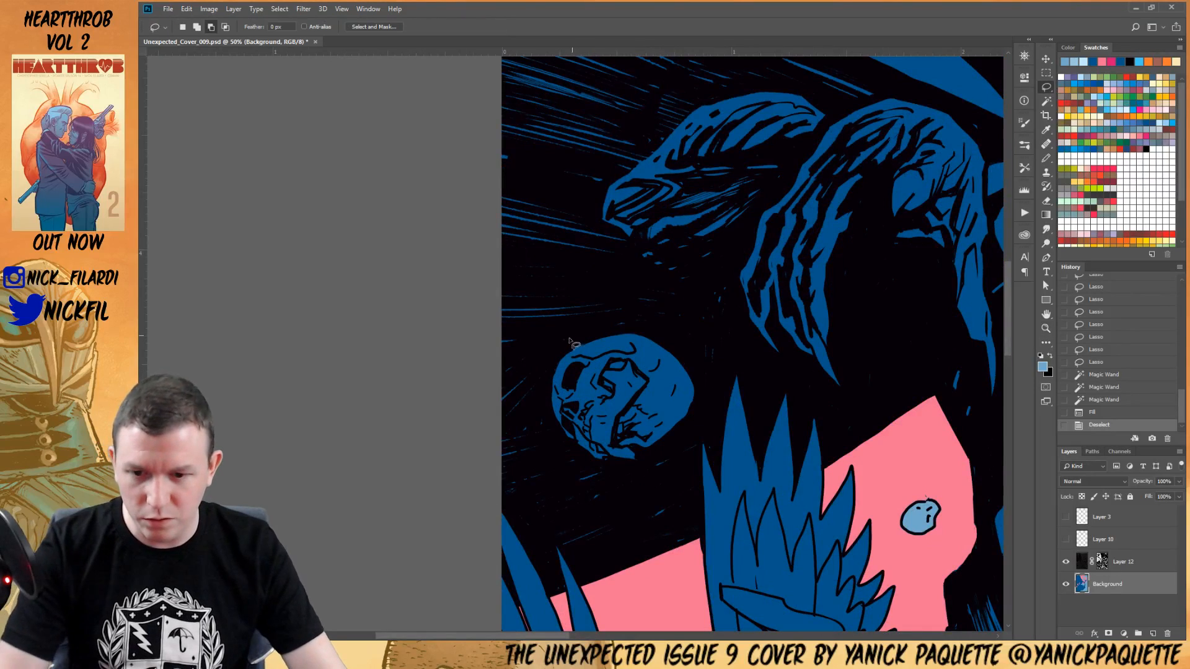
{"action": "left_click_drag", "start_coordinate": [548, 363], "coordinate": [552, 421]}
{"action": "mouse_move", "coordinate": [652, 472]}
{"action": "left_mouse_down"}
{"action": "mouse_move", "coordinate": [697, 417]}
{"action": "mouse_move", "coordinate": [701, 381]}
{"action": "mouse_move", "coordinate": [660, 332]}
{"action": "mouse_move", "coordinate": [585, 339]}
{"action": "left_mouse_up"}
{"action": "key", "text": "alt+BackSpace"}
{"action": "key", "text": "ctrl+d"}
Lasso the skulls at the page's left edge, tracing around the spiked mace and its handle up to the wing
{"action": "left_click_drag", "start_coordinate": [702, 472], "coordinate": [530, 480]}
{"action": "key", "text": "z"}
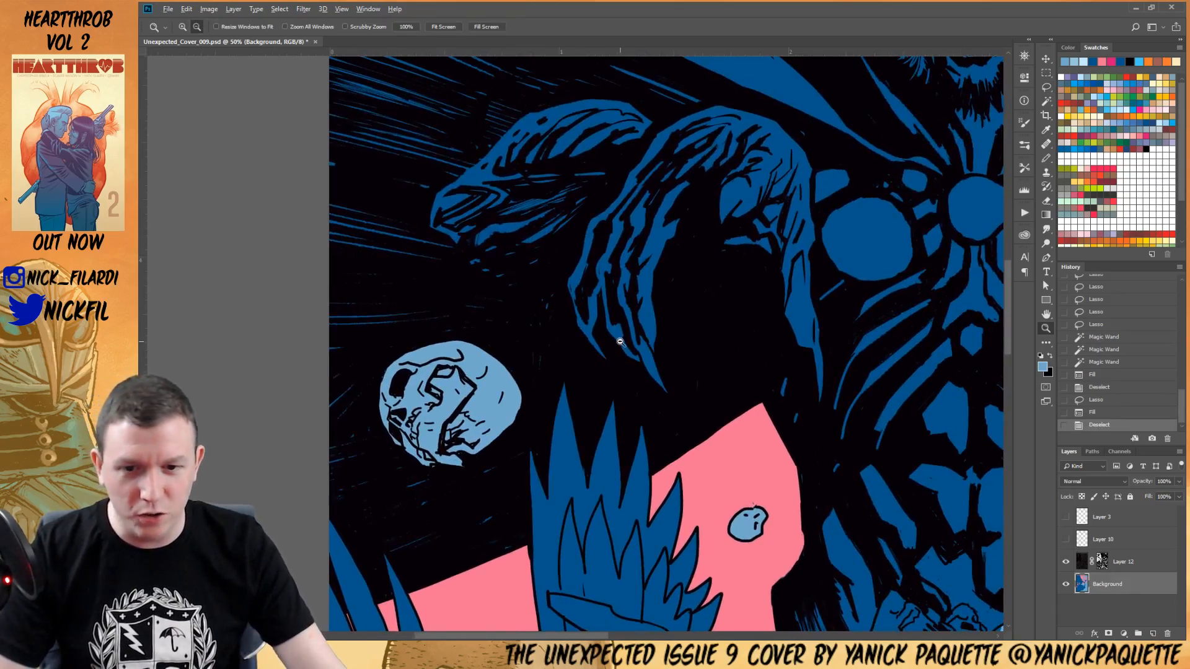
{"action": "left_click", "coordinate": [620, 341], "text": "alt"}
{"action": "left_click", "coordinate": [620, 342], "text": "alt"}
{"action": "left_click", "coordinate": [620, 342], "text": "alt"}
{"action": "left_click_drag", "start_coordinate": [812, 421], "coordinate": [720, 270]}
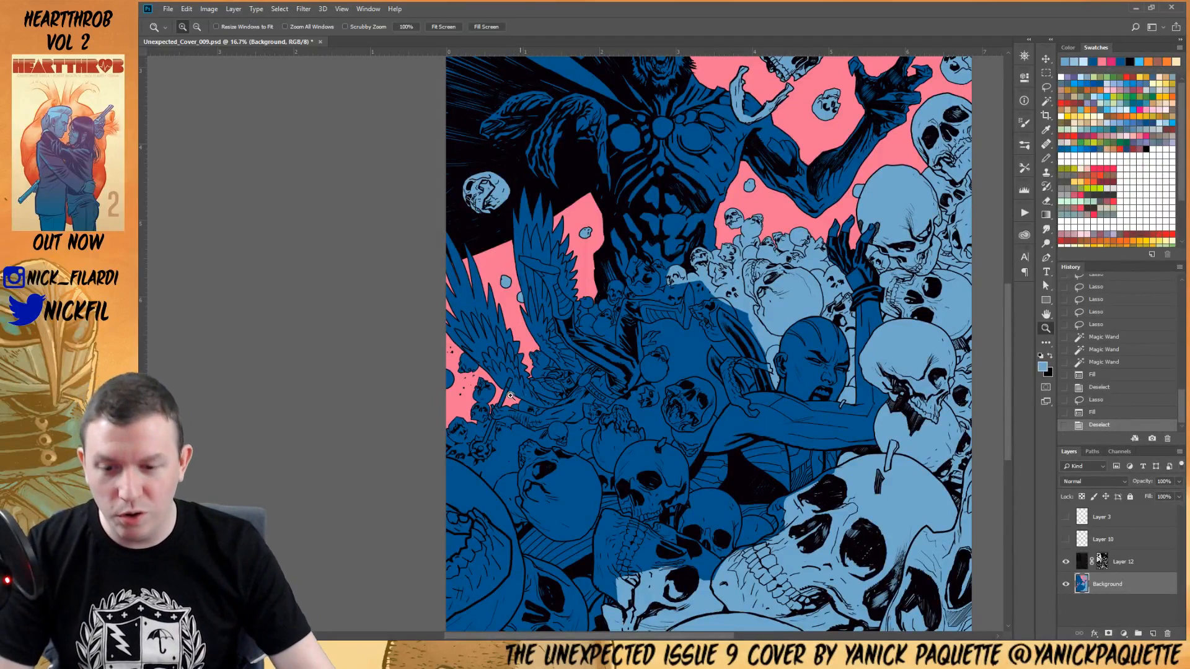
{"action": "left_click", "coordinate": [519, 390]}
{"action": "left_click", "coordinate": [519, 391]}
{"action": "key", "text": "l"}
{"action": "mouse_move", "coordinate": [461, 275]}
{"action": "left_mouse_down"}
{"action": "mouse_move", "coordinate": [409, 293]}
{"action": "mouse_move", "coordinate": [406, 423]}
{"action": "mouse_move", "coordinate": [434, 373]}
{"action": "mouse_move", "coordinate": [438, 490]}
{"action": "mouse_move", "coordinate": [420, 476]}
{"action": "mouse_move", "coordinate": [408, 508]}
{"action": "mouse_move", "coordinate": [459, 633]}
{"action": "mouse_move", "coordinate": [439, 535]}
{"action": "mouse_move", "coordinate": [438, 408]}
{"action": "mouse_move", "coordinate": [440, 426]}
{"action": "mouse_move", "coordinate": [487, 448]}
{"action": "left_mouse_up"}
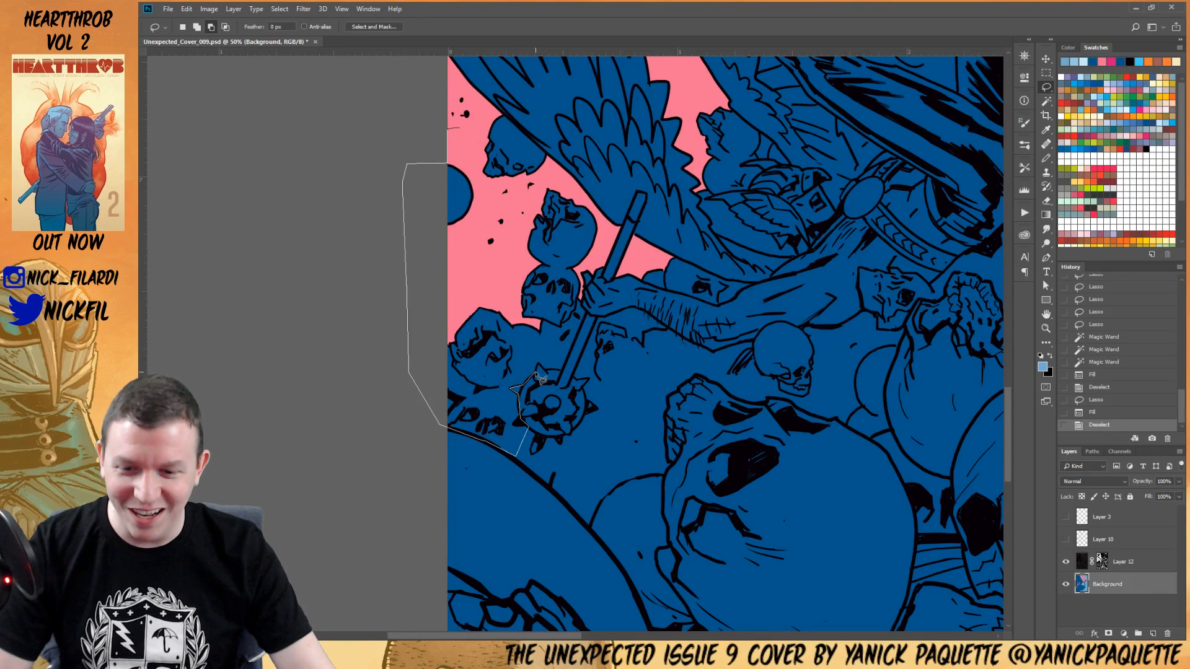
{"action": "mouse_move", "coordinate": [563, 372]}
{"action": "left_mouse_down"}
{"action": "mouse_move", "coordinate": [590, 302]}
{"action": "mouse_move", "coordinate": [592, 320]}
{"action": "mouse_move", "coordinate": [582, 268]}
{"action": "left_mouse_up"}
{"action": "left_click_drag", "start_coordinate": [585, 206], "coordinate": [507, 120]}
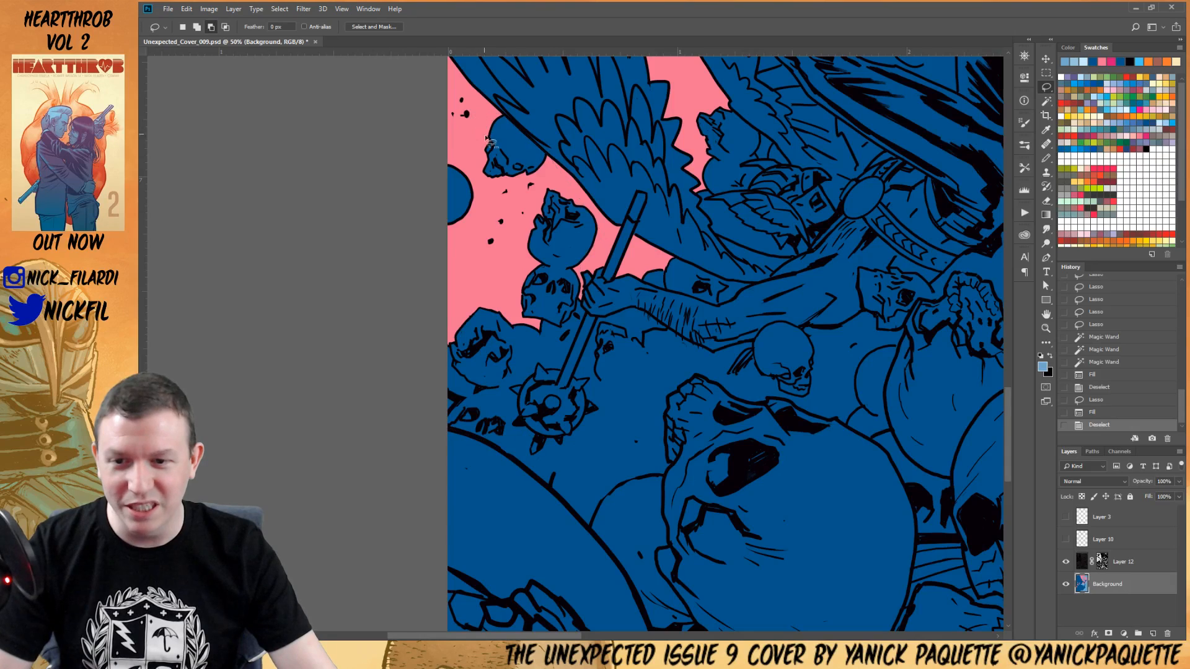
Remove the pink background from the left-edge skull selection, refine it beside the mace handle, and fill the skulls with light blue
{"action": "key", "text": "w"}
{"action": "left_click", "coordinate": [503, 249]}
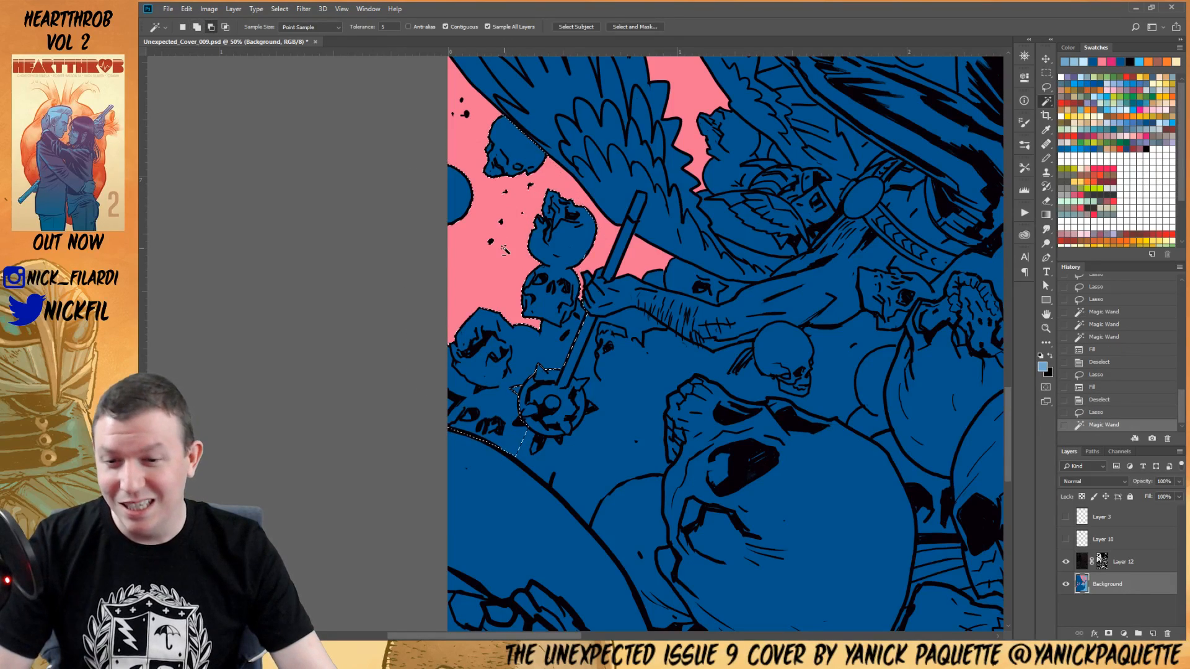
{"action": "key", "text": "l"}
{"action": "left_click_drag", "start_coordinate": [561, 187], "coordinate": [612, 227]}
{"action": "left_click_drag", "start_coordinate": [593, 268], "coordinate": [549, 266]}
{"action": "key", "text": "w"}
{"action": "left_click", "coordinate": [525, 270], "text": "alt"}
{"action": "key", "text": "alt+BackSpace"}
{"action": "key", "text": "ctrl+d"}
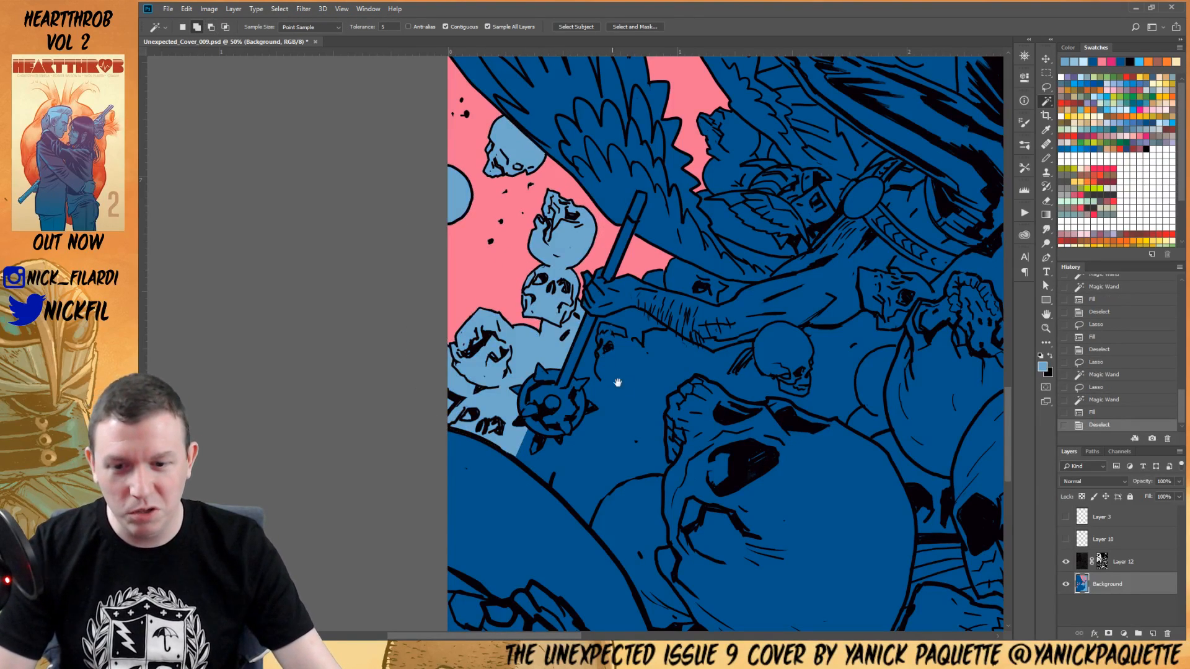
Lasso the small skull beneath the outstretched arm together with the area beside it, fill it with light blue, and deselect
{"action": "left_click_drag", "start_coordinate": [636, 353], "coordinate": [604, 327]}
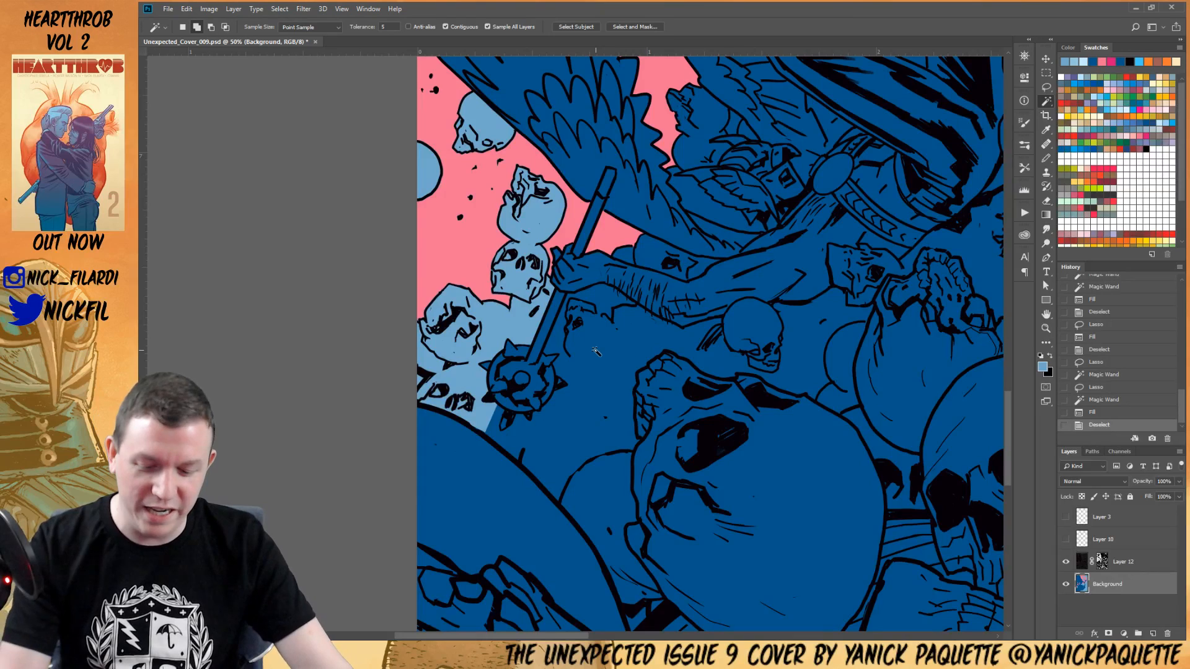
{"action": "key", "text": "l"}
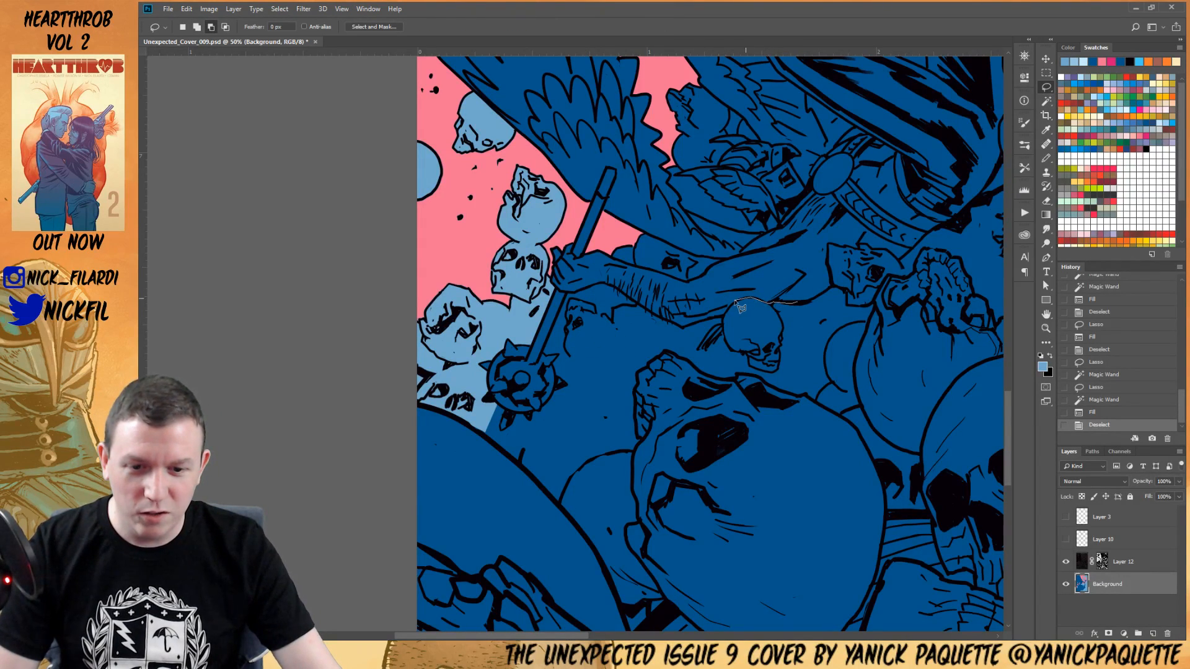
{"action": "mouse_move", "coordinate": [736, 315]}
{"action": "left_mouse_down"}
{"action": "mouse_move", "coordinate": [695, 334]}
{"action": "mouse_move", "coordinate": [676, 328]}
{"action": "left_mouse_up"}
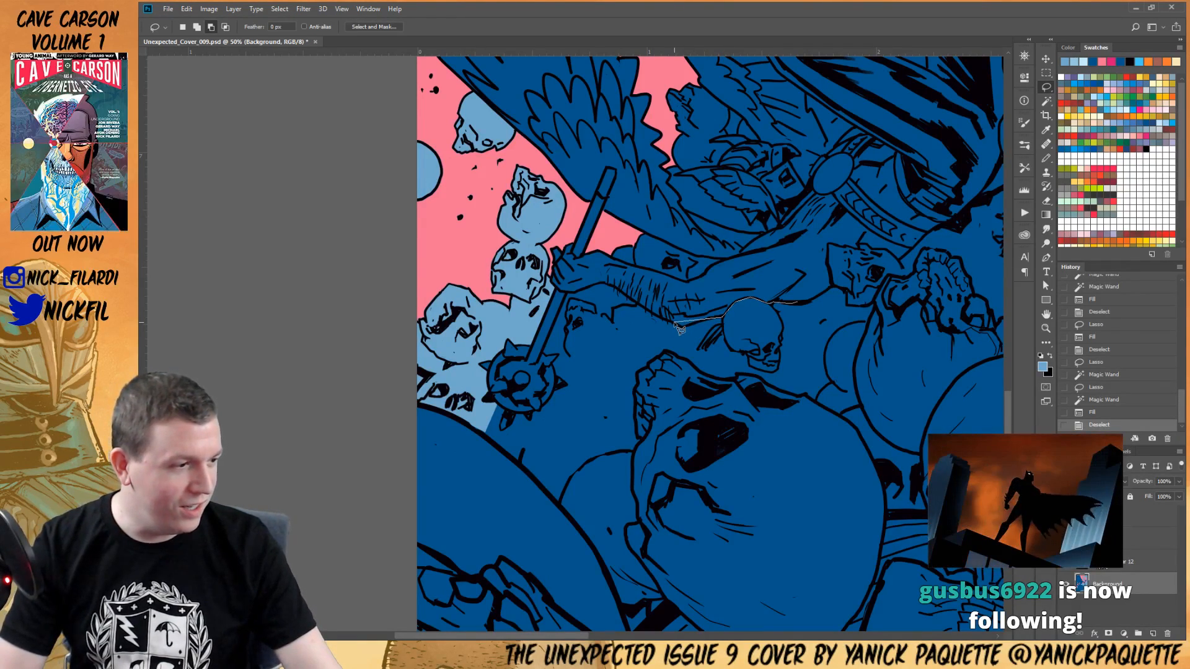
{"action": "left_click", "coordinate": [704, 345], "text": "alt"}
{"action": "left_click", "coordinate": [751, 369], "text": "alt"}
{"action": "left_click", "coordinate": [799, 378], "text": "alt"}
{"action": "left_click", "coordinate": [817, 334], "text": "alt"}
{"action": "key", "text": "alt+BackSpace"}
{"action": "key", "text": "ctrl+d"}
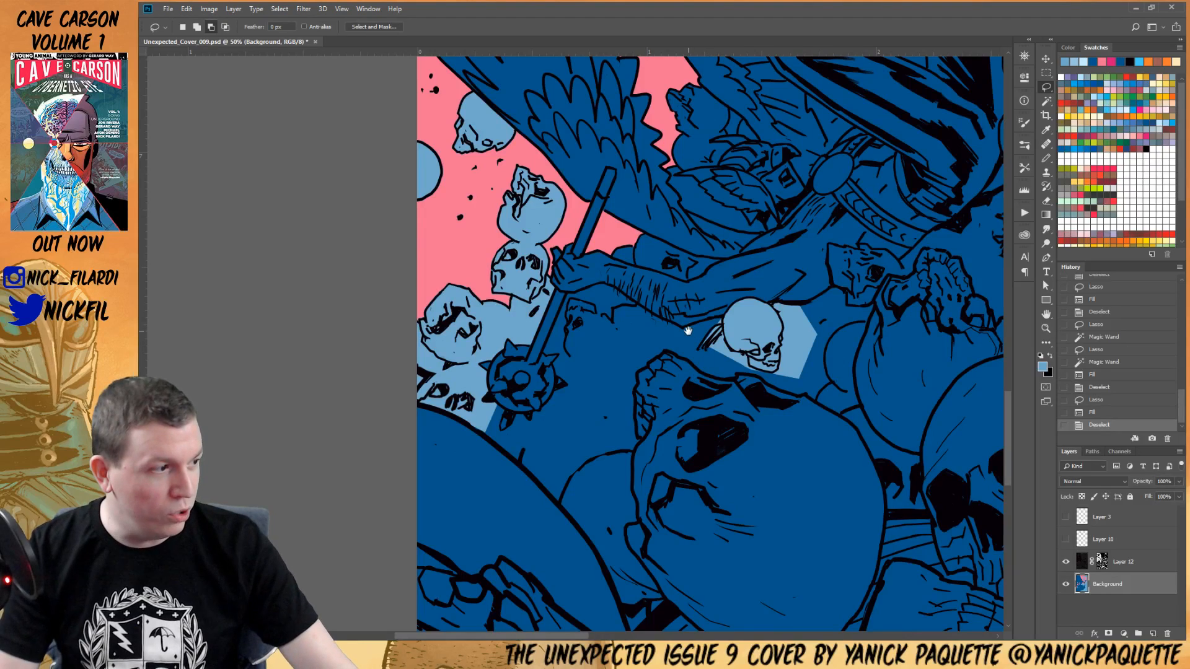
Lasso the skulls beneath the outstretched arm, tracing along the arm and spiked mace, and extend the selection across to the horned skull
{"action": "left_click_drag", "start_coordinate": [757, 314], "coordinate": [830, 376]}
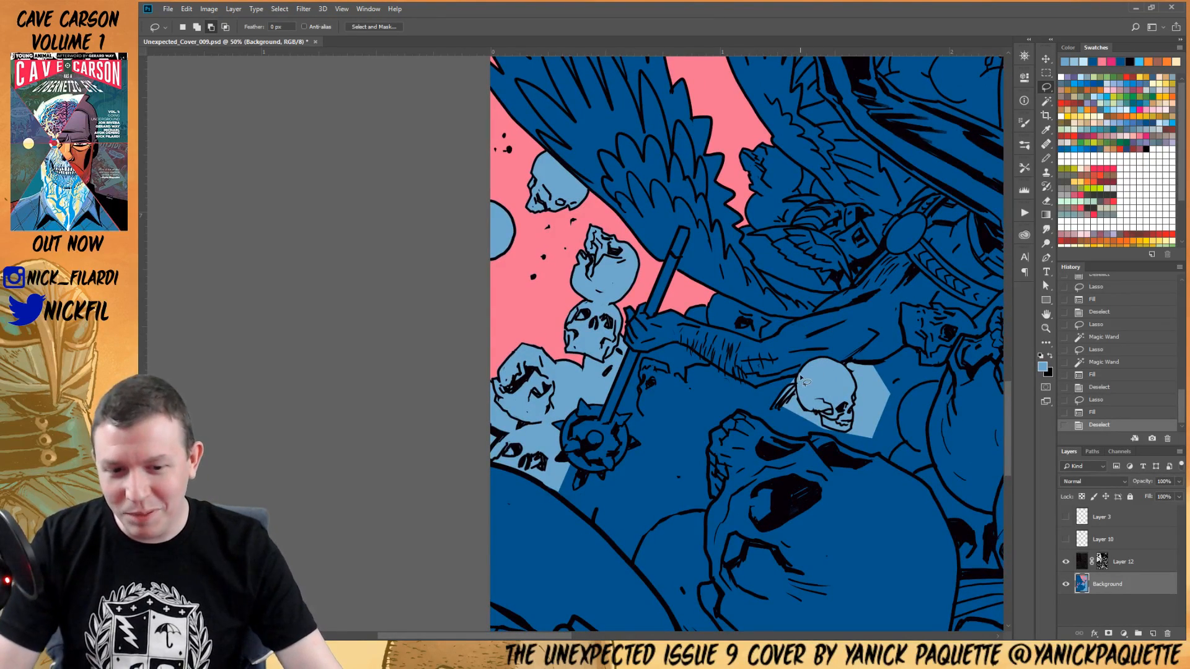
{"action": "left_click", "coordinate": [756, 387], "text": "alt"}
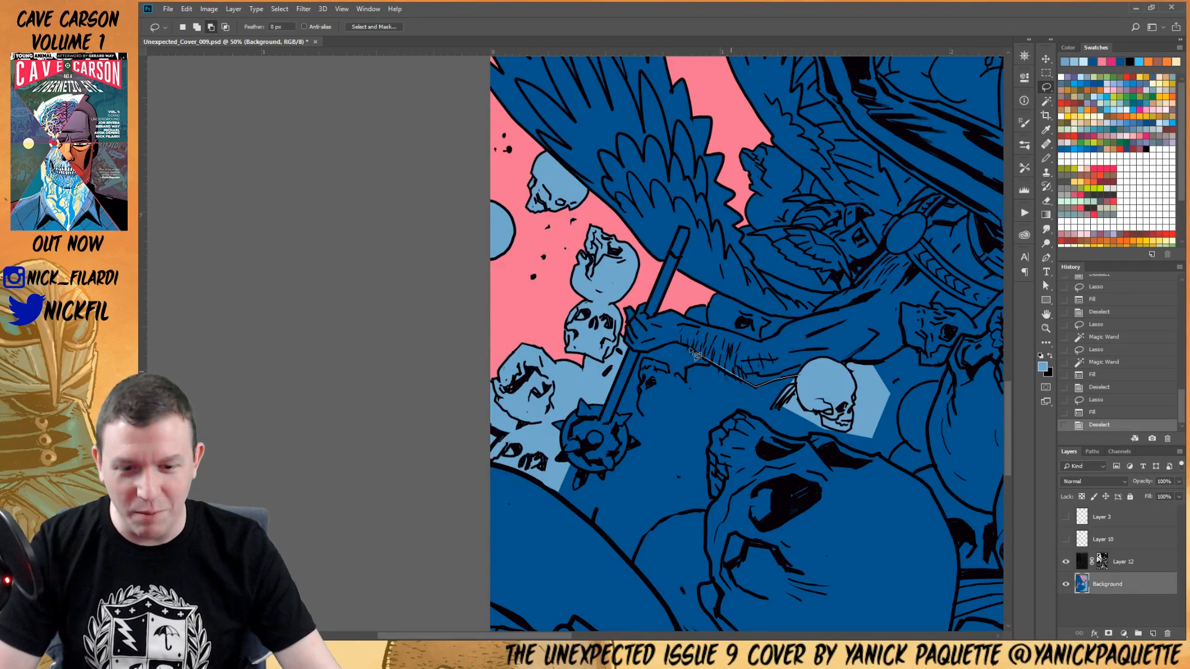
{"action": "left_click", "coordinate": [676, 343], "text": "alt"}
{"action": "left_click", "coordinate": [642, 353], "text": "alt"}
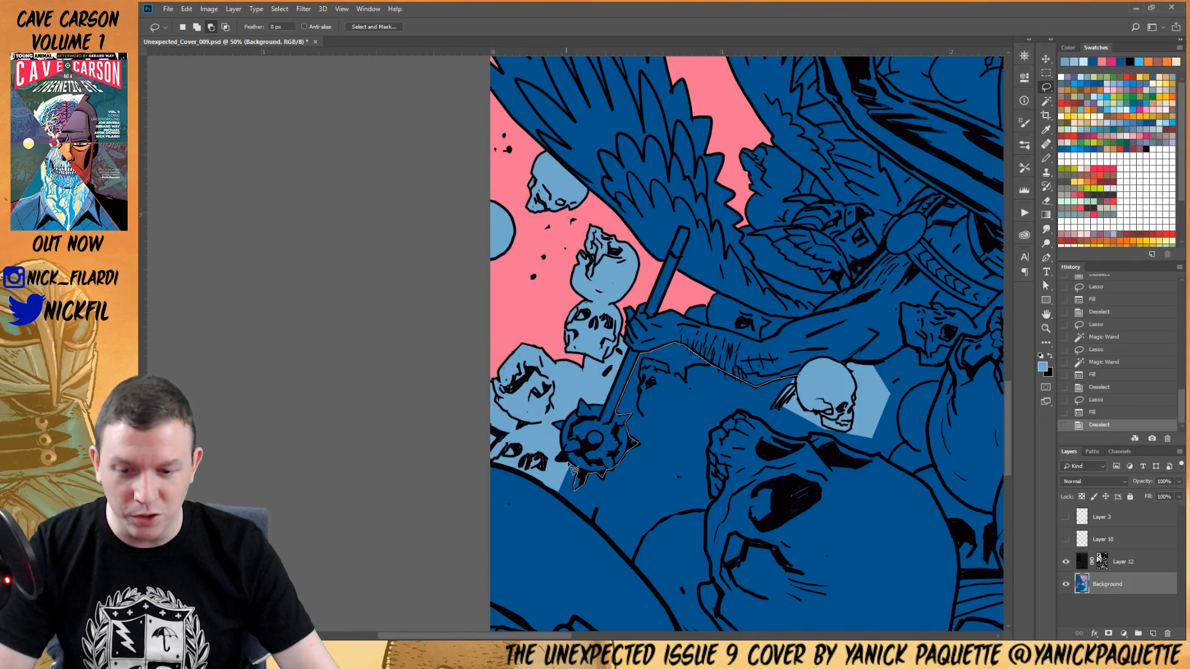
{"action": "mouse_move", "coordinate": [580, 513]}
{"action": "left_mouse_down"}
{"action": "mouse_move", "coordinate": [630, 566]}
{"action": "mouse_move", "coordinate": [650, 524]}
{"action": "mouse_move", "coordinate": [747, 465]}
{"action": "mouse_move", "coordinate": [839, 488]}
{"action": "mouse_move", "coordinate": [897, 446]}
{"action": "mouse_move", "coordinate": [880, 370]}
{"action": "left_mouse_up"}
{"action": "left_click_drag", "start_coordinate": [855, 449], "coordinate": [747, 320]}
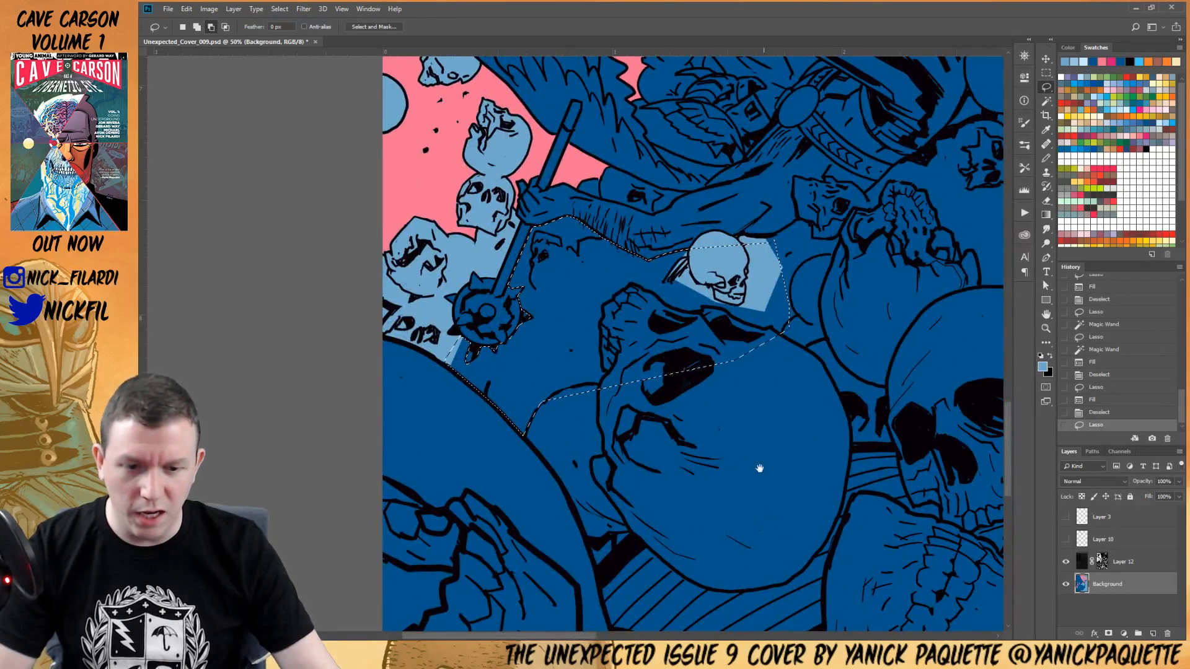
{"action": "left_click_drag", "start_coordinate": [789, 450], "coordinate": [672, 452]}
{"action": "mouse_move", "coordinate": [533, 327]}
{"action": "left_mouse_down"}
{"action": "mouse_move", "coordinate": [697, 464]}
{"action": "mouse_move", "coordinate": [746, 439]}
{"action": "mouse_move", "coordinate": [731, 448]}
{"action": "mouse_move", "coordinate": [824, 444]}
{"action": "mouse_move", "coordinate": [847, 310]}
{"action": "mouse_move", "coordinate": [703, 257]}
{"action": "mouse_move", "coordinate": [613, 276]}
{"action": "left_mouse_up"}
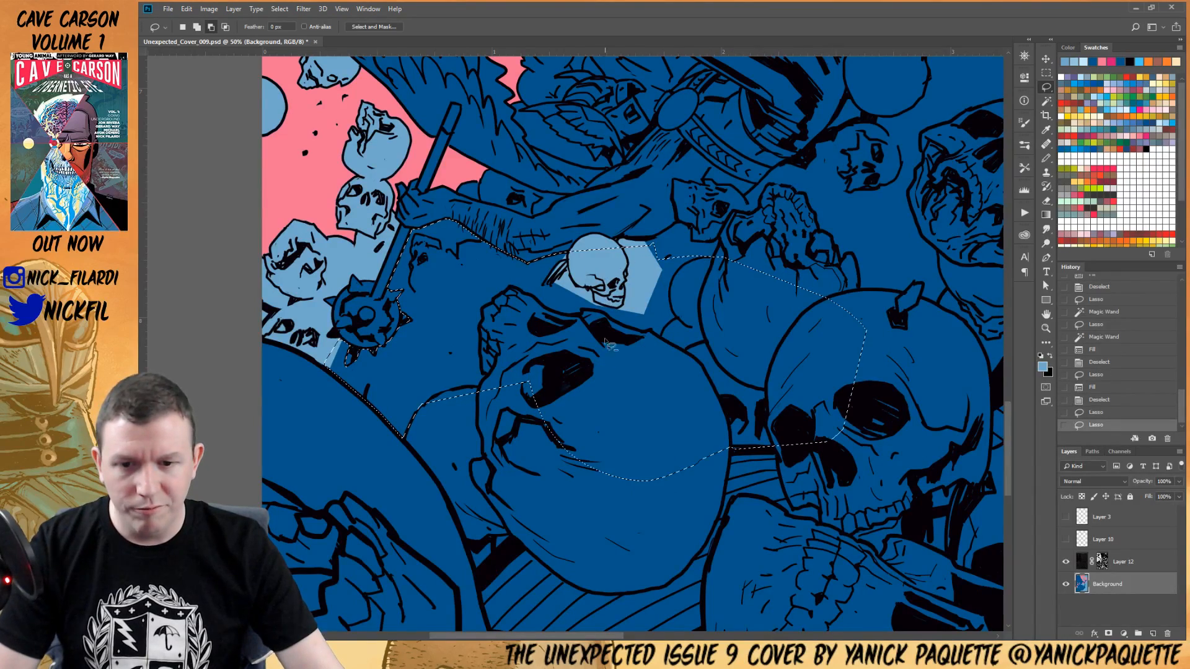
Add the skull at the page's lower edge, beside the large left-edge skull, to the Lasso selection
{"action": "left_click_drag", "start_coordinate": [470, 393], "coordinate": [618, 322]}
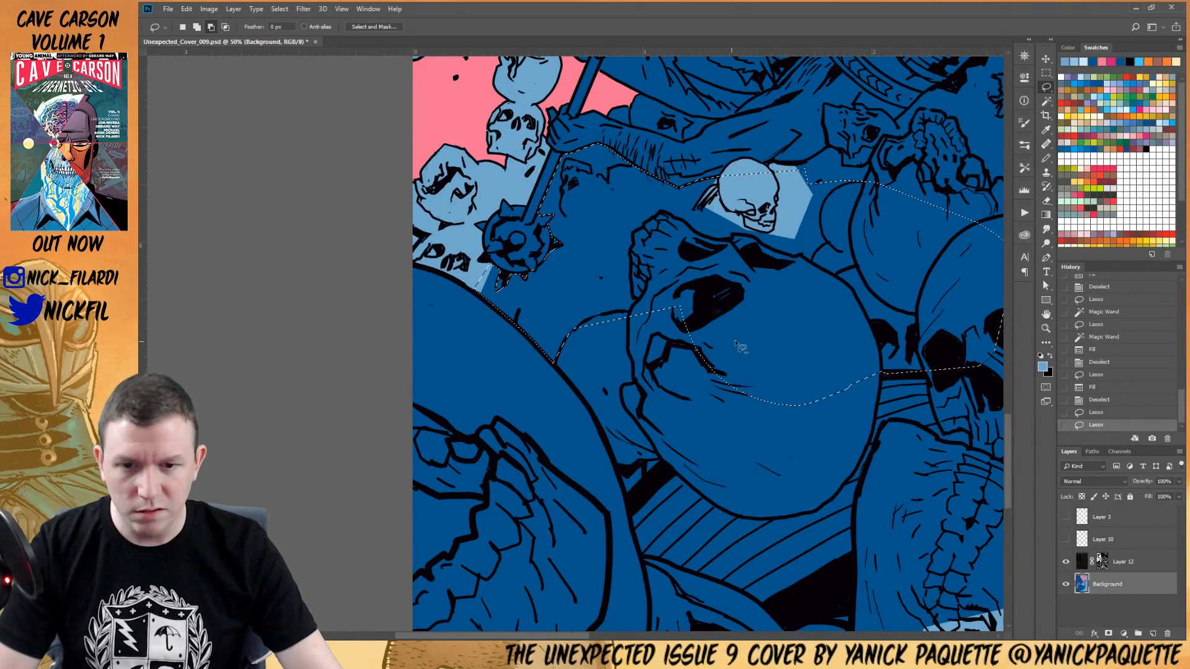
{"action": "left_click_drag", "start_coordinate": [735, 347], "coordinate": [637, 373]}
{"action": "key", "text": "alt+space"}
{"action": "left_click", "coordinate": [515, 379], "text": "alt"}
{"action": "left_click", "coordinate": [514, 379], "text": "alt"}
{"action": "left_click", "coordinate": [515, 378], "text": "alt"}
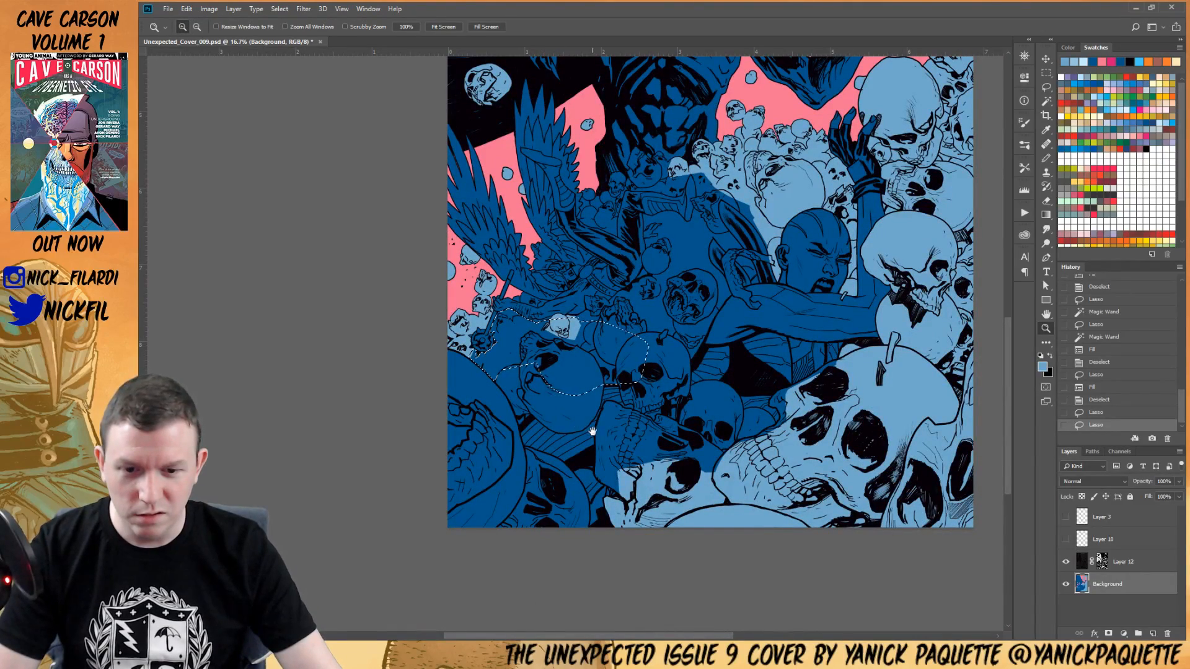
{"action": "left_click", "coordinate": [560, 390]}
{"action": "left_click", "coordinate": [560, 390]}
{"action": "left_click_drag", "start_coordinate": [545, 489], "coordinate": [702, 398]}
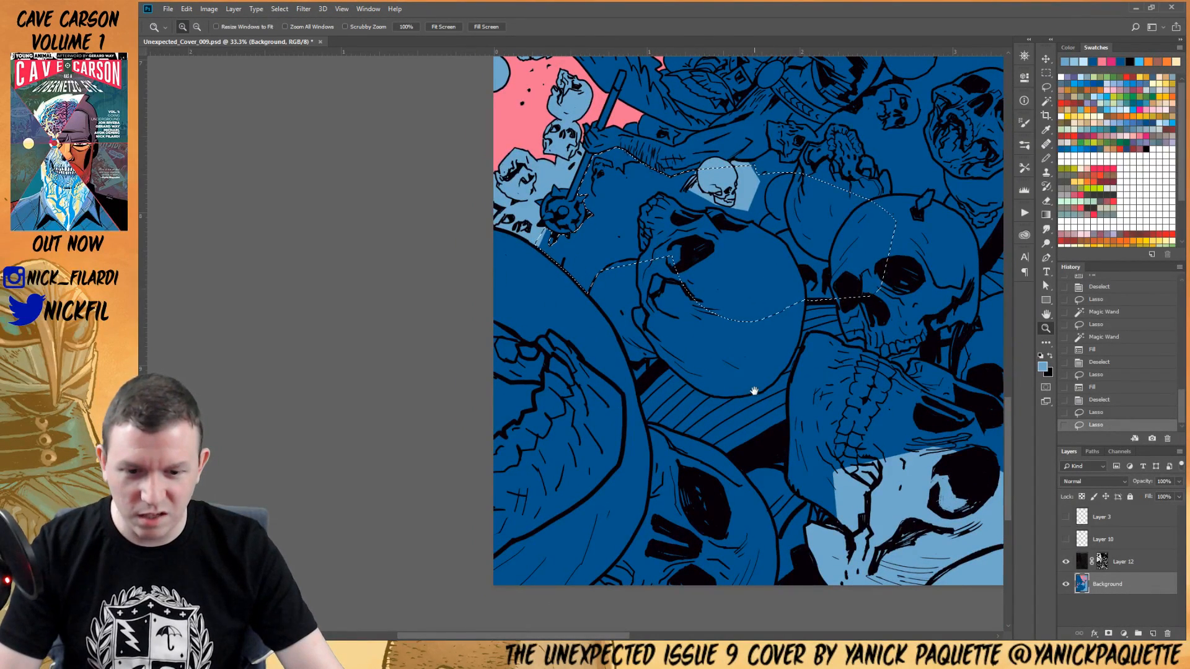
{"action": "key", "text": "l"}
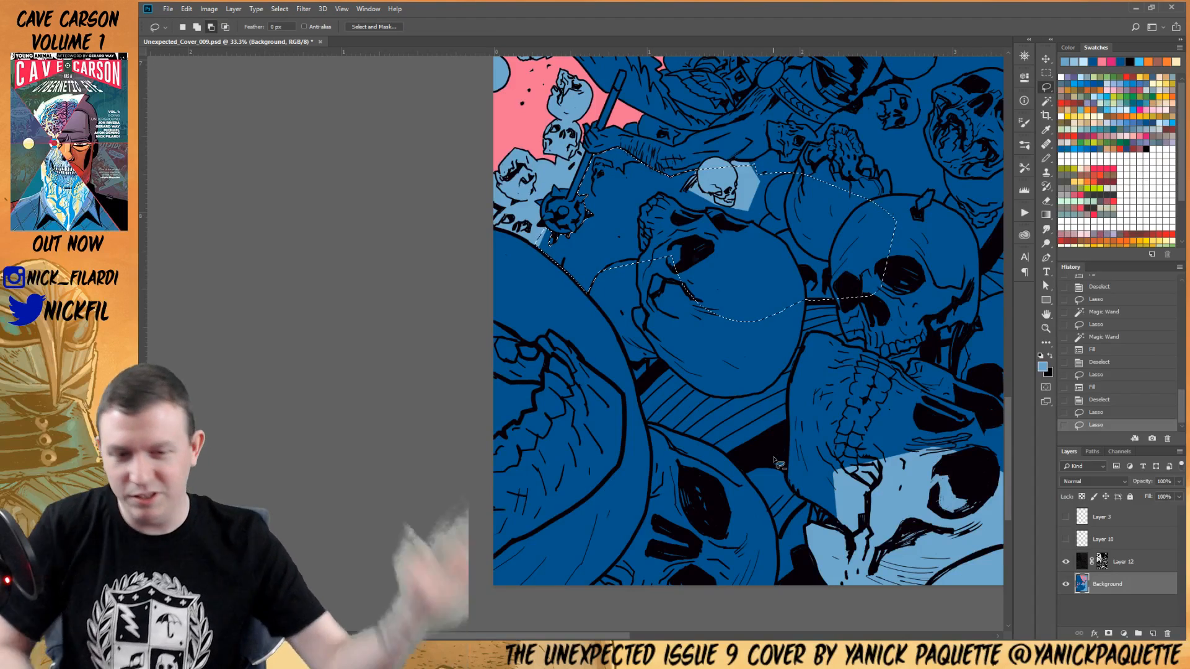
{"action": "left_click", "coordinate": [794, 426], "text": "shift"}
{"action": "mouse_move", "coordinate": [676, 514]}
{"action": "left_mouse_down"}
{"action": "mouse_move", "coordinate": [843, 455]}
{"action": "mouse_move", "coordinate": [736, 447]}
{"action": "left_mouse_up"}
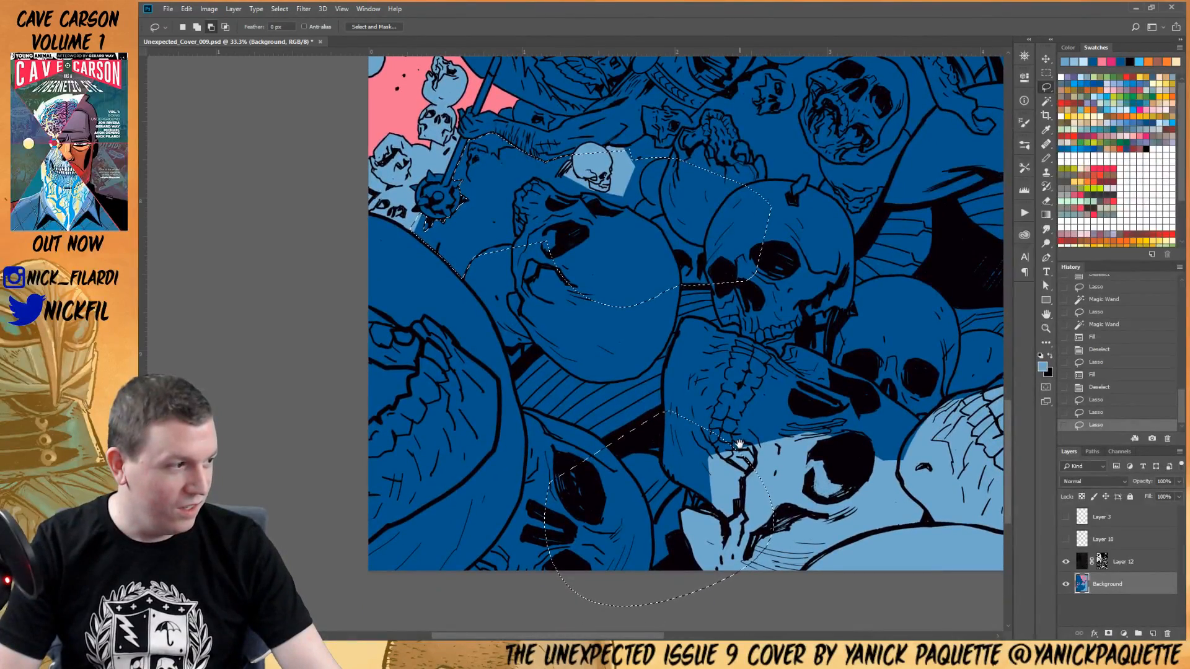
Add the large left-edge skull, the overturned skull and the skulls near the shoulder to the selection, tracing around the striped cloth
{"action": "mouse_move", "coordinate": [632, 425]}
{"action": "left_mouse_down"}
{"action": "mouse_move", "coordinate": [754, 375]}
{"action": "mouse_move", "coordinate": [786, 441]}
{"action": "mouse_move", "coordinate": [756, 454]}
{"action": "mouse_move", "coordinate": [680, 420]}
{"action": "mouse_move", "coordinate": [672, 389]}
{"action": "mouse_move", "coordinate": [753, 328]}
{"action": "mouse_move", "coordinate": [667, 234]}
{"action": "mouse_move", "coordinate": [585, 255]}
{"action": "mouse_move", "coordinate": [520, 218]}
{"action": "mouse_move", "coordinate": [456, 500]}
{"action": "mouse_move", "coordinate": [824, 584]}
{"action": "mouse_move", "coordinate": [848, 513]}
{"action": "left_mouse_up"}
{"action": "mouse_move", "coordinate": [865, 459]}
{"action": "left_mouse_down"}
{"action": "mouse_move", "coordinate": [690, 485]}
{"action": "mouse_move", "coordinate": [698, 526]}
{"action": "left_mouse_up"}
{"action": "mouse_move", "coordinate": [518, 364]}
{"action": "left_mouse_down"}
{"action": "mouse_move", "coordinate": [513, 399]}
{"action": "mouse_move", "coordinate": [588, 469]}
{"action": "mouse_move", "coordinate": [651, 452]}
{"action": "mouse_move", "coordinate": [684, 378]}
{"action": "mouse_move", "coordinate": [676, 351]}
{"action": "mouse_move", "coordinate": [695, 331]}
{"action": "mouse_move", "coordinate": [665, 351]}
{"action": "mouse_move", "coordinate": [680, 401]}
{"action": "mouse_move", "coordinate": [728, 402]}
{"action": "left_mouse_up"}
{"action": "mouse_move", "coordinate": [663, 253]}
{"action": "left_mouse_down"}
{"action": "mouse_move", "coordinate": [820, 288]}
{"action": "mouse_move", "coordinate": [735, 366]}
{"action": "left_mouse_up"}
{"action": "mouse_move", "coordinate": [773, 285]}
{"action": "left_mouse_down"}
{"action": "mouse_move", "coordinate": [718, 375]}
{"action": "mouse_move", "coordinate": [786, 353]}
{"action": "mouse_move", "coordinate": [815, 291]}
{"action": "mouse_move", "coordinate": [802, 298]}
{"action": "mouse_move", "coordinate": [775, 225]}
{"action": "mouse_move", "coordinate": [640, 249]}
{"action": "mouse_move", "coordinate": [573, 344]}
{"action": "mouse_move", "coordinate": [682, 382]}
{"action": "mouse_move", "coordinate": [717, 275]}
{"action": "left_mouse_up"}
{"action": "key", "text": "ctrl+r"}
{"action": "left_click_drag", "start_coordinate": [705, 401], "coordinate": [671, 351]}
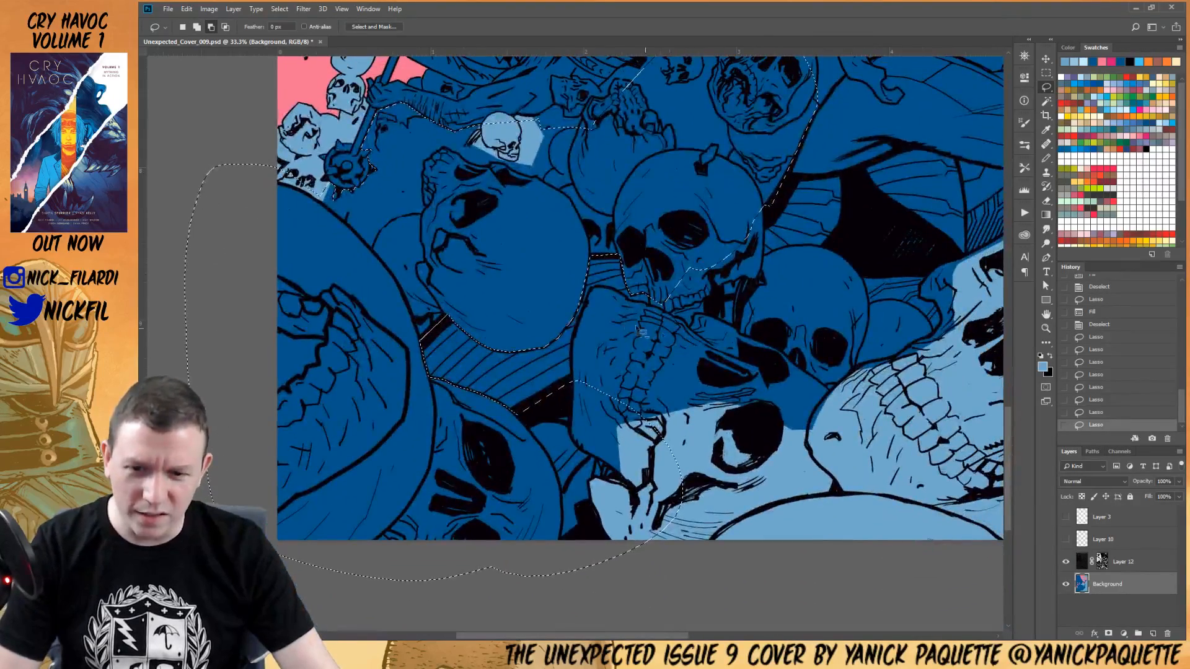
Add the tilted toothed skull and the round skulls next to the giant foreground skull to the Lasso selection
{"action": "mouse_move", "coordinate": [593, 289]}
{"action": "left_mouse_down"}
{"action": "mouse_move", "coordinate": [566, 385]}
{"action": "mouse_move", "coordinate": [577, 434]}
{"action": "mouse_move", "coordinate": [729, 508]}
{"action": "mouse_move", "coordinate": [835, 376]}
{"action": "mouse_move", "coordinate": [766, 298]}
{"action": "mouse_move", "coordinate": [739, 325]}
{"action": "mouse_move", "coordinate": [698, 315]}
{"action": "mouse_move", "coordinate": [689, 328]}
{"action": "mouse_move", "coordinate": [590, 288]}
{"action": "left_mouse_up"}
{"action": "mouse_move", "coordinate": [660, 333]}
{"action": "left_mouse_down"}
{"action": "mouse_move", "coordinate": [740, 360]}
{"action": "mouse_move", "coordinate": [709, 289]}
{"action": "mouse_move", "coordinate": [751, 282]}
{"action": "mouse_move", "coordinate": [753, 309]}
{"action": "mouse_move", "coordinate": [806, 292]}
{"action": "mouse_move", "coordinate": [764, 270]}
{"action": "mouse_move", "coordinate": [765, 203]}
{"action": "left_mouse_up"}
{"action": "left_click_drag", "start_coordinate": [801, 269], "coordinate": [711, 348]}
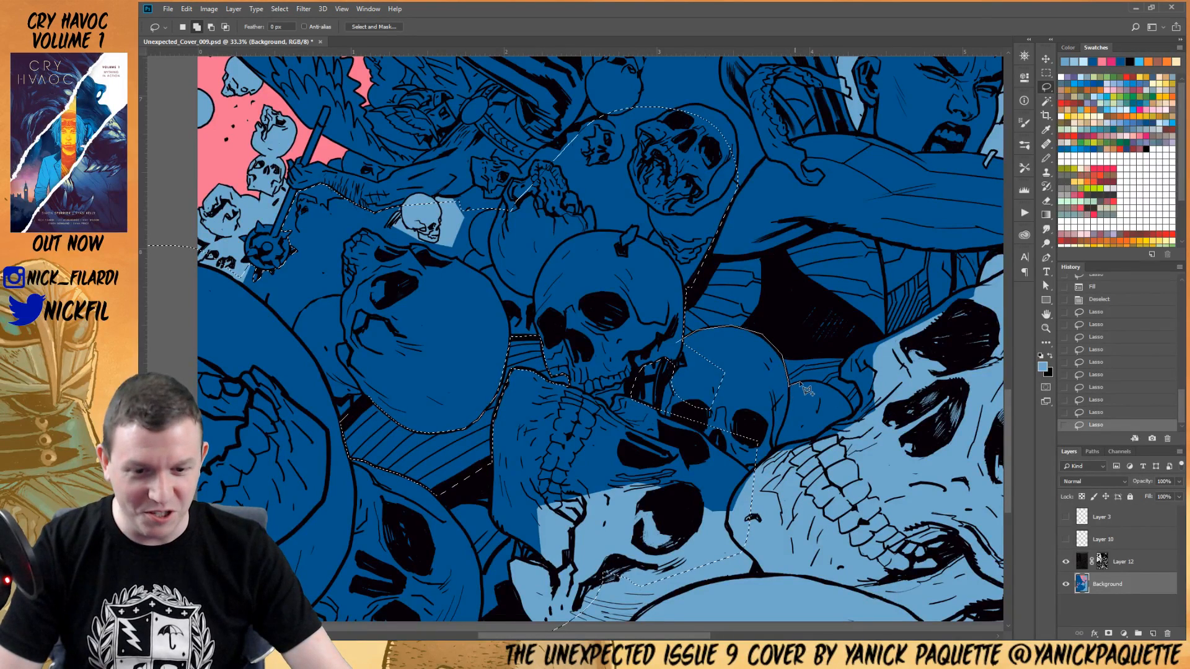
{"action": "left_click_drag", "start_coordinate": [824, 389], "coordinate": [841, 399]}
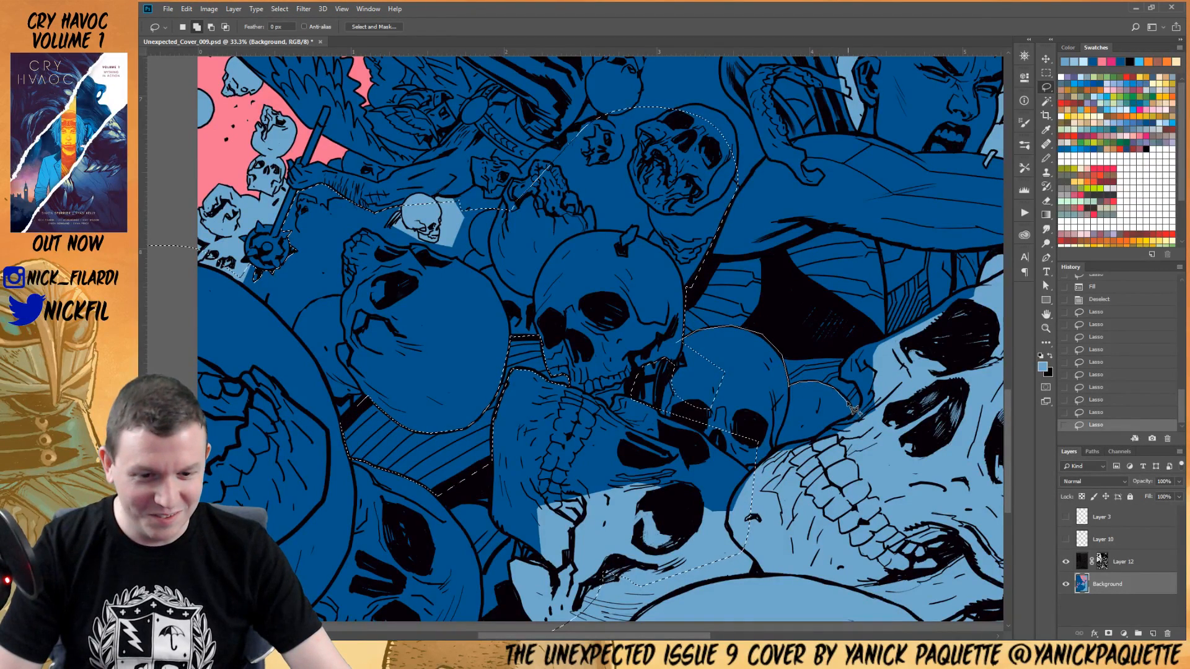
{"action": "mouse_move", "coordinate": [870, 460]}
{"action": "left_mouse_down"}
{"action": "mouse_move", "coordinate": [781, 529]}
{"action": "mouse_move", "coordinate": [663, 546]}
{"action": "mouse_move", "coordinate": [672, 421]}
{"action": "left_mouse_up"}
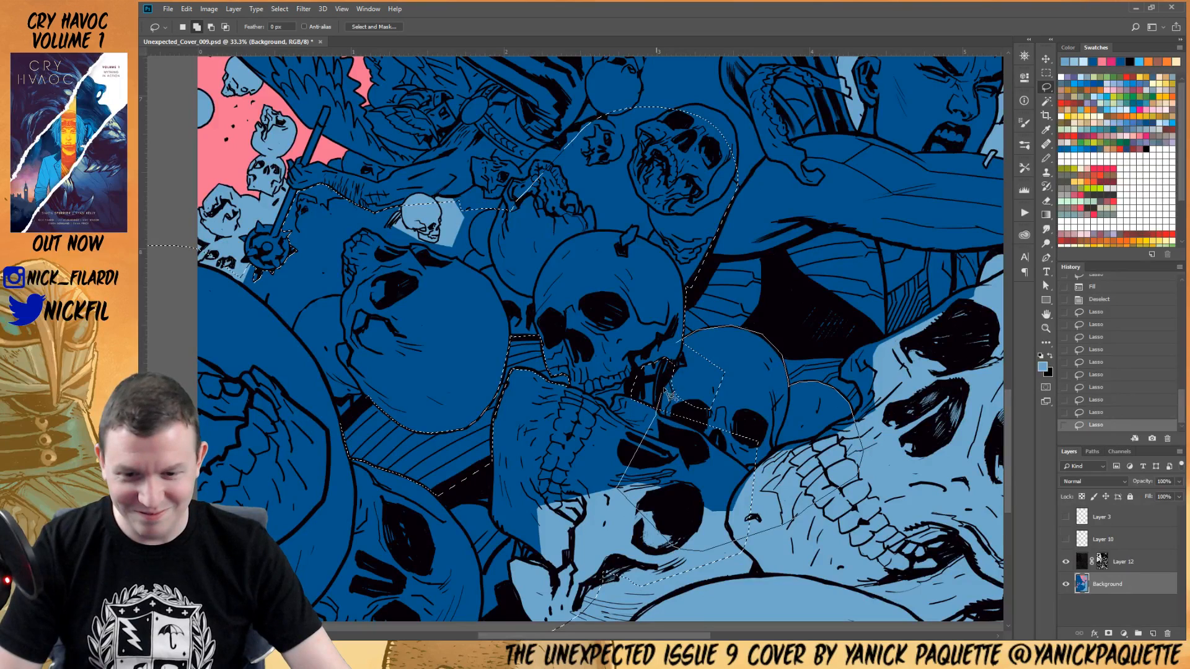
{"action": "mouse_move", "coordinate": [698, 367]}
{"action": "left_mouse_down"}
{"action": "mouse_move", "coordinate": [681, 353]}
{"action": "mouse_move", "coordinate": [661, 425]}
{"action": "mouse_move", "coordinate": [680, 396]}
{"action": "left_mouse_up"}
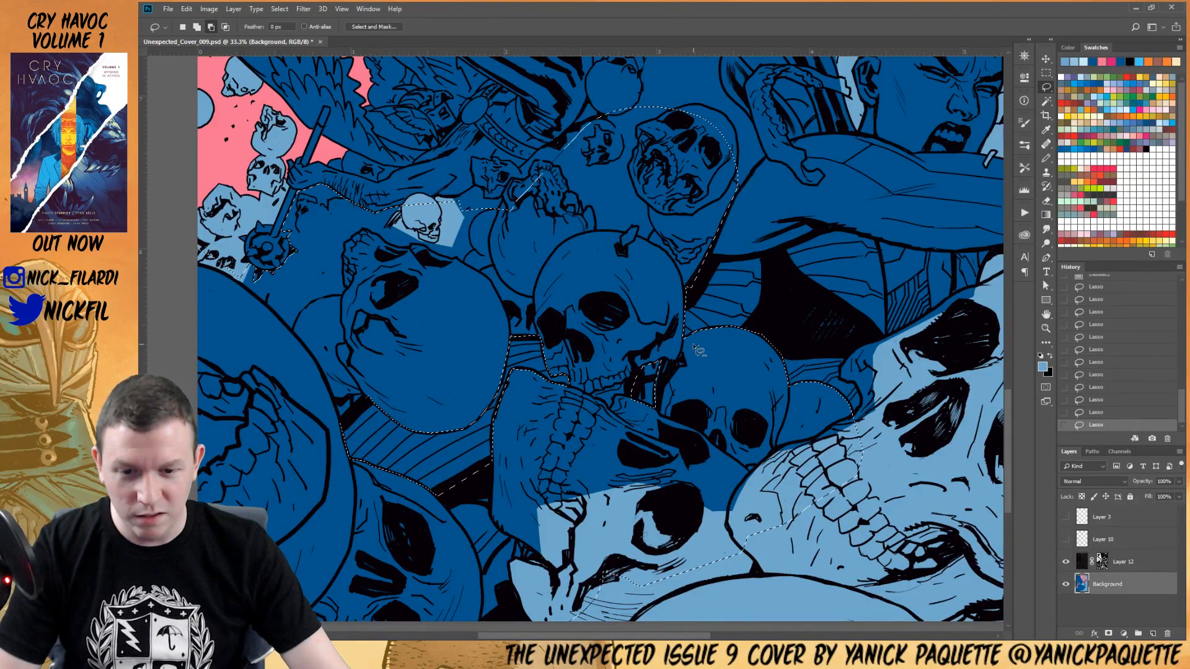
Complete the selection along the giant foreground skull's nose and brow, fill all selected skulls with light blue, and deselect
{"action": "left_click_drag", "start_coordinate": [704, 346], "coordinate": [718, 354]}
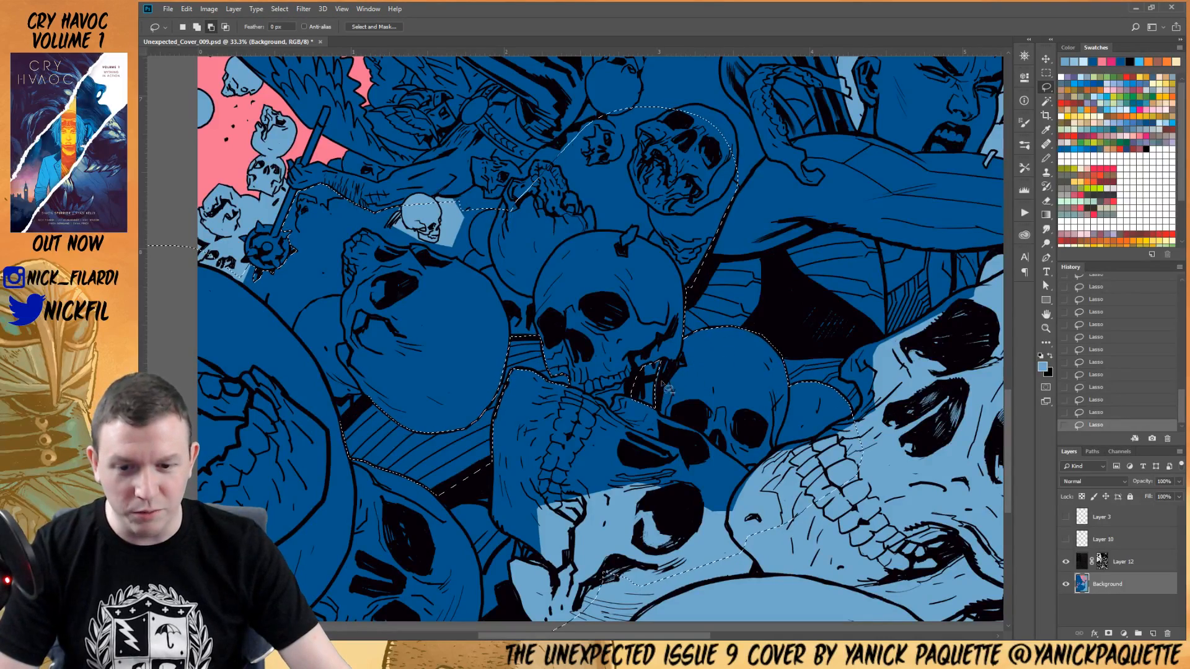
{"action": "mouse_move", "coordinate": [785, 432]}
{"action": "left_mouse_down"}
{"action": "mouse_move", "coordinate": [677, 408]}
{"action": "mouse_move", "coordinate": [653, 415]}
{"action": "left_mouse_up"}
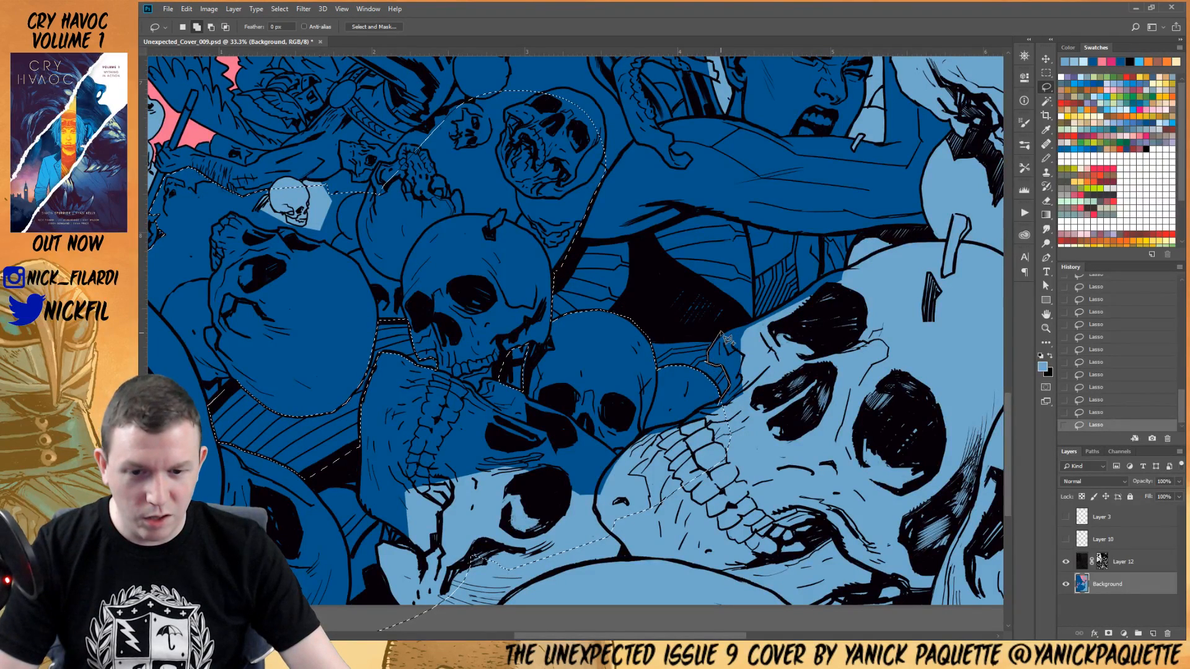
{"action": "mouse_move", "coordinate": [838, 403]}
{"action": "left_mouse_down"}
{"action": "mouse_move", "coordinate": [757, 400]}
{"action": "mouse_move", "coordinate": [779, 393]}
{"action": "left_mouse_up"}
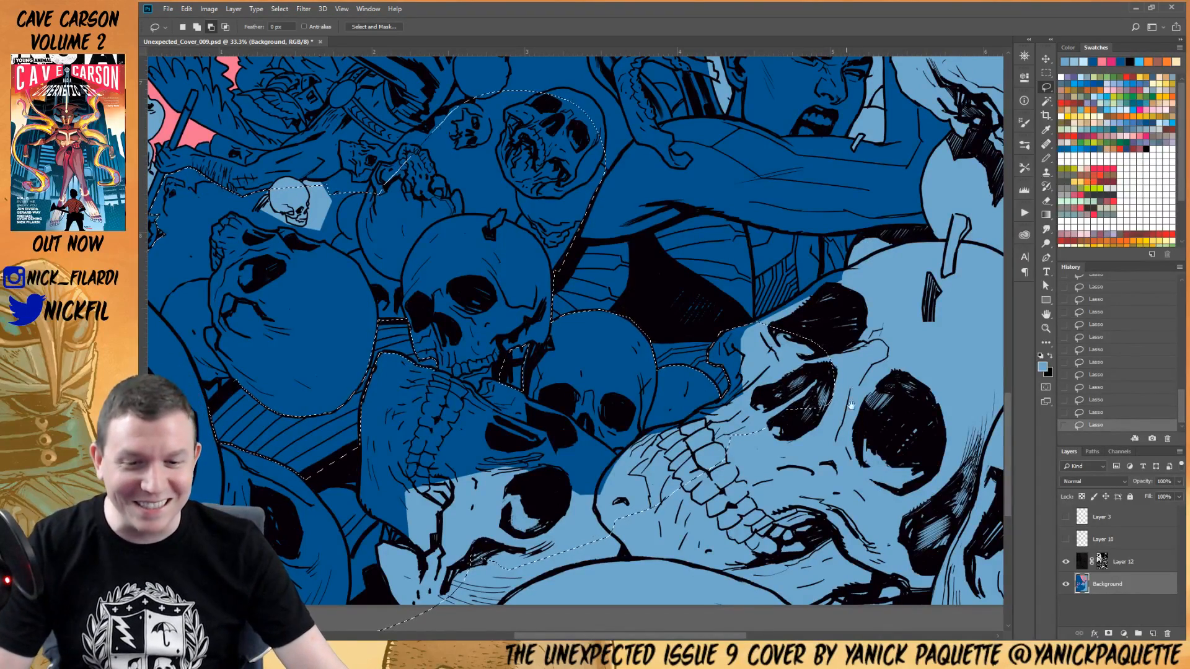
{"action": "left_click_drag", "start_coordinate": [844, 412], "coordinate": [724, 459]}
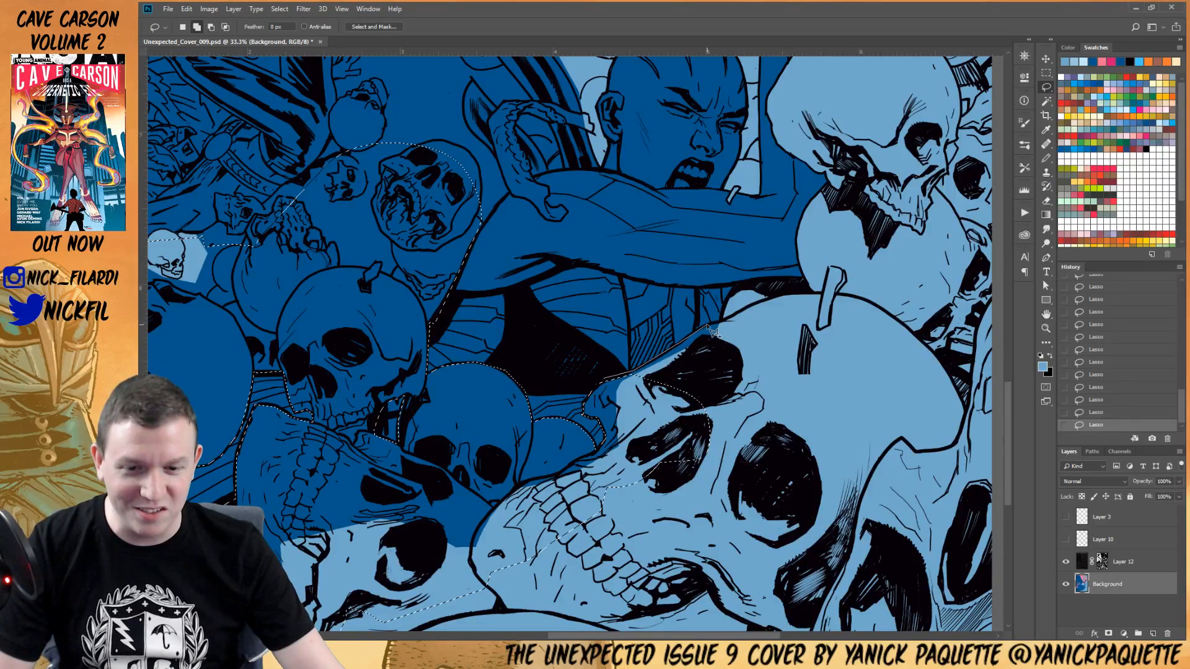
{"action": "mouse_move", "coordinate": [741, 328]}
{"action": "left_mouse_down"}
{"action": "mouse_move", "coordinate": [737, 418]}
{"action": "mouse_move", "coordinate": [634, 414]}
{"action": "mouse_move", "coordinate": [596, 399]}
{"action": "left_mouse_up"}
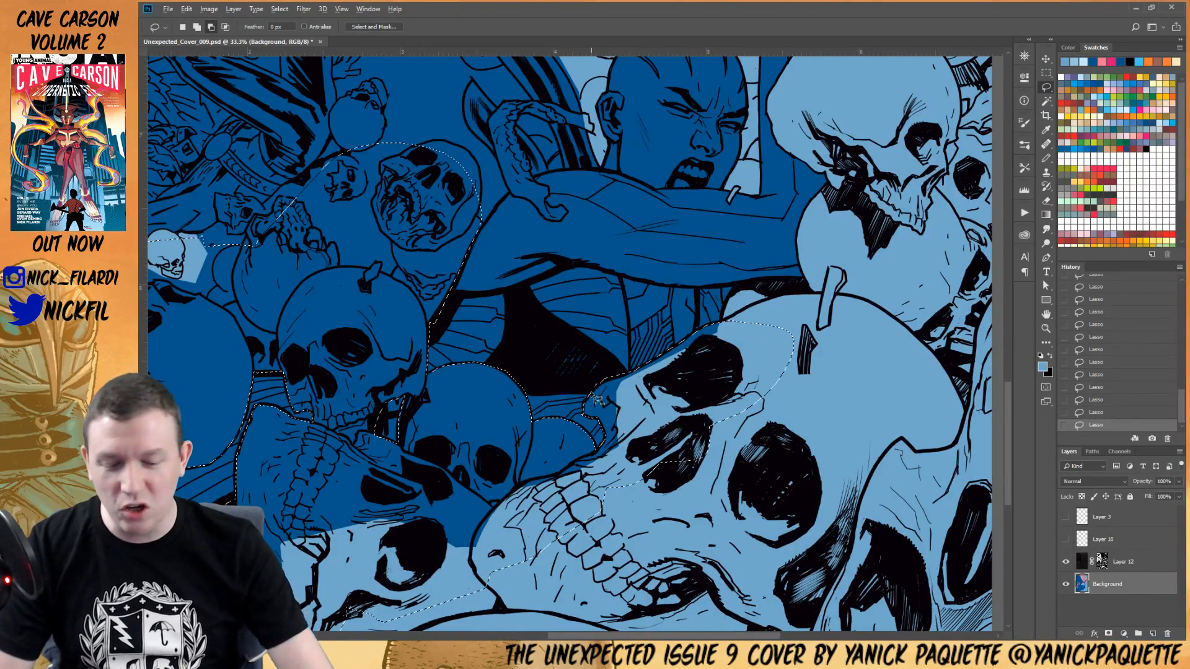
{"action": "key", "text": "alt+BackSpace"}
{"action": "key", "text": "ctrl+d"}
Lasso the curved jawbone above the bald figure's shoulder, fill it with light blue, and deselect
{"action": "key", "text": "z"}
{"action": "left_click", "coordinate": [653, 406], "text": "alt"}
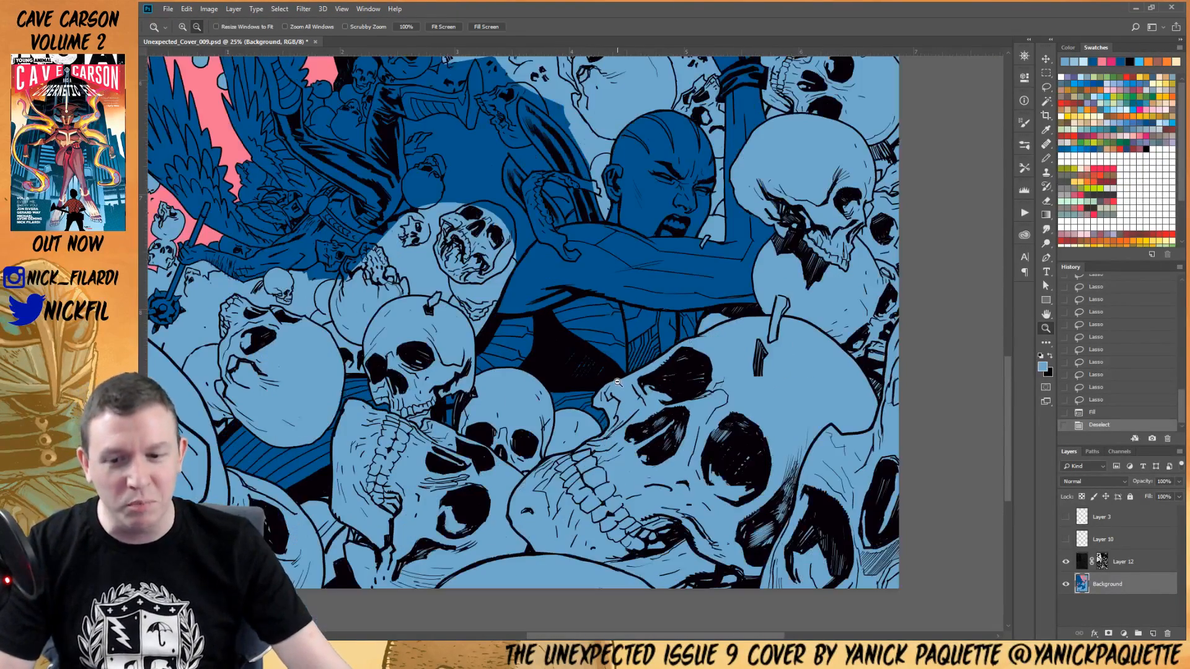
{"action": "left_click", "coordinate": [652, 406], "text": "alt"}
{"action": "left_click_drag", "start_coordinate": [608, 312], "coordinate": [729, 440]}
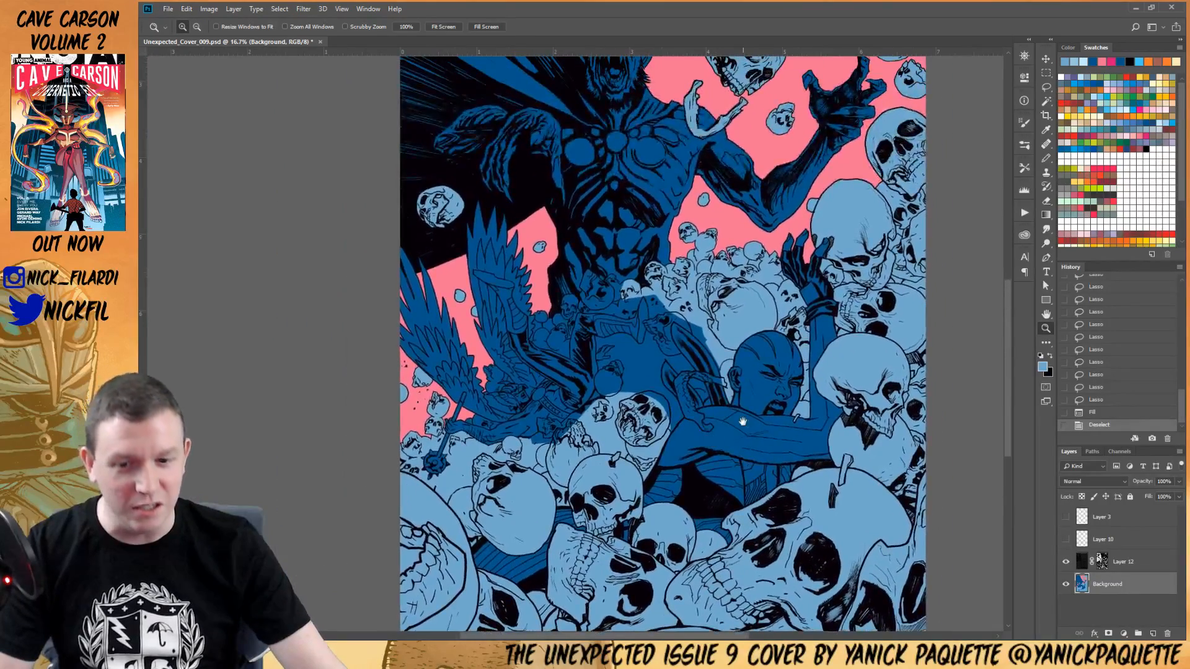
{"action": "left_click", "coordinate": [674, 342]}
{"action": "left_click", "coordinate": [673, 342]}
{"action": "left_click", "coordinate": [674, 342]}
{"action": "key", "text": "l"}
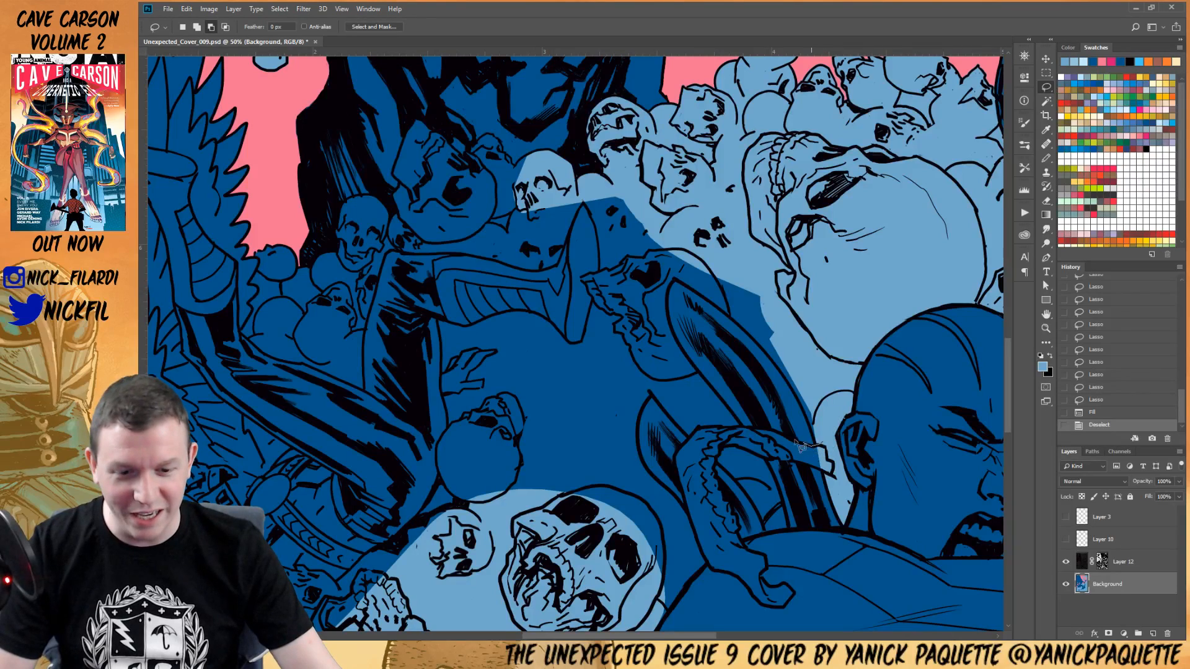
{"action": "mouse_move", "coordinate": [777, 433]}
{"action": "left_mouse_down"}
{"action": "mouse_move", "coordinate": [738, 429]}
{"action": "mouse_move", "coordinate": [682, 399]}
{"action": "mouse_move", "coordinate": [692, 434]}
{"action": "mouse_move", "coordinate": [669, 462]}
{"action": "mouse_move", "coordinate": [690, 524]}
{"action": "mouse_move", "coordinate": [672, 570]}
{"action": "mouse_move", "coordinate": [742, 543]}
{"action": "left_mouse_up"}
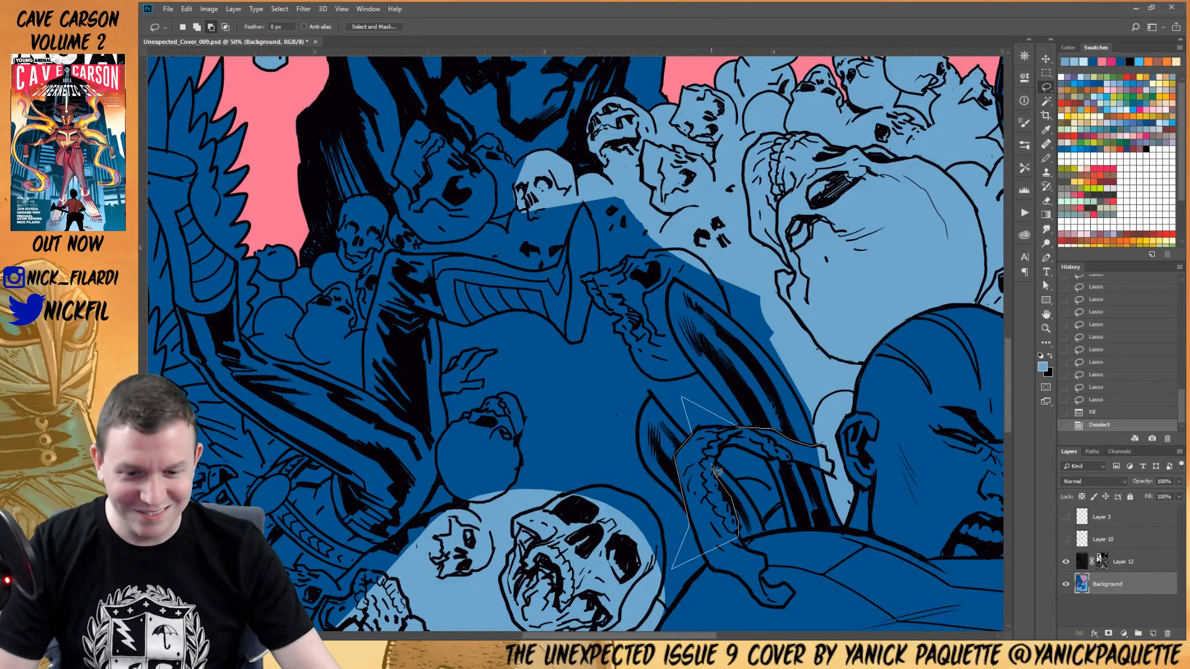
{"action": "left_click_drag", "start_coordinate": [755, 466], "coordinate": [838, 461]}
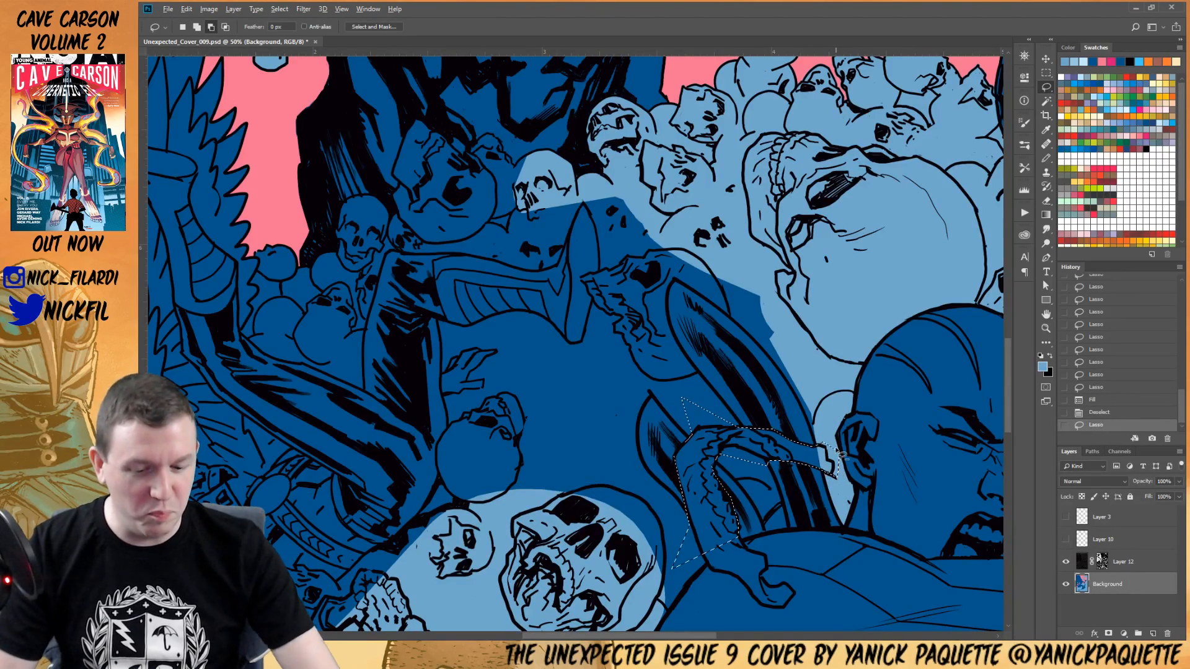
{"action": "key", "text": "alt+BackSpace"}
{"action": "key", "text": "ctrl+d"}
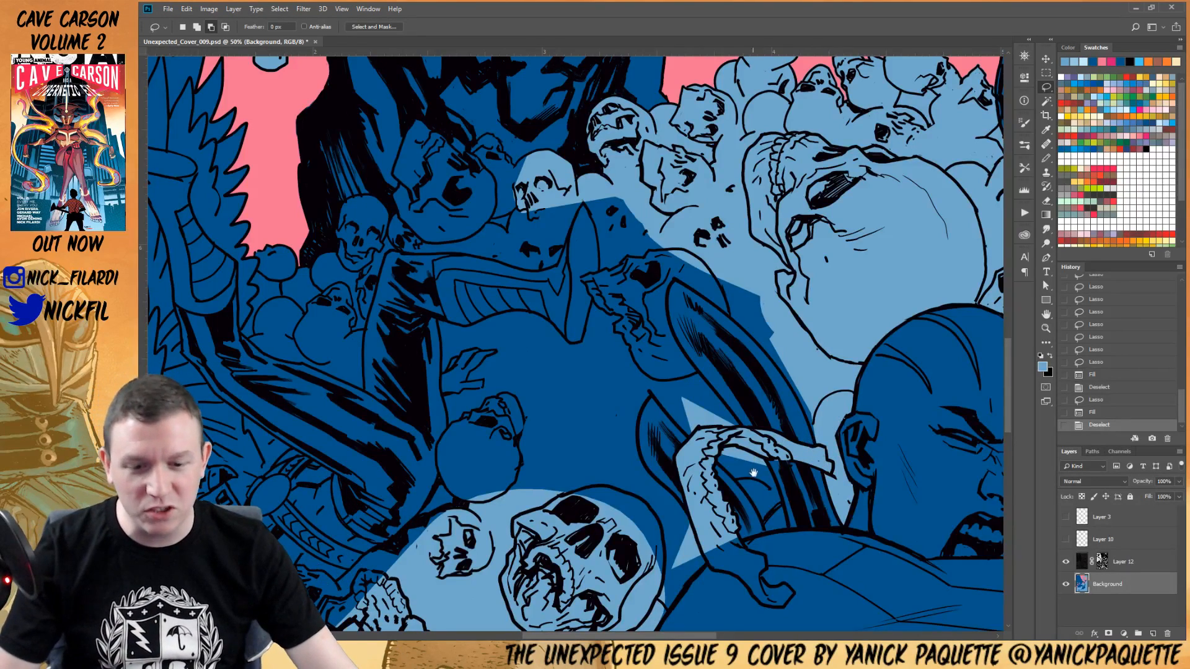
Lasso the gap enclosed by the curved jawbone and the dark bands, fill it with light blue, and deselect
{"action": "scroll", "coordinate": [803, 439], "scroll_direction": "down", "scroll_amount": 2}
{"action": "mouse_move", "coordinate": [780, 389]}
{"action": "left_mouse_down"}
{"action": "mouse_move", "coordinate": [797, 433]}
{"action": "mouse_move", "coordinate": [776, 454]}
{"action": "mouse_move", "coordinate": [720, 389]}
{"action": "left_mouse_up"}
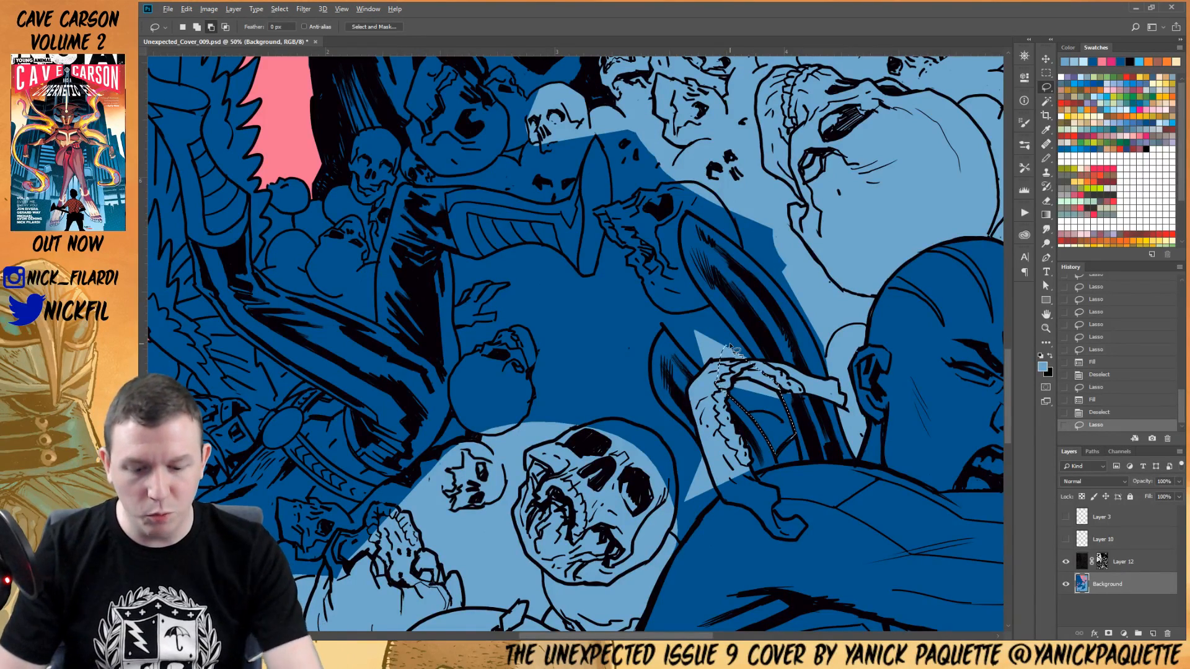
{"action": "key", "text": "alt+BackSpace"}
{"action": "key", "text": "ctrl+d"}
Lasso the jawbone's lower end and the area above the broken-faced skull, fill both with light blue, and deselect
{"action": "left_click_drag", "start_coordinate": [672, 414], "coordinate": [742, 374]}
{"action": "mouse_move", "coordinate": [579, 383]}
{"action": "left_mouse_down"}
{"action": "mouse_move", "coordinate": [695, 352]}
{"action": "mouse_move", "coordinate": [784, 422]}
{"action": "mouse_move", "coordinate": [792, 452]}
{"action": "mouse_move", "coordinate": [742, 514]}
{"action": "mouse_move", "coordinate": [696, 526]}
{"action": "mouse_move", "coordinate": [731, 469]}
{"action": "left_mouse_up"}
{"action": "mouse_move", "coordinate": [779, 435]}
{"action": "left_mouse_down"}
{"action": "mouse_move", "coordinate": [792, 465]}
{"action": "mouse_move", "coordinate": [840, 496]}
{"action": "mouse_move", "coordinate": [805, 421]}
{"action": "left_mouse_up"}
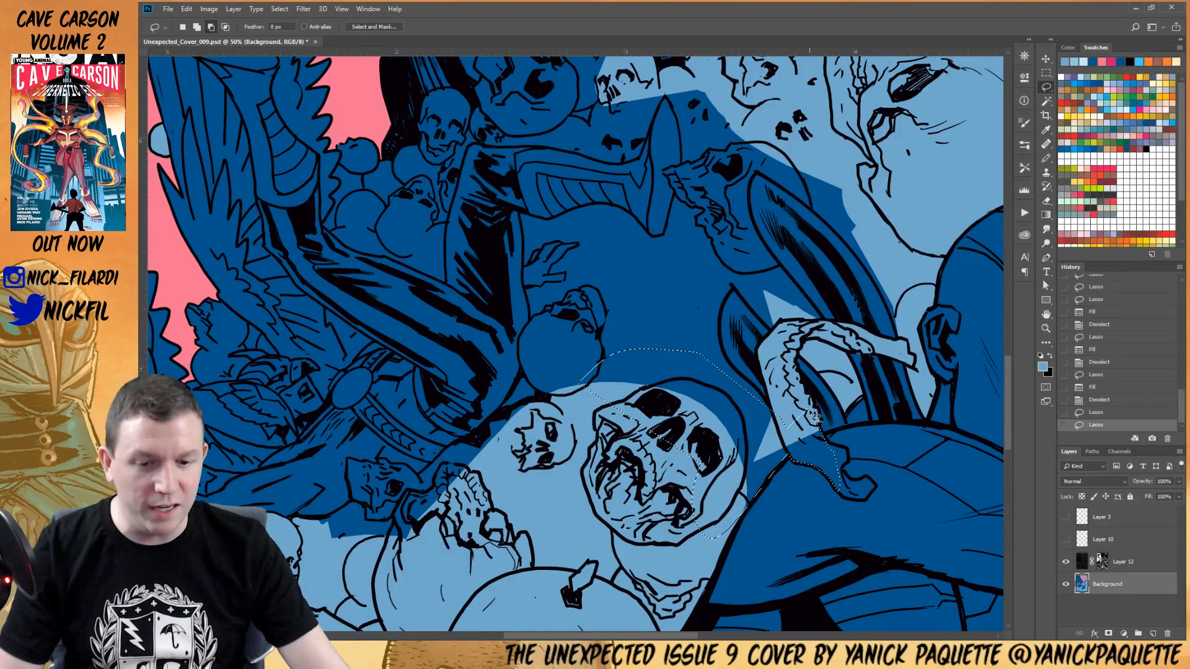
{"action": "key", "text": "alt+BackSpace"}
{"action": "key", "text": "ctrl+d"}
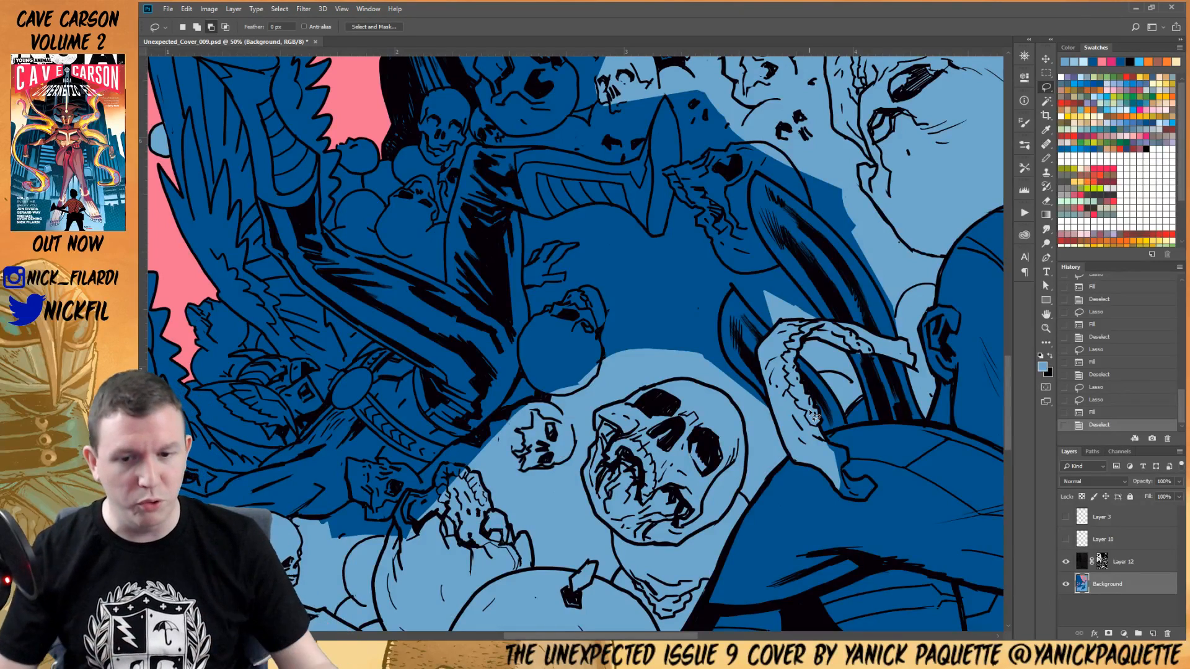
Lasso the skull and open area around the pointed dark bands, leaving the bands out, fill with light blue, and deselect
{"action": "mouse_move", "coordinate": [653, 350]}
{"action": "left_mouse_down"}
{"action": "mouse_move", "coordinate": [659, 377]}
{"action": "mouse_move", "coordinate": [647, 382]}
{"action": "left_mouse_up"}
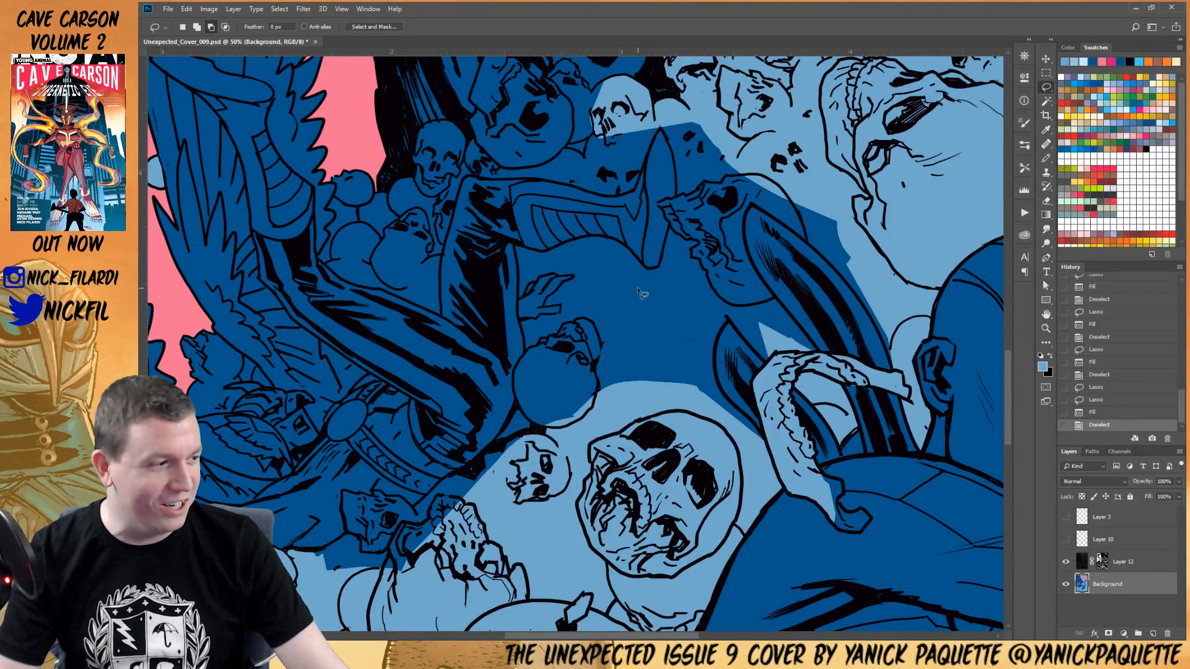
{"action": "left_click_drag", "start_coordinate": [661, 328], "coordinate": [700, 338]}
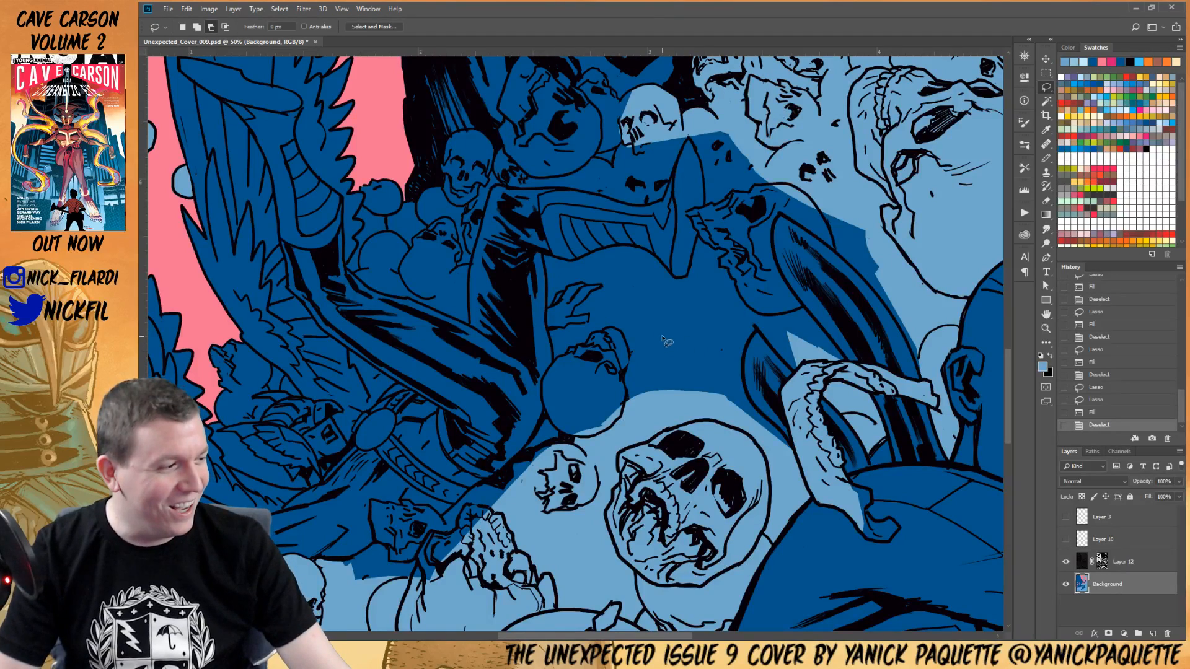
{"action": "mouse_move", "coordinate": [756, 326]}
{"action": "left_mouse_down"}
{"action": "mouse_move", "coordinate": [748, 401]}
{"action": "mouse_move", "coordinate": [806, 464]}
{"action": "mouse_move", "coordinate": [768, 481]}
{"action": "mouse_move", "coordinate": [659, 429]}
{"action": "mouse_move", "coordinate": [655, 324]}
{"action": "mouse_move", "coordinate": [748, 289]}
{"action": "mouse_move", "coordinate": [786, 307]}
{"action": "mouse_move", "coordinate": [826, 373]}
{"action": "mouse_move", "coordinate": [803, 383]}
{"action": "mouse_move", "coordinate": [760, 332]}
{"action": "left_mouse_up"}
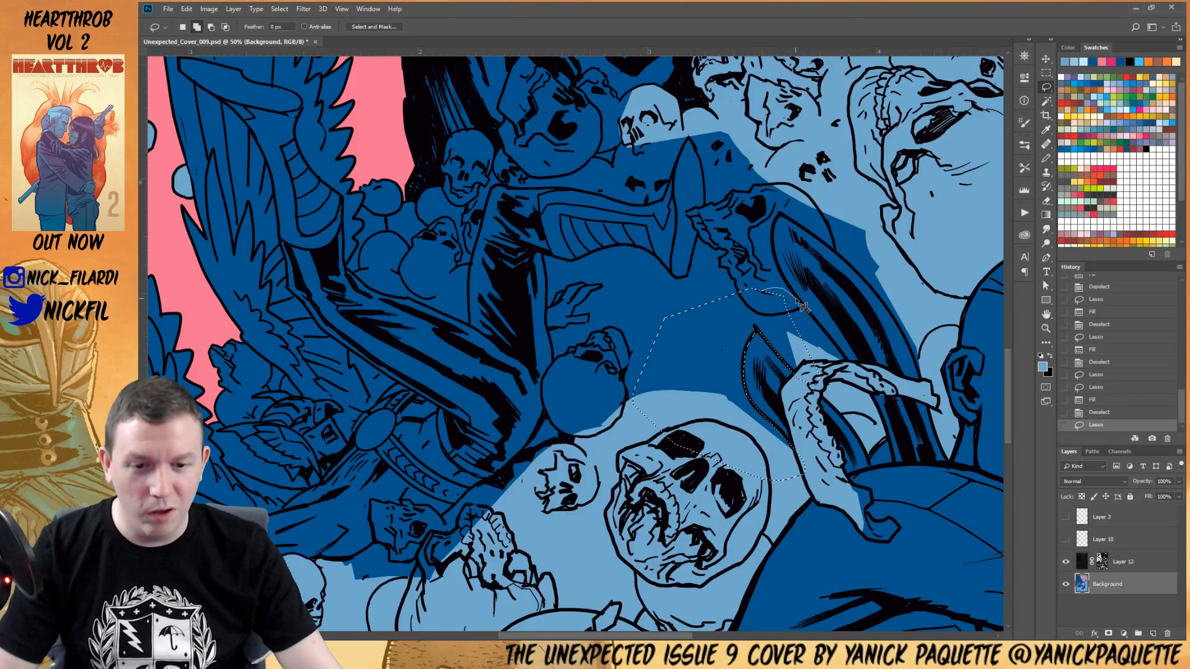
{"action": "mouse_move", "coordinate": [838, 347]}
{"action": "left_mouse_down"}
{"action": "mouse_move", "coordinate": [853, 372]}
{"action": "mouse_move", "coordinate": [828, 381]}
{"action": "mouse_move", "coordinate": [805, 370]}
{"action": "left_mouse_up"}
{"action": "mouse_move", "coordinate": [761, 273]}
{"action": "left_mouse_down"}
{"action": "mouse_move", "coordinate": [813, 345]}
{"action": "mouse_move", "coordinate": [788, 283]}
{"action": "mouse_move", "coordinate": [799, 258]}
{"action": "mouse_move", "coordinate": [868, 310]}
{"action": "mouse_move", "coordinate": [948, 436]}
{"action": "mouse_move", "coordinate": [939, 364]}
{"action": "mouse_move", "coordinate": [899, 263]}
{"action": "mouse_move", "coordinate": [849, 214]}
{"action": "mouse_move", "coordinate": [761, 195]}
{"action": "mouse_move", "coordinate": [721, 350]}
{"action": "left_mouse_up"}
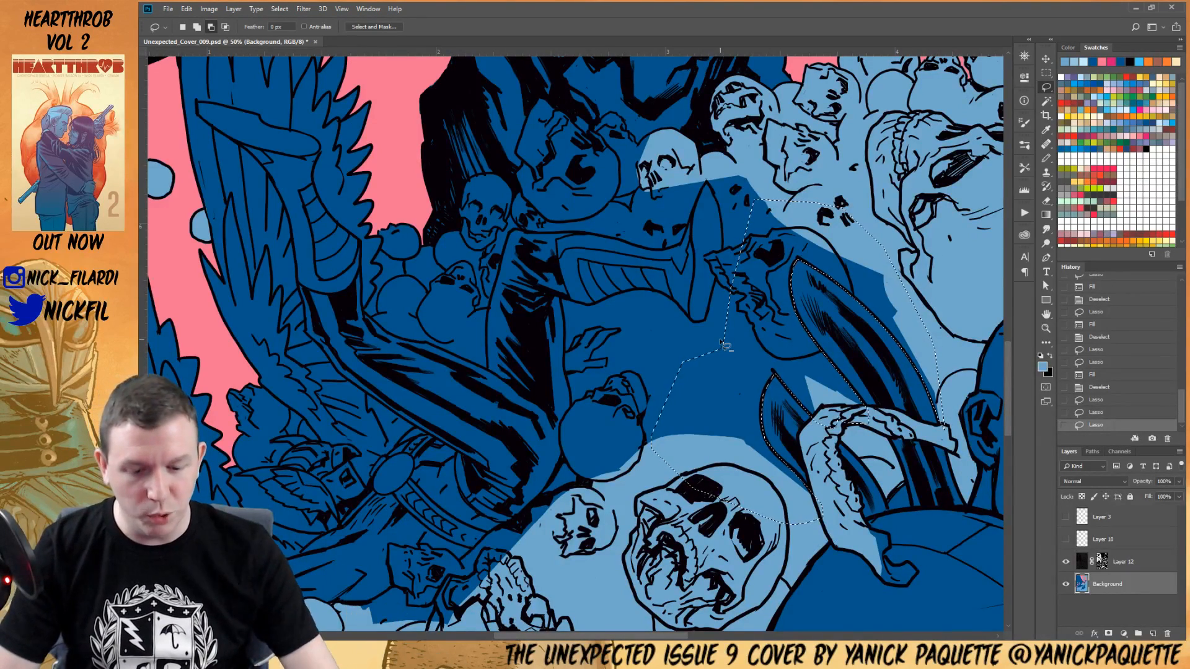
{"action": "key", "text": "alt+BackSpace"}
{"action": "key", "text": "ctrl+d"}
Lasso the round skull below the bent leg and the open area down to the small skulls, fill with light blue, and deselect
{"action": "left_click_drag", "start_coordinate": [664, 347], "coordinate": [736, 331]}
{"action": "mouse_move", "coordinate": [804, 300]}
{"action": "left_mouse_down"}
{"action": "mouse_move", "coordinate": [678, 357]}
{"action": "mouse_move", "coordinate": [631, 409]}
{"action": "mouse_move", "coordinate": [644, 457]}
{"action": "mouse_move", "coordinate": [750, 482]}
{"action": "mouse_move", "coordinate": [758, 385]}
{"action": "left_mouse_up"}
{"action": "mouse_move", "coordinate": [806, 316]}
{"action": "left_mouse_down"}
{"action": "mouse_move", "coordinate": [755, 375]}
{"action": "mouse_move", "coordinate": [813, 305]}
{"action": "mouse_move", "coordinate": [770, 312]}
{"action": "left_mouse_up"}
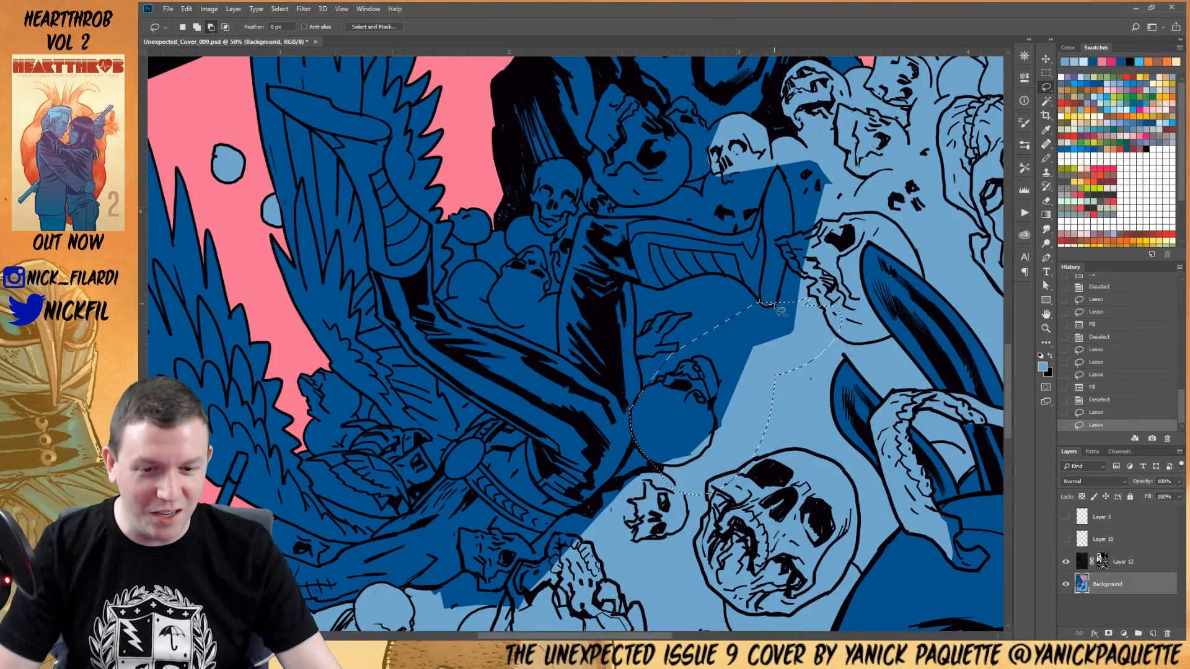
{"action": "mouse_move", "coordinate": [705, 265]}
{"action": "left_mouse_down"}
{"action": "mouse_move", "coordinate": [774, 232]}
{"action": "mouse_move", "coordinate": [772, 217]}
{"action": "left_mouse_up"}
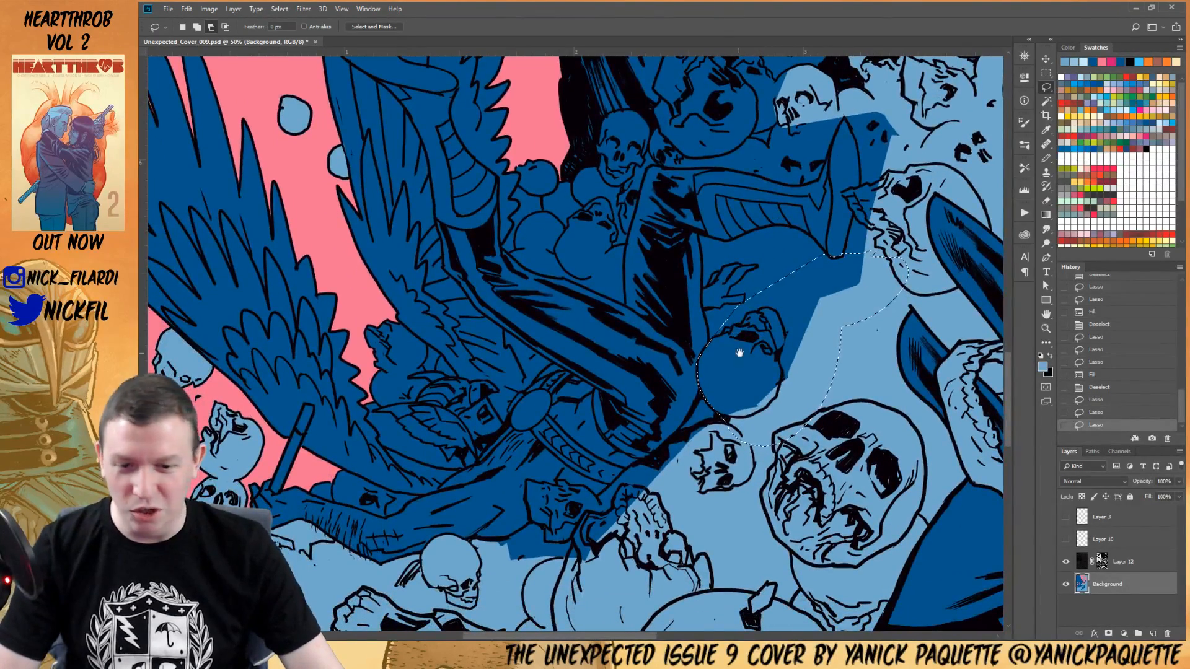
{"action": "left_click_drag", "start_coordinate": [738, 357], "coordinate": [763, 279]}
{"action": "left_click", "coordinate": [724, 311], "text": "shift"}
{"action": "mouse_move", "coordinate": [713, 351]}
{"action": "left_mouse_down"}
{"action": "mouse_move", "coordinate": [615, 421]}
{"action": "mouse_move", "coordinate": [601, 468]}
{"action": "mouse_move", "coordinate": [766, 349]}
{"action": "left_mouse_up"}
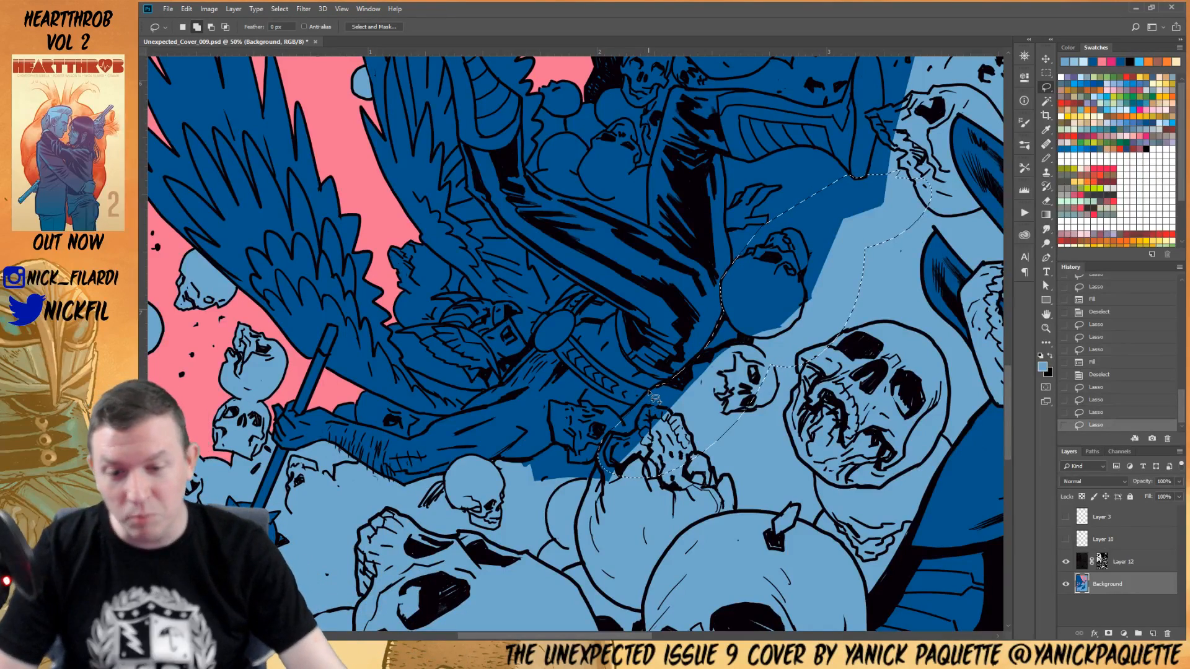
{"action": "mouse_move", "coordinate": [625, 426]}
{"action": "left_mouse_down"}
{"action": "mouse_move", "coordinate": [741, 422]}
{"action": "mouse_move", "coordinate": [713, 403]}
{"action": "mouse_move", "coordinate": [657, 403]}
{"action": "mouse_move", "coordinate": [663, 447]}
{"action": "mouse_move", "coordinate": [611, 464]}
{"action": "mouse_move", "coordinate": [728, 420]}
{"action": "mouse_move", "coordinate": [773, 438]}
{"action": "left_mouse_up"}
{"action": "key", "text": "alt+BackSpace"}
{"action": "key", "text": "ctrl+d"}
Lasso the skull between the lower wing and the forearm, subtract the pink background with the Magic Wand, fill with light blue, and deselect
{"action": "left_click_drag", "start_coordinate": [813, 383], "coordinate": [711, 423]}
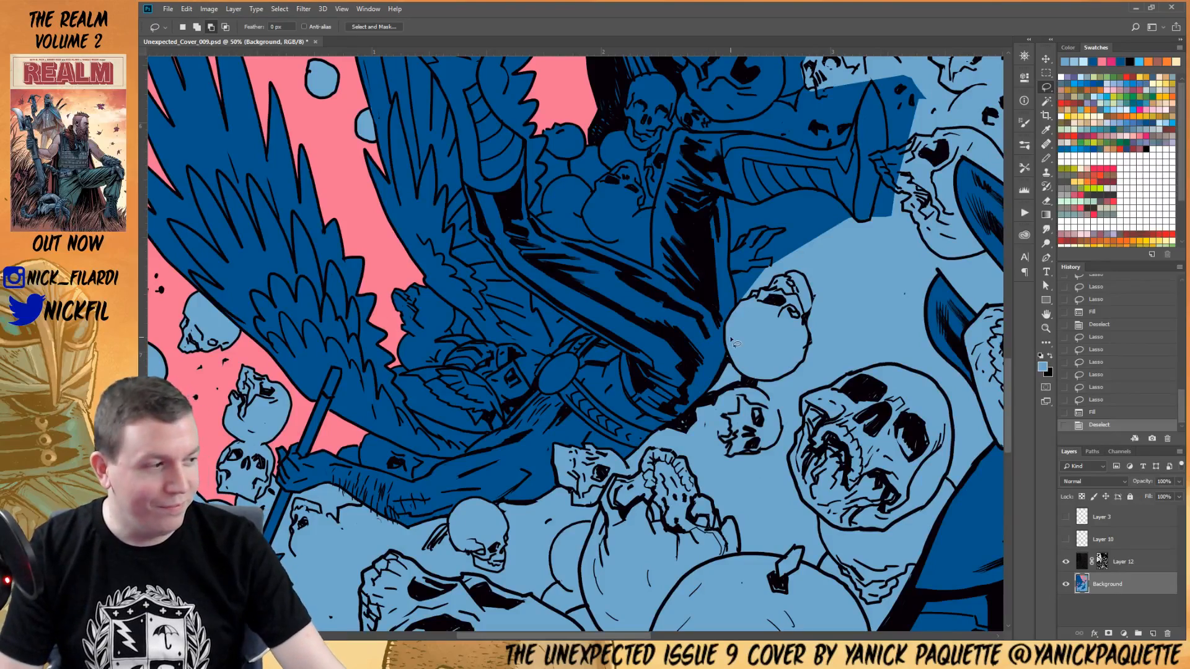
{"action": "left_click_drag", "start_coordinate": [611, 387], "coordinate": [772, 298]}
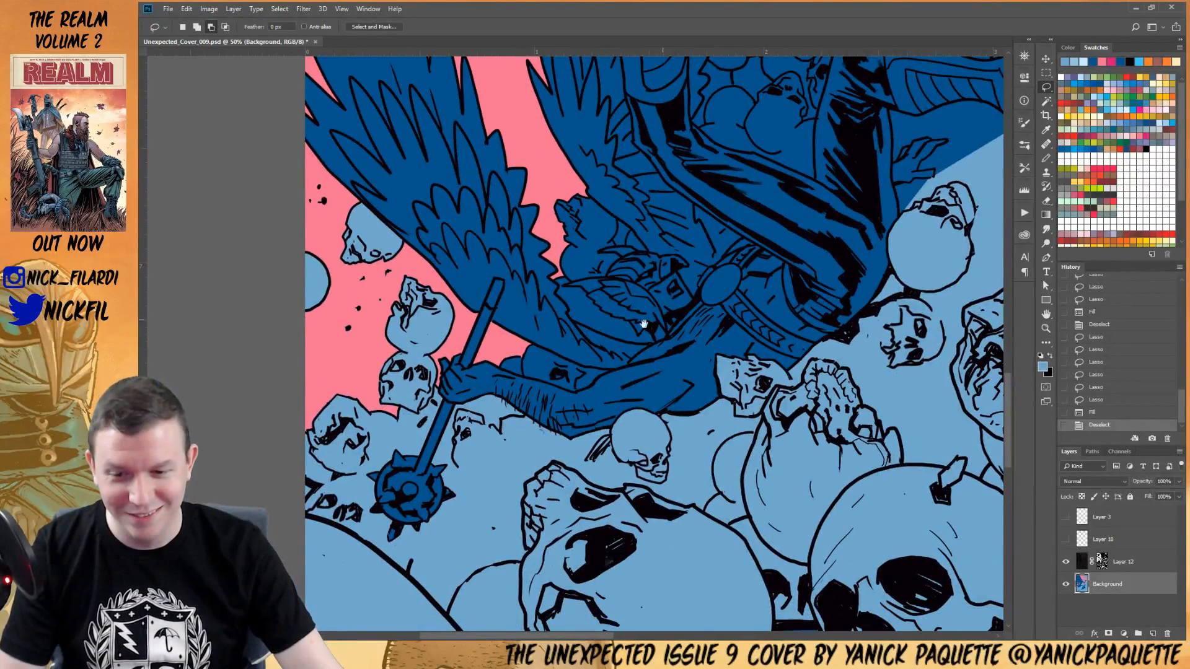
{"action": "mouse_move", "coordinate": [503, 342]}
{"action": "left_mouse_down"}
{"action": "mouse_move", "coordinate": [614, 371]}
{"action": "mouse_move", "coordinate": [573, 393]}
{"action": "mouse_move", "coordinate": [514, 381]}
{"action": "mouse_move", "coordinate": [498, 372]}
{"action": "mouse_move", "coordinate": [519, 348]}
{"action": "left_mouse_up"}
{"action": "key", "text": "w"}
{"action": "left_click", "coordinate": [516, 349], "text": "alt"}
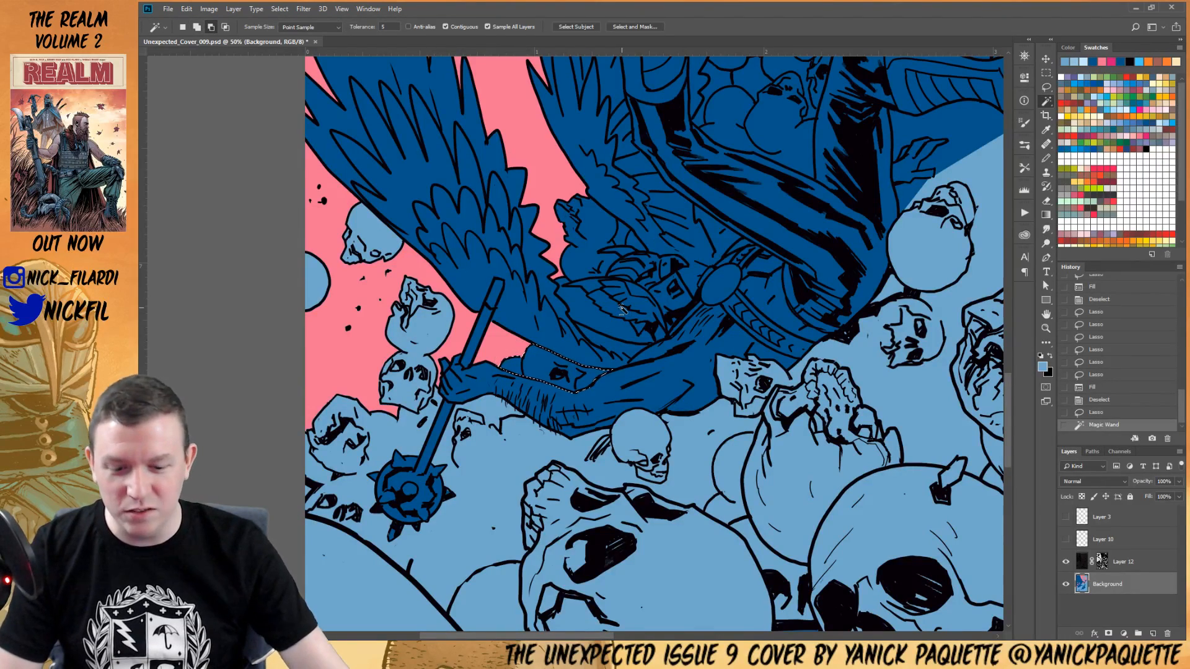
{"action": "key", "text": "alt+BackSpace"}
{"action": "key", "text": "ctrl+d"}
Touch up the lower tip of the curved jawbone in light blue with the Pencil
{"action": "key", "text": "z"}
{"action": "left_click", "coordinate": [629, 305], "text": "alt"}
{"action": "left_click", "coordinate": [635, 304], "text": "alt"}
{"action": "left_click", "coordinate": [635, 305], "text": "alt"}
{"action": "left_click_drag", "start_coordinate": [804, 278], "coordinate": [636, 370]}
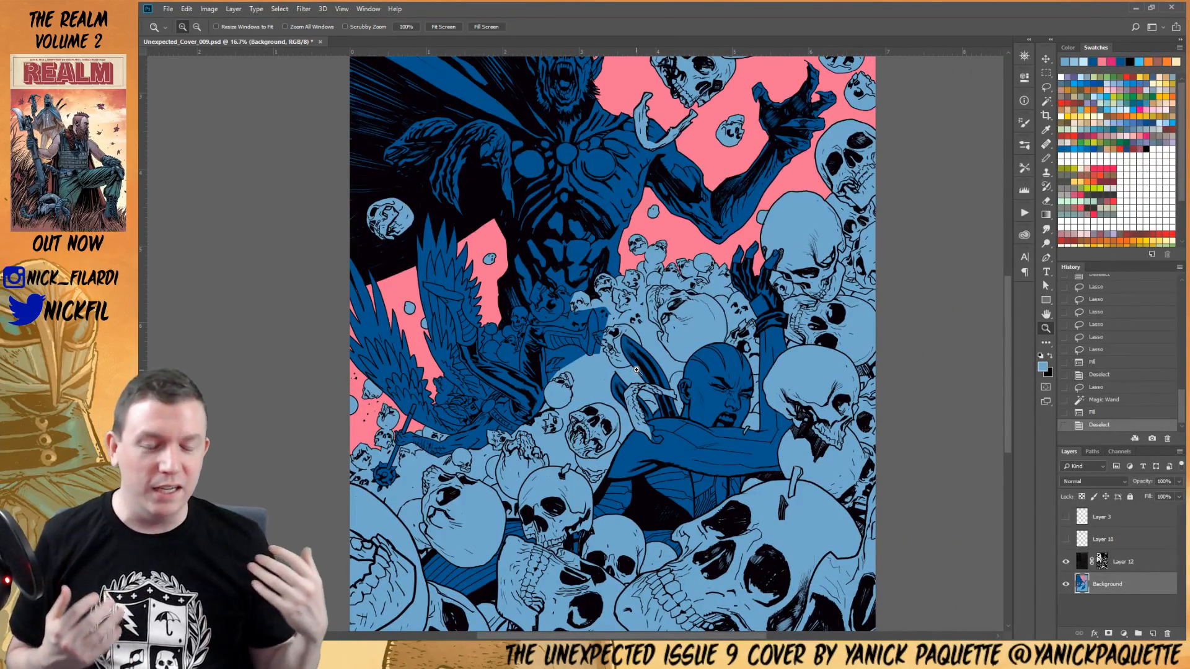
{"action": "left_click", "coordinate": [643, 410]}
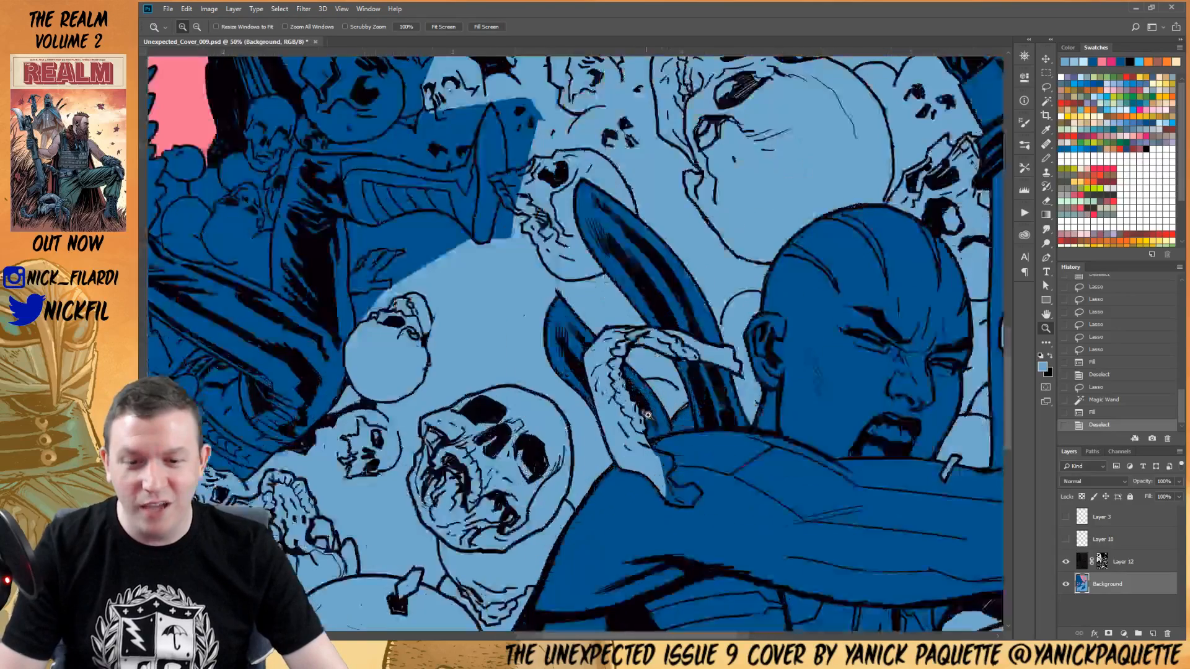
{"action": "left_click", "coordinate": [642, 411]}
{"action": "left_click", "coordinate": [645, 413]}
{"action": "key", "text": "b"}
{"action": "mouse_move", "coordinate": [656, 488]}
{"action": "left_mouse_down"}
{"action": "mouse_move", "coordinate": [687, 500]}
{"action": "mouse_move", "coordinate": [664, 525]}
{"action": "mouse_move", "coordinate": [679, 510]}
{"action": "mouse_move", "coordinate": [664, 499]}
{"action": "mouse_move", "coordinate": [683, 508]}
{"action": "mouse_move", "coordinate": [669, 522]}
{"action": "mouse_move", "coordinate": [686, 515]}
{"action": "mouse_move", "coordinate": [672, 524]}
{"action": "mouse_move", "coordinate": [643, 422]}
{"action": "mouse_move", "coordinate": [642, 461]}
{"action": "mouse_move", "coordinate": [637, 449]}
{"action": "mouse_move", "coordinate": [663, 472]}
{"action": "mouse_move", "coordinate": [705, 481]}
{"action": "mouse_move", "coordinate": [685, 503]}
{"action": "mouse_move", "coordinate": [637, 476]}
{"action": "mouse_move", "coordinate": [694, 481]}
{"action": "left_mouse_up"}
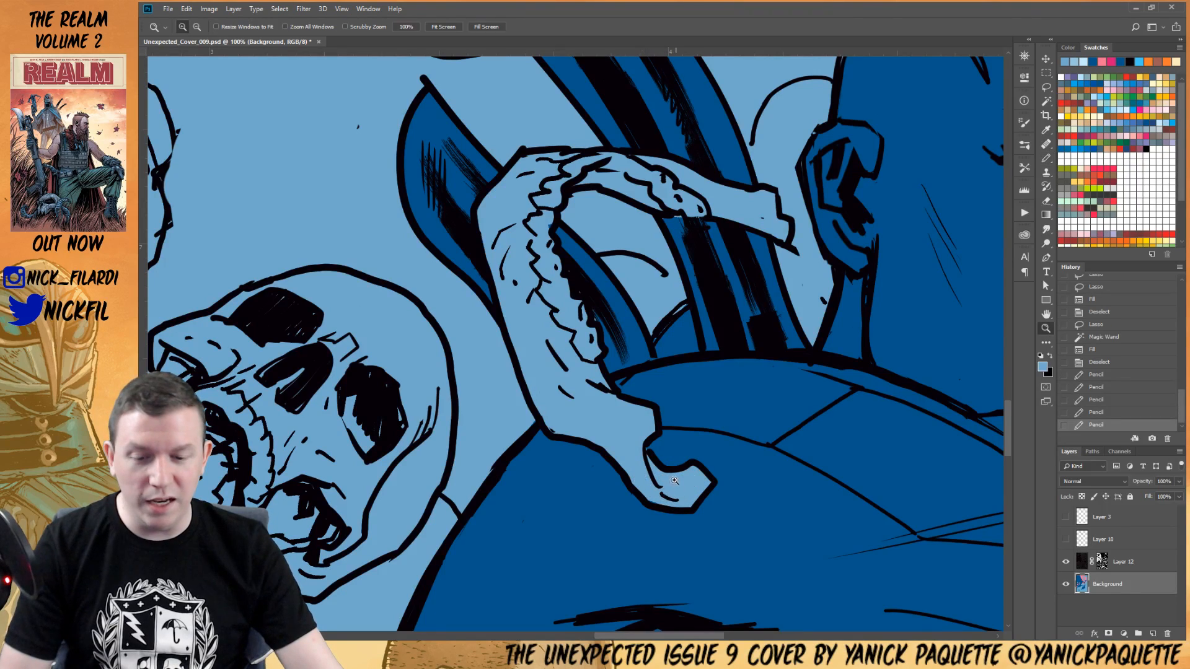
Sample the dark blue, retouch the dark band beneath the jawbone with the Pencil, and resample the light blue
{"action": "scroll", "coordinate": [656, 441], "scroll_direction": "down", "scroll_amount": 3}
{"action": "left_click", "coordinate": [686, 286], "text": "alt"}
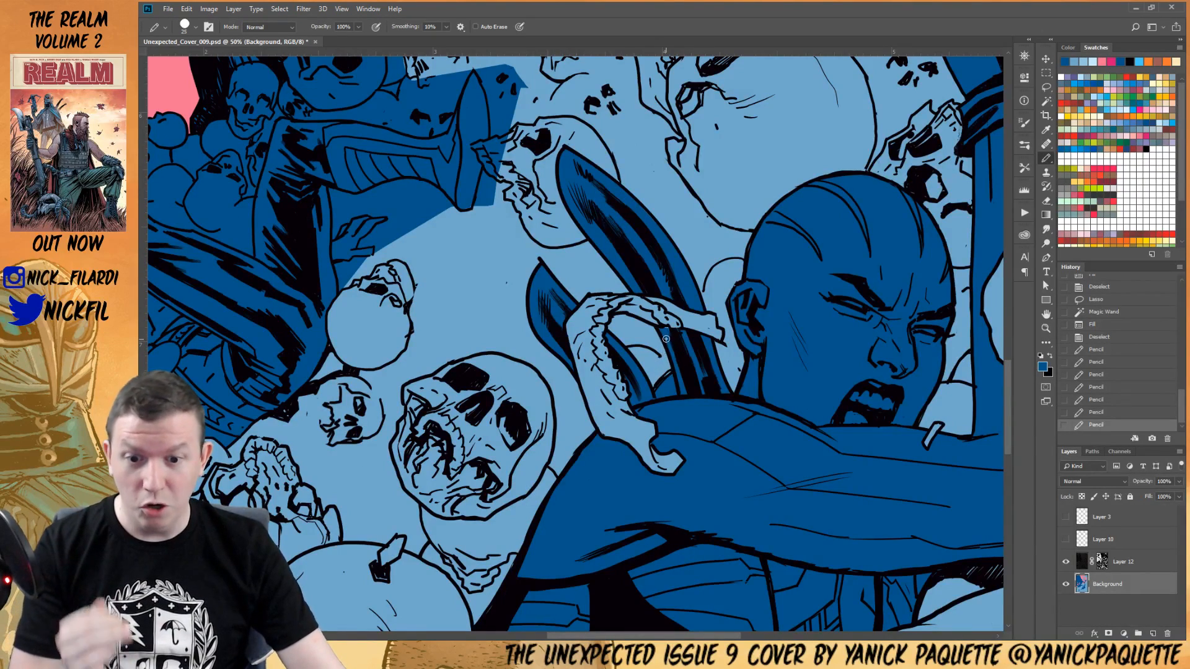
{"action": "left_click_drag", "start_coordinate": [666, 333], "coordinate": [666, 329]}
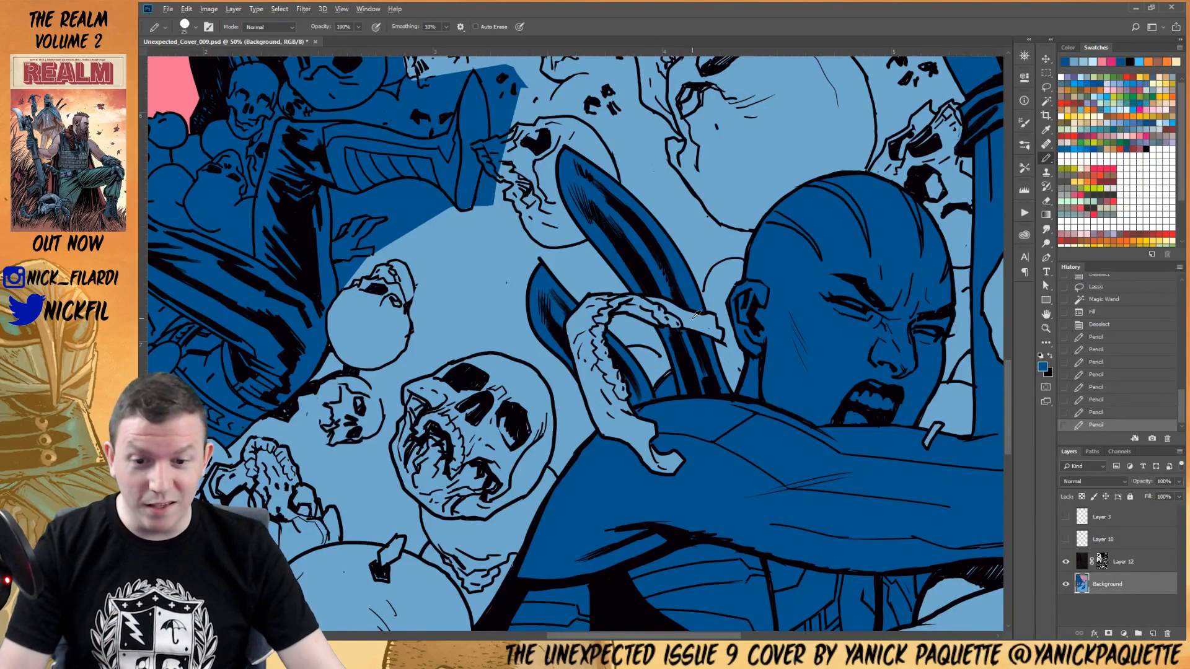
{"action": "left_click", "coordinate": [693, 318], "text": "alt"}
Lasso the skulls between the two wings behind the winged helmet, keeping the wing and helmet out of the selection
{"action": "key", "text": "z"}
{"action": "left_click", "coordinate": [678, 327], "text": "alt"}
{"action": "left_click_drag", "start_coordinate": [535, 365], "coordinate": [661, 363]}
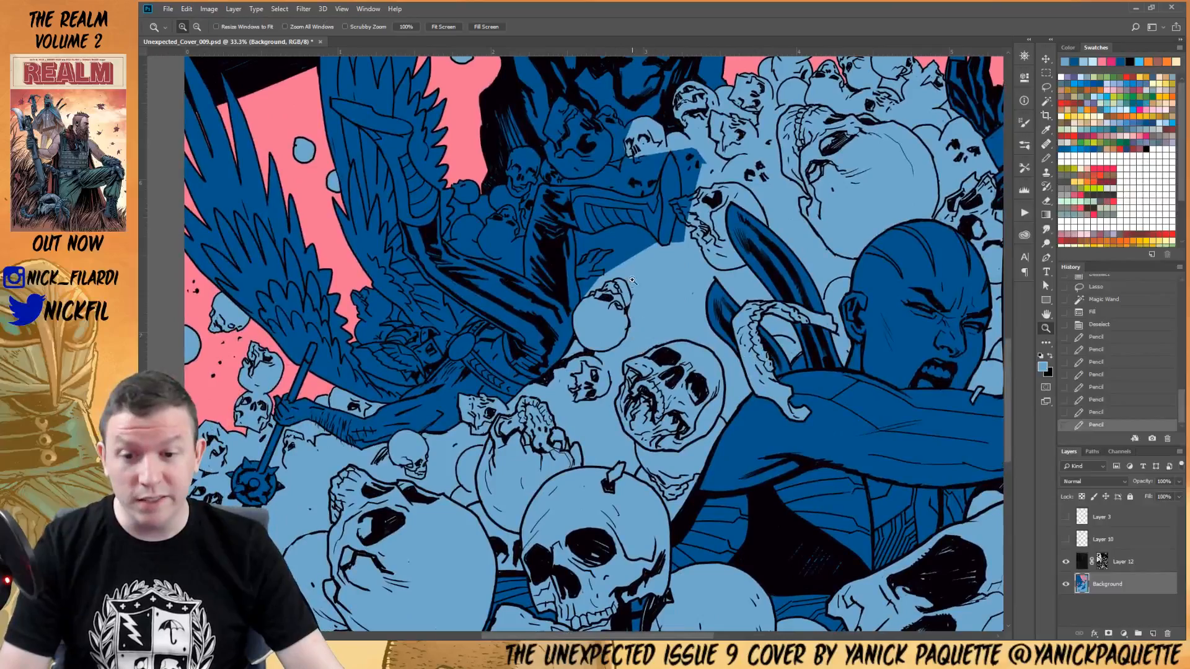
{"action": "left_click", "coordinate": [632, 285], "text": "alt"}
{"action": "left_click_drag", "start_coordinate": [426, 306], "coordinate": [578, 322]}
{"action": "left_click", "coordinate": [573, 320]}
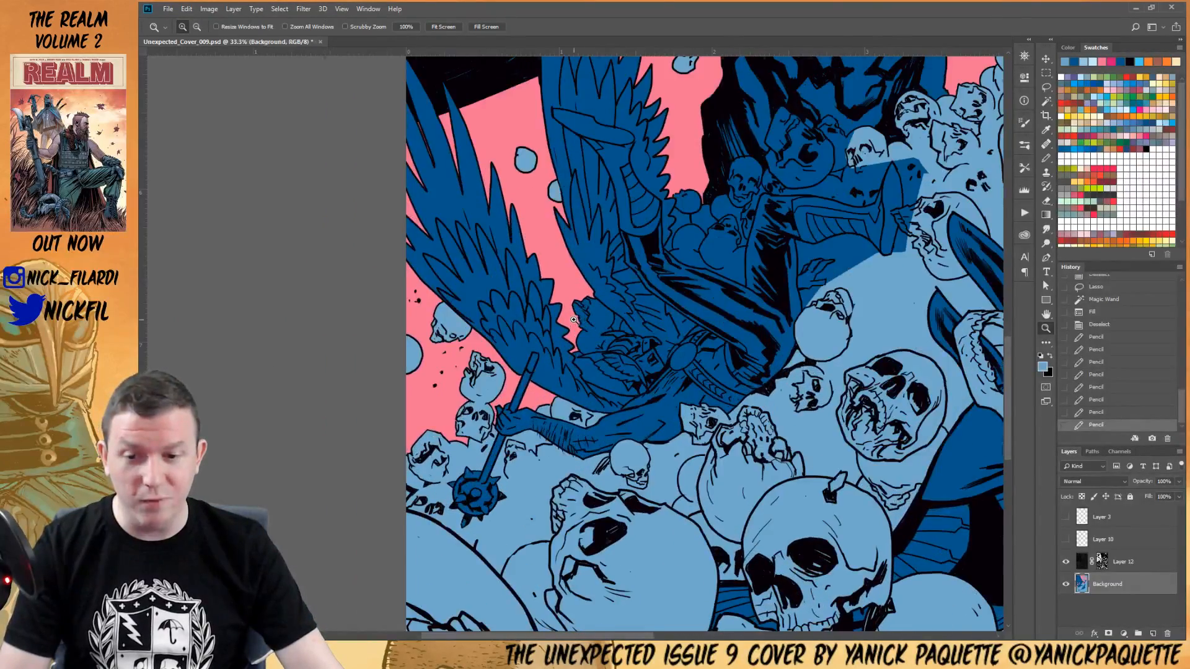
{"action": "left_click", "coordinate": [573, 320]}
{"action": "left_click", "coordinate": [592, 321]}
{"action": "key", "text": "l"}
{"action": "left_click_drag", "start_coordinate": [593, 247], "coordinate": [700, 356]}
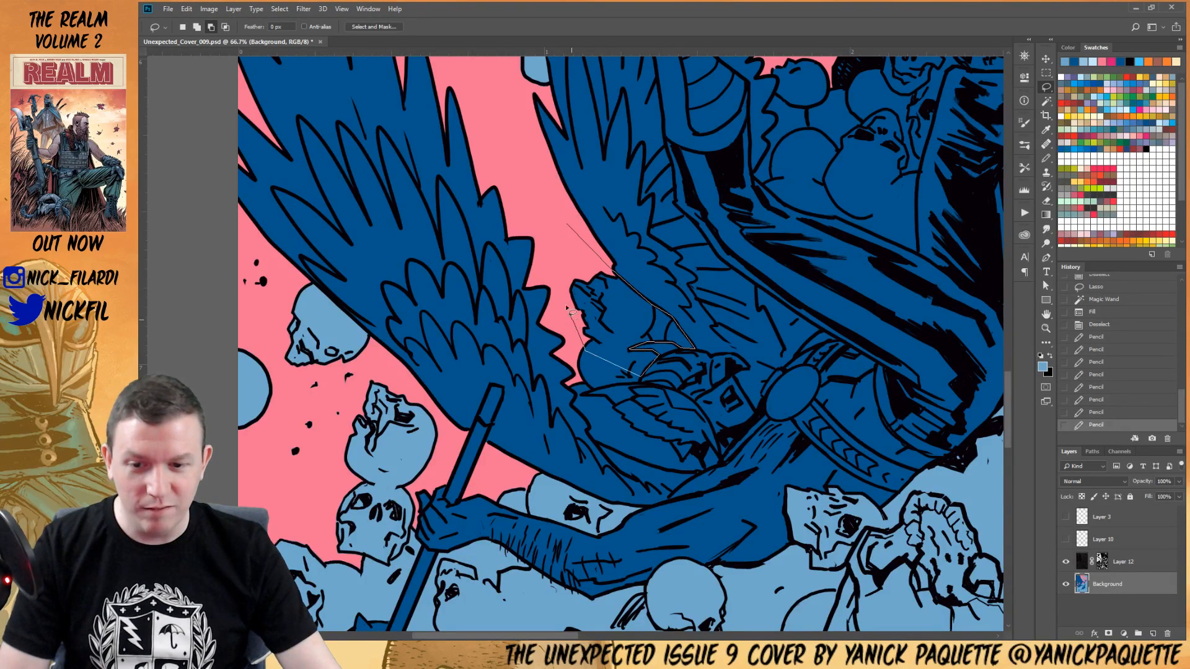
{"action": "left_click_drag", "start_coordinate": [569, 315], "coordinate": [572, 266]}
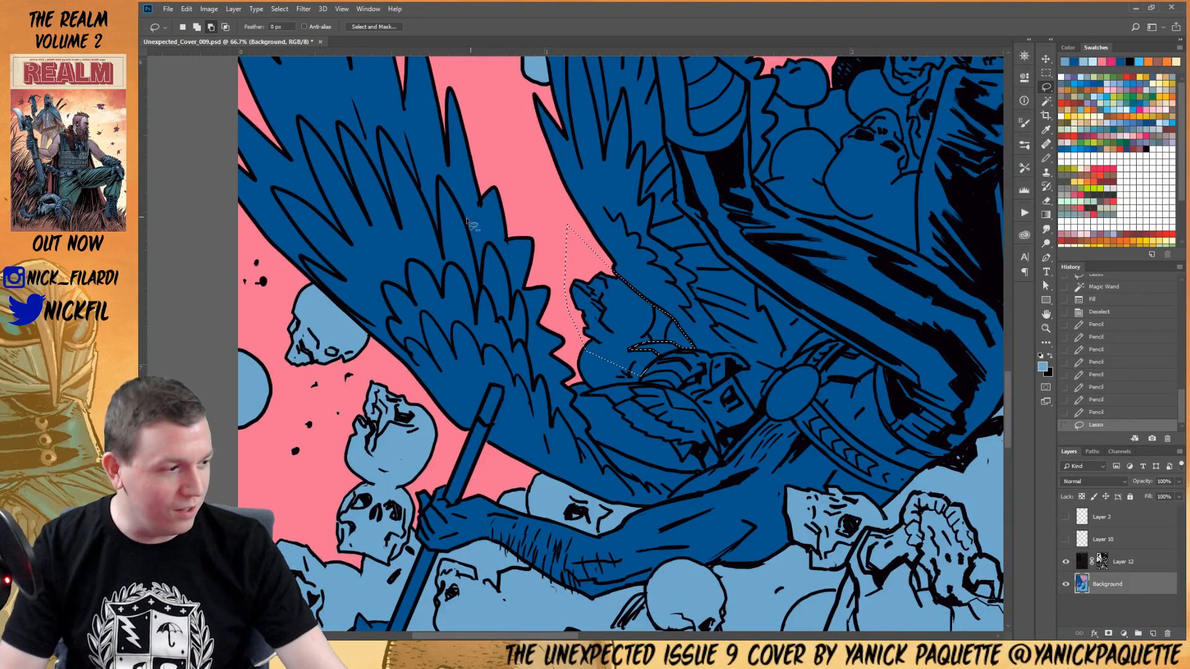
{"action": "mouse_move", "coordinate": [580, 329]}
{"action": "left_mouse_down"}
{"action": "mouse_move", "coordinate": [666, 282]}
{"action": "mouse_move", "coordinate": [666, 363]}
{"action": "mouse_move", "coordinate": [735, 339]}
{"action": "mouse_move", "coordinate": [710, 293]}
{"action": "left_mouse_up"}
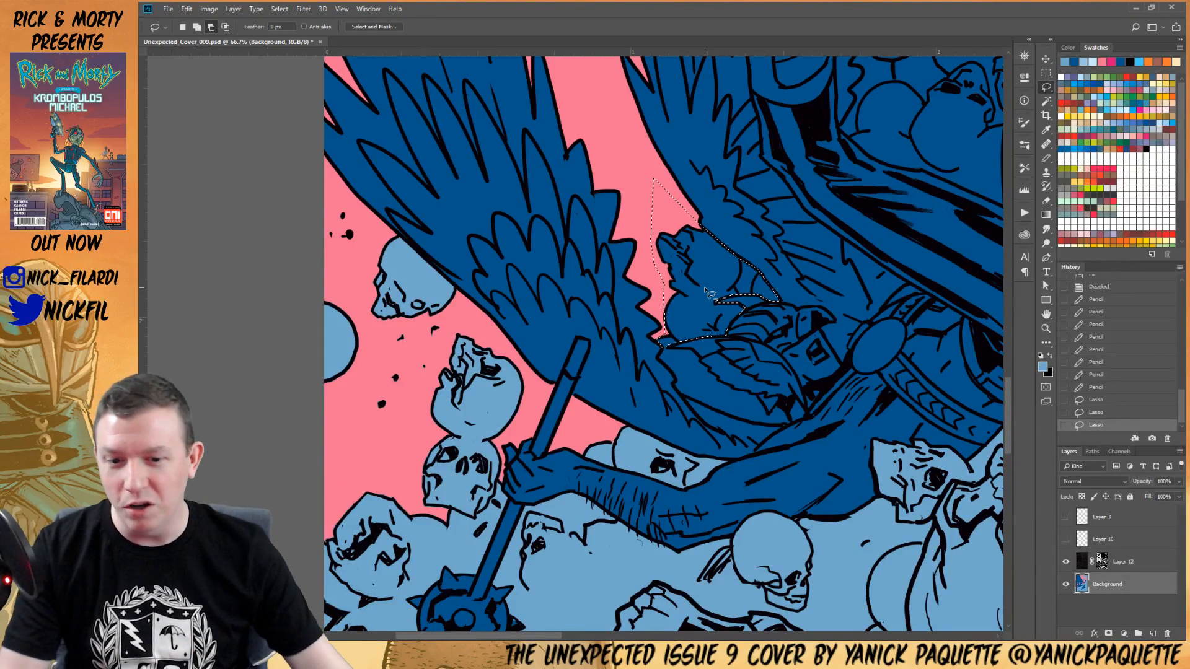
{"action": "key", "text": "shift"}
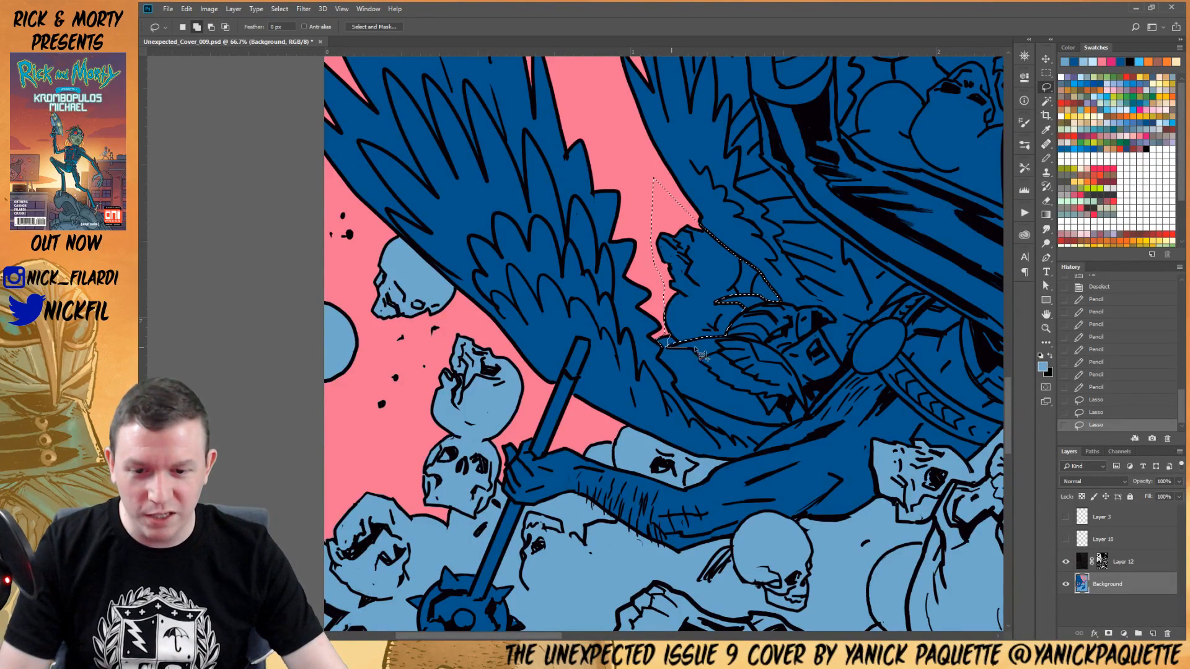
{"action": "mouse_move", "coordinate": [707, 366]}
{"action": "left_mouse_down"}
{"action": "mouse_move", "coordinate": [729, 387]}
{"action": "mouse_move", "coordinate": [725, 398]}
{"action": "mouse_move", "coordinate": [666, 361]}
{"action": "mouse_move", "coordinate": [668, 340]}
{"action": "left_mouse_up"}
Subtract the pink background from the skull selection with the Magic Wand, fill it with light blue, and deselect
{"action": "key", "text": "w"}
{"action": "key", "text": "alt+w"}
{"action": "left_click", "coordinate": [660, 209], "text": "alt"}
{"action": "key", "text": "alt+BackSpace"}
{"action": "key", "text": "ctrl+d"}
Select the remaining dark blue strip below the helmet's wing with the Magic Wand, expand it twice, fill with light blue, and deselect
{"action": "key", "text": "z"}
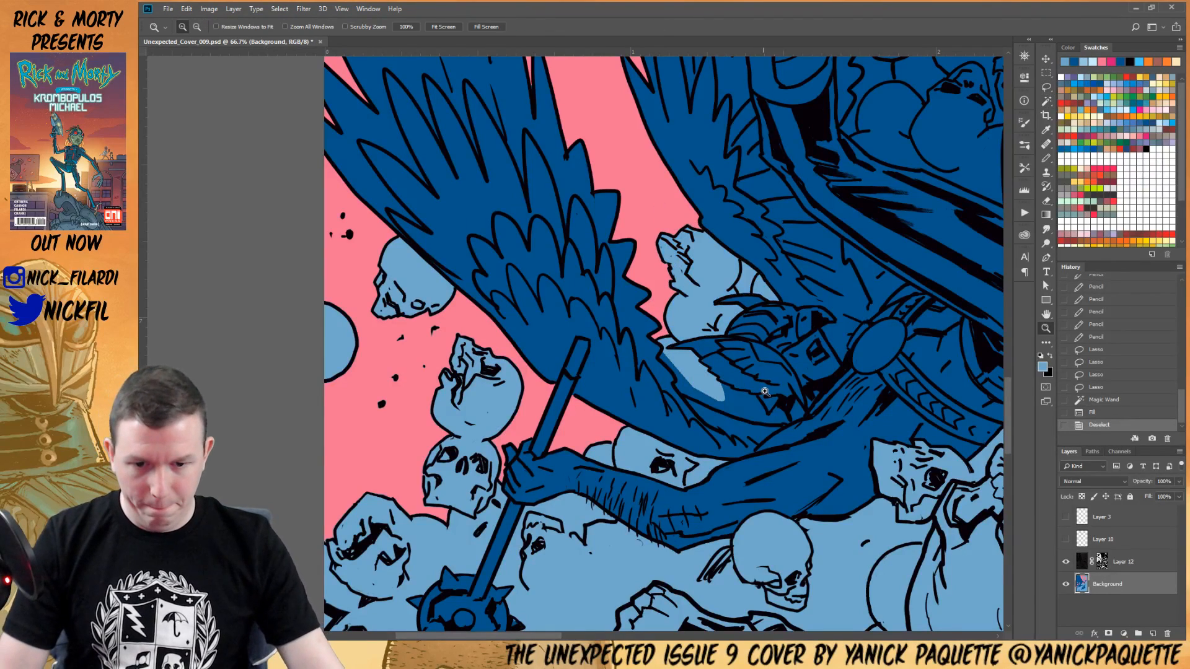
{"action": "left_click", "coordinate": [765, 385]}
{"action": "left_click", "coordinate": [765, 386]}
{"action": "left_click_drag", "start_coordinate": [740, 358], "coordinate": [822, 313]}
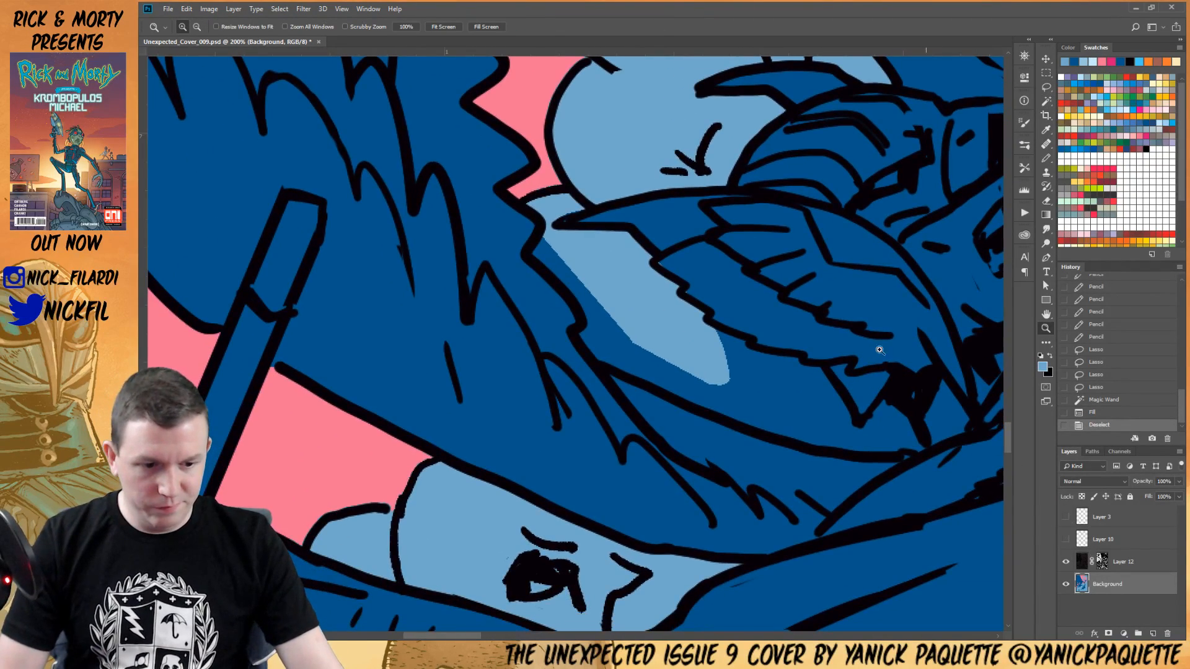
{"action": "key", "text": "w"}
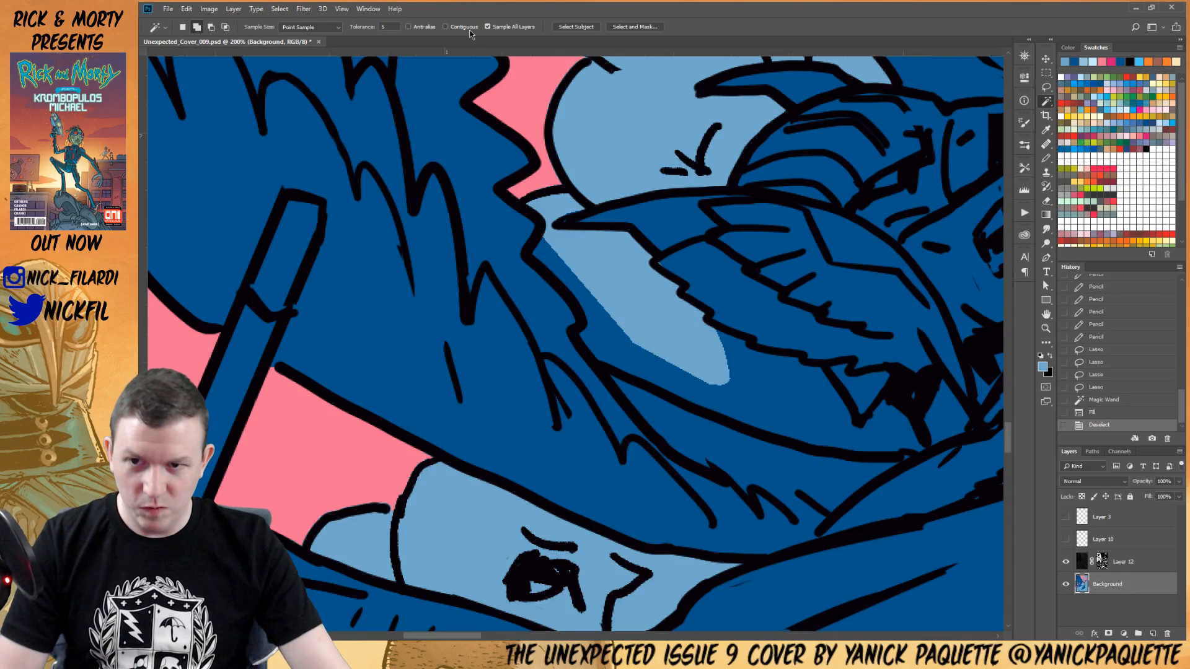
{"action": "left_click", "coordinate": [766, 370]}
{"action": "key", "text": "F2"}
{"action": "key", "text": "F2"}
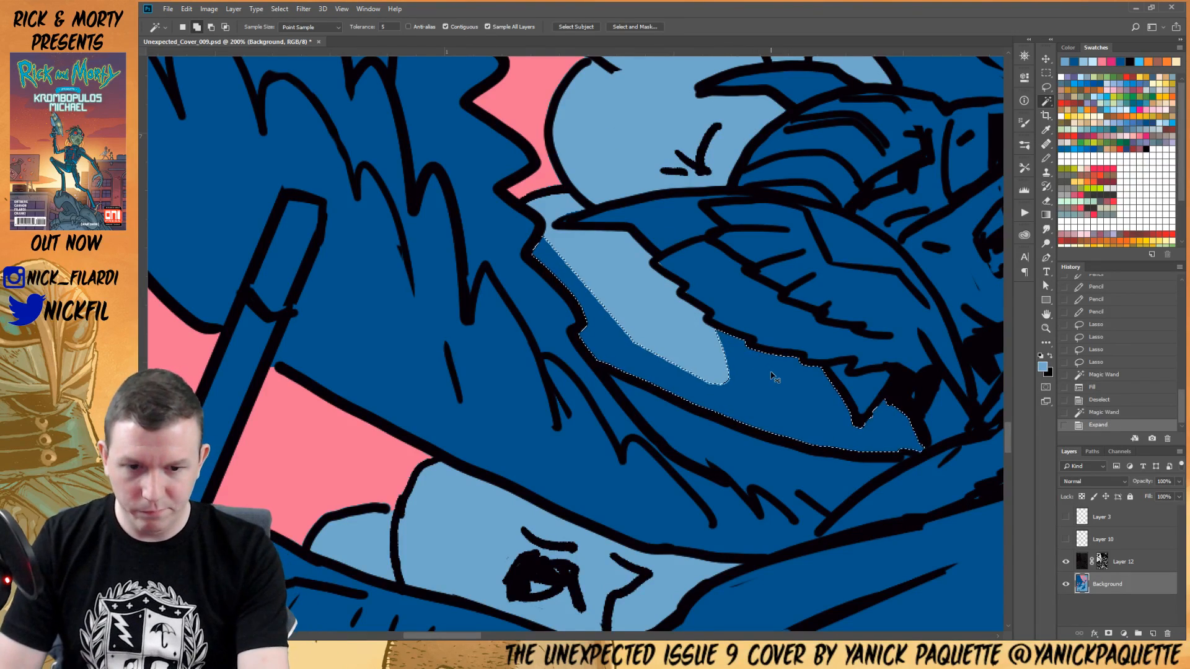
{"action": "key", "text": "alt+BackSpace"}
{"action": "key", "text": "ctrl+d"}
Lasso the gap between the upper wing and the leg above the helmeted figure, fill it with light blue, and deselect
{"action": "key", "text": "z"}
{"action": "left_click", "coordinate": [736, 347], "text": "alt"}
{"action": "left_click", "coordinate": [736, 347], "text": "alt"}
{"action": "left_click", "coordinate": [736, 347], "text": "alt"}
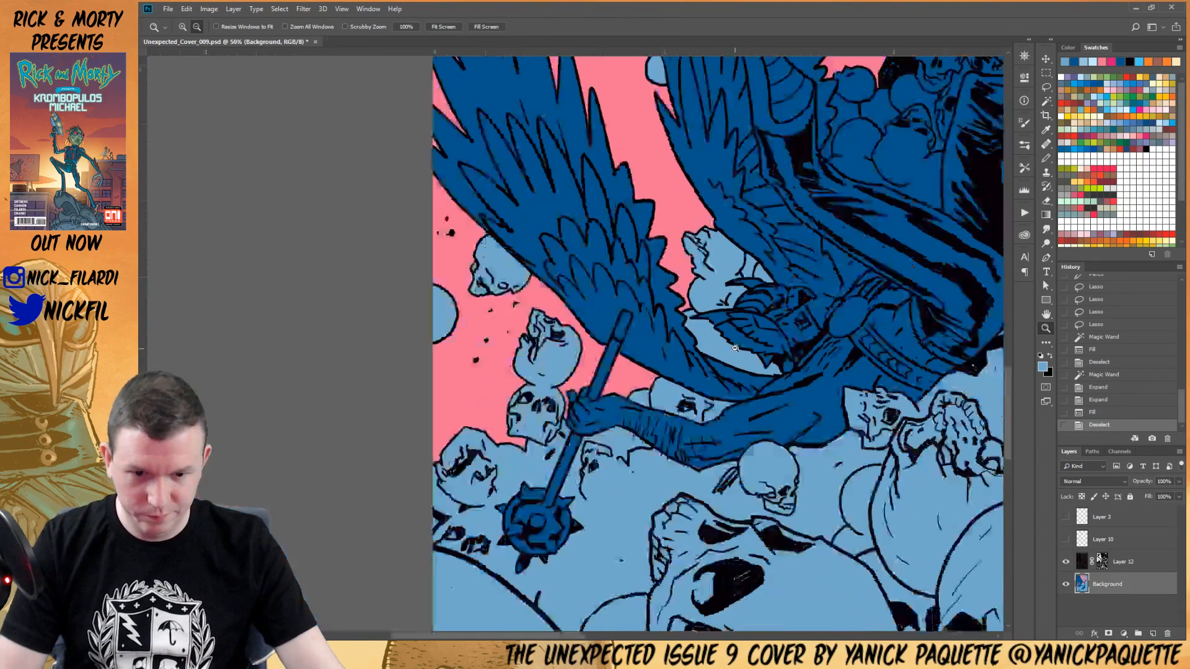
{"action": "left_click", "coordinate": [736, 347], "text": "alt"}
{"action": "mouse_move", "coordinate": [794, 297]}
{"action": "left_mouse_down"}
{"action": "mouse_move", "coordinate": [611, 321]}
{"action": "mouse_move", "coordinate": [681, 387]}
{"action": "mouse_move", "coordinate": [637, 349]}
{"action": "mouse_move", "coordinate": [675, 404]}
{"action": "mouse_move", "coordinate": [677, 433]}
{"action": "mouse_move", "coordinate": [729, 376]}
{"action": "mouse_move", "coordinate": [634, 316]}
{"action": "left_mouse_up"}
{"action": "left_click", "coordinate": [662, 381]}
{"action": "left_click", "coordinate": [661, 380]}
{"action": "left_click", "coordinate": [677, 384]}
{"action": "key", "text": "l"}
{"action": "mouse_move", "coordinate": [699, 386]}
{"action": "left_mouse_down"}
{"action": "mouse_move", "coordinate": [694, 429]}
{"action": "mouse_move", "coordinate": [679, 427]}
{"action": "mouse_move", "coordinate": [685, 418]}
{"action": "left_mouse_up"}
{"action": "left_click_drag", "start_coordinate": [701, 317], "coordinate": [692, 375]}
{"action": "key", "text": "alt+BackSpace"}
{"action": "key", "text": "ctrl+d"}
Sample the background pink, wand-select the gap between the wing feathers and small skulls, expand it twice, fill it, and deselect
{"action": "key", "text": "z"}
{"action": "left_click", "coordinate": [695, 312], "text": "alt"}
{"action": "left_click_drag", "start_coordinate": [674, 265], "coordinate": [648, 386]}
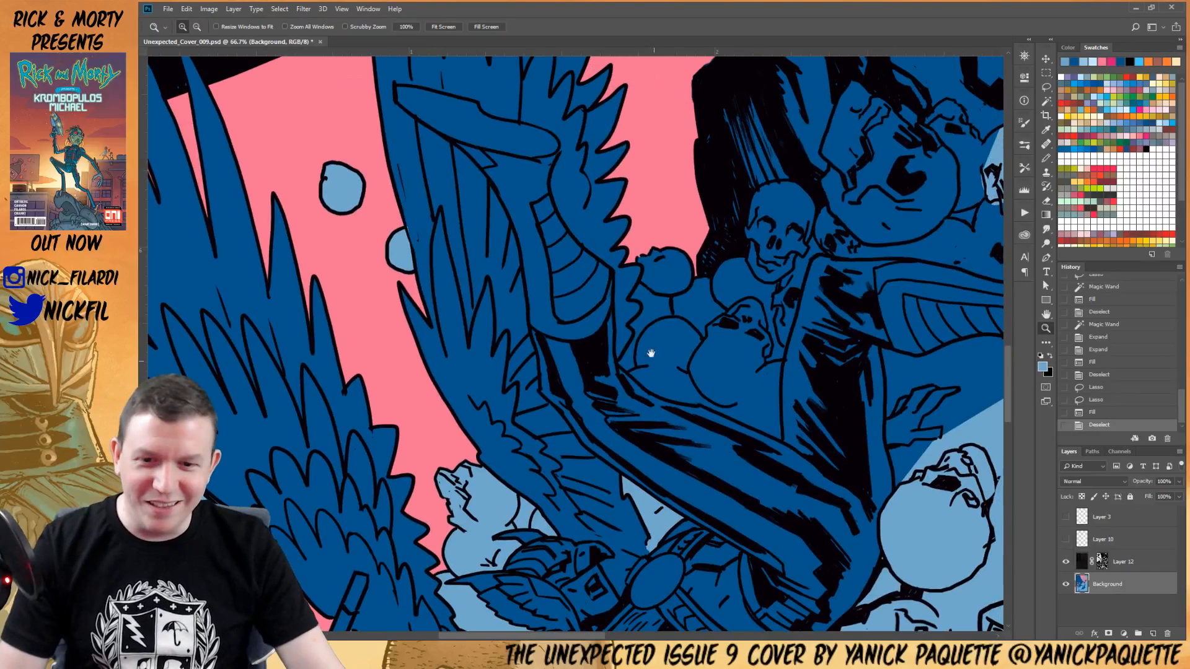
{"action": "key", "text": "i"}
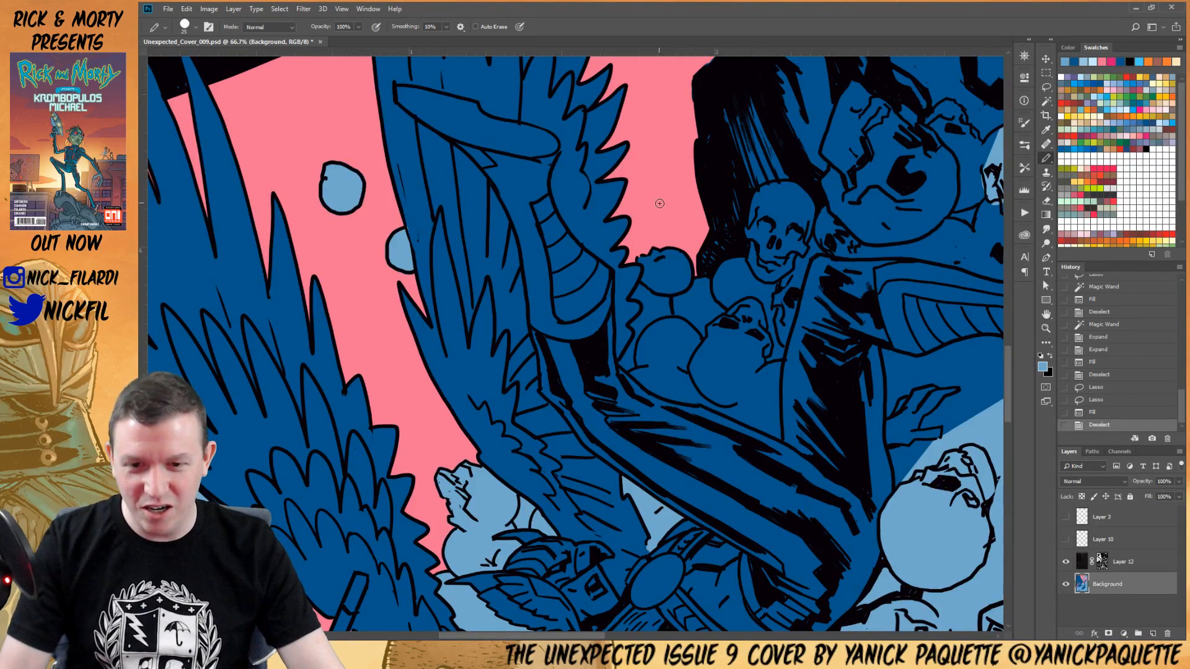
{"action": "left_click", "coordinate": [659, 199]}
{"action": "key", "text": "w"}
{"action": "left_click_drag", "start_coordinate": [707, 282], "coordinate": [779, 370]}
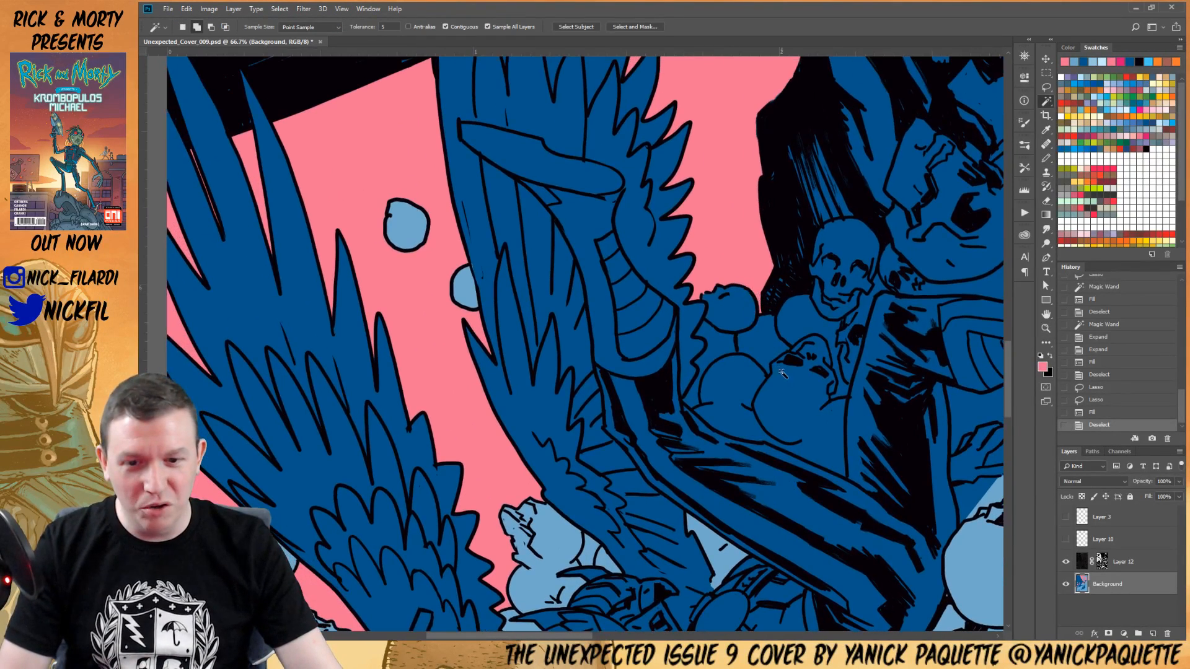
{"action": "left_click", "coordinate": [717, 339]}
{"action": "key", "text": "F2"}
{"action": "key", "text": "F2"}
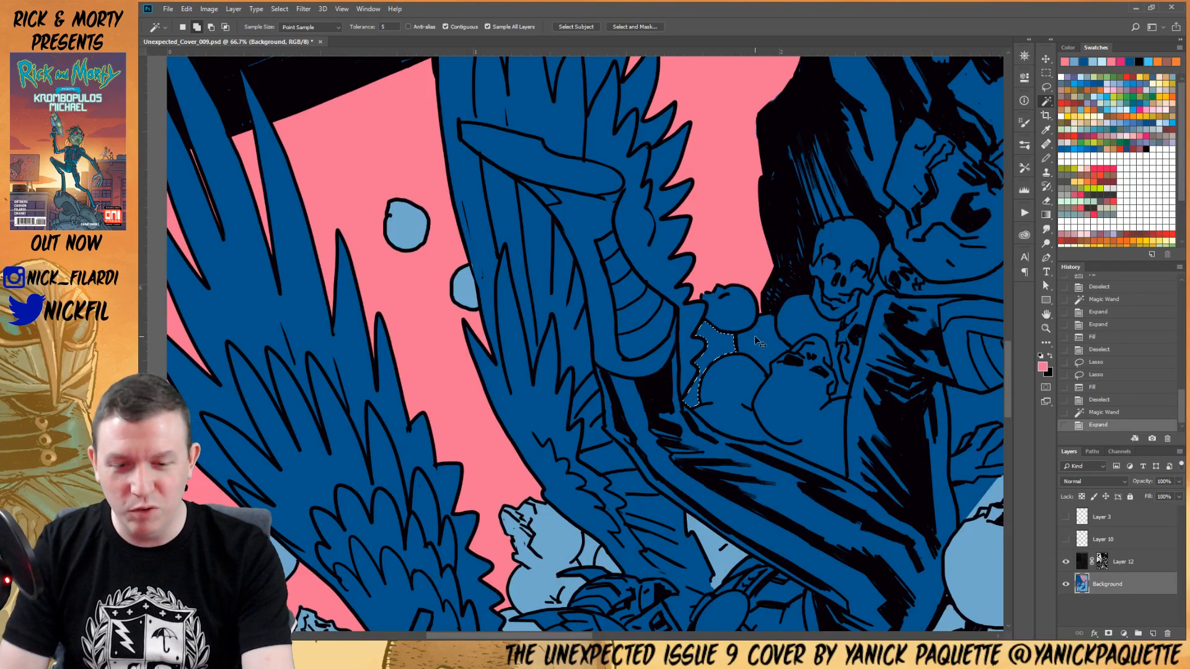
{"action": "key", "text": "alt+BackSpace"}
{"action": "key", "text": "ctrl+d"}
Sample the dark blue, touch up the wing edge beside the small floating skull with the Pencil, and resample the light blue
{"action": "key", "text": "b"}
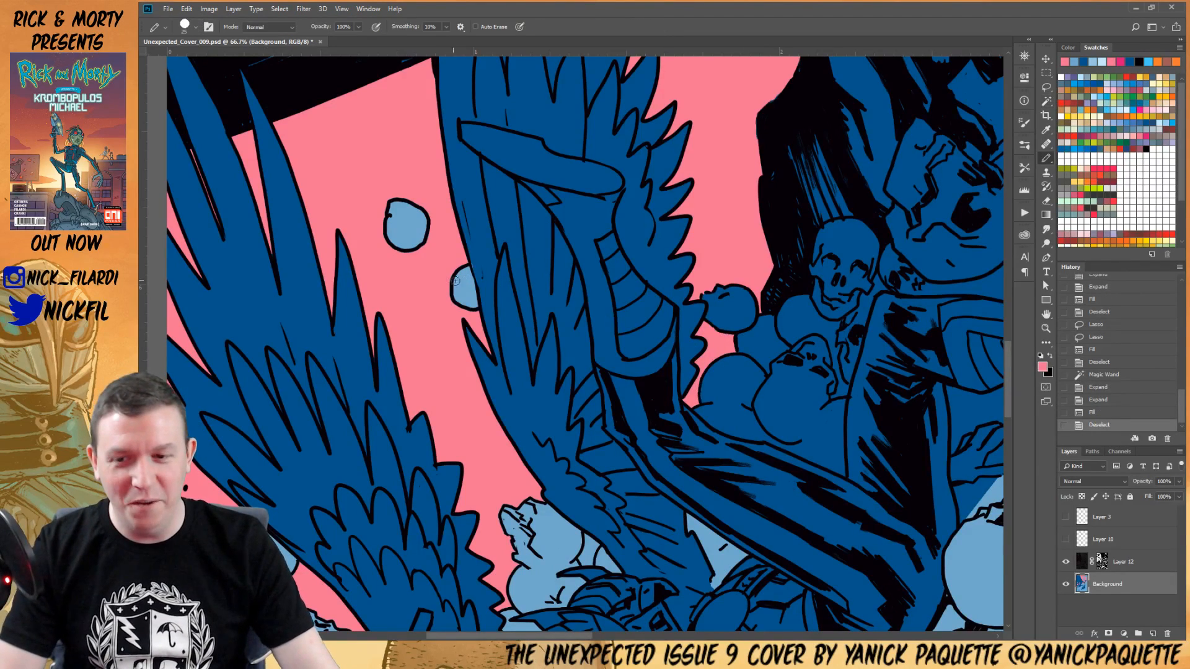
{"action": "left_click", "coordinate": [474, 263], "text": "alt"}
{"action": "left_click", "coordinate": [477, 270]}
{"action": "left_click", "coordinate": [471, 279], "text": "alt"}
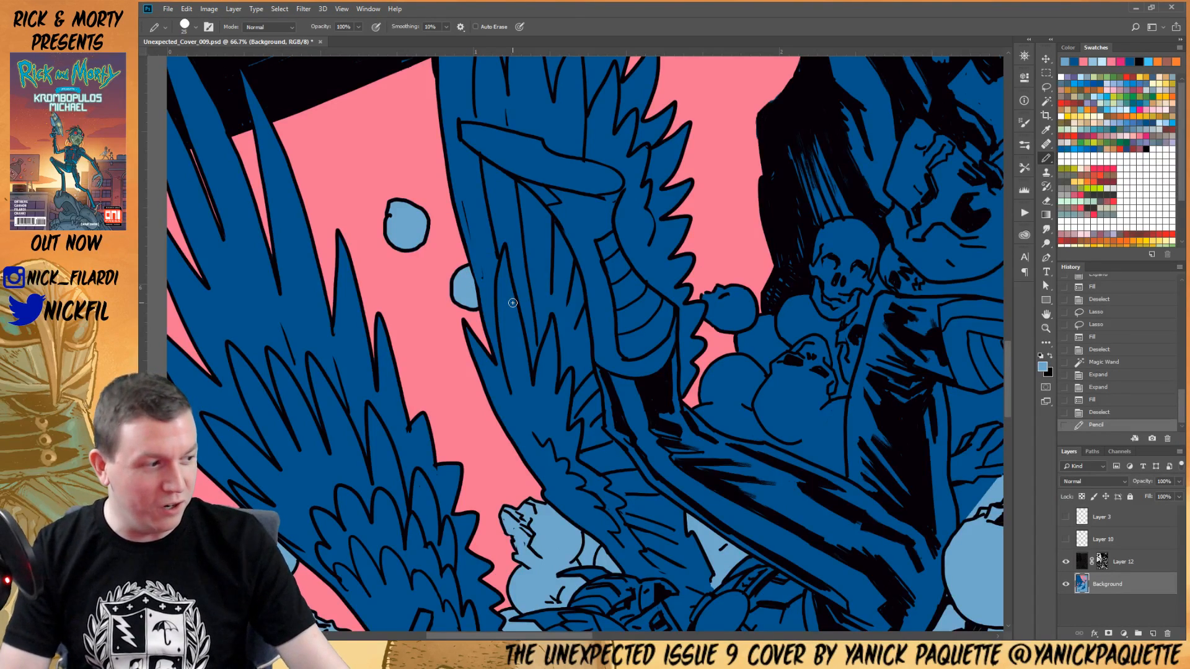
Lasso the skull cluster between the upper wing and the bent leg, leaving out the pink background and the feathers
{"action": "key", "text": "l"}
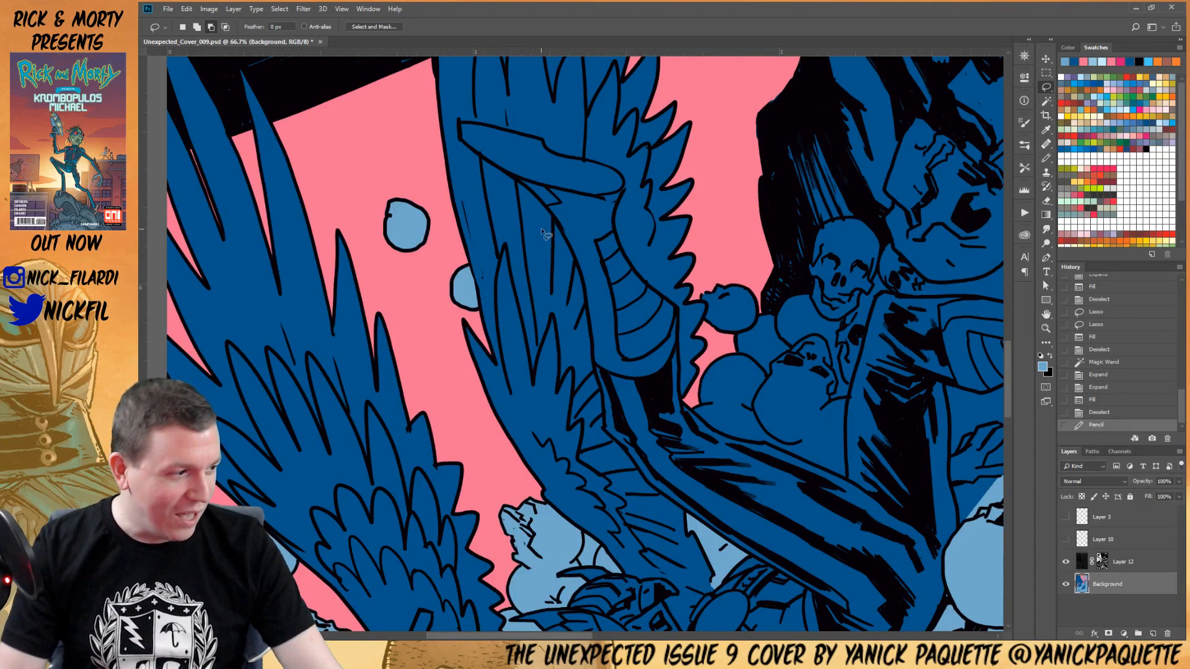
{"action": "mouse_move", "coordinate": [662, 289]}
{"action": "left_mouse_down"}
{"action": "mouse_move", "coordinate": [570, 245]}
{"action": "mouse_move", "coordinate": [593, 228]}
{"action": "mouse_move", "coordinate": [673, 258]}
{"action": "mouse_move", "coordinate": [671, 246]}
{"action": "mouse_move", "coordinate": [678, 283]}
{"action": "mouse_move", "coordinate": [724, 249]}
{"action": "mouse_move", "coordinate": [739, 182]}
{"action": "mouse_move", "coordinate": [790, 180]}
{"action": "mouse_move", "coordinate": [830, 251]}
{"action": "mouse_move", "coordinate": [803, 247]}
{"action": "mouse_move", "coordinate": [793, 260]}
{"action": "mouse_move", "coordinate": [769, 358]}
{"action": "mouse_move", "coordinate": [695, 409]}
{"action": "mouse_move", "coordinate": [623, 393]}
{"action": "mouse_move", "coordinate": [633, 394]}
{"action": "mouse_move", "coordinate": [624, 286]}
{"action": "left_mouse_up"}
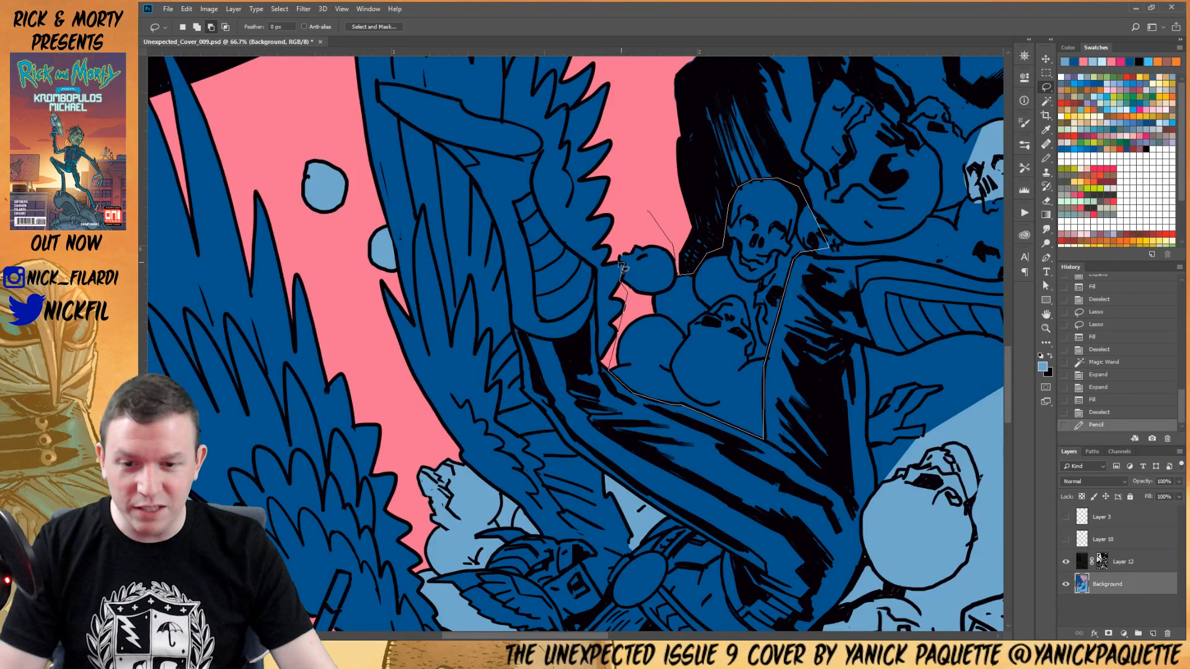
{"action": "left_click_drag", "start_coordinate": [624, 239], "coordinate": [620, 284]}
{"action": "key", "text": "w"}
{"action": "left_click", "coordinate": [646, 232], "text": "alt"}
{"action": "left_click", "coordinate": [638, 304], "text": "alt"}
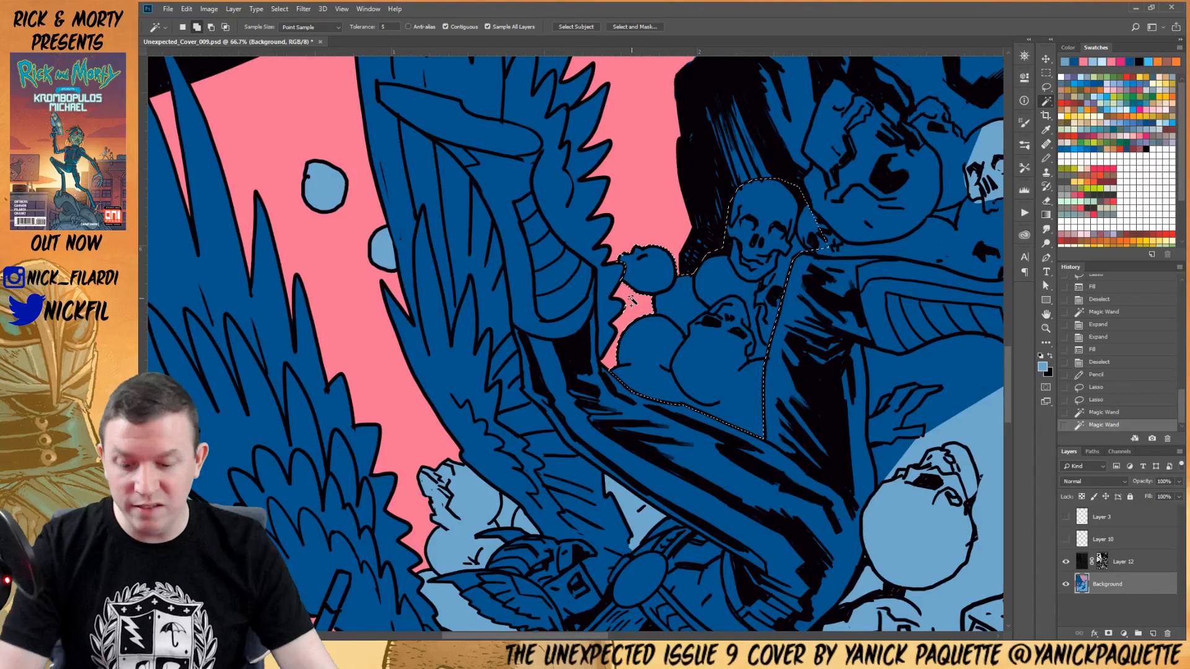
{"action": "key", "text": "l"}
{"action": "left_click_drag", "start_coordinate": [628, 286], "coordinate": [619, 300]}
{"action": "left_click_drag", "start_coordinate": [631, 303], "coordinate": [615, 322]}
{"action": "mouse_move", "coordinate": [612, 370]}
{"action": "left_mouse_down"}
{"action": "mouse_move", "coordinate": [603, 324]}
{"action": "mouse_move", "coordinate": [606, 347]}
{"action": "left_mouse_up"}
Extend the selection over the skulls above the leg as far as the boot, fill with light blue, and deselect
{"action": "mouse_move", "coordinate": [659, 292]}
{"action": "left_mouse_down"}
{"action": "mouse_move", "coordinate": [635, 352]}
{"action": "mouse_move", "coordinate": [611, 368]}
{"action": "left_mouse_up"}
{"action": "left_click_drag", "start_coordinate": [732, 299], "coordinate": [586, 369]}
{"action": "mouse_move", "coordinate": [588, 327]}
{"action": "left_mouse_down"}
{"action": "mouse_move", "coordinate": [616, 324]}
{"action": "mouse_move", "coordinate": [604, 297]}
{"action": "mouse_move", "coordinate": [619, 241]}
{"action": "mouse_move", "coordinate": [639, 227]}
{"action": "mouse_move", "coordinate": [695, 275]}
{"action": "mouse_move", "coordinate": [717, 278]}
{"action": "mouse_move", "coordinate": [744, 311]}
{"action": "mouse_move", "coordinate": [731, 378]}
{"action": "mouse_move", "coordinate": [723, 397]}
{"action": "mouse_move", "coordinate": [583, 386]}
{"action": "mouse_move", "coordinate": [624, 409]}
{"action": "mouse_move", "coordinate": [819, 426]}
{"action": "mouse_move", "coordinate": [860, 329]}
{"action": "mouse_move", "coordinate": [751, 309]}
{"action": "left_mouse_up"}
{"action": "scroll", "coordinate": [756, 313], "scroll_direction": "up", "scroll_amount": 2}
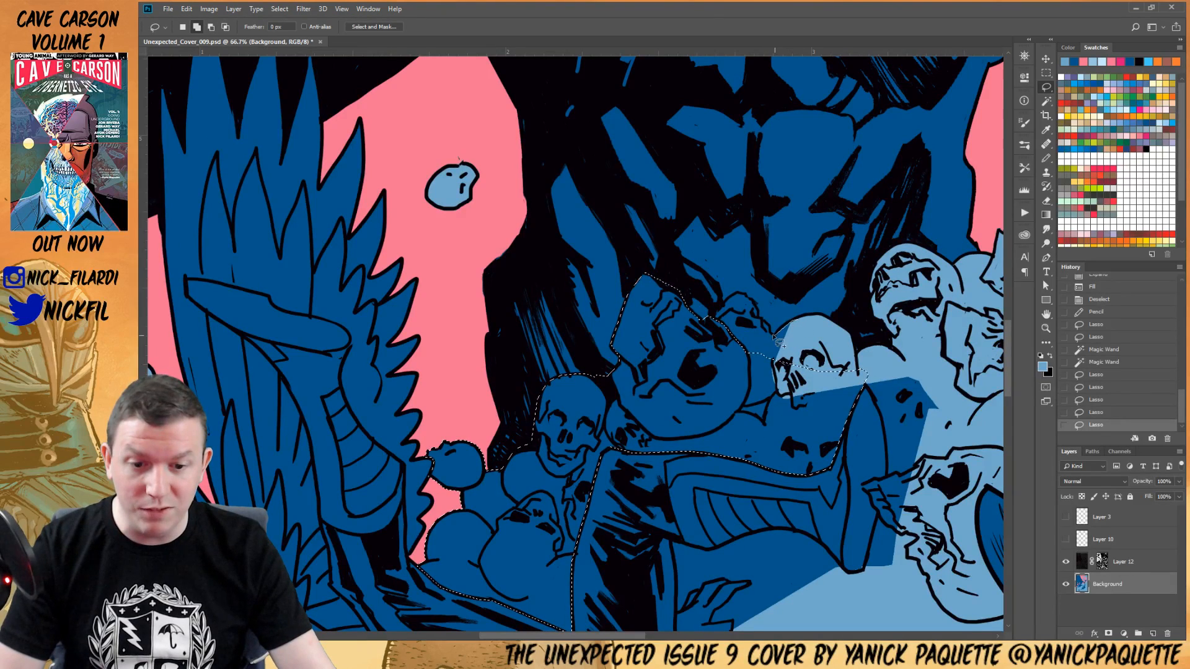
{"action": "mouse_move", "coordinate": [763, 317]}
{"action": "left_mouse_down"}
{"action": "mouse_move", "coordinate": [740, 296]}
{"action": "mouse_move", "coordinate": [718, 314]}
{"action": "mouse_move", "coordinate": [680, 312]}
{"action": "mouse_move", "coordinate": [778, 388]}
{"action": "mouse_move", "coordinate": [818, 357]}
{"action": "mouse_move", "coordinate": [799, 322]}
{"action": "mouse_move", "coordinate": [707, 307]}
{"action": "mouse_move", "coordinate": [673, 274]}
{"action": "mouse_move", "coordinate": [674, 292]}
{"action": "left_mouse_up"}
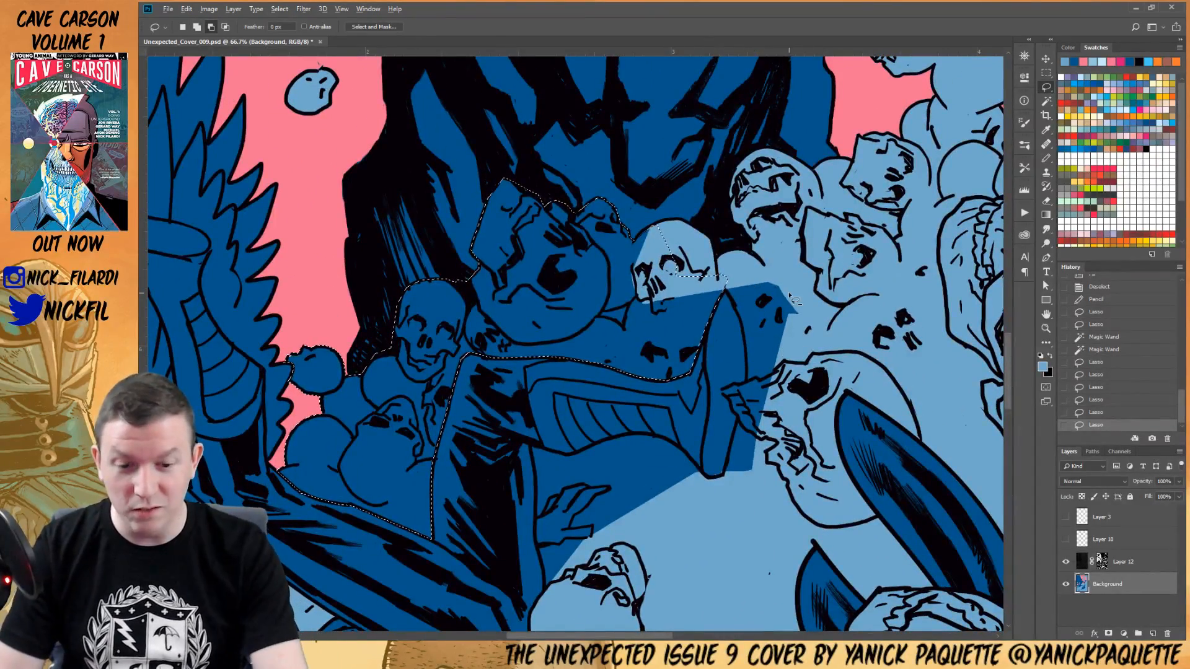
{"action": "key", "text": "alt+BackSpace"}
{"action": "key", "text": "ctrl+d"}
Lasso the broken skull's jagged face beside the boot, fill it with light blue, and deselect
{"action": "mouse_move", "coordinate": [770, 344]}
{"action": "left_mouse_down"}
{"action": "mouse_move", "coordinate": [785, 289]}
{"action": "mouse_move", "coordinate": [772, 326]}
{"action": "left_mouse_up"}
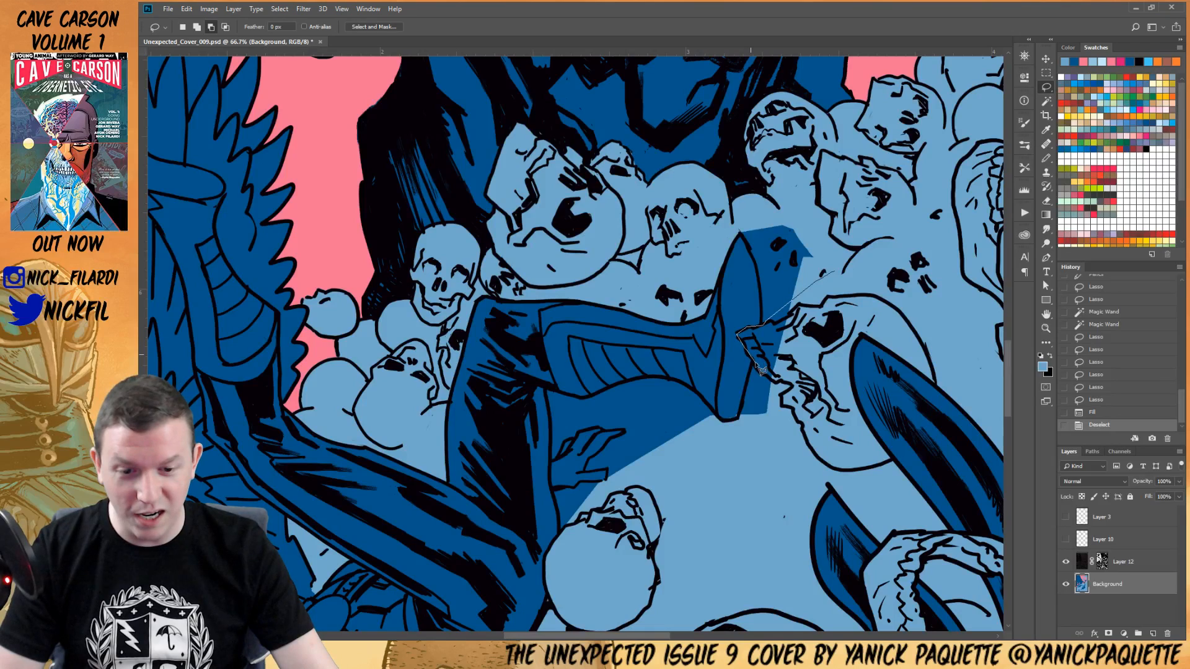
{"action": "mouse_move", "coordinate": [765, 379]}
{"action": "left_mouse_down"}
{"action": "mouse_move", "coordinate": [806, 396]}
{"action": "mouse_move", "coordinate": [816, 339]}
{"action": "mouse_move", "coordinate": [742, 350]}
{"action": "left_mouse_up"}
{"action": "key", "text": "alt+BackSpace"}
{"action": "key", "text": "ctrl+d"}
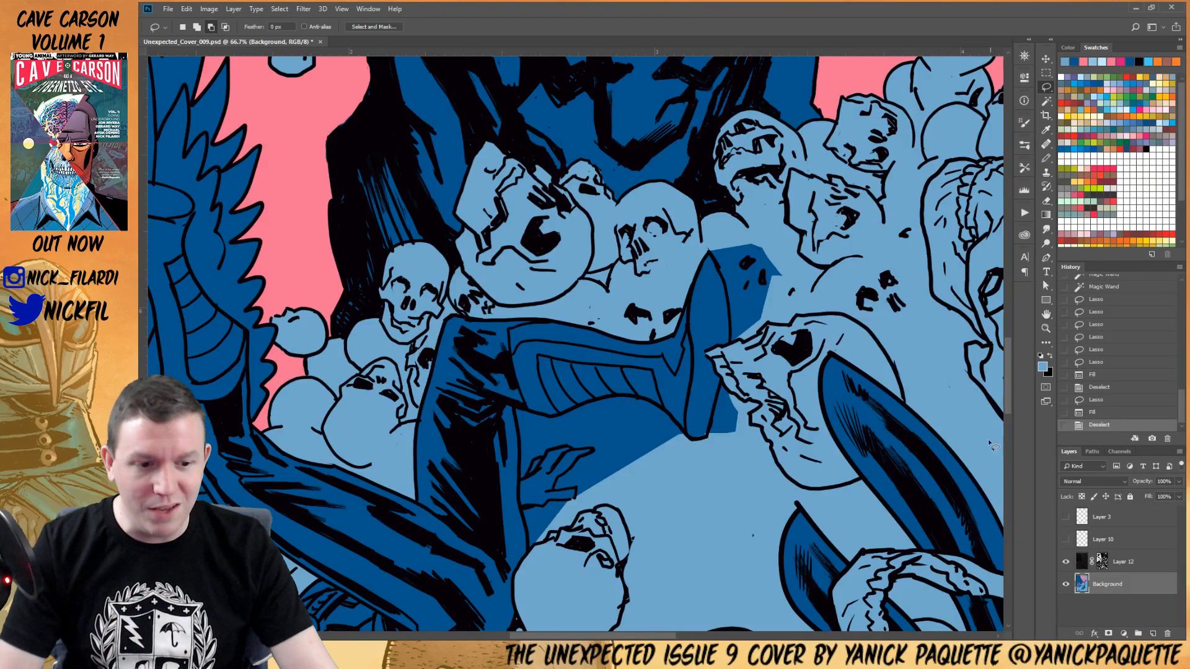
Sample the light blue and touch up the open area below the boot with the Pencil
{"action": "key", "text": "b"}
{"action": "left_click_drag", "start_coordinate": [699, 433], "coordinate": [706, 432]}
{"action": "left_click", "coordinate": [743, 460], "text": "alt"}
{"action": "left_click_drag", "start_coordinate": [750, 474], "coordinate": [821, 451]}
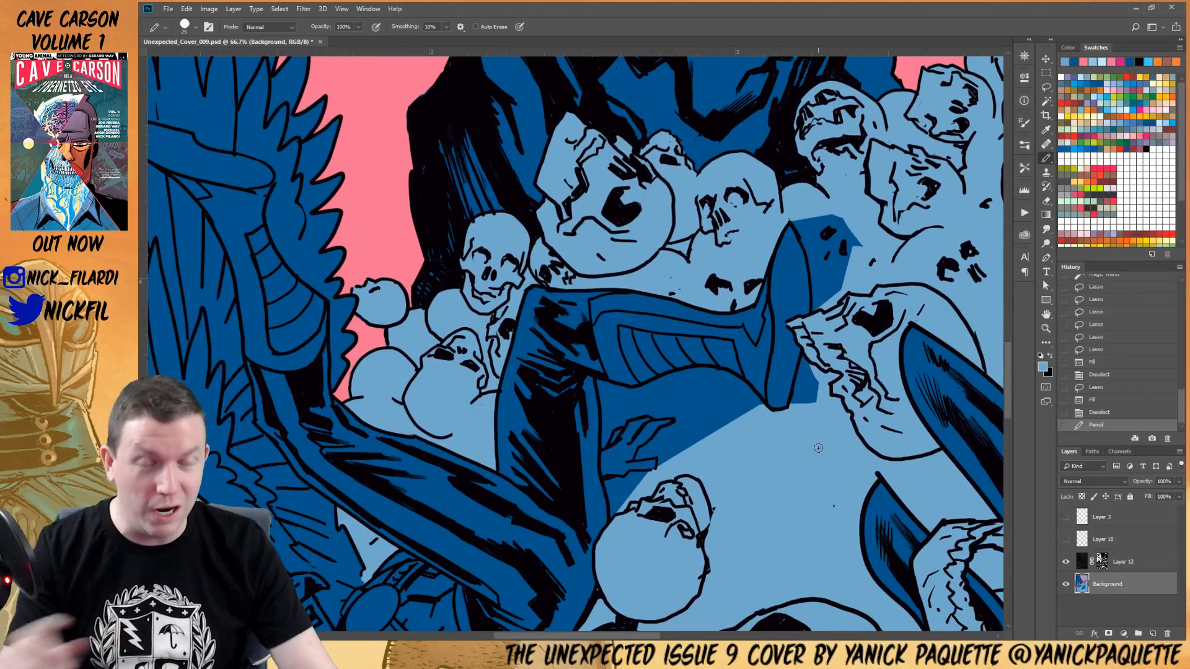
Select the leftover dark blue gaps around the hand and boot with the Magic Wand, fill them light blue, and touch up beside the boot tip
{"action": "key", "text": "w"}
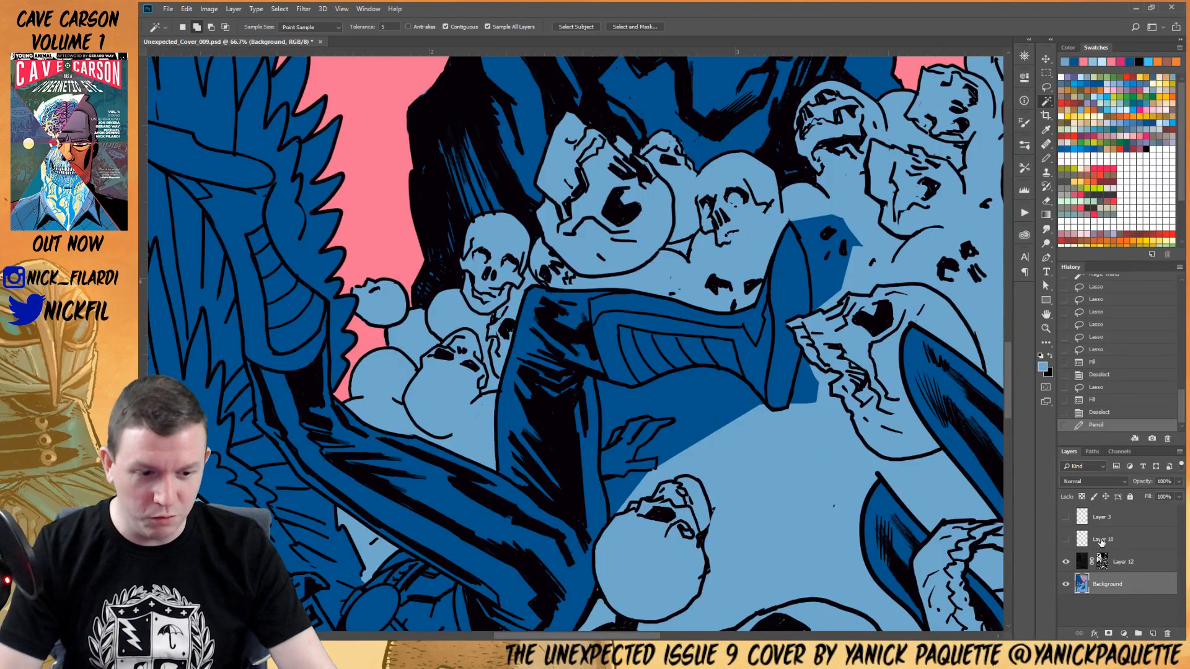
{"action": "left_click", "coordinate": [686, 400]}
{"action": "left_click", "coordinate": [618, 494]}
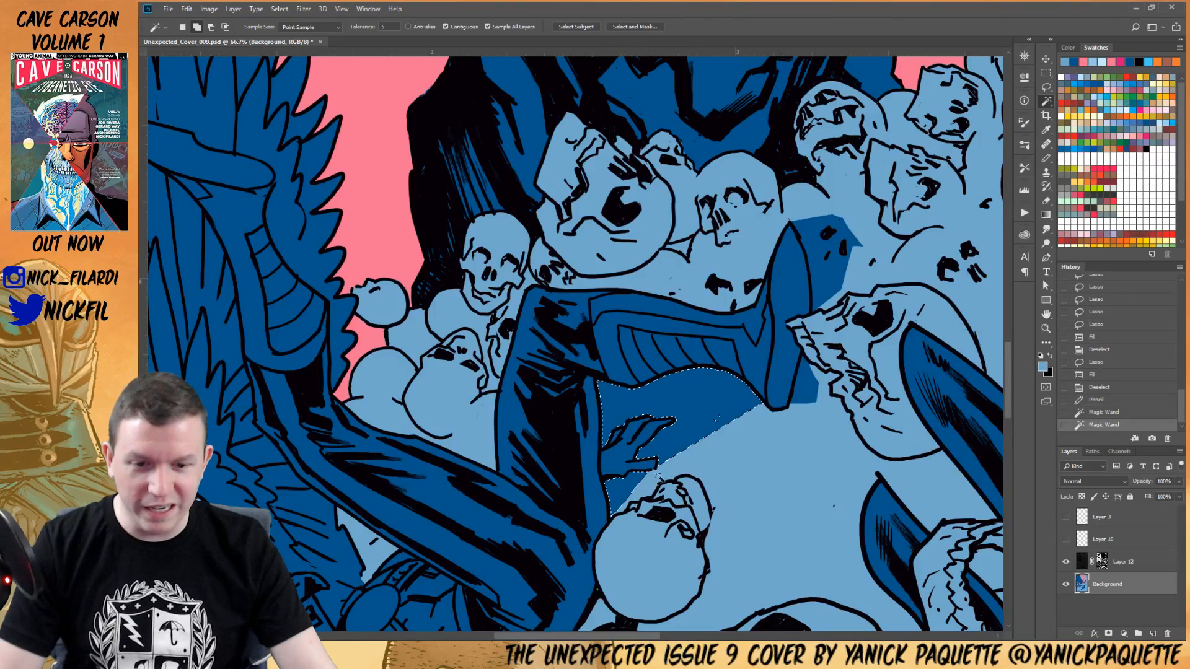
{"action": "left_click", "coordinate": [801, 391]}
{"action": "left_click", "coordinate": [831, 277]}
{"action": "key", "text": "F2"}
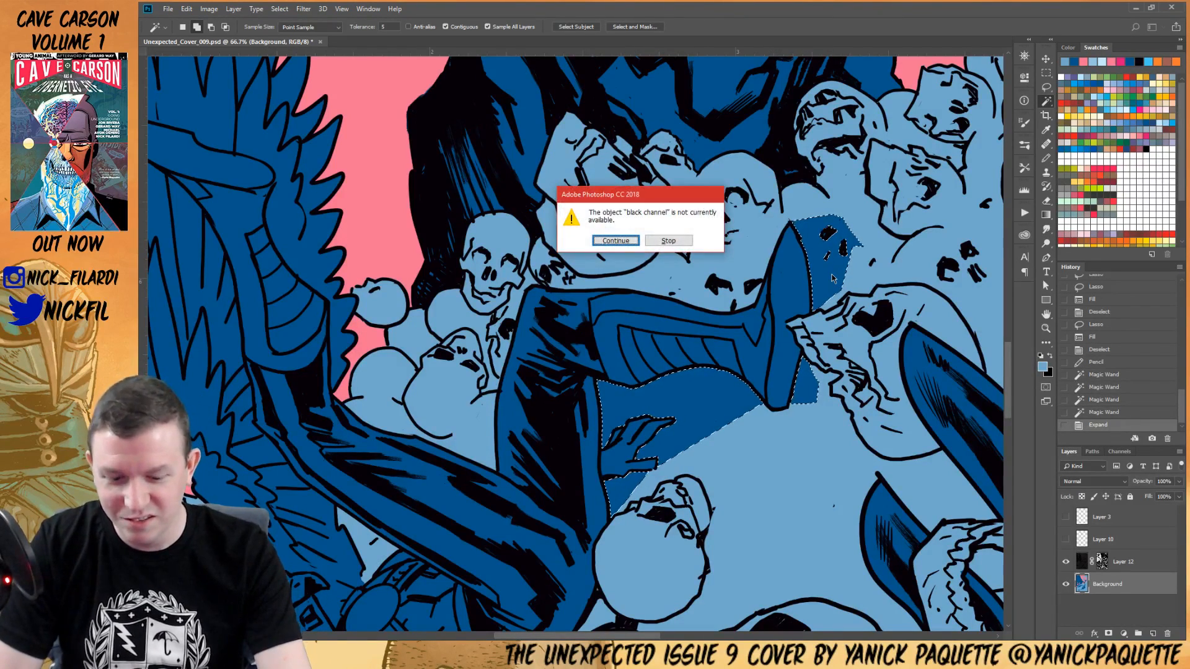
{"action": "key", "text": "Return"}
{"action": "key", "text": "b"}
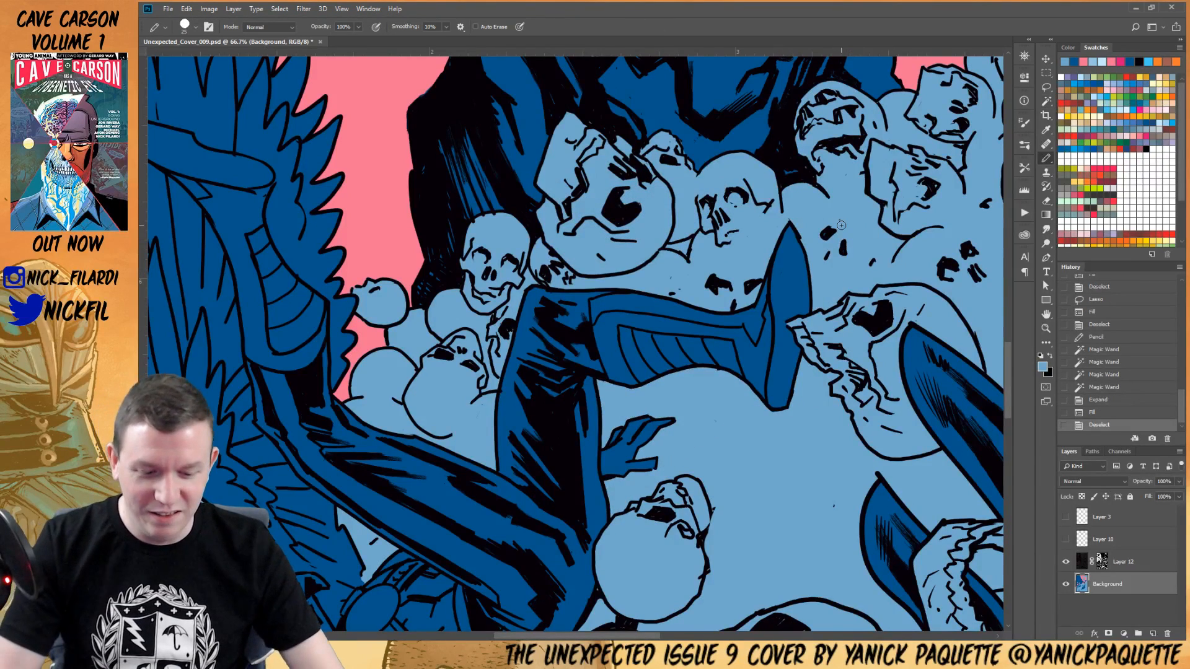
{"action": "left_click_drag", "start_coordinate": [834, 252], "coordinate": [829, 246]}
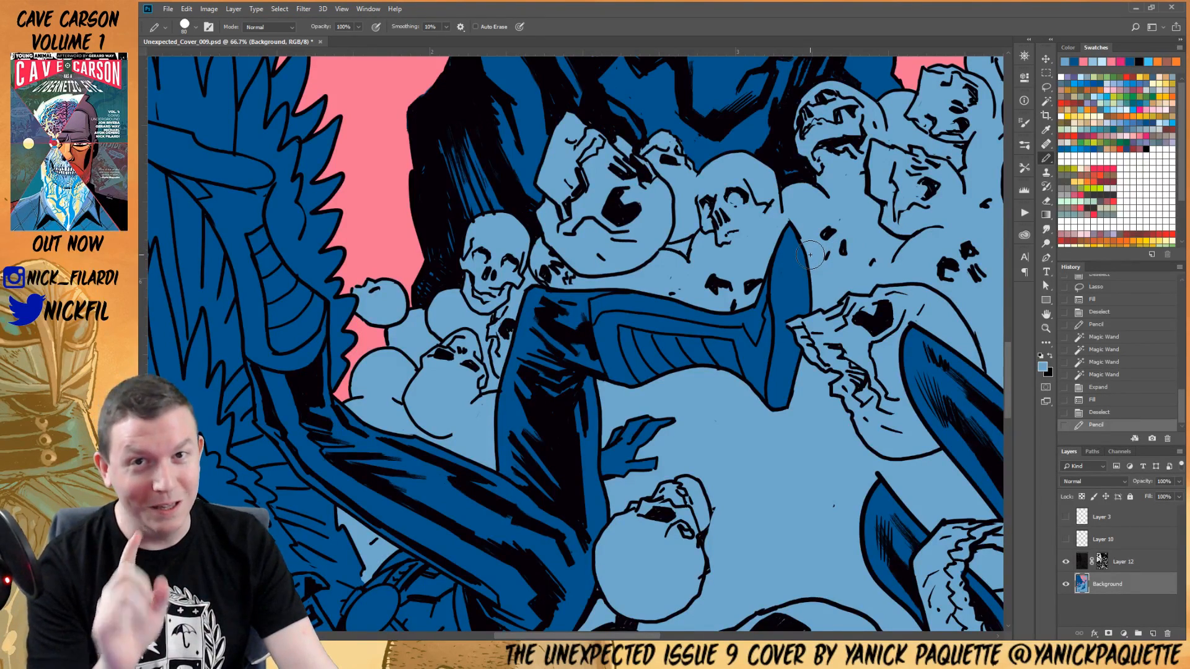
Examine the whole cover for figure and skull areas that still lack colour separation
{"action": "key", "text": "z"}
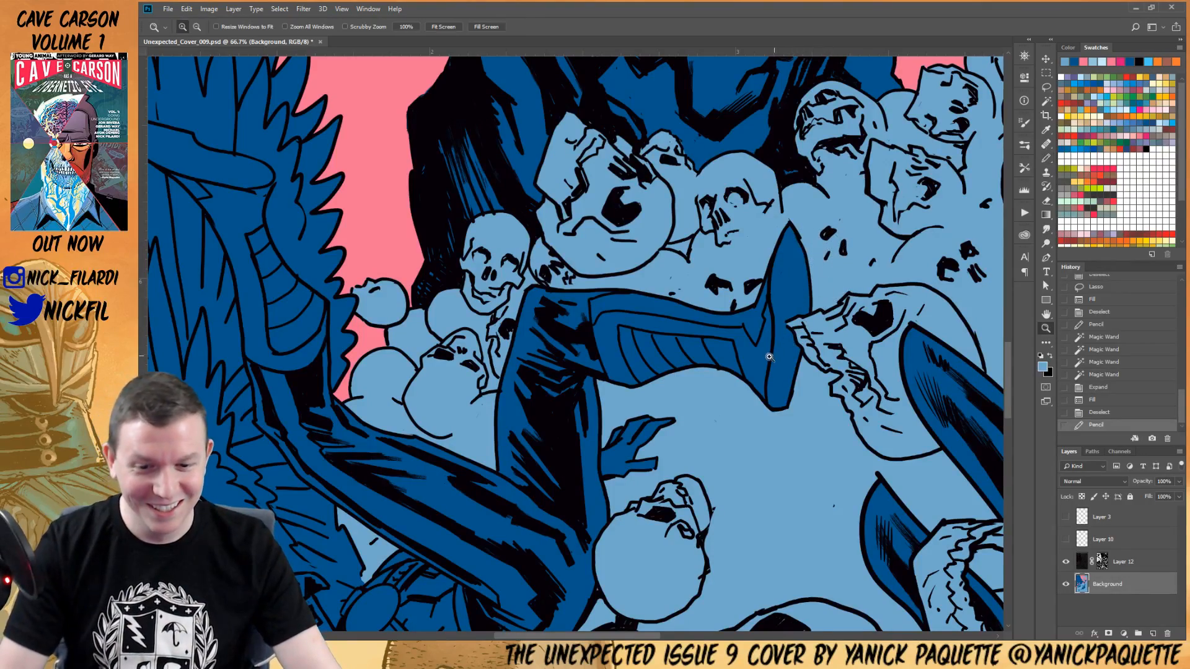
{"action": "left_click", "coordinate": [773, 357], "text": "alt"}
{"action": "mouse_move", "coordinate": [676, 576]}
{"action": "left_mouse_down"}
{"action": "mouse_move", "coordinate": [762, 427]}
{"action": "mouse_move", "coordinate": [794, 303]}
{"action": "mouse_move", "coordinate": [713, 364]}
{"action": "left_mouse_up"}
{"action": "left_click", "coordinate": [651, 315], "text": "alt"}
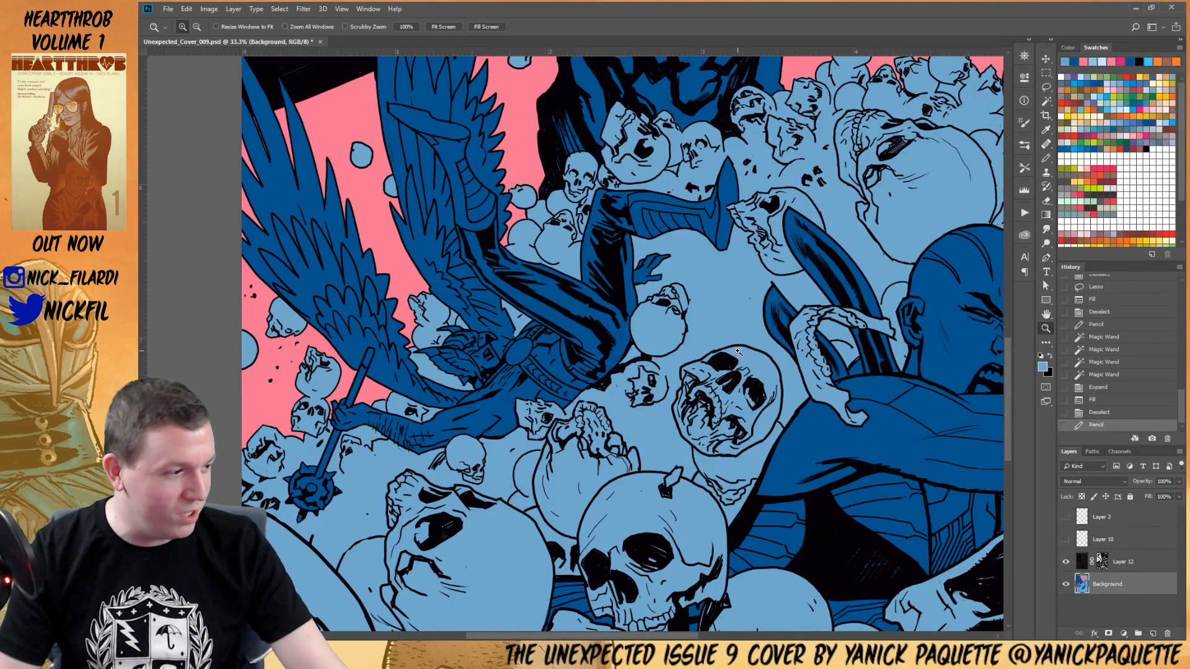
{"action": "left_click_drag", "start_coordinate": [792, 342], "coordinate": [742, 285]}
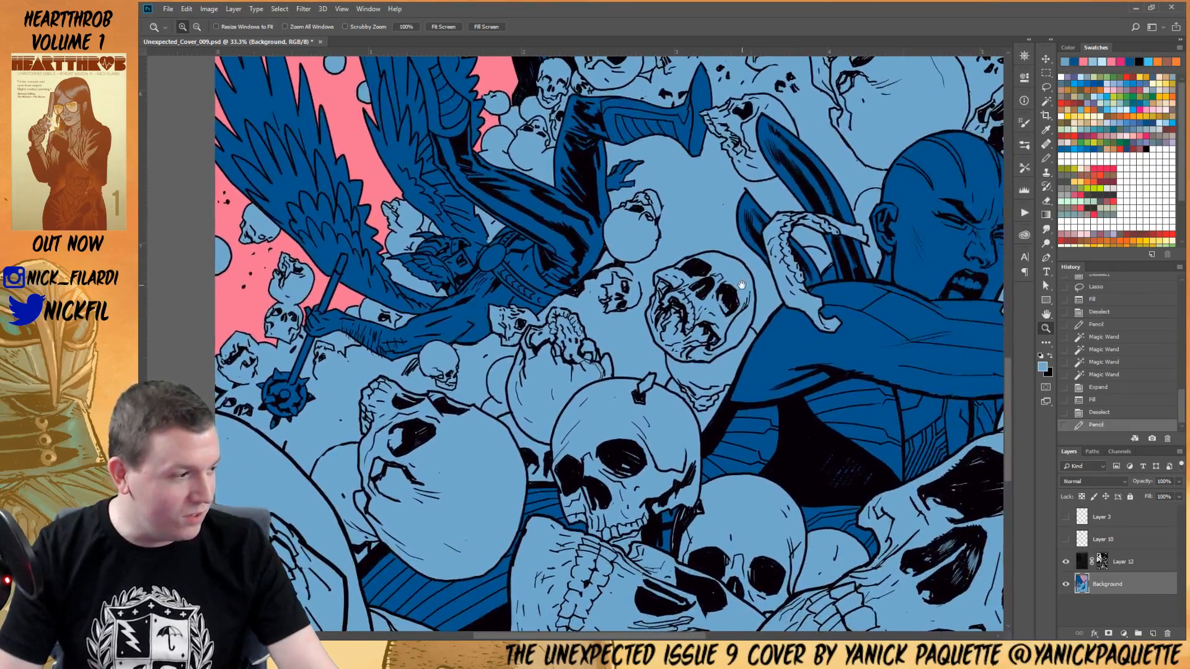
{"action": "left_click", "coordinate": [687, 360], "text": "alt"}
{"action": "left_click", "coordinate": [687, 360], "text": "alt"}
{"action": "left_click_drag", "start_coordinate": [792, 304], "coordinate": [774, 442]}
{"action": "left_click_drag", "start_coordinate": [760, 381], "coordinate": [774, 359]}
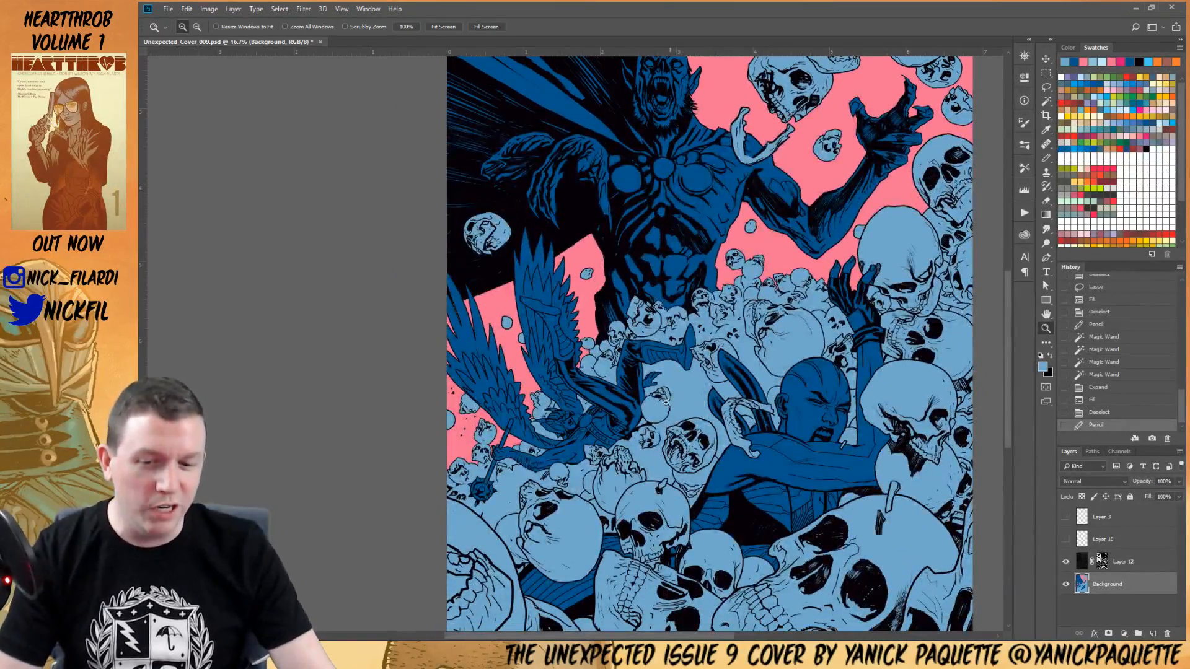
{"action": "left_click_drag", "start_coordinate": [716, 326], "coordinate": [698, 435]}
{"action": "left_click", "coordinate": [703, 389], "text": "alt"}
{"action": "left_click_drag", "start_coordinate": [739, 522], "coordinate": [712, 379]}
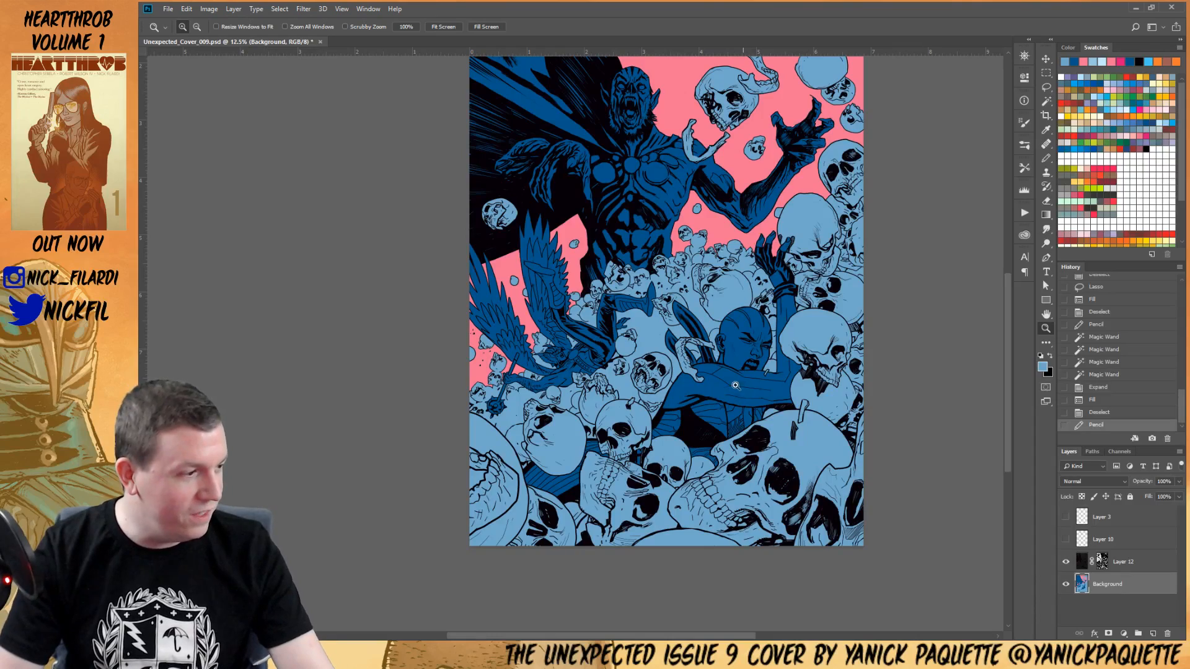
{"action": "left_click_drag", "start_coordinate": [625, 332], "coordinate": [657, 364]}
{"action": "key", "text": "w"}
{"action": "left_click", "coordinate": [662, 307]}
{"action": "key", "text": "ctrl+d"}
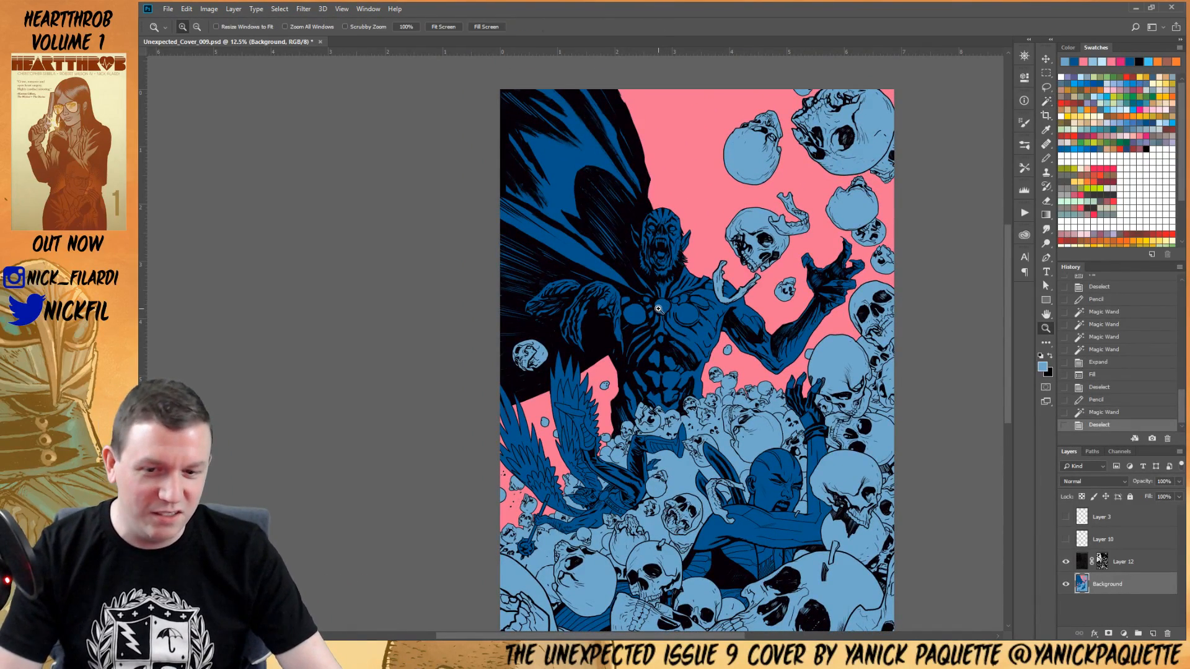
Select the closed round and oval shapes on the winged creature's chest with the Magic Wand, fill them pale lavender, and deselect
{"action": "left_click", "coordinate": [658, 308], "text": "ctrl"}
{"action": "left_click", "coordinate": [658, 309], "text": "ctrl"}
{"action": "left_click", "coordinate": [659, 308], "text": "ctrl"}
{"action": "left_click", "coordinate": [659, 308], "text": "ctrl"}
{"action": "left_click", "coordinate": [613, 276]}
{"action": "left_click", "coordinate": [661, 298]}
{"action": "left_click", "coordinate": [570, 329]}
{"action": "left_click", "coordinate": [726, 277]}
{"action": "left_click", "coordinate": [760, 268]}
{"action": "left_click", "coordinate": [812, 278]}
{"action": "left_click", "coordinate": [525, 276]}
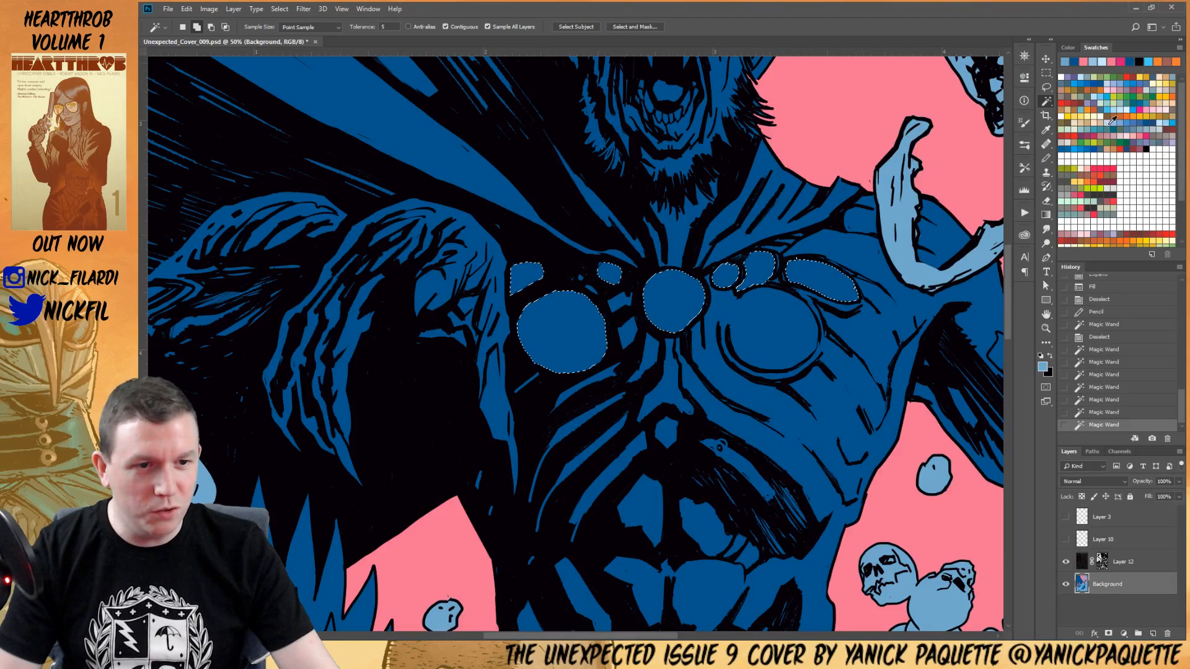
{"action": "key", "text": "alt+BackSpace"}
{"action": "key", "text": "ctrl+d"}
Close the gap in the remaining large chest circle with a pale lavender Pencil stroke, then select its interior, fill it, and deselect
{"action": "left_click", "coordinate": [772, 343]}
{"action": "key", "text": "b"}
{"action": "left_click_drag", "start_coordinate": [752, 304], "coordinate": [736, 341]}
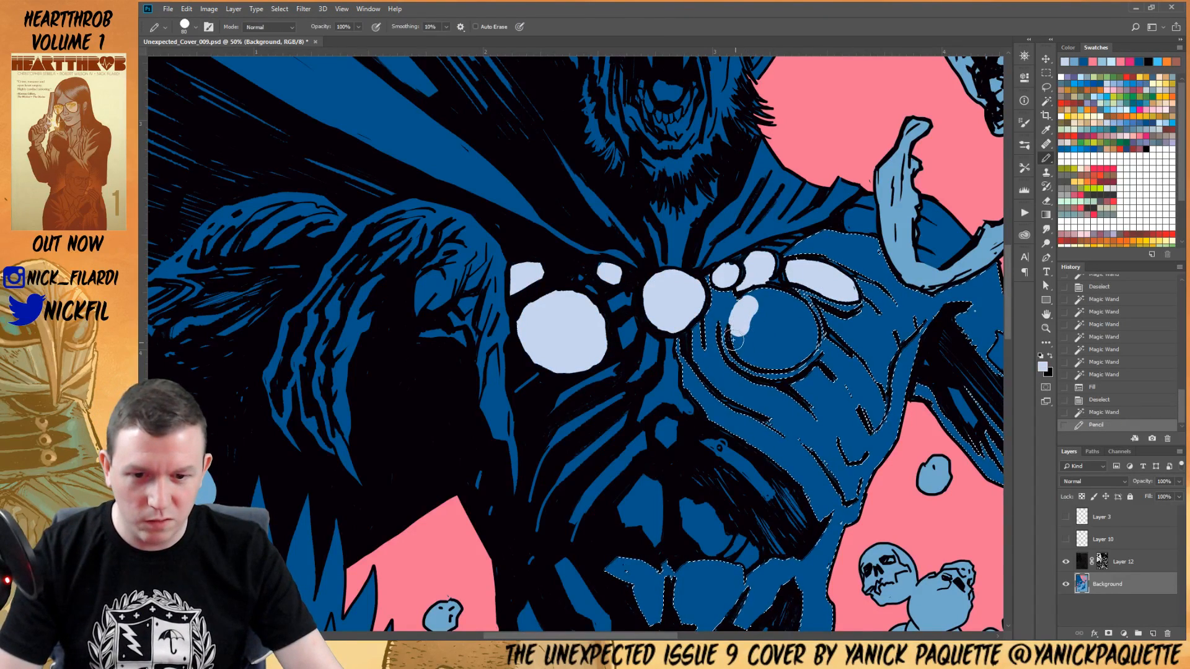
{"action": "key", "text": "w"}
{"action": "left_click", "coordinate": [737, 342]}
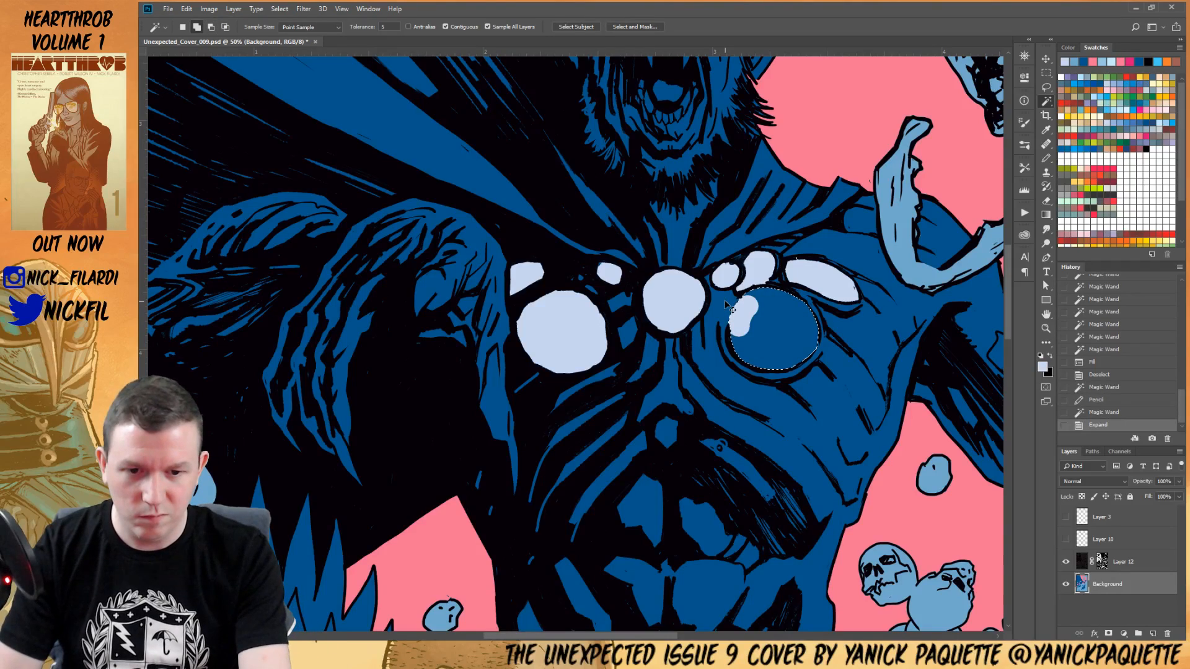
{"action": "key", "text": "alt+BackSpace"}
{"action": "key", "text": "ctrl+d"}
{"action": "key", "text": "z"}
{"action": "left_click", "coordinate": [722, 283], "text": "alt"}
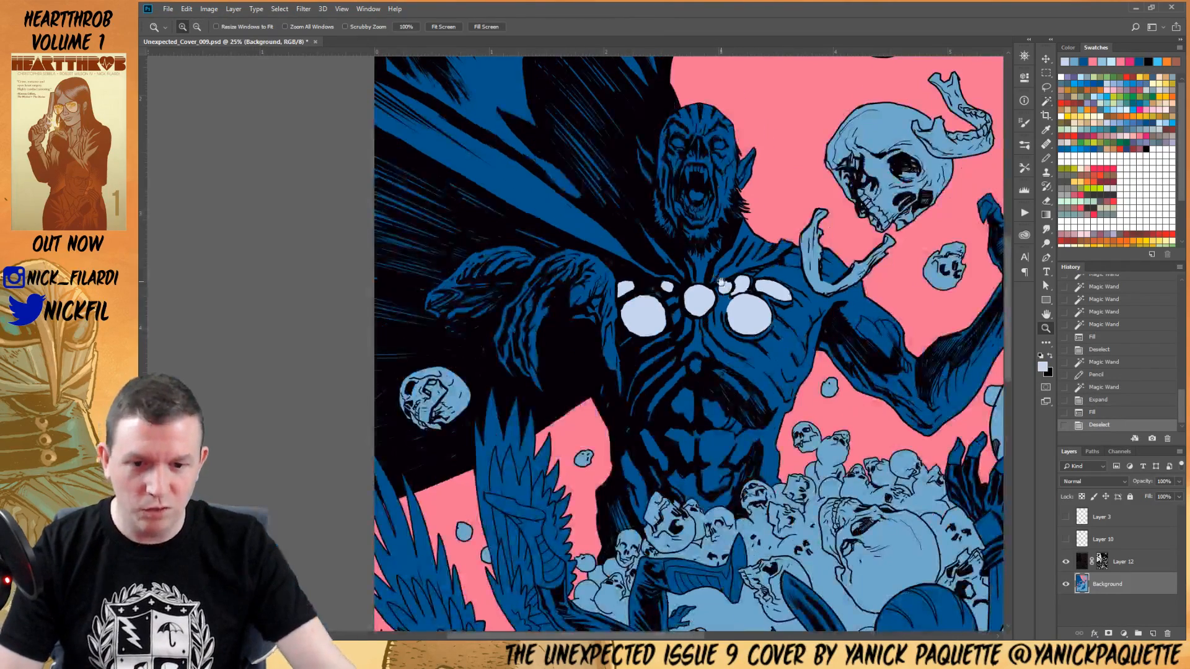
{"action": "left_click_drag", "start_coordinate": [721, 283], "coordinate": [695, 340]}
{"action": "key", "text": "w"}
{"action": "left_click", "coordinate": [657, 229]}
{"action": "key", "text": "z"}
{"action": "key", "text": "ctrl+d"}
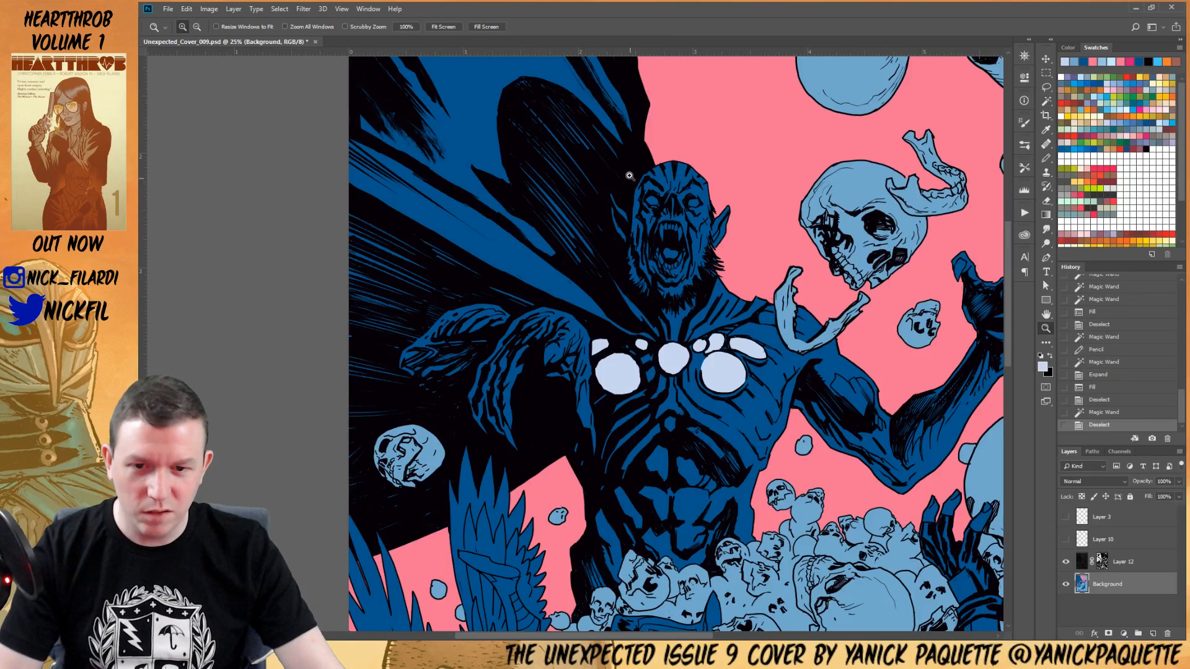
Select both of the screaming creature's eyes with the Magic Wand, expand the selection, fill with pale lavender, and deselect
{"action": "left_click_drag", "start_coordinate": [630, 179], "coordinate": [686, 263]}
{"action": "left_click_drag", "start_coordinate": [740, 313], "coordinate": [751, 310]}
{"action": "key", "text": "w"}
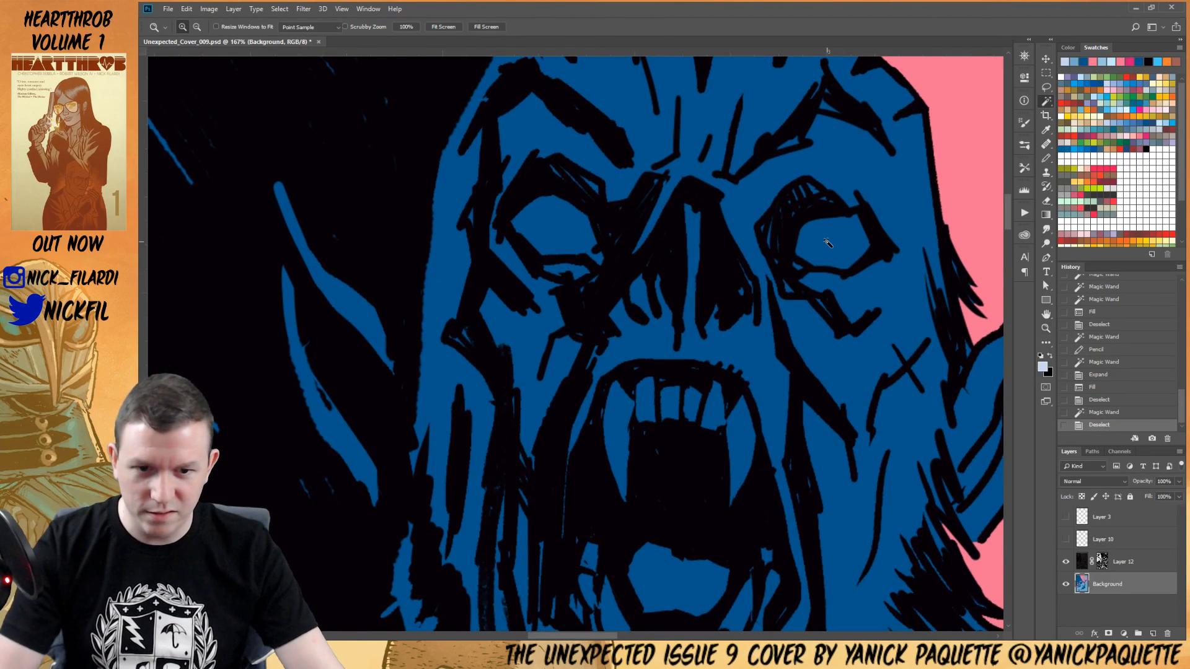
{"action": "left_click", "coordinate": [829, 242]}
{"action": "left_click", "coordinate": [589, 231]}
{"action": "key", "text": "F5"}
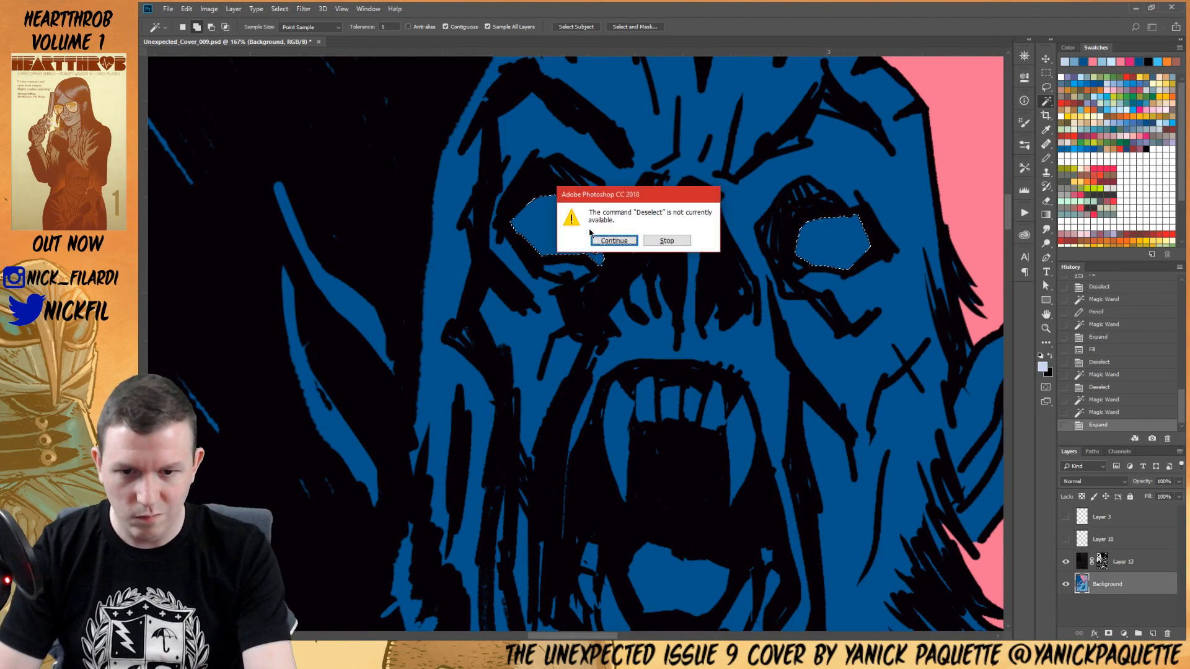
{"action": "key", "text": "Return"}
{"action": "key", "text": "Return"}
{"action": "key", "text": "alt+BackSpace"}
{"action": "key", "text": "ctrl+d"}
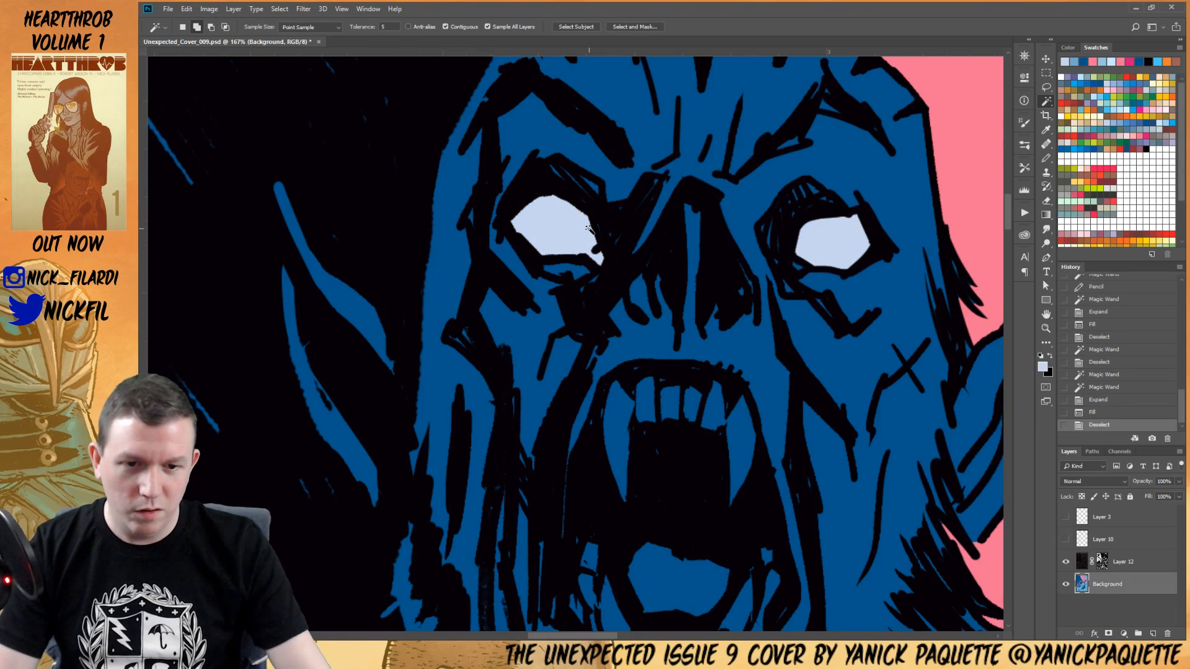
Lasso the creature's upper teeth and fangs
{"action": "scroll", "coordinate": [613, 204], "scroll_direction": "down", "scroll_amount": 5}
{"action": "key", "text": "l"}
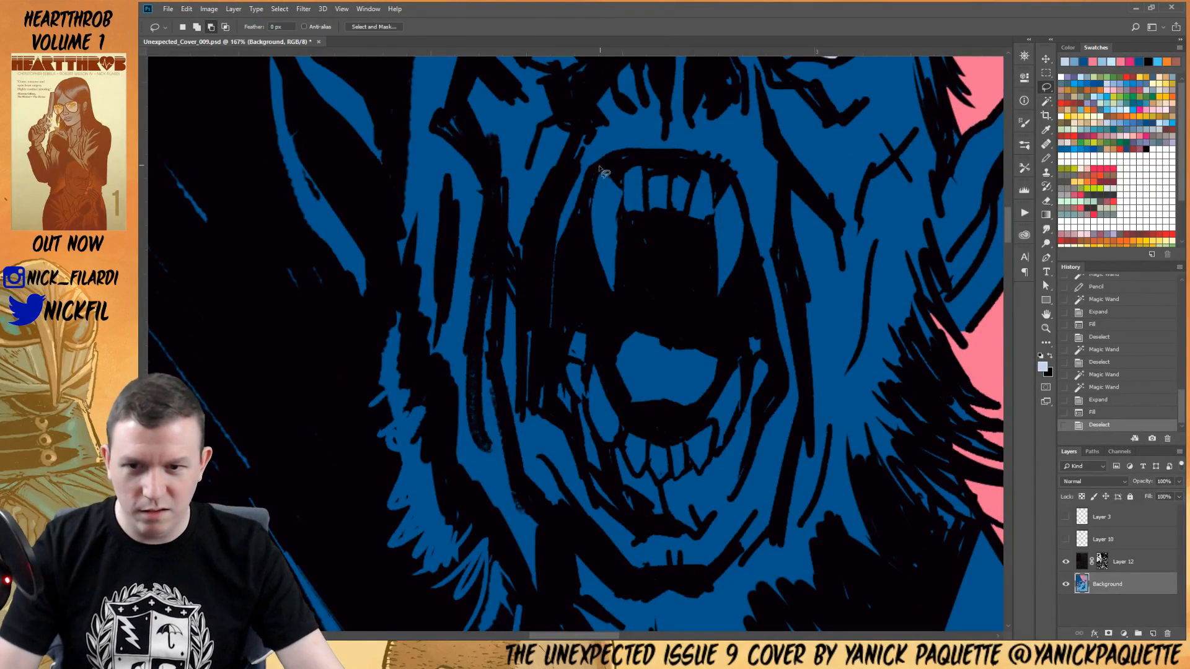
{"action": "mouse_move", "coordinate": [597, 169]}
{"action": "left_mouse_down"}
{"action": "mouse_move", "coordinate": [588, 199]}
{"action": "mouse_move", "coordinate": [602, 265]}
{"action": "left_mouse_up"}
{"action": "mouse_move", "coordinate": [655, 301]}
{"action": "left_mouse_down"}
{"action": "mouse_move", "coordinate": [726, 303]}
{"action": "mouse_move", "coordinate": [751, 240]}
{"action": "left_mouse_up"}
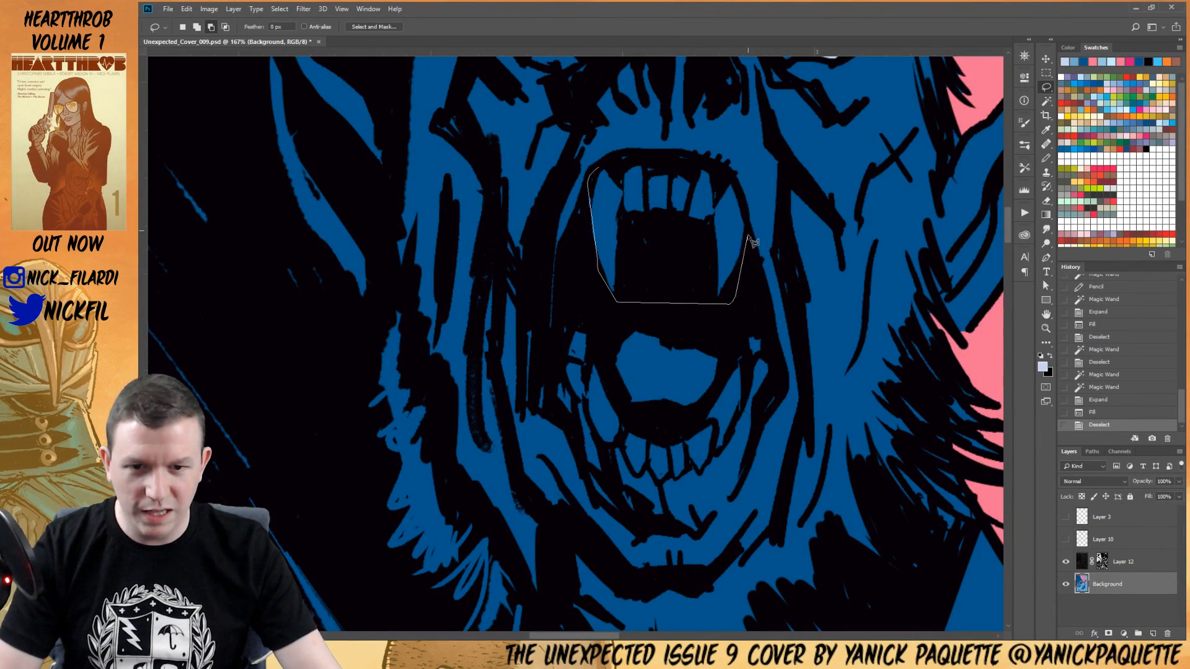
{"action": "left_click_drag", "start_coordinate": [626, 162], "coordinate": [600, 230]}
Add the lower teeth to the selection without the tongue, fill all the teeth with white, and deselect
{"action": "scroll", "coordinate": [648, 285], "scroll_direction": "down", "scroll_amount": 4}
{"action": "left_click_drag", "start_coordinate": [604, 273], "coordinate": [633, 294]}
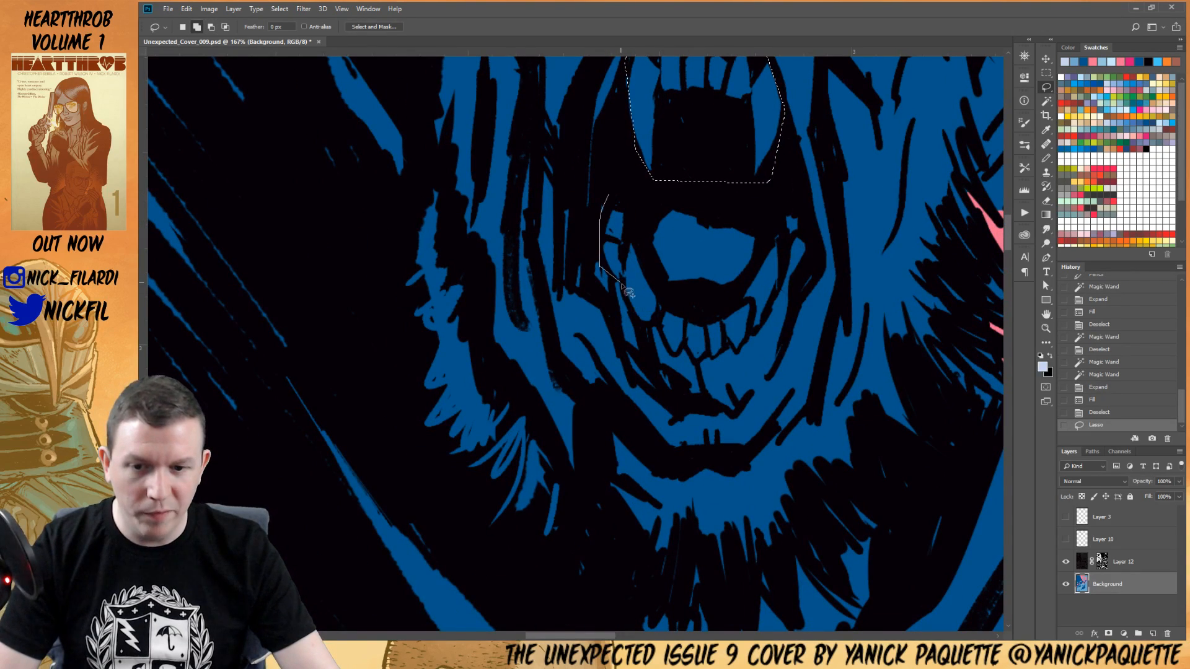
{"action": "left_click_drag", "start_coordinate": [661, 332], "coordinate": [681, 359]}
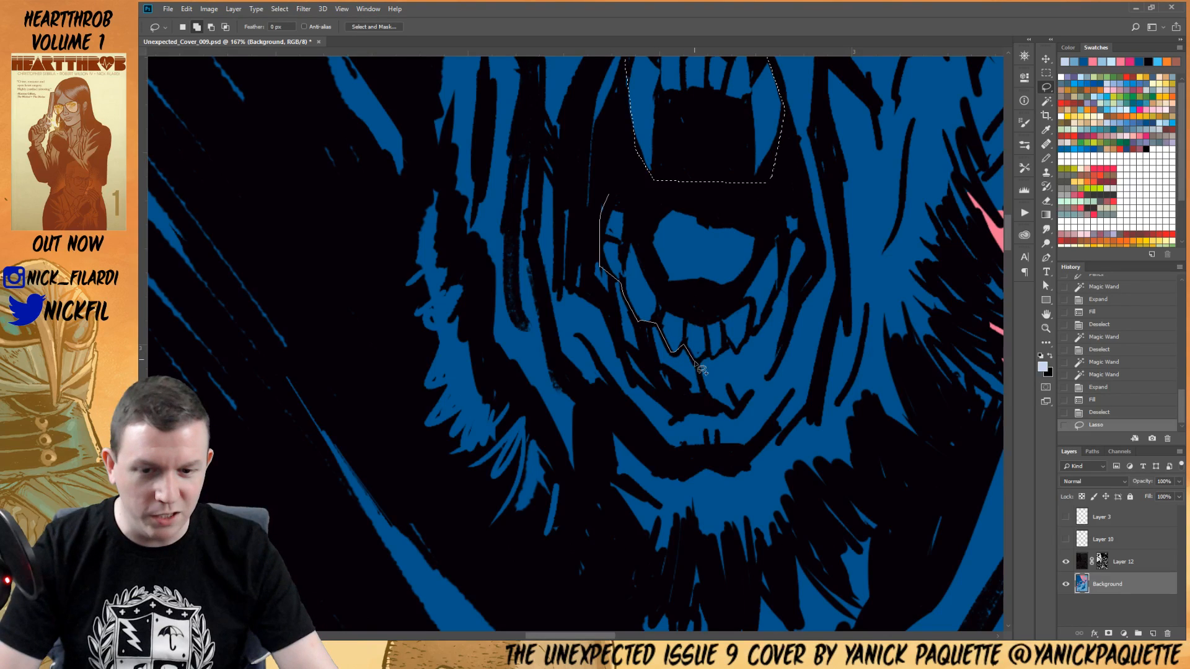
{"action": "mouse_move", "coordinate": [699, 368]}
{"action": "left_mouse_down"}
{"action": "mouse_move", "coordinate": [781, 280]}
{"action": "mouse_move", "coordinate": [784, 200]}
{"action": "mouse_move", "coordinate": [668, 195]}
{"action": "mouse_move", "coordinate": [800, 197]}
{"action": "left_mouse_up"}
{"action": "left_click_drag", "start_coordinate": [762, 248], "coordinate": [758, 247]}
{"action": "left_click_drag", "start_coordinate": [743, 226], "coordinate": [760, 278]}
{"action": "mouse_move", "coordinate": [658, 210]}
{"action": "left_mouse_down"}
{"action": "mouse_move", "coordinate": [772, 234]}
{"action": "mouse_move", "coordinate": [782, 279]}
{"action": "left_mouse_up"}
{"action": "left_click", "coordinate": [1146, 184]}
{"action": "key", "text": "alt+BackSpace"}
{"action": "key", "text": "ctrl+d"}
Pick a dark red swatch and paint the creature's tongue with the Pencil
{"action": "left_click", "coordinate": [1133, 77]}
{"action": "key", "text": "b"}
{"action": "mouse_move", "coordinate": [705, 273]}
{"action": "left_mouse_down"}
{"action": "mouse_move", "coordinate": [710, 303]}
{"action": "mouse_move", "coordinate": [749, 291]}
{"action": "mouse_move", "coordinate": [727, 305]}
{"action": "left_mouse_up"}
Examine the coloured face and chest details against the whole cover
{"action": "key", "text": "z"}
{"action": "left_click", "coordinate": [720, 269], "text": "alt"}
{"action": "left_click", "coordinate": [720, 268], "text": "alt"}
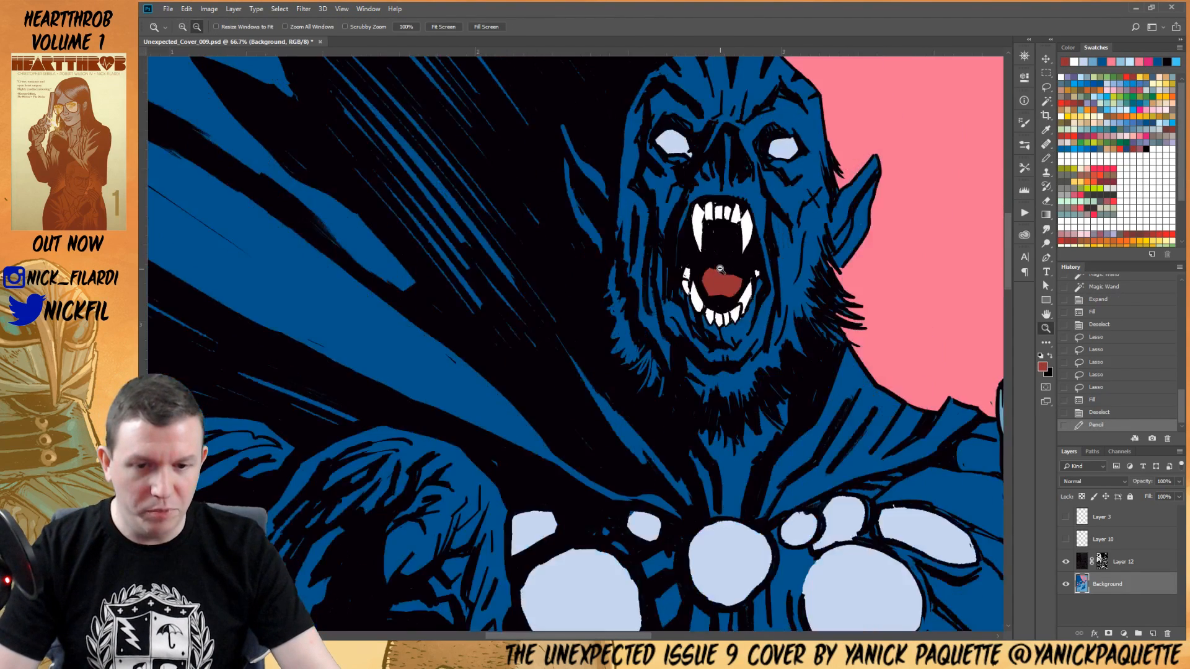
{"action": "left_click", "coordinate": [720, 269], "text": "alt"}
{"action": "left_click", "coordinate": [720, 269], "text": "alt"}
{"action": "left_click", "coordinate": [720, 269], "text": "alt"}
{"action": "left_click_drag", "start_coordinate": [787, 444], "coordinate": [726, 259]}
{"action": "left_click", "coordinate": [666, 294], "text": "alt"}
{"action": "left_click", "coordinate": [666, 294], "text": "alt"}
{"action": "key", "text": "w"}
{"action": "left_click", "coordinate": [630, 431]}
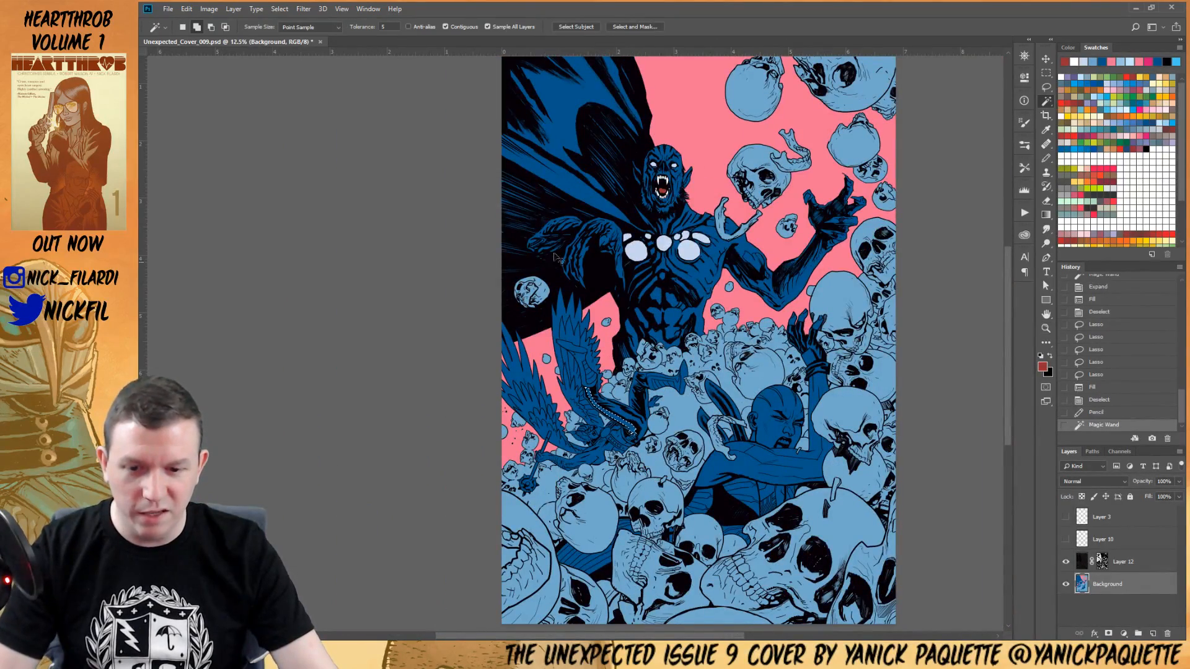
{"action": "key", "text": "ctrl+d"}
{"action": "left_click", "coordinate": [606, 428]}
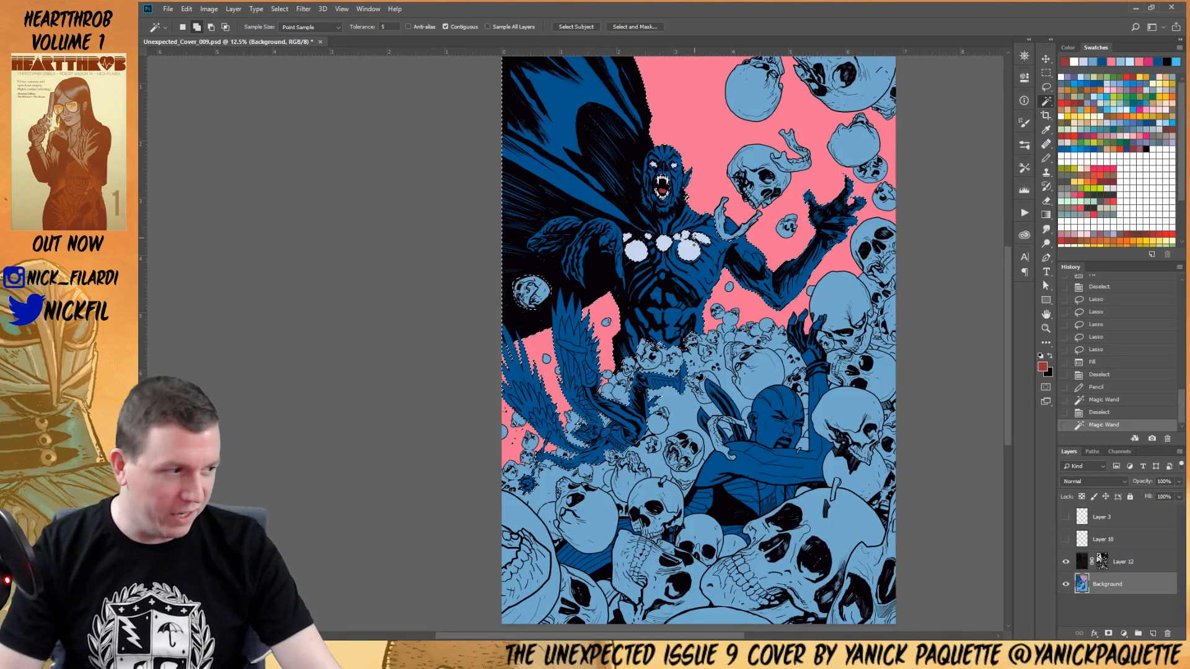
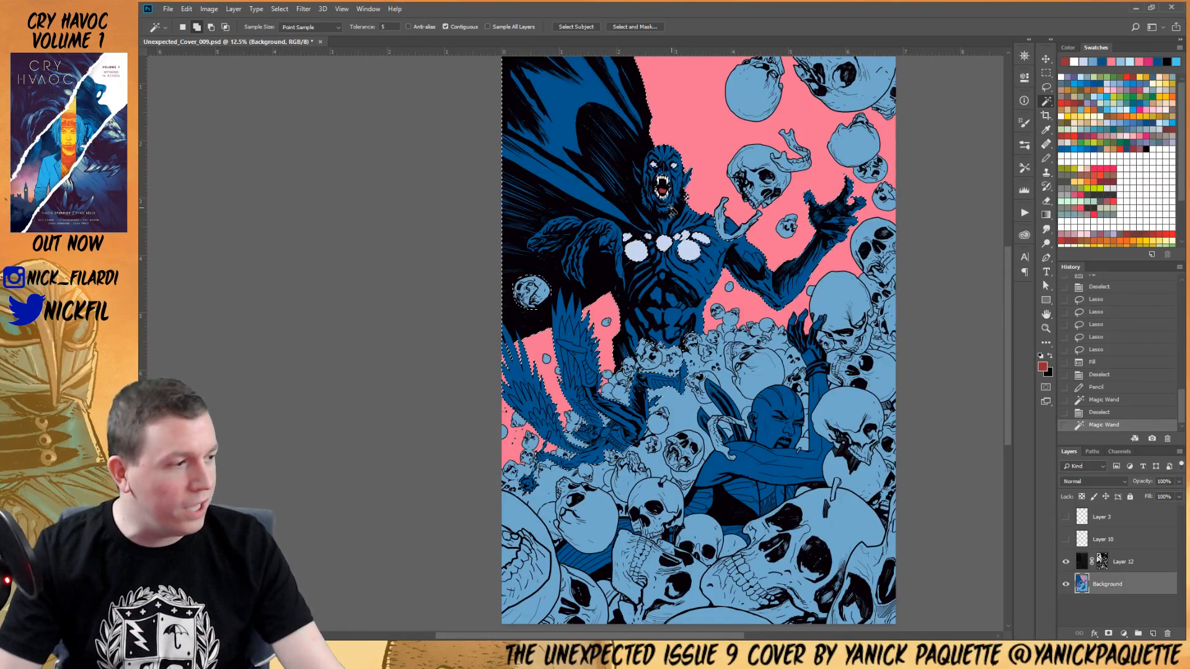
{"action": "key", "text": "z"}
{"action": "left_click", "coordinate": [609, 202]}
{"action": "key", "text": "ctrl+d"}
Lasso the upper cape from the page edge to the creature's face and subtract the pink background with the Magic Wand
{"action": "left_click_drag", "start_coordinate": [576, 172], "coordinate": [692, 317]}
{"action": "left_click", "coordinate": [646, 233]}
{"action": "key", "text": "l"}
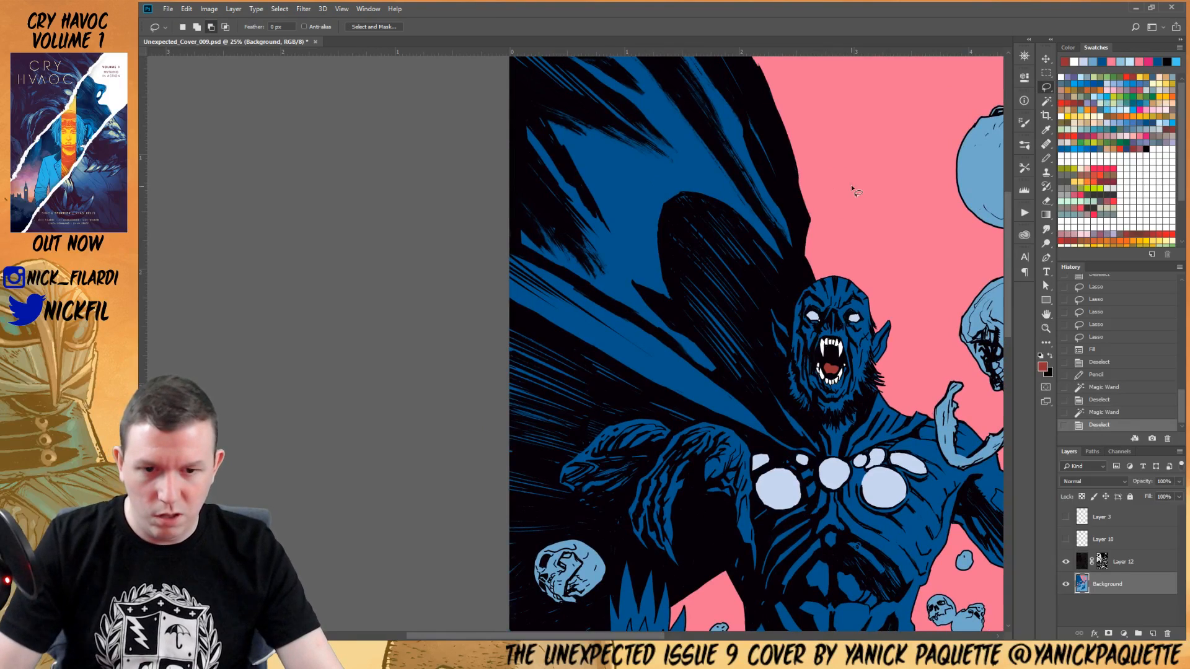
{"action": "left_click_drag", "start_coordinate": [810, 440], "coordinate": [814, 446]}
{"action": "mouse_move", "coordinate": [661, 400]}
{"action": "left_mouse_down"}
{"action": "mouse_move", "coordinate": [403, 233]}
{"action": "mouse_move", "coordinate": [467, 59]}
{"action": "mouse_move", "coordinate": [579, 99]}
{"action": "mouse_move", "coordinate": [809, 254]}
{"action": "left_mouse_up"}
{"action": "key", "text": "w"}
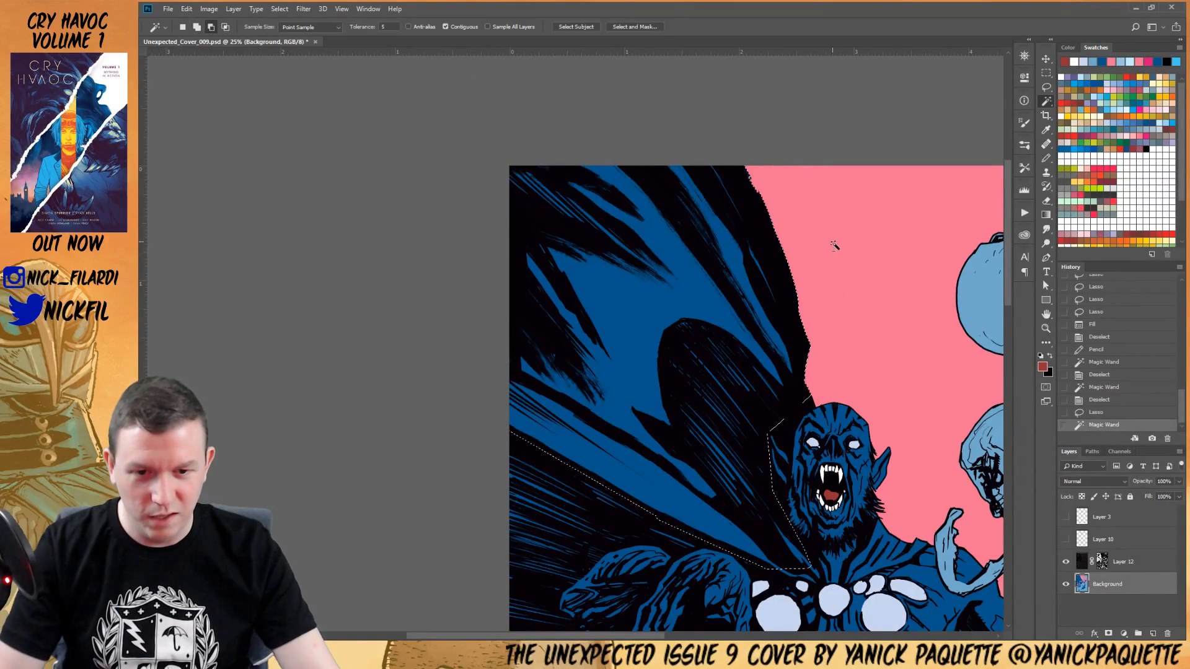
{"action": "scroll", "coordinate": [830, 248], "scroll_direction": "down", "scroll_amount": 5}
{"action": "left_click", "coordinate": [615, 301], "text": "shift"}
Extend the selection down the streaked cape past the clawed hands to the wings, leaving out the floating skull and the pink background
{"action": "key", "text": "l"}
{"action": "mouse_move", "coordinate": [511, 179]}
{"action": "left_mouse_down"}
{"action": "mouse_move", "coordinate": [458, 297]}
{"action": "mouse_move", "coordinate": [460, 403]}
{"action": "mouse_move", "coordinate": [524, 413]}
{"action": "mouse_move", "coordinate": [644, 273]}
{"action": "mouse_move", "coordinate": [603, 266]}
{"action": "mouse_move", "coordinate": [650, 293]}
{"action": "mouse_move", "coordinate": [586, 348]}
{"action": "mouse_move", "coordinate": [575, 298]}
{"action": "mouse_move", "coordinate": [619, 272]}
{"action": "mouse_move", "coordinate": [774, 343]}
{"action": "mouse_move", "coordinate": [751, 378]}
{"action": "mouse_move", "coordinate": [673, 403]}
{"action": "mouse_move", "coordinate": [694, 401]}
{"action": "mouse_move", "coordinate": [642, 363]}
{"action": "mouse_move", "coordinate": [559, 385]}
{"action": "mouse_move", "coordinate": [575, 390]}
{"action": "mouse_move", "coordinate": [551, 389]}
{"action": "mouse_move", "coordinate": [471, 471]}
{"action": "left_mouse_up"}
{"action": "key", "text": "z"}
{"action": "left_click", "coordinate": [635, 296]}
{"action": "key", "text": "l"}
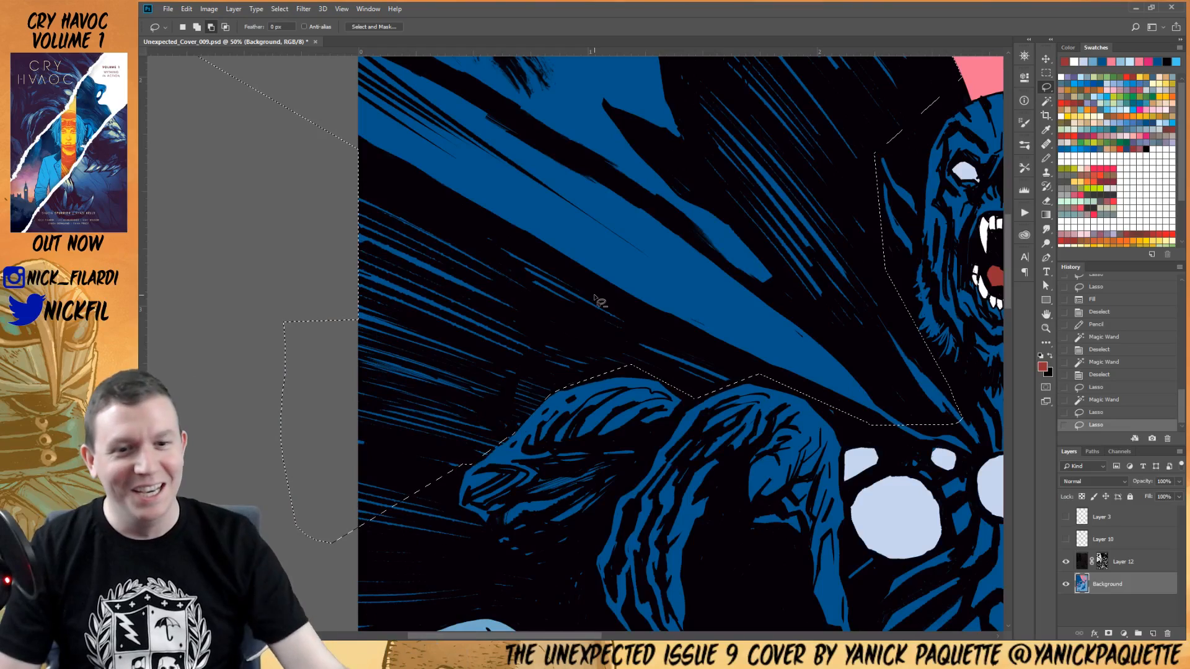
{"action": "mouse_move", "coordinate": [515, 514]}
{"action": "left_mouse_down"}
{"action": "mouse_move", "coordinate": [663, 329]}
{"action": "mouse_move", "coordinate": [691, 218]}
{"action": "left_mouse_up"}
{"action": "mouse_move", "coordinate": [634, 154]}
{"action": "left_mouse_down"}
{"action": "mouse_move", "coordinate": [635, 225]}
{"action": "mouse_move", "coordinate": [671, 238]}
{"action": "mouse_move", "coordinate": [742, 298]}
{"action": "mouse_move", "coordinate": [753, 356]}
{"action": "mouse_move", "coordinate": [715, 489]}
{"action": "left_mouse_up"}
{"action": "left_click_drag", "start_coordinate": [719, 555], "coordinate": [627, 580]}
{"action": "mouse_move", "coordinate": [583, 526]}
{"action": "left_mouse_down"}
{"action": "mouse_move", "coordinate": [526, 469]}
{"action": "mouse_move", "coordinate": [513, 245]}
{"action": "left_mouse_up"}
{"action": "key", "text": "w"}
{"action": "left_click", "coordinate": [663, 352], "text": "alt"}
Add the black cape area beneath the hanging arm to the selection and subtract the pink background below it with the Magic Wand
{"action": "left_click_drag", "start_coordinate": [872, 337], "coordinate": [665, 385]}
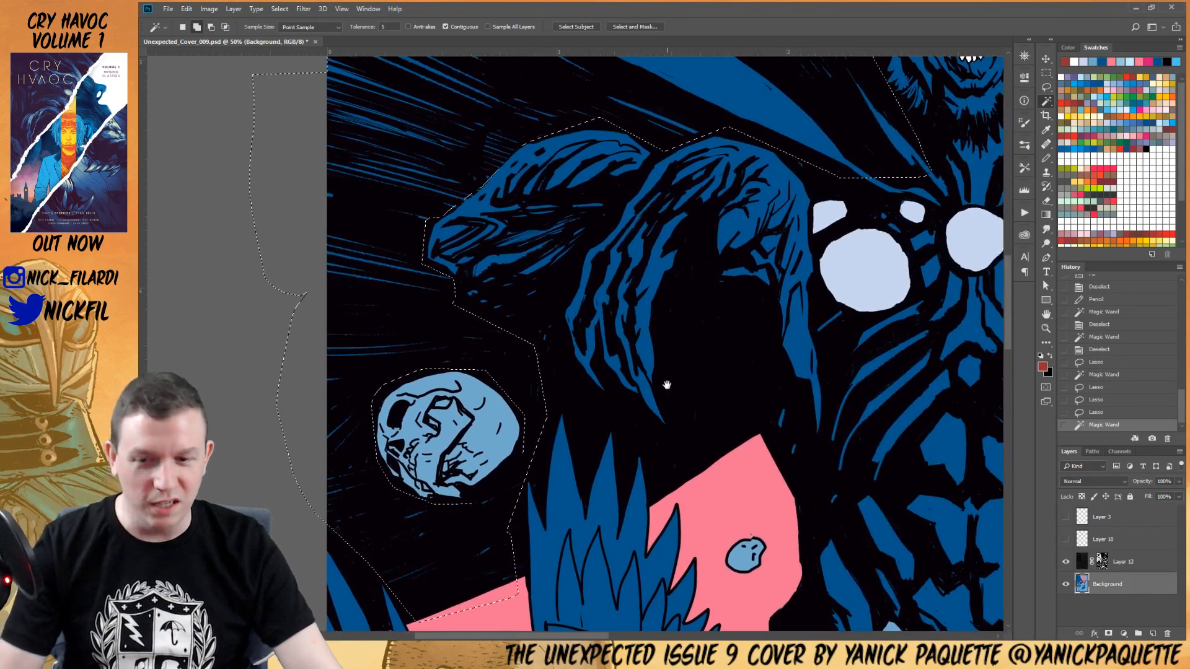
{"action": "key", "text": "l"}
{"action": "left_click", "coordinate": [528, 391], "text": "shift"}
{"action": "mouse_move", "coordinate": [767, 474]}
{"action": "left_mouse_down"}
{"action": "mouse_move", "coordinate": [774, 426]}
{"action": "mouse_move", "coordinate": [754, 335]}
{"action": "mouse_move", "coordinate": [709, 298]}
{"action": "mouse_move", "coordinate": [668, 339]}
{"action": "mouse_move", "coordinate": [674, 433]}
{"action": "left_mouse_up"}
{"action": "mouse_move", "coordinate": [541, 364]}
{"action": "left_mouse_down"}
{"action": "mouse_move", "coordinate": [473, 331]}
{"action": "mouse_move", "coordinate": [621, 387]}
{"action": "left_mouse_up"}
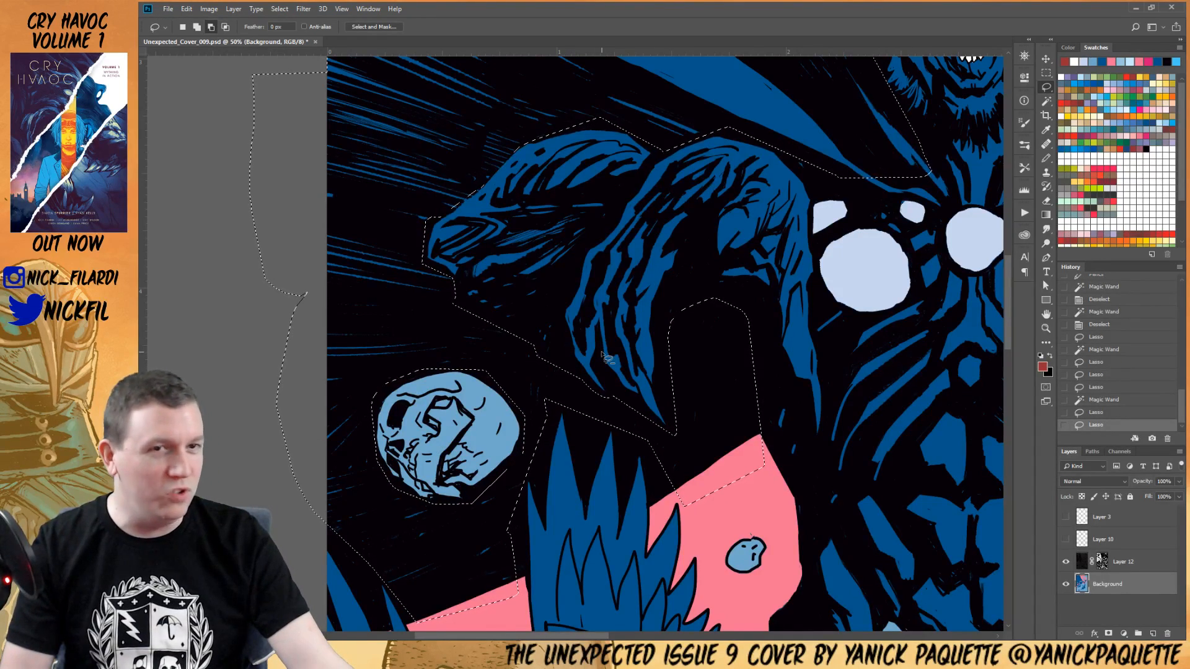
{"action": "key", "text": "z"}
{"action": "left_click", "coordinate": [612, 317], "text": "alt"}
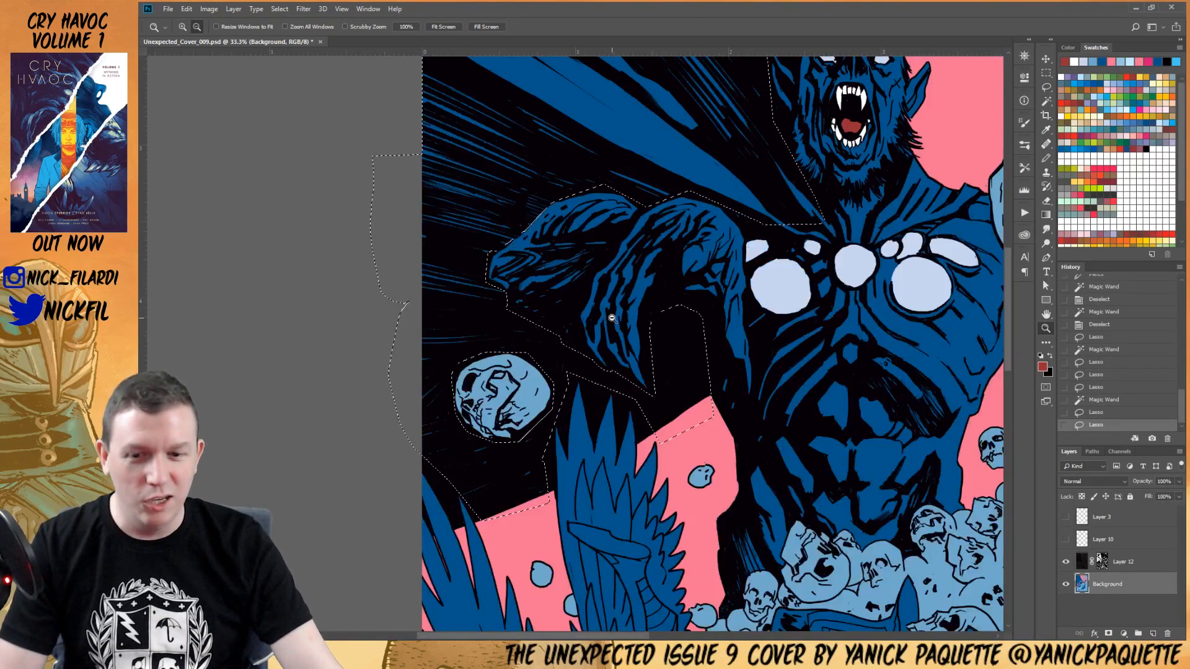
{"action": "left_click", "coordinate": [612, 317], "text": "alt"}
{"action": "key", "text": "w"}
{"action": "left_click", "coordinate": [669, 395], "text": "alt"}
{"action": "left_click", "coordinate": [559, 460], "text": "alt"}
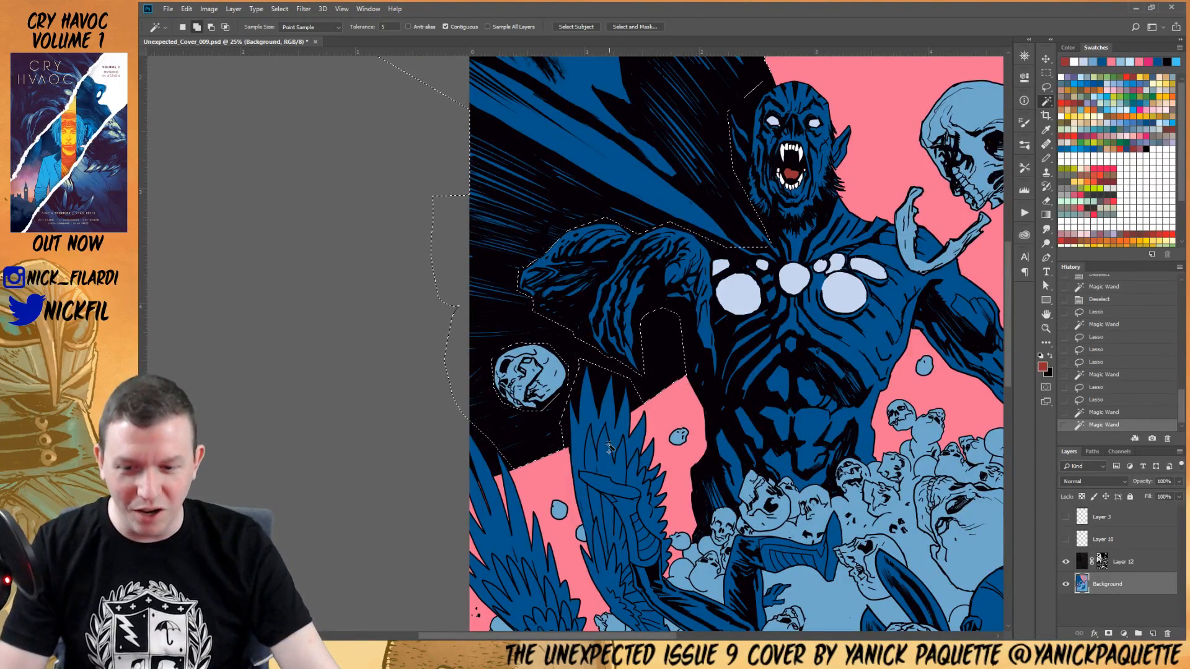
Add the cape's collar below the creature's beard and across the shoulder to the lasso selection and subtract the pink background with the Magic Wand
{"action": "left_click_drag", "start_coordinate": [777, 180], "coordinate": [673, 316]}
{"action": "key", "text": "z"}
{"action": "left_click", "coordinate": [673, 317]}
{"action": "left_click", "coordinate": [673, 317]}
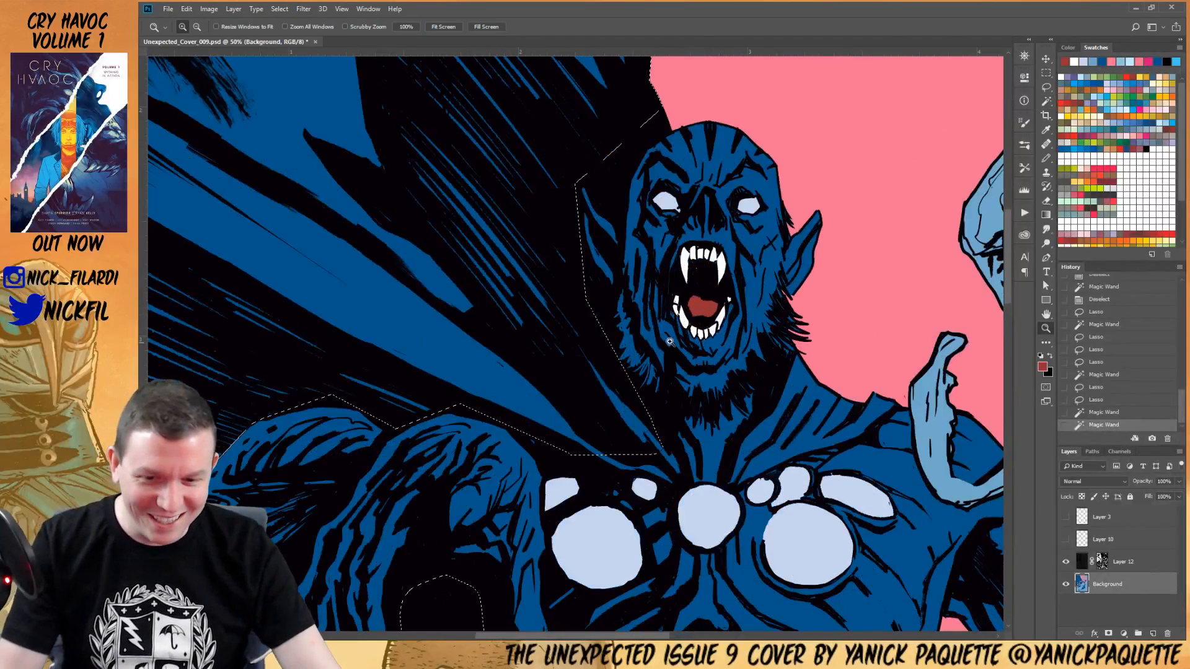
{"action": "key", "text": "l"}
{"action": "left_click_drag", "start_coordinate": [705, 412], "coordinate": [730, 401]}
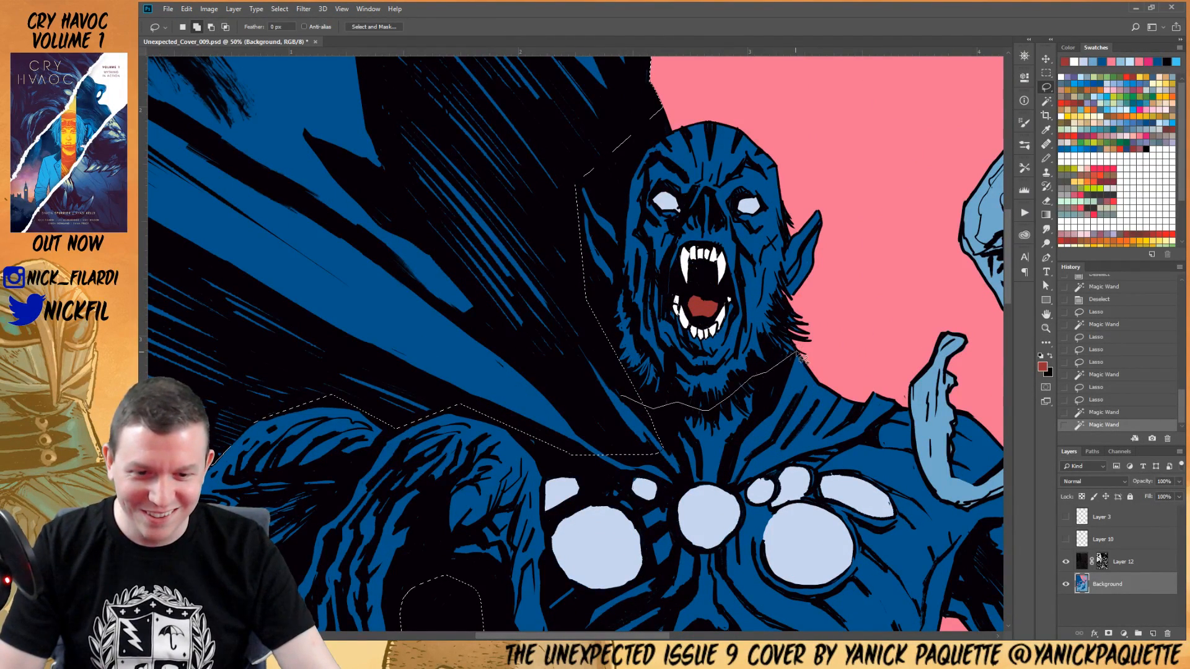
{"action": "mouse_move", "coordinate": [875, 439]}
{"action": "left_mouse_down"}
{"action": "mouse_move", "coordinate": [812, 444]}
{"action": "mouse_move", "coordinate": [713, 488]}
{"action": "left_mouse_up"}
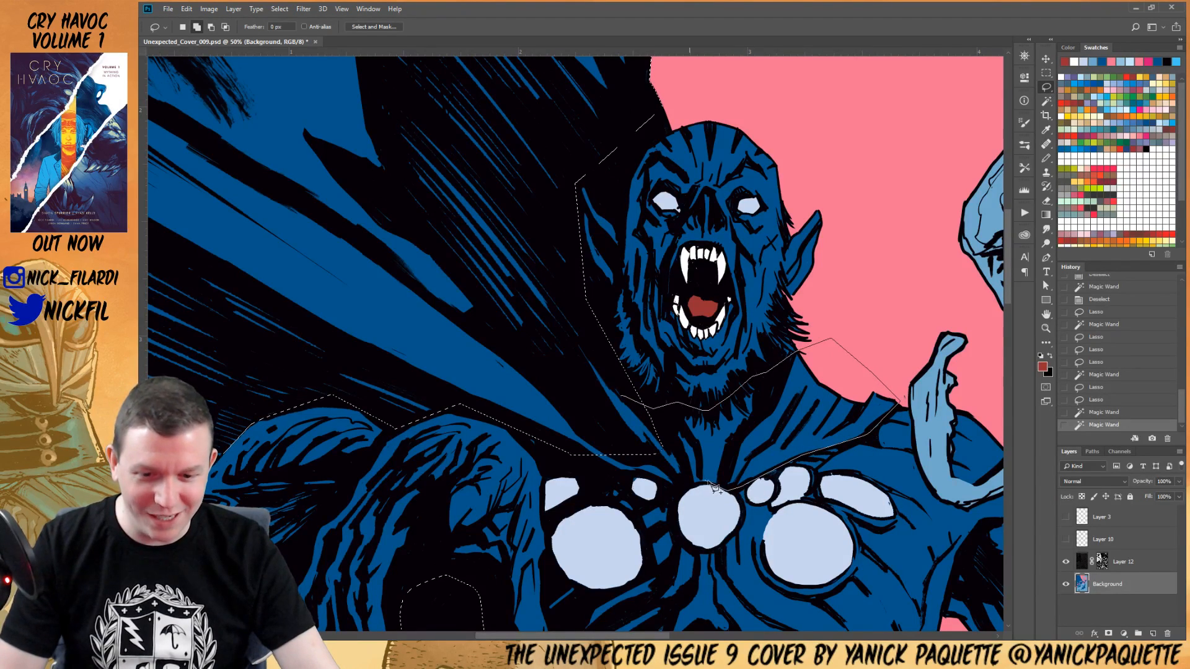
{"action": "left_click_drag", "start_coordinate": [570, 443], "coordinate": [574, 447]}
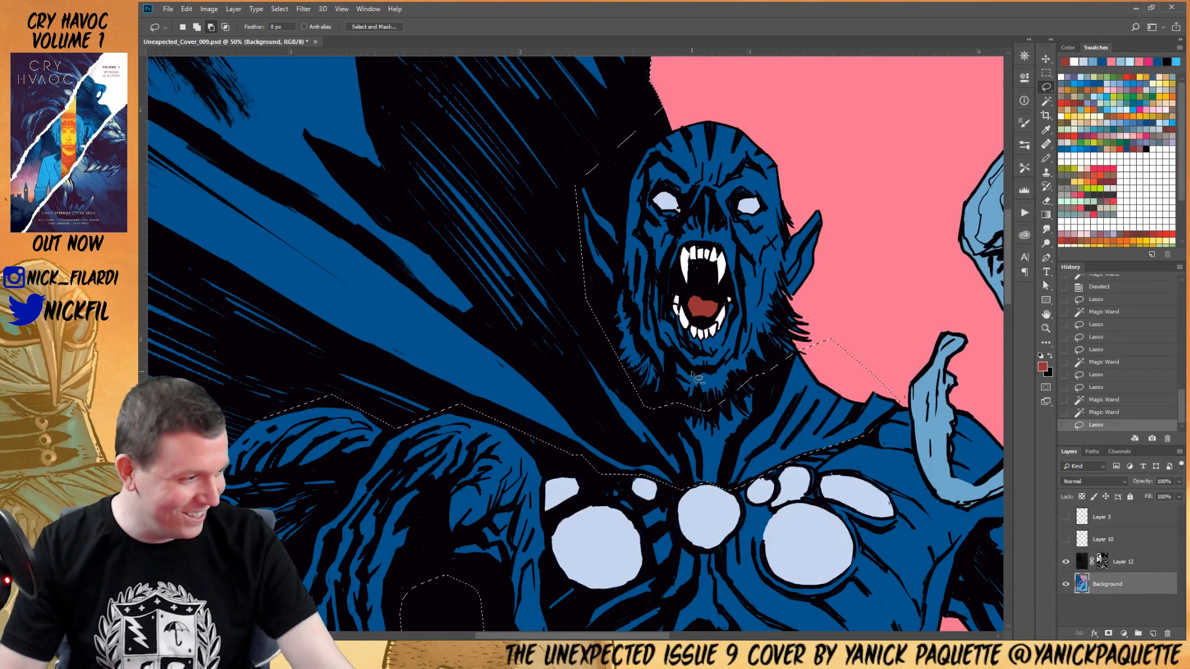
{"action": "key", "text": "w"}
{"action": "left_click", "coordinate": [840, 352], "text": "alt"}
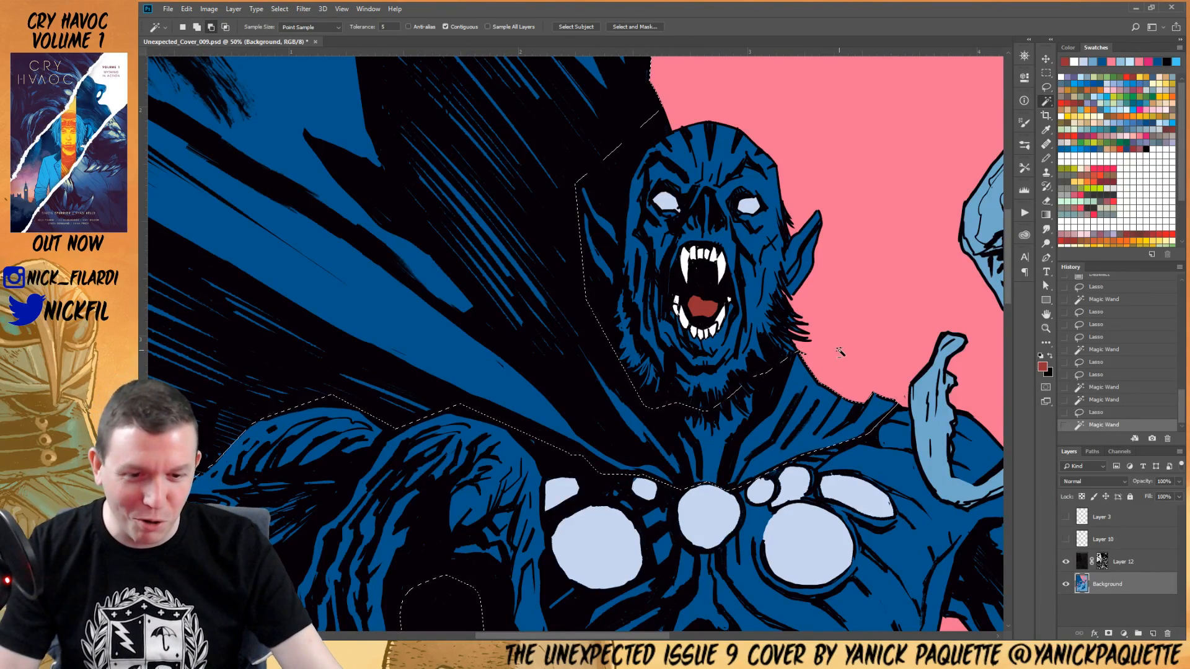
Fill the selected cape and collar with the muted plum swatch and clear the selection
{"action": "key", "text": "z"}
{"action": "left_click", "coordinate": [811, 338], "text": "alt"}
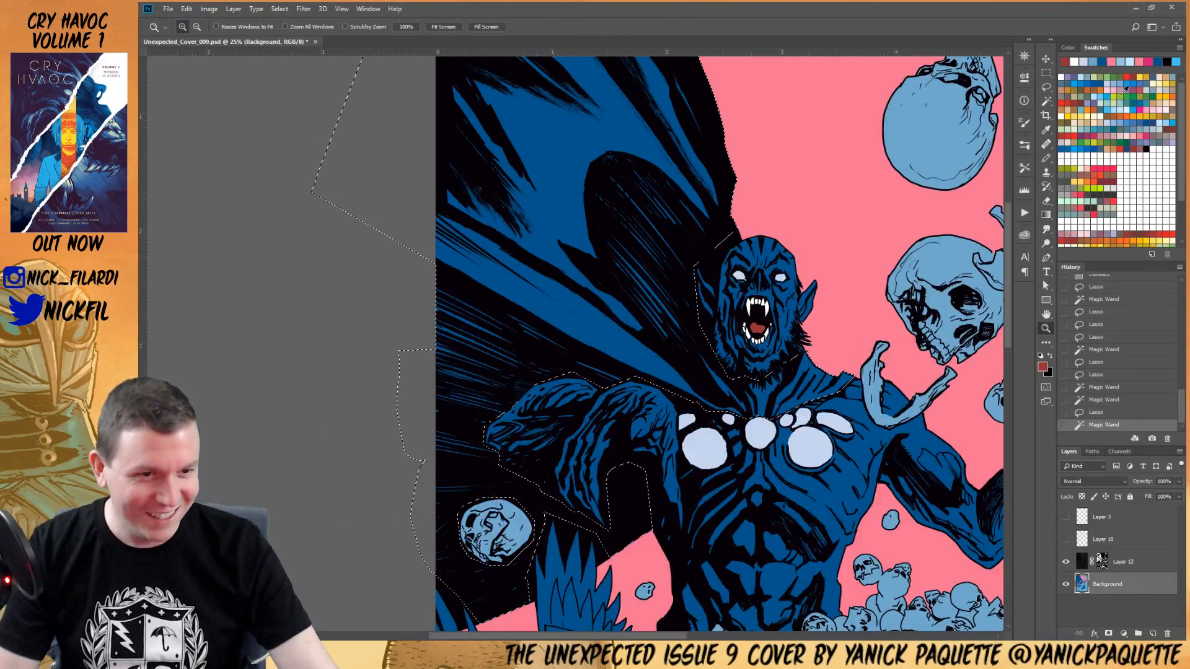
{"action": "left_click", "coordinate": [1144, 77]}
{"action": "key", "text": "alt+BackSpace"}
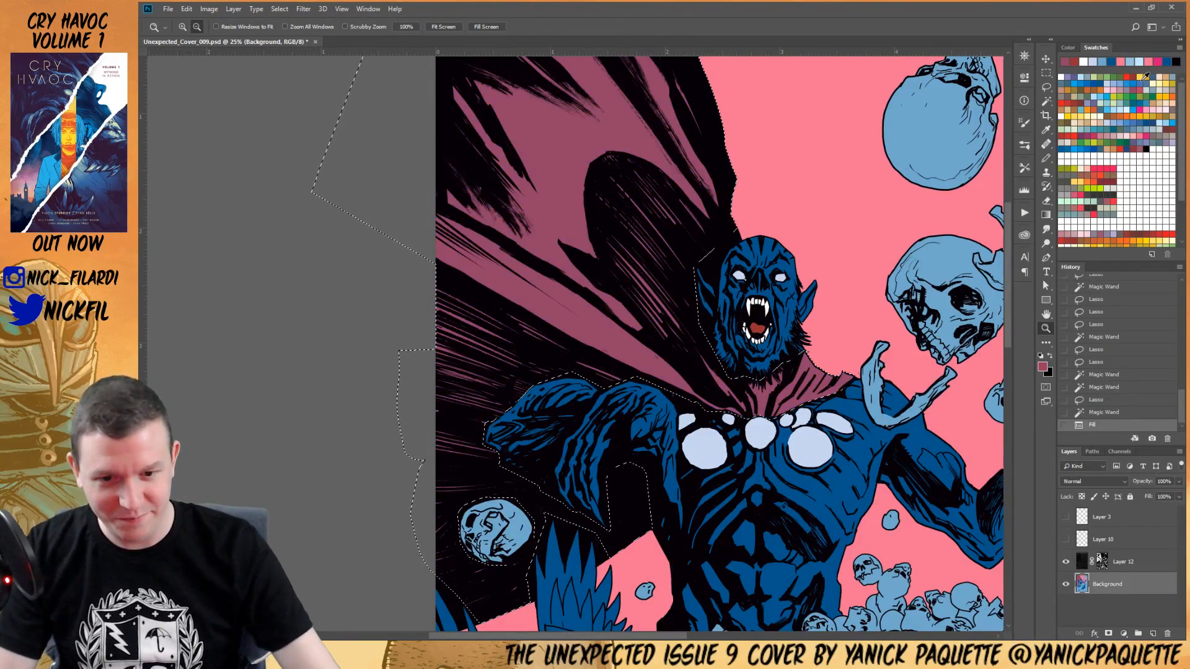
{"action": "key", "text": "ctrl+d"}
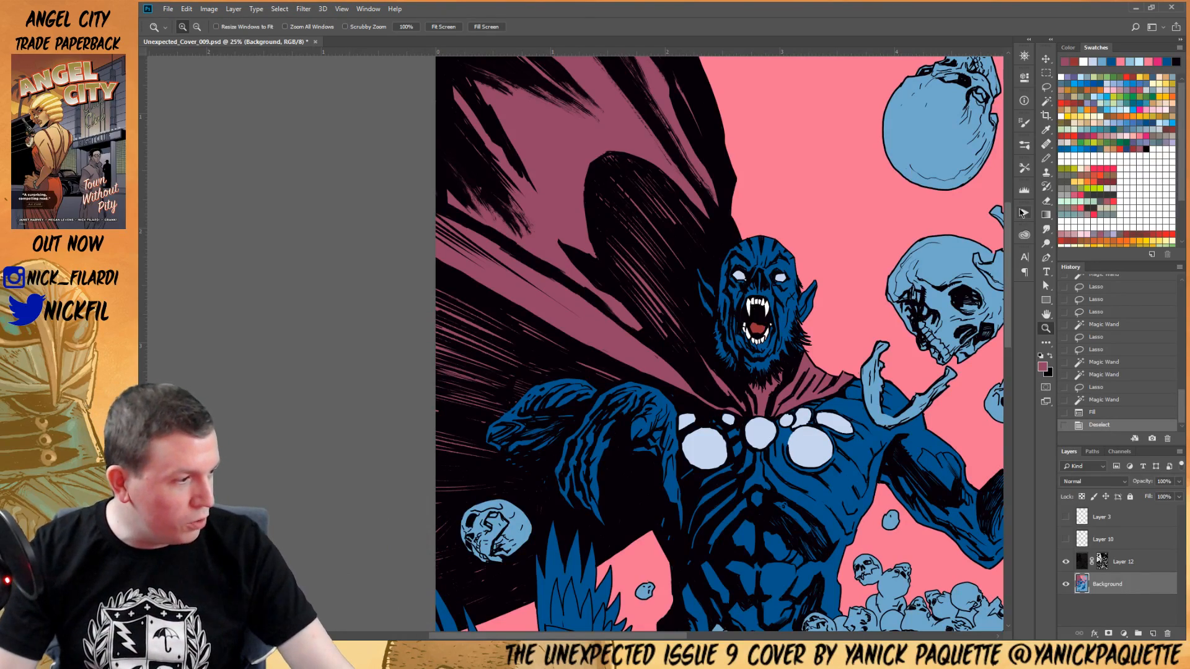
Reselect the cape with the Magic Wand, fill it with a blue swatch, fade the fill to a muted purple and deselect
{"action": "left_click_drag", "start_coordinate": [760, 325], "coordinate": [719, 204]}
{"action": "key", "text": "w"}
{"action": "left_click", "coordinate": [622, 176]}
{"action": "left_click_drag", "start_coordinate": [636, 132], "coordinate": [584, 210]}
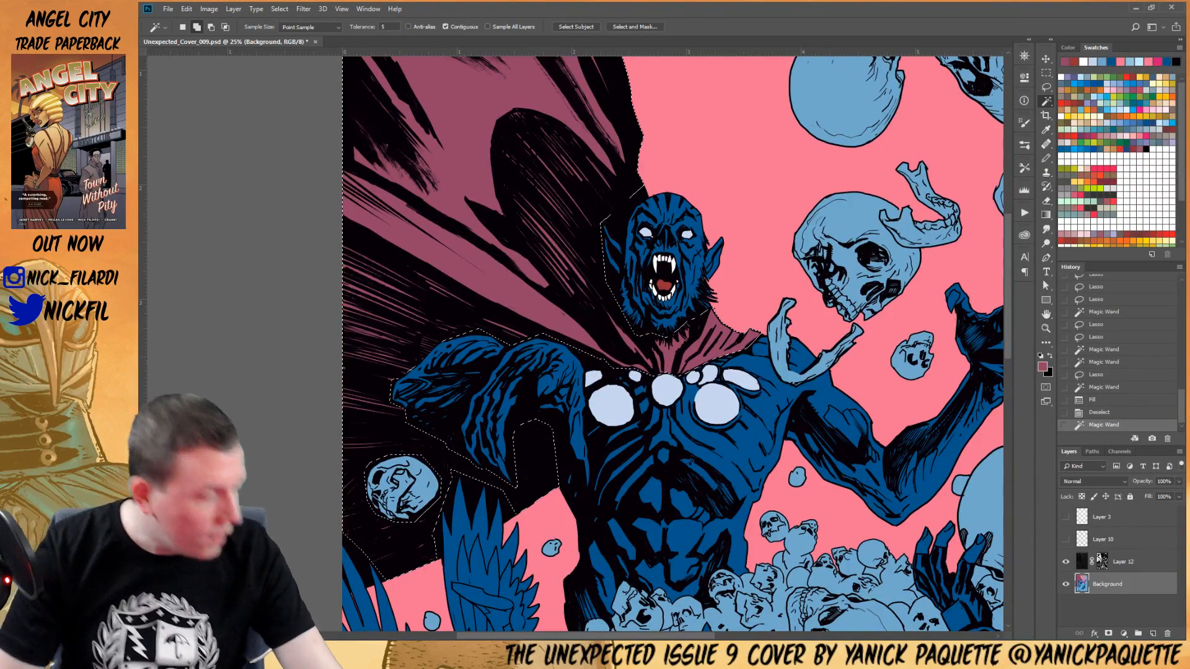
{"action": "key", "text": "ctrl+h"}
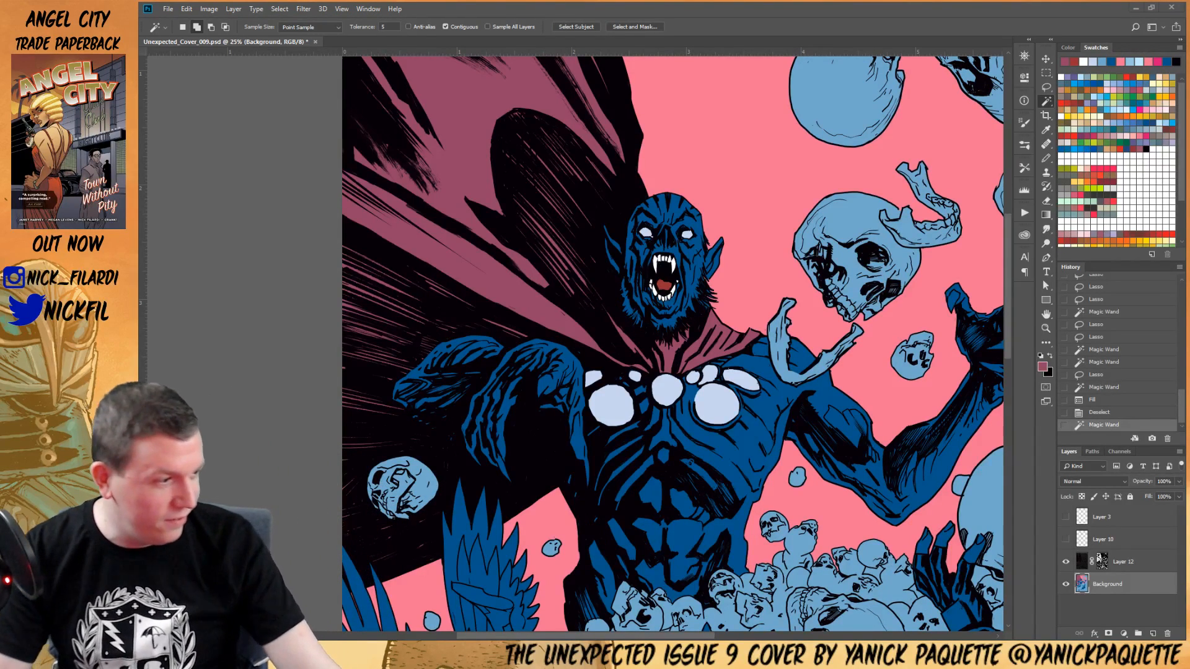
{"action": "key", "text": "ctrl+h"}
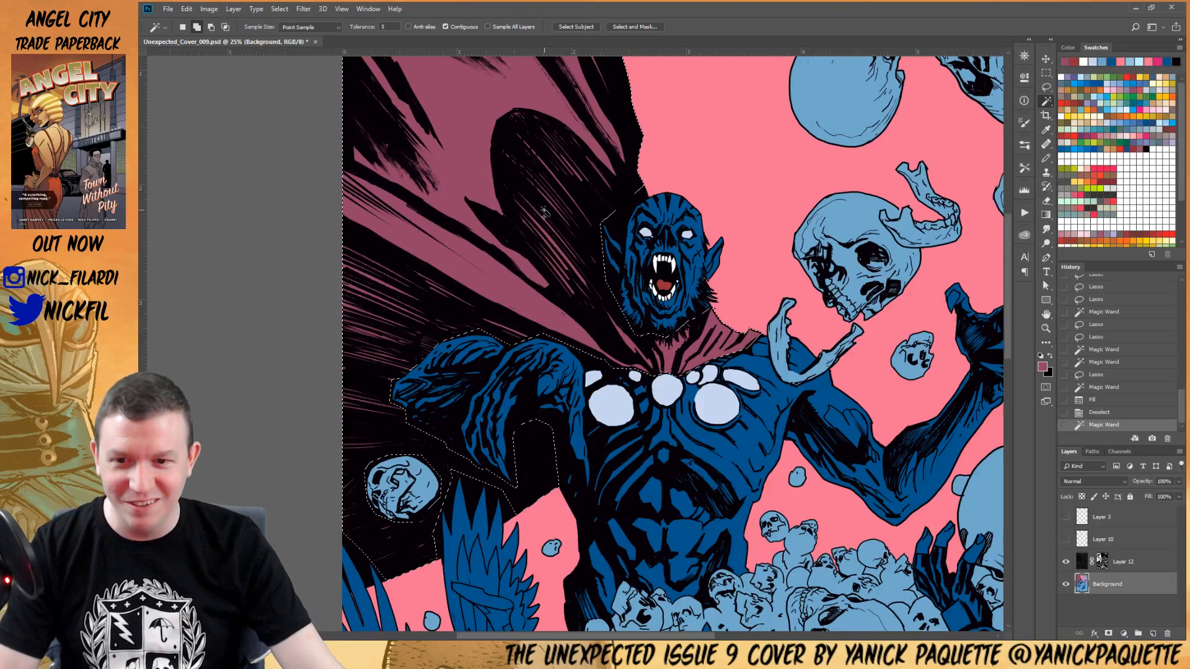
{"action": "left_click_drag", "start_coordinate": [578, 233], "coordinate": [645, 287]}
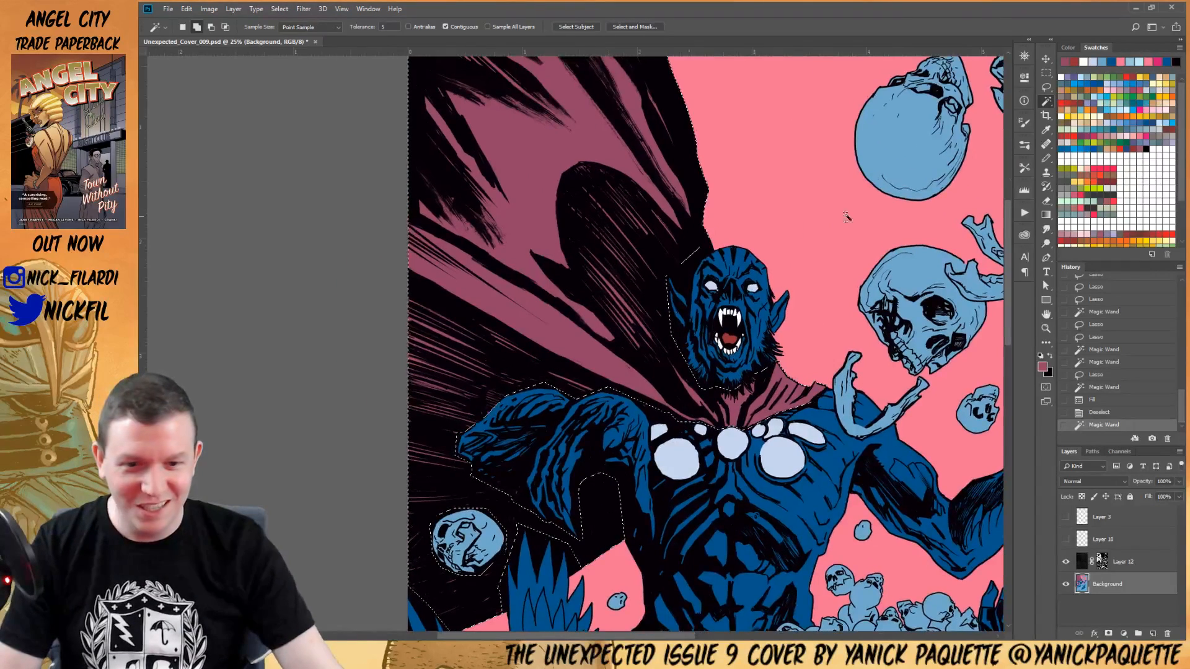
{"action": "left_click", "coordinate": [1137, 119]}
{"action": "key", "text": "alt+BackSpace"}
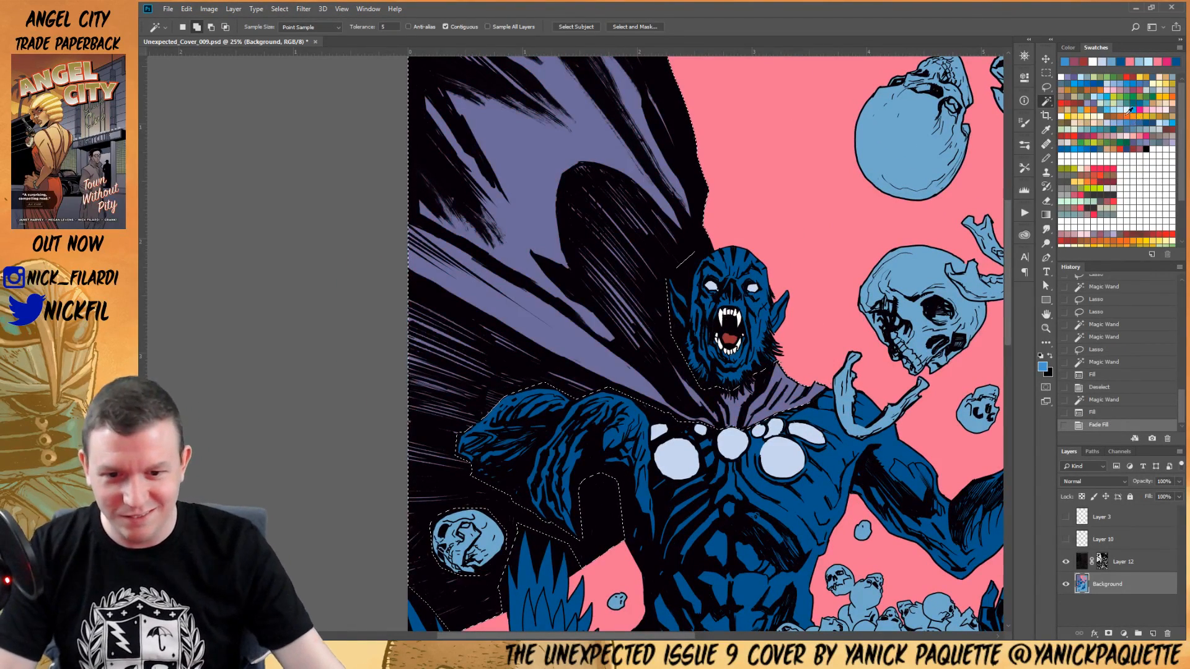
{"action": "key", "text": "ctrl+d"}
{"action": "key", "text": "z"}
{"action": "left_click", "coordinate": [765, 310], "text": "alt"}
{"action": "left_click_drag", "start_coordinate": [763, 313], "coordinate": [755, 290]}
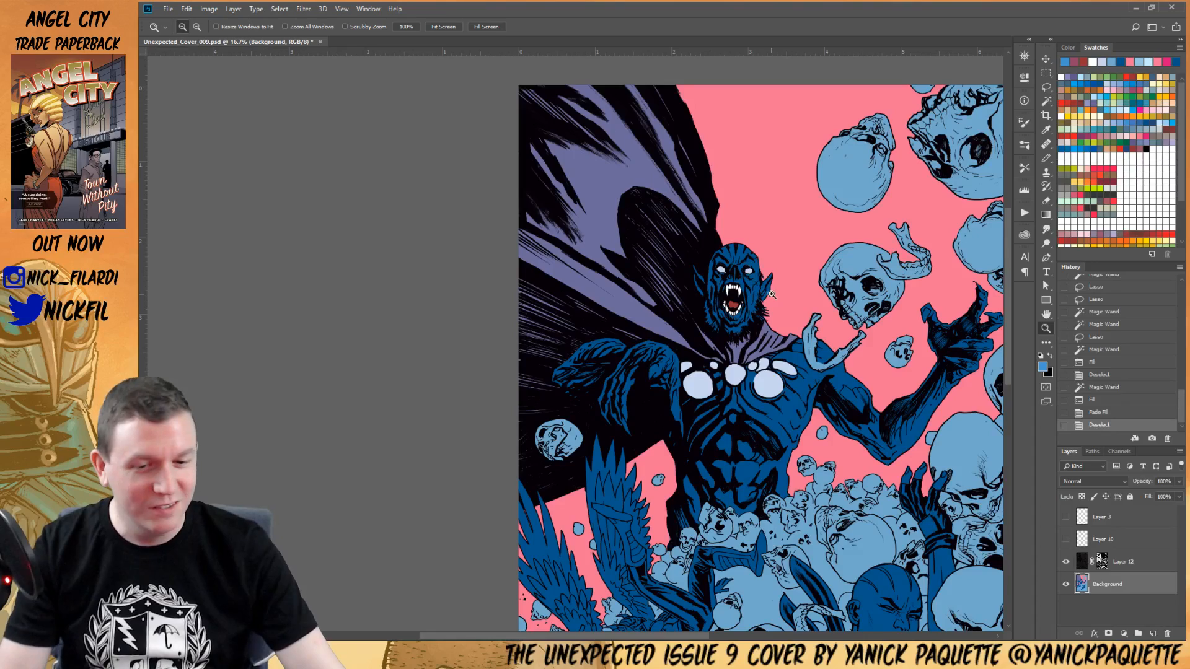
{"action": "left_click_drag", "start_coordinate": [762, 365], "coordinate": [788, 297]}
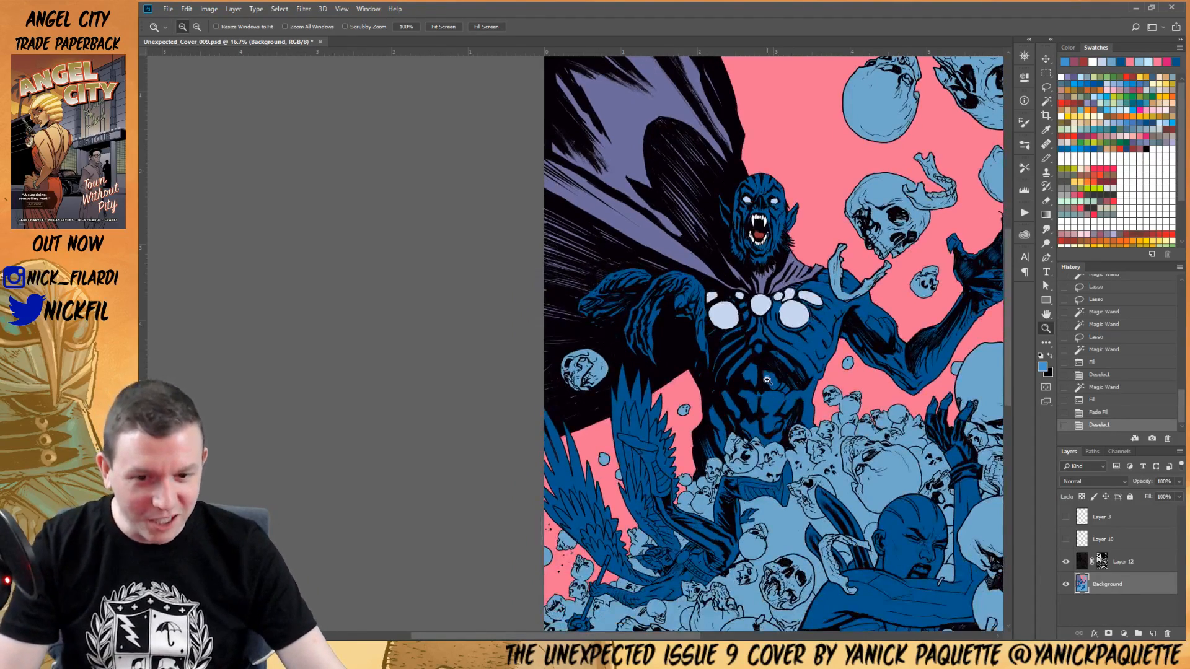
{"action": "key", "text": "w"}
{"action": "left_click", "coordinate": [865, 326]}
{"action": "left_click_drag", "start_coordinate": [866, 325], "coordinate": [749, 384]}
{"action": "left_click", "coordinate": [731, 338]}
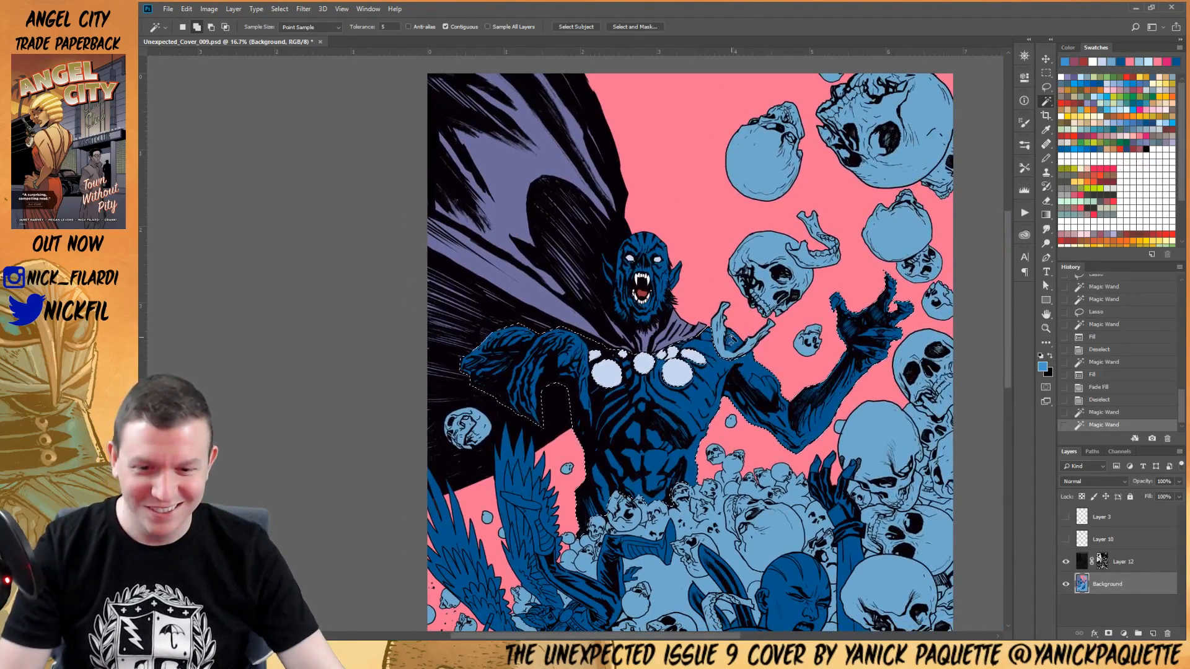
{"action": "left_click", "coordinate": [623, 287]}
{"action": "key", "text": "z"}
{"action": "left_click", "coordinate": [635, 277]}
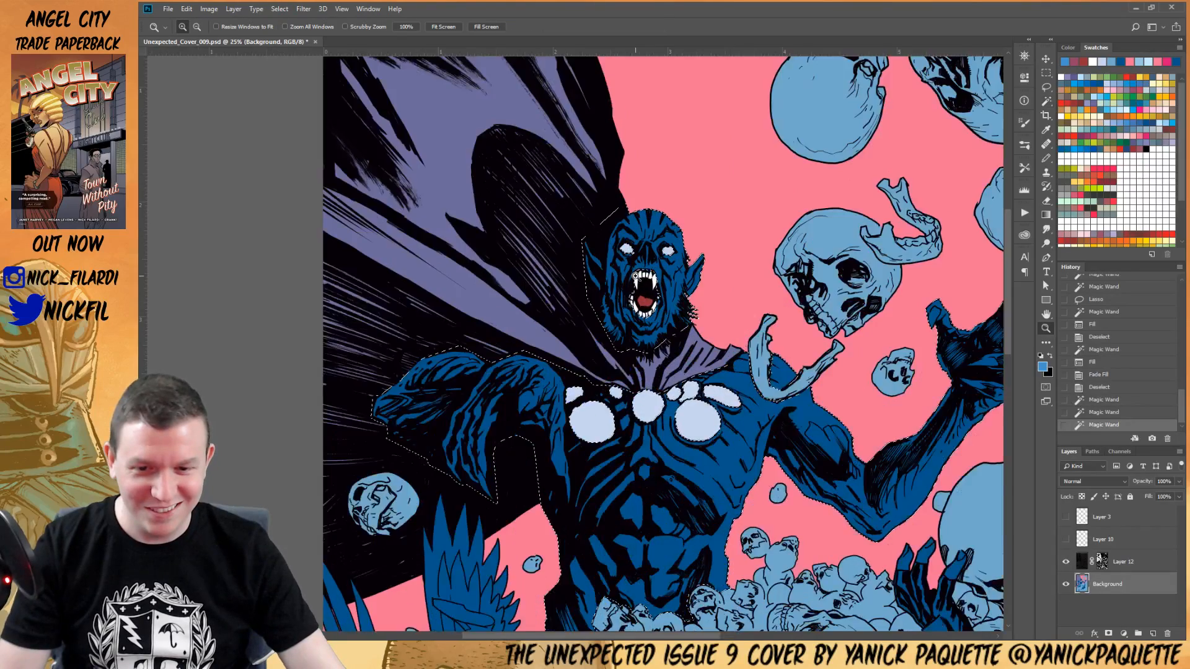
Clear the body selection, choose the red swatch and lasso the side whiskers on the creature's cape-side jaw
{"action": "left_click", "coordinate": [635, 277]}
{"action": "left_click", "coordinate": [635, 276]}
{"action": "left_click_drag", "start_coordinate": [634, 276], "coordinate": [718, 252]}
{"action": "left_click", "coordinate": [1132, 149]}
{"action": "key", "text": "ctrl+d"}
{"action": "key", "text": "l"}
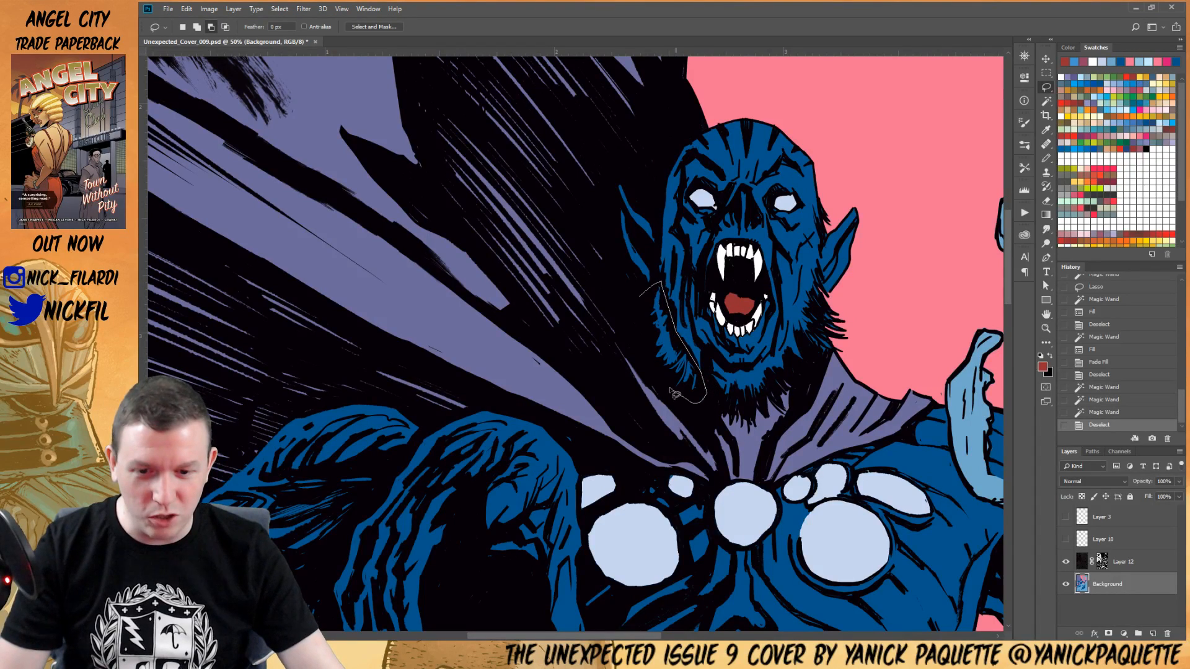
{"action": "left_click_drag", "start_coordinate": [640, 309], "coordinate": [641, 299]}
{"action": "key", "text": "w"}
{"action": "left_click", "coordinate": [650, 373]}
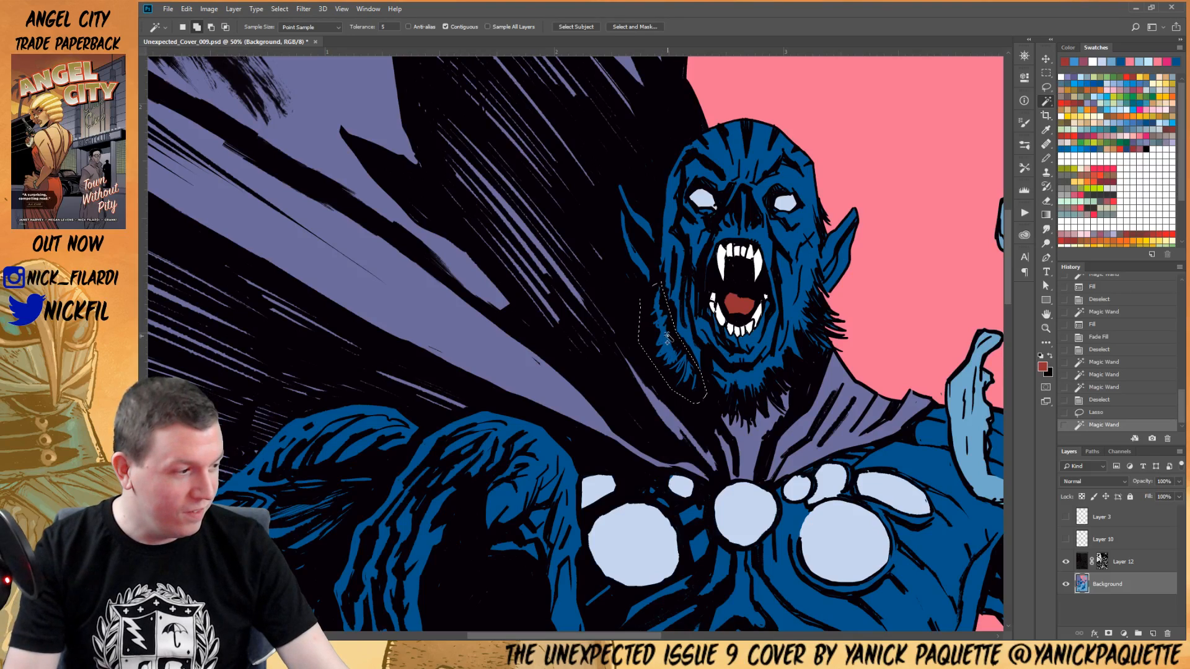
Extend the beard selection under the chin and up the opposite jaw, subtracting the pink background and collar with the Magic Wand
{"action": "key", "text": "l"}
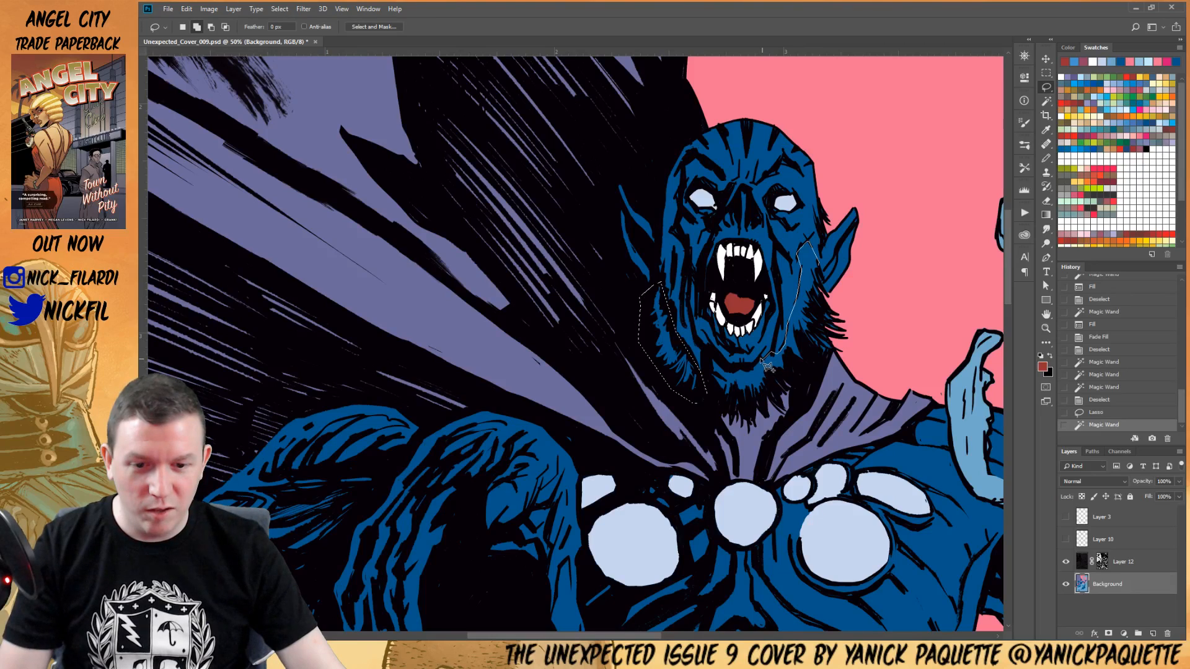
{"action": "mouse_move", "coordinate": [714, 412]}
{"action": "left_mouse_down"}
{"action": "mouse_move", "coordinate": [748, 442]}
{"action": "mouse_move", "coordinate": [856, 393]}
{"action": "mouse_move", "coordinate": [861, 302]}
{"action": "left_mouse_up"}
{"action": "key", "text": "w"}
{"action": "left_click", "coordinate": [863, 303]}
{"action": "left_click", "coordinate": [839, 400]}
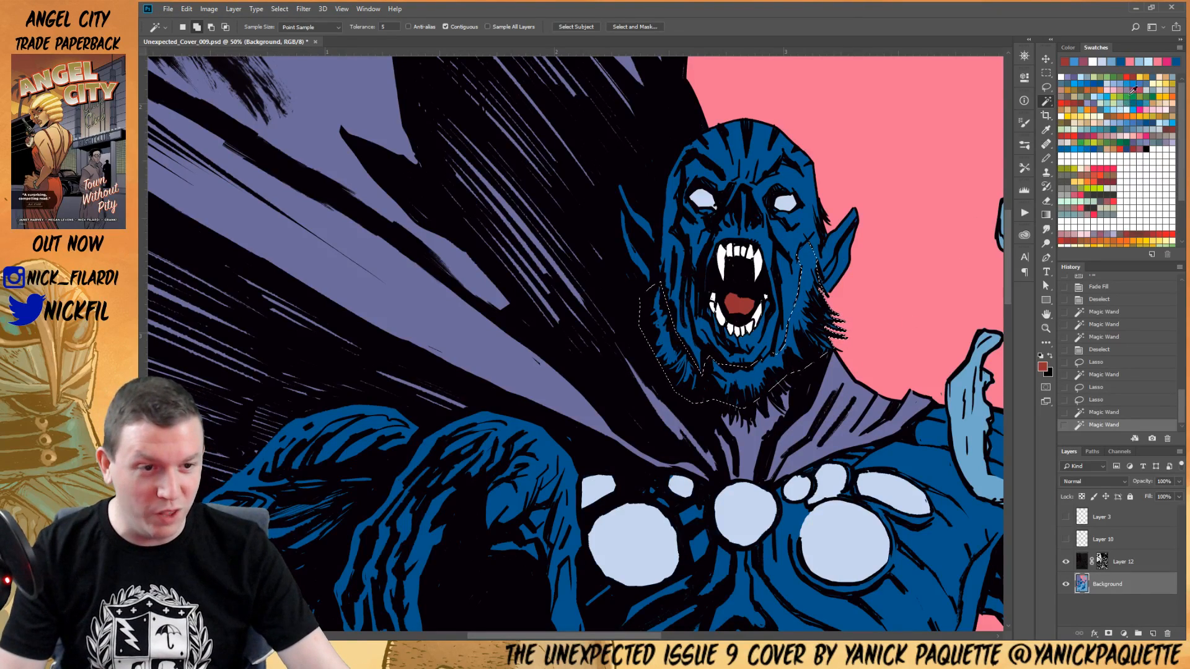
Fill the selected beard with red, fade the fill to a dark greyish purple and deselect
{"action": "key", "text": "alt+BackSpace"}
{"action": "key", "text": "ctrl+shift+f"}
{"action": "key", "text": "Return"}
{"action": "key", "text": "ctrl+d"}
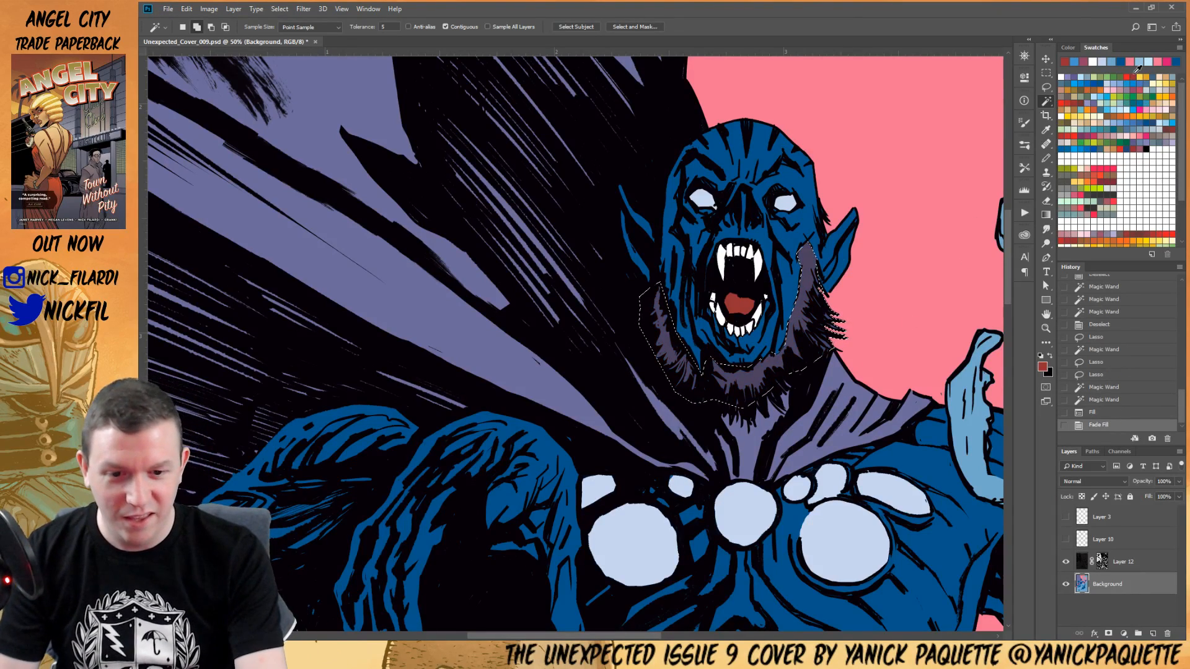
{"action": "key", "text": "ctrl+space"}
{"action": "left_click", "coordinate": [731, 345], "text": "ctrl+alt"}
{"action": "left_click", "coordinate": [731, 345], "text": "ctrl+alt"}
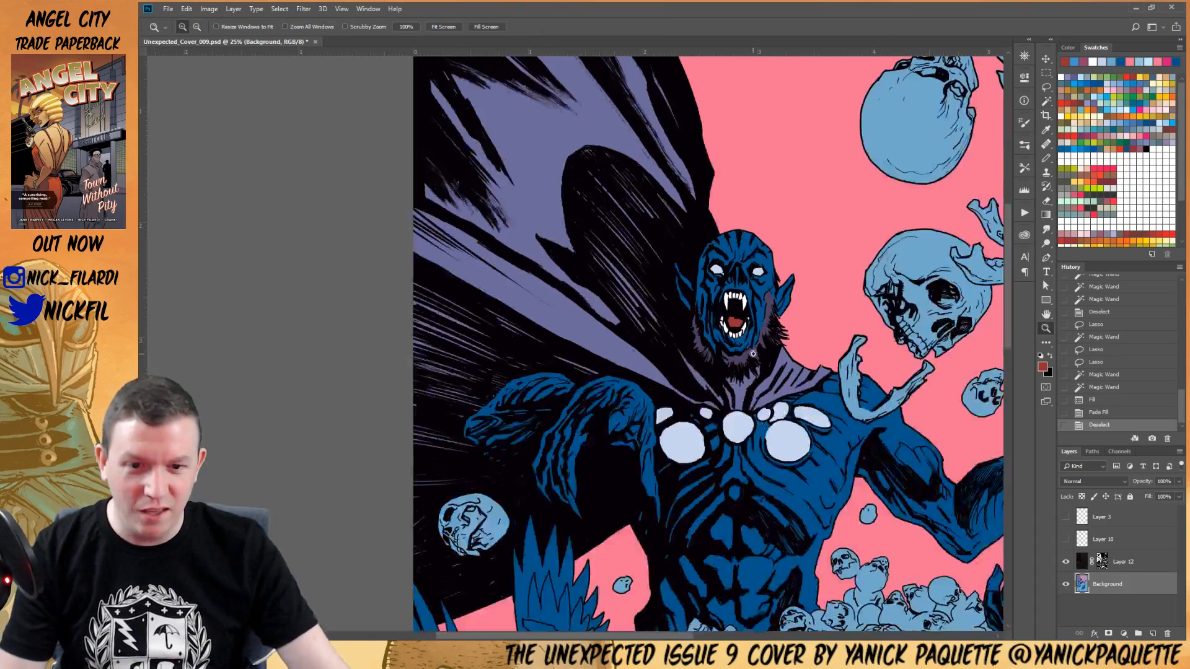
{"action": "left_click", "coordinate": [755, 322]}
{"action": "left_click", "coordinate": [802, 495]}
{"action": "left_click_drag", "start_coordinate": [747, 492], "coordinate": [658, 321]}
{"action": "key", "text": "ctrl+d"}
{"action": "key", "text": "ctrl+space"}
{"action": "left_click", "coordinate": [659, 322], "text": "ctrl+alt"}
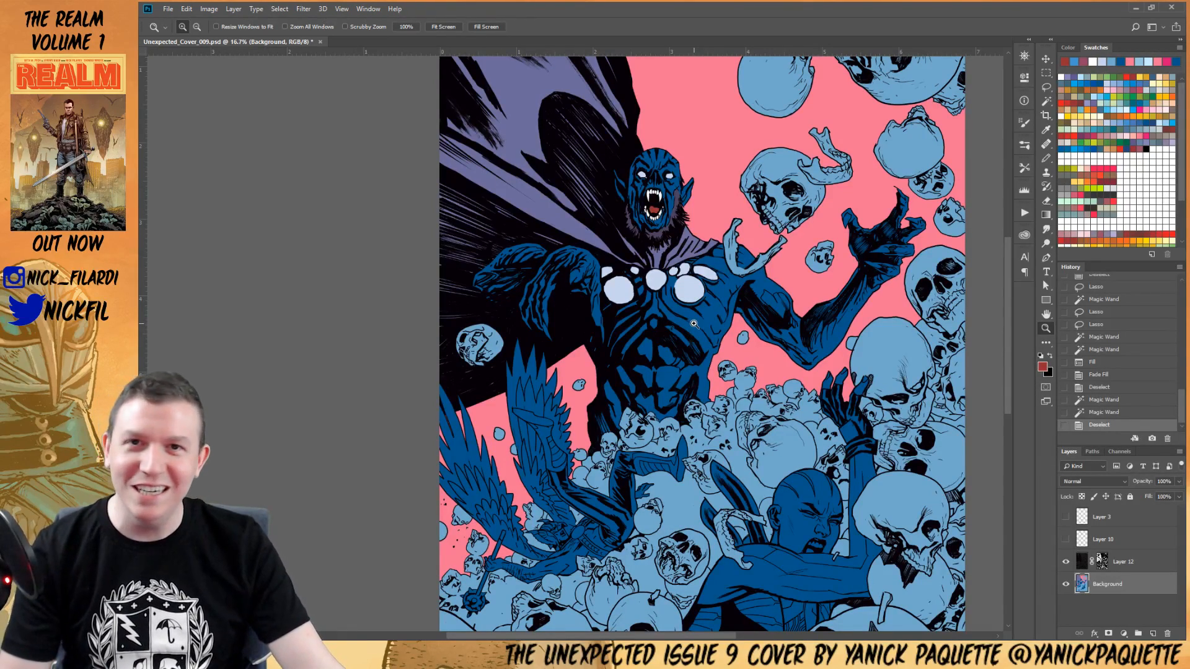
Select the bald screaming figure with the Magic Wand, including the raised arm and the body parts showing between the skulls
{"action": "left_click_drag", "start_coordinate": [763, 457], "coordinate": [736, 297]}
{"action": "key", "text": "w"}
{"action": "left_click", "coordinate": [710, 335]}
{"action": "left_click", "coordinate": [711, 337]}
{"action": "left_click", "coordinate": [684, 362]}
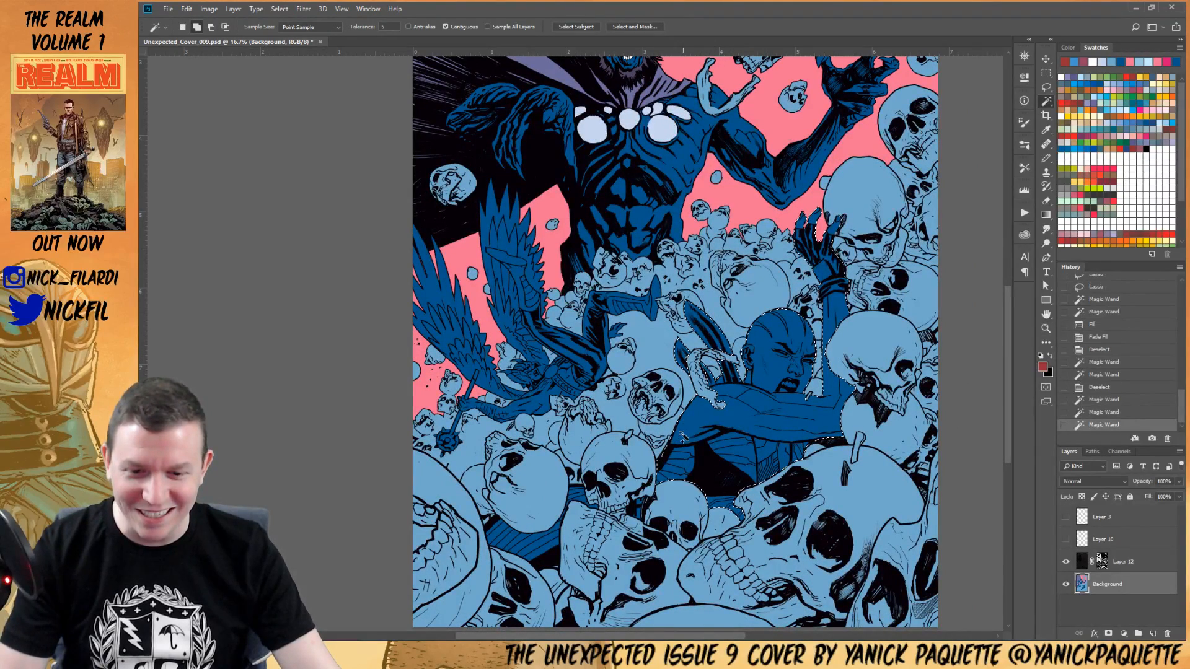
{"action": "left_click", "coordinate": [579, 499]}
{"action": "left_click", "coordinate": [642, 510]}
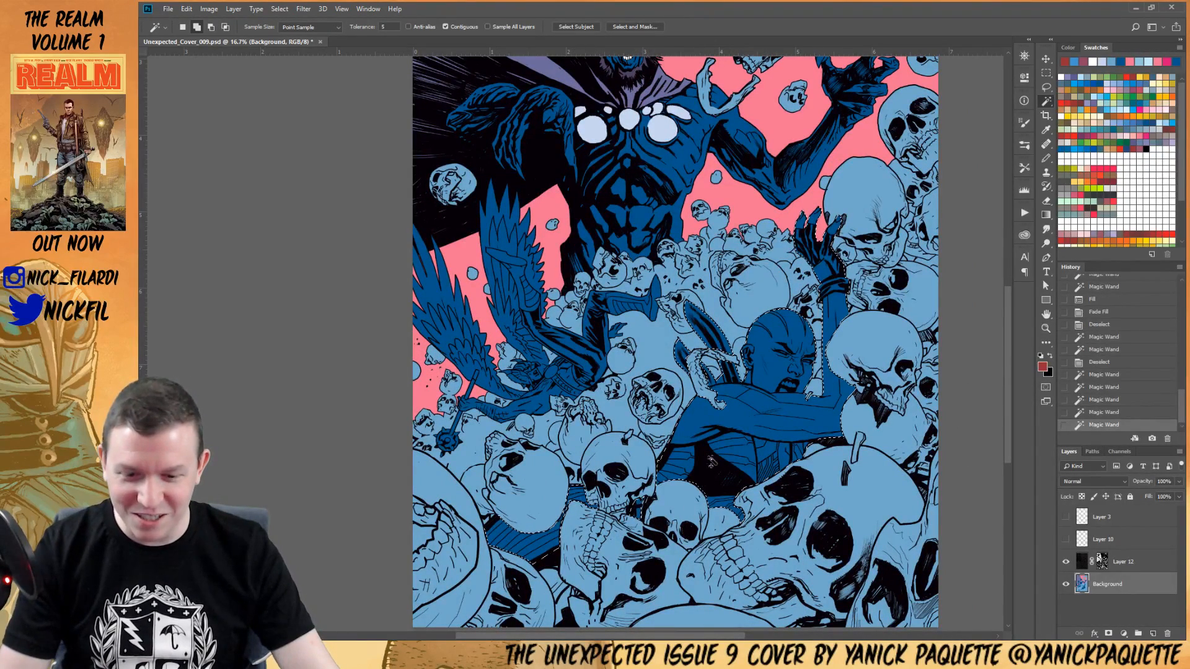
Fill the selected bald figure with the pale peach swatch and fade the fill to a warm light grey
{"action": "key", "text": "z"}
{"action": "left_click", "coordinate": [826, 321]}
{"action": "left_click", "coordinate": [826, 321]}
{"action": "left_click", "coordinate": [826, 321]}
{"action": "left_click_drag", "start_coordinate": [857, 325], "coordinate": [810, 406]}
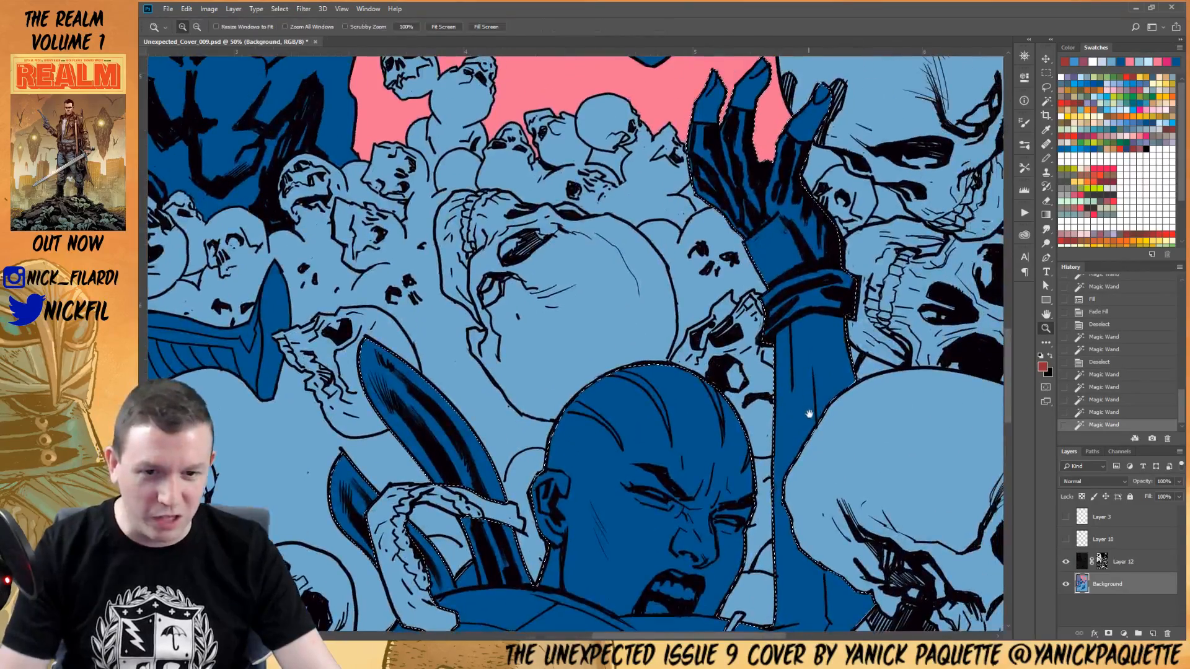
{"action": "left_click_drag", "start_coordinate": [785, 226], "coordinate": [779, 361]}
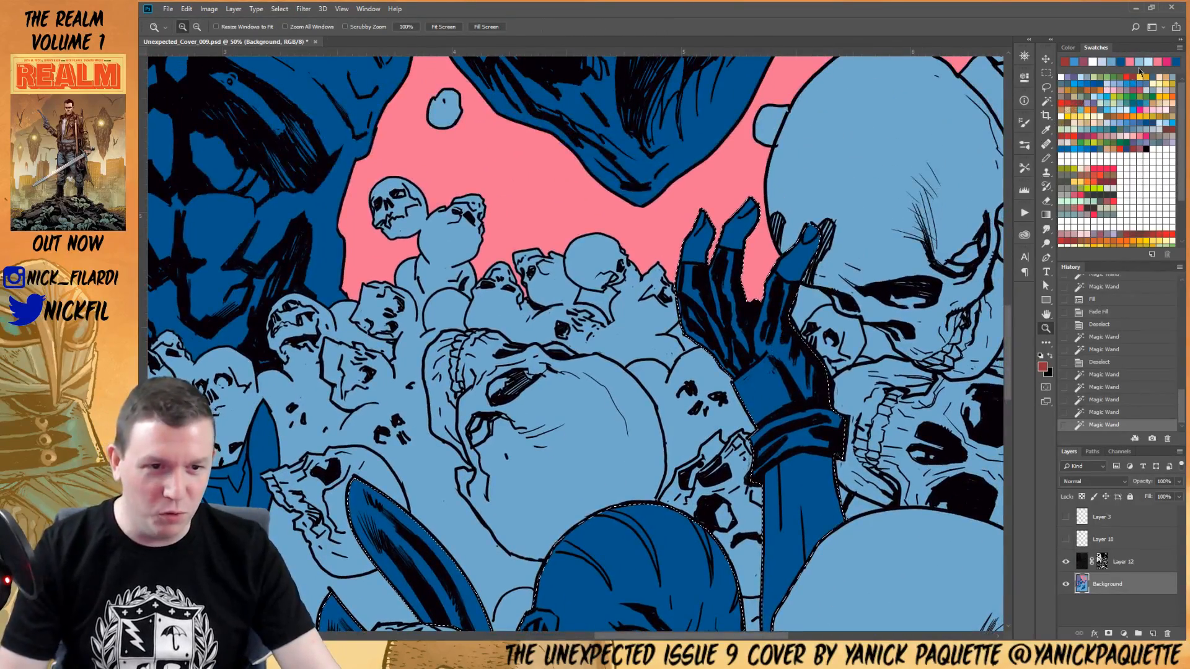
{"action": "left_click", "coordinate": [1095, 116]}
{"action": "key", "text": "alt+BackSpace"}
{"action": "key", "text": "alt+BackSpace"}
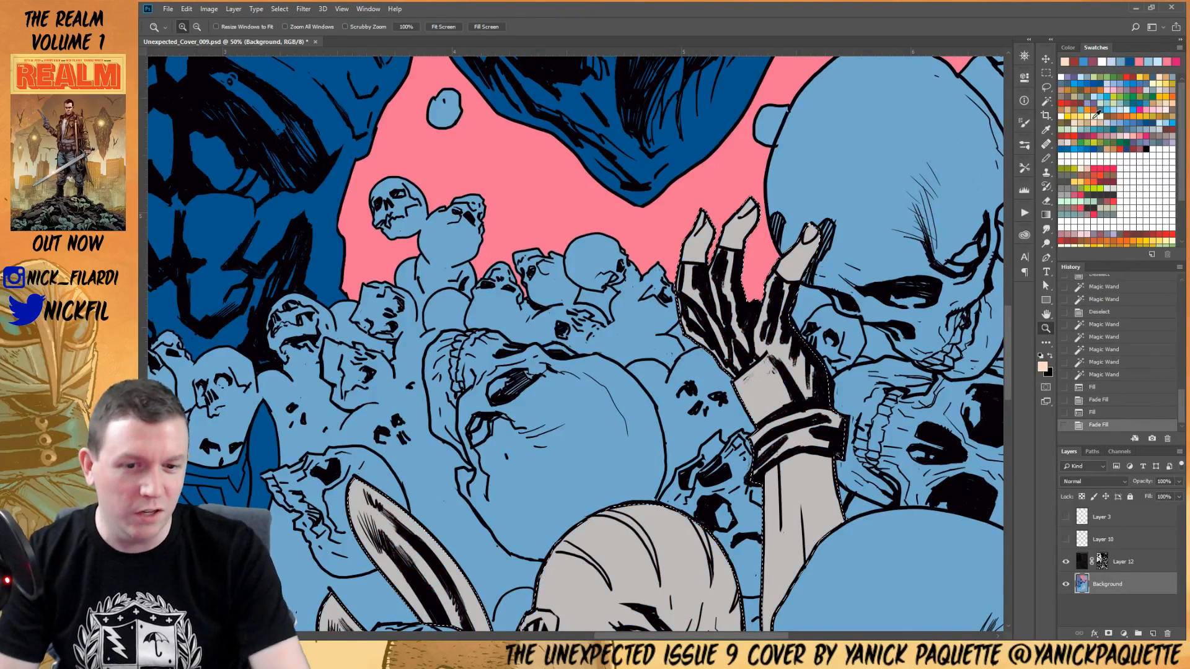
Subtract the bare fingertips of the raised hand from the figure's selection with the Lasso
{"action": "key", "text": "l"}
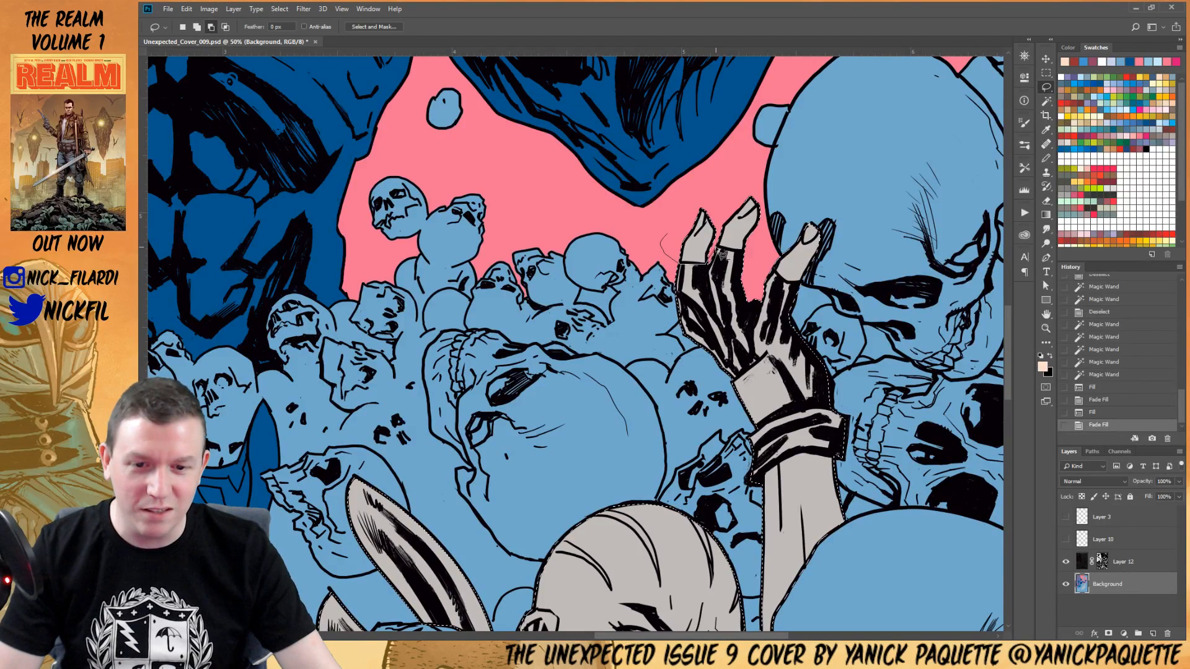
{"action": "left_click_drag", "start_coordinate": [784, 168], "coordinate": [779, 230]}
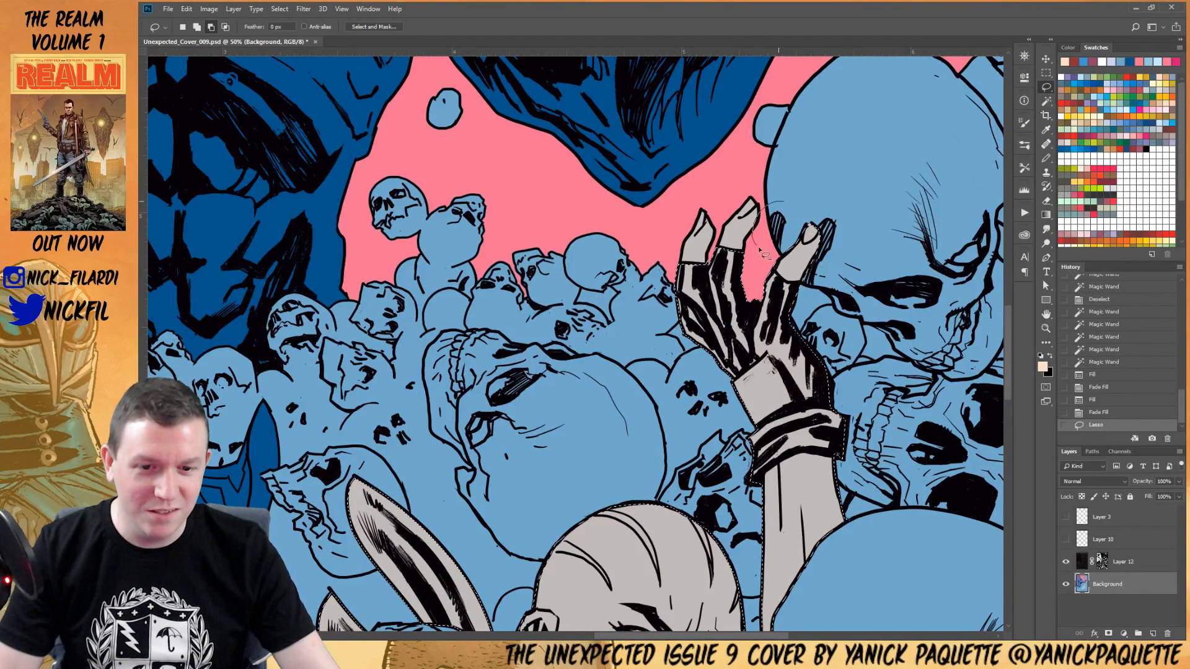
{"action": "left_click_drag", "start_coordinate": [799, 197], "coordinate": [798, 186]}
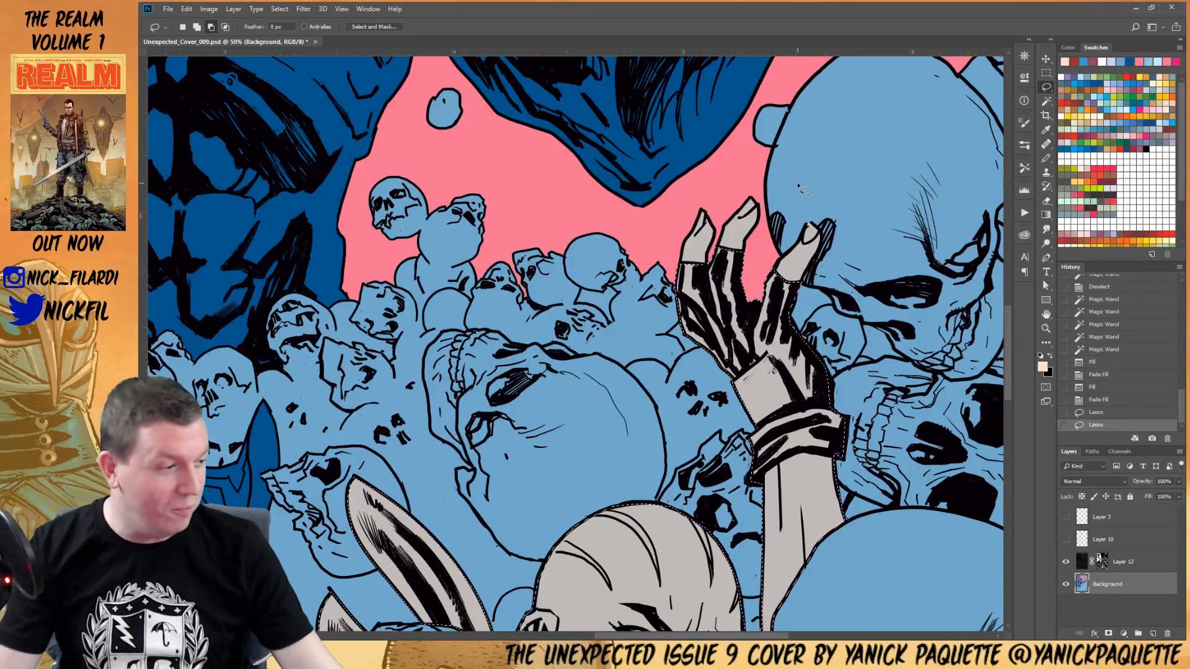
Subtract the bald figure's head and the inner part of the raised arm from the selection, lassoing along the arm and shoulder lines
{"action": "scroll", "coordinate": [799, 188], "scroll_direction": "down", "scroll_amount": 5}
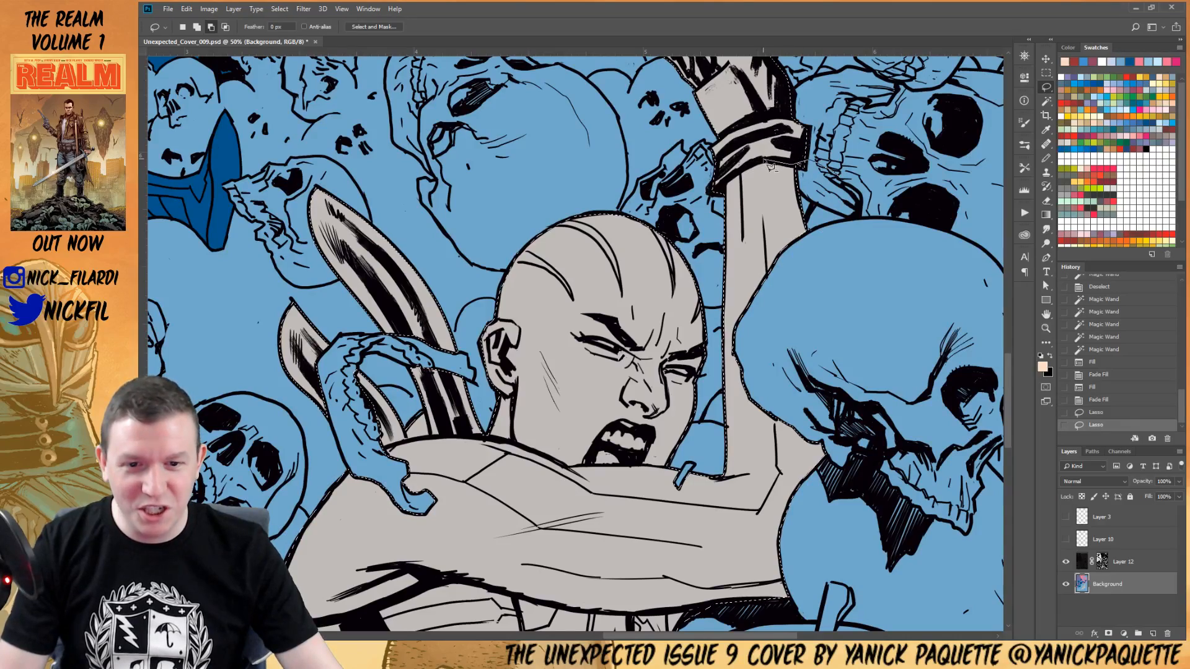
{"action": "left_click_drag", "start_coordinate": [870, 287], "coordinate": [863, 242]}
{"action": "mouse_move", "coordinate": [769, 426]}
{"action": "left_mouse_down"}
{"action": "mouse_move", "coordinate": [862, 280]}
{"action": "mouse_move", "coordinate": [840, 387]}
{"action": "left_mouse_up"}
{"action": "key", "text": "ctrl+z"}
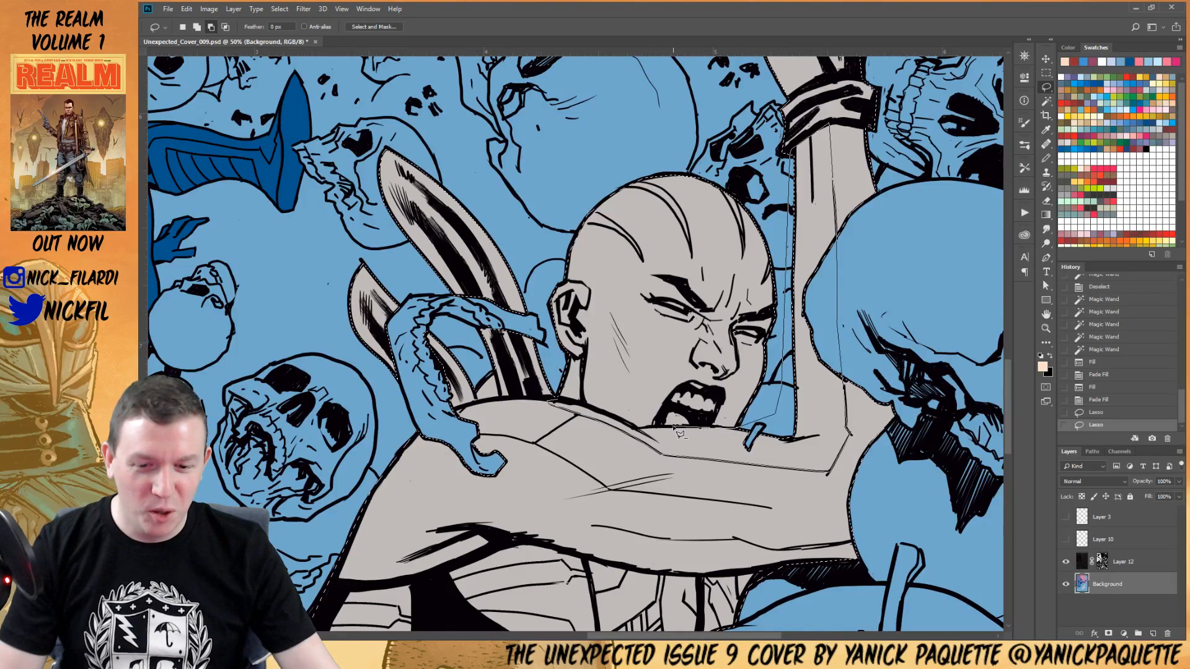
{"action": "left_click_drag", "start_coordinate": [576, 407], "coordinate": [561, 402]}
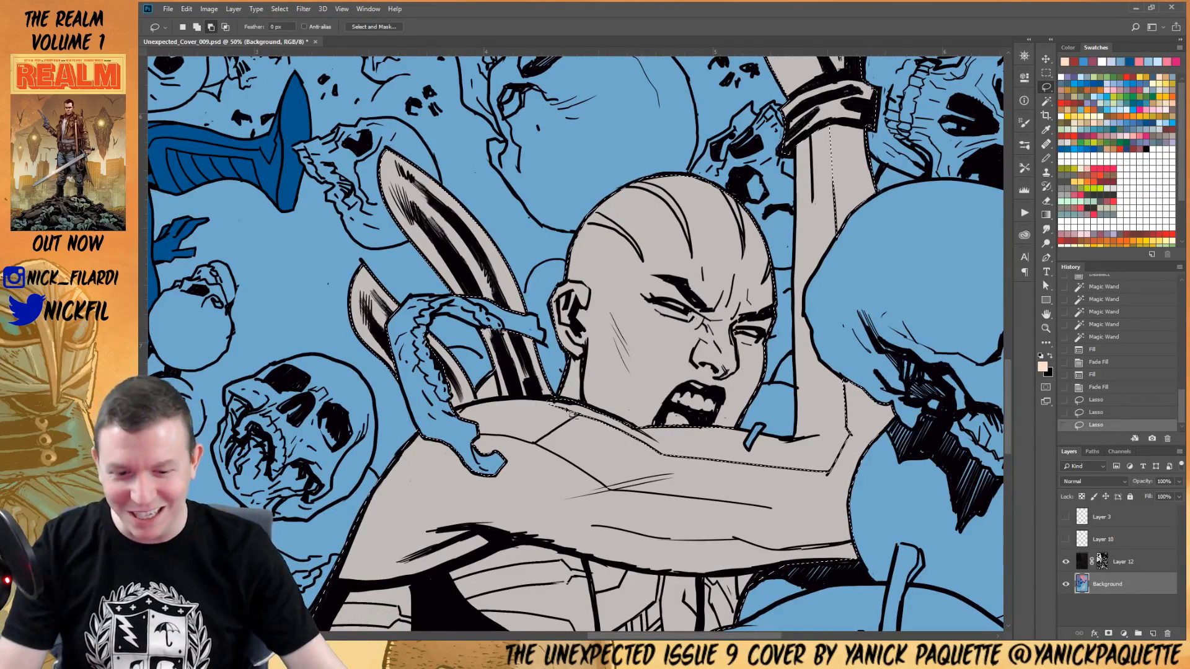
Subtract the shoulder and the lower half of the arm crossing the chest from the bald figure's selection with the Lasso
{"action": "scroll", "coordinate": [307, 370], "scroll_direction": "down", "scroll_amount": 5}
{"action": "mouse_move", "coordinate": [349, 429]}
{"action": "left_mouse_down"}
{"action": "mouse_move", "coordinate": [448, 424]}
{"action": "mouse_move", "coordinate": [432, 418]}
{"action": "mouse_move", "coordinate": [521, 379]}
{"action": "mouse_move", "coordinate": [574, 386]}
{"action": "mouse_move", "coordinate": [593, 392]}
{"action": "mouse_move", "coordinate": [551, 384]}
{"action": "mouse_move", "coordinate": [674, 427]}
{"action": "mouse_move", "coordinate": [666, 412]}
{"action": "mouse_move", "coordinate": [730, 418]}
{"action": "mouse_move", "coordinate": [810, 399]}
{"action": "mouse_move", "coordinate": [789, 406]}
{"action": "mouse_move", "coordinate": [844, 428]}
{"action": "mouse_move", "coordinate": [933, 382]}
{"action": "mouse_move", "coordinate": [902, 307]}
{"action": "mouse_move", "coordinate": [863, 380]}
{"action": "left_mouse_up"}
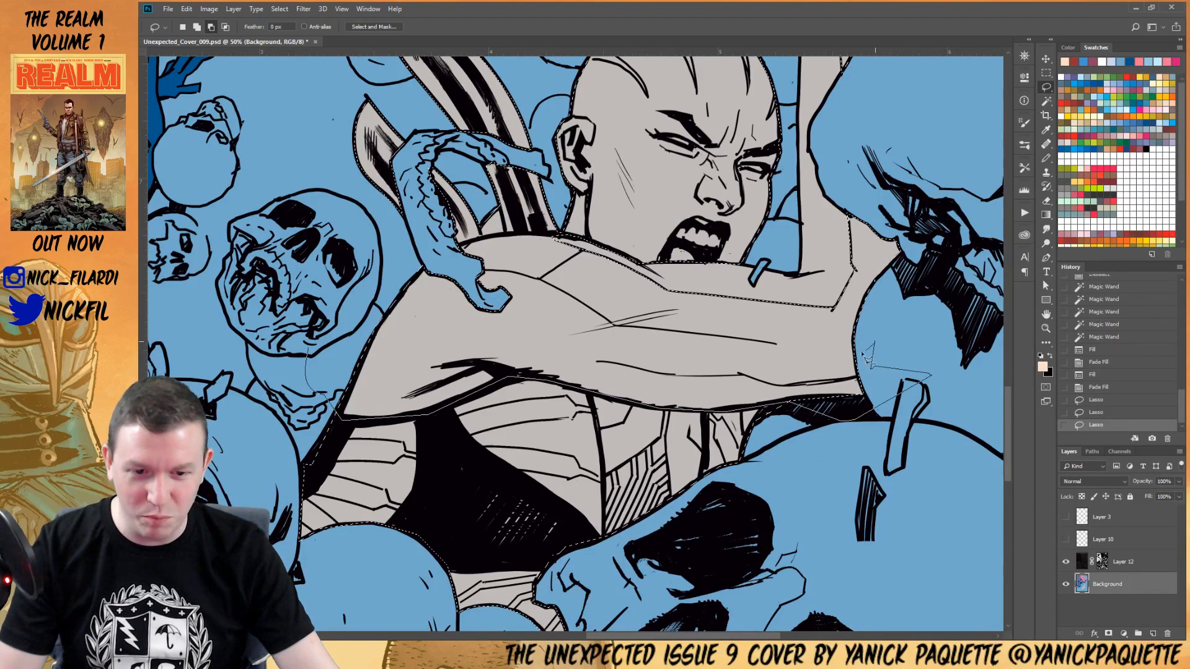
{"action": "mouse_move", "coordinate": [757, 347]}
{"action": "left_mouse_down"}
{"action": "mouse_move", "coordinate": [751, 331]}
{"action": "mouse_move", "coordinate": [675, 316]}
{"action": "left_mouse_up"}
{"action": "scroll", "coordinate": [576, 87], "scroll_direction": "up", "scroll_amount": 3}
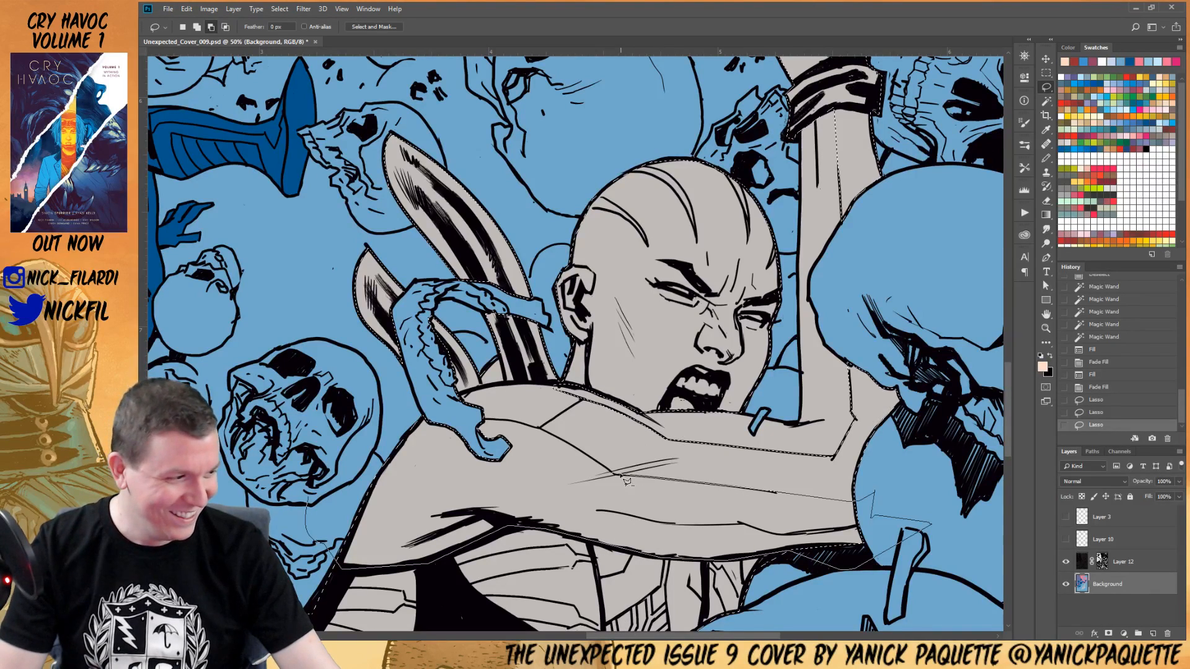
{"action": "left_click", "coordinate": [614, 475]}
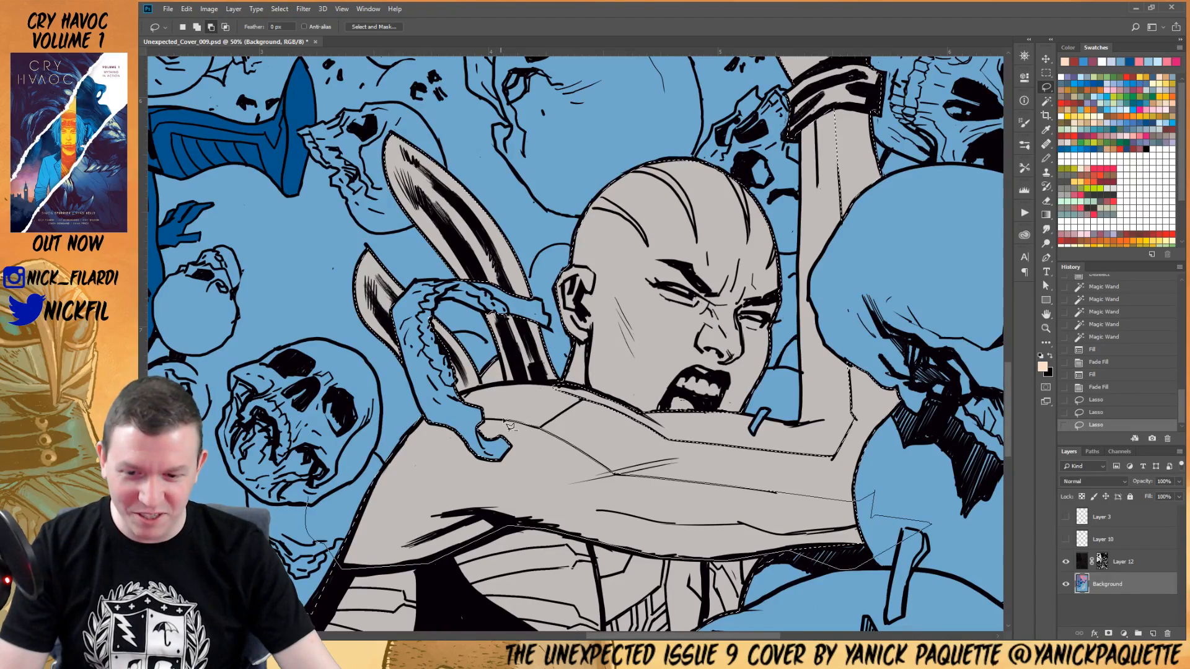
{"action": "mouse_move", "coordinate": [472, 423]}
{"action": "left_mouse_down"}
{"action": "mouse_move", "coordinate": [410, 401]}
{"action": "mouse_move", "coordinate": [363, 405]}
{"action": "left_mouse_up"}
{"action": "mouse_move", "coordinate": [593, 387]}
{"action": "left_mouse_down"}
{"action": "mouse_move", "coordinate": [567, 390]}
{"action": "mouse_move", "coordinate": [526, 339]}
{"action": "mouse_move", "coordinate": [596, 377]}
{"action": "mouse_move", "coordinate": [660, 282]}
{"action": "left_mouse_up"}
Fill the remaining selection of the bald figure with the pink swatch and fade the fill to a pale dusty pink
{"action": "key", "text": "z"}
{"action": "left_click", "coordinate": [615, 353], "text": "alt"}
{"action": "mouse_move", "coordinate": [938, 211]}
{"action": "left_mouse_down"}
{"action": "mouse_move", "coordinate": [929, 183]}
{"action": "mouse_move", "coordinate": [950, 224]}
{"action": "left_mouse_up"}
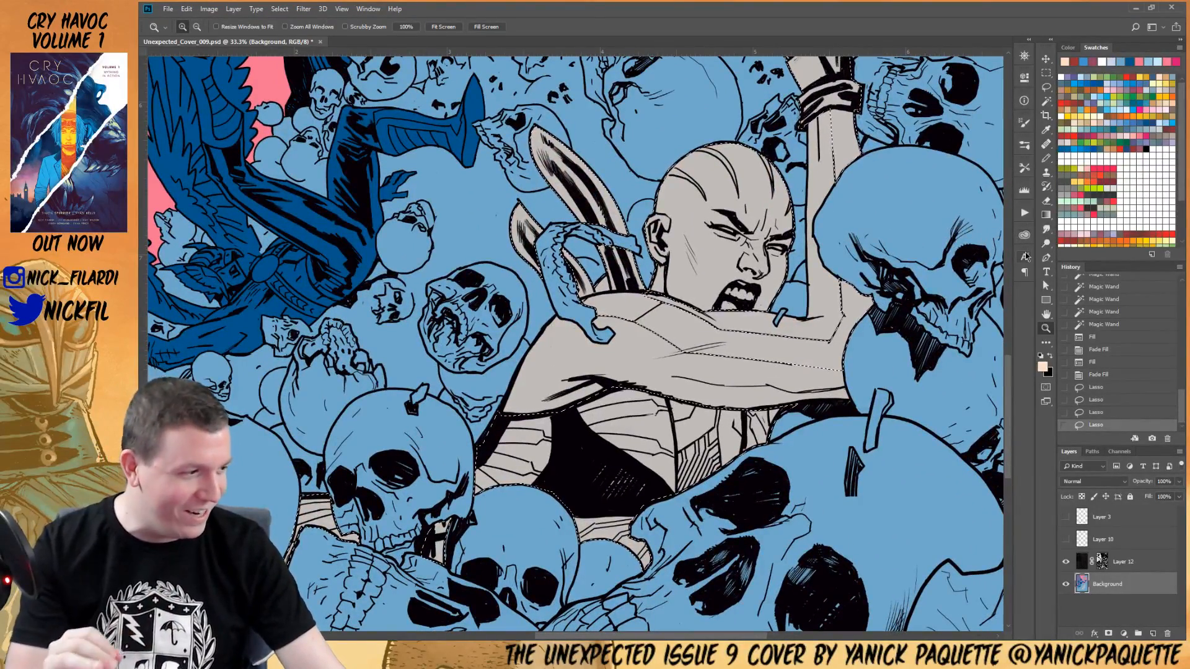
{"action": "left_click", "coordinate": [1148, 60]}
{"action": "key", "text": "alt+BackSpace"}
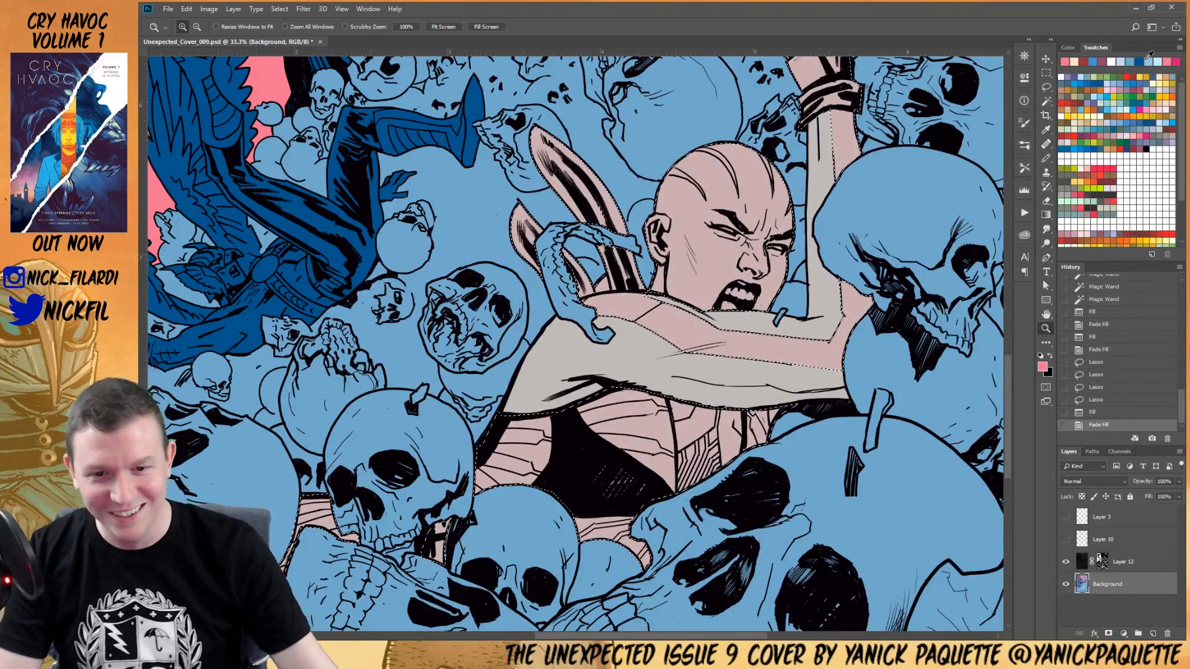
Fill the same selected parts of the bald figure with a slate blue swatch and fade the fill to a muted mid grey
{"action": "key", "text": "l"}
{"action": "left_click_drag", "start_coordinate": [830, 263], "coordinate": [824, 425]}
{"action": "left_click", "coordinate": [1069, 74]}
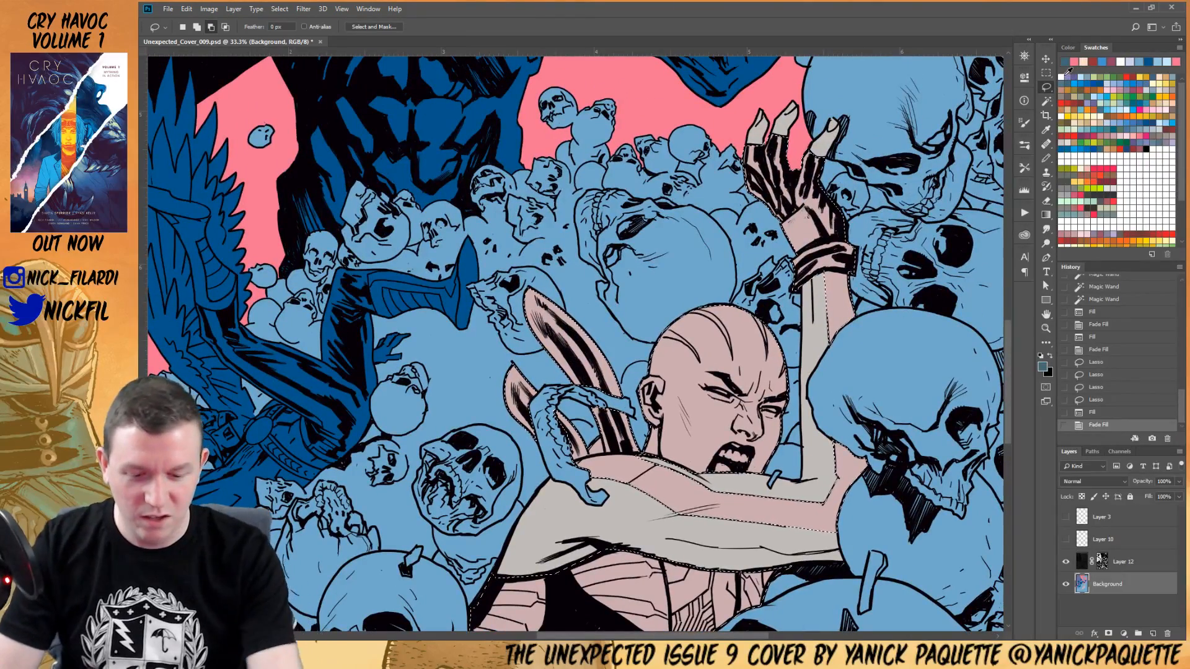
{"action": "key", "text": "alt+BackSpace"}
{"action": "left_click_drag", "start_coordinate": [789, 238], "coordinate": [749, 300]}
{"action": "key", "text": "z"}
{"action": "left_click", "coordinate": [809, 174]}
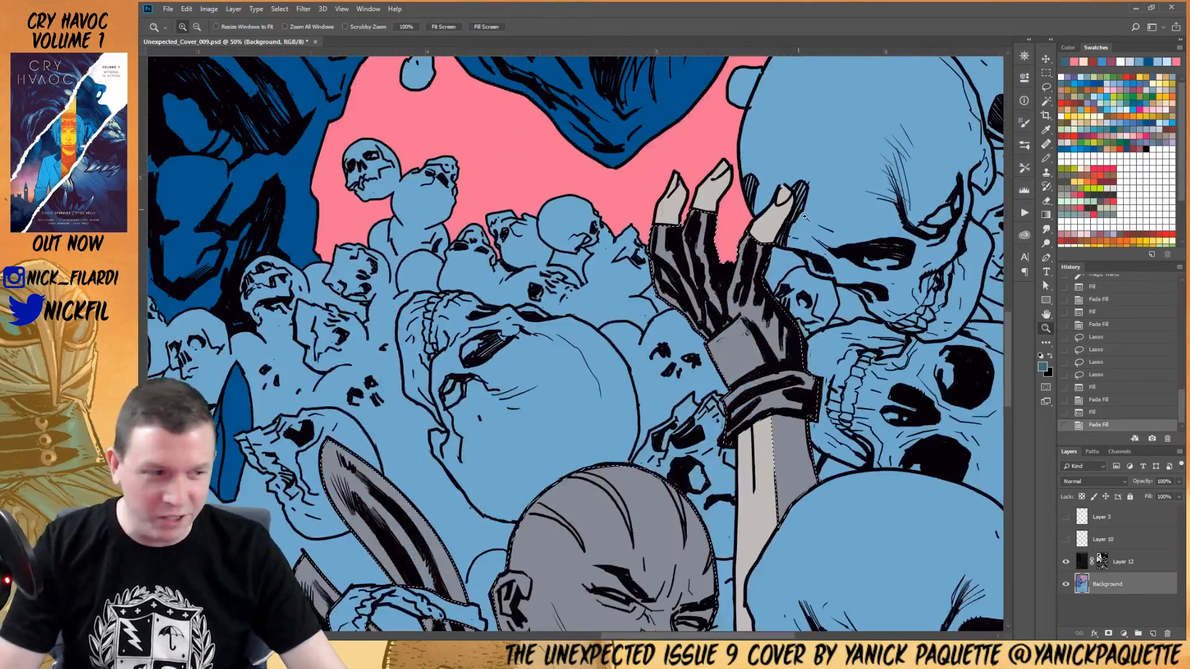
{"action": "key", "text": "l"}
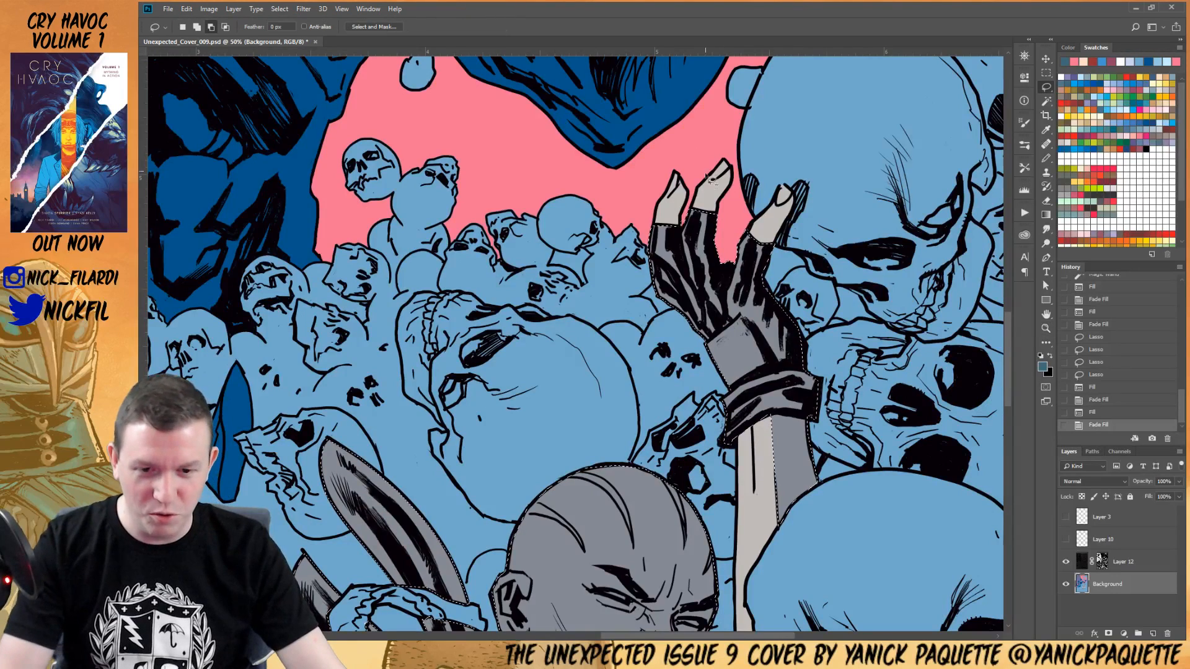
Subtract the raised gloved hand and its wrist wrap from the current selection with the Lasso
{"action": "left_click_drag", "start_coordinate": [771, 146], "coordinate": [607, 164]}
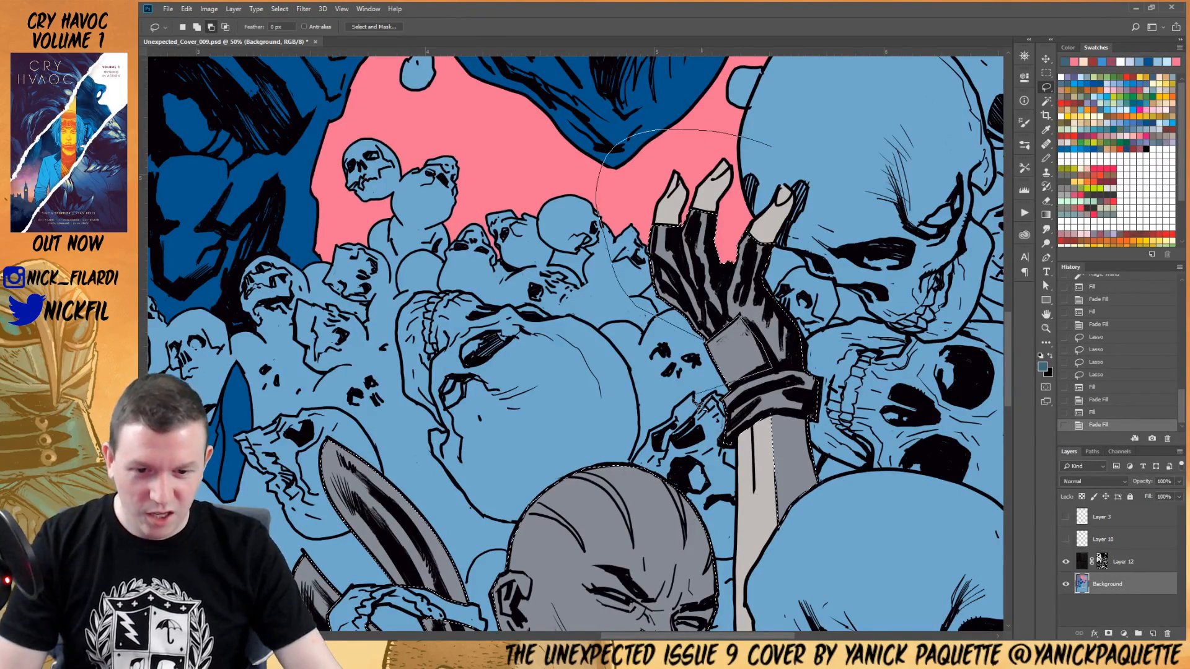
{"action": "mouse_move", "coordinate": [842, 432]}
{"action": "left_mouse_down"}
{"action": "mouse_move", "coordinate": [796, 191]}
{"action": "mouse_move", "coordinate": [780, 163]}
{"action": "left_mouse_up"}
{"action": "mouse_move", "coordinate": [798, 460]}
{"action": "left_mouse_down"}
{"action": "mouse_move", "coordinate": [810, 266]}
{"action": "mouse_move", "coordinate": [817, 274]}
{"action": "left_mouse_up"}
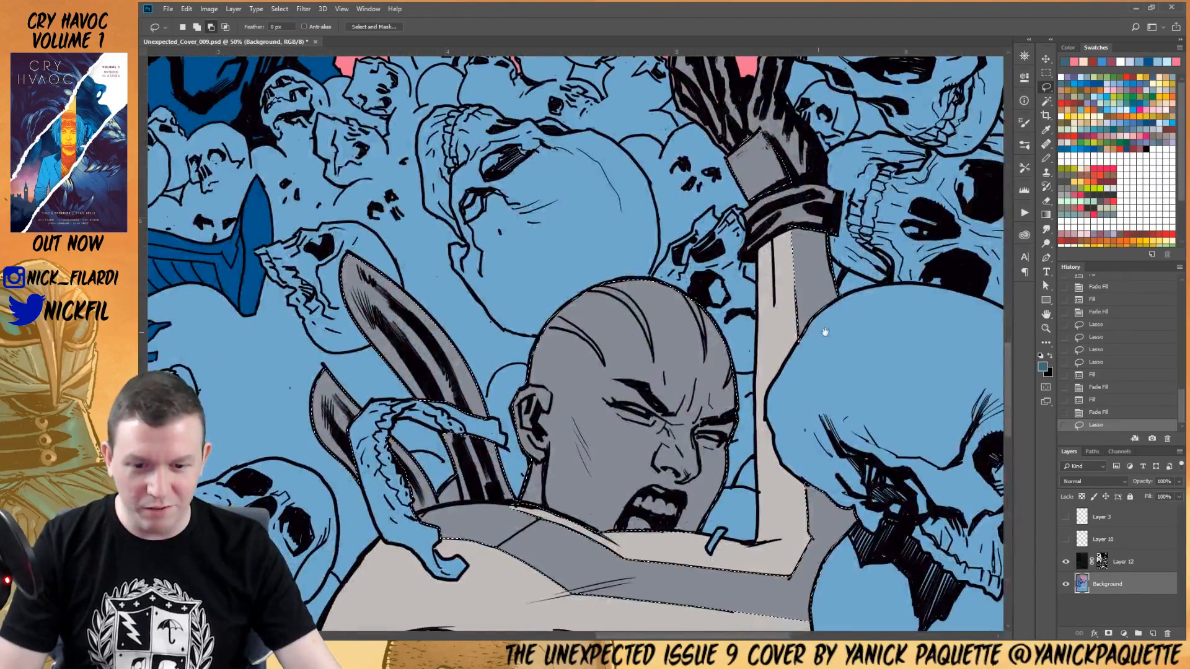
{"action": "left_click_drag", "start_coordinate": [819, 333], "coordinate": [908, 155]}
{"action": "key", "text": "z"}
{"action": "mouse_move", "coordinate": [729, 376]}
{"action": "left_mouse_down"}
{"action": "mouse_move", "coordinate": [704, 286]}
{"action": "mouse_move", "coordinate": [707, 297]}
{"action": "left_mouse_up"}
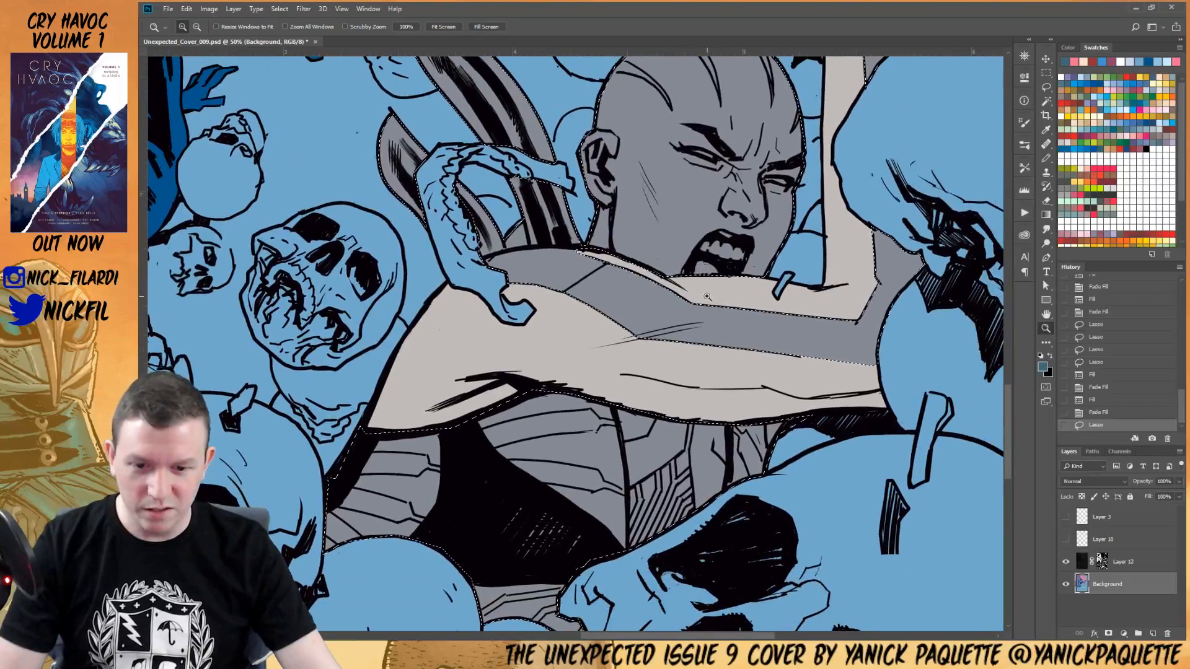
{"action": "key", "text": "l"}
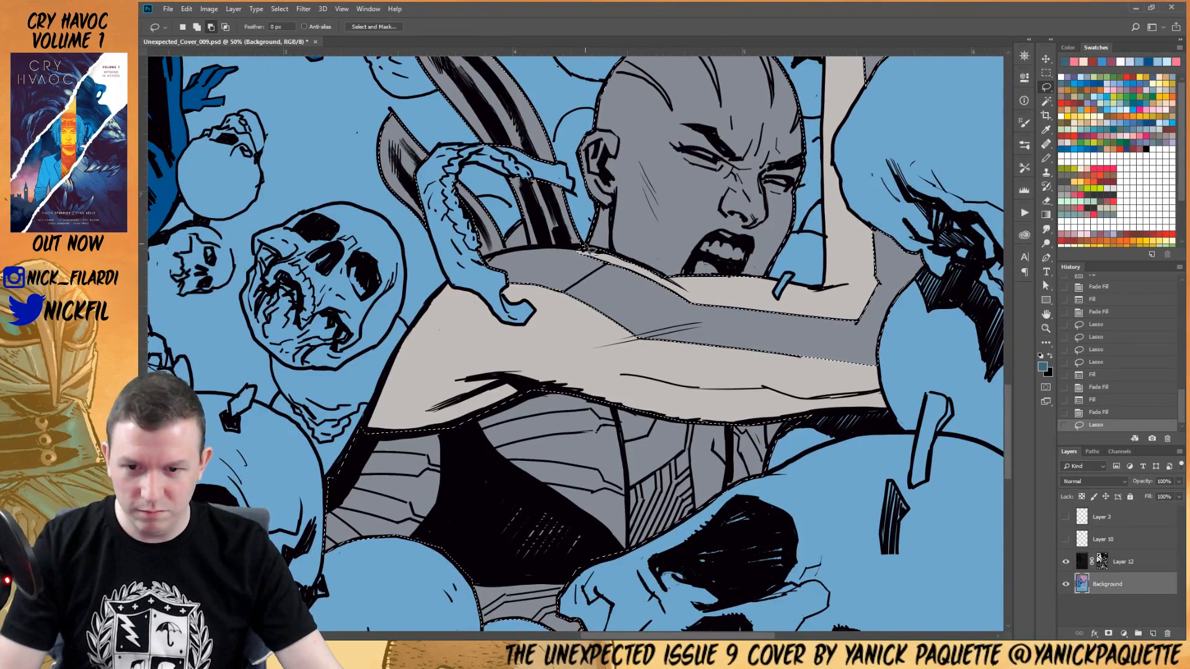
{"action": "mouse_move", "coordinate": [583, 248]}
{"action": "left_mouse_down"}
{"action": "mouse_move", "coordinate": [448, 303]}
{"action": "mouse_move", "coordinate": [746, 381]}
{"action": "mouse_move", "coordinate": [913, 383]}
{"action": "mouse_move", "coordinate": [959, 338]}
{"action": "mouse_move", "coordinate": [720, 296]}
{"action": "mouse_move", "coordinate": [581, 248]}
{"action": "left_mouse_up"}
{"action": "left_click_drag", "start_coordinate": [765, 213], "coordinate": [701, 364]}
{"action": "mouse_move", "coordinate": [793, 282]}
{"action": "left_mouse_down"}
{"action": "mouse_move", "coordinate": [917, 451]}
{"action": "mouse_move", "coordinate": [805, 251]}
{"action": "mouse_move", "coordinate": [847, 320]}
{"action": "left_mouse_up"}
{"action": "left_click_drag", "start_coordinate": [778, 201], "coordinate": [881, 215]}
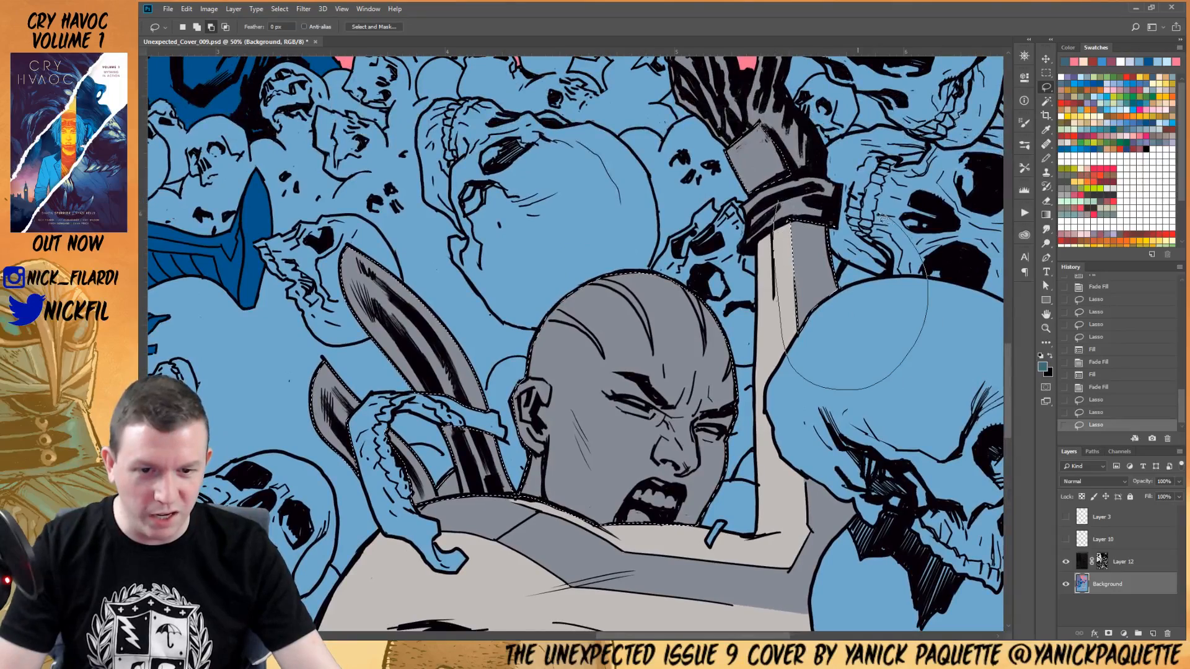
{"action": "left_click_drag", "start_coordinate": [891, 272], "coordinate": [893, 276]}
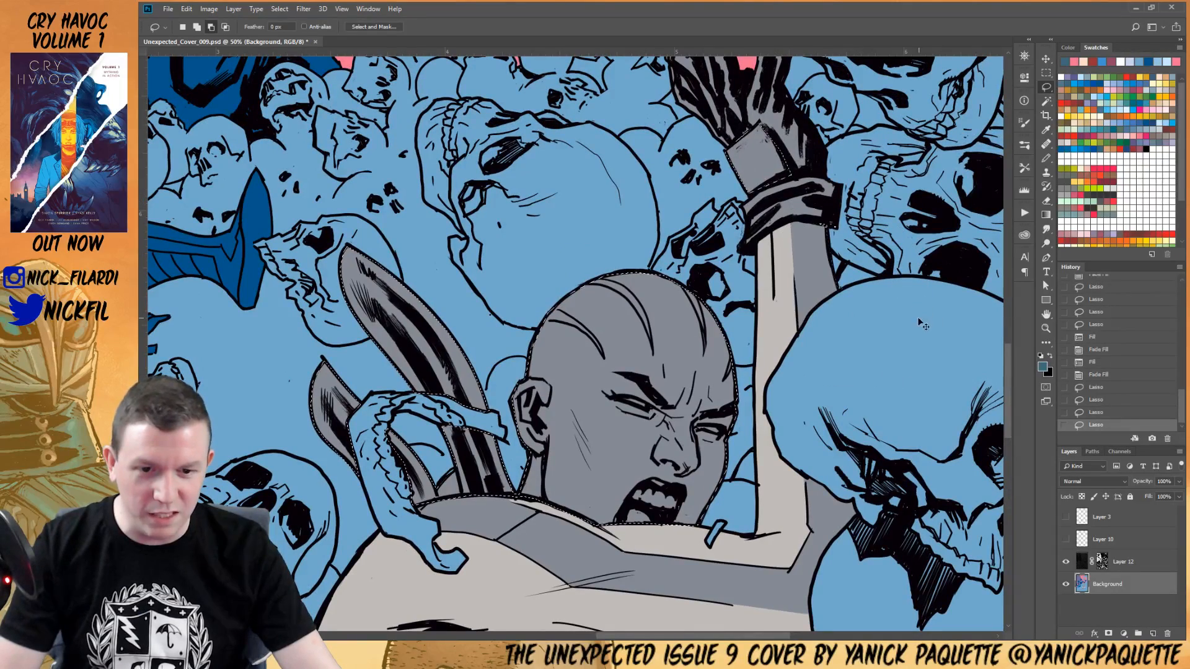
{"action": "left_click", "coordinate": [1103, 407]}
{"action": "left_click", "coordinate": [1103, 400]}
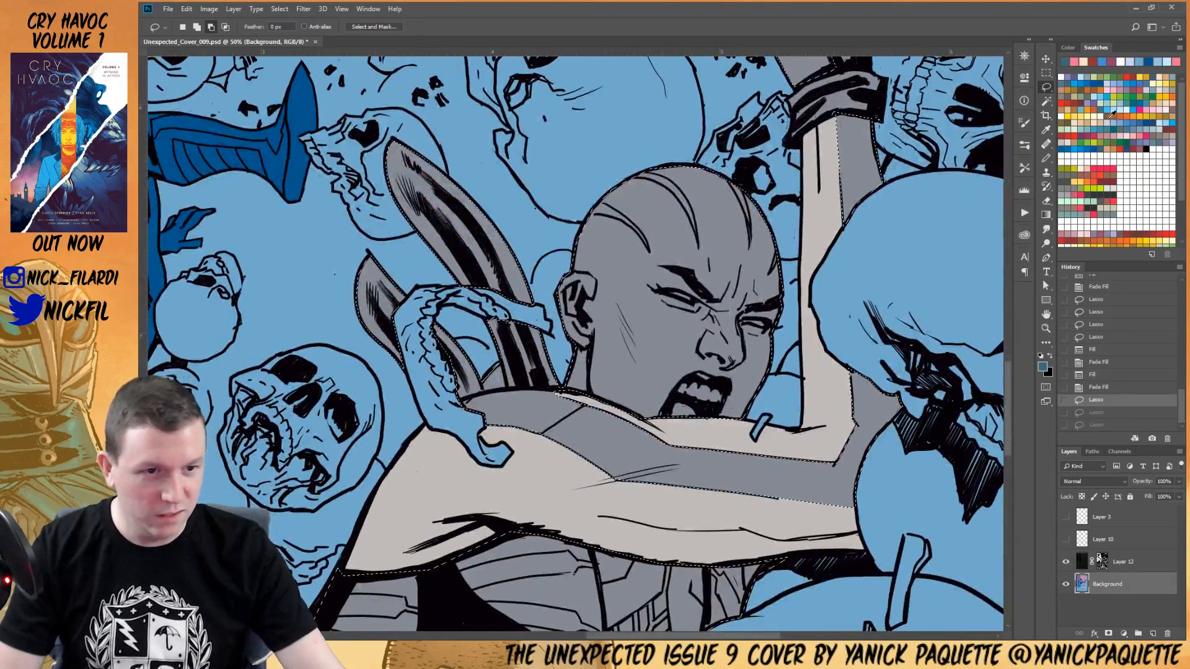
Tint the selected figure areas with a bright blue fill and subtract the stripe along the arm from the selection
{"action": "left_click", "coordinate": [1109, 108]}
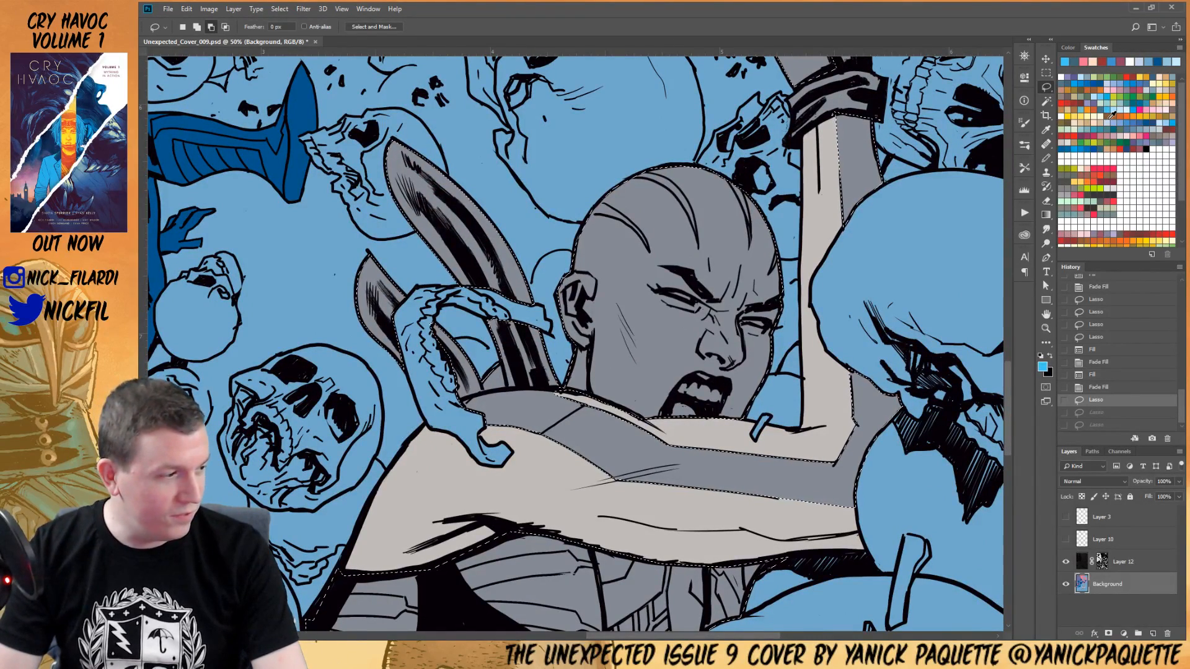
{"action": "key", "text": "alt+BackSpace"}
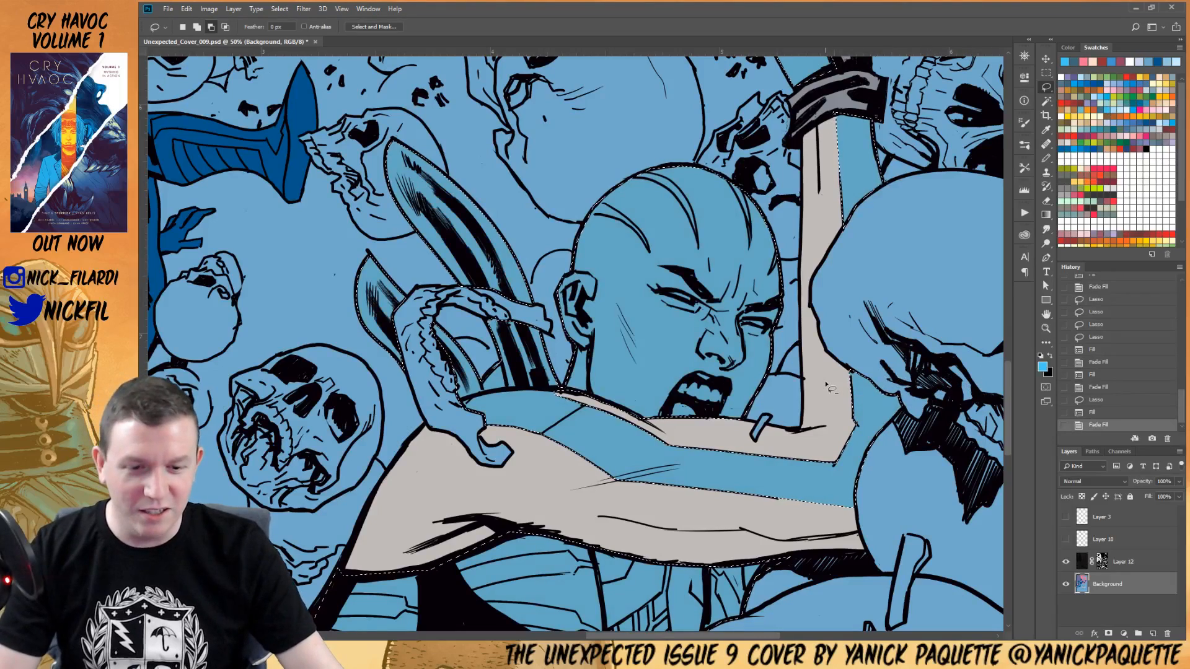
{"action": "mouse_move", "coordinate": [861, 111]}
{"action": "left_mouse_down"}
{"action": "mouse_move", "coordinate": [820, 94]}
{"action": "mouse_move", "coordinate": [925, 97]}
{"action": "mouse_move", "coordinate": [980, 355]}
{"action": "mouse_move", "coordinate": [956, 449]}
{"action": "mouse_move", "coordinate": [874, 518]}
{"action": "mouse_move", "coordinate": [801, 512]}
{"action": "mouse_move", "coordinate": [816, 415]}
{"action": "left_mouse_up"}
{"action": "mouse_move", "coordinate": [780, 444]}
{"action": "left_mouse_down"}
{"action": "mouse_move", "coordinate": [842, 409]}
{"action": "mouse_move", "coordinate": [733, 400]}
{"action": "left_mouse_up"}
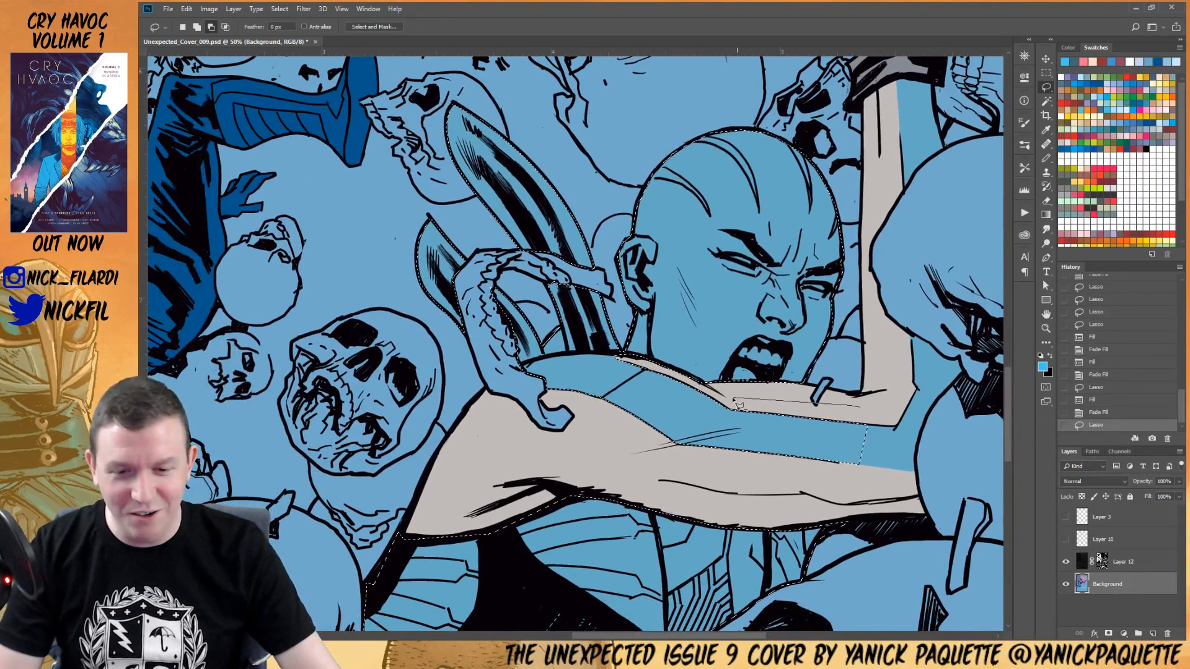
{"action": "mouse_move", "coordinate": [593, 361]}
{"action": "left_mouse_down"}
{"action": "mouse_move", "coordinate": [510, 372]}
{"action": "mouse_move", "coordinate": [557, 456]}
{"action": "mouse_move", "coordinate": [767, 456]}
{"action": "mouse_move", "coordinate": [836, 483]}
{"action": "mouse_move", "coordinate": [917, 434]}
{"action": "left_mouse_up"}
Tint the selected head, torso and pointed shapes with a darker blue fill, followed by a neutral grey fill
{"action": "key", "text": "alt+space"}
{"action": "left_click", "coordinate": [827, 401], "text": "alt"}
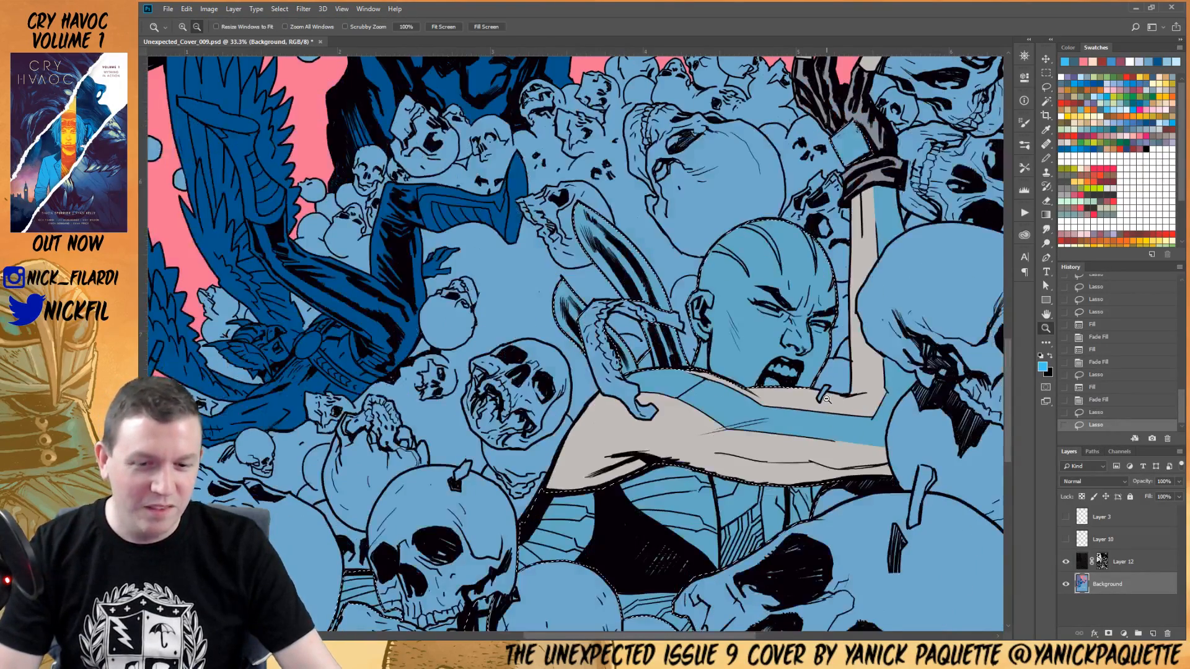
{"action": "left_click_drag", "start_coordinate": [827, 401], "coordinate": [748, 427]}
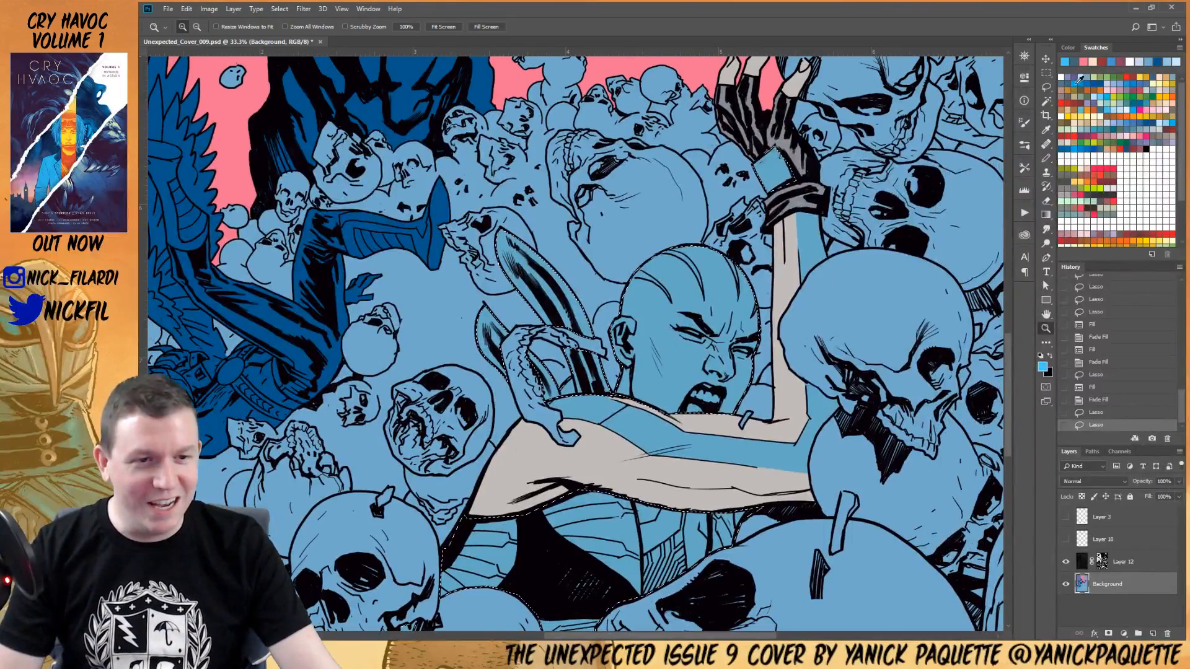
{"action": "key", "text": "alt+BackSpace"}
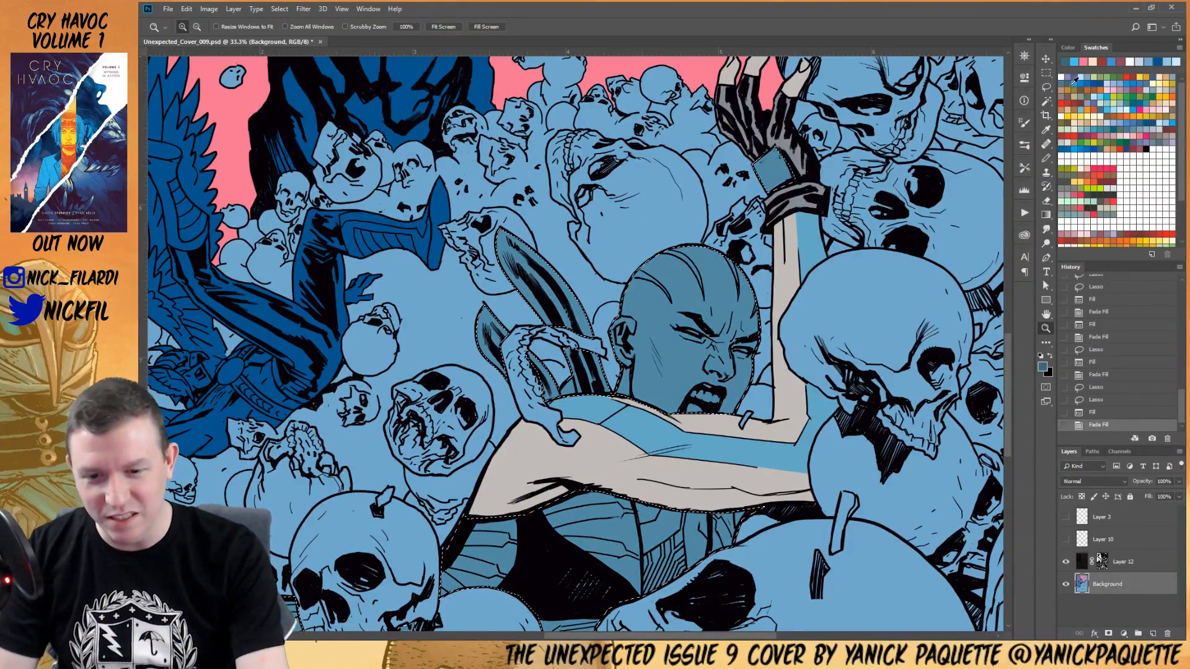
{"action": "key", "text": "alt+BackSpace"}
{"action": "left_click", "coordinate": [1072, 90]}
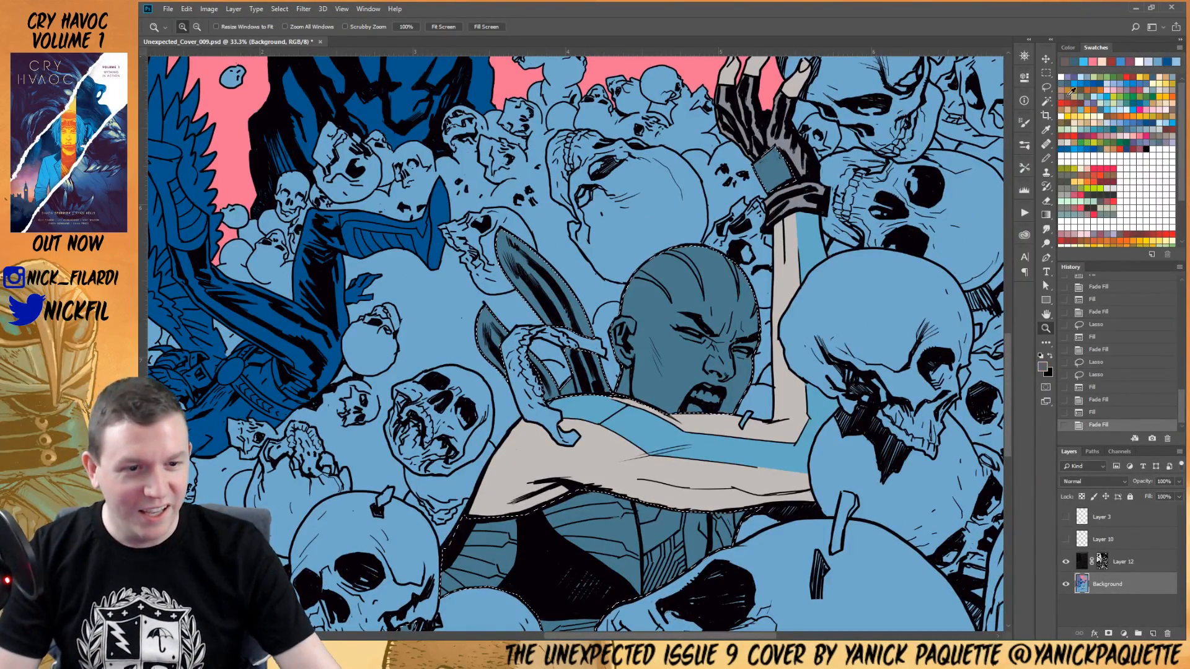
{"action": "key", "text": "alt+BackSpace"}
Subtract the two long pointed shapes behind the bald figure's head from the selection with the Lasso
{"action": "key", "text": "l"}
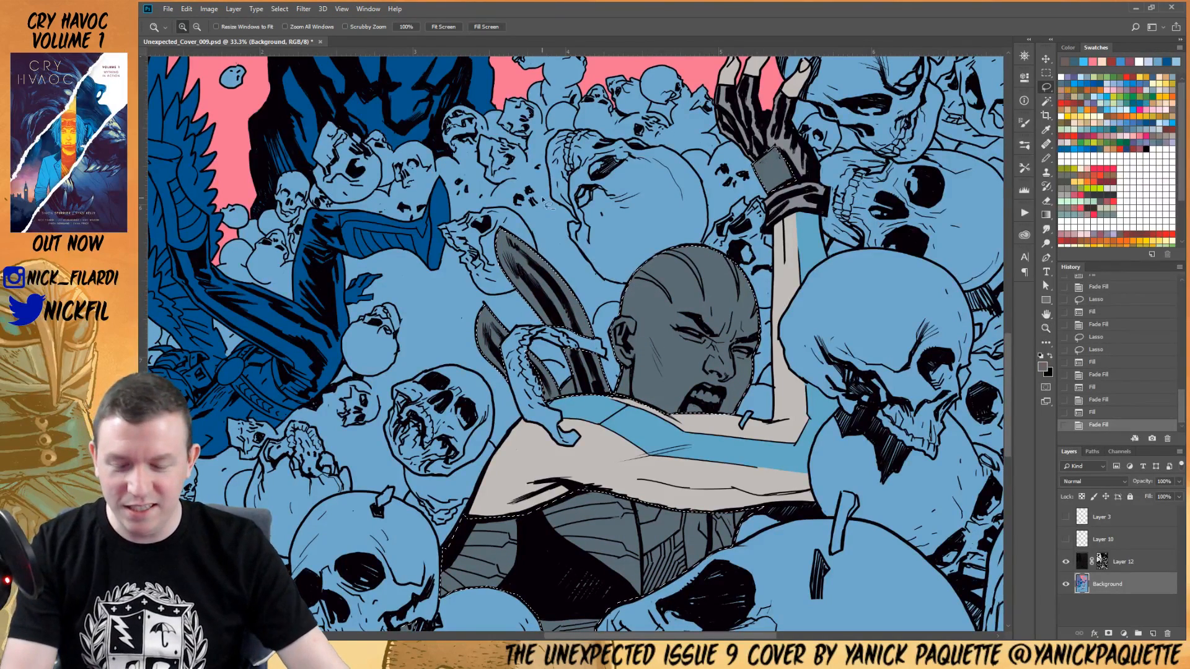
{"action": "left_click_drag", "start_coordinate": [581, 212], "coordinate": [616, 358]}
{"action": "mouse_move", "coordinate": [487, 419]}
{"action": "left_mouse_down"}
{"action": "mouse_move", "coordinate": [457, 210]}
{"action": "mouse_move", "coordinate": [578, 227]}
{"action": "left_mouse_up"}
{"action": "left_click_drag", "start_coordinate": [715, 264], "coordinate": [700, 290]}
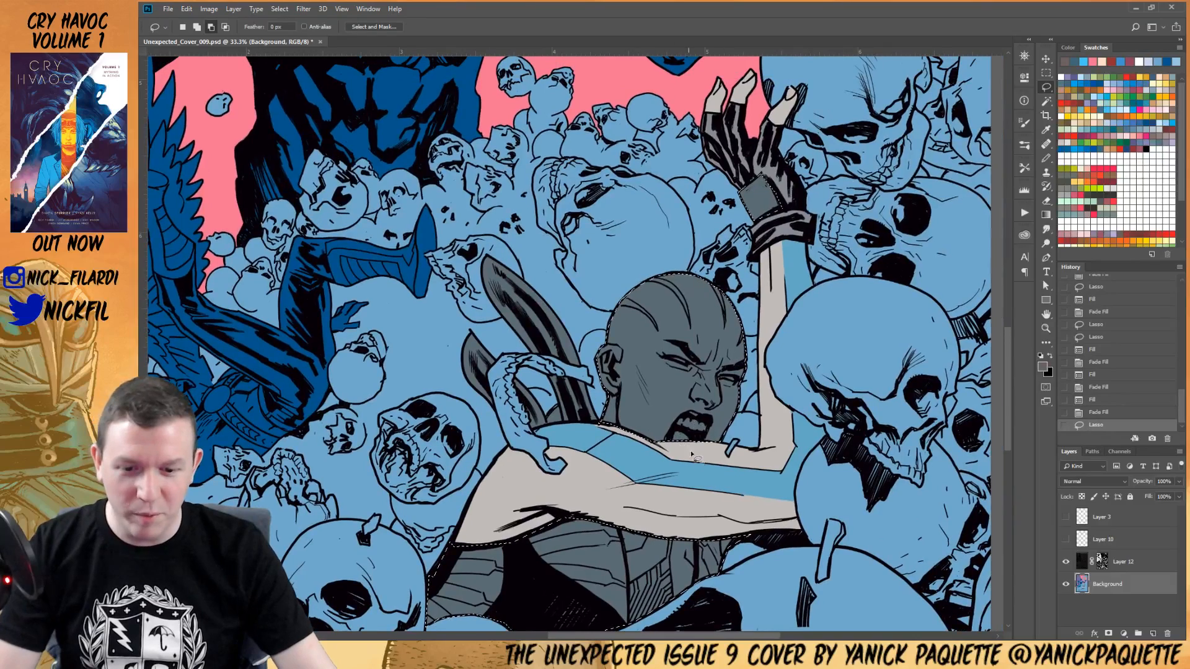
Add the figure's bare arm areas to the selection with the Magic Wand, tint everything selected with green, and deselect
{"action": "key", "text": "b"}
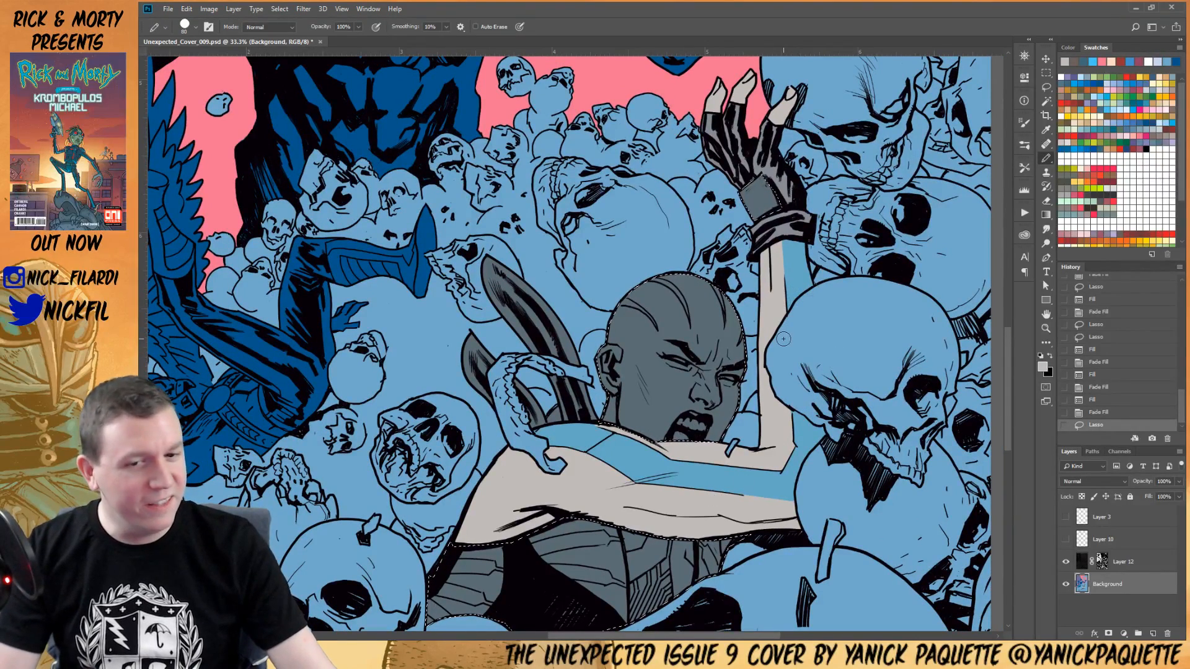
{"action": "key", "text": "w"}
{"action": "left_click", "coordinate": [783, 280]}
{"action": "left_click", "coordinate": [711, 507], "text": "shift"}
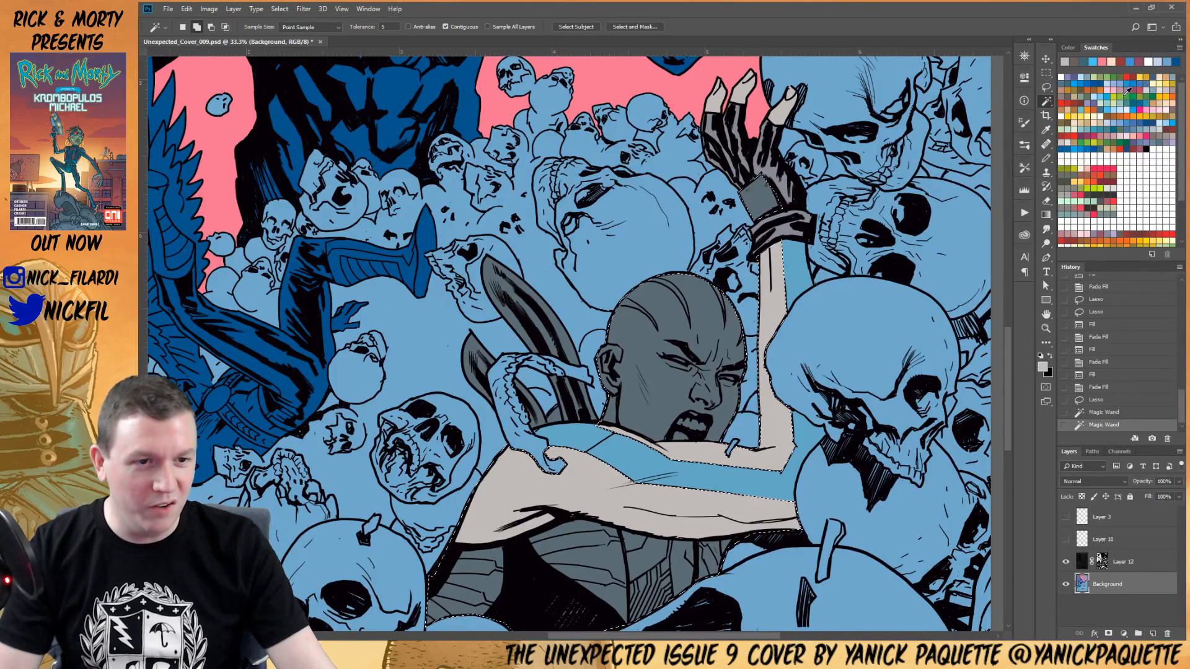
{"action": "left_click", "coordinate": [1135, 89]}
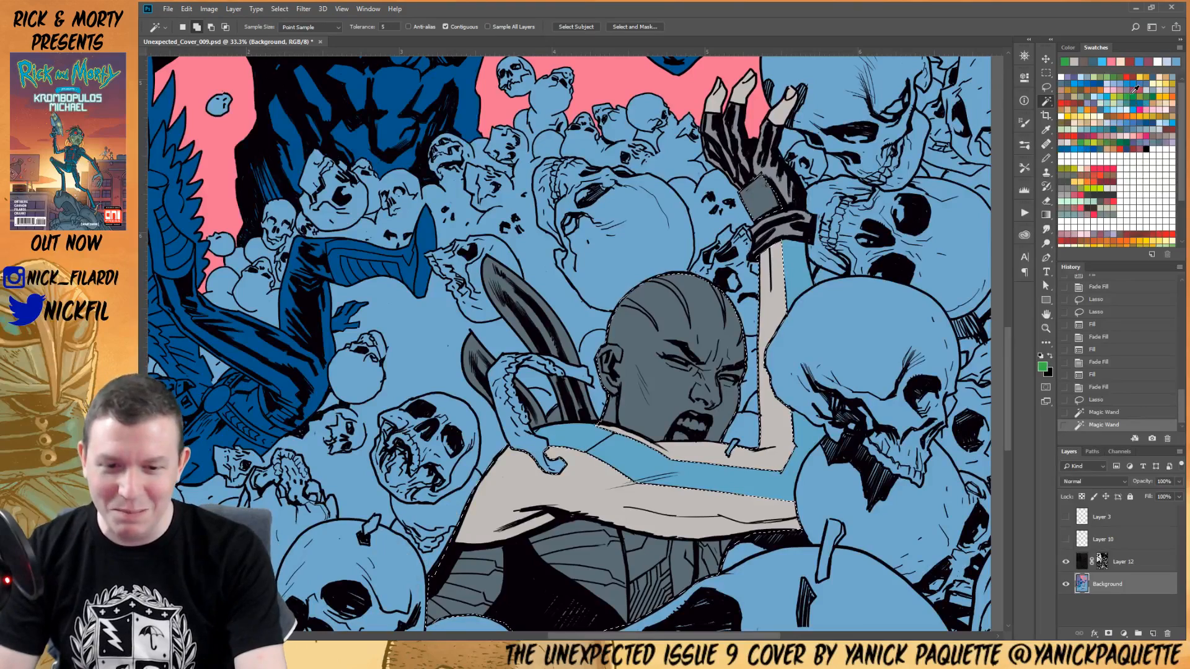
{"action": "key", "text": "alt+BackSpace"}
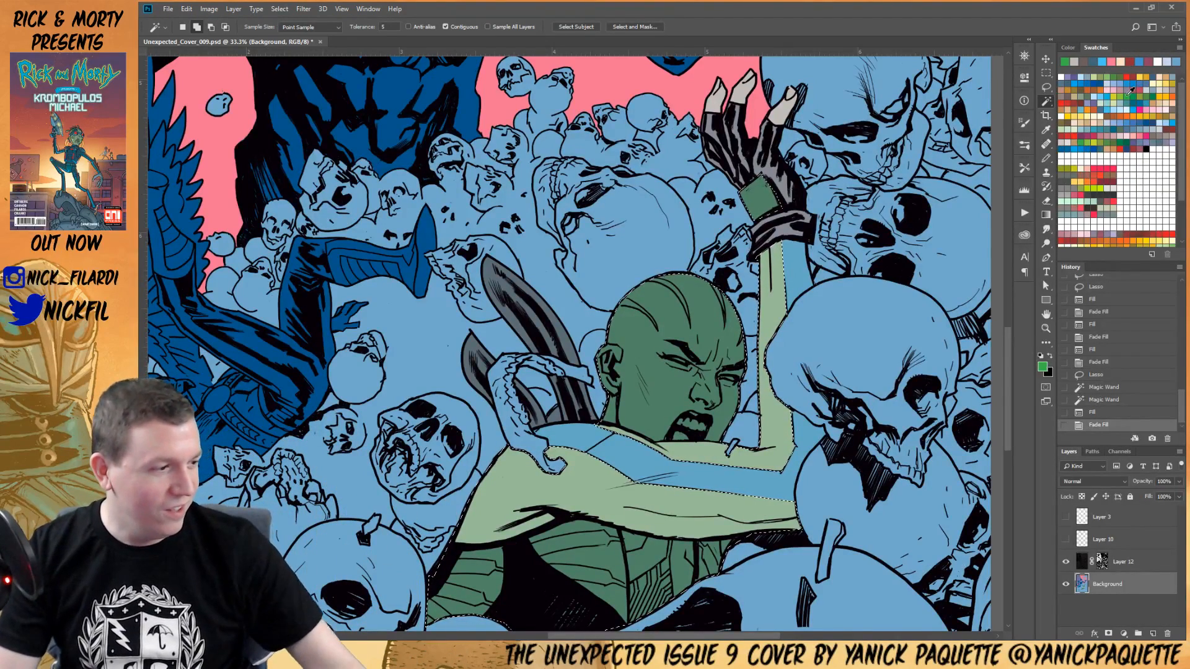
{"action": "key", "text": "ctrl+d"}
{"action": "left_click_drag", "start_coordinate": [739, 298], "coordinate": [715, 279]}
{"action": "left_click", "coordinate": [737, 178]}
{"action": "left_click", "coordinate": [668, 310]}
{"action": "left_click_drag", "start_coordinate": [614, 464], "coordinate": [686, 299]}
{"action": "key", "text": "ctrl+d"}
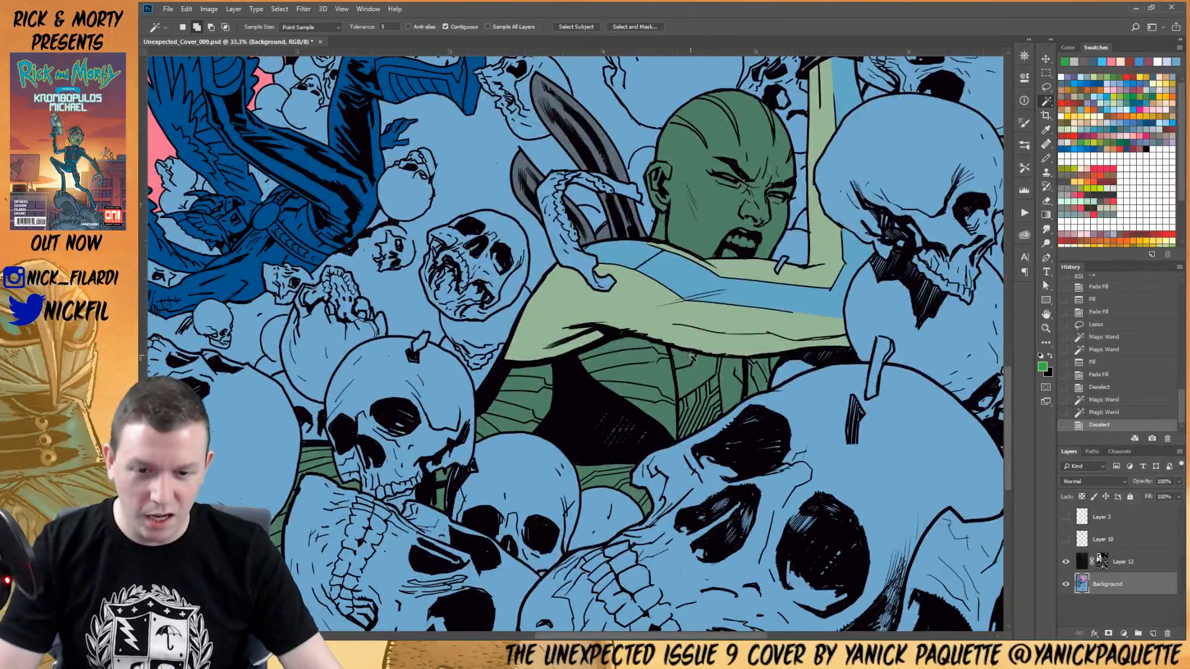
Outline the figure's torso and the suit parts showing between the skulls with Lasso selections
{"action": "key", "text": "l"}
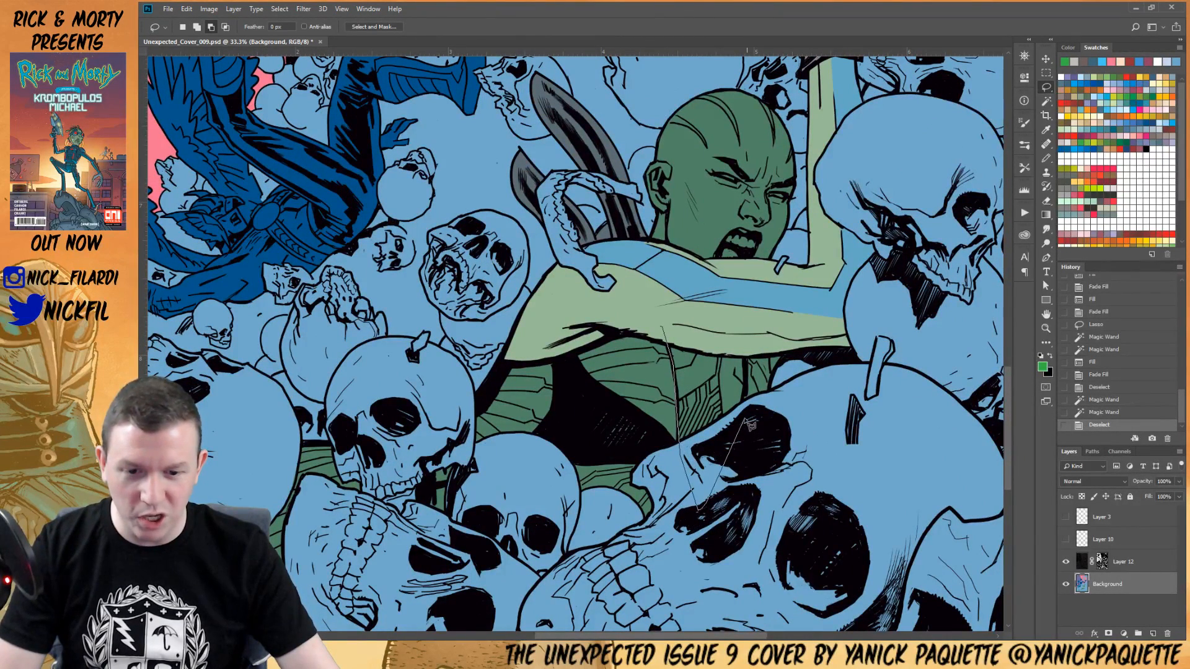
{"action": "mouse_move", "coordinate": [774, 505]}
{"action": "left_mouse_down"}
{"action": "mouse_move", "coordinate": [712, 520]}
{"action": "mouse_move", "coordinate": [688, 546]}
{"action": "mouse_move", "coordinate": [529, 527]}
{"action": "mouse_move", "coordinate": [452, 479]}
{"action": "mouse_move", "coordinate": [450, 437]}
{"action": "mouse_move", "coordinate": [500, 382]}
{"action": "left_mouse_up"}
{"action": "left_click", "coordinate": [467, 351], "text": "alt"}
{"action": "left_click", "coordinate": [529, 288], "text": "alt"}
{"action": "left_click", "coordinate": [610, 283], "text": "alt"}
{"action": "left_click_drag", "start_coordinate": [426, 484], "coordinate": [610, 371]}
{"action": "mouse_move", "coordinate": [642, 289]}
{"action": "left_mouse_down"}
{"action": "mouse_move", "coordinate": [477, 370]}
{"action": "mouse_move", "coordinate": [695, 334]}
{"action": "left_mouse_up"}
{"action": "mouse_move", "coordinate": [473, 328]}
{"action": "left_mouse_down"}
{"action": "mouse_move", "coordinate": [612, 290]}
{"action": "mouse_move", "coordinate": [442, 454]}
{"action": "mouse_move", "coordinate": [644, 452]}
{"action": "left_mouse_up"}
Subtract the unwanted neighbouring areas with the Magic Wand, keeping the suit's outer panels selected without the patterned centre panel
{"action": "key", "text": "w"}
{"action": "left_click", "coordinate": [719, 319], "text": "alt"}
{"action": "left_click_drag", "start_coordinate": [891, 237], "coordinate": [634, 363]}
{"action": "left_click_drag", "start_coordinate": [693, 308], "coordinate": [638, 388]}
{"action": "left_click", "coordinate": [665, 365], "text": "alt"}
{"action": "left_click", "coordinate": [616, 340], "text": "alt"}
{"action": "left_click", "coordinate": [615, 349], "text": "alt"}
{"action": "left_click_drag", "start_coordinate": [748, 402], "coordinate": [784, 418]}
Tint the selected suit panels with a red fill and deselect
{"action": "left_click", "coordinate": [1127, 75]}
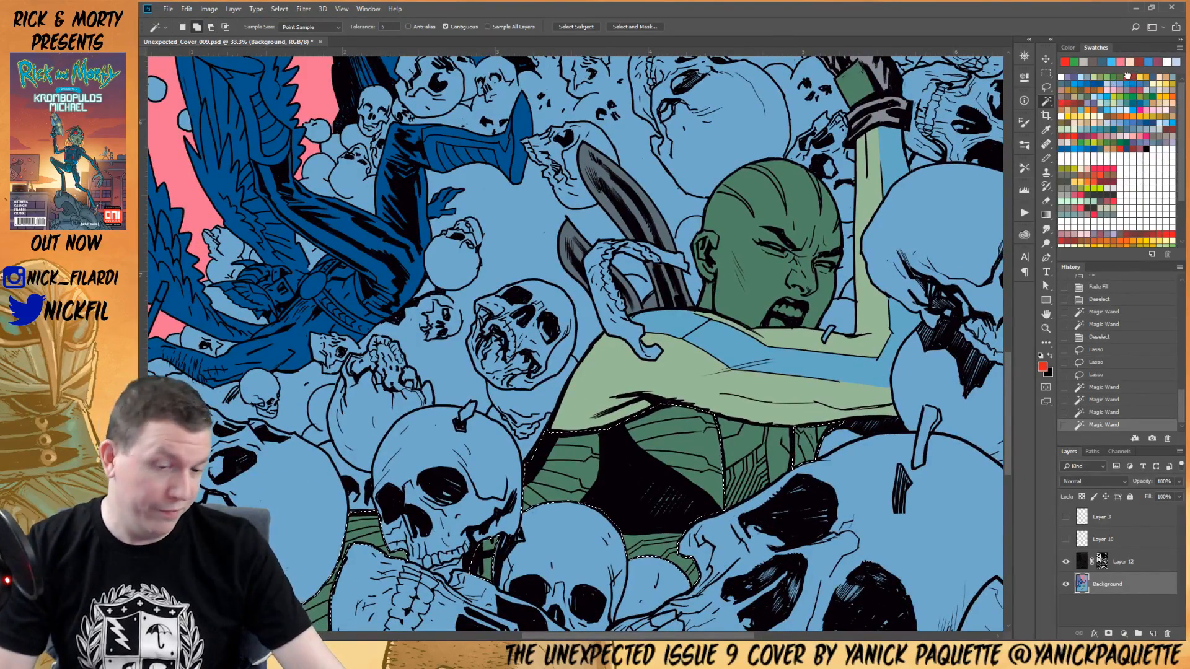
{"action": "key", "text": "alt+BackSpace"}
{"action": "left_click_drag", "start_coordinate": [722, 450], "coordinate": [804, 299]}
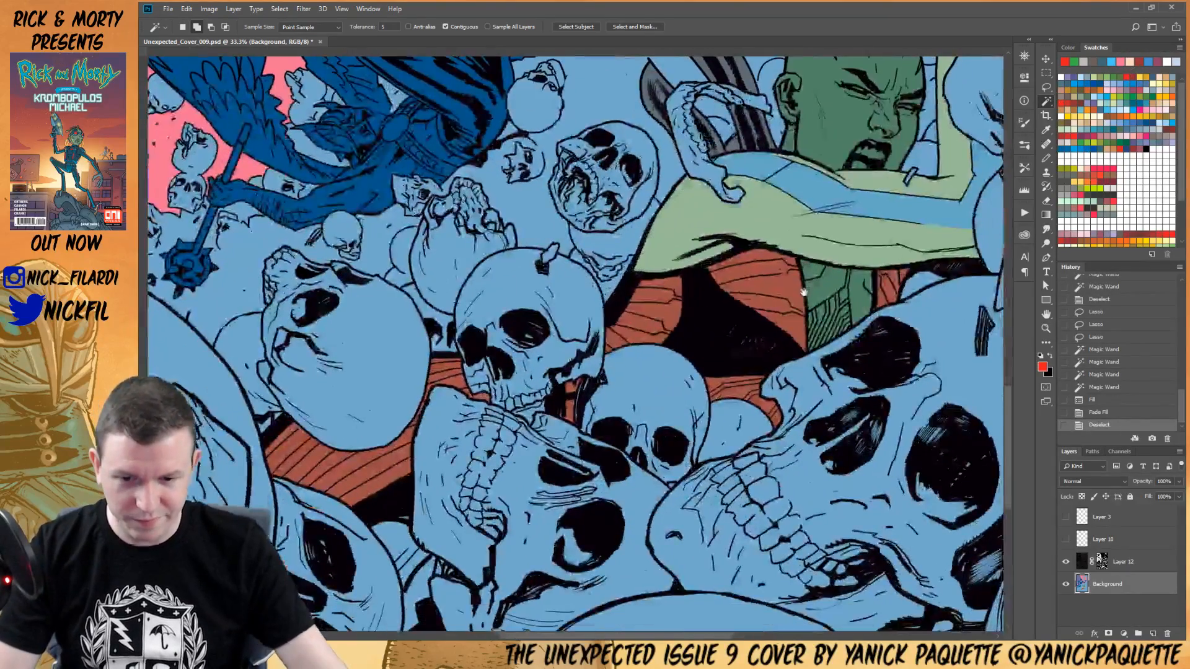
Reduce the Pencil size and close the line-art gaps in the larger red chest panel with small bright red dabs
{"action": "left_click", "coordinate": [801, 317], "text": "ctrl"}
{"action": "left_click", "coordinate": [801, 316], "text": "ctrl"}
{"action": "left_click", "coordinate": [767, 239], "text": "ctrl"}
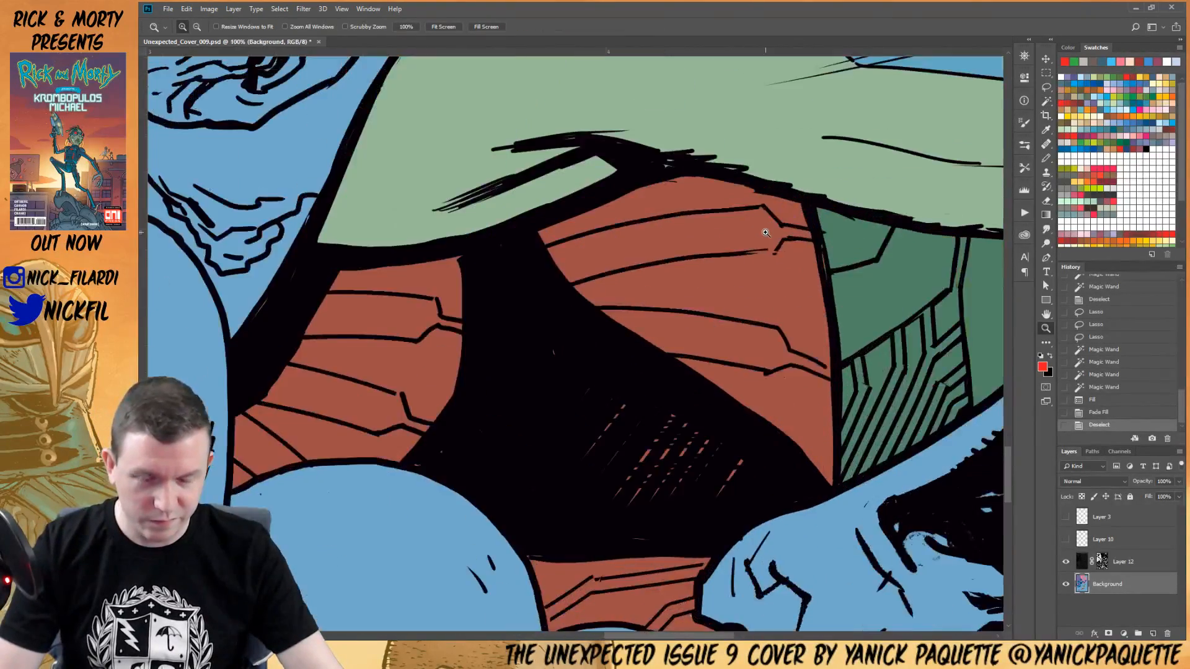
{"action": "left_click", "coordinate": [765, 223], "text": "ctrl"}
{"action": "key", "text": "bracketleft"}
{"action": "key", "text": "bracketleft"}
{"action": "key", "text": "bracketleft"}
{"action": "key", "text": "bracketleft"}
{"action": "key", "text": "bracketleft"}
{"action": "key", "text": "bracketleft"}
{"action": "key", "text": "bracketleft"}
{"action": "left_click_drag", "start_coordinate": [753, 257], "coordinate": [782, 273]}
{"action": "left_click_drag", "start_coordinate": [782, 335], "coordinate": [756, 209]}
{"action": "mouse_move", "coordinate": [867, 387]}
{"action": "left_mouse_down"}
{"action": "mouse_move", "coordinate": [815, 354]}
{"action": "mouse_move", "coordinate": [743, 380]}
{"action": "mouse_move", "coordinate": [940, 347]}
{"action": "left_mouse_up"}
{"action": "left_click", "coordinate": [851, 367], "text": "alt"}
{"action": "left_click_drag", "start_coordinate": [810, 405], "coordinate": [968, 332]}
Close the gaps in the line art of the smaller red side panel with bright red Pencil dabs
{"action": "left_click_drag", "start_coordinate": [729, 236], "coordinate": [724, 234]}
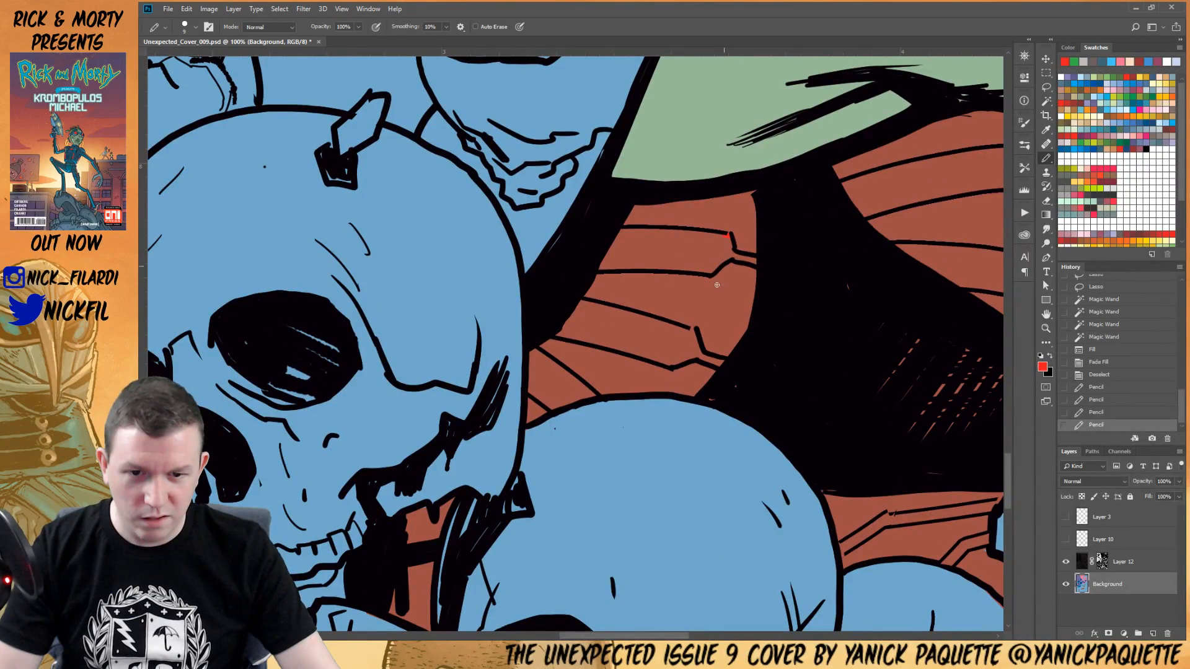
{"action": "left_click_drag", "start_coordinate": [692, 331], "coordinate": [749, 305]}
{"action": "left_click_drag", "start_coordinate": [831, 389], "coordinate": [666, 358]}
Close the line gaps in the red waist section with bright red Pencil dabs and touch up the adjacent skull in its sampled blue
{"action": "left_click", "coordinate": [789, 471]}
{"action": "left_click_drag", "start_coordinate": [969, 501], "coordinate": [883, 477]}
{"action": "left_click", "coordinate": [847, 447], "text": "alt"}
{"action": "left_click", "coordinate": [865, 469]}
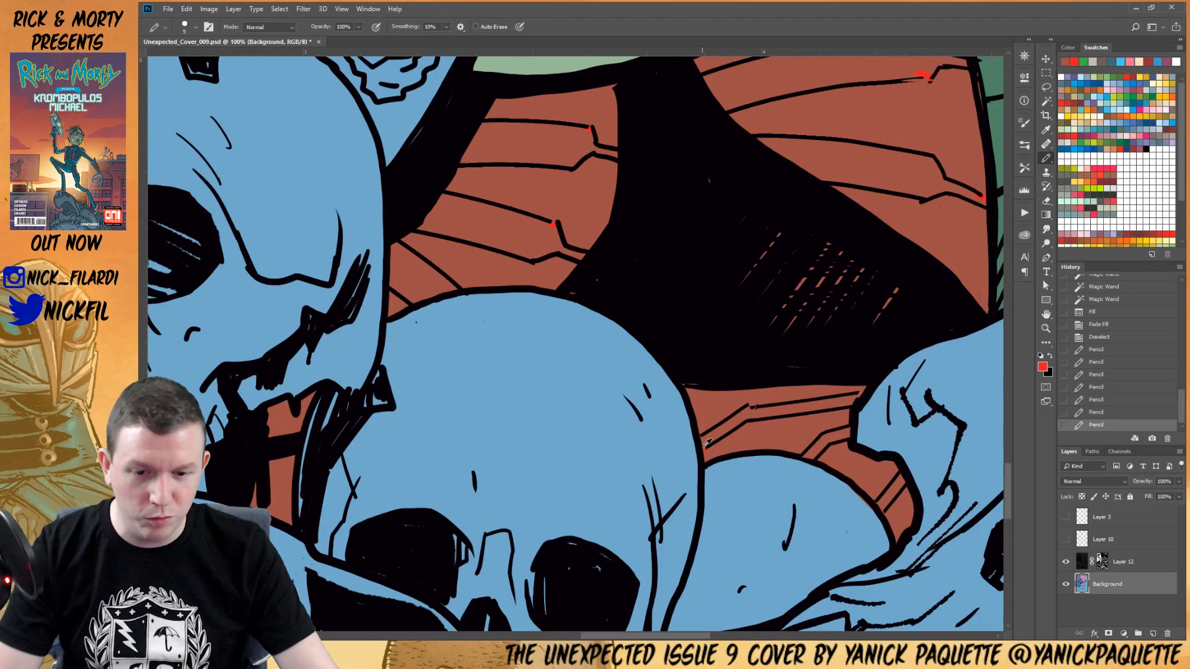
{"action": "left_click", "coordinate": [707, 444], "text": "alt"}
{"action": "left_click", "coordinate": [852, 515], "text": "alt"}
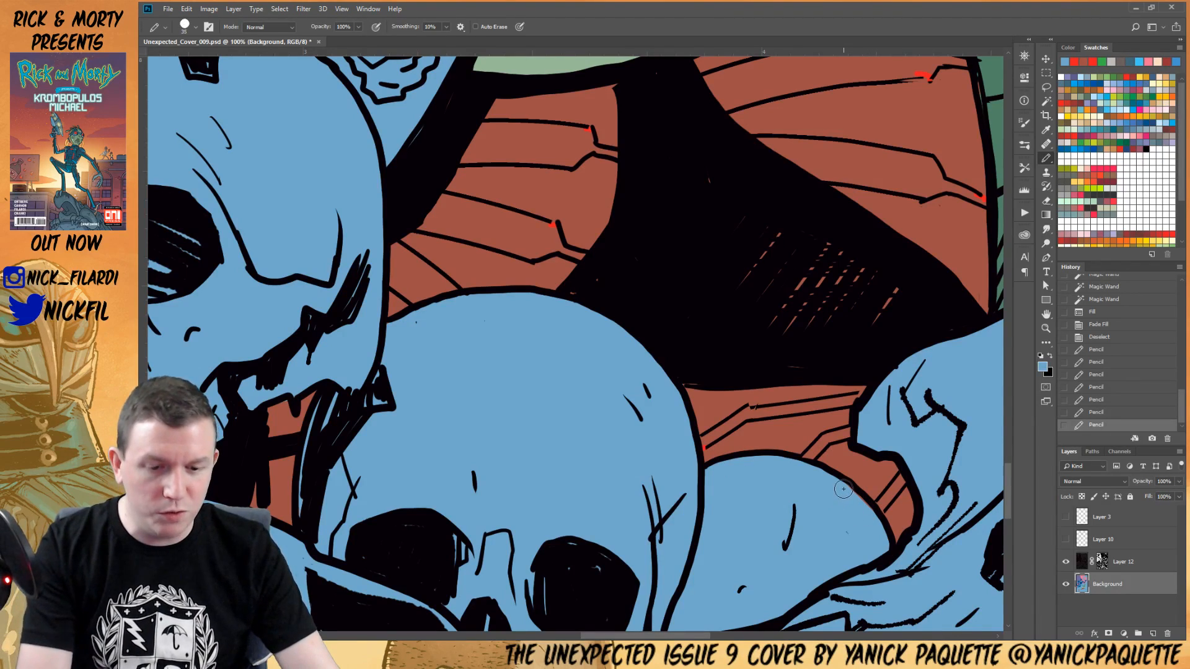
{"action": "left_click", "coordinate": [867, 515]}
{"action": "left_click", "coordinate": [706, 445], "text": "alt"}
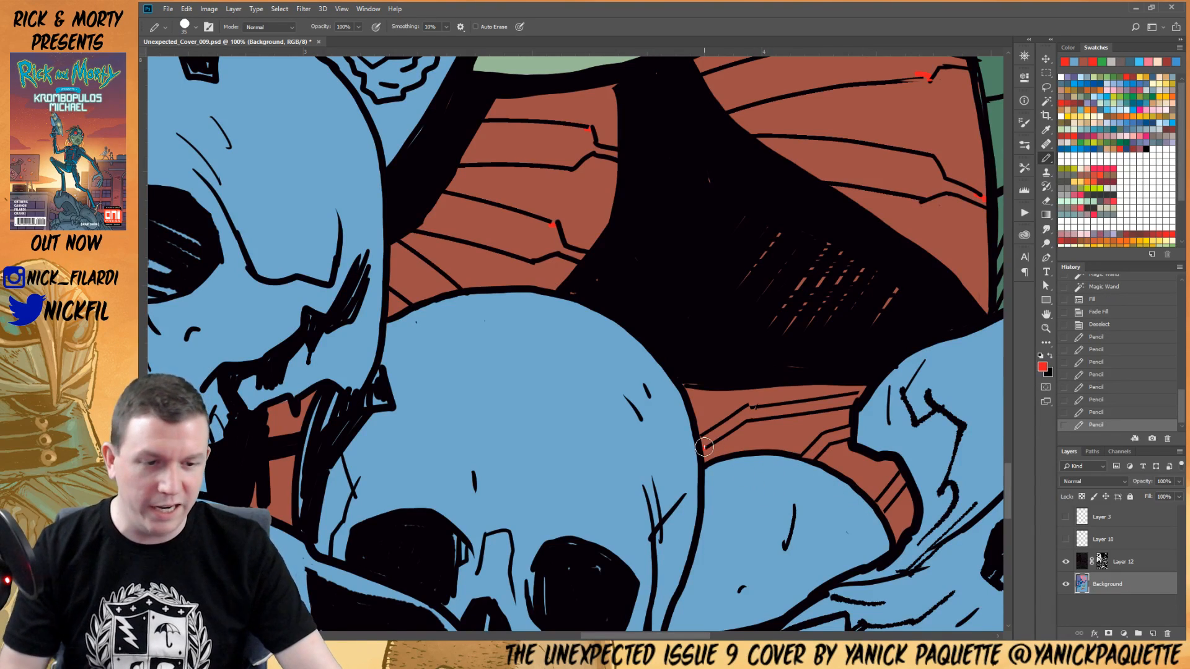
{"action": "left_click", "coordinate": [883, 510]}
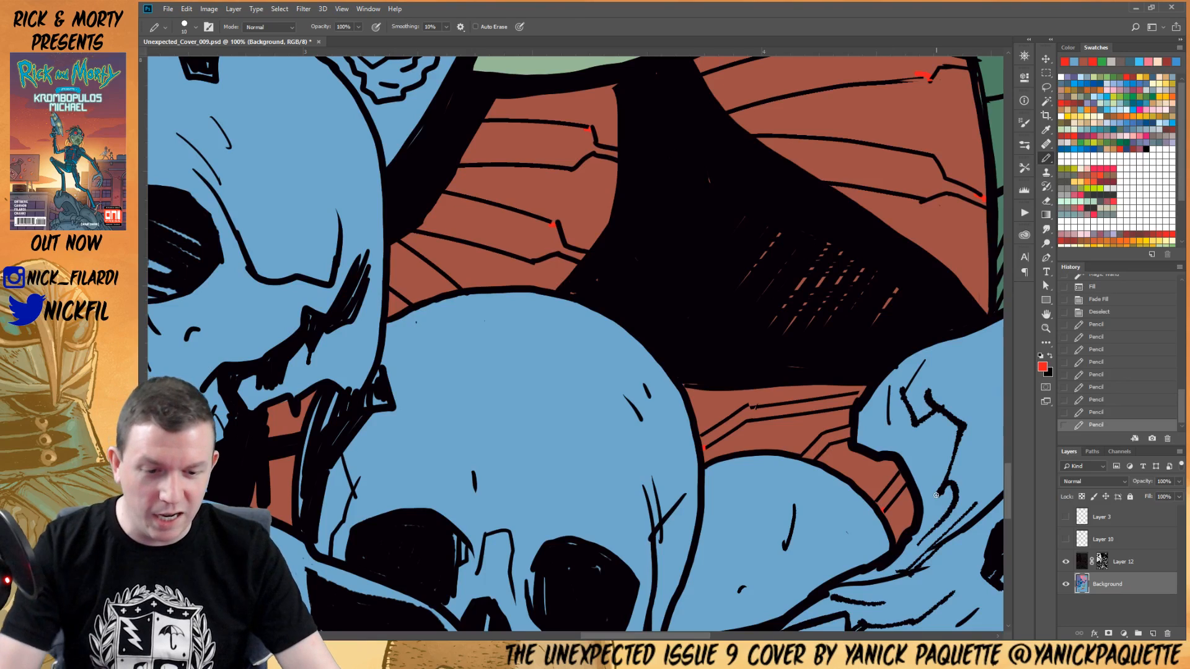
{"action": "left_click_drag", "start_coordinate": [790, 378], "coordinate": [810, 414]}
{"action": "left_click", "coordinate": [879, 432]}
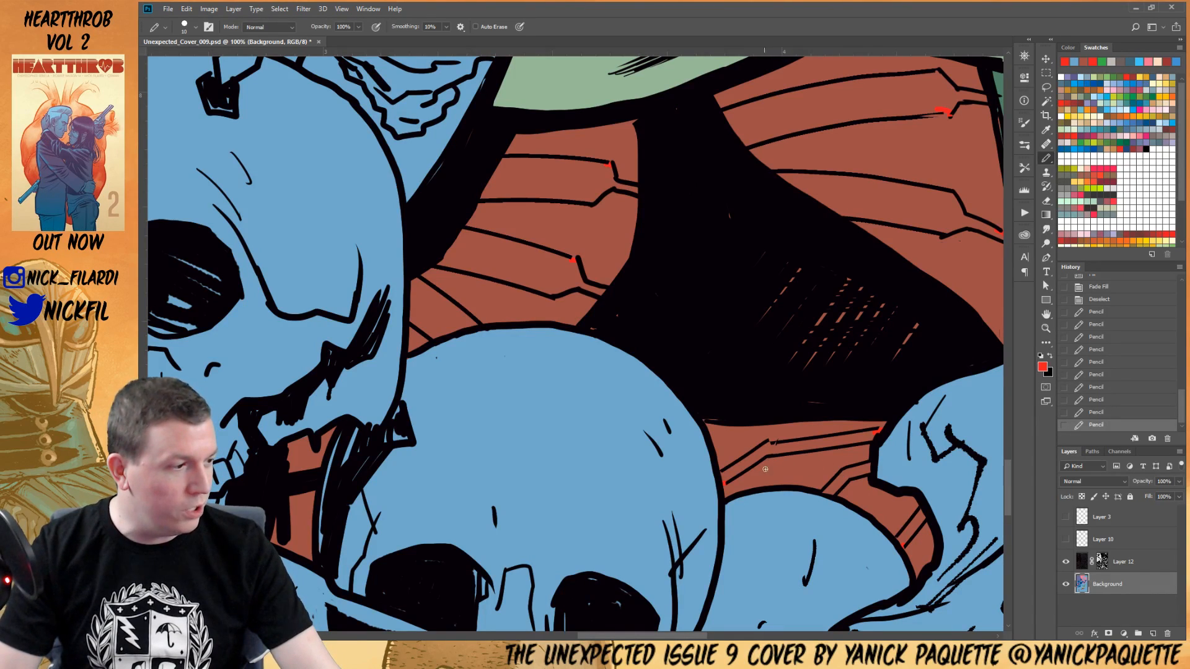
Select alternating bands of the smaller red side panel with the Magic Wand
{"action": "key", "text": "z"}
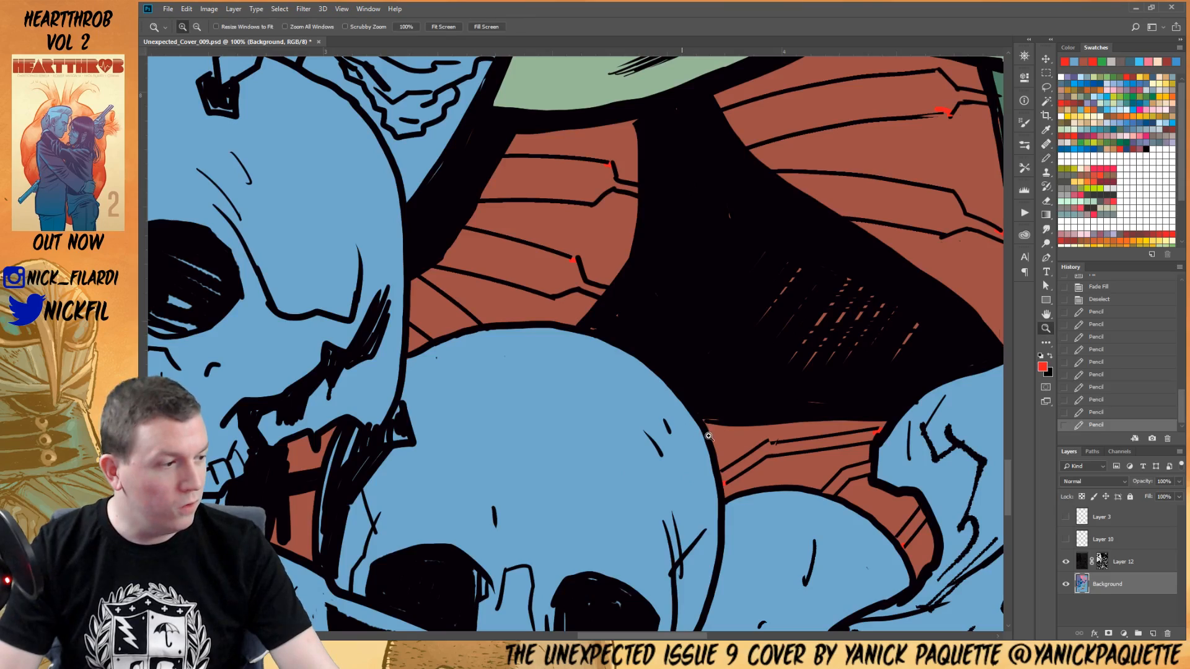
{"action": "left_click", "coordinate": [672, 406], "text": "alt"}
{"action": "key", "text": "b"}
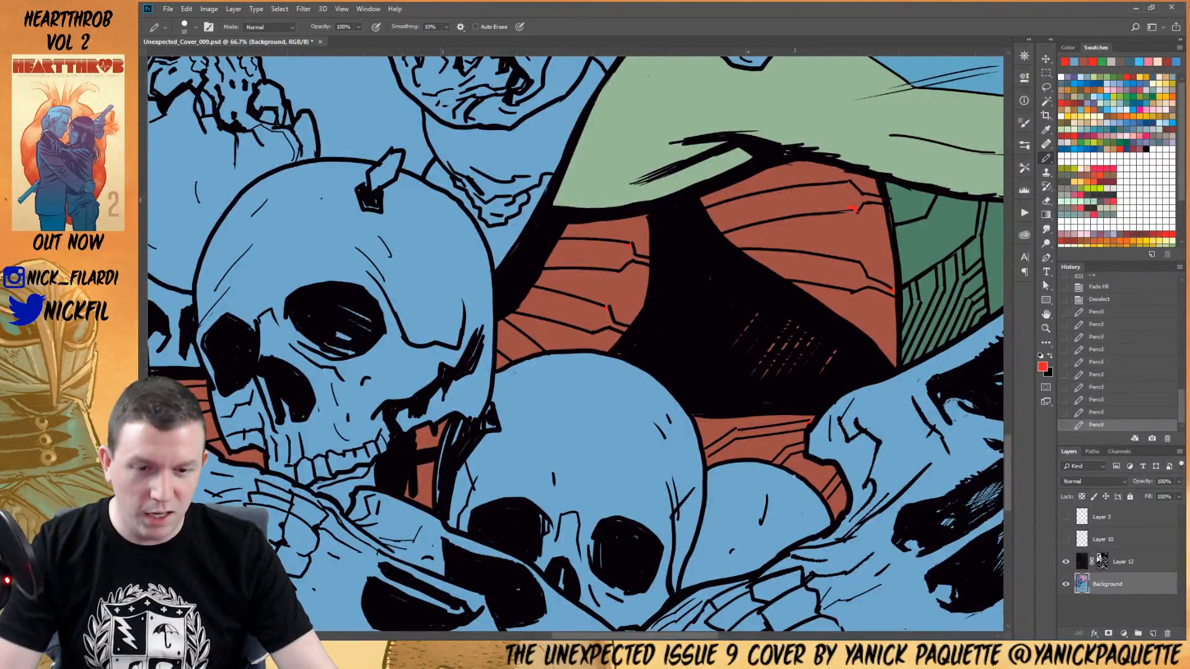
{"action": "left_click_drag", "start_coordinate": [717, 359], "coordinate": [802, 427]}
{"action": "key", "text": "w"}
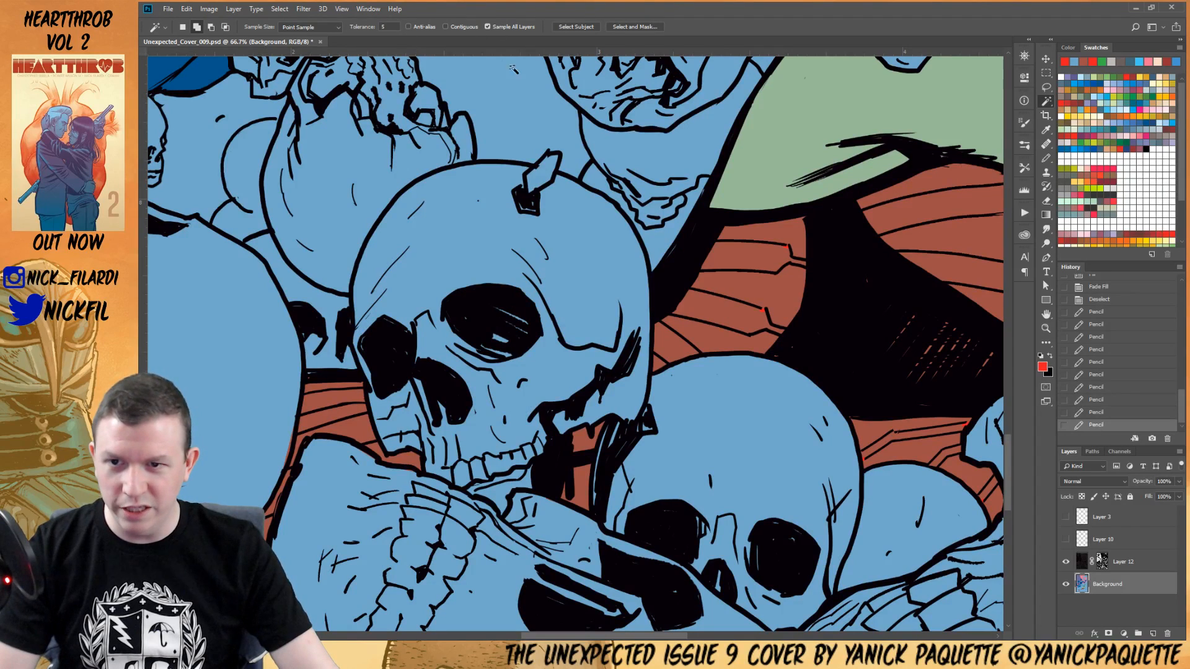
{"action": "left_click", "coordinate": [704, 302]}
{"action": "left_click", "coordinate": [666, 341]}
{"action": "left_click", "coordinate": [740, 257]}
Add alternating bands of the larger red chest panel and the waist section to the Magic Wand selection
{"action": "left_click_drag", "start_coordinate": [872, 258], "coordinate": [668, 266]}
{"action": "left_click", "coordinate": [756, 218]}
{"action": "left_click", "coordinate": [792, 290]}
{"action": "left_click", "coordinate": [714, 447]}
{"action": "left_click", "coordinate": [742, 463]}
{"action": "left_click", "coordinate": [791, 496]}
{"action": "key", "text": "F2"}
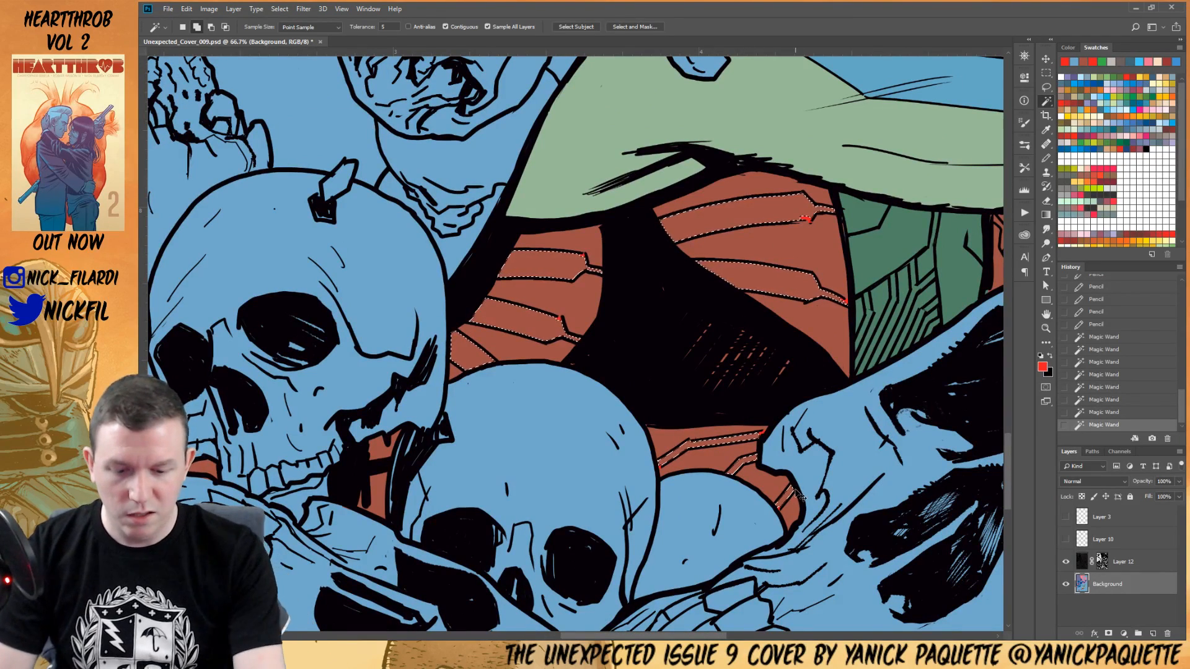
Expand the selection of suit bands, fill it with bright red and deselect
{"action": "key", "text": "Return"}
{"action": "key", "text": "alt+BackSpace"}
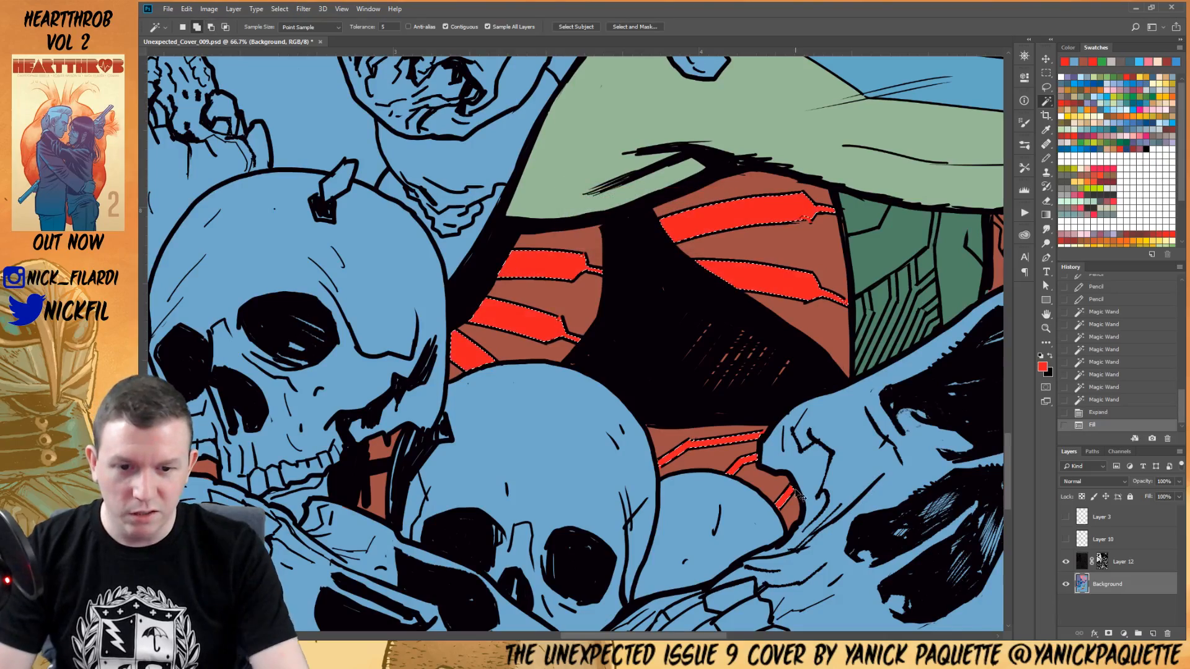
{"action": "key", "text": "ctrl+d"}
Touch up the edge of the large tilted skull beside the striped red section with a larger Pencil in its sampled blue
{"action": "key", "text": "z"}
{"action": "left_click", "coordinate": [744, 429], "text": "alt"}
{"action": "left_click", "coordinate": [744, 430], "text": "alt"}
{"action": "left_click_drag", "start_coordinate": [652, 446], "coordinate": [827, 375]}
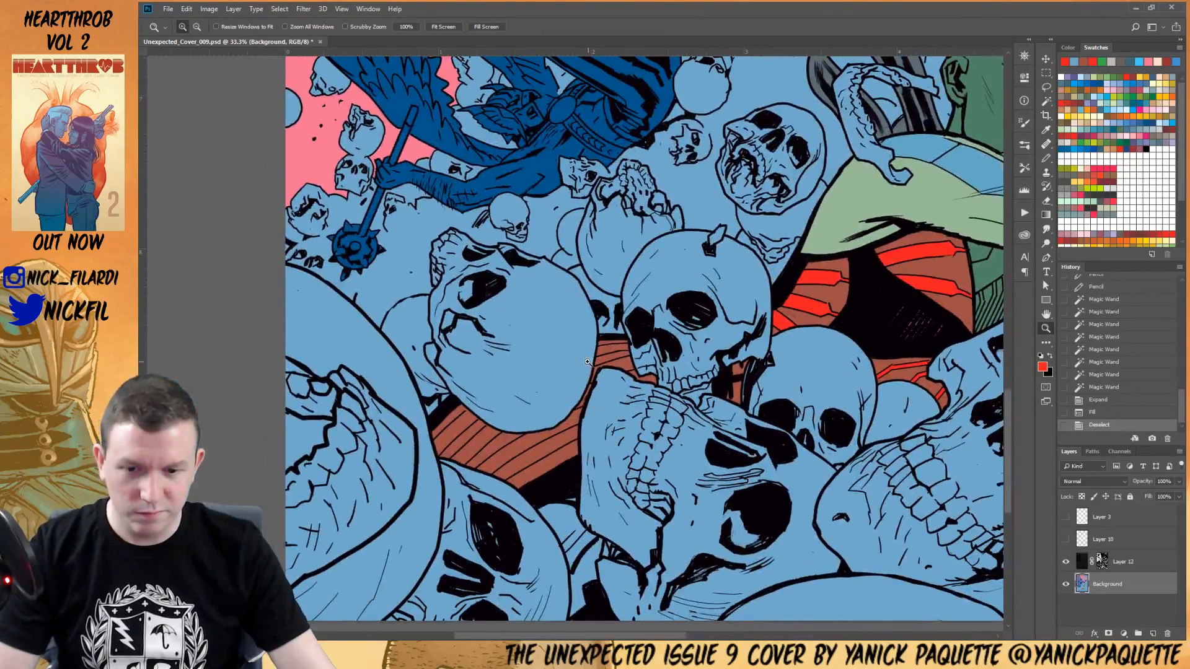
{"action": "left_click", "coordinate": [592, 364]}
{"action": "left_click", "coordinate": [611, 382]}
{"action": "key", "text": "b"}
{"action": "left_click", "coordinate": [556, 357], "text": "alt"}
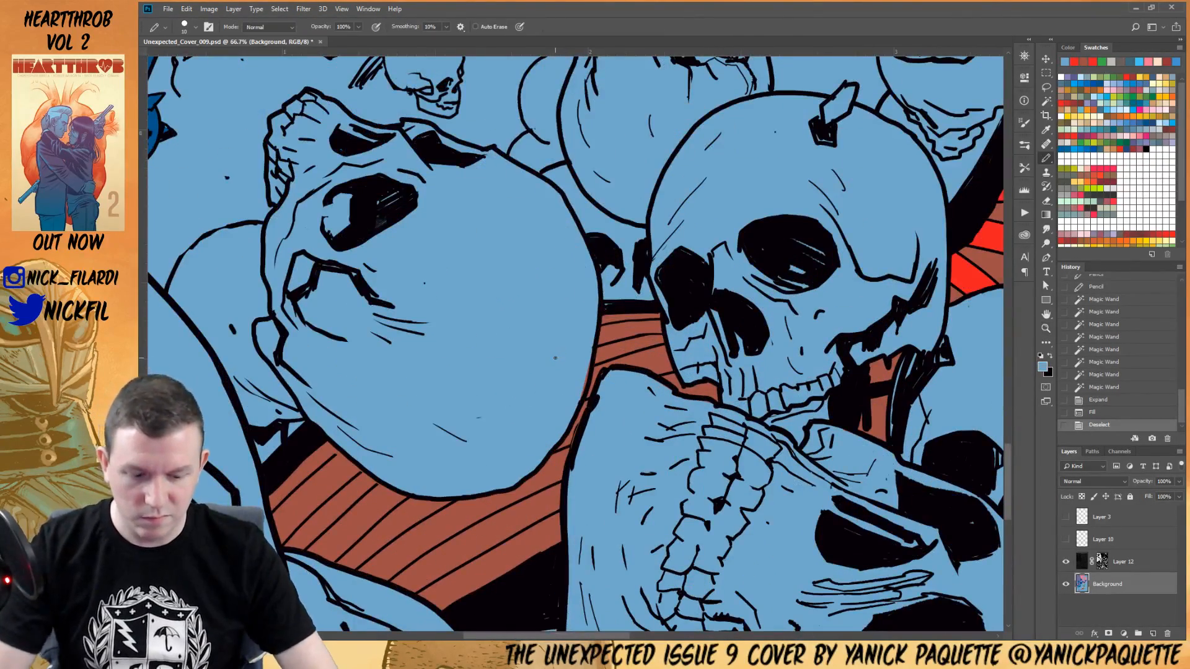
{"action": "key", "text": "bracketright"}
{"action": "key", "text": "bracketright"}
{"action": "key", "text": "bracketright"}
{"action": "mouse_move", "coordinate": [579, 359]}
{"action": "left_mouse_down"}
{"action": "mouse_move", "coordinate": [567, 386]}
{"action": "mouse_move", "coordinate": [575, 371]}
{"action": "left_mouse_up"}
Close the line gaps of the striped red section beneath the tilted skull with Pencil dabs in the sampled bright red
{"action": "left_click", "coordinate": [603, 365], "text": "alt"}
{"action": "left_click", "coordinate": [606, 356], "text": "alt"}
{"action": "mouse_move", "coordinate": [649, 381]}
{"action": "left_mouse_down"}
{"action": "mouse_move", "coordinate": [588, 404]}
{"action": "mouse_move", "coordinate": [722, 345]}
{"action": "left_mouse_up"}
{"action": "left_click", "coordinate": [753, 316], "text": "alt"}
{"action": "key", "text": "w"}
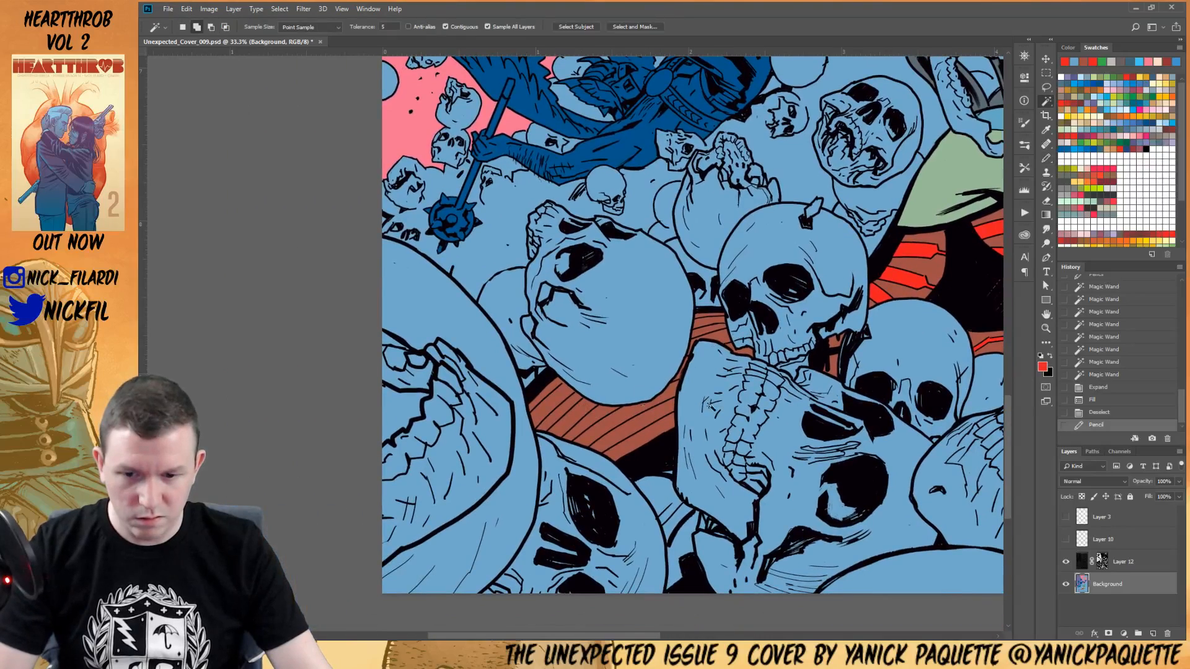
{"action": "key", "text": "b"}
{"action": "left_click", "coordinate": [545, 381], "text": "ctrl"}
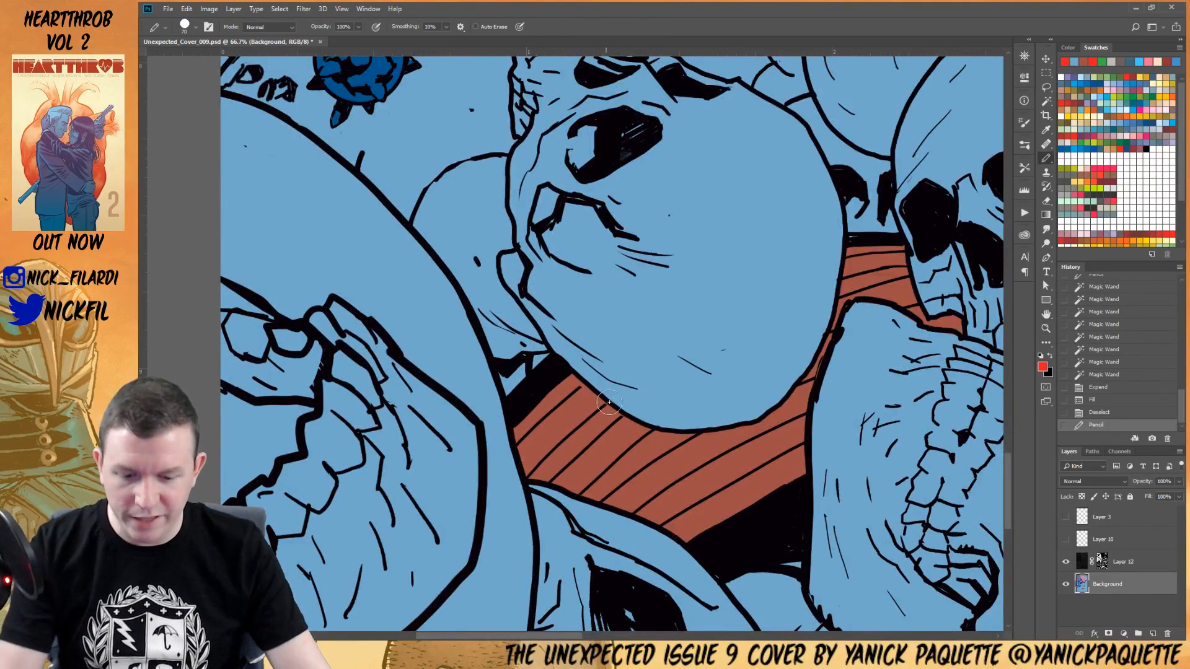
{"action": "left_click", "coordinate": [584, 389]}
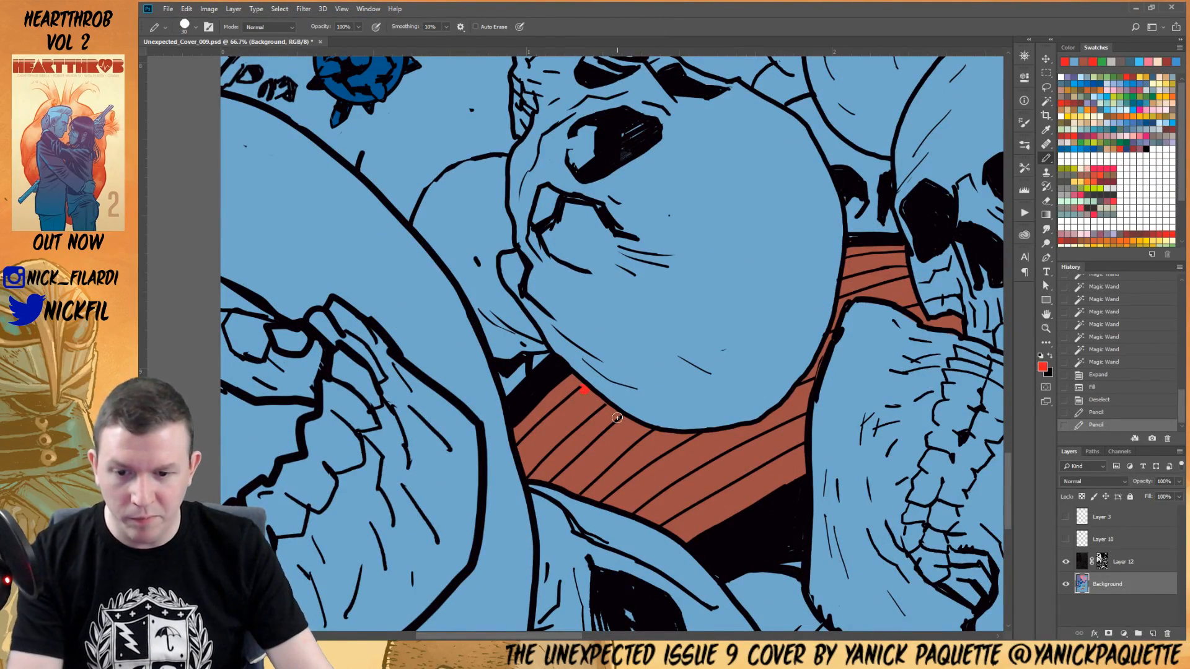
{"action": "left_click_drag", "start_coordinate": [681, 472], "coordinate": [675, 412]}
Select alternating stripes of the red section around the tilted skull with the Magic Wand, expand the selection and fill it with bright red
{"action": "key", "text": "w"}
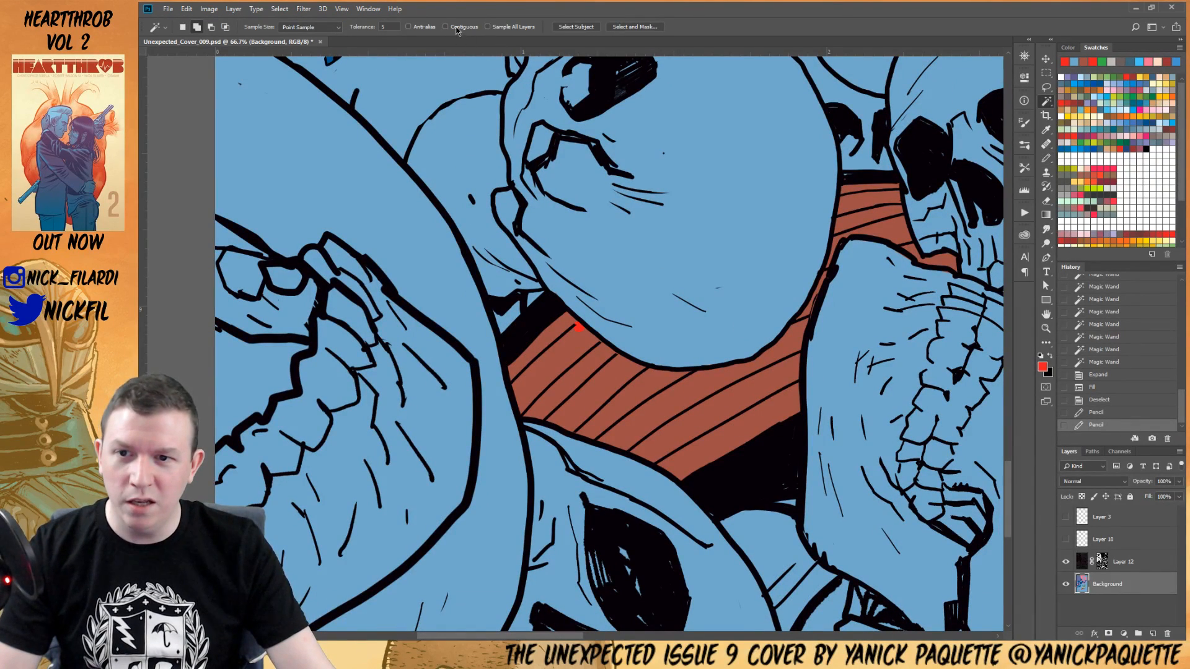
{"action": "left_click", "coordinate": [566, 348]}
{"action": "left_click", "coordinate": [623, 377]}
{"action": "left_click", "coordinate": [746, 392]}
{"action": "left_click", "coordinate": [751, 418]}
{"action": "left_click_drag", "start_coordinate": [839, 355], "coordinate": [674, 433]}
{"action": "left_click", "coordinate": [730, 308]}
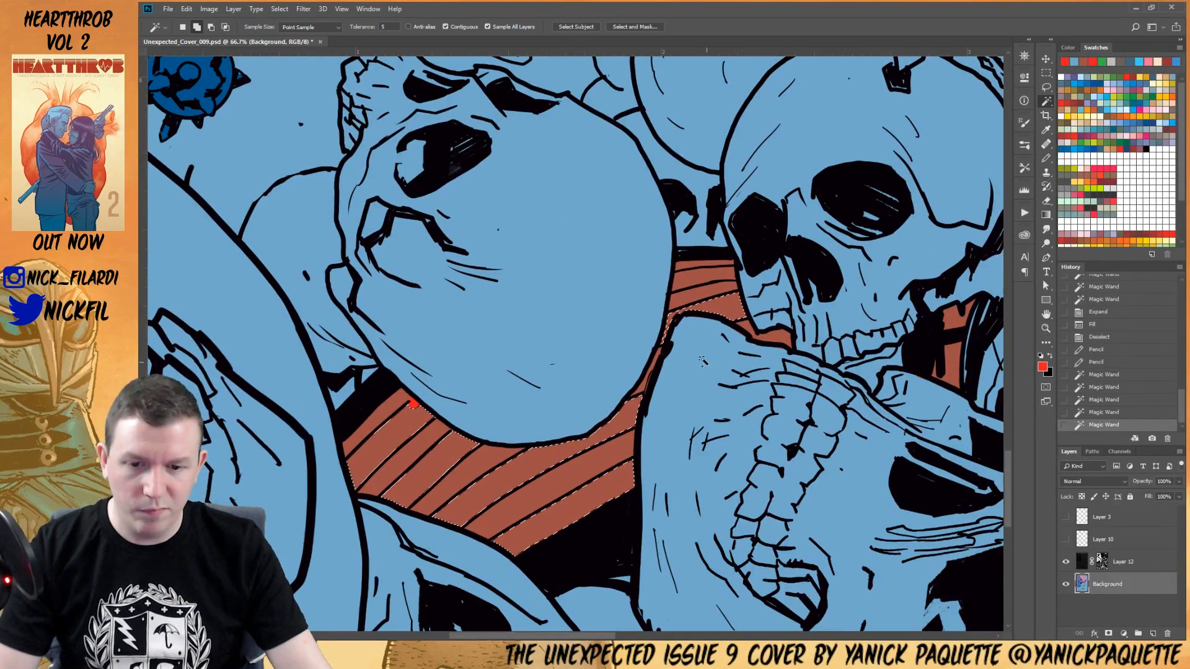
{"action": "left_click", "coordinate": [713, 277]}
{"action": "key", "text": "ctrl+F2"}
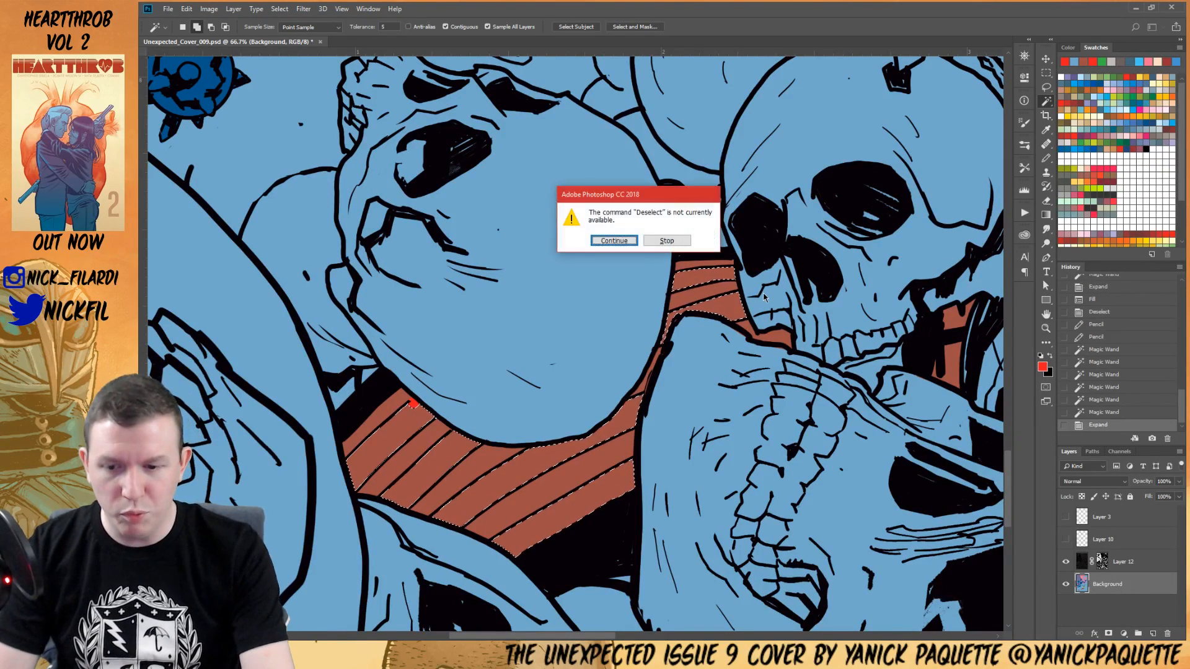
{"action": "key", "text": "Return"}
{"action": "key", "text": "alt+BackSpace"}
{"action": "key", "text": "ctrl+d"}
Select the narrow circuit-like channels in the green chest panel with the Magic Wand, expand the selection and fill it with bright red
{"action": "key", "text": "z"}
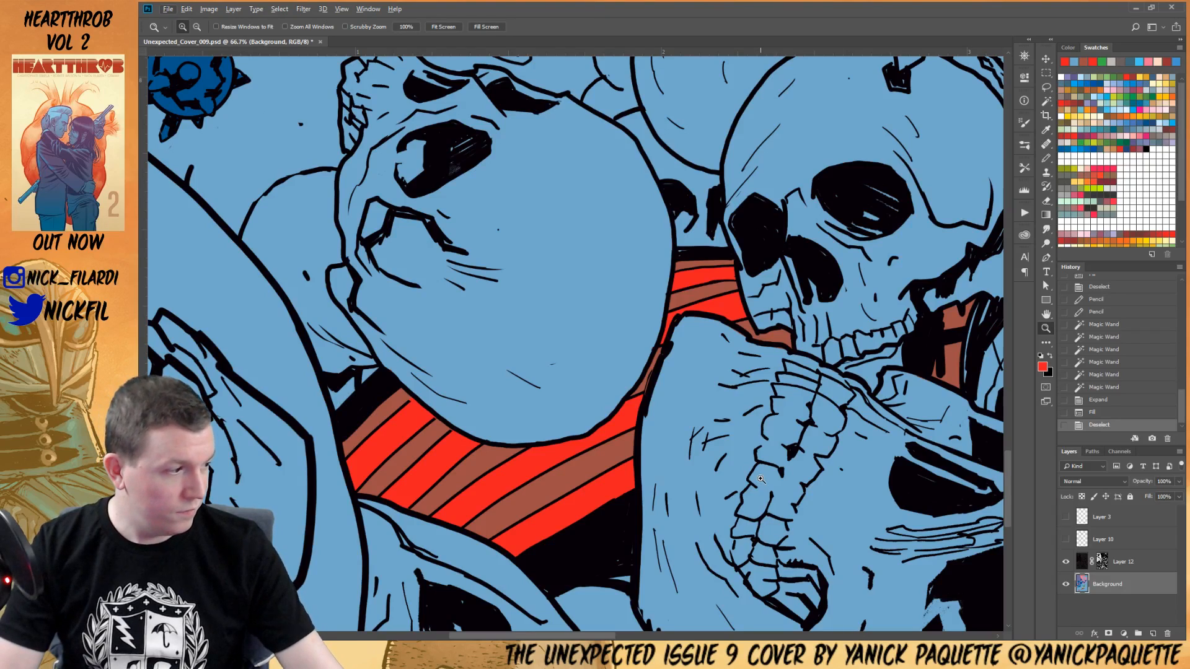
{"action": "left_click_drag", "start_coordinate": [646, 371], "coordinate": [529, 392]}
{"action": "left_click", "coordinate": [598, 403], "text": "alt"}
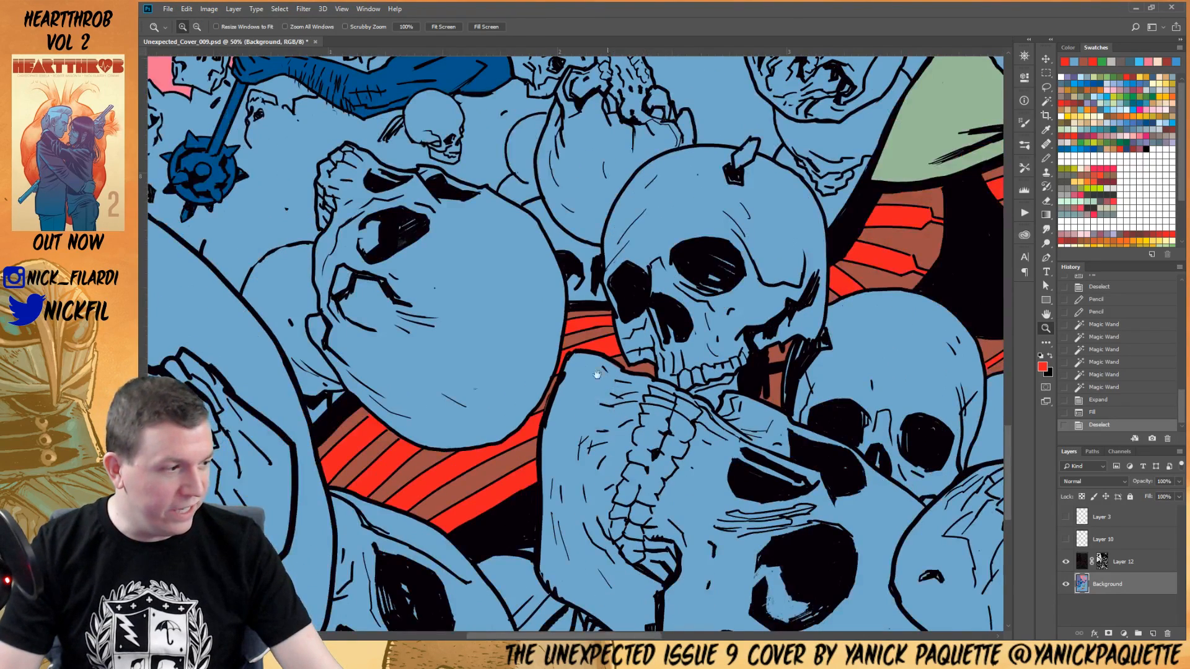
{"action": "left_click_drag", "start_coordinate": [606, 379], "coordinate": [480, 363]}
{"action": "left_click_drag", "start_coordinate": [647, 322], "coordinate": [596, 405]}
{"action": "left_click_drag", "start_coordinate": [784, 338], "coordinate": [511, 448]}
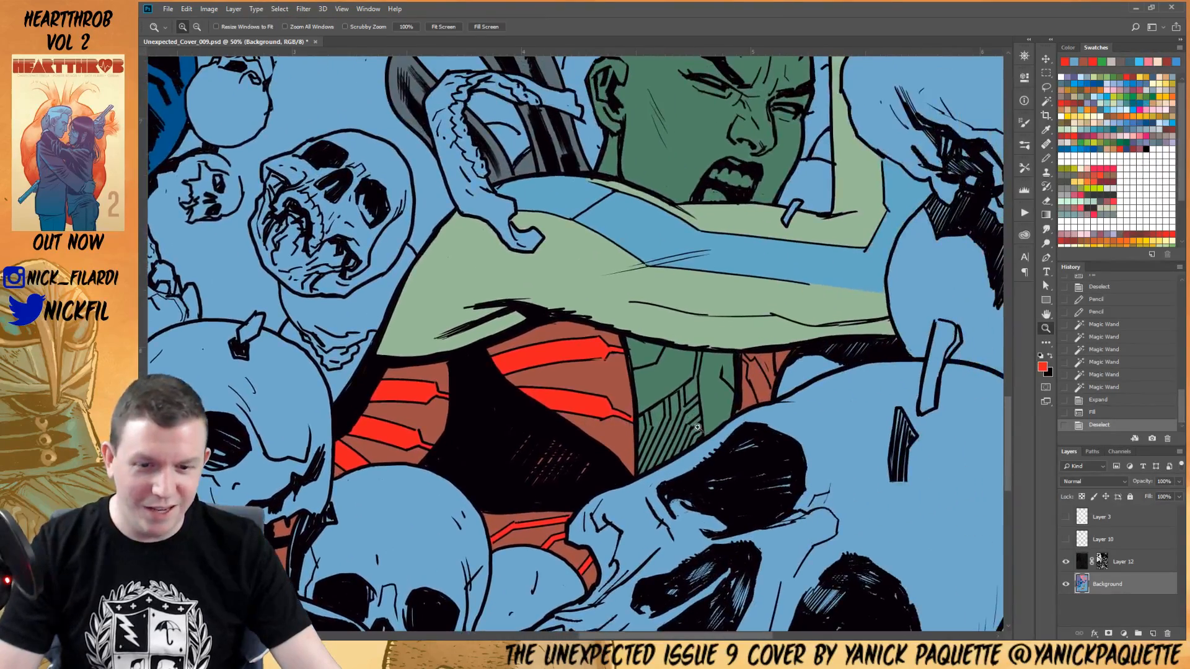
{"action": "left_click", "coordinate": [681, 434]}
{"action": "left_click", "coordinate": [682, 433]}
{"action": "left_click_drag", "start_coordinate": [692, 317], "coordinate": [648, 375]}
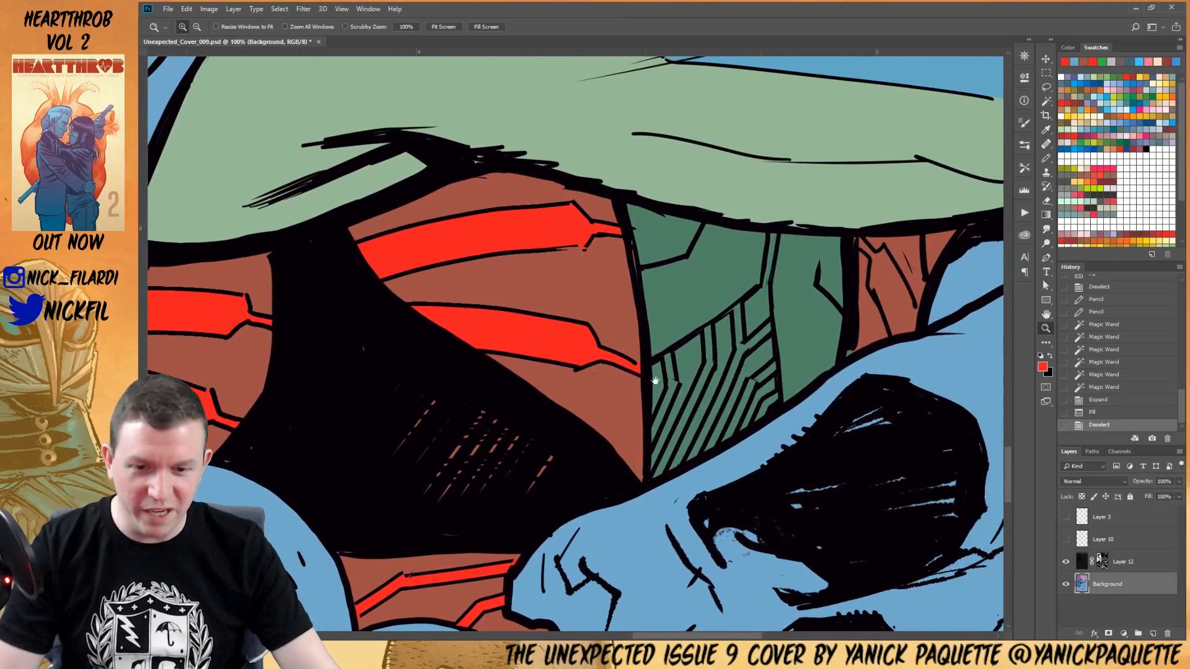
{"action": "key", "text": "b"}
{"action": "key", "text": "w"}
{"action": "left_click", "coordinate": [741, 332]}
{"action": "left_click", "coordinate": [747, 350]}
{"action": "left_click", "coordinate": [766, 384]}
{"action": "left_click", "coordinate": [711, 356]}
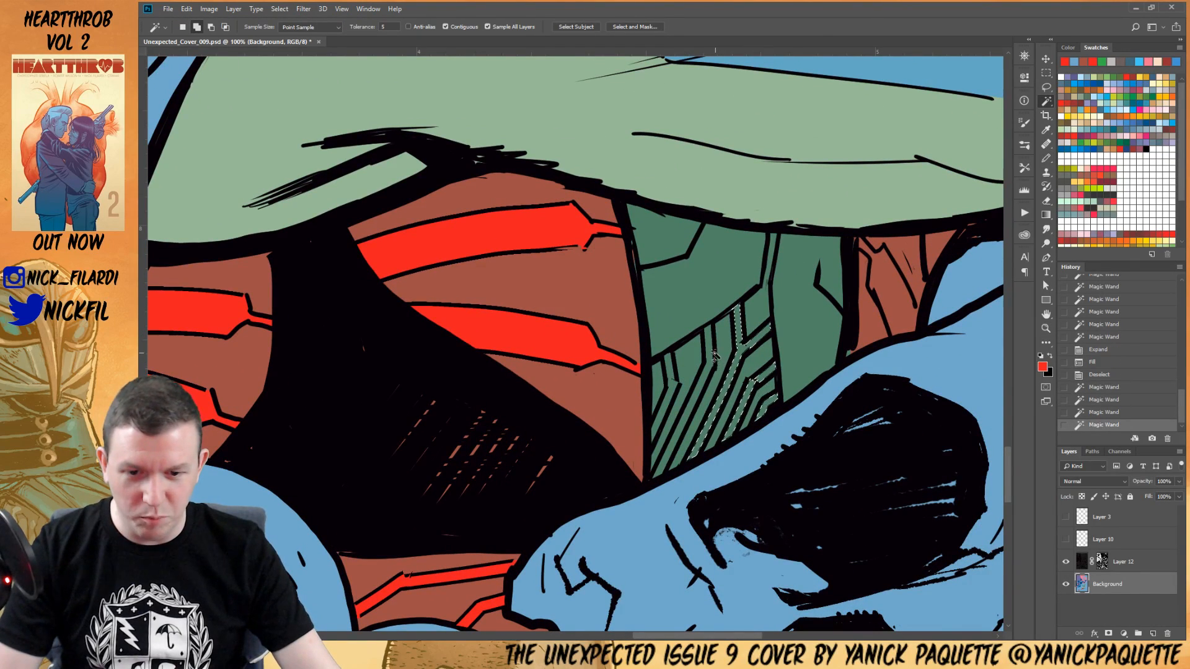
{"action": "left_click", "coordinate": [671, 375]}
{"action": "left_click", "coordinate": [671, 375]}
{"action": "key", "text": "ctrl+F2"}
{"action": "key", "text": "alt+BackSpace"}
{"action": "key", "text": "ctrl+d"}
Close the line gap in the small red panel beyond the green chest panel with the Pencil, then select its middle band and fill it bright red
{"action": "key", "text": "z"}
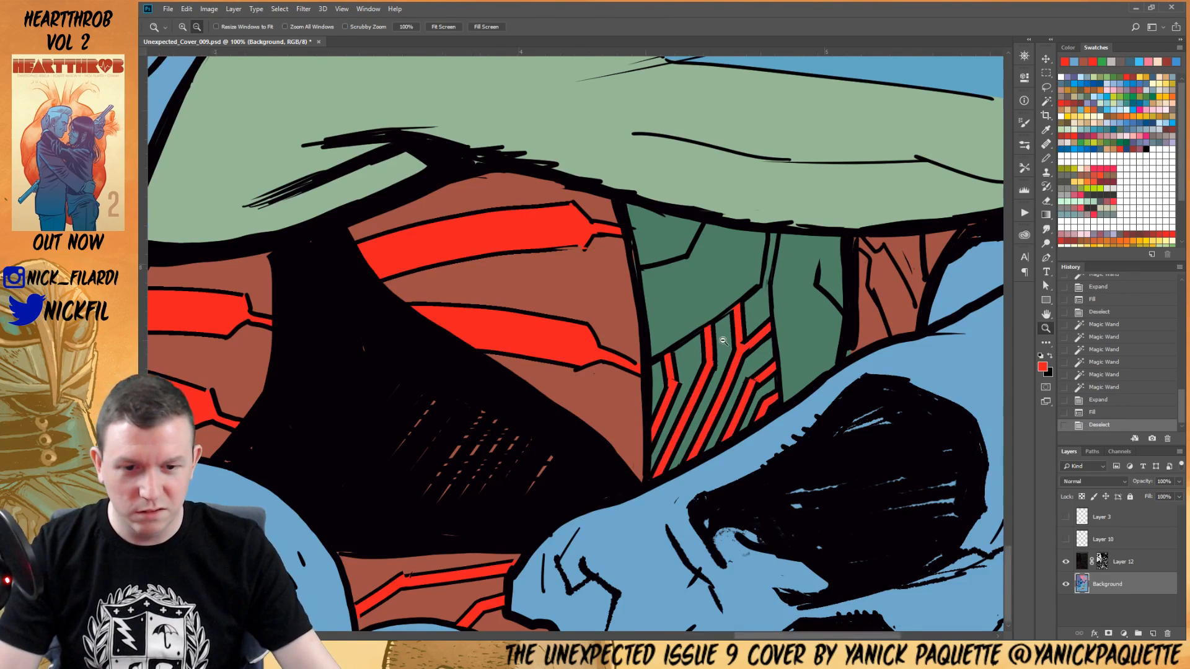
{"action": "left_click", "coordinate": [724, 340], "text": "alt"}
{"action": "left_click", "coordinate": [724, 340], "text": "alt"}
{"action": "key", "text": "w"}
{"action": "left_click", "coordinate": [809, 307]}
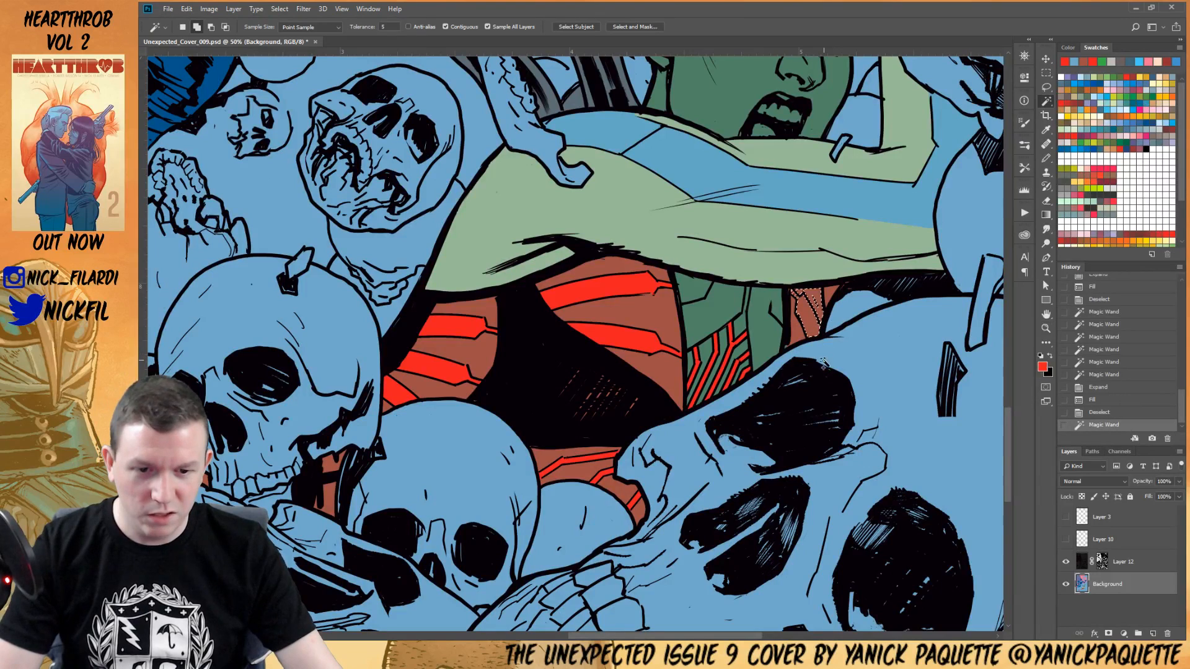
{"action": "key", "text": "z"}
{"action": "left_click", "coordinate": [821, 344]}
{"action": "left_click", "coordinate": [821, 344]}
{"action": "key", "text": "ctrl+d"}
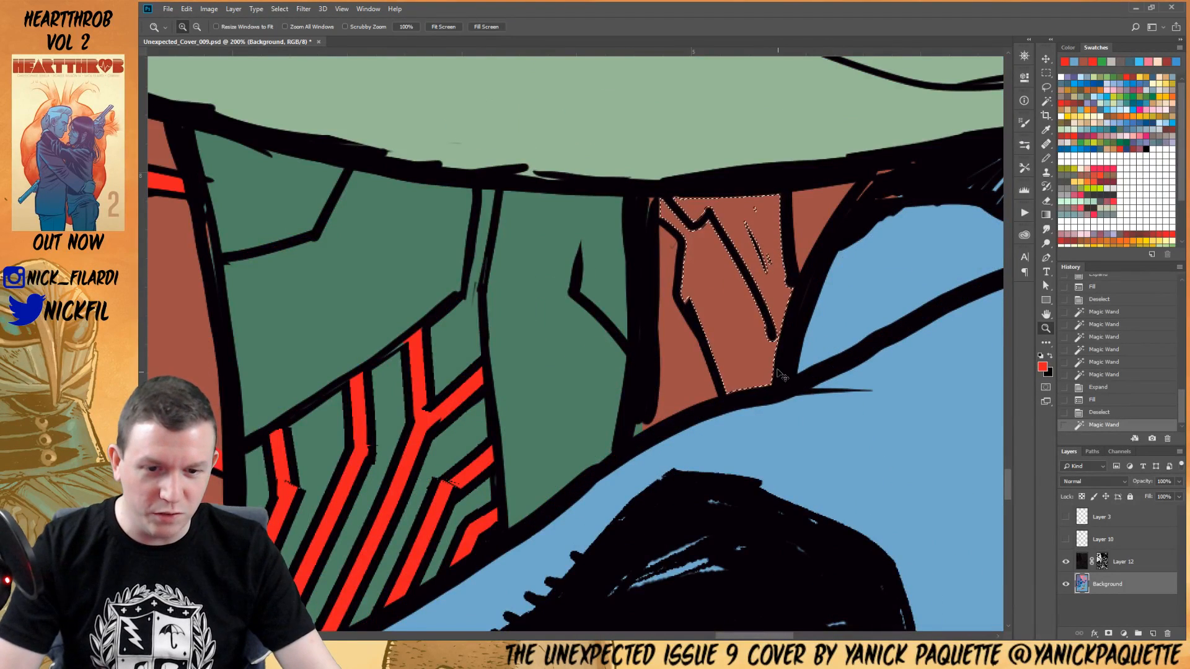
{"action": "key", "text": "b"}
{"action": "left_click_drag", "start_coordinate": [764, 339], "coordinate": [764, 368]}
{"action": "key", "text": "w"}
{"action": "left_click", "coordinate": [728, 301]}
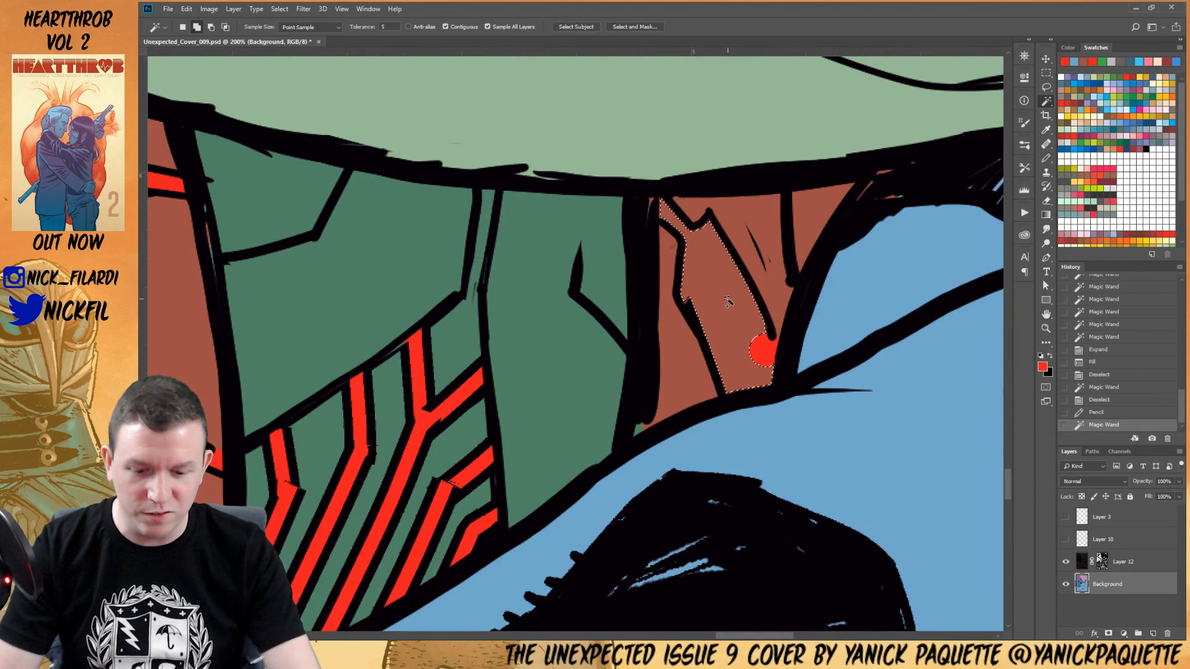
{"action": "key", "text": "alt+BackSpace"}
{"action": "key", "text": "ctrl+d"}
Paint the green figure's teeth white with the Pencil
{"action": "key", "text": "z"}
{"action": "left_click", "coordinate": [728, 300], "text": "alt"}
{"action": "left_click", "coordinate": [733, 290], "text": "alt"}
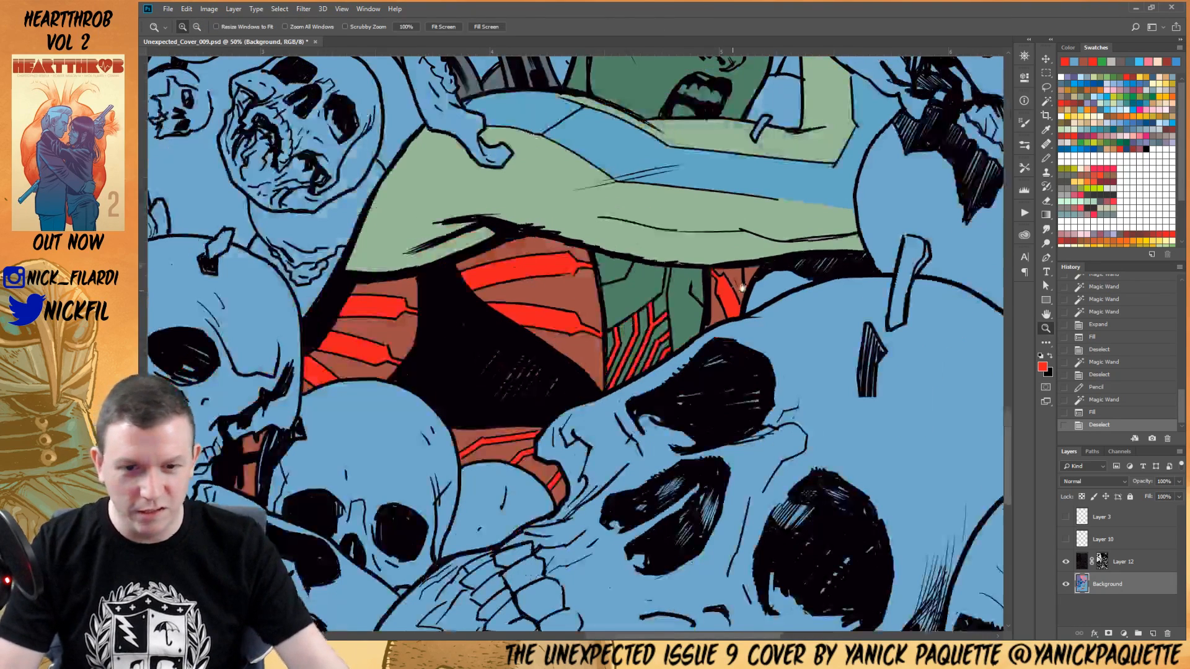
{"action": "left_click_drag", "start_coordinate": [733, 291], "coordinate": [773, 416]}
{"action": "key", "text": "w"}
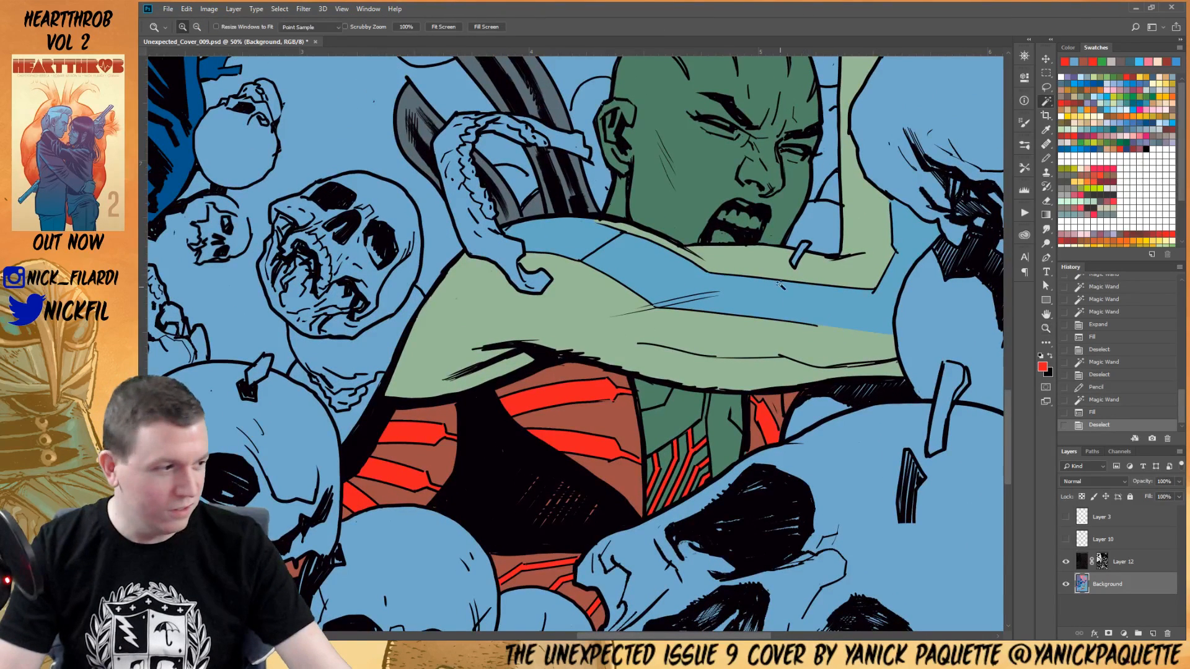
{"action": "mouse_move", "coordinate": [699, 234]}
{"action": "left_mouse_down"}
{"action": "mouse_move", "coordinate": [665, 253]}
{"action": "mouse_move", "coordinate": [687, 364]}
{"action": "mouse_move", "coordinate": [722, 348]}
{"action": "mouse_move", "coordinate": [763, 379]}
{"action": "mouse_move", "coordinate": [771, 371]}
{"action": "left_mouse_up"}
{"action": "key", "text": "z"}
{"action": "left_click", "coordinate": [725, 342]}
{"action": "key", "text": "d"}
{"action": "key", "text": "x"}
{"action": "key", "text": "b"}
Lasso the tongue, fill it with a dark red swatch and paint the area above the upper teeth in the same red
{"action": "key", "text": "l"}
{"action": "mouse_move", "coordinate": [684, 368]}
{"action": "left_mouse_down"}
{"action": "mouse_move", "coordinate": [674, 400]}
{"action": "mouse_move", "coordinate": [736, 409]}
{"action": "mouse_move", "coordinate": [734, 387]}
{"action": "left_mouse_up"}
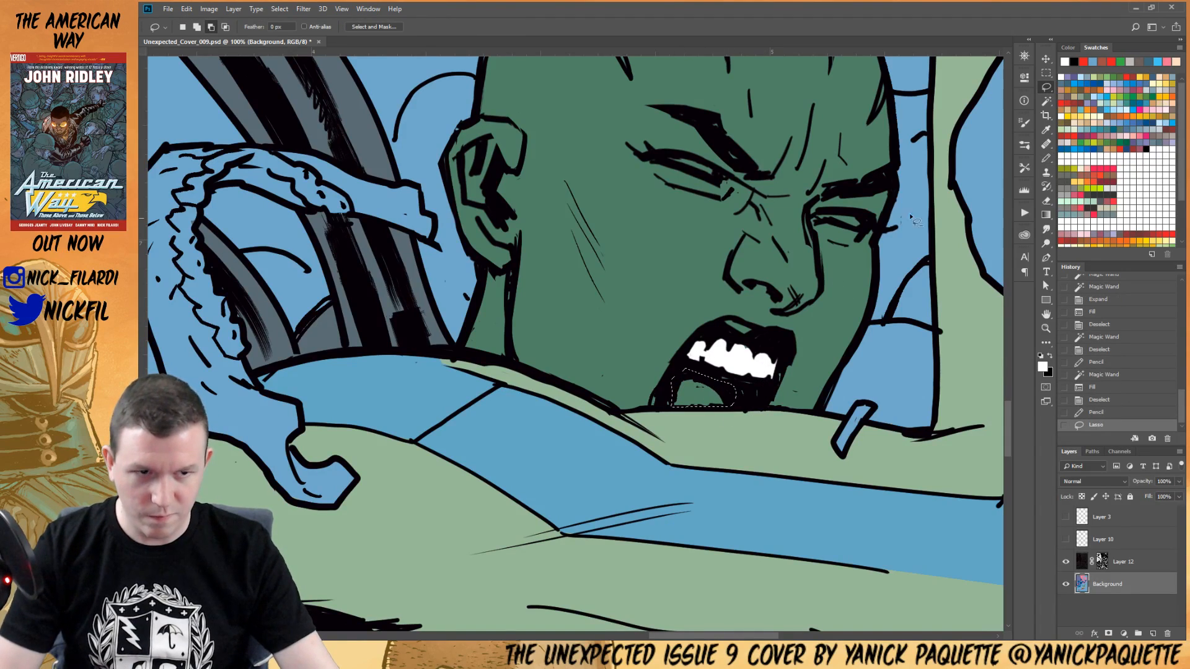
{"action": "left_click", "coordinate": [1133, 73]}
{"action": "key", "text": "alt+BackSpace"}
{"action": "key", "text": "ctrl+d"}
{"action": "key", "text": "b"}
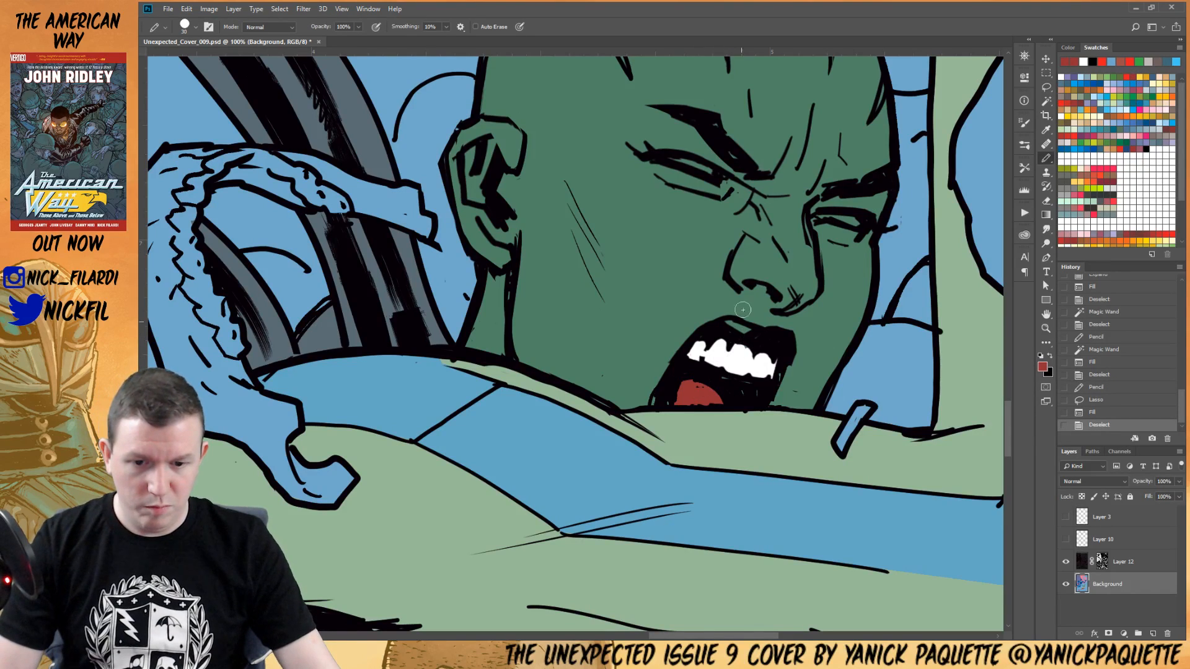
{"action": "left_click_drag", "start_coordinate": [724, 325], "coordinate": [755, 330]}
Paint the whites of both eyes with the Pencil in the teeth's sampled white and touch up around them in the sampled face green
{"action": "scroll", "coordinate": [755, 403], "scroll_direction": "down", "scroll_amount": 1}
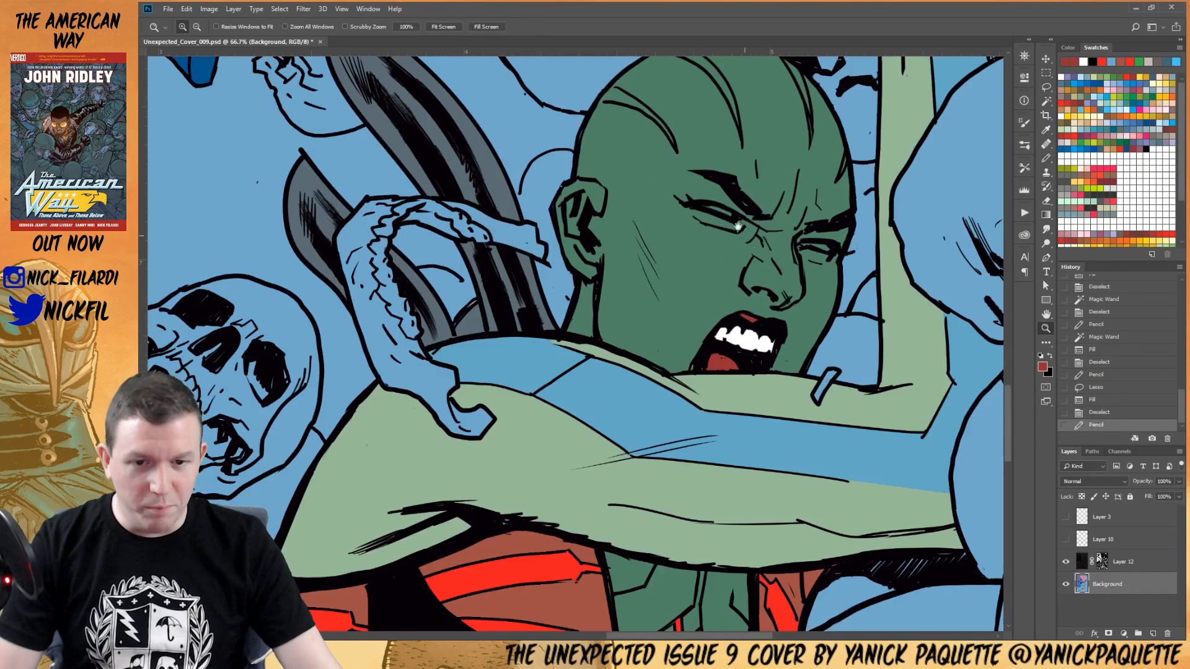
{"action": "left_click", "coordinate": [761, 409], "text": "alt"}
{"action": "left_click_drag", "start_coordinate": [741, 291], "coordinate": [753, 295]}
{"action": "mouse_move", "coordinate": [834, 325]}
{"action": "left_mouse_down"}
{"action": "mouse_move", "coordinate": [851, 332]}
{"action": "mouse_move", "coordinate": [840, 329]}
{"action": "left_mouse_up"}
{"action": "left_click", "coordinate": [830, 335], "text": "alt"}
{"action": "mouse_move", "coordinate": [725, 295]}
{"action": "left_mouse_down"}
{"action": "mouse_move", "coordinate": [757, 329]}
{"action": "mouse_move", "coordinate": [762, 393]}
{"action": "left_mouse_up"}
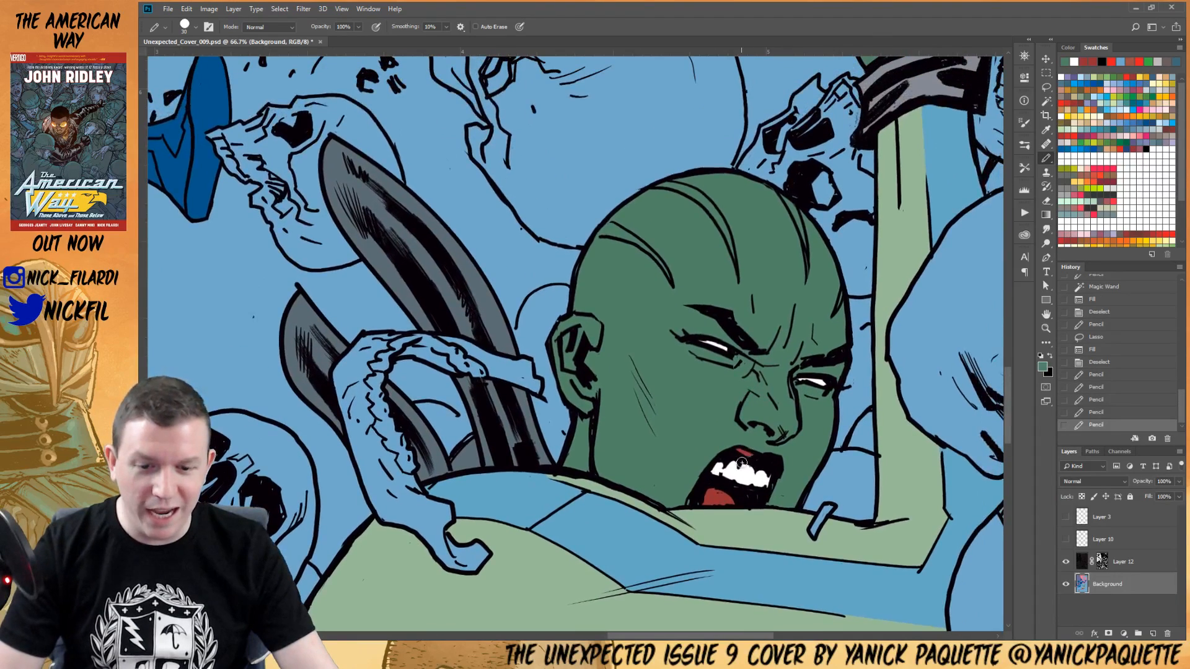
Close the open end of the head stripe nearest the ear with the Pencil in the tongue's sampled dark red
{"action": "left_click", "coordinate": [728, 495], "text": "alt"}
{"action": "scroll", "coordinate": [596, 167], "scroll_direction": "up", "scroll_amount": 3}
{"action": "mouse_move", "coordinate": [623, 337]}
{"action": "left_mouse_down"}
{"action": "mouse_move", "coordinate": [598, 349]}
{"action": "mouse_move", "coordinate": [605, 356]}
{"action": "mouse_move", "coordinate": [633, 339]}
{"action": "mouse_move", "coordinate": [564, 344]}
{"action": "left_mouse_up"}
{"action": "left_click", "coordinate": [590, 328], "text": "alt"}
{"action": "left_click", "coordinate": [608, 355], "text": "alt"}
{"action": "left_click_drag", "start_coordinate": [837, 318], "coordinate": [521, 269]}
Select the three stripes on the bald head with the Magic Wand, expand the selection and fill it with dark red
{"action": "key", "text": "w"}
{"action": "left_click", "coordinate": [425, 348]}
{"action": "left_click", "coordinate": [641, 244]}
{"action": "left_click", "coordinate": [859, 227]}
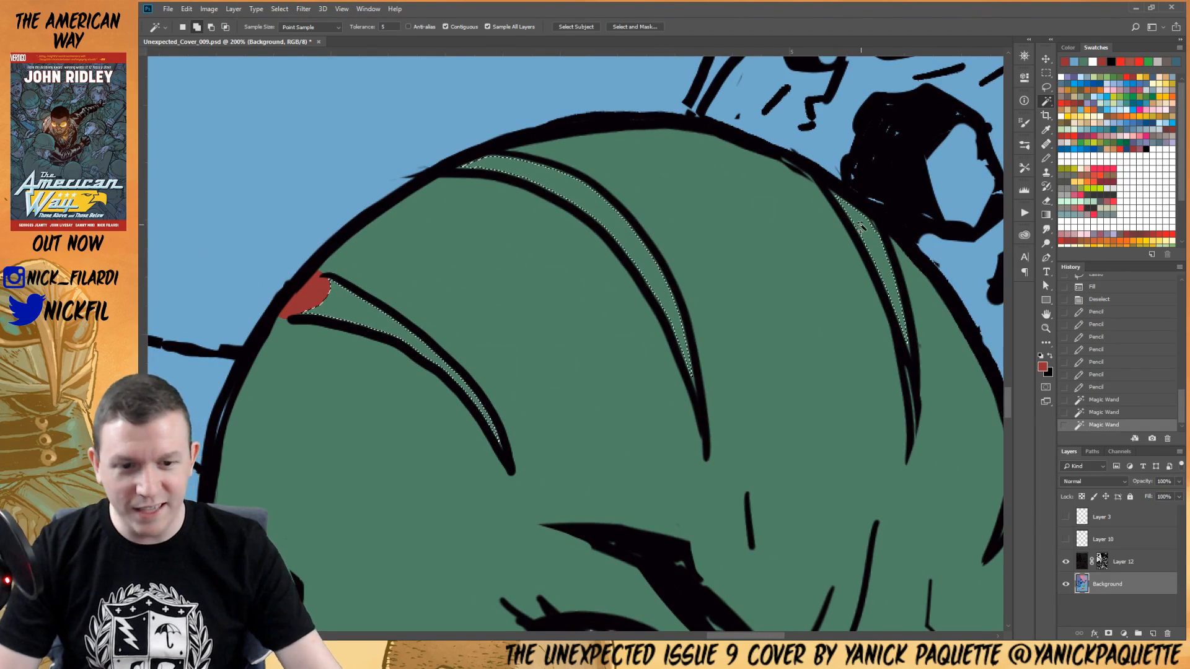
{"action": "key", "text": "F2"}
{"action": "key", "text": "alt+BackSpace"}
{"action": "key", "text": "ctrl+d"}
Select the large plain areas of the green chest panel above and beside the circuit channels with the Magic Wand
{"action": "key", "text": "z"}
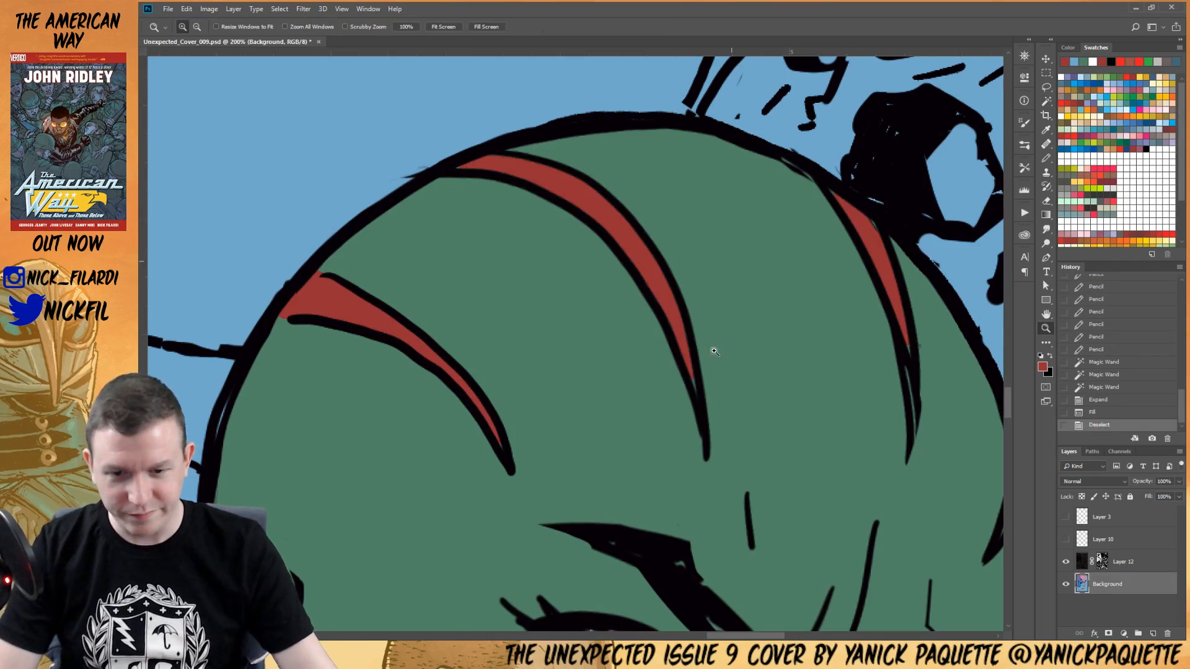
{"action": "left_click", "coordinate": [709, 351], "text": "alt"}
{"action": "left_click", "coordinate": [705, 353], "text": "alt"}
{"action": "left_click", "coordinate": [704, 353], "text": "alt"}
{"action": "left_click", "coordinate": [706, 351], "text": "alt"}
{"action": "left_click", "coordinate": [710, 350], "text": "alt"}
{"action": "left_click_drag", "start_coordinate": [847, 545], "coordinate": [893, 427]}
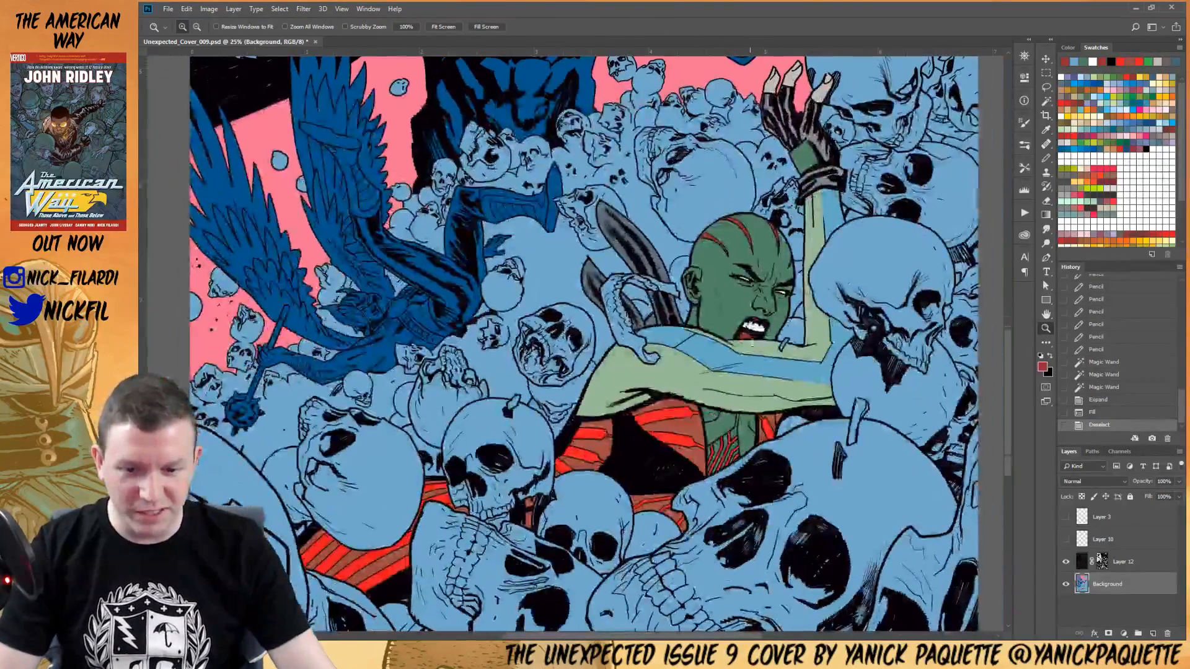
{"action": "left_click", "coordinate": [770, 413], "text": "alt"}
{"action": "key", "text": "w"}
{"action": "left_click", "coordinate": [740, 411]}
{"action": "left_click", "coordinate": [750, 427]}
{"action": "key", "text": "z"}
{"action": "left_click", "coordinate": [754, 421]}
{"action": "left_click", "coordinate": [755, 422]}
{"action": "left_click", "coordinate": [755, 422]}
{"action": "left_click", "coordinate": [755, 421]}
{"action": "left_click", "coordinate": [755, 422]}
{"action": "key", "text": "ctrl+d"}
{"action": "key", "text": "ctrl+z"}
{"action": "key", "text": "w"}
{"action": "left_click", "coordinate": [614, 368], "text": "shift"}
Refine the chest panel selection around its interior lines with the Lasso and fill it with a pale yellow swatch
{"action": "key", "text": "l"}
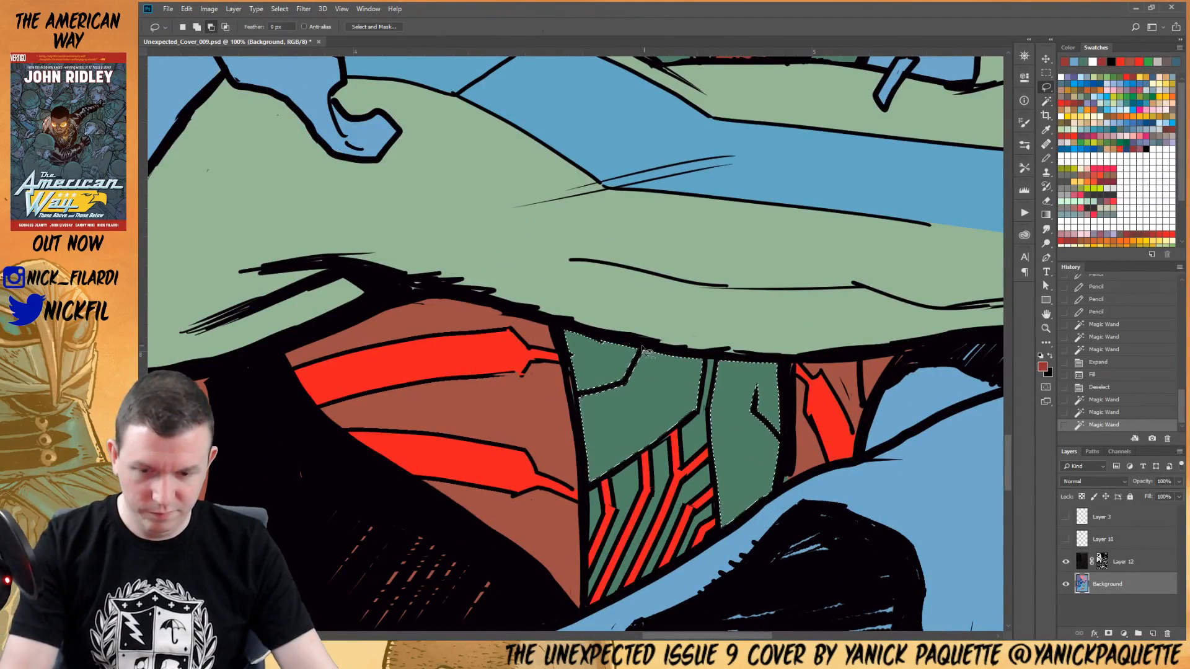
{"action": "mouse_move", "coordinate": [647, 347]}
{"action": "left_mouse_down"}
{"action": "mouse_move", "coordinate": [610, 398]}
{"action": "mouse_move", "coordinate": [579, 379]}
{"action": "mouse_move", "coordinate": [630, 347]}
{"action": "left_mouse_up"}
{"action": "mouse_move", "coordinate": [745, 377]}
{"action": "left_mouse_down"}
{"action": "mouse_move", "coordinate": [727, 420]}
{"action": "mouse_move", "coordinate": [784, 429]}
{"action": "left_mouse_up"}
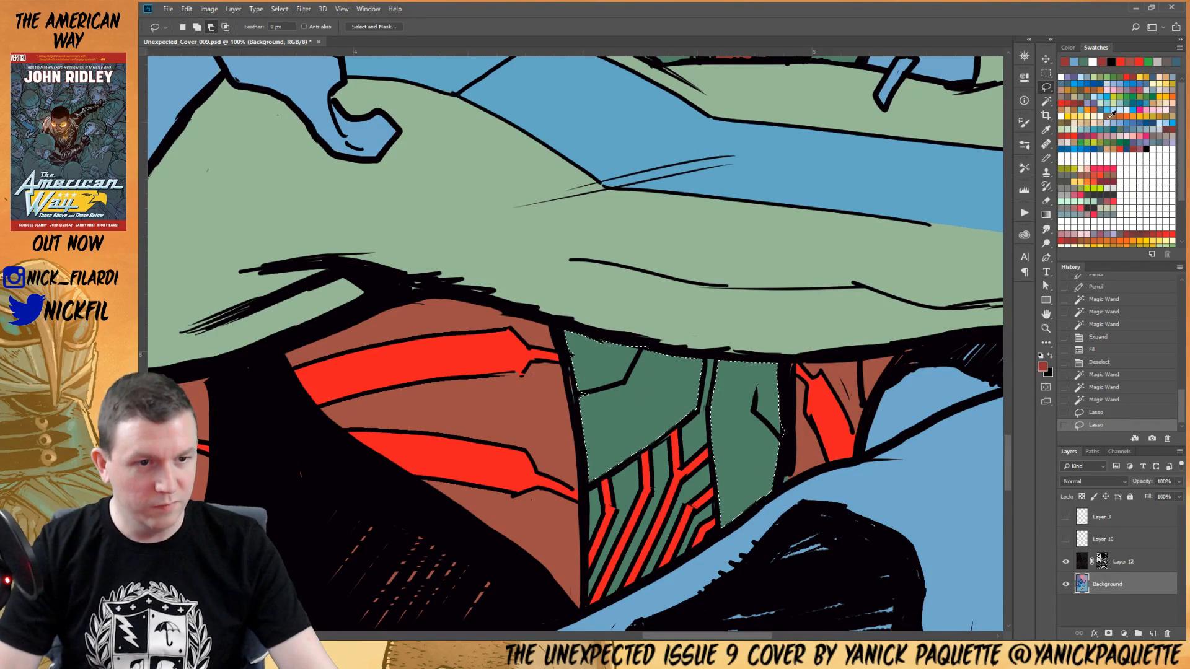
{"action": "left_click", "coordinate": [1089, 111]}
{"action": "key", "text": "alt+BackSpace"}
{"action": "key", "text": "ctrl+d"}
Review the green figure's new colours up close and against the whole cover
{"action": "key", "text": "z"}
{"action": "left_click", "coordinate": [711, 278], "text": "alt"}
{"action": "left_click", "coordinate": [711, 278], "text": "alt"}
{"action": "left_click", "coordinate": [710, 278], "text": "alt"}
{"action": "left_click", "coordinate": [708, 278], "text": "alt"}
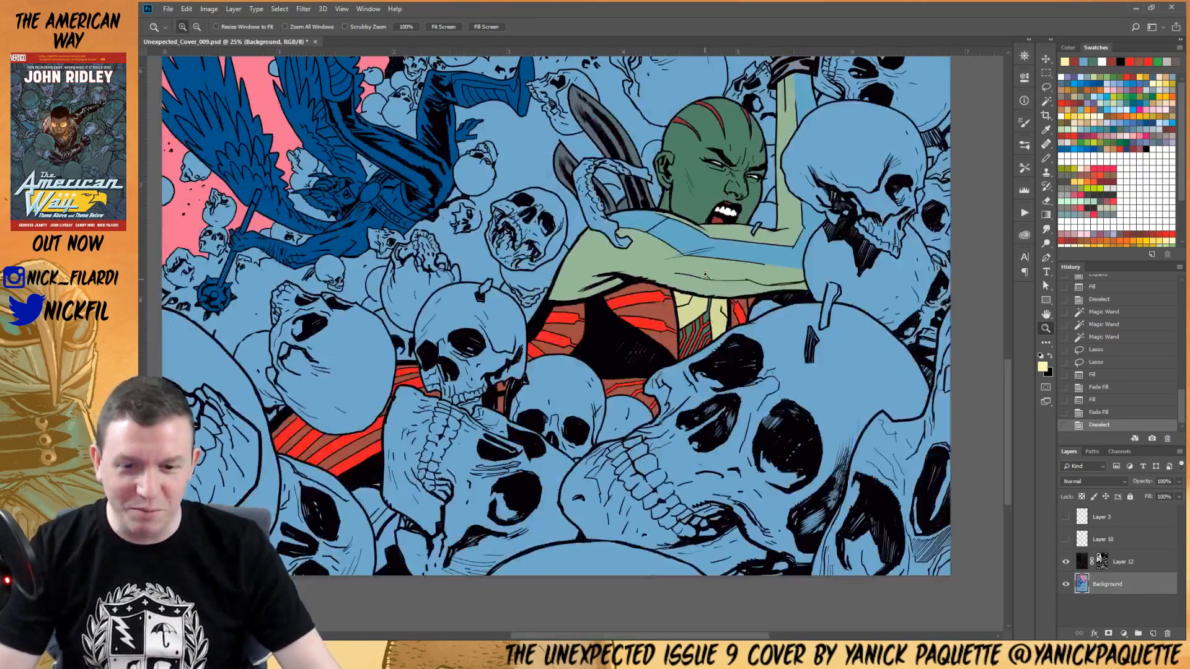
{"action": "left_click_drag", "start_coordinate": [720, 234], "coordinate": [693, 361]}
{"action": "left_click", "coordinate": [738, 325], "text": "alt"}
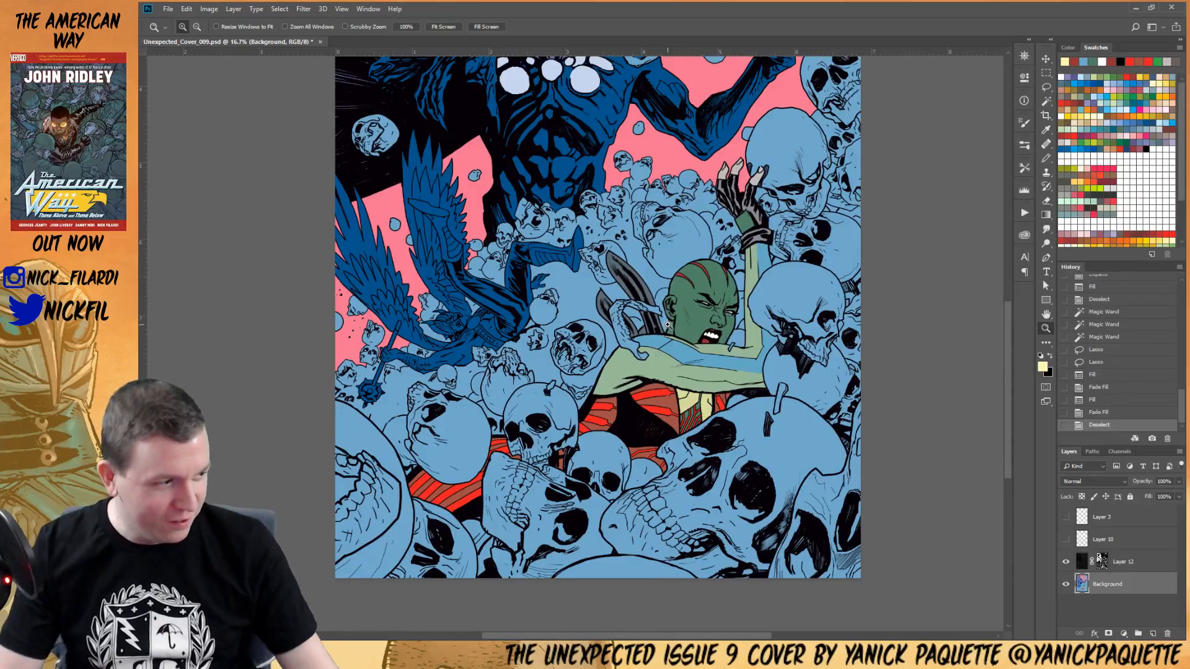
{"action": "left_click", "coordinate": [694, 261]}
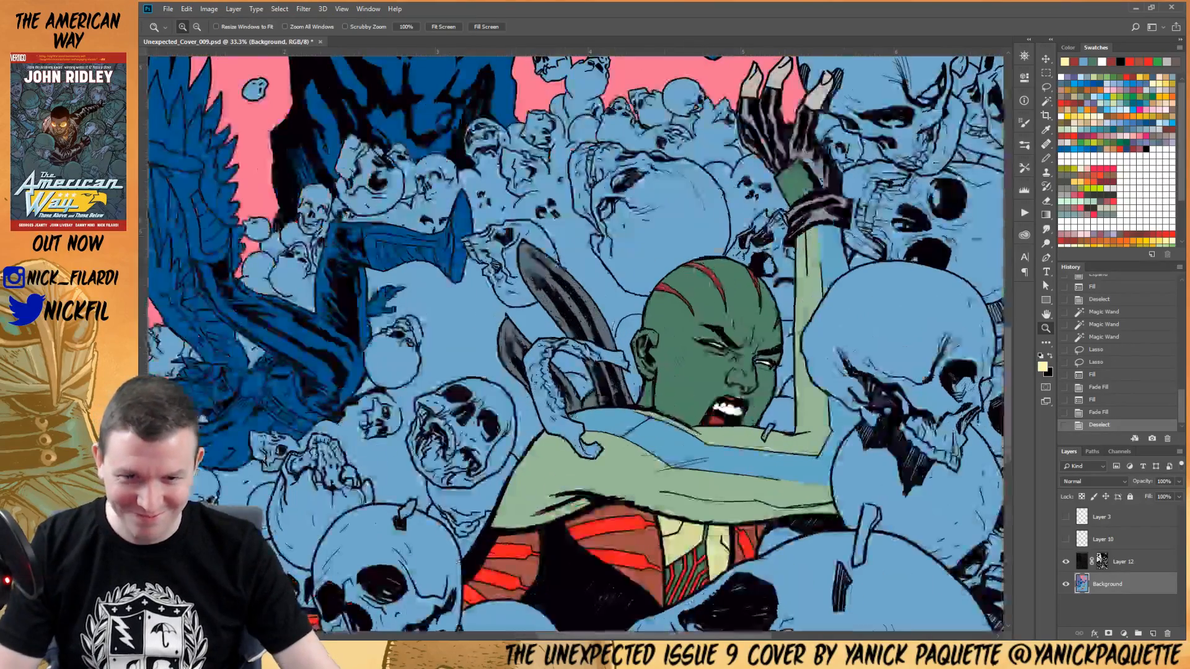
{"action": "left_click", "coordinate": [746, 234]}
{"action": "left_click", "coordinate": [625, 340], "text": "alt"}
{"action": "left_click", "coordinate": [624, 340], "text": "alt"}
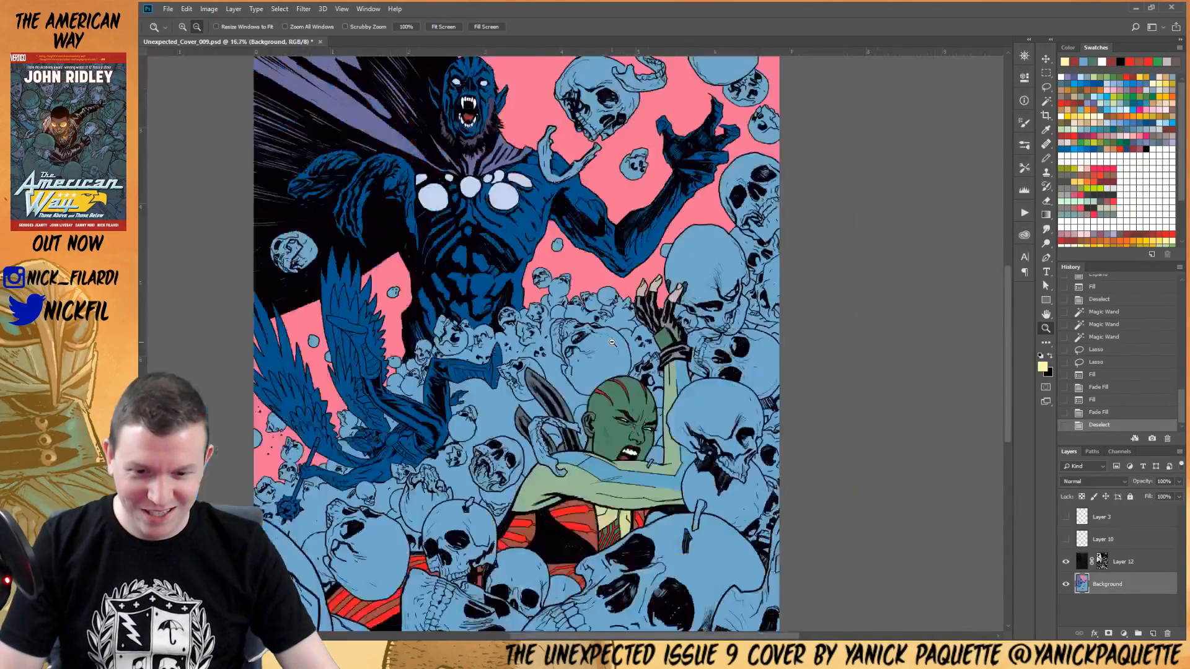
{"action": "left_click", "coordinate": [589, 400], "text": "alt"}
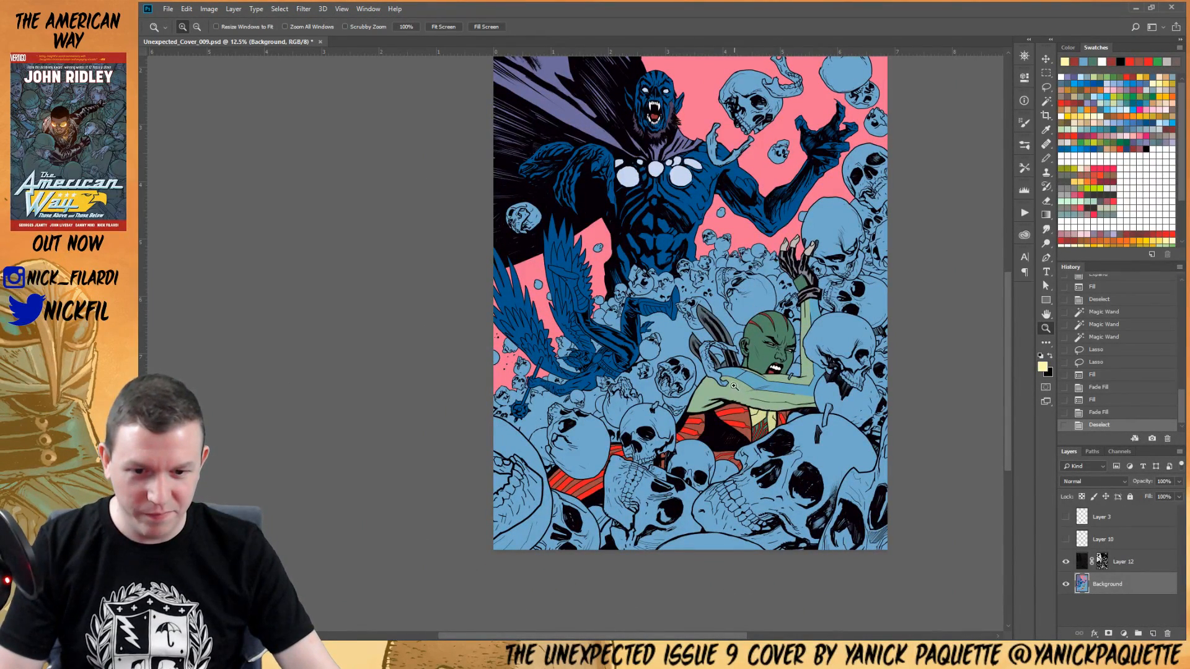
{"action": "left_click", "coordinate": [723, 375]}
{"action": "left_click", "coordinate": [723, 375]}
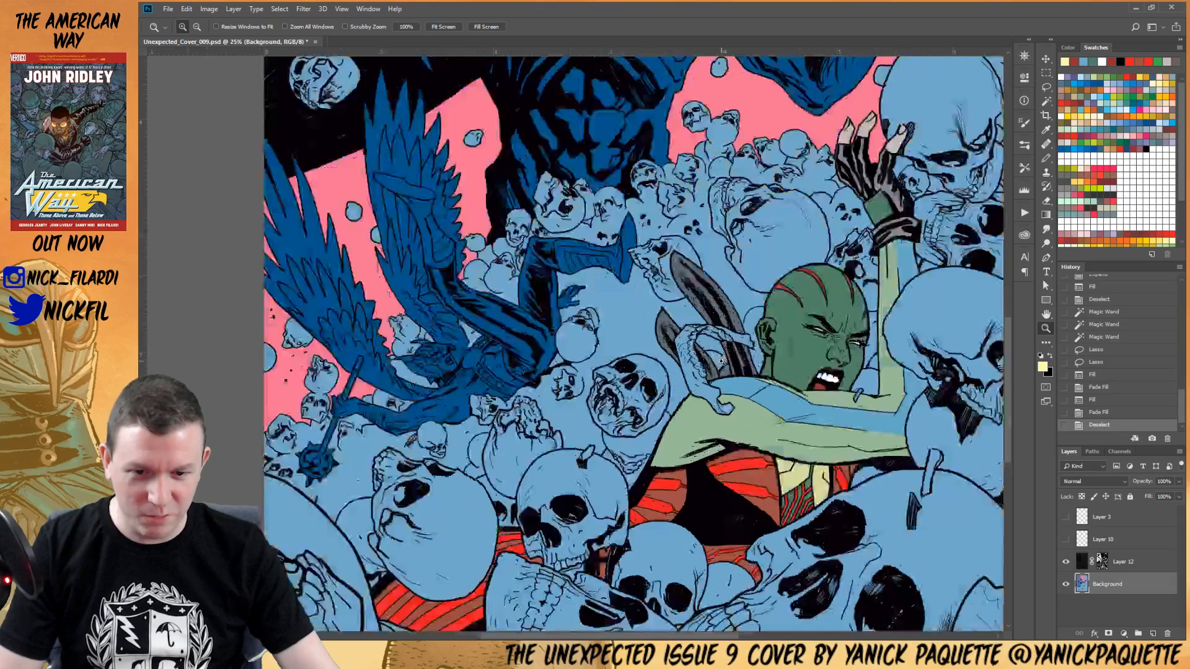
Outline the small grey gap beside the bony arm and dark blades with the Lasso and fill it with the sampled skull blue
{"action": "left_click", "coordinate": [723, 373]}
{"action": "left_click", "coordinate": [722, 374]}
{"action": "left_click", "coordinate": [723, 373]}
{"action": "key", "text": "w"}
{"action": "left_click", "coordinate": [735, 389]}
{"action": "key", "text": "b"}
{"action": "left_click", "coordinate": [719, 347], "text": "alt"}
{"action": "key", "text": "ctrl+d"}
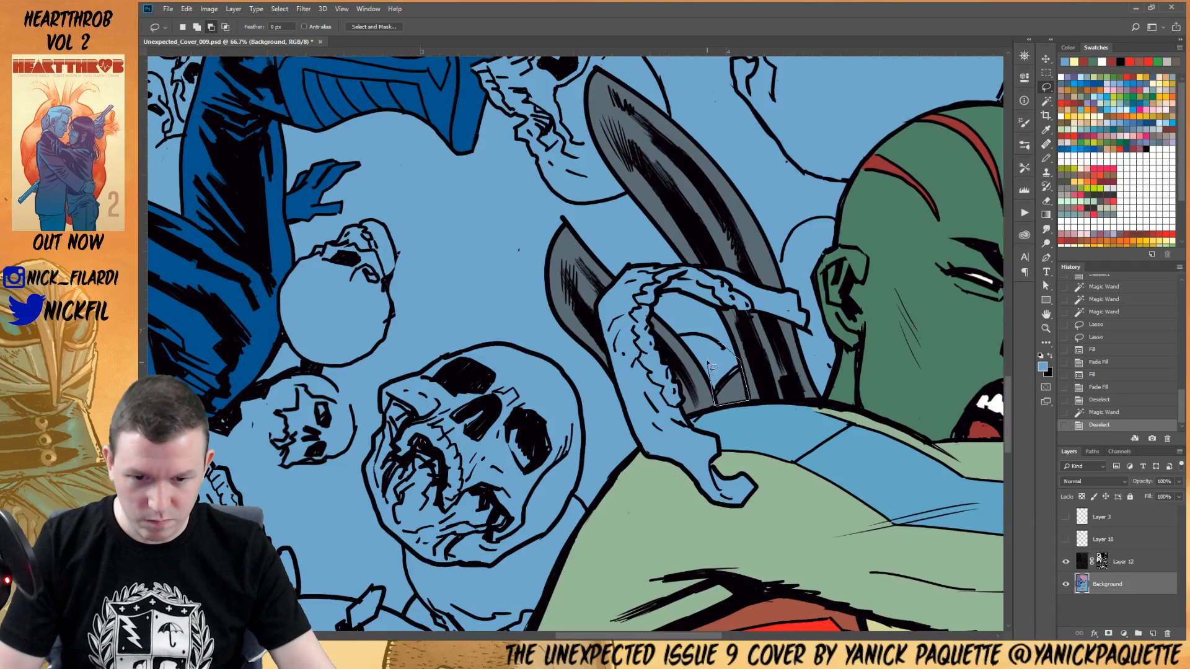
{"action": "left_click_drag", "start_coordinate": [709, 366], "coordinate": [713, 365]}
{"action": "key", "text": "b"}
{"action": "key", "text": "alt+BackSpace"}
{"action": "key", "text": "ctrl+d"}
{"action": "key", "text": "z"}
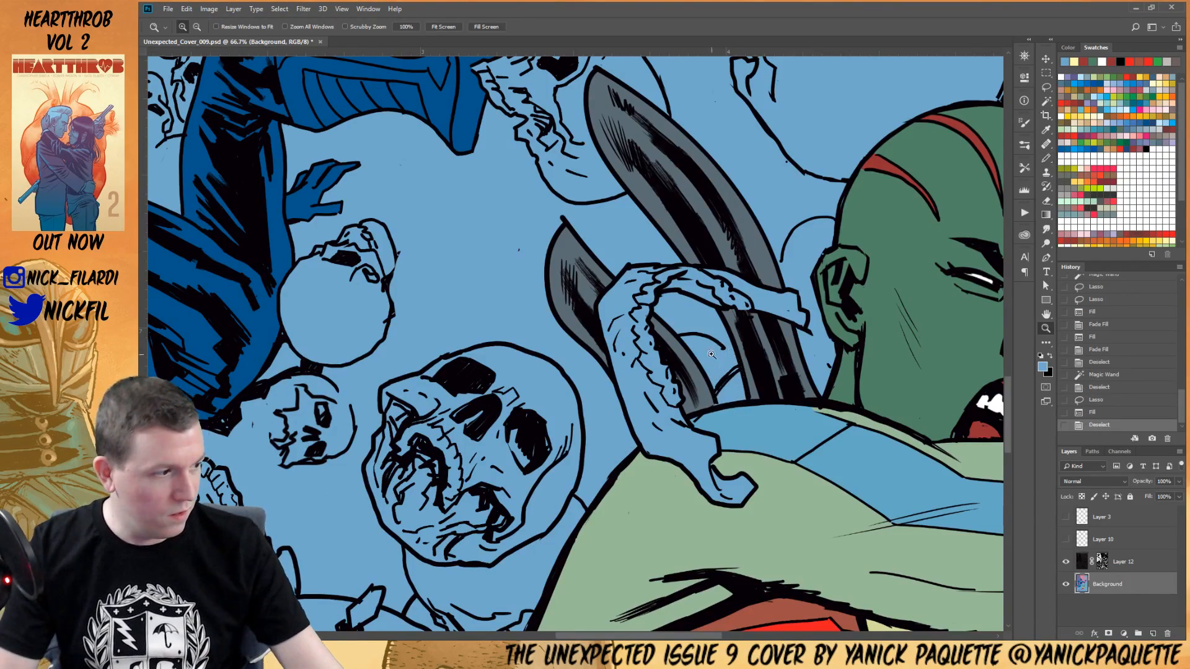
Select all the blue skull areas with the Magic Wand, Contiguous off, and lighten them with a faded white fill
{"action": "left_click", "coordinate": [728, 349], "text": "alt"}
{"action": "left_click", "coordinate": [728, 350], "text": "alt"}
{"action": "left_click", "coordinate": [728, 350], "text": "alt"}
{"action": "left_click", "coordinate": [728, 350], "text": "alt"}
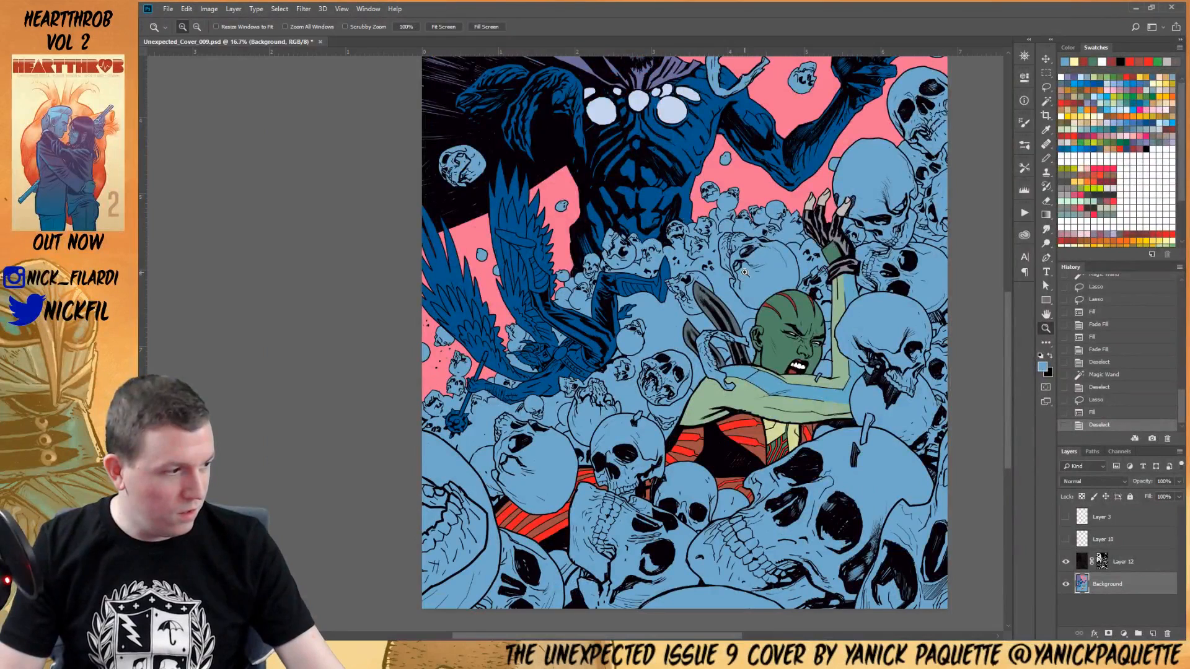
{"action": "key", "text": "w"}
{"action": "left_click", "coordinate": [886, 347]}
{"action": "key", "text": "ctrl+d"}
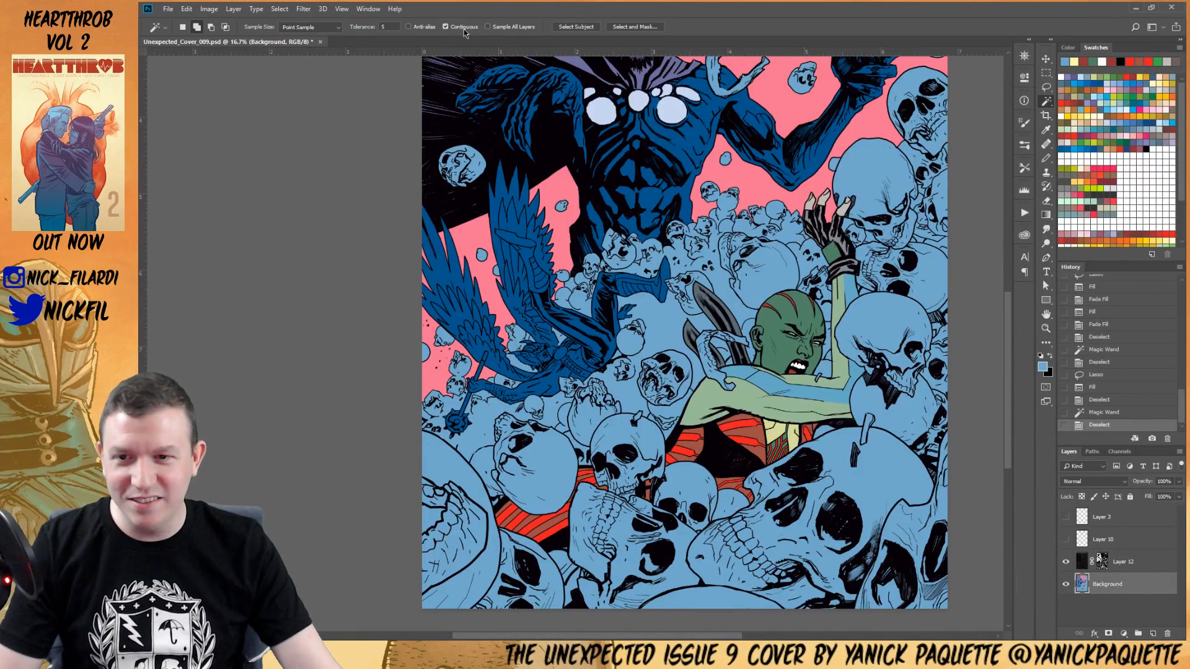
{"action": "left_click", "coordinate": [892, 330]}
{"action": "key", "text": "z"}
{"action": "left_click", "coordinate": [829, 346], "text": "alt"}
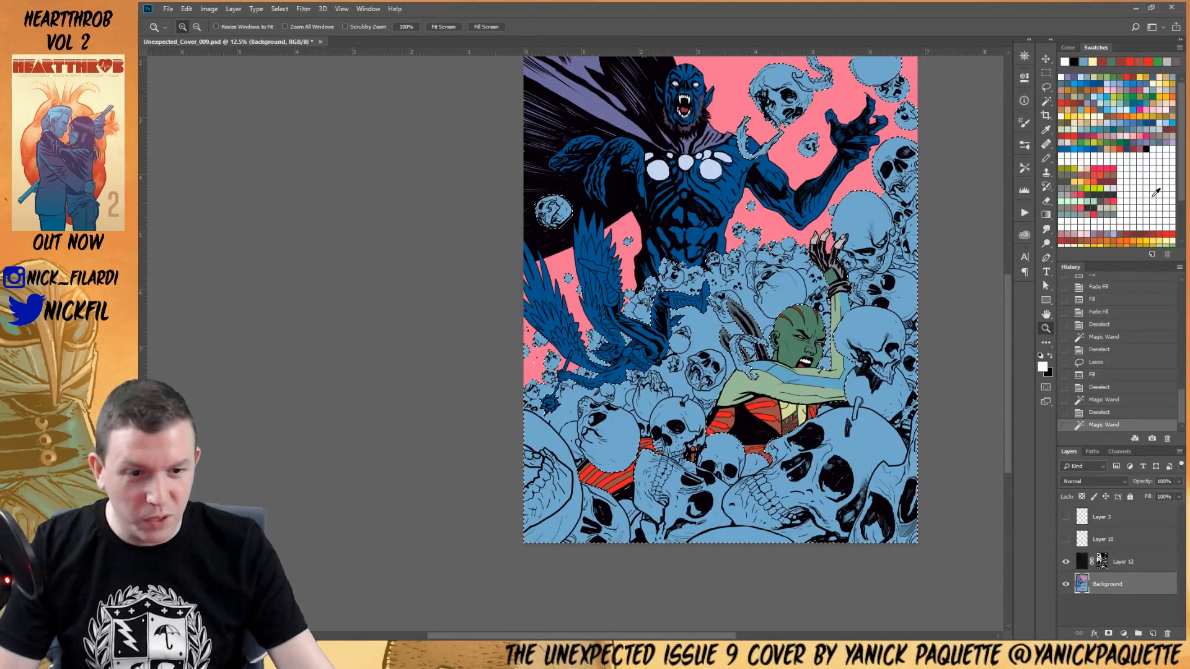
{"action": "key", "text": "alt+BackSpace"}
{"action": "key", "text": "ctrl+d"}
Select the blue band across the green figure's shoulder and arms with the Magic Wand and fill it with bright red
{"action": "key", "text": "w"}
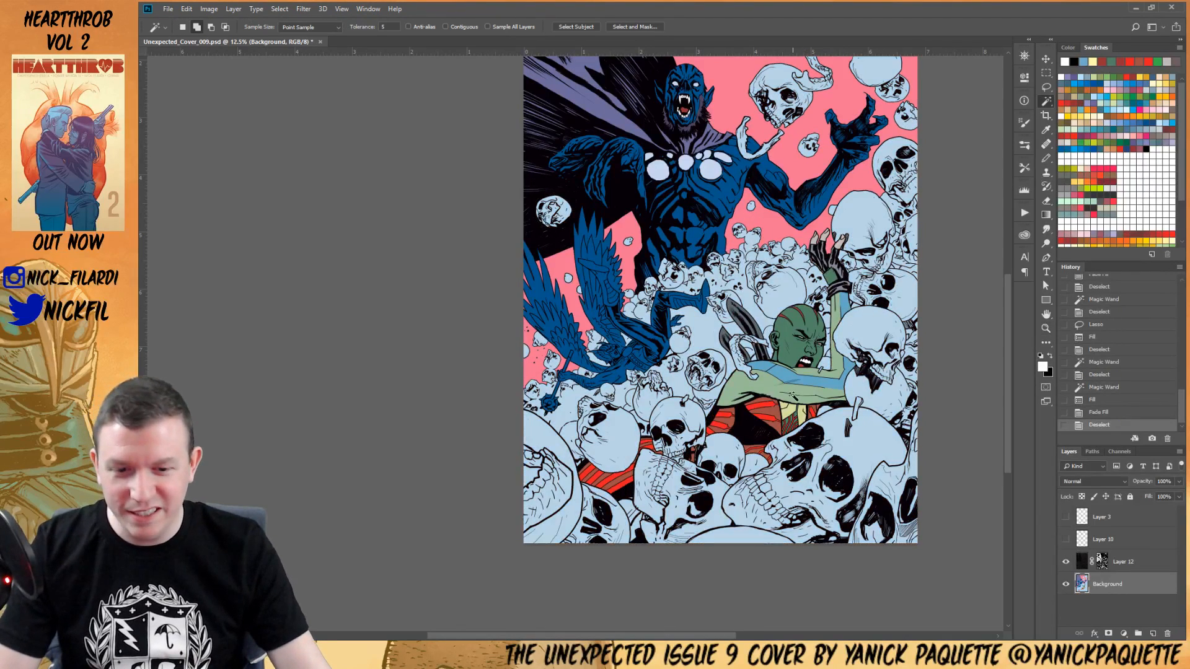
{"action": "left_click", "coordinate": [788, 376]}
{"action": "key", "text": "b"}
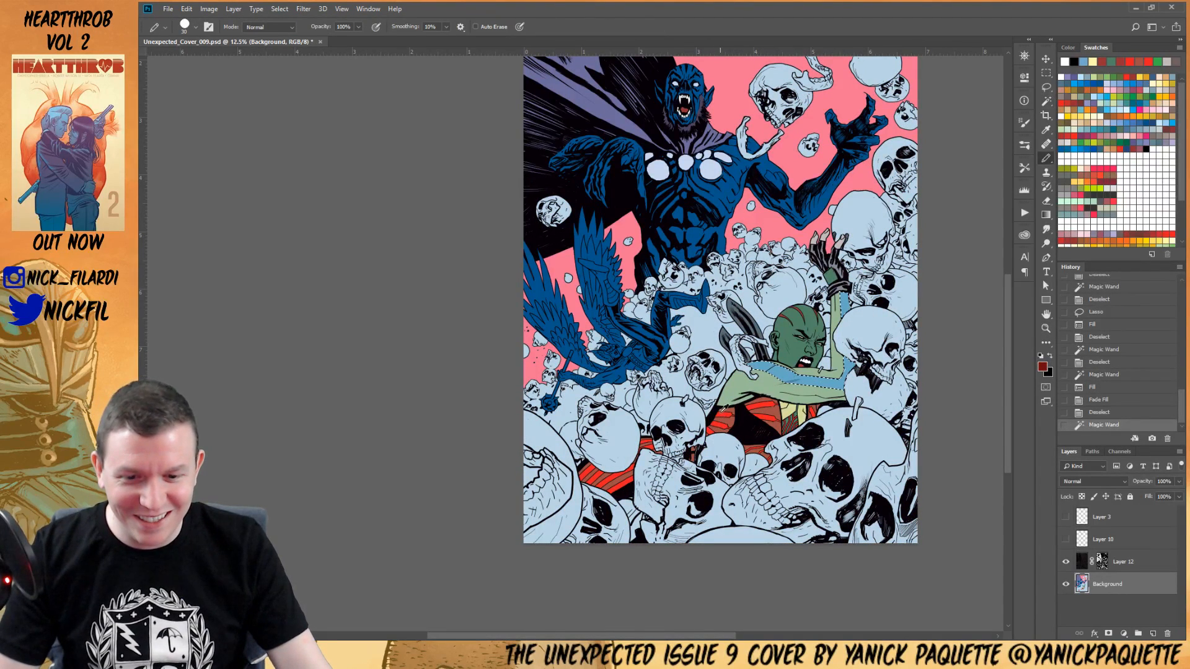
{"action": "key", "text": "alt+BackSpace"}
{"action": "key", "text": "ctrl+d"}
{"action": "key", "text": "z"}
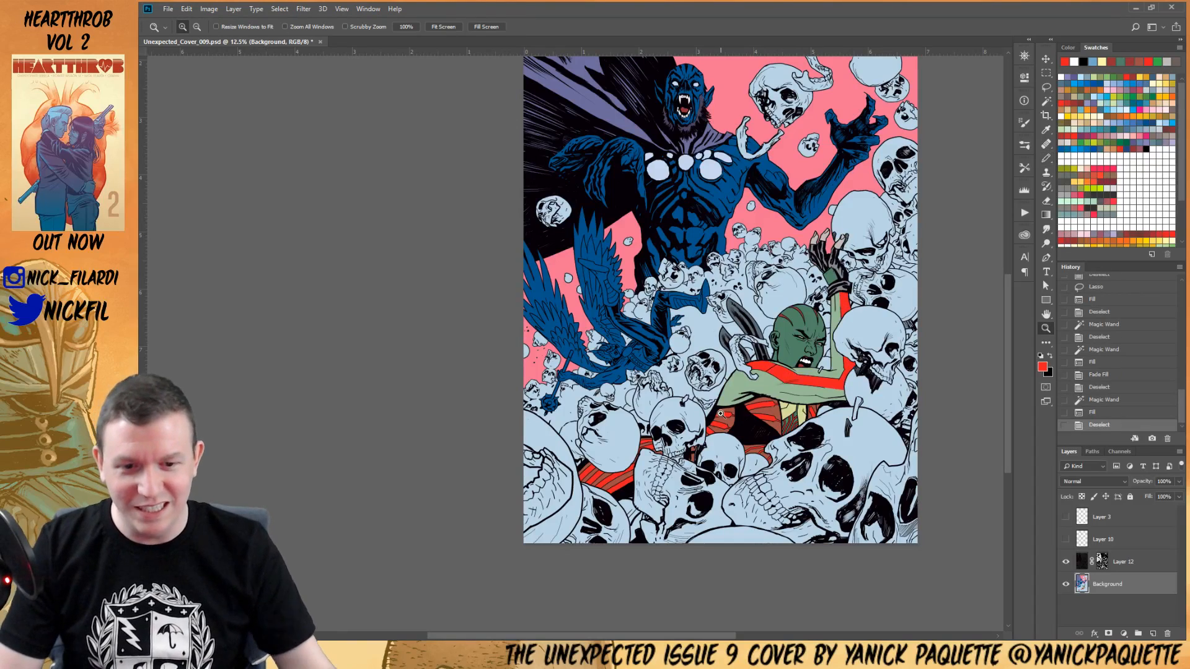
Select the pale fingertips of the green figure's raised hand and fill them with the light green sampled from the arm
{"action": "key", "text": "w"}
{"action": "left_click", "coordinate": [841, 249]}
{"action": "key", "text": "b"}
{"action": "left_click", "coordinate": [837, 313], "text": "alt"}
{"action": "key", "text": "alt+BackSpace"}
{"action": "key", "text": "ctrl+d"}
Select the white chest discs and eyes of the large caped monster with the Magic Wand and fill them with orange
{"action": "key", "text": "z"}
{"action": "left_click_drag", "start_coordinate": [778, 242], "coordinate": [719, 317]}
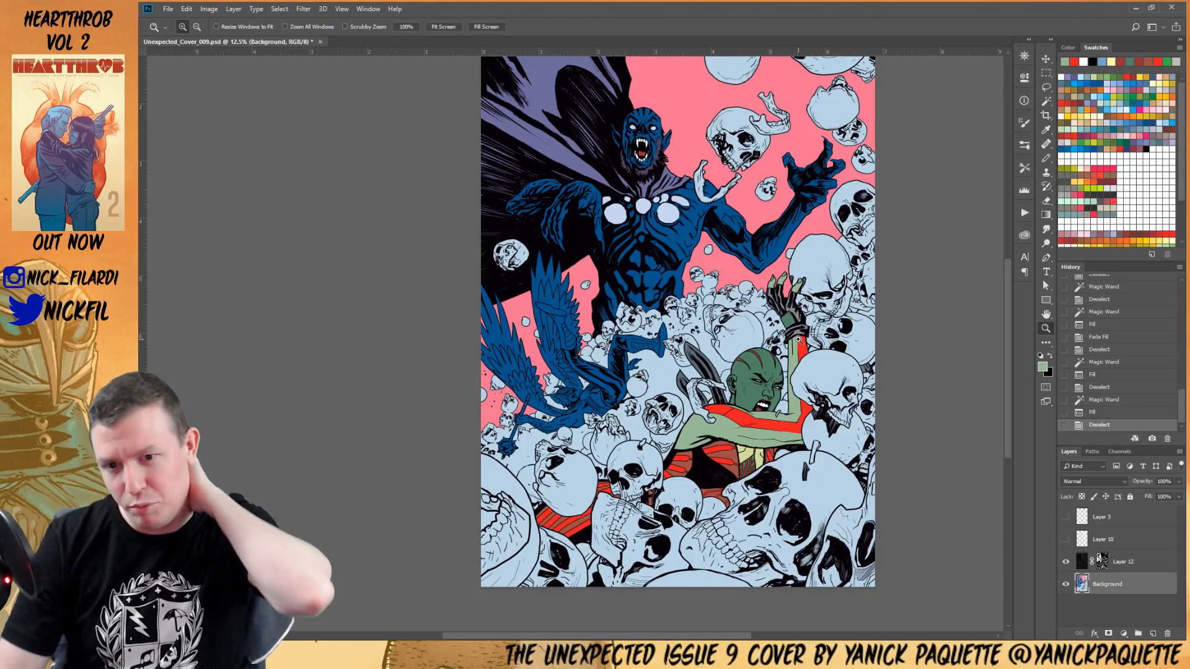
{"action": "key", "text": "w"}
{"action": "left_click", "coordinate": [668, 211]}
{"action": "left_click", "coordinate": [1129, 116]}
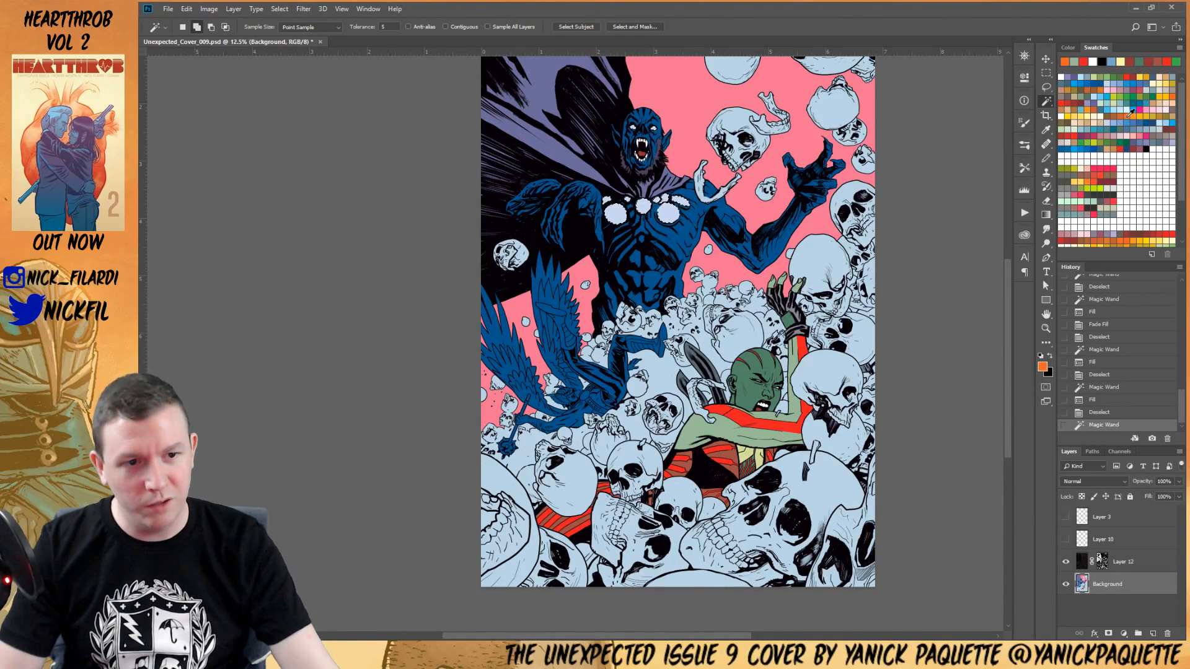
{"action": "key", "text": "alt+BackSpace"}
{"action": "key", "text": "ctrl+d"}
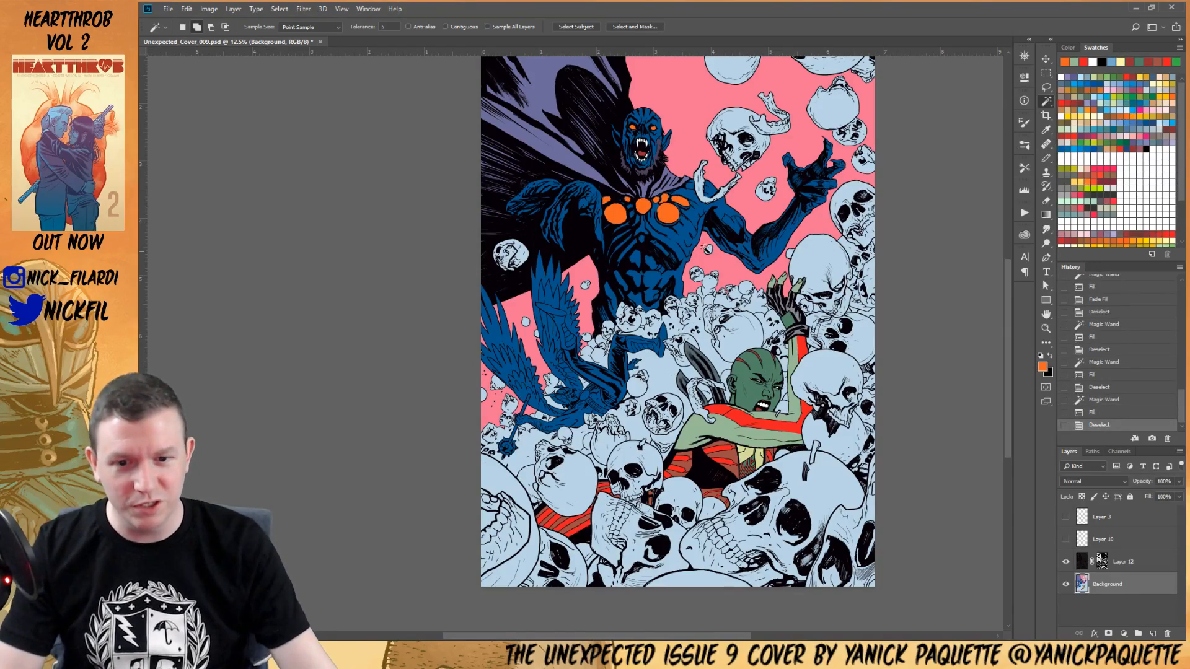
Outline the mace shaft above the winged figure's hand with the Lasso
{"action": "key", "text": "z"}
{"action": "left_click", "coordinate": [557, 376]}
{"action": "left_click", "coordinate": [559, 376]}
{"action": "left_click", "coordinate": [558, 376]}
{"action": "left_click_drag", "start_coordinate": [506, 463], "coordinate": [731, 440]}
{"action": "left_click", "coordinate": [623, 432]}
{"action": "key", "text": "l"}
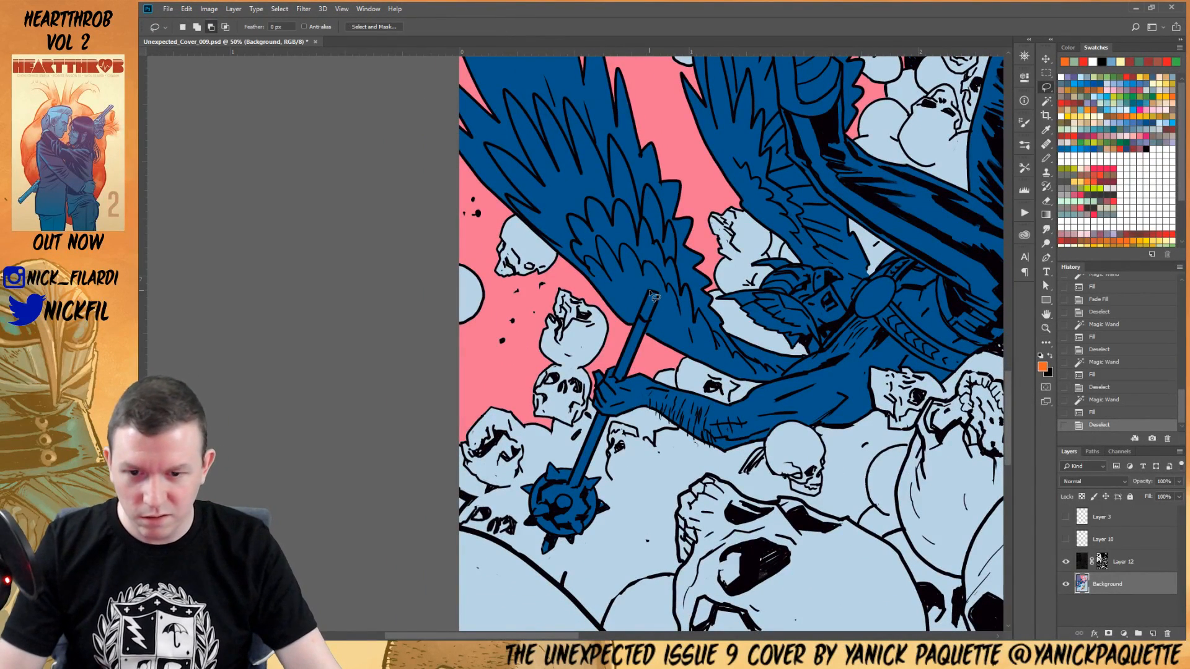
{"action": "left_click_drag", "start_coordinate": [662, 308], "coordinate": [627, 384]}
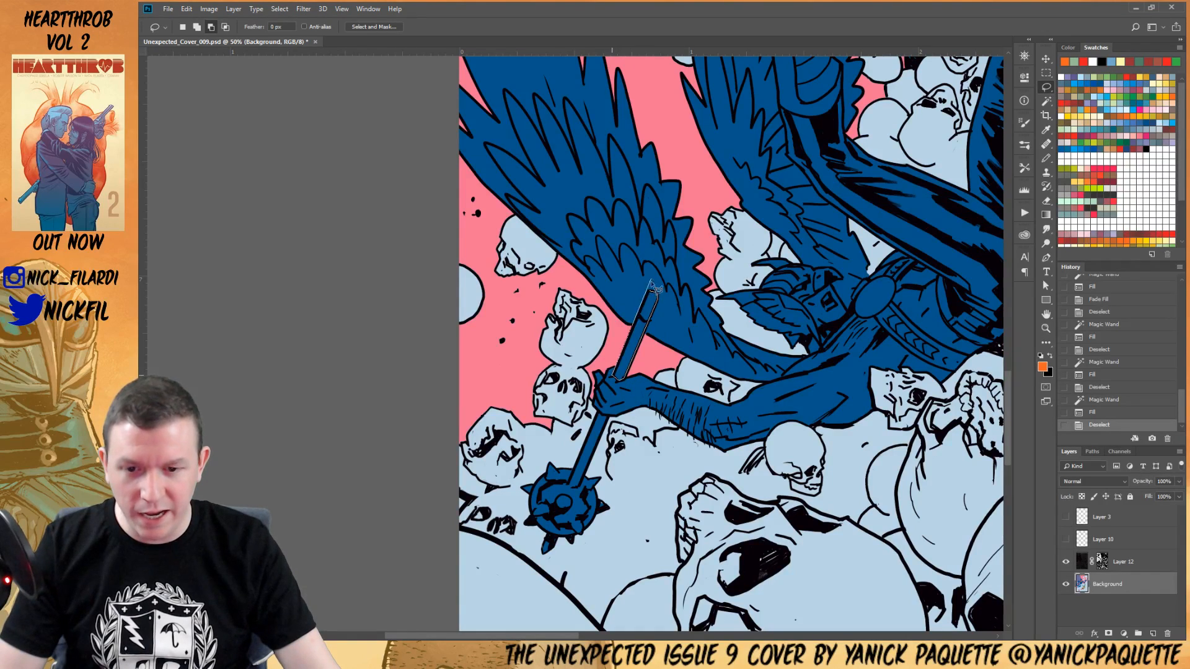
{"action": "left_click_drag", "start_coordinate": [654, 299], "coordinate": [656, 298]}
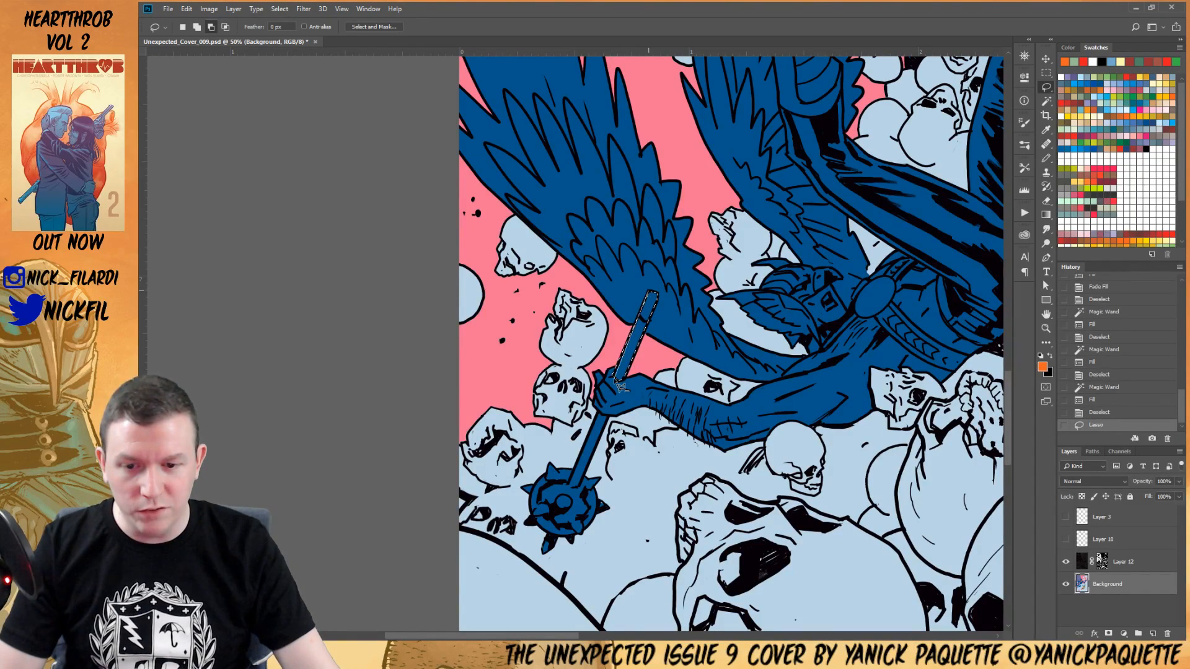
Add the mace's lower shaft and spiked head to the selection, subtract the background and fill the mace with grey-blue
{"action": "mouse_move", "coordinate": [593, 349]}
{"action": "left_mouse_down"}
{"action": "mouse_move", "coordinate": [639, 315]}
{"action": "mouse_move", "coordinate": [607, 403]}
{"action": "mouse_move", "coordinate": [585, 313]}
{"action": "mouse_move", "coordinate": [639, 254]}
{"action": "left_mouse_up"}
{"action": "mouse_move", "coordinate": [599, 346]}
{"action": "left_mouse_down"}
{"action": "mouse_move", "coordinate": [620, 463]}
{"action": "mouse_move", "coordinate": [698, 349]}
{"action": "left_mouse_up"}
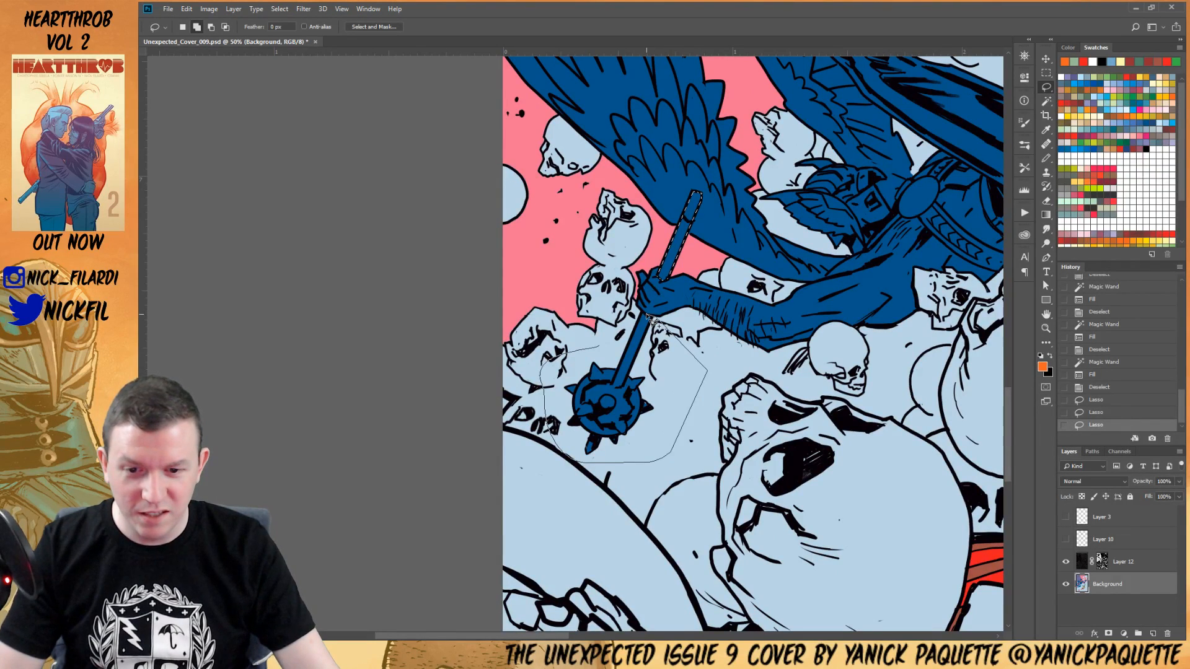
{"action": "left_click_drag", "start_coordinate": [643, 315], "coordinate": [605, 342]}
{"action": "key", "text": "w"}
{"action": "left_click", "coordinate": [606, 343], "text": "alt"}
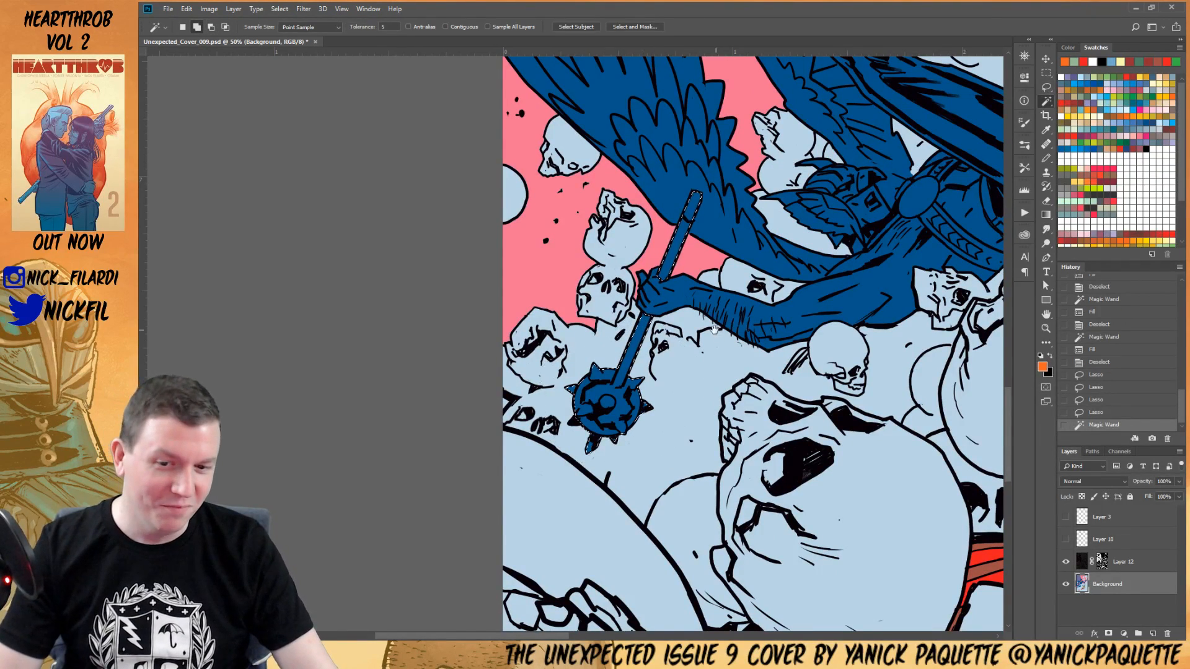
{"action": "left_click_drag", "start_coordinate": [723, 337], "coordinate": [702, 406]}
{"action": "left_click", "coordinate": [1091, 72]}
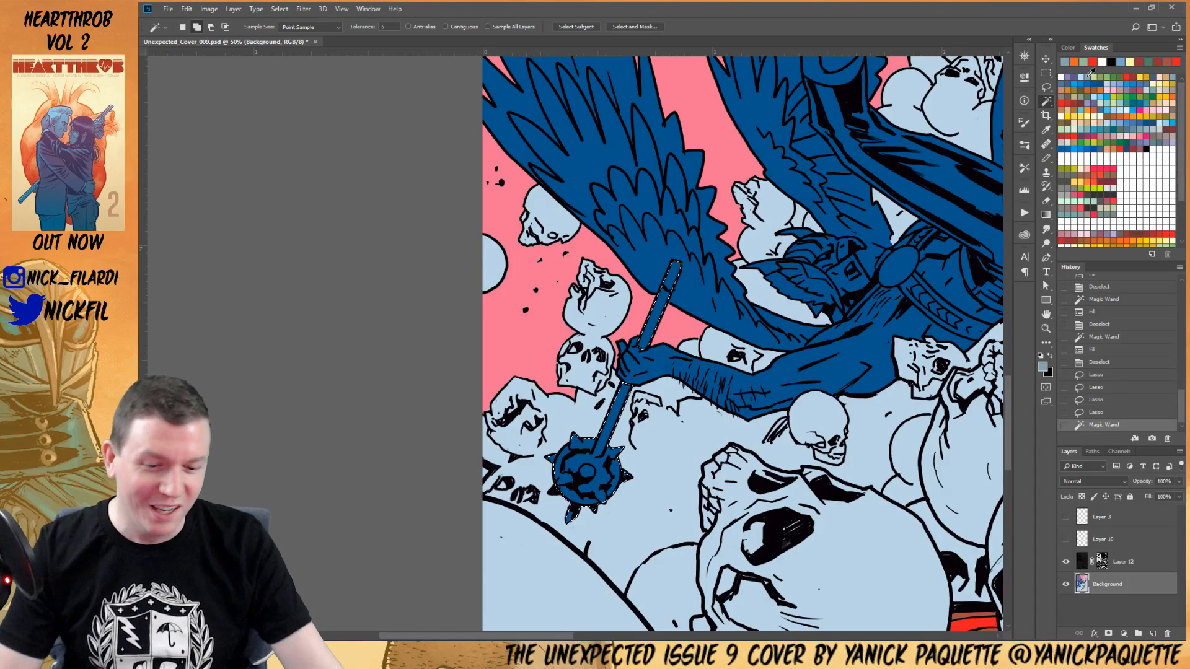
{"action": "key", "text": "alt+BackSpace"}
{"action": "key", "text": "ctrl+d"}
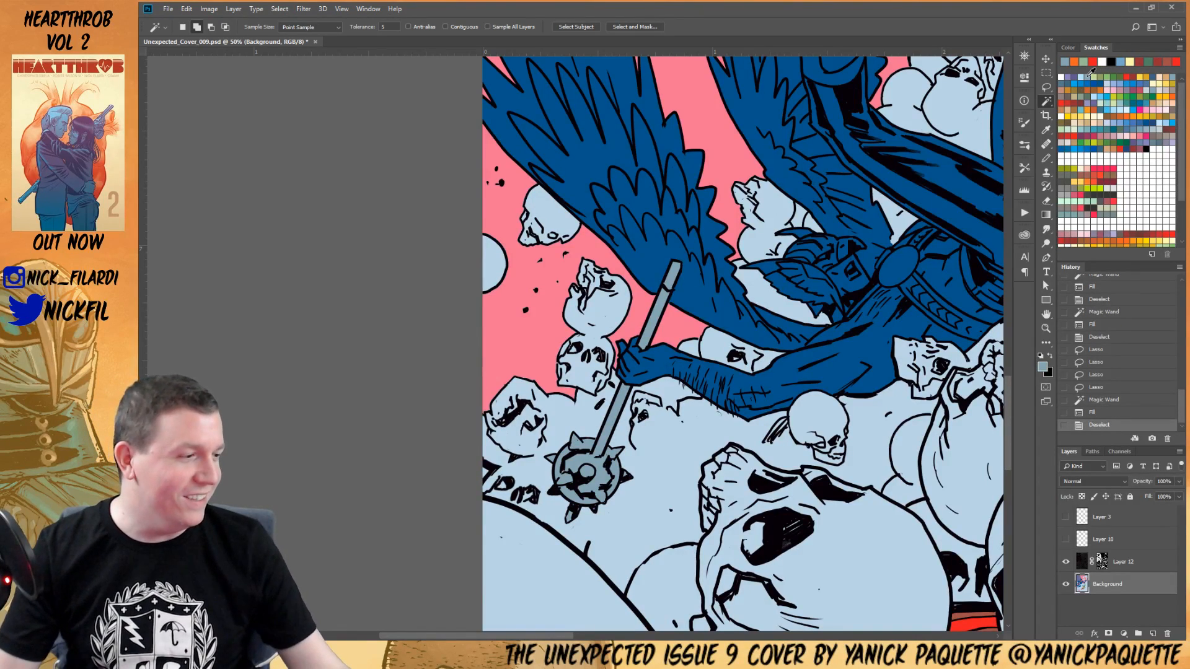
Outline the winged figure's wing behind the mace with a loose Lasso selection that follows the head and arm
{"action": "left_click_drag", "start_coordinate": [823, 192], "coordinate": [635, 385]}
{"action": "left_click_drag", "start_coordinate": [670, 289], "coordinate": [711, 404]}
{"action": "left_click_drag", "start_coordinate": [624, 409], "coordinate": [729, 321]}
{"action": "key", "text": "l"}
{"action": "mouse_move", "coordinate": [569, 147]}
{"action": "left_mouse_down"}
{"action": "mouse_move", "coordinate": [674, 392]}
{"action": "mouse_move", "coordinate": [699, 412]}
{"action": "mouse_move", "coordinate": [714, 510]}
{"action": "mouse_move", "coordinate": [697, 492]}
{"action": "left_mouse_up"}
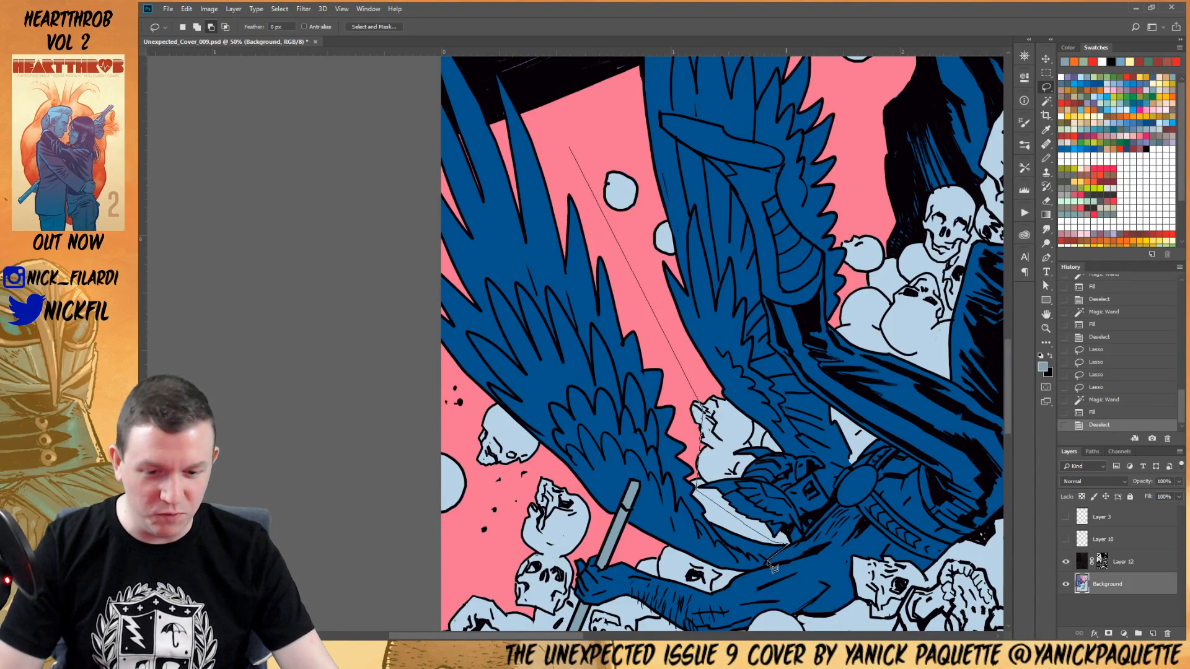
{"action": "mouse_move", "coordinate": [747, 579]}
{"action": "left_mouse_down"}
{"action": "mouse_move", "coordinate": [673, 569]}
{"action": "mouse_move", "coordinate": [578, 508]}
{"action": "mouse_move", "coordinate": [478, 432]}
{"action": "mouse_move", "coordinate": [415, 334]}
{"action": "mouse_move", "coordinate": [403, 310]}
{"action": "mouse_move", "coordinate": [409, 110]}
{"action": "mouse_move", "coordinate": [442, 33]}
{"action": "mouse_move", "coordinate": [430, 111]}
{"action": "mouse_move", "coordinate": [580, 195]}
{"action": "left_mouse_up"}
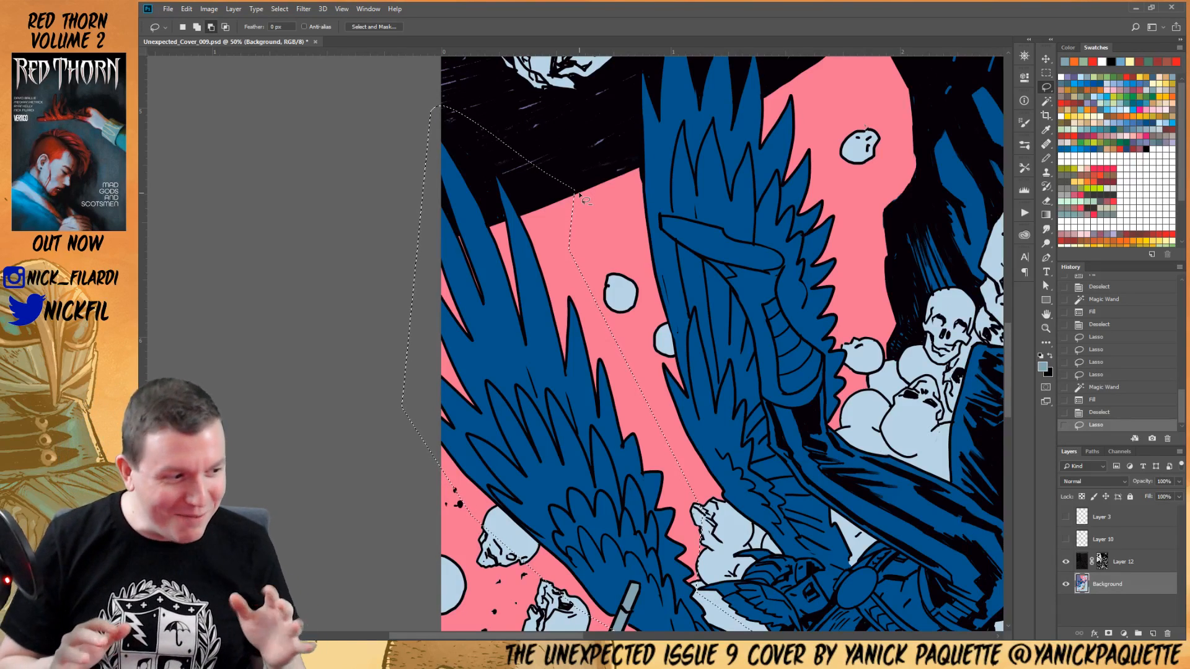
Add the second wing to the selection with the Lasso, tracing around the raised boot, leg and helmet
{"action": "mouse_move", "coordinate": [657, 217]}
{"action": "left_mouse_down"}
{"action": "mouse_move", "coordinate": [602, 229]}
{"action": "mouse_move", "coordinate": [611, 29]}
{"action": "mouse_move", "coordinate": [596, 139]}
{"action": "mouse_move", "coordinate": [686, 135]}
{"action": "mouse_move", "coordinate": [703, 172]}
{"action": "mouse_move", "coordinate": [792, 208]}
{"action": "mouse_move", "coordinate": [839, 325]}
{"action": "mouse_move", "coordinate": [815, 396]}
{"action": "mouse_move", "coordinate": [835, 451]}
{"action": "mouse_move", "coordinate": [842, 627]}
{"action": "mouse_move", "coordinate": [874, 450]}
{"action": "mouse_move", "coordinate": [865, 494]}
{"action": "mouse_move", "coordinate": [814, 480]}
{"action": "mouse_move", "coordinate": [806, 423]}
{"action": "left_mouse_up"}
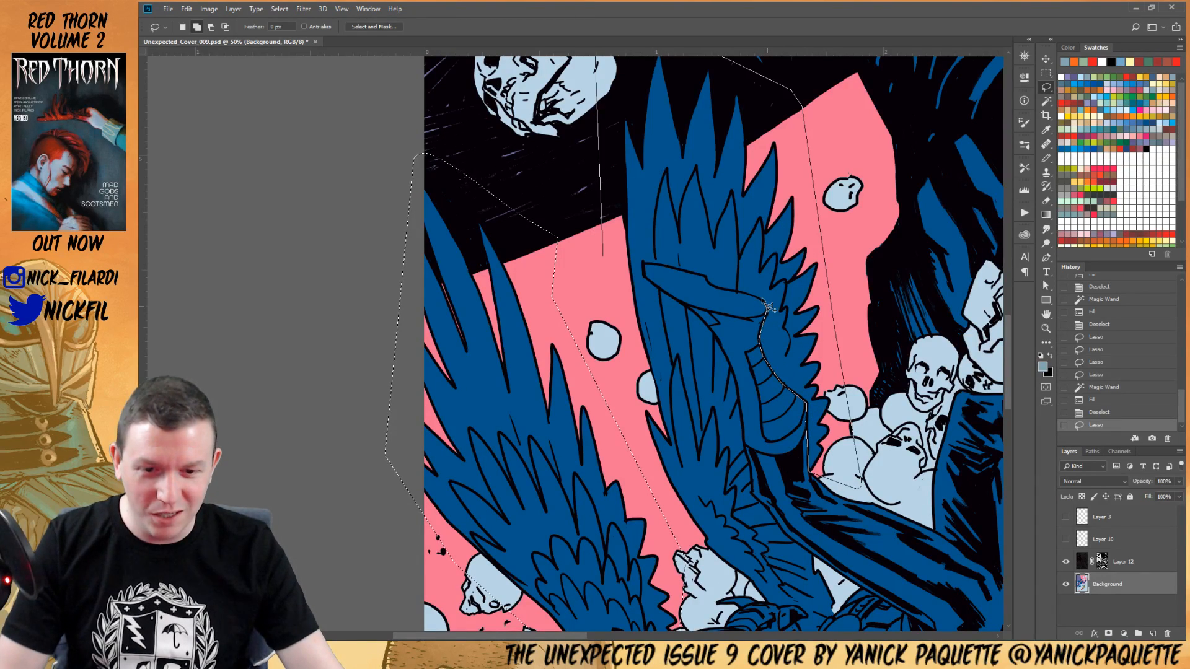
{"action": "left_click_drag", "start_coordinate": [713, 289], "coordinate": [698, 280]}
{"action": "left_click_drag", "start_coordinate": [601, 313], "coordinate": [600, 312]}
{"action": "mouse_move", "coordinate": [688, 361]}
{"action": "left_mouse_down"}
{"action": "mouse_move", "coordinate": [698, 260]}
{"action": "mouse_move", "coordinate": [670, 252]}
{"action": "mouse_move", "coordinate": [618, 270]}
{"action": "left_mouse_up"}
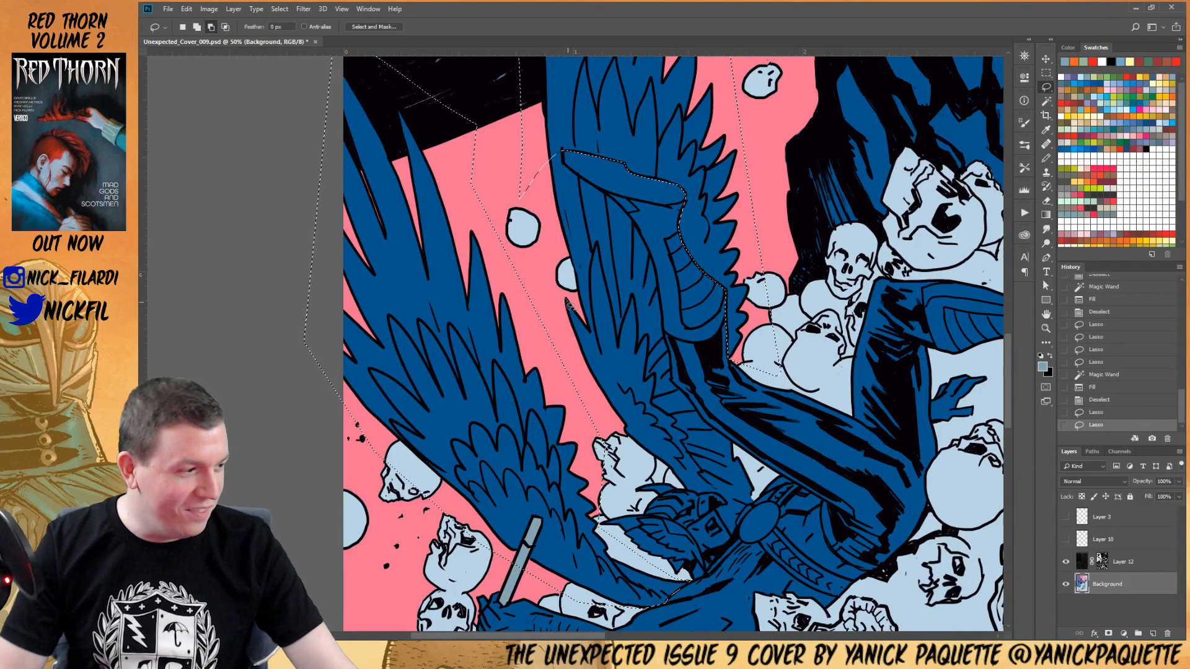
{"action": "mouse_move", "coordinate": [560, 126]}
{"action": "left_mouse_down"}
{"action": "mouse_move", "coordinate": [567, 157]}
{"action": "mouse_move", "coordinate": [654, 260]}
{"action": "left_mouse_up"}
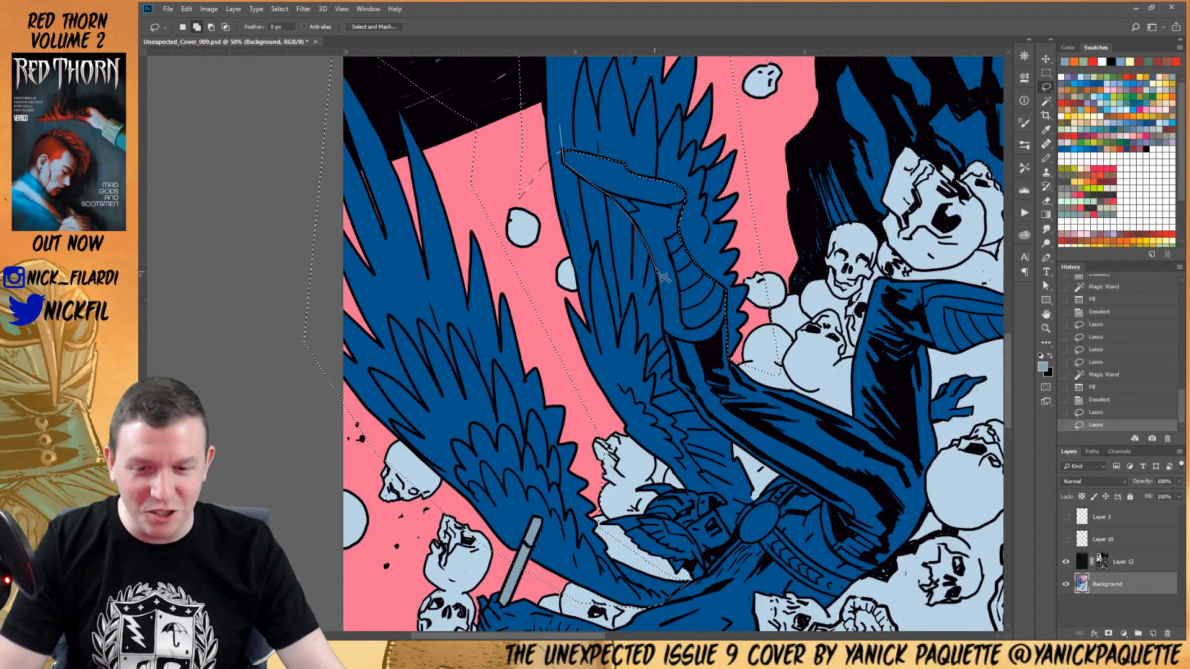
{"action": "mouse_move", "coordinate": [669, 328]}
{"action": "left_mouse_down"}
{"action": "mouse_move", "coordinate": [678, 388]}
{"action": "mouse_move", "coordinate": [598, 402]}
{"action": "mouse_move", "coordinate": [551, 340]}
{"action": "left_mouse_up"}
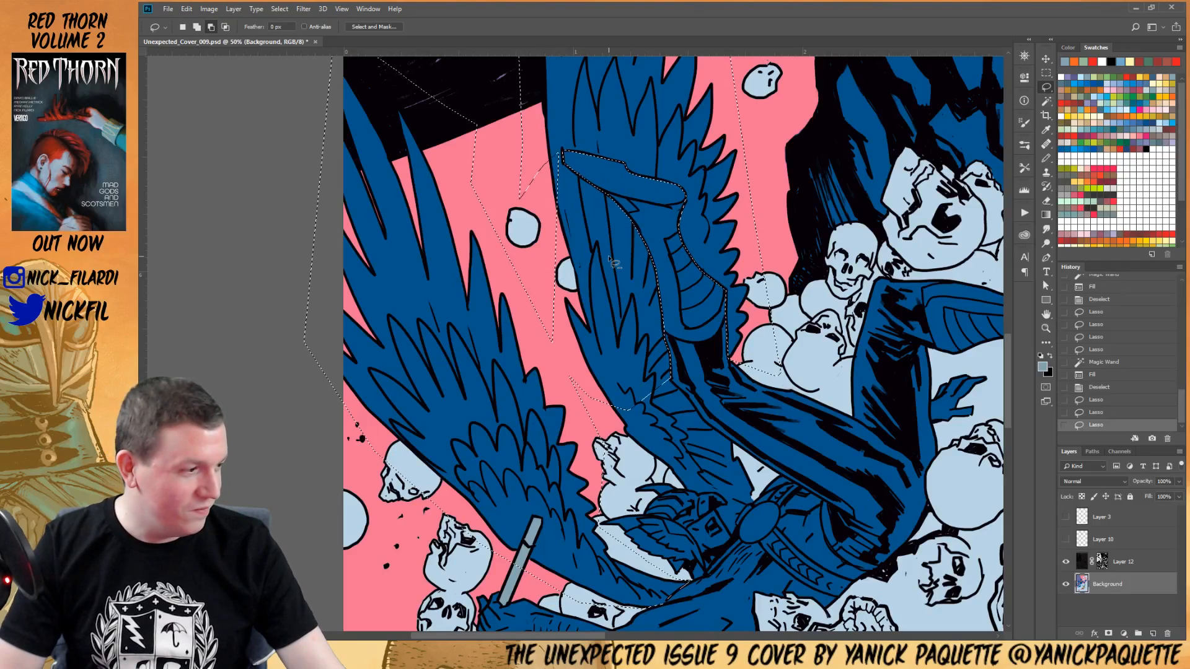
{"action": "left_click_drag", "start_coordinate": [556, 143], "coordinate": [570, 210]}
{"action": "left_click_drag", "start_coordinate": [515, 154], "coordinate": [530, 143]}
{"action": "mouse_move", "coordinate": [622, 333]}
{"action": "left_mouse_down"}
{"action": "mouse_move", "coordinate": [666, 220]}
{"action": "mouse_move", "coordinate": [729, 307]}
{"action": "mouse_move", "coordinate": [795, 350]}
{"action": "mouse_move", "coordinate": [775, 335]}
{"action": "mouse_move", "coordinate": [803, 381]}
{"action": "mouse_move", "coordinate": [791, 416]}
{"action": "mouse_move", "coordinate": [764, 440]}
{"action": "mouse_move", "coordinate": [774, 450]}
{"action": "mouse_move", "coordinate": [762, 453]}
{"action": "mouse_move", "coordinate": [749, 405]}
{"action": "left_mouse_up"}
{"action": "left_click", "coordinate": [685, 299], "text": "ctrl"}
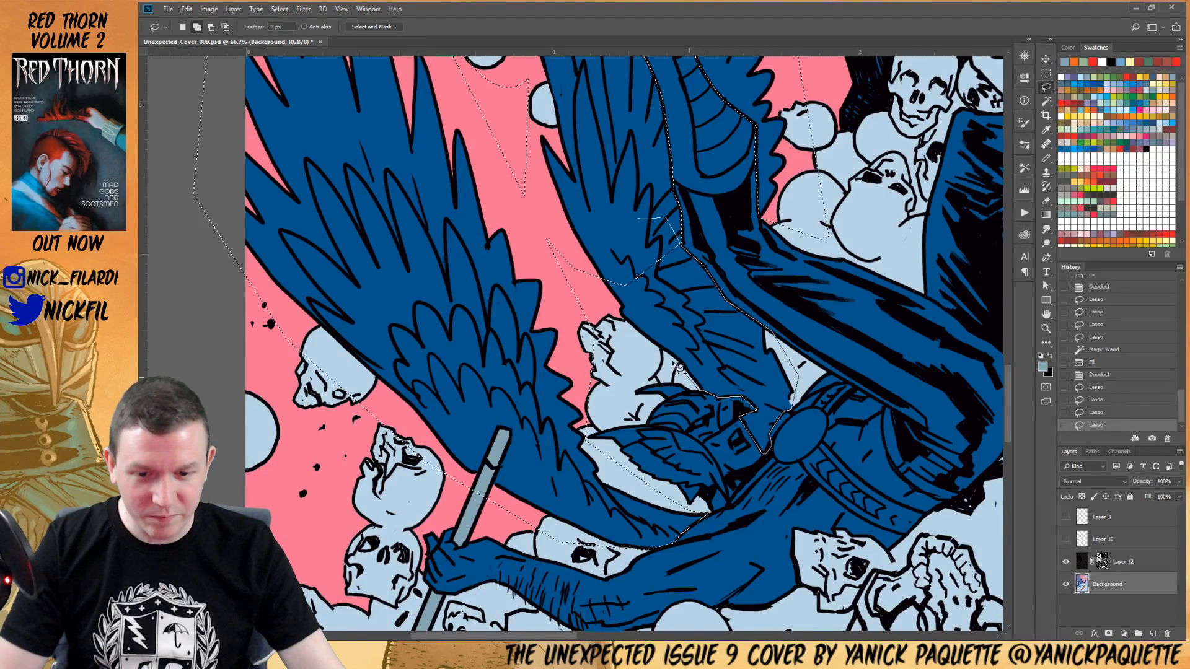
Subtract the pink background, pale skulls and black cape areas from the wing selection with the Magic Wand
{"action": "key", "text": "w"}
{"action": "left_click_drag", "start_coordinate": [589, 204], "coordinate": [564, 279]}
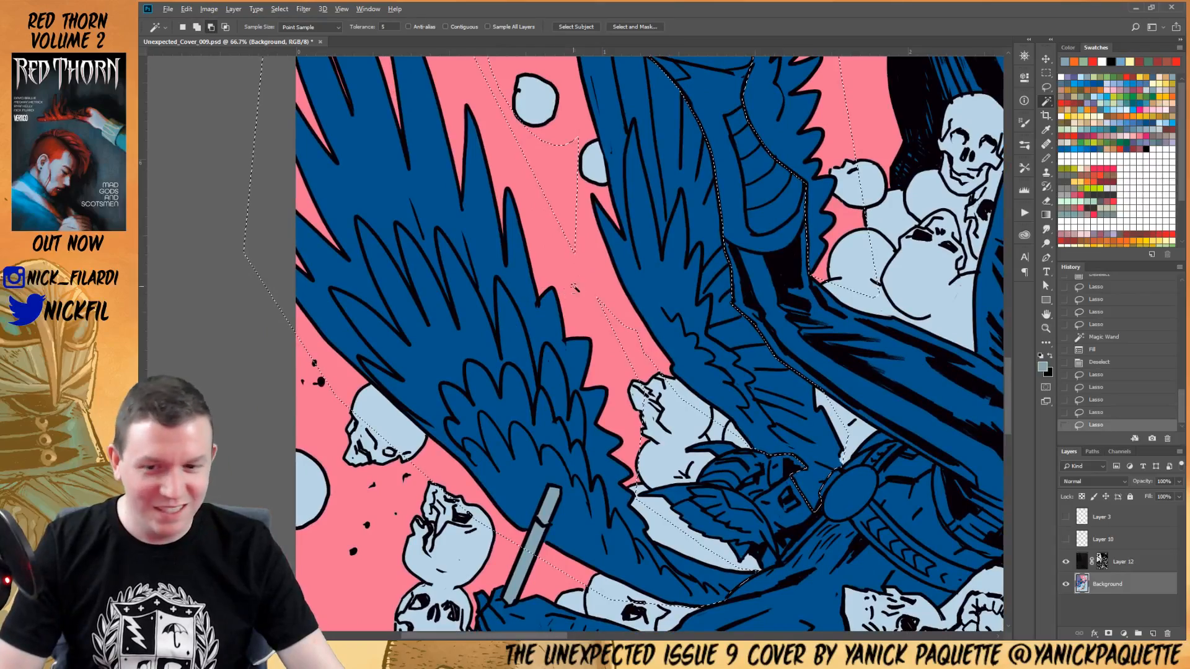
{"action": "left_click", "coordinate": [571, 290], "text": "alt"}
{"action": "left_click", "coordinate": [633, 396], "text": "alt"}
{"action": "left_click", "coordinate": [647, 367], "text": "alt"}
{"action": "left_click", "coordinate": [647, 368], "text": "alt"}
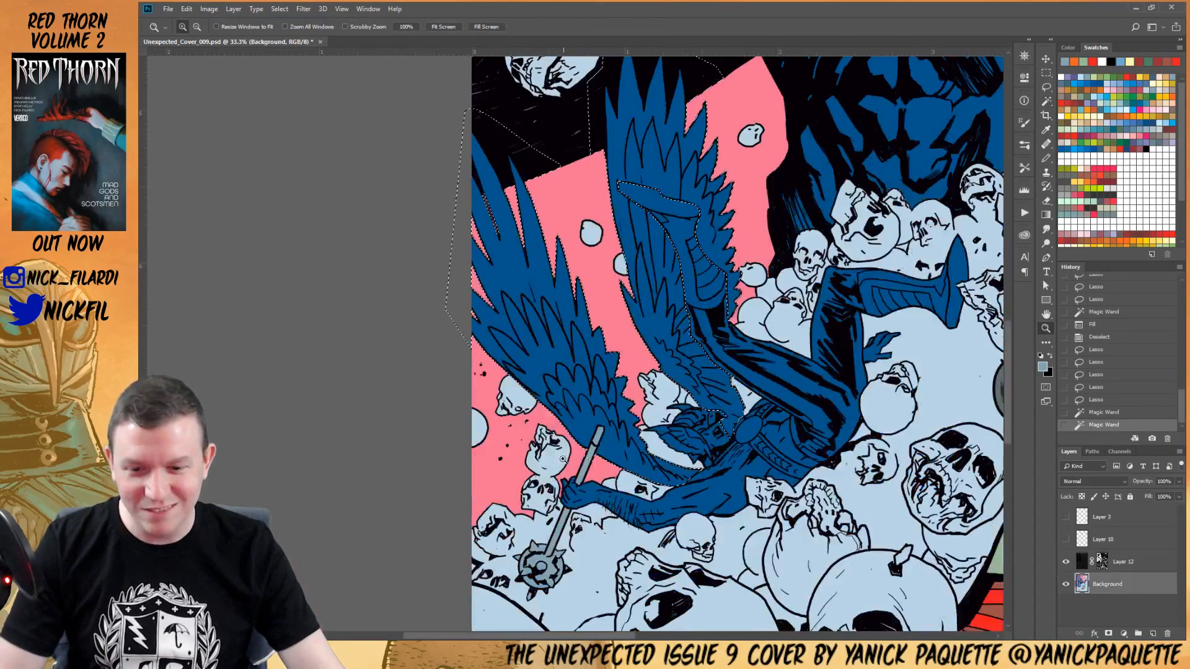
{"action": "left_click", "coordinate": [584, 457], "text": "alt"}
{"action": "left_click_drag", "start_coordinate": [579, 185], "coordinate": [538, 295]}
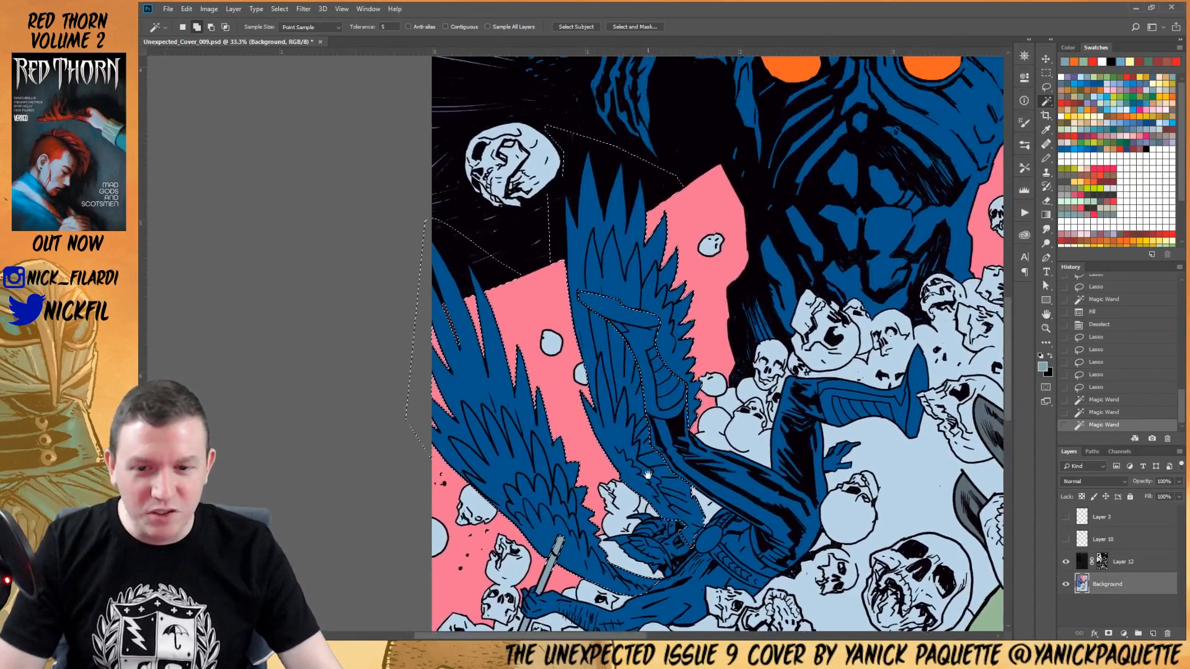
{"action": "key", "text": "w"}
{"action": "key", "text": "alt+w"}
{"action": "left_click", "coordinate": [572, 142], "text": "alt"}
{"action": "left_click", "coordinate": [573, 141], "text": "alt"}
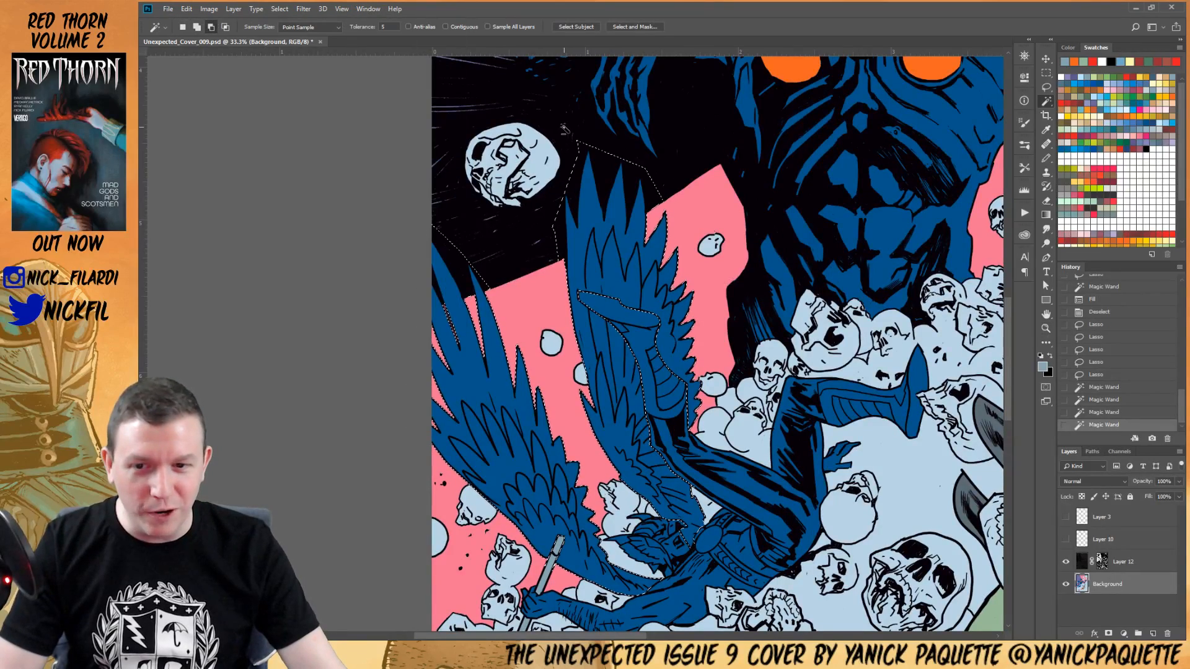
Fill the selected wings with a pale cream swatch and deselect
{"action": "left_click_drag", "start_coordinate": [630, 219], "coordinate": [628, 170]}
{"action": "key", "text": "z"}
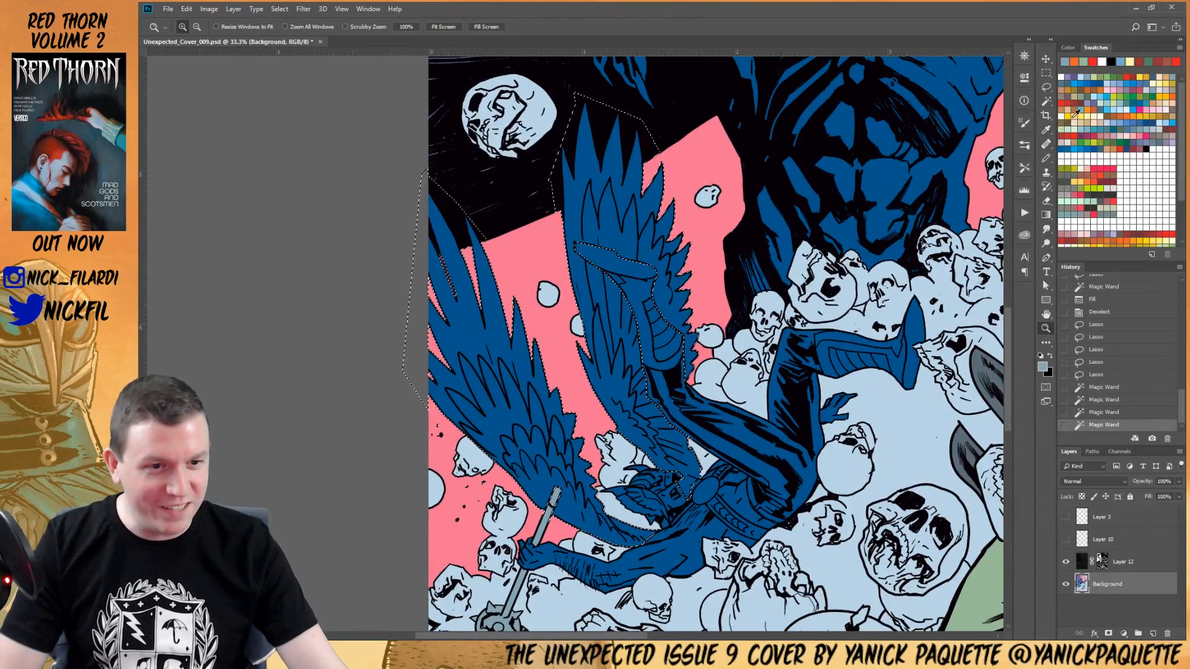
{"action": "left_click", "coordinate": [1100, 114]}
{"action": "key", "text": "alt+BackSpace"}
{"action": "key", "text": "ctrl+d"}
{"action": "left_click_drag", "start_coordinate": [794, 443], "coordinate": [783, 337]}
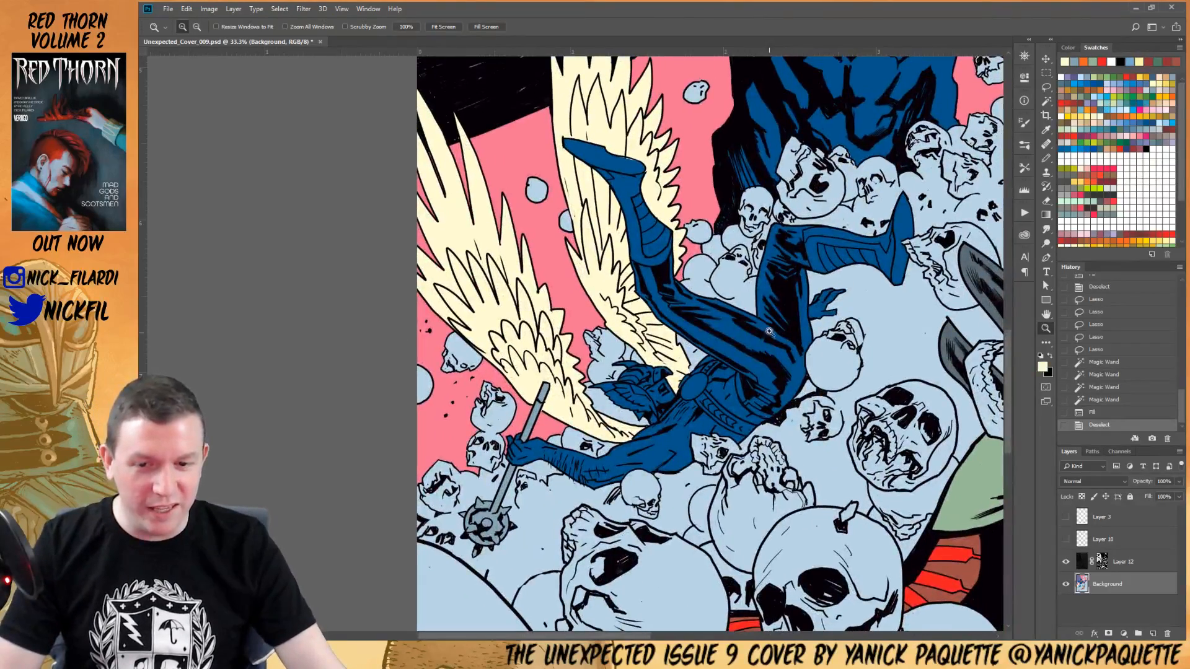
{"action": "left_click", "coordinate": [766, 324]}
{"action": "left_click", "coordinate": [766, 324]}
{"action": "key", "text": "l"}
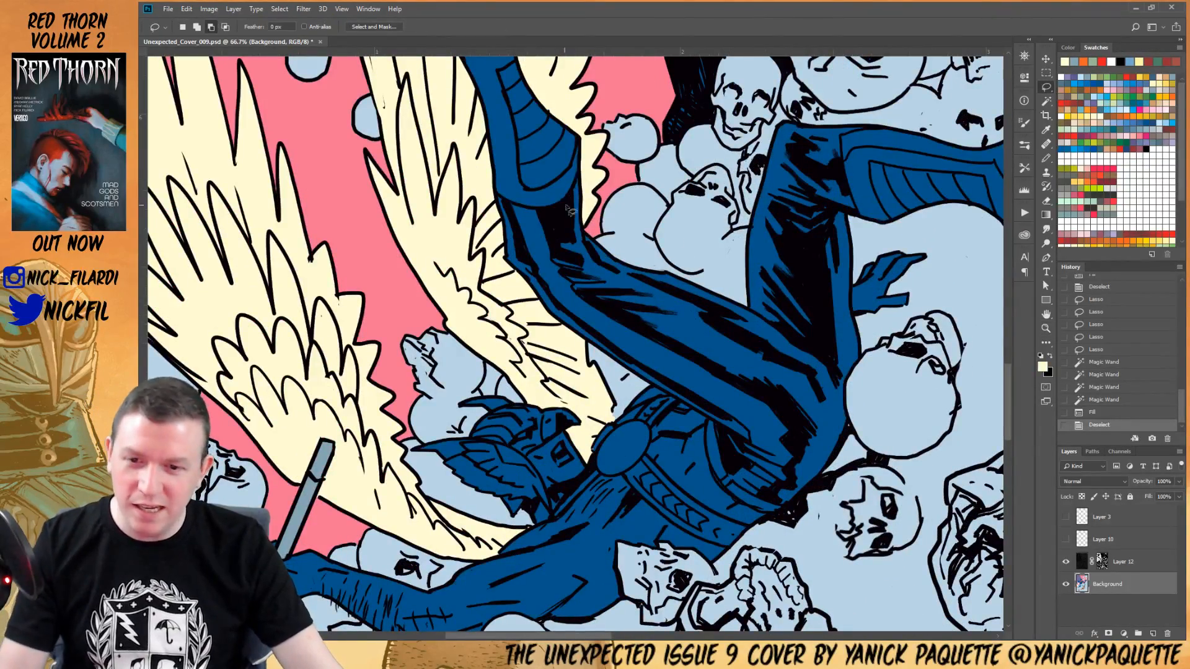
{"action": "mouse_move", "coordinate": [612, 150]}
{"action": "left_mouse_down"}
{"action": "mouse_move", "coordinate": [586, 140]}
{"action": "mouse_move", "coordinate": [655, 311]}
{"action": "left_mouse_up"}
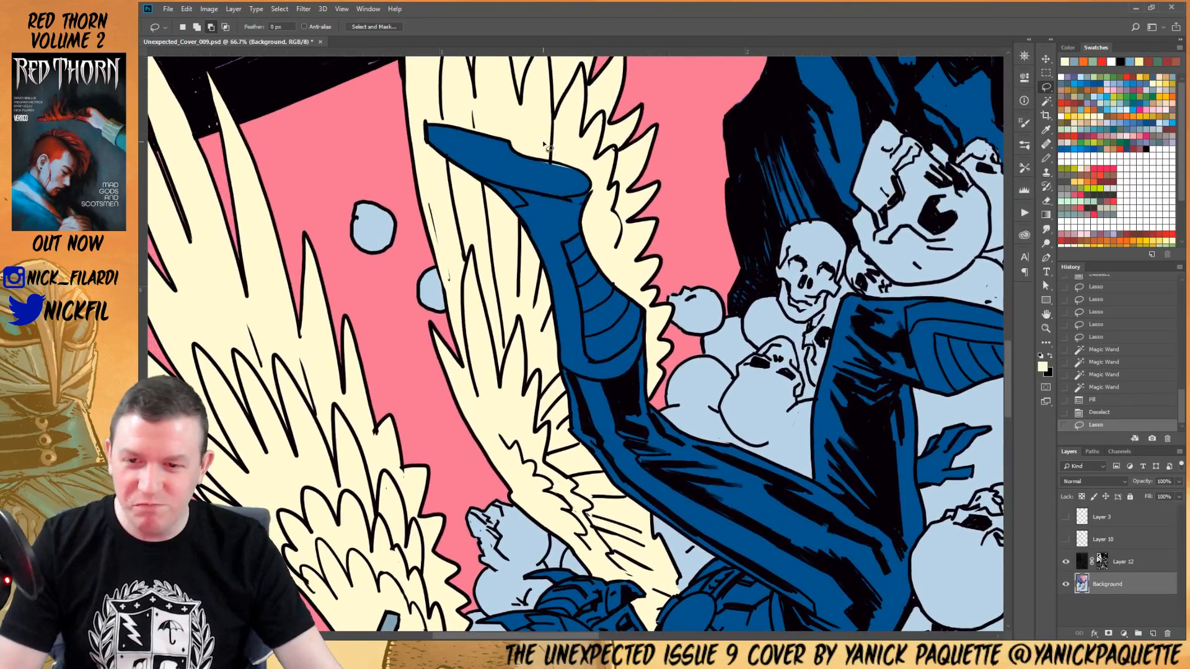
{"action": "left_click_drag", "start_coordinate": [443, 114], "coordinate": [445, 117]}
{"action": "key", "text": "ctrl+d"}
Touch up the sole edge of the winged figure's raised boot with the Pencil in the sampled blue
{"action": "key", "text": "b"}
{"action": "left_click", "coordinate": [542, 170], "text": "alt"}
{"action": "left_click_drag", "start_coordinate": [541, 166], "coordinate": [567, 174]}
{"action": "left_click_drag", "start_coordinate": [578, 221], "coordinate": [638, 210]}
Select both boots of the winged figure by tracing around them with the Lasso
{"action": "key", "text": "l"}
{"action": "mouse_move", "coordinate": [481, 101]}
{"action": "left_mouse_down"}
{"action": "mouse_move", "coordinate": [480, 128]}
{"action": "mouse_move", "coordinate": [560, 294]}
{"action": "mouse_move", "coordinate": [623, 381]}
{"action": "mouse_move", "coordinate": [615, 353]}
{"action": "mouse_move", "coordinate": [645, 370]}
{"action": "left_mouse_up"}
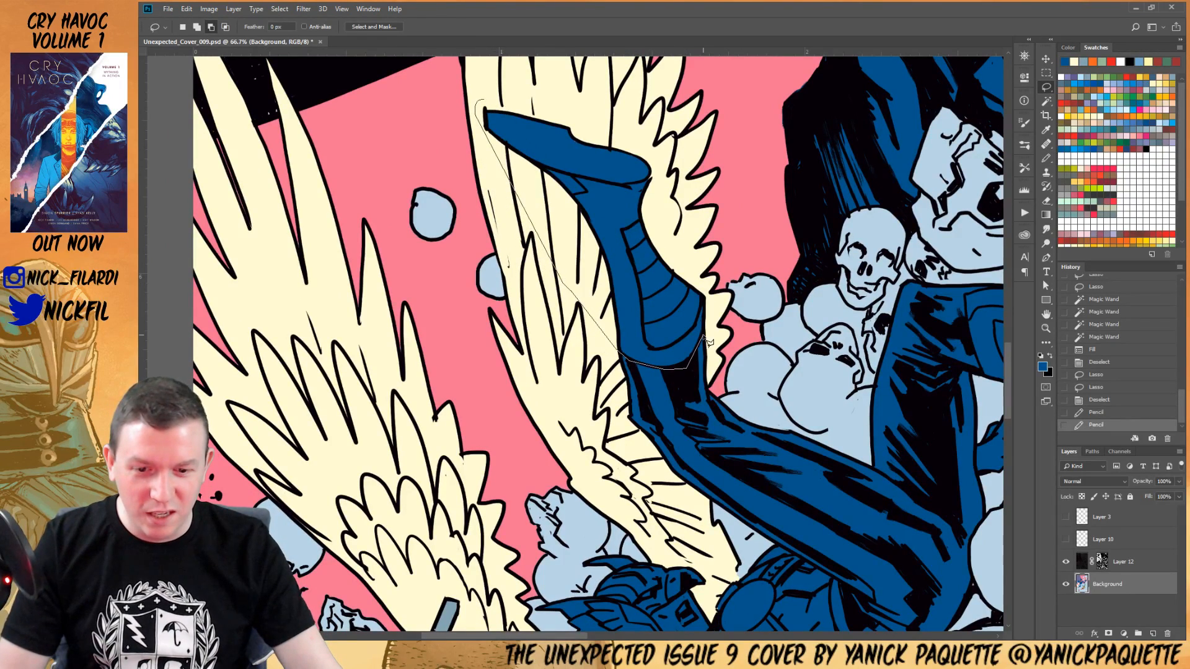
{"action": "mouse_move", "coordinate": [716, 285]}
{"action": "left_mouse_down"}
{"action": "mouse_move", "coordinate": [674, 150]}
{"action": "mouse_move", "coordinate": [486, 98]}
{"action": "left_mouse_up"}
{"action": "left_click_drag", "start_coordinate": [804, 211], "coordinate": [409, 267]}
{"action": "mouse_move", "coordinate": [658, 330]}
{"action": "left_mouse_down"}
{"action": "mouse_move", "coordinate": [571, 350]}
{"action": "mouse_move", "coordinate": [571, 390]}
{"action": "left_mouse_up"}
{"action": "mouse_move", "coordinate": [597, 444]}
{"action": "left_mouse_down"}
{"action": "mouse_move", "coordinate": [712, 462]}
{"action": "mouse_move", "coordinate": [833, 347]}
{"action": "mouse_move", "coordinate": [663, 298]}
{"action": "mouse_move", "coordinate": [658, 330]}
{"action": "left_mouse_up"}
Subtract the wing, background and skull areas from the boot selection with the Magic Wand
{"action": "key", "text": "w"}
{"action": "left_click", "coordinate": [675, 324], "text": "alt"}
{"action": "left_click", "coordinate": [693, 323], "text": "alt"}
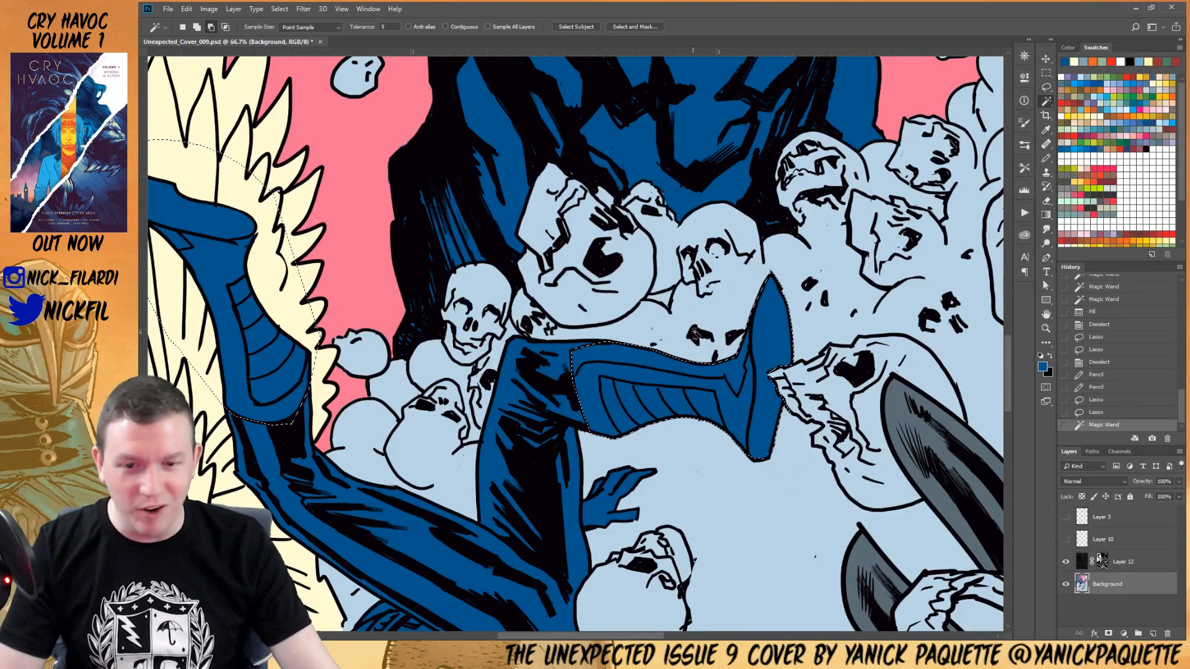
{"action": "left_click_drag", "start_coordinate": [526, 313], "coordinate": [737, 335]}
{"action": "left_click", "coordinate": [505, 295], "text": "alt"}
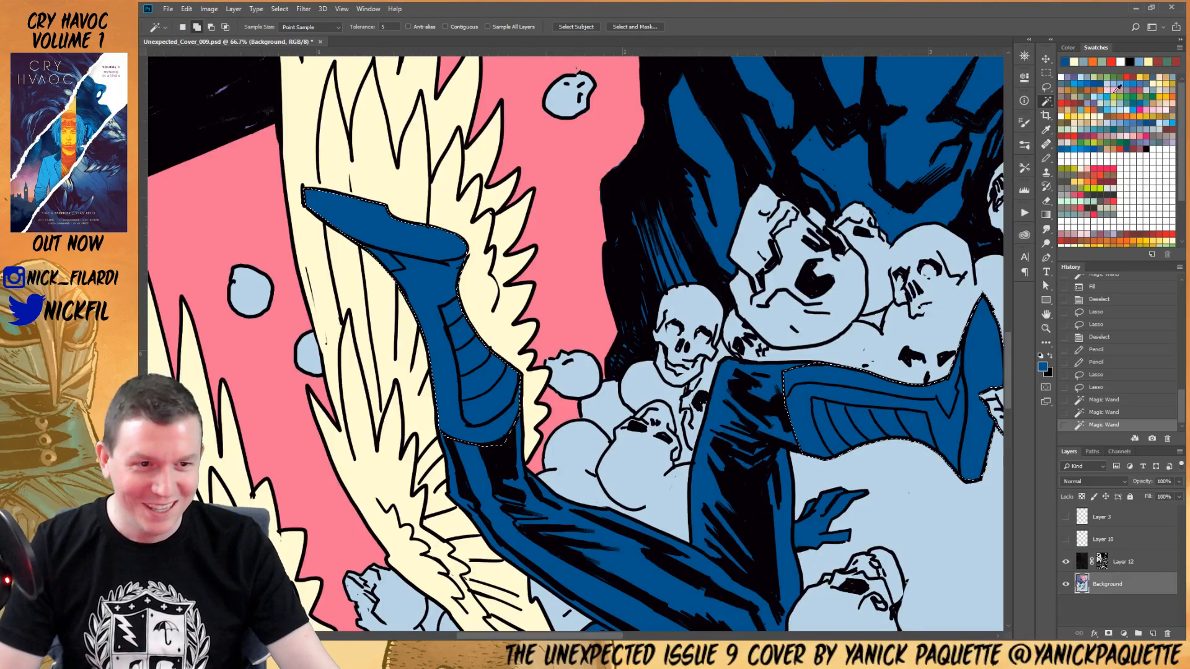
Fill the selected boots with a bright red swatch and deselect
{"action": "left_click", "coordinate": [1125, 76]}
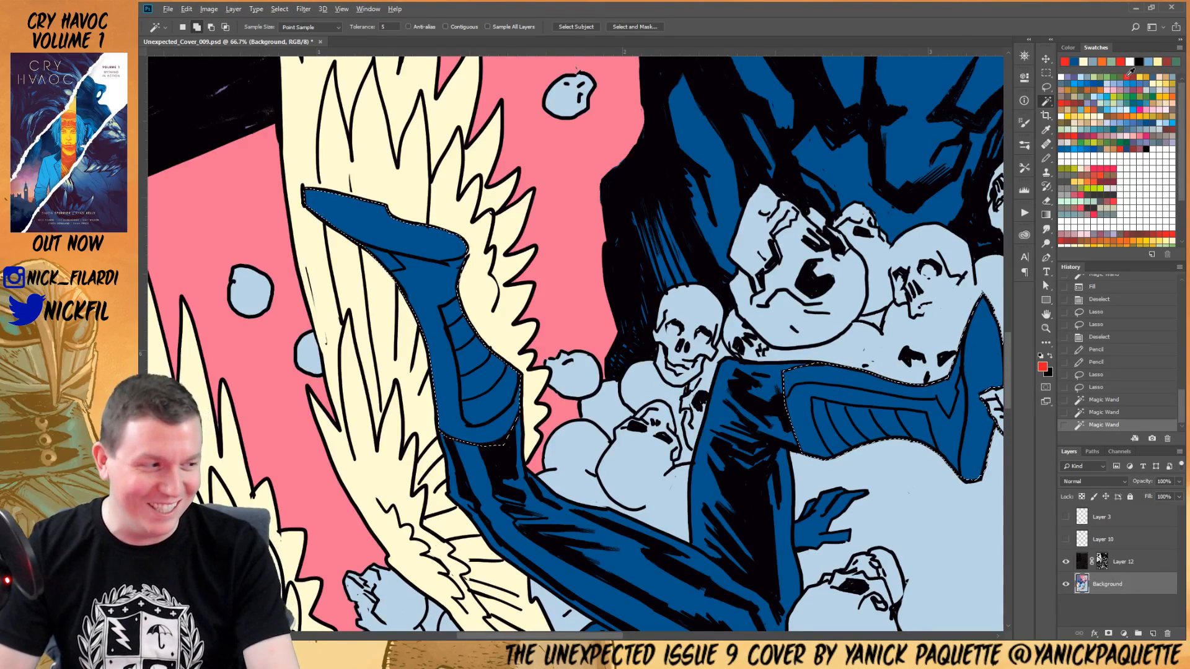
{"action": "key", "text": "alt+BackSpace"}
{"action": "key", "text": "ctrl+d"}
{"action": "key", "text": "z"}
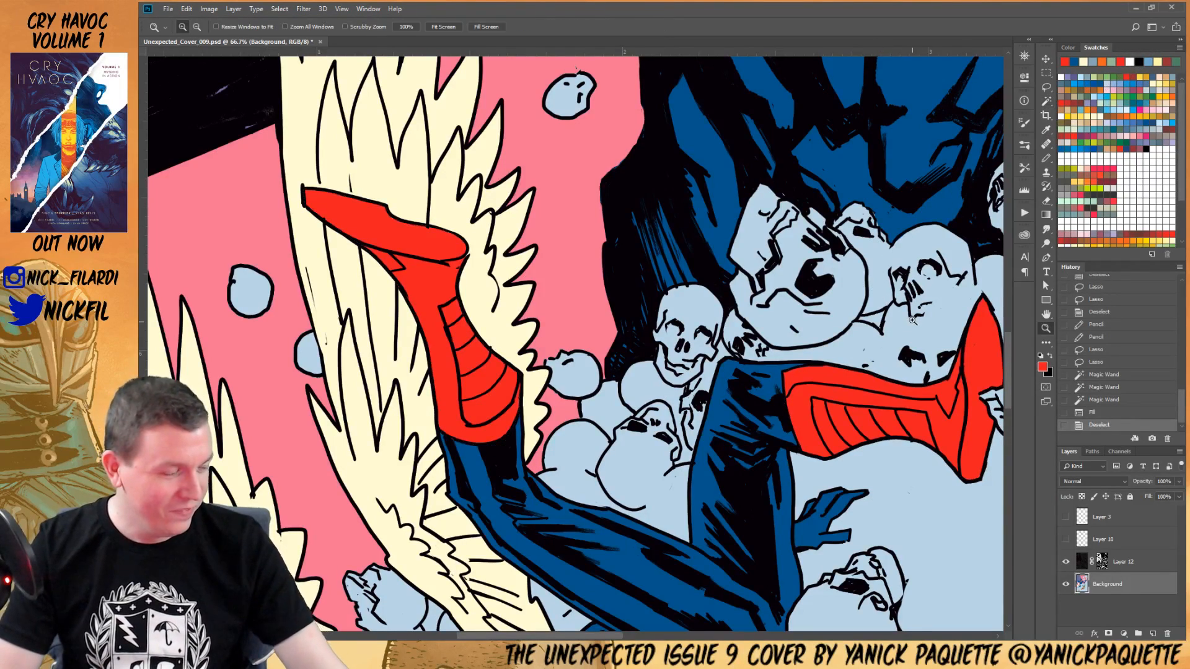
{"action": "left_click", "coordinate": [679, 344], "text": "alt"}
{"action": "left_click_drag", "start_coordinate": [679, 378], "coordinate": [779, 357]}
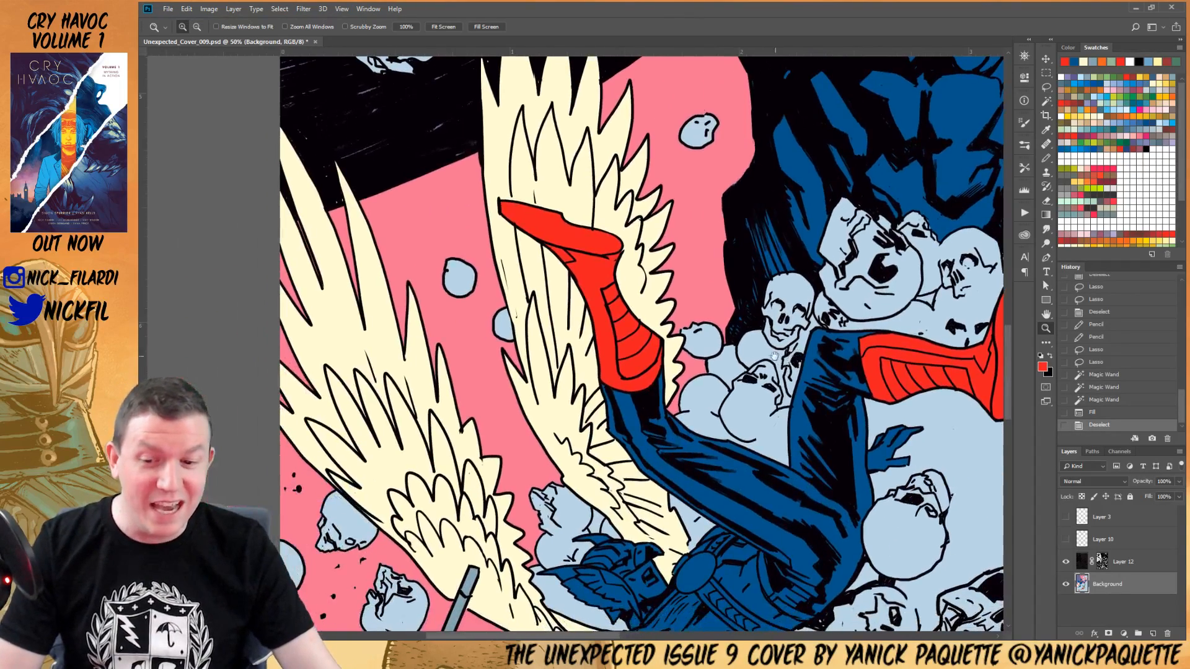
{"action": "left_click", "coordinate": [628, 347]}
{"action": "key", "text": "w"}
{"action": "left_click", "coordinate": [576, 263]}
{"action": "key", "text": "ctrl+d"}
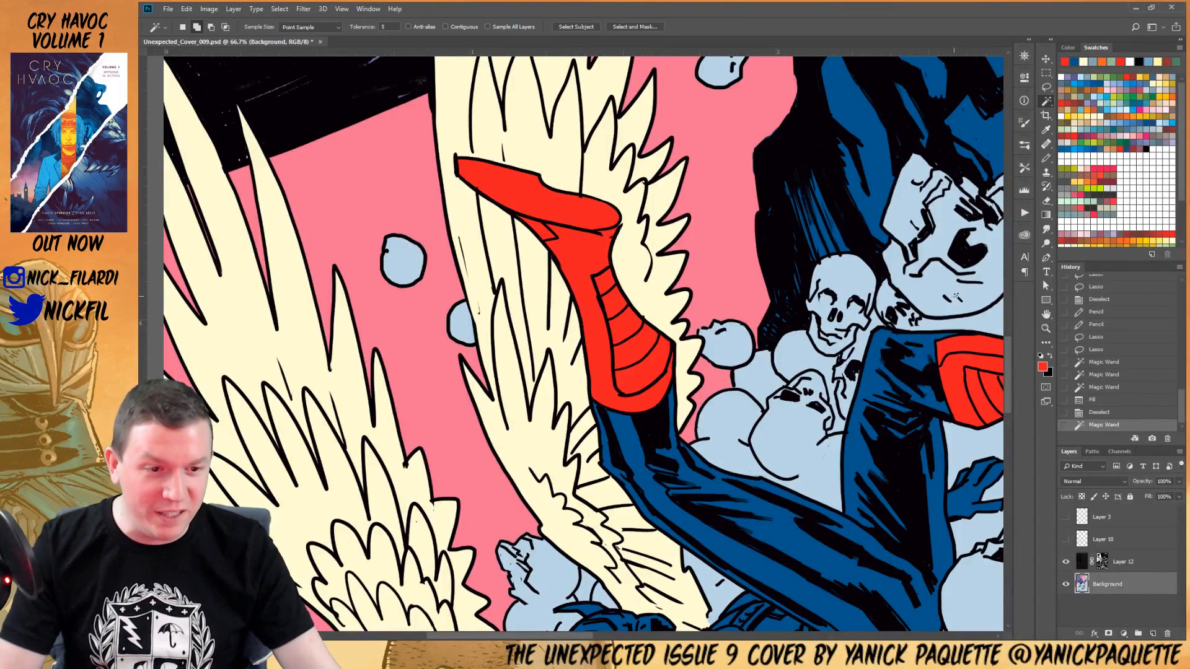
Choose a dark red swatch and select the soles and outer panels of both boots with the contiguous Magic Wand
{"action": "left_click", "coordinate": [1133, 75]}
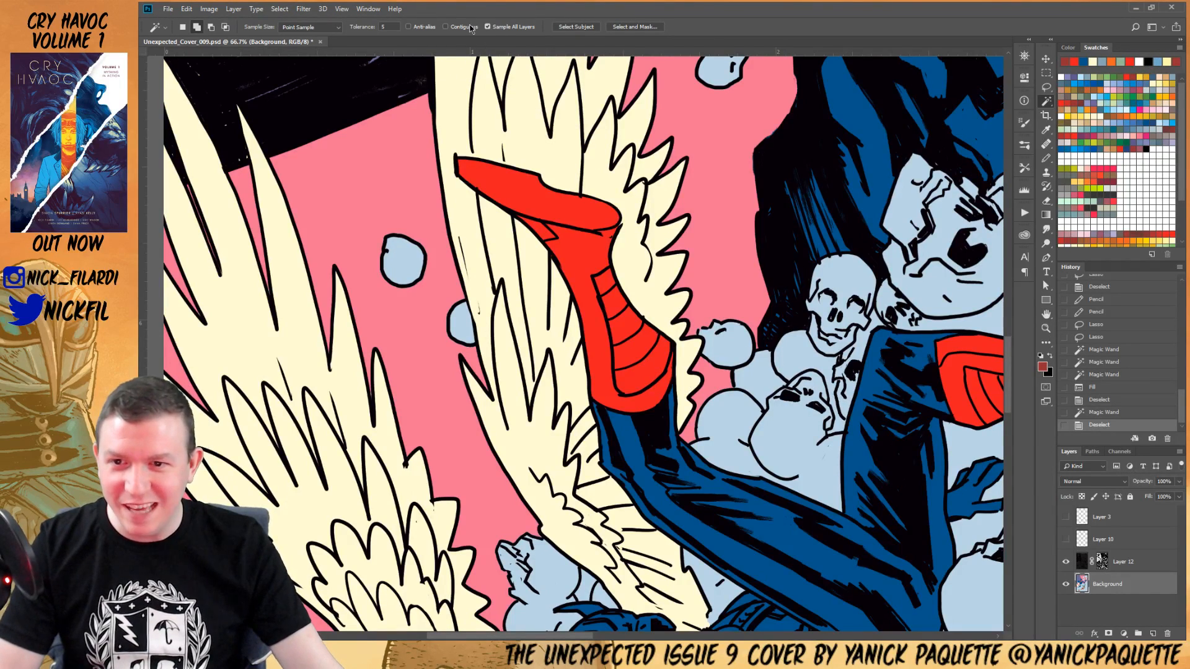
{"action": "left_click", "coordinate": [532, 194]}
{"action": "left_click", "coordinate": [577, 253]}
{"action": "left_click_drag", "start_coordinate": [752, 296], "coordinate": [528, 259]}
{"action": "left_click", "coordinate": [865, 350]}
{"action": "left_click", "coordinate": [909, 344]}
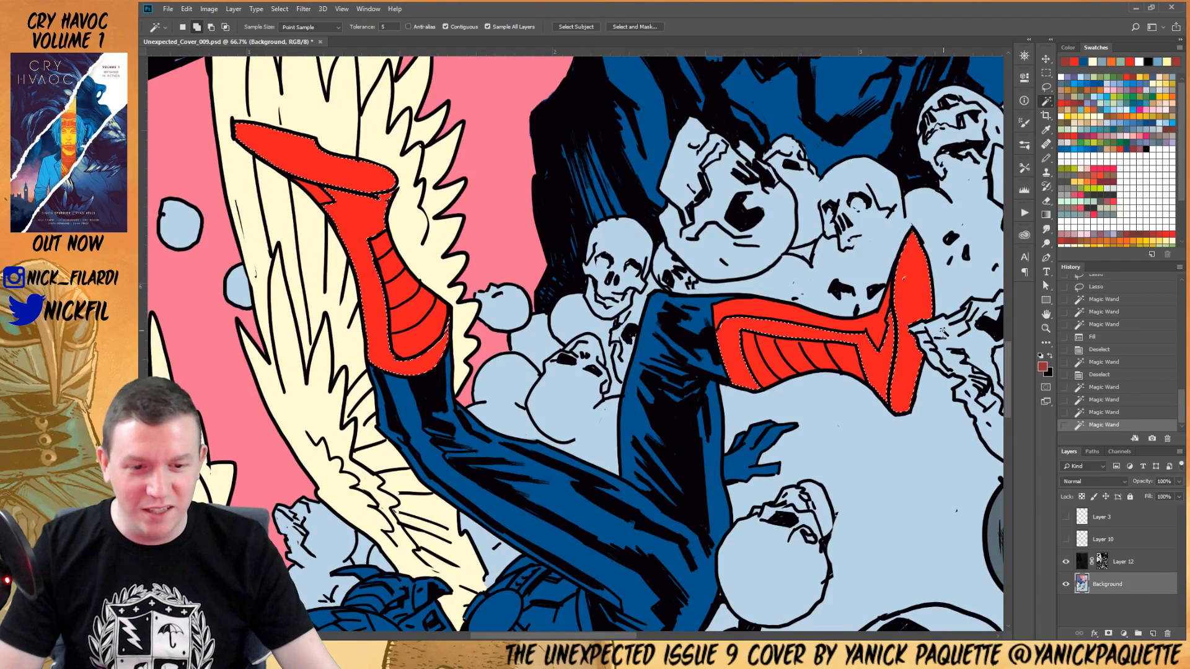
Expand the boot panel selection, fill it with the dark red and deselect
{"action": "key", "text": "F2"}
{"action": "key", "text": "Return"}
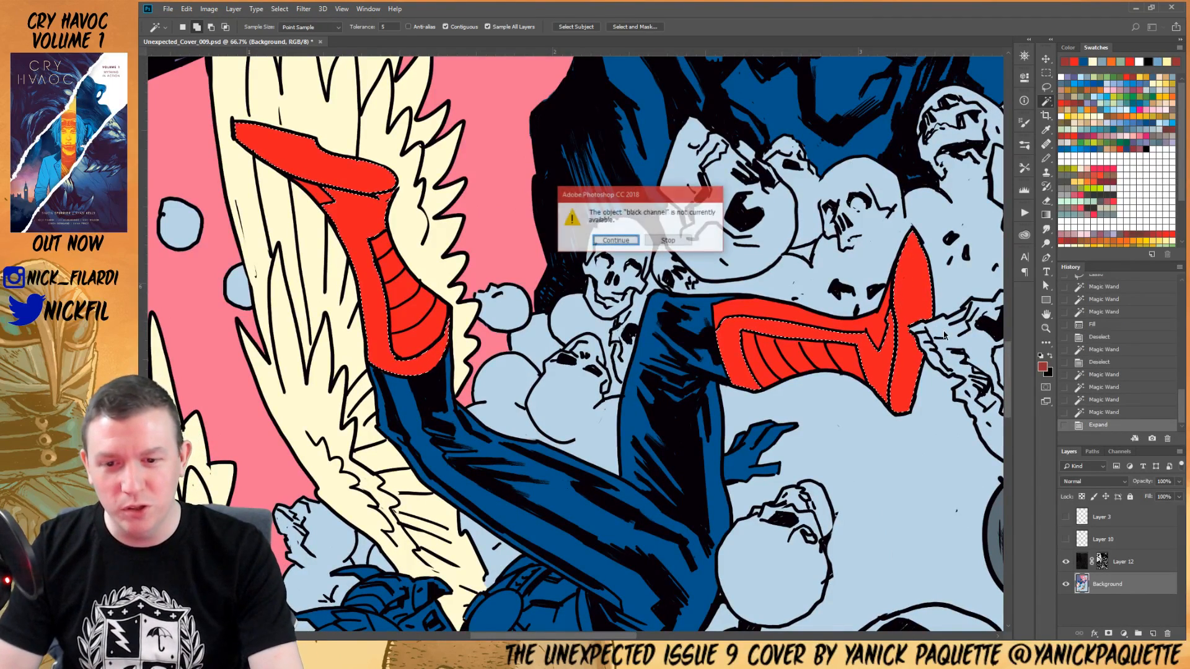
{"action": "key", "text": "alt+BackSpace"}
{"action": "key", "text": "ctrl+d"}
Select the soles of both boots and fill them with a blue swatch faded to a muted purple, then deselect
{"action": "key", "text": "z"}
{"action": "left_click", "coordinate": [670, 332], "text": "alt"}
{"action": "left_click_drag", "start_coordinate": [455, 200], "coordinate": [595, 215]}
{"action": "key", "text": "w"}
{"action": "left_click", "coordinate": [581, 229]}
{"action": "left_click_drag", "start_coordinate": [993, 319], "coordinate": [817, 318]}
{"action": "left_click", "coordinate": [818, 317]}
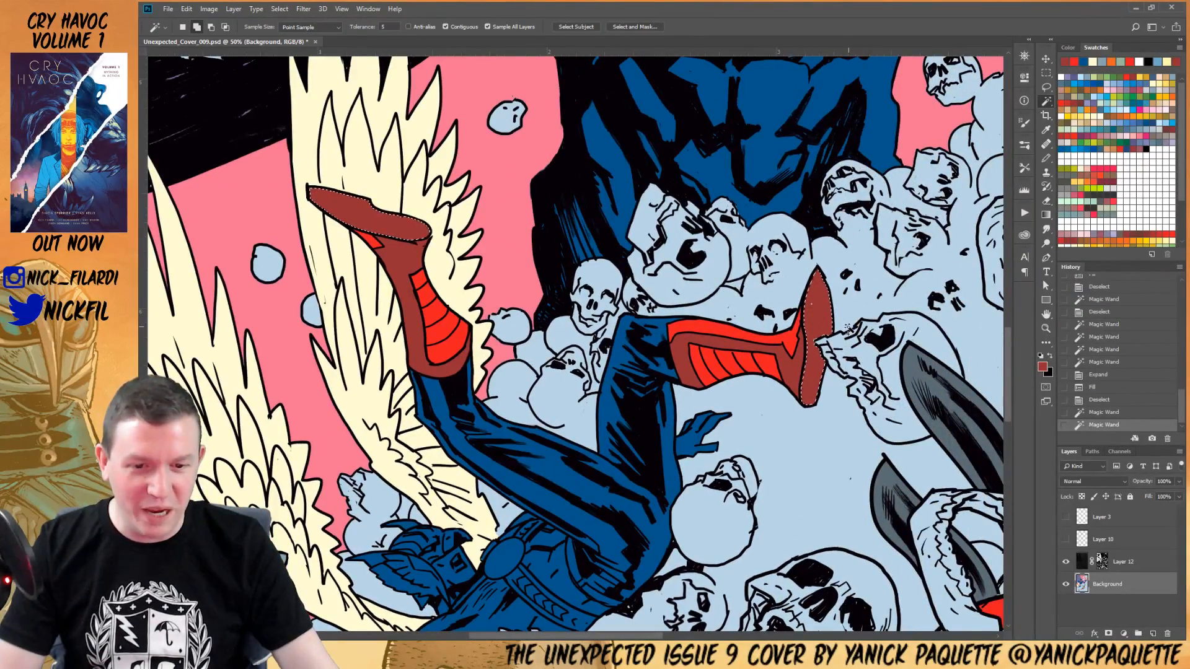
{"action": "left_click", "coordinate": [1144, 118]}
{"action": "key", "text": "ctrl+d"}
Select the side stripe along the winged figure's trouser leg and its hatched end at the hip with the contiguous Magic Wand
{"action": "key", "text": "z"}
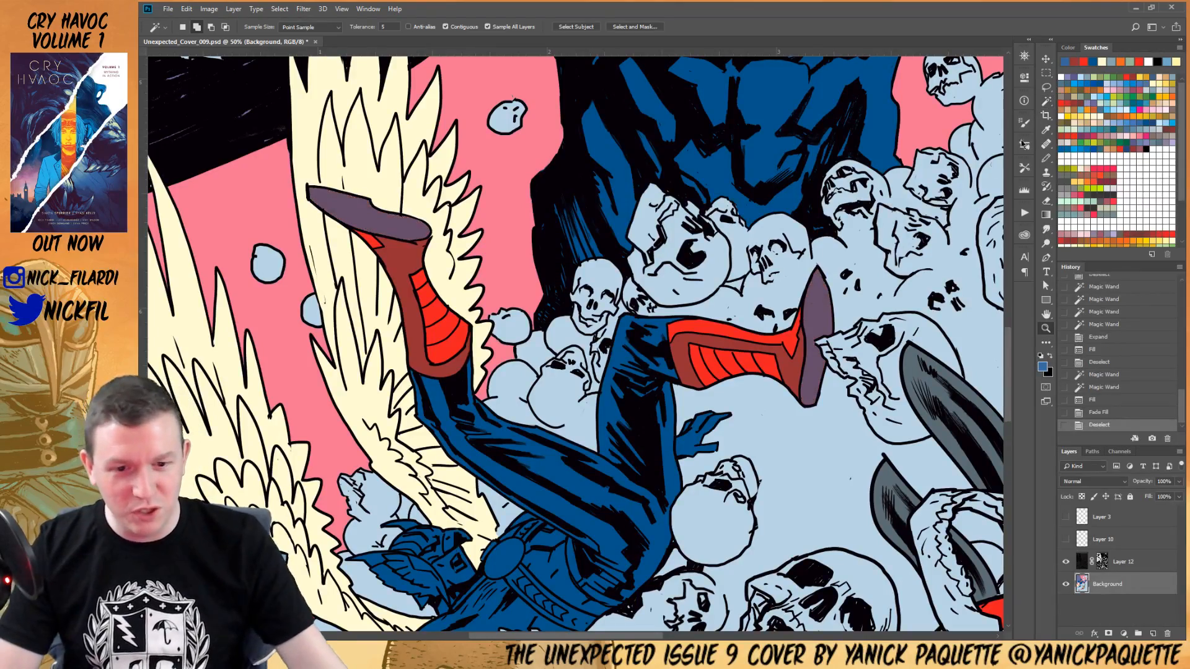
{"action": "left_click", "coordinate": [708, 295], "text": "alt"}
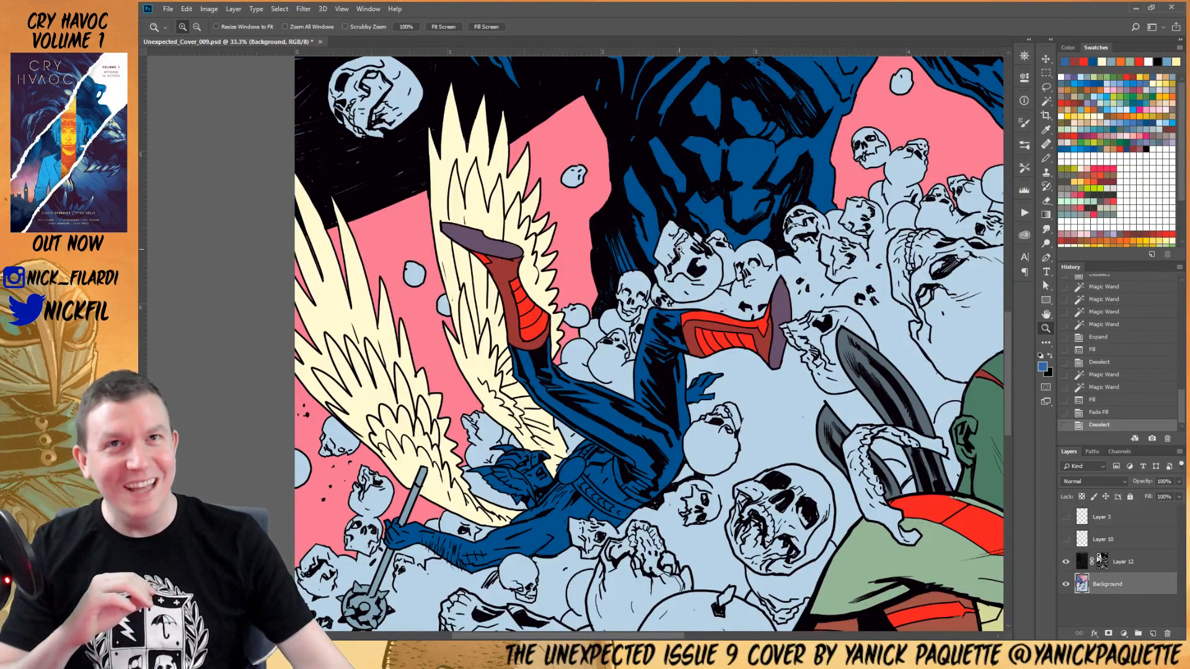
{"action": "left_click_drag", "start_coordinate": [536, 378], "coordinate": [619, 251]}
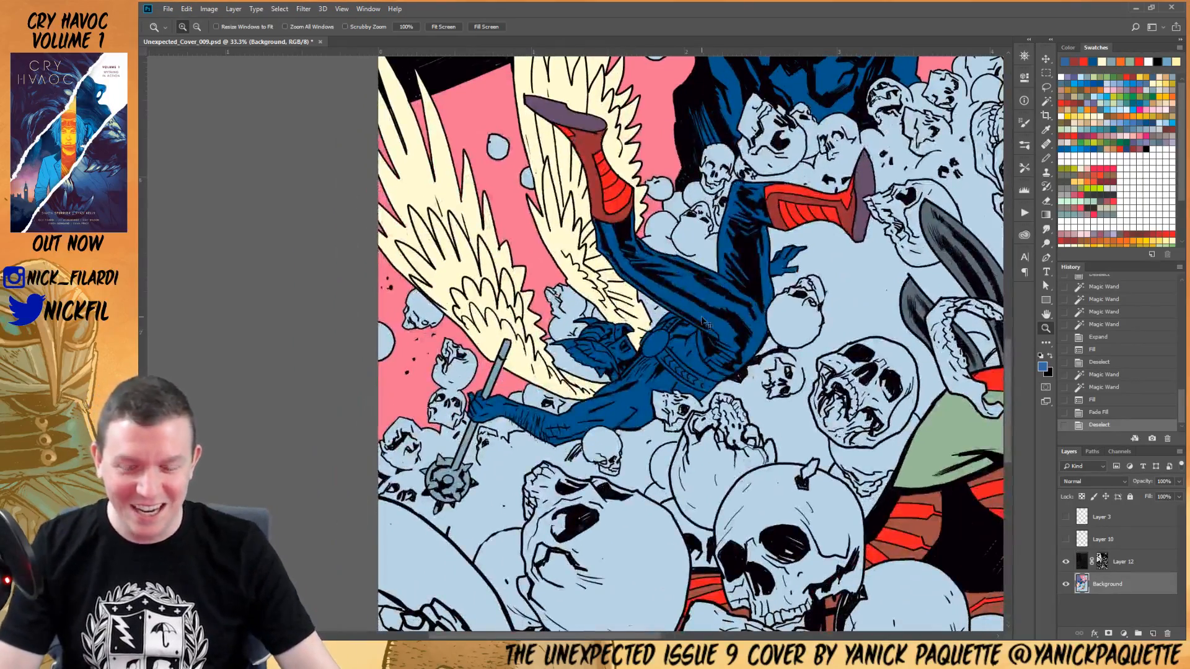
{"action": "key", "text": "w"}
{"action": "left_click", "coordinate": [715, 329]}
{"action": "key", "text": "z"}
{"action": "left_click", "coordinate": [714, 329]}
{"action": "key", "text": "w"}
{"action": "left_click", "coordinate": [747, 372]}
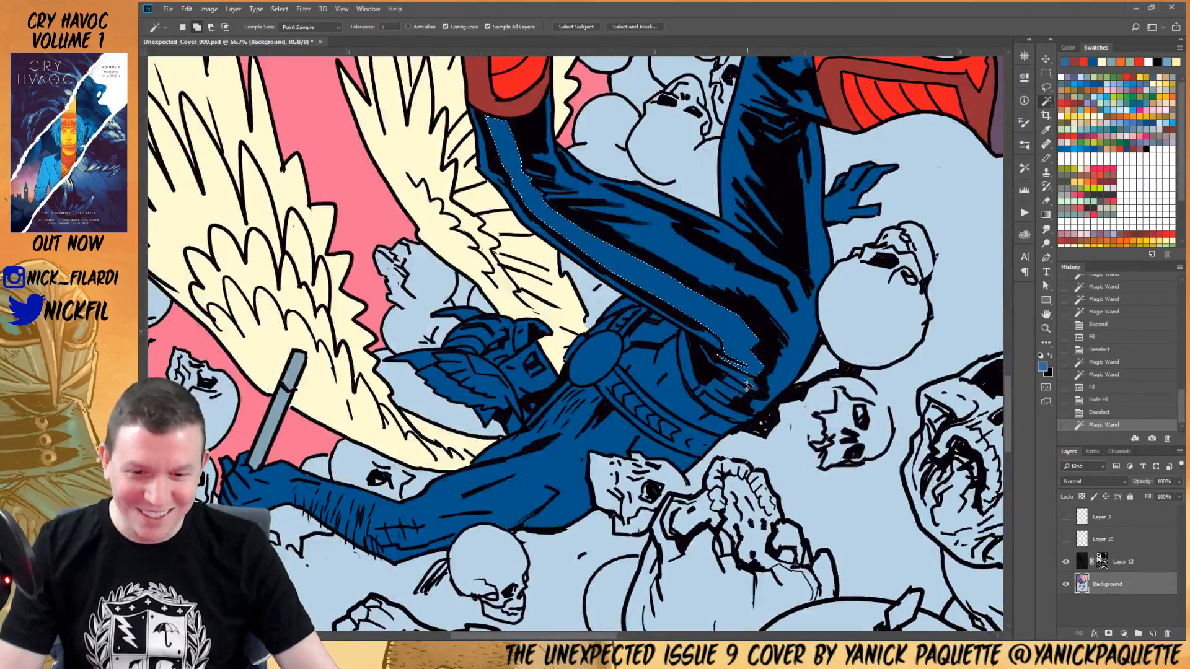
{"action": "left_click", "coordinate": [723, 391]}
{"action": "left_click", "coordinate": [722, 390]}
Fill the selected trouser stripe with white, fade the fill to a light blue and deselect
{"action": "left_click_drag", "start_coordinate": [795, 322], "coordinate": [785, 386]}
{"action": "key", "text": "d"}
{"action": "key", "text": "x"}
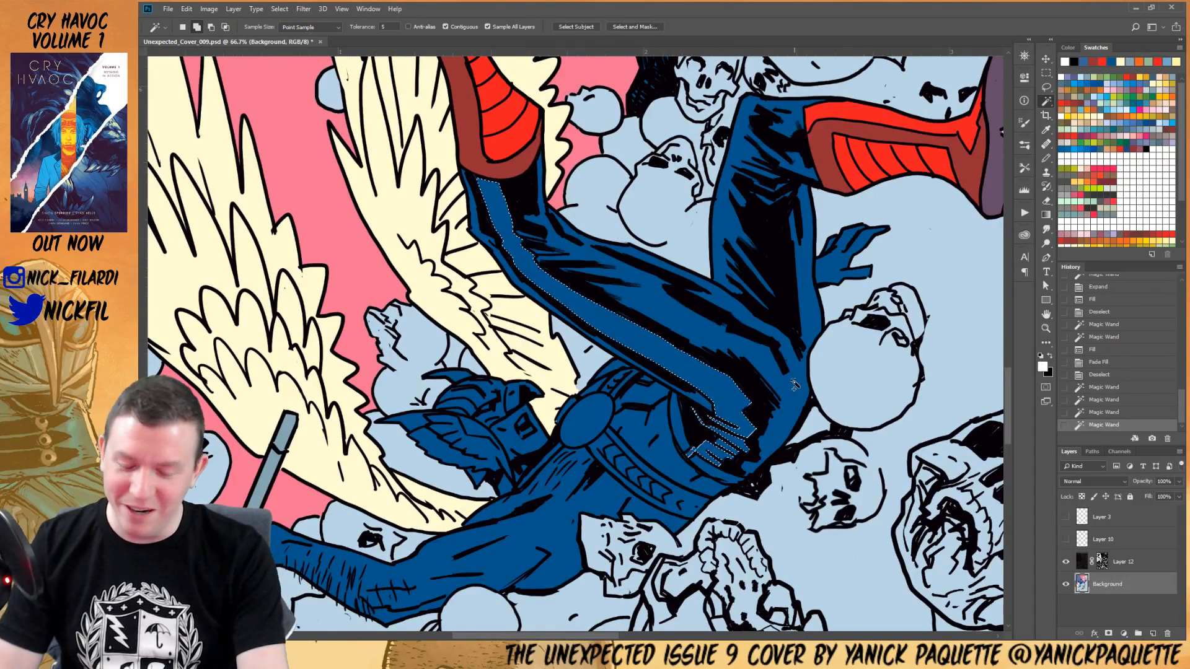
{"action": "key", "text": "alt+BackSpace"}
{"action": "key", "text": "ctrl+d"}
{"action": "left_click", "coordinate": [769, 351]}
{"action": "key", "text": "ctrl+d"}
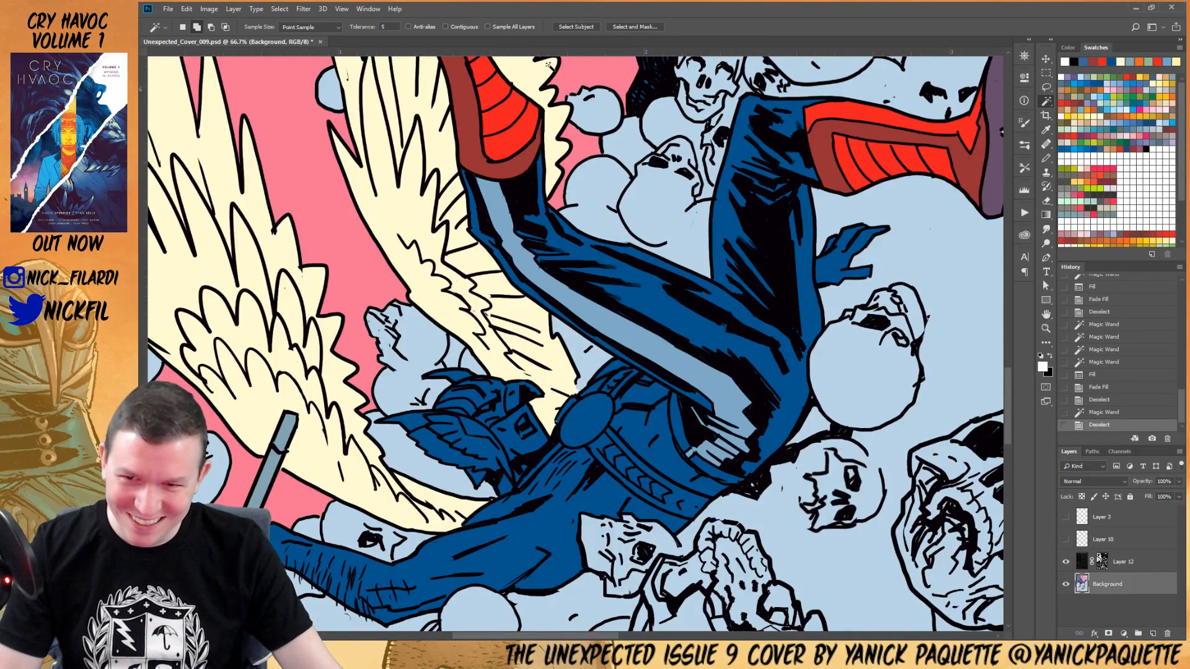
Touch up the hatched end of the stripe at the hip with the Pencil in the sampled light and dark blues
{"action": "key", "text": "b"}
{"action": "left_click", "coordinate": [727, 422], "text": "alt"}
{"action": "left_click", "coordinate": [710, 452]}
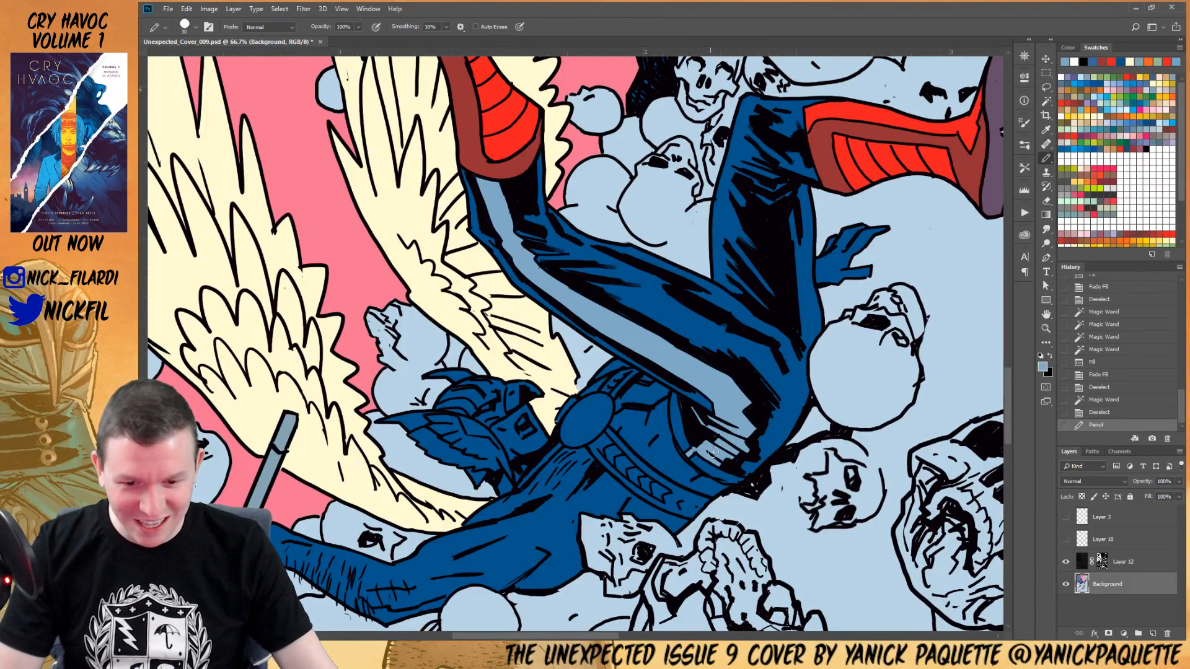
{"action": "left_click", "coordinate": [755, 426], "text": "alt"}
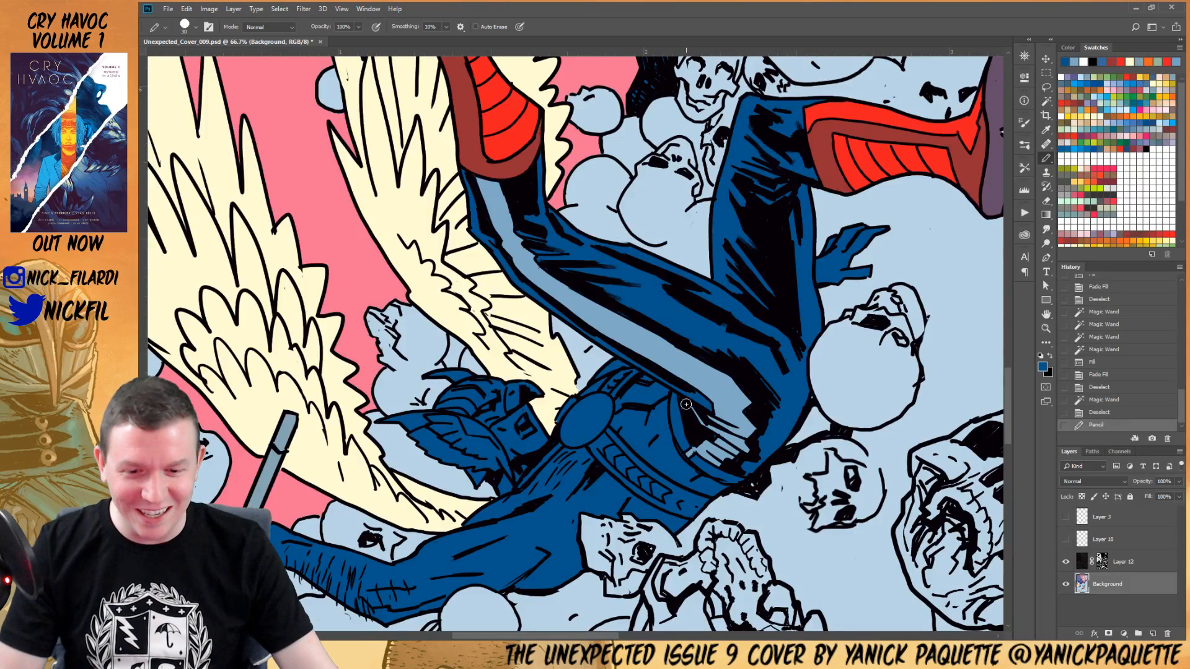
{"action": "left_click", "coordinate": [702, 427]}
{"action": "left_click", "coordinate": [725, 431]}
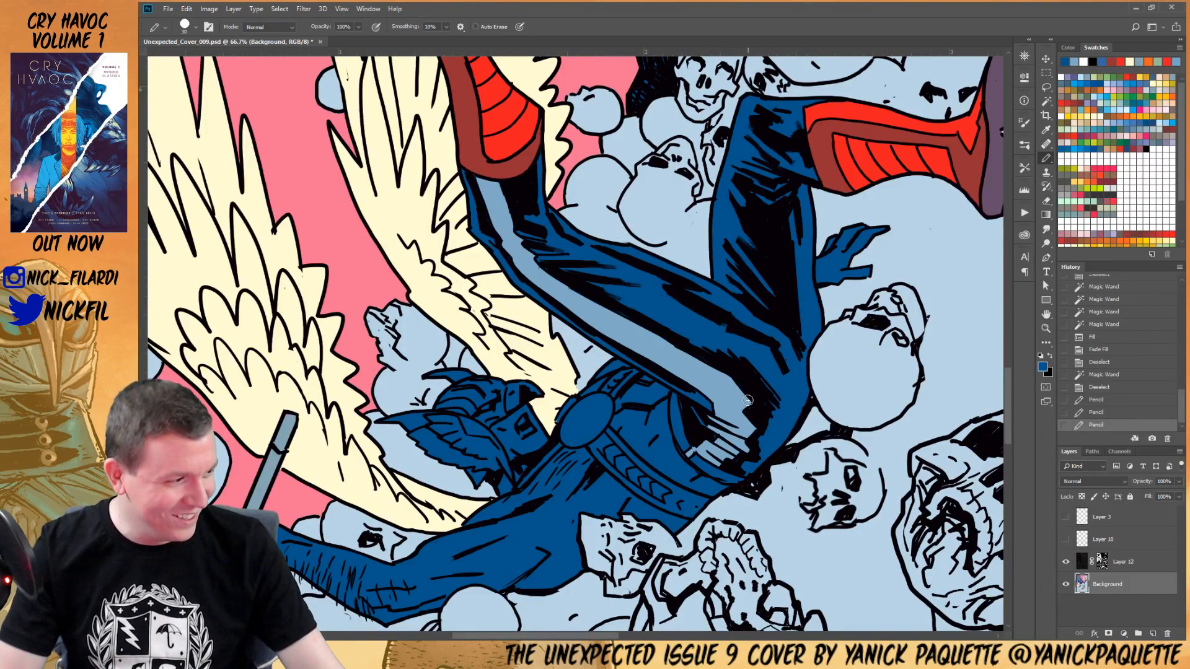
{"action": "mouse_move", "coordinate": [628, 421]}
{"action": "left_mouse_down"}
{"action": "mouse_move", "coordinate": [637, 345]}
{"action": "mouse_move", "coordinate": [682, 365]}
{"action": "mouse_move", "coordinate": [725, 363]}
{"action": "left_mouse_up"}
{"action": "key", "text": "w"}
{"action": "left_click", "coordinate": [684, 367]}
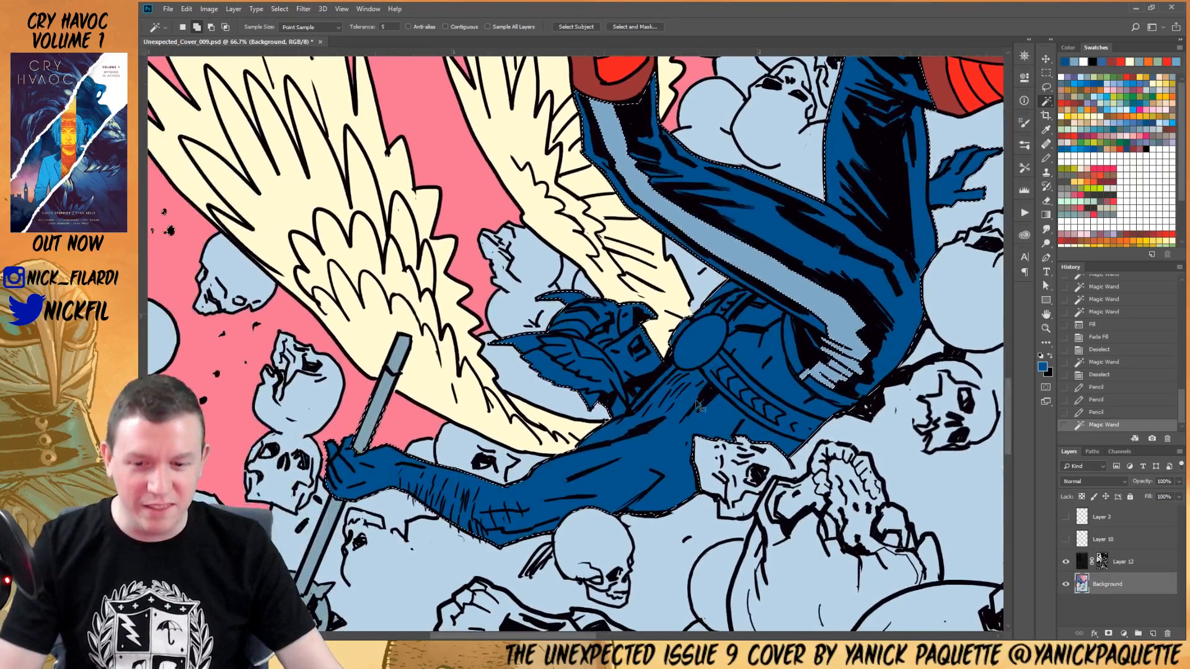
{"action": "key", "text": "ctrl+d"}
Select the winged figure's helmet, chest harness, round emblem and belt by tracing them with the Lasso
{"action": "key", "text": "l"}
{"action": "mouse_move", "coordinate": [512, 271]}
{"action": "left_mouse_down"}
{"action": "mouse_move", "coordinate": [595, 271]}
{"action": "mouse_move", "coordinate": [678, 314]}
{"action": "mouse_move", "coordinate": [647, 328]}
{"action": "left_mouse_up"}
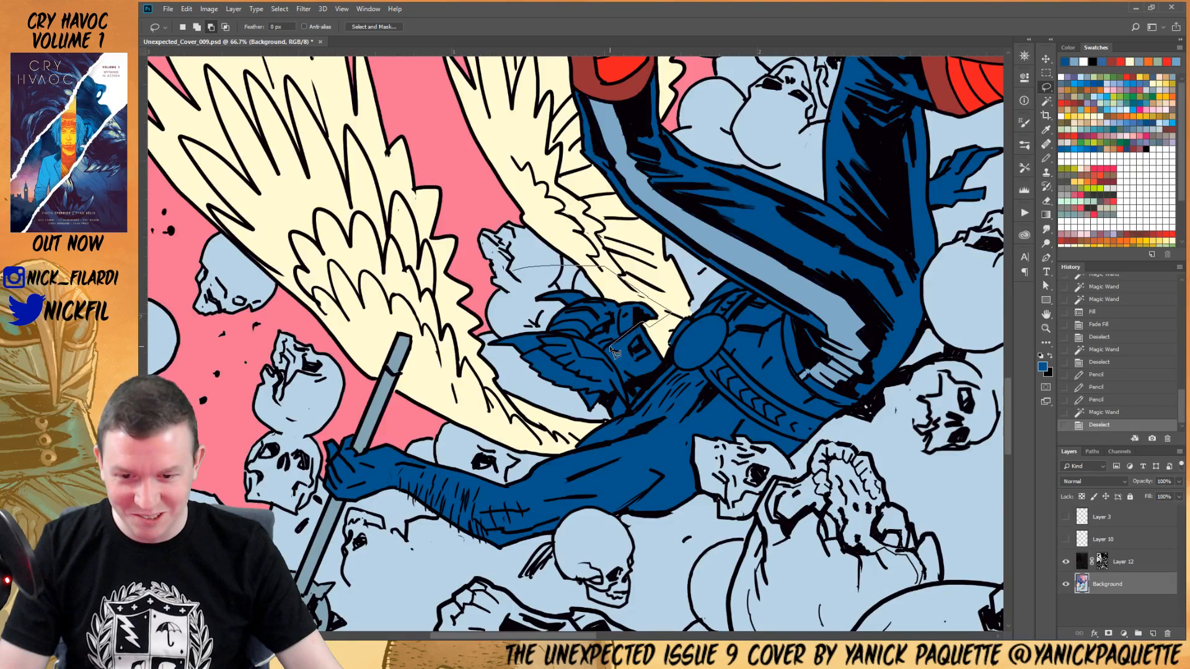
{"action": "mouse_move", "coordinate": [623, 378]}
{"action": "left_mouse_down"}
{"action": "mouse_move", "coordinate": [640, 421]}
{"action": "mouse_move", "coordinate": [487, 371]}
{"action": "mouse_move", "coordinate": [496, 291]}
{"action": "mouse_move", "coordinate": [613, 273]}
{"action": "mouse_move", "coordinate": [686, 302]}
{"action": "left_mouse_up"}
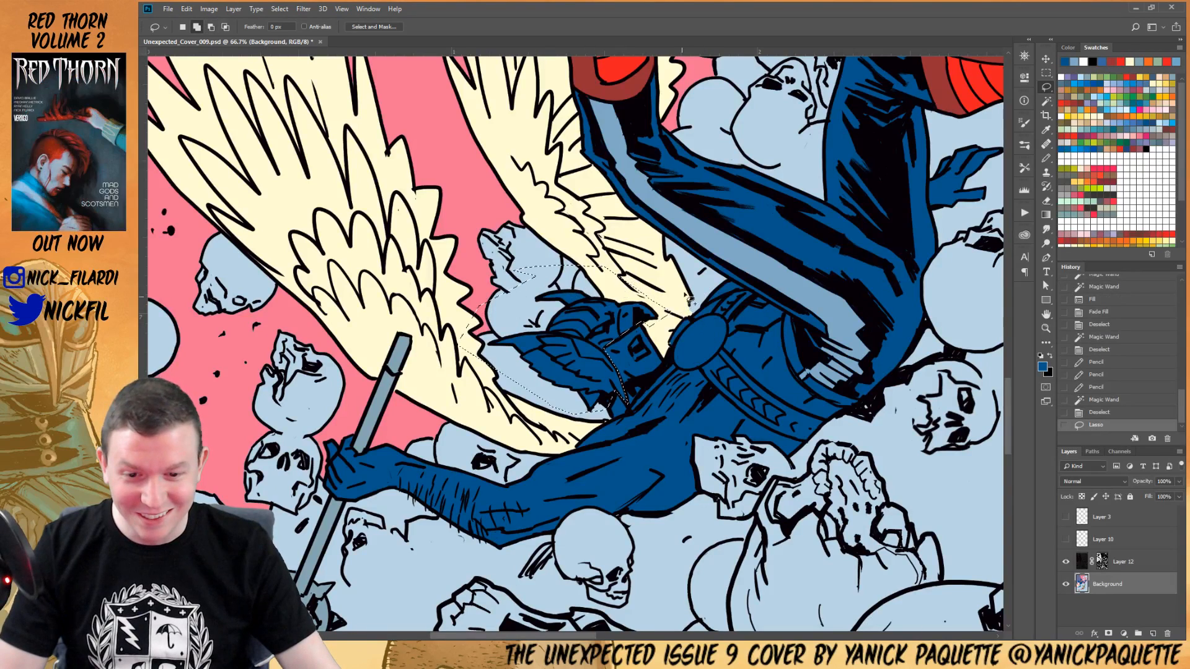
{"action": "mouse_move", "coordinate": [673, 358]}
{"action": "left_mouse_down"}
{"action": "mouse_move", "coordinate": [628, 414]}
{"action": "mouse_move", "coordinate": [673, 371]}
{"action": "mouse_move", "coordinate": [694, 369]}
{"action": "mouse_move", "coordinate": [746, 416]}
{"action": "mouse_move", "coordinate": [821, 455]}
{"action": "mouse_move", "coordinate": [846, 436]}
{"action": "mouse_move", "coordinate": [838, 420]}
{"action": "mouse_move", "coordinate": [782, 407]}
{"action": "mouse_move", "coordinate": [720, 348]}
{"action": "mouse_move", "coordinate": [755, 280]}
{"action": "mouse_move", "coordinate": [756, 295]}
{"action": "mouse_move", "coordinate": [743, 289]}
{"action": "mouse_move", "coordinate": [687, 314]}
{"action": "left_mouse_up"}
Subtract the wing, skull and background areas from the helmet and harness selection with the Magic Wand
{"action": "key", "text": "w"}
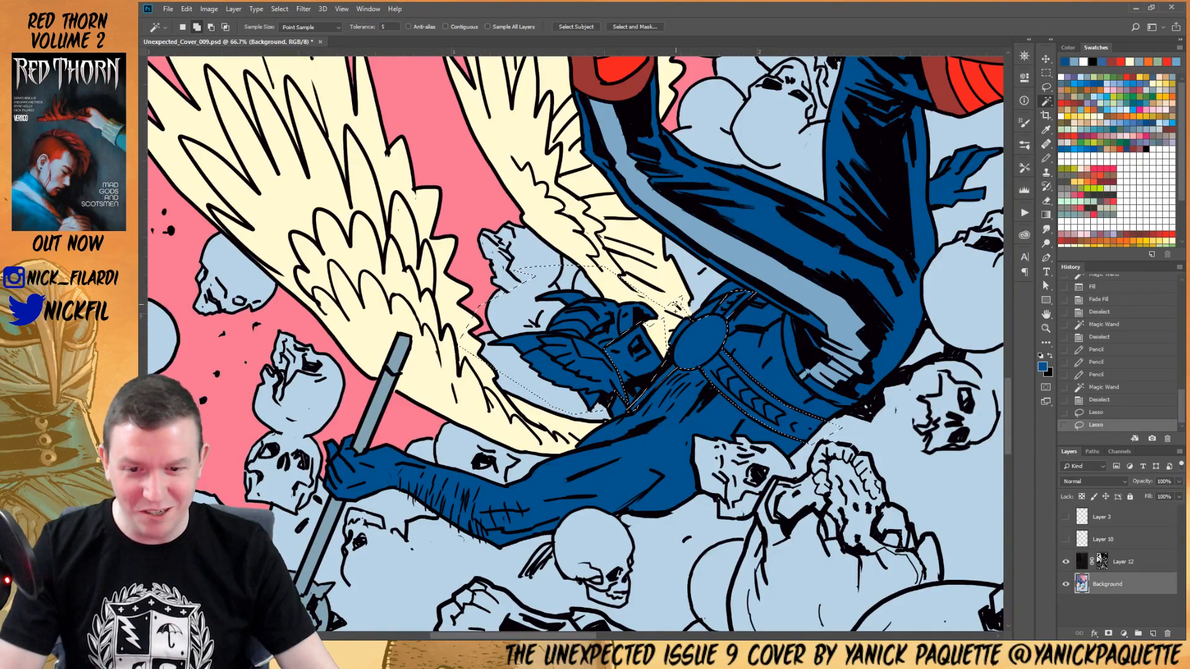
{"action": "left_click", "coordinate": [658, 329], "text": "alt"}
{"action": "left_click", "coordinate": [502, 311], "text": "alt"}
{"action": "left_click", "coordinate": [483, 318], "text": "alt"}
{"action": "left_click_drag", "start_coordinate": [490, 316], "coordinate": [499, 284]}
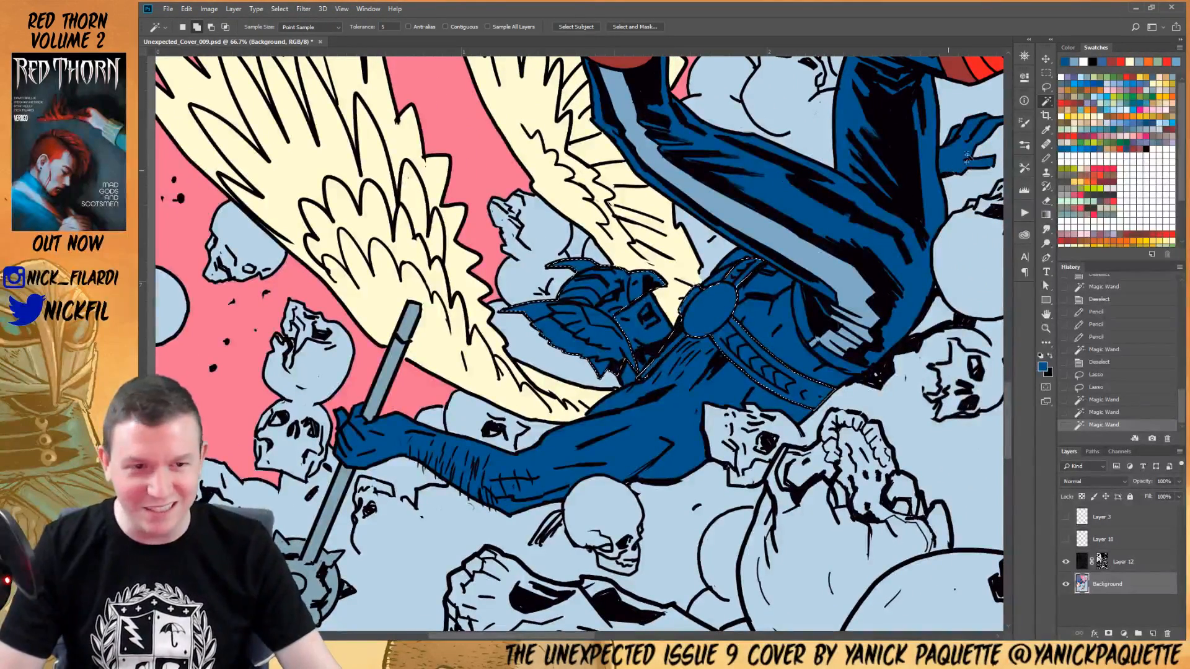
Fill the selected helmet and harness with a red swatch, fade the fill to a muted maroon and deselect
{"action": "left_click", "coordinate": [1130, 72]}
{"action": "key", "text": "alt+BackSpace"}
{"action": "key", "text": "ctrl+shift+f"}
{"action": "key", "text": "Return"}
{"action": "key", "text": "ctrl+d"}
Select the remaining dark blue areas with the Magic Wand, restoring the selection after deselecting it
{"action": "left_click_drag", "start_coordinate": [720, 284], "coordinate": [725, 371]}
{"action": "key", "text": "z"}
{"action": "left_click_drag", "start_coordinate": [658, 512], "coordinate": [712, 380]}
{"action": "key", "text": "w"}
{"action": "left_click", "coordinate": [900, 266]}
{"action": "key", "text": "ctrl+d"}
{"action": "left_click_drag", "start_coordinate": [846, 256], "coordinate": [731, 370]}
{"action": "key", "text": "ctrl+z"}
Subtract the caped monster's lower torso from the blue selection with the Lasso
{"action": "key", "text": "z"}
{"action": "left_click", "coordinate": [677, 254], "text": "alt"}
{"action": "left_click", "coordinate": [677, 254], "text": "alt"}
{"action": "key", "text": "l"}
{"action": "mouse_move", "coordinate": [837, 129]}
{"action": "left_mouse_down"}
{"action": "mouse_move", "coordinate": [576, 176]}
{"action": "mouse_move", "coordinate": [613, 285]}
{"action": "left_mouse_up"}
{"action": "left_click_drag", "start_coordinate": [786, 214], "coordinate": [811, 235]}
Subtract the rest of the caped monster's body, head and arms from the selection with the Lasso
{"action": "key", "text": "z"}
{"action": "left_click", "coordinate": [811, 235], "text": "alt"}
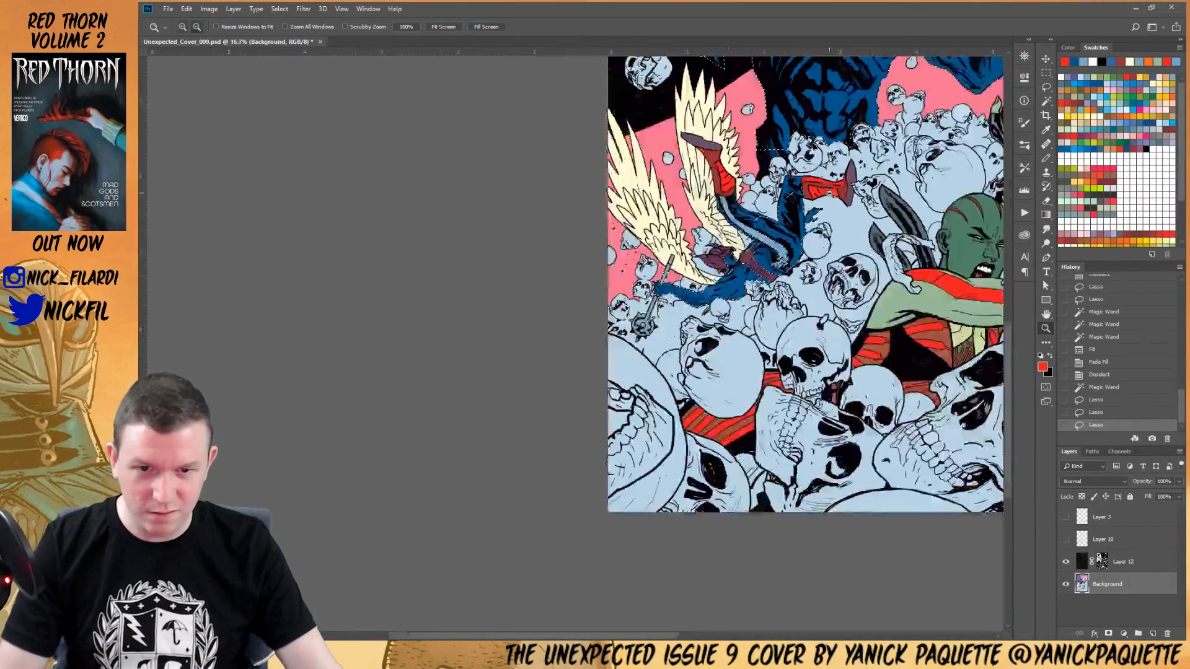
{"action": "left_click_drag", "start_coordinate": [862, 189], "coordinate": [719, 390]}
{"action": "key", "text": "l"}
{"action": "mouse_move", "coordinate": [537, 114]}
{"action": "left_mouse_down"}
{"action": "mouse_move", "coordinate": [897, 175]}
{"action": "mouse_move", "coordinate": [627, 338]}
{"action": "mouse_move", "coordinate": [446, 253]}
{"action": "left_mouse_up"}
{"action": "mouse_move", "coordinate": [793, 110]}
{"action": "left_mouse_down"}
{"action": "mouse_move", "coordinate": [920, 107]}
{"action": "mouse_move", "coordinate": [899, 291]}
{"action": "left_mouse_up"}
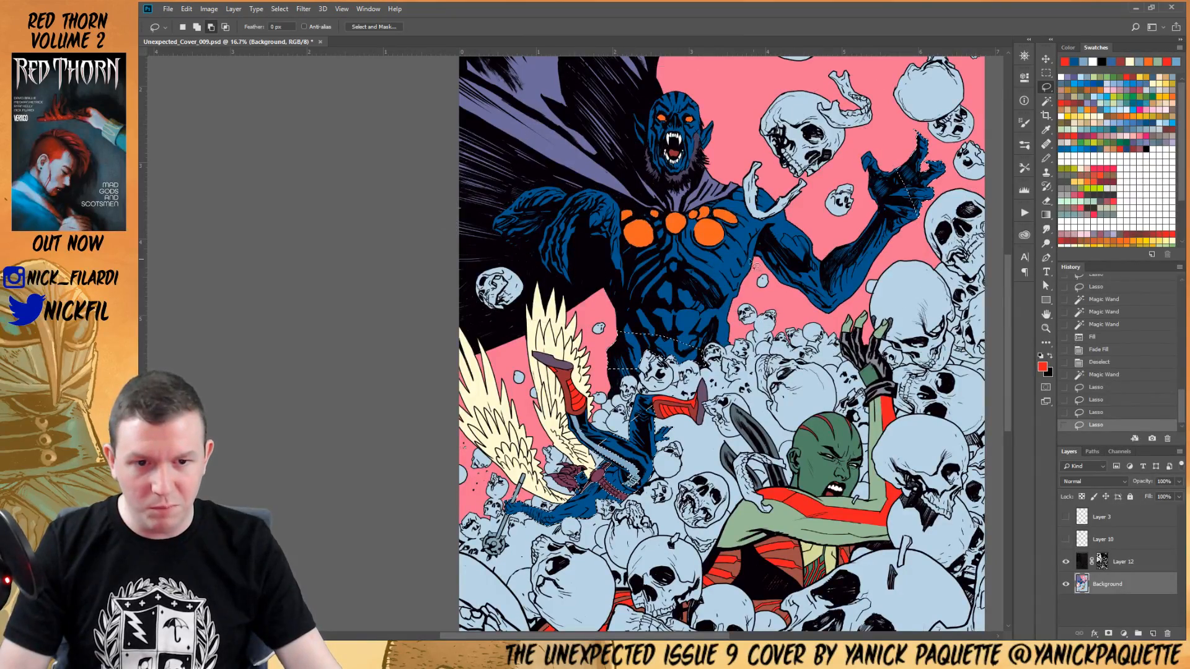
{"action": "mouse_move", "coordinate": [772, 379]}
{"action": "left_mouse_down"}
{"action": "mouse_move", "coordinate": [721, 215]}
{"action": "mouse_move", "coordinate": [761, 353]}
{"action": "left_mouse_up"}
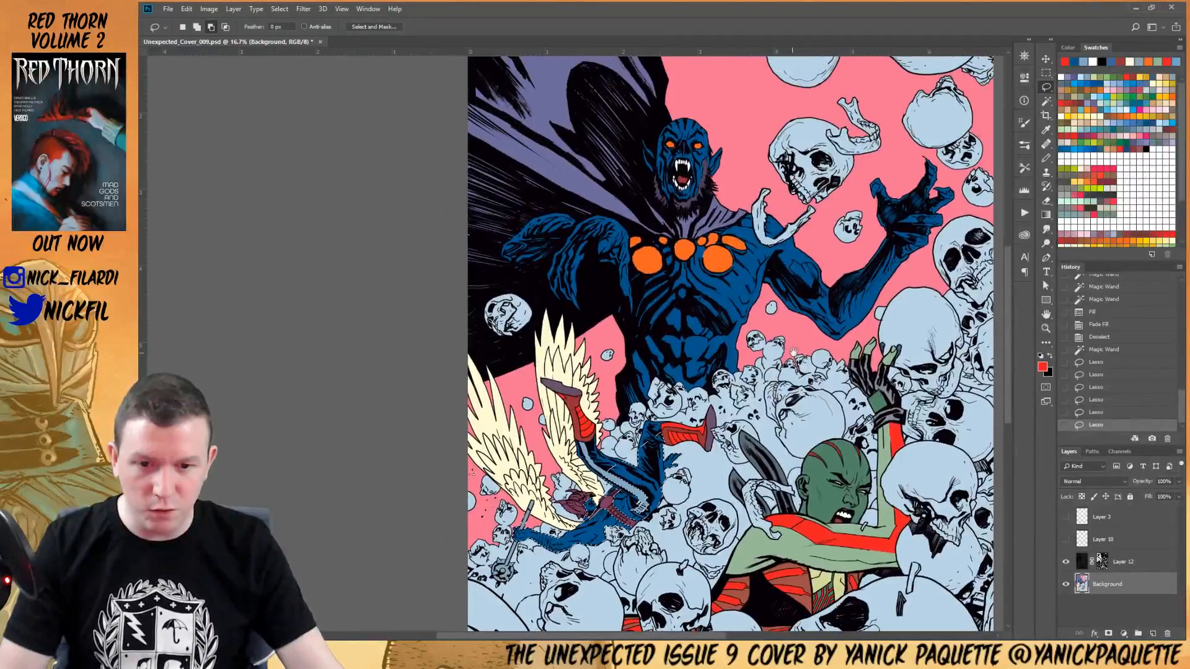
{"action": "left_click_drag", "start_coordinate": [711, 287], "coordinate": [732, 171]}
Subtract the winged figure's trouser legs from the selection with the Lasso, keeping the torso, arm and face selected
{"action": "key", "text": "z"}
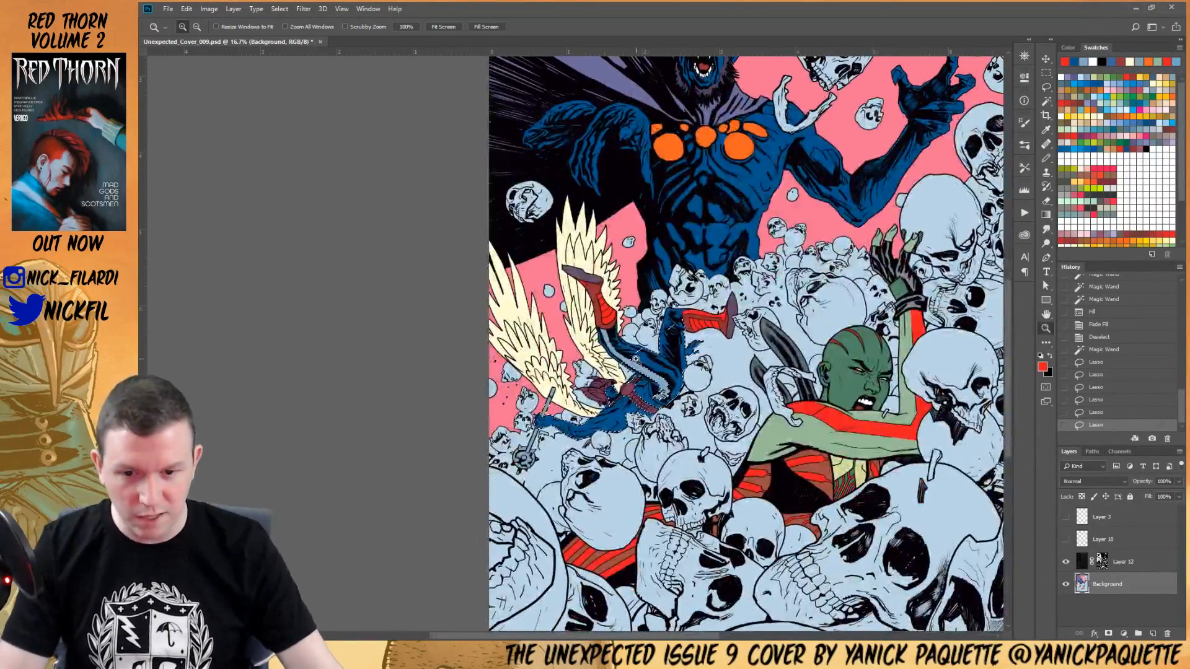
{"action": "left_click", "coordinate": [635, 354]}
{"action": "left_click", "coordinate": [635, 354]}
{"action": "left_click", "coordinate": [635, 354]}
{"action": "left_click", "coordinate": [635, 354]}
{"action": "left_click_drag", "start_coordinate": [691, 343], "coordinate": [686, 259]}
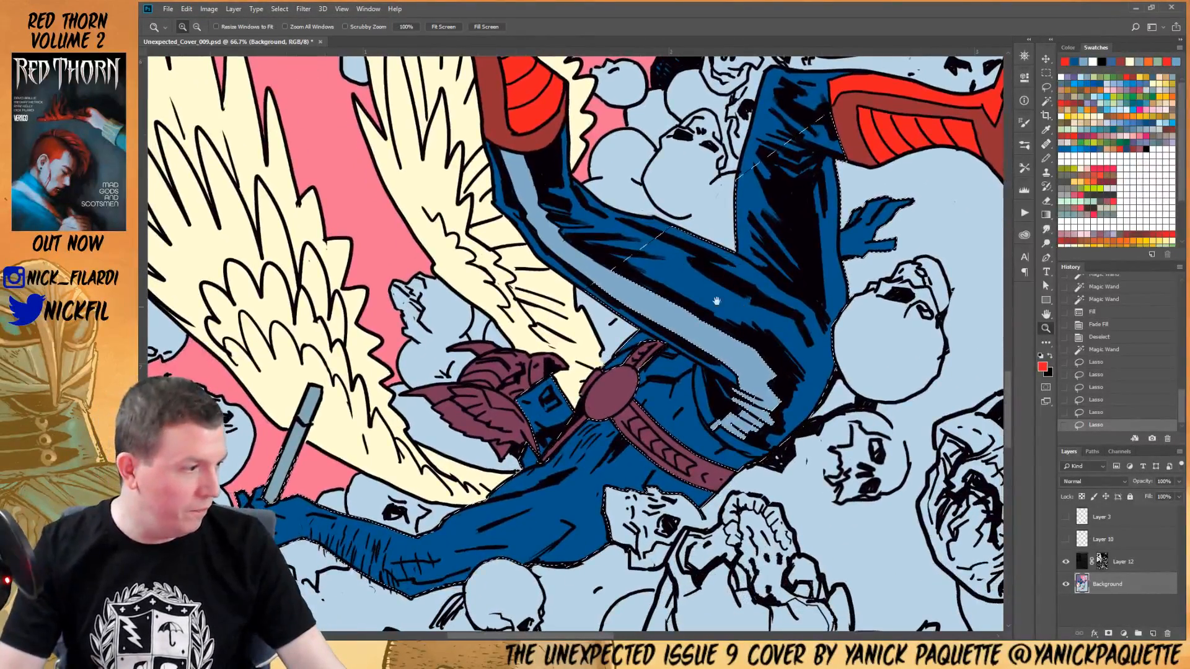
{"action": "key", "text": "l"}
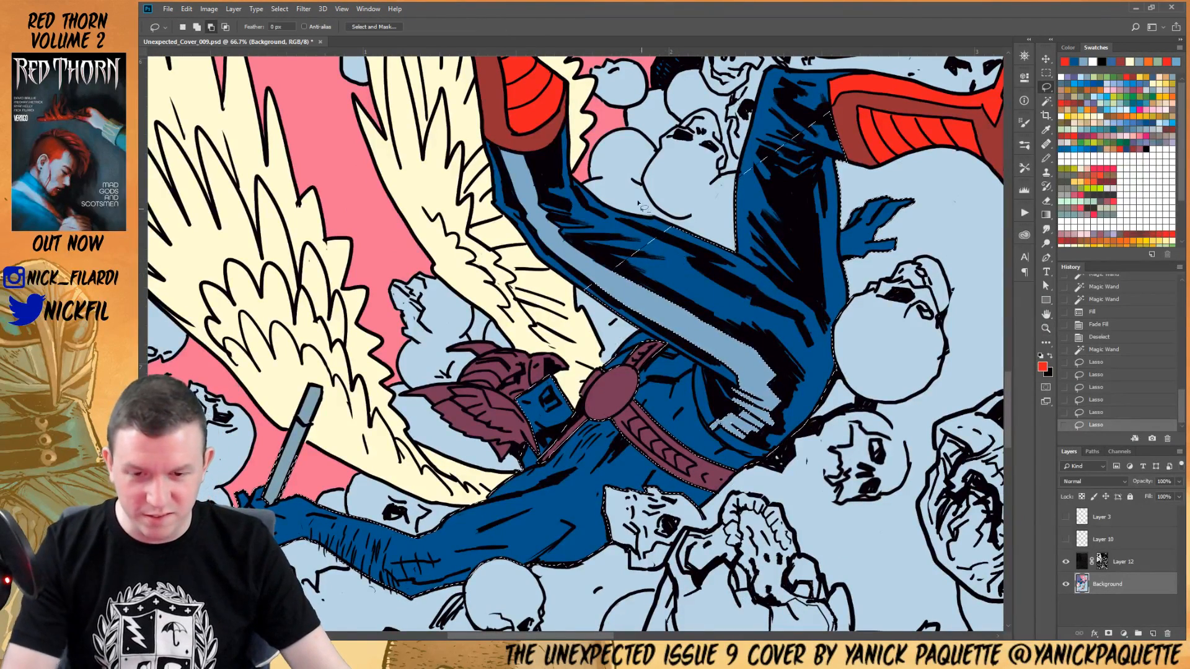
{"action": "mouse_move", "coordinate": [617, 163]}
{"action": "left_mouse_down"}
{"action": "mouse_move", "coordinate": [881, 97]}
{"action": "mouse_move", "coordinate": [846, 240]}
{"action": "left_mouse_up"}
{"action": "mouse_move", "coordinate": [867, 297]}
{"action": "left_mouse_down"}
{"action": "mouse_move", "coordinate": [888, 363]}
{"action": "mouse_move", "coordinate": [823, 445]}
{"action": "left_mouse_up"}
{"action": "mouse_move", "coordinate": [760, 469]}
{"action": "left_mouse_down"}
{"action": "mouse_move", "coordinate": [707, 437]}
{"action": "mouse_move", "coordinate": [695, 364]}
{"action": "mouse_move", "coordinate": [603, 303]}
{"action": "mouse_move", "coordinate": [641, 335]}
{"action": "mouse_move", "coordinate": [572, 324]}
{"action": "mouse_move", "coordinate": [594, 219]}
{"action": "mouse_move", "coordinate": [678, 192]}
{"action": "left_mouse_up"}
Fill the selected skin with a pale peach swatch, fade the fill to a grey tone and deselect
{"action": "left_click_drag", "start_coordinate": [719, 303], "coordinate": [926, 195]}
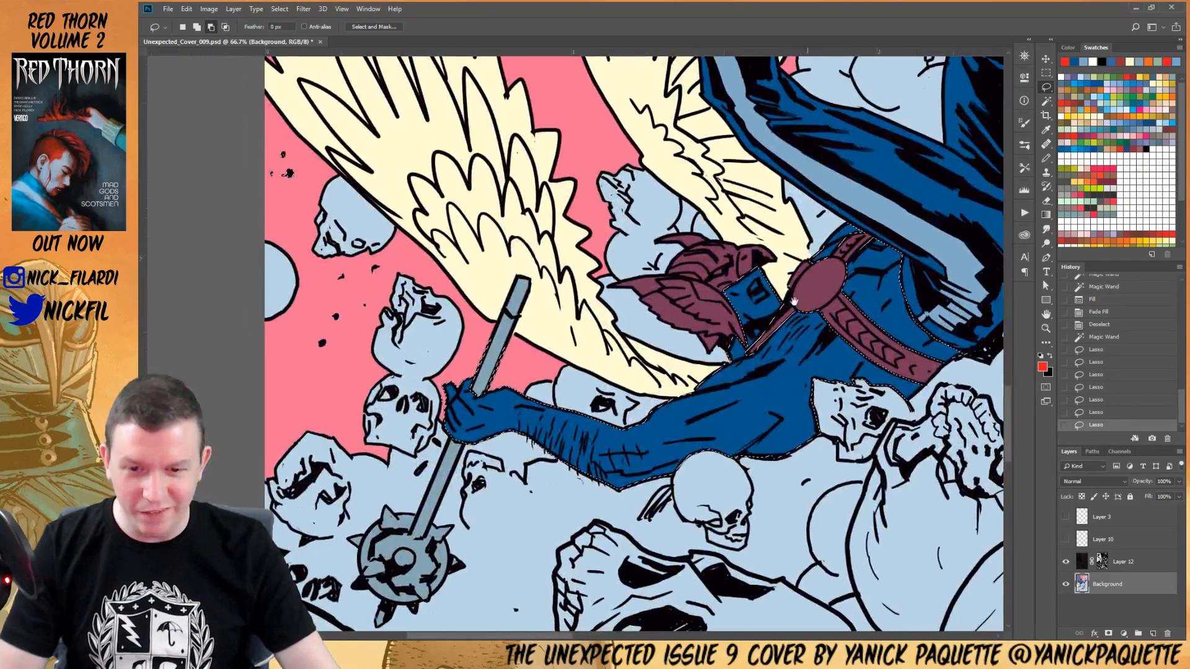
{"action": "left_click", "coordinate": [1095, 118]}
{"action": "key", "text": "alt+BackSpace"}
{"action": "key", "text": "alt+BackSpace"}
{"action": "key", "text": "ctrl+d"}
Paint the eye in the winged figure's helmet white using a smaller Pencil
{"action": "left_click_drag", "start_coordinate": [762, 327], "coordinate": [672, 419]}
{"action": "key", "text": "z"}
{"action": "left_click", "coordinate": [647, 336]}
{"action": "left_click", "coordinate": [648, 336]}
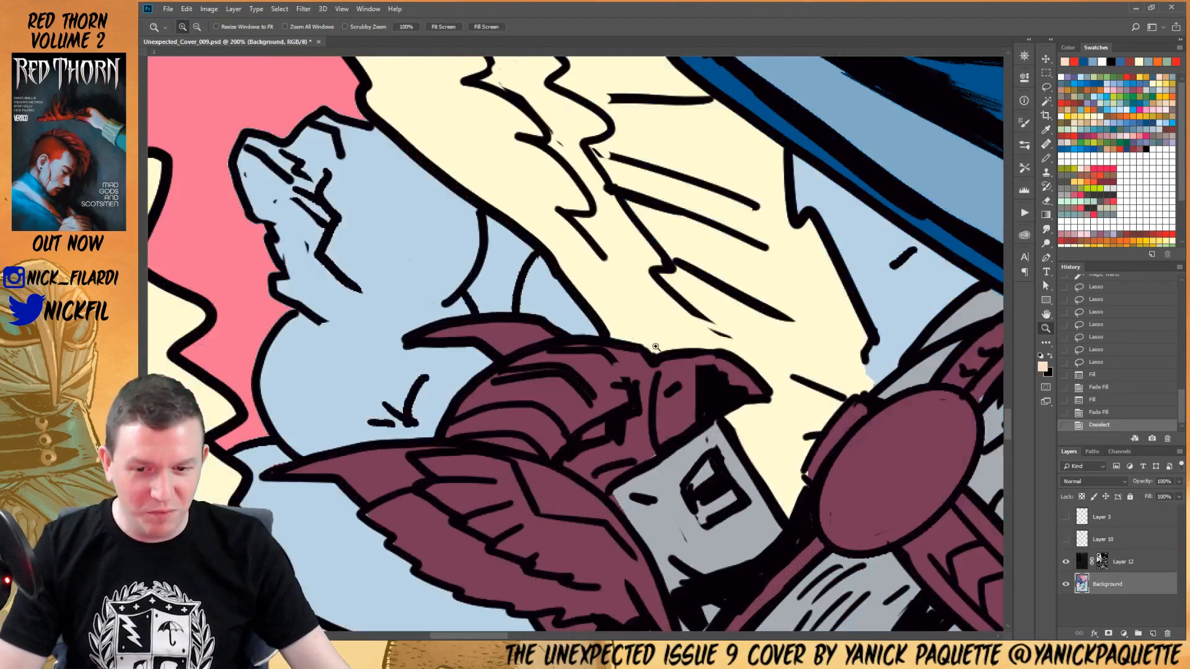
{"action": "key", "text": "d"}
{"action": "key", "text": "x"}
{"action": "key", "text": "b"}
{"action": "key", "text": "bracketleft"}
{"action": "key", "text": "bracketleft"}
{"action": "key", "text": "bracketleft"}
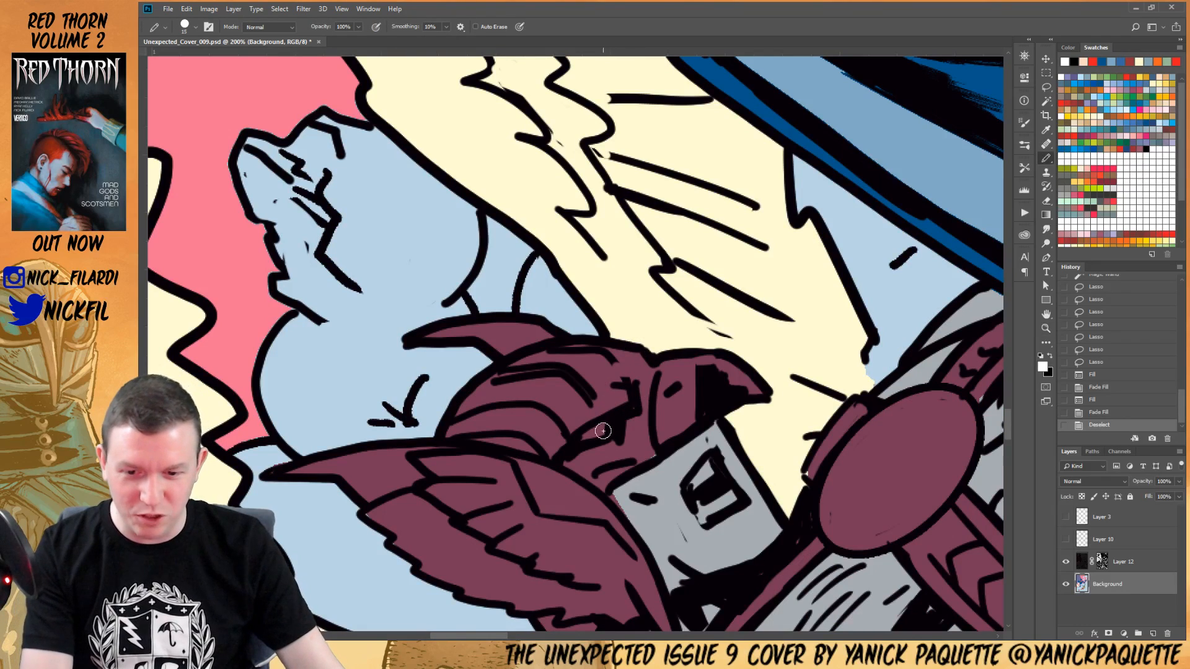
{"action": "left_click_drag", "start_coordinate": [603, 426], "coordinate": [585, 436]}
Paint the winged figure's teeth white and touch up the face with the Pencil, sampling nearby colours
{"action": "left_click", "coordinate": [645, 444], "text": "alt"}
{"action": "mouse_move", "coordinate": [654, 453]}
{"action": "left_mouse_down"}
{"action": "mouse_move", "coordinate": [643, 457]}
{"action": "mouse_move", "coordinate": [697, 417]}
{"action": "mouse_move", "coordinate": [674, 466]}
{"action": "mouse_move", "coordinate": [655, 433]}
{"action": "left_mouse_up"}
{"action": "left_click", "coordinate": [695, 417], "text": "alt"}
{"action": "left_click", "coordinate": [562, 331], "text": "alt"}
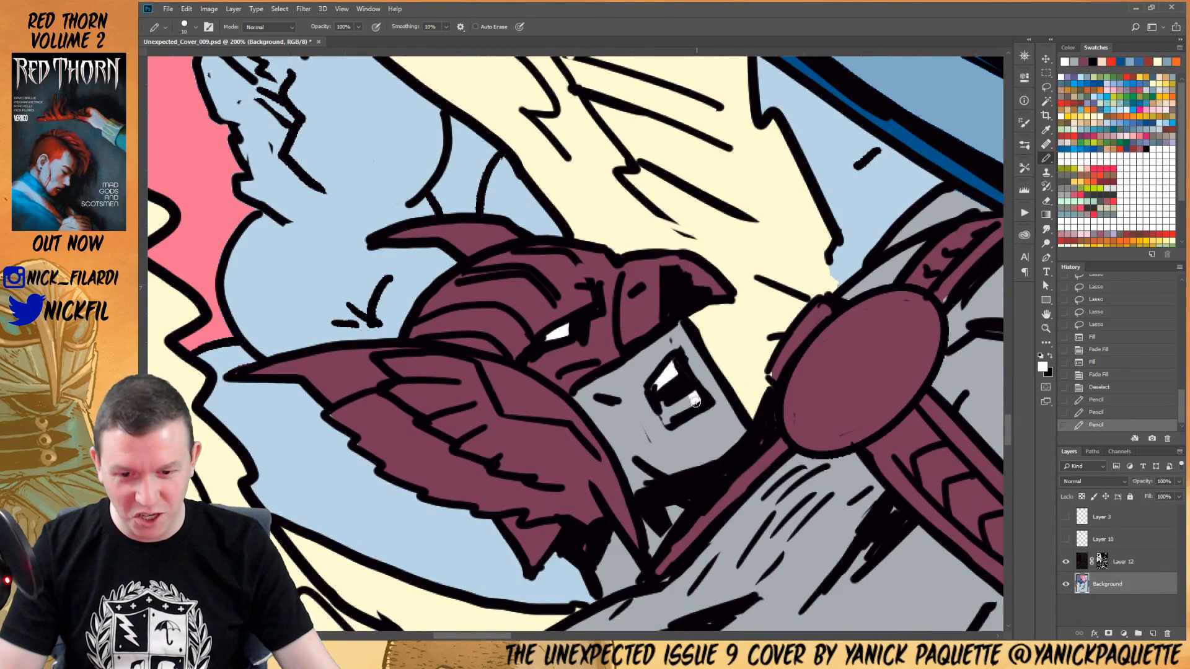
Touch up the white of the winged figure's lower teeth with a short Pencil stroke
{"action": "left_click_drag", "start_coordinate": [669, 411], "coordinate": [672, 414]}
{"action": "key", "text": "z"}
{"action": "left_click", "coordinate": [661, 388], "text": "alt"}
{"action": "left_click_drag", "start_coordinate": [680, 338], "coordinate": [664, 366]}
{"action": "left_click", "coordinate": [660, 360], "text": "alt"}
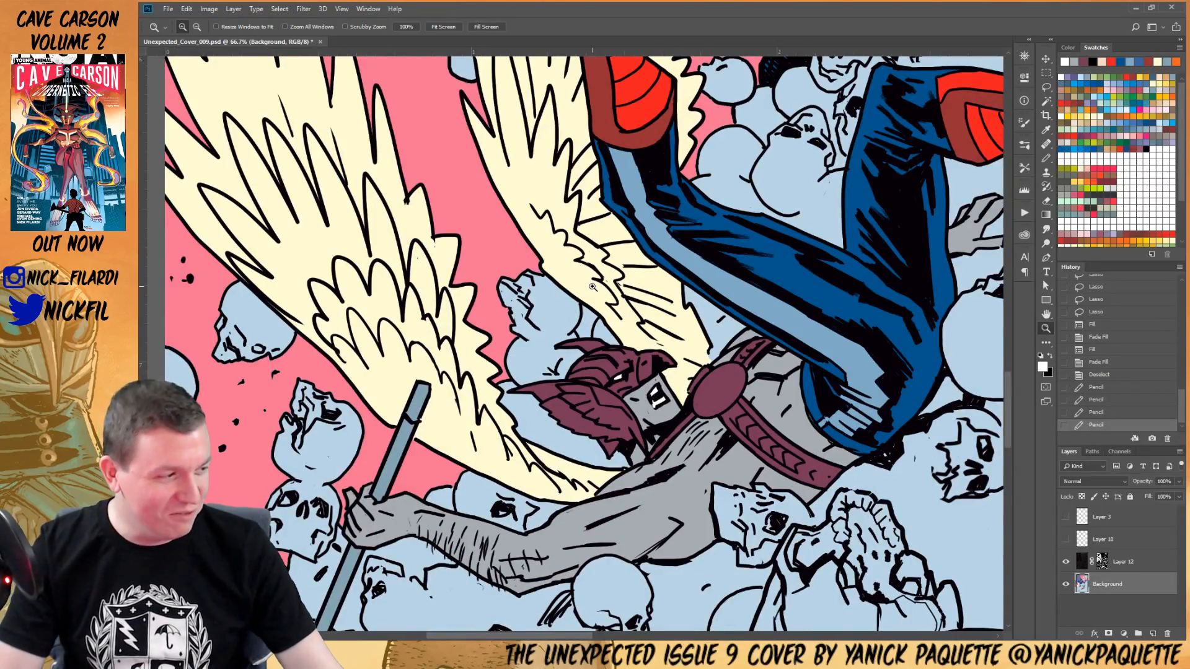
{"action": "left_click", "coordinate": [680, 372], "text": "alt"}
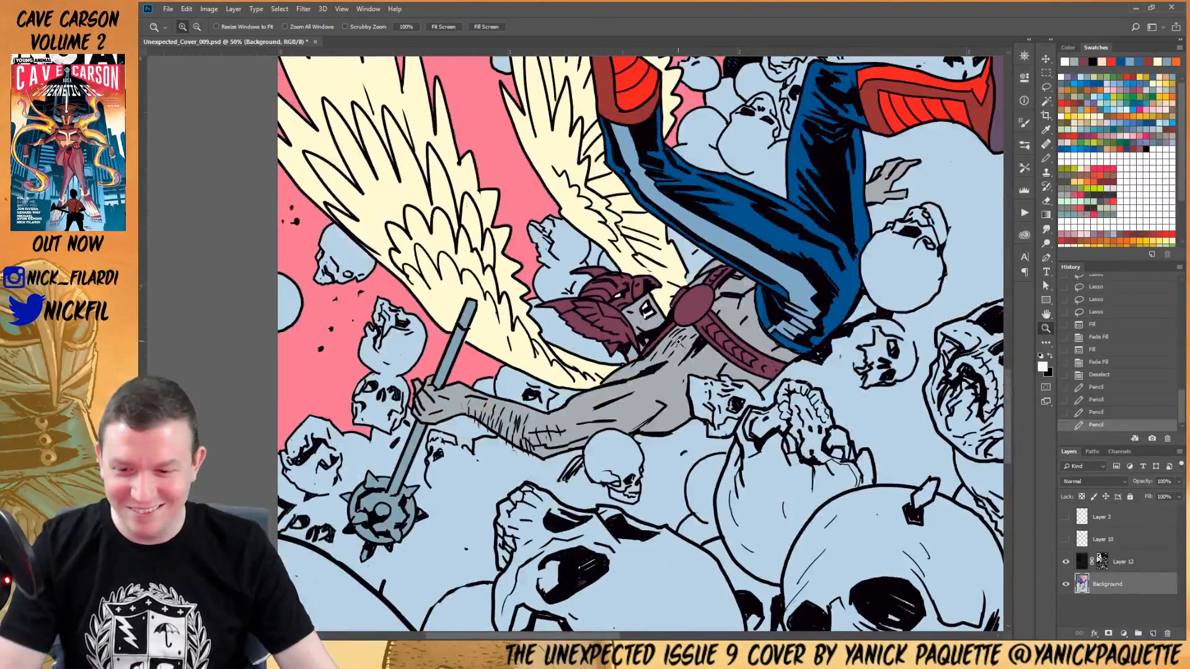
Select the maroon helmet and harness, fill them with the wings' cream colour, fade the fill to a dusky tan and deselect
{"action": "left_click_drag", "start_coordinate": [664, 311], "coordinate": [744, 379]}
{"action": "key", "text": "w"}
{"action": "left_click", "coordinate": [782, 382]}
{"action": "left_click_drag", "start_coordinate": [895, 432], "coordinate": [767, 429]}
{"action": "key", "text": "b"}
{"action": "left_click", "coordinate": [509, 219], "text": "alt"}
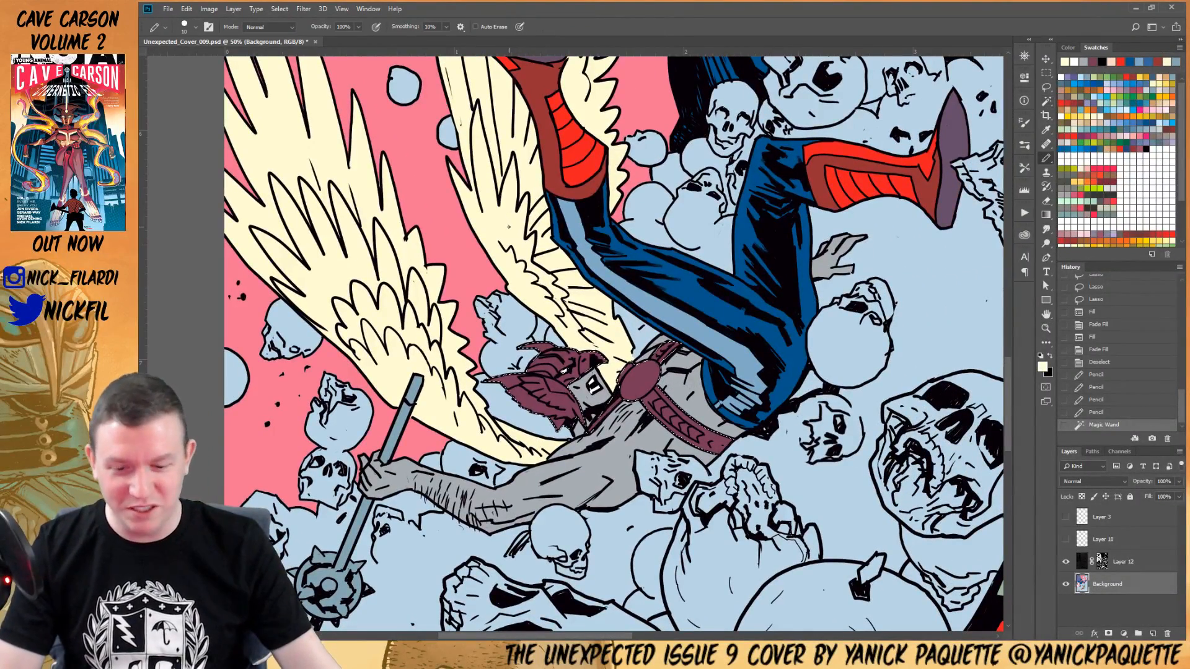
{"action": "key", "text": "alt+BackSpace"}
{"action": "key", "text": "ctrl+d"}
{"action": "key", "text": "z"}
{"action": "left_click", "coordinate": [649, 304], "text": "alt"}
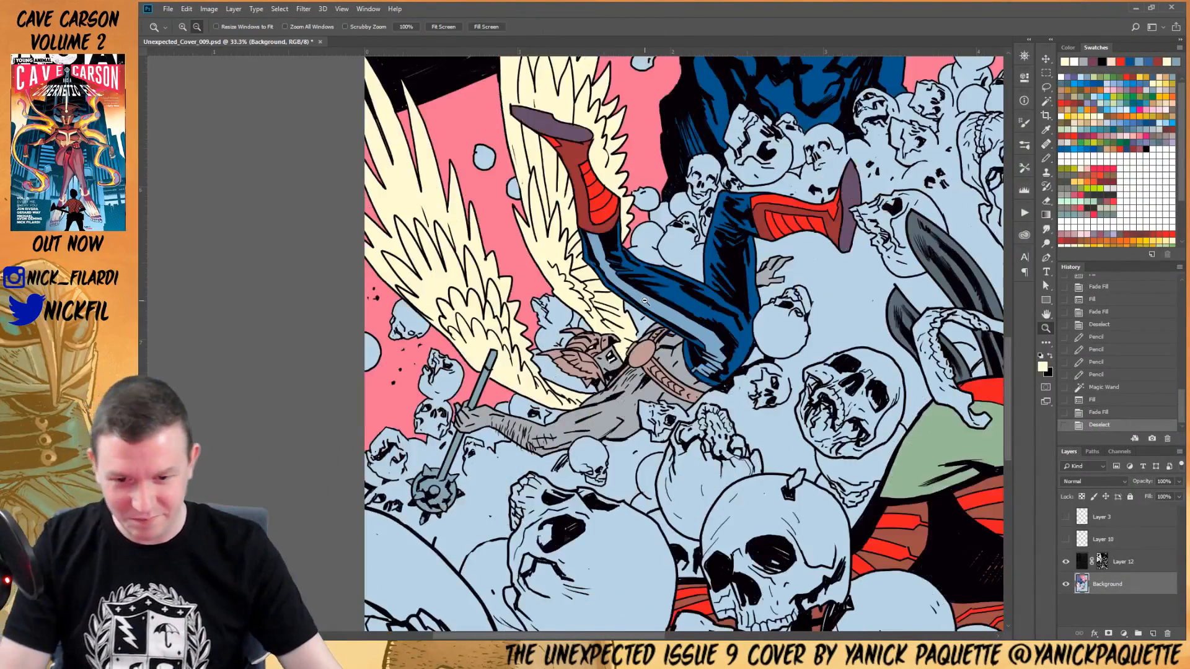
{"action": "left_click", "coordinate": [648, 303], "text": "alt"}
{"action": "left_click_drag", "start_coordinate": [764, 236], "coordinate": [688, 325]}
{"action": "left_click", "coordinate": [565, 435]}
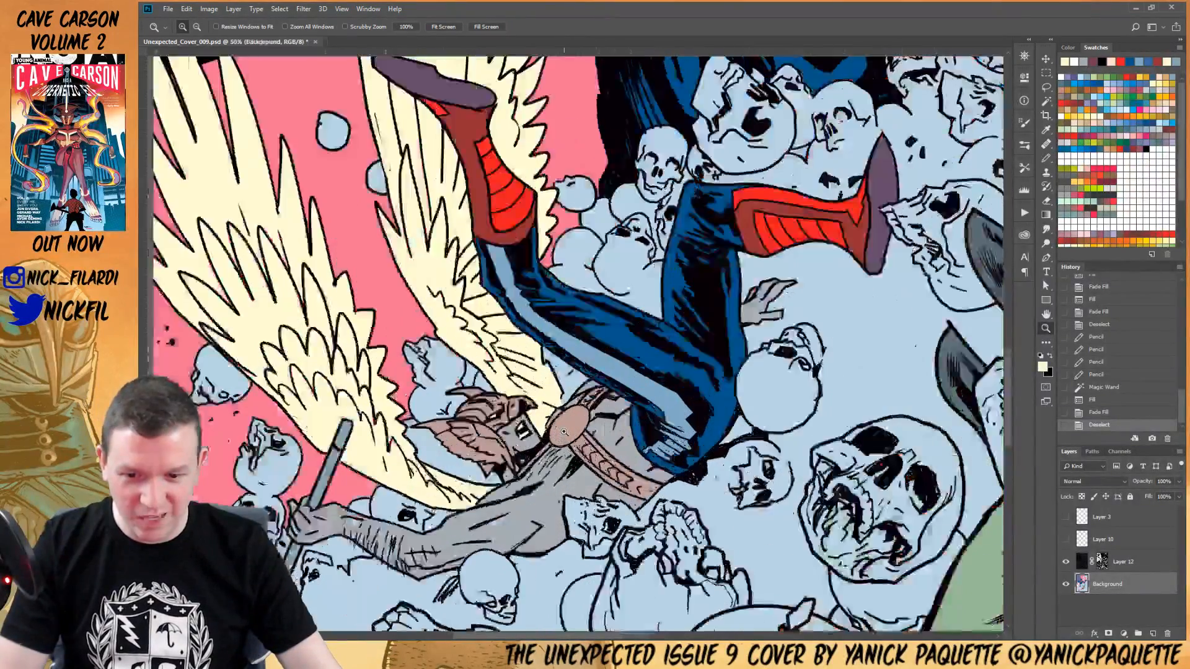
{"action": "left_click", "coordinate": [566, 436]}
{"action": "key", "text": "w"}
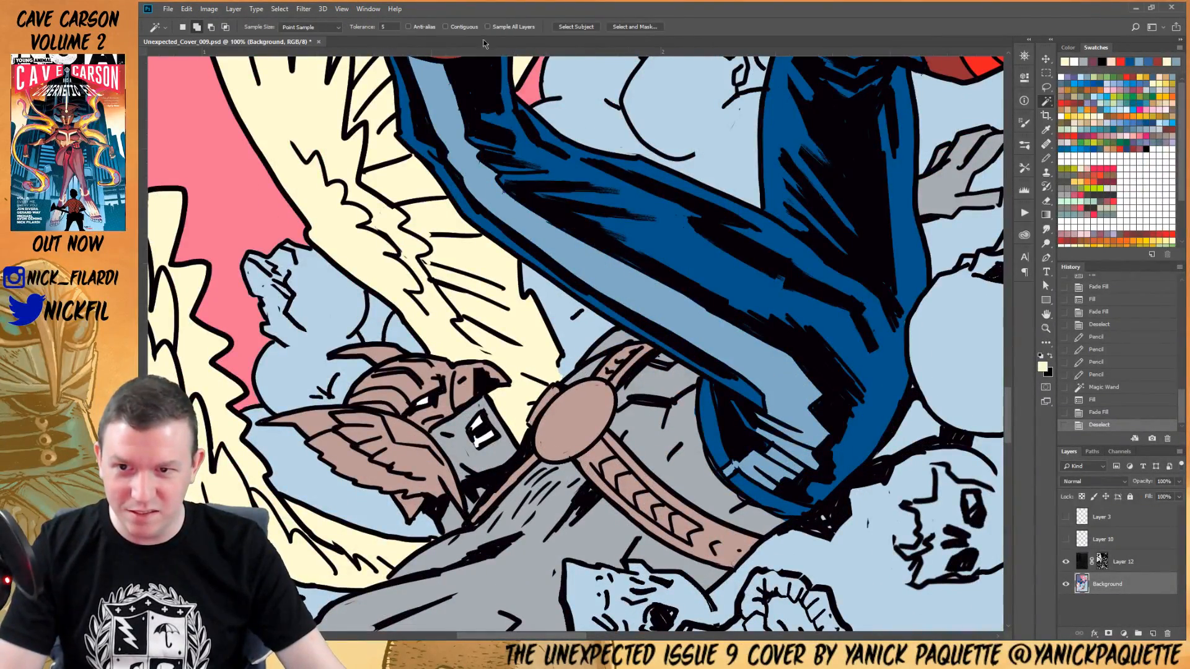
{"action": "left_click", "coordinate": [608, 410]}
{"action": "left_click_drag", "start_coordinate": [608, 410], "coordinate": [681, 335]}
{"action": "key", "text": "ctrl+d"}
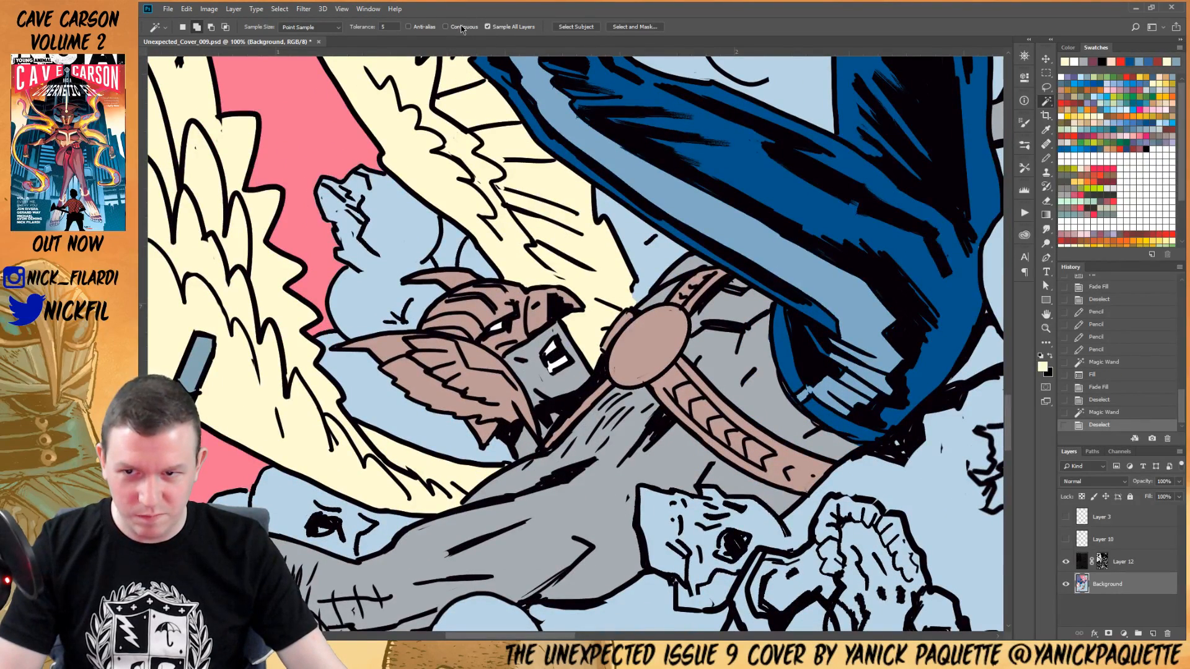
Select only the harness's round disc with a contiguous Magic Wand sampling all layers, and fill it with a pale blue swatch
{"action": "left_click", "coordinate": [690, 340]}
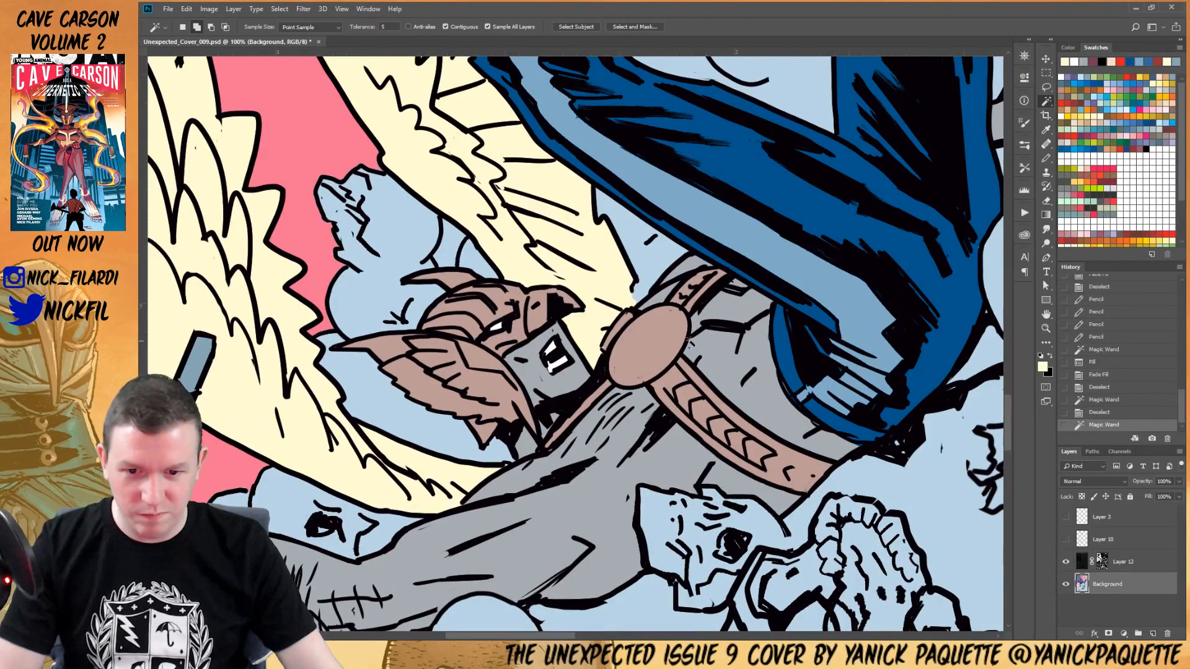
{"action": "left_click", "coordinate": [1125, 104]}
{"action": "key", "text": "alt+BackSpace"}
{"action": "key", "text": "alt+BackSpace"}
{"action": "key", "text": "ctrl+d"}
{"action": "key", "text": "z"}
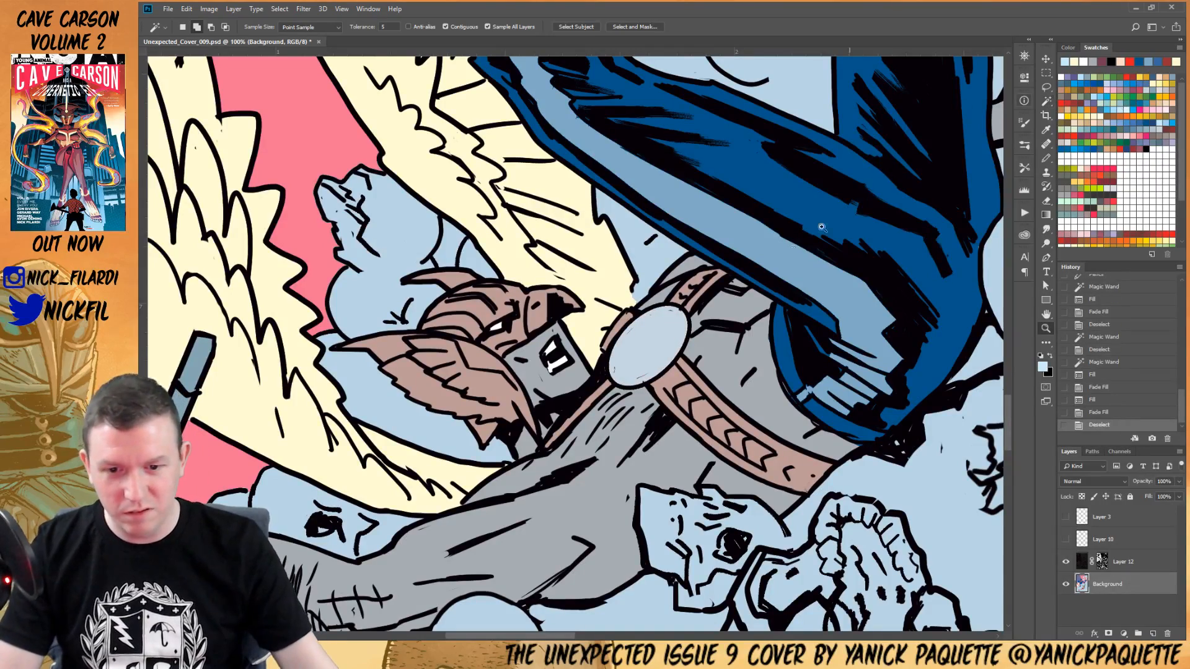
{"action": "left_click", "coordinate": [726, 302], "text": "alt"}
{"action": "left_click", "coordinate": [725, 301], "text": "alt"}
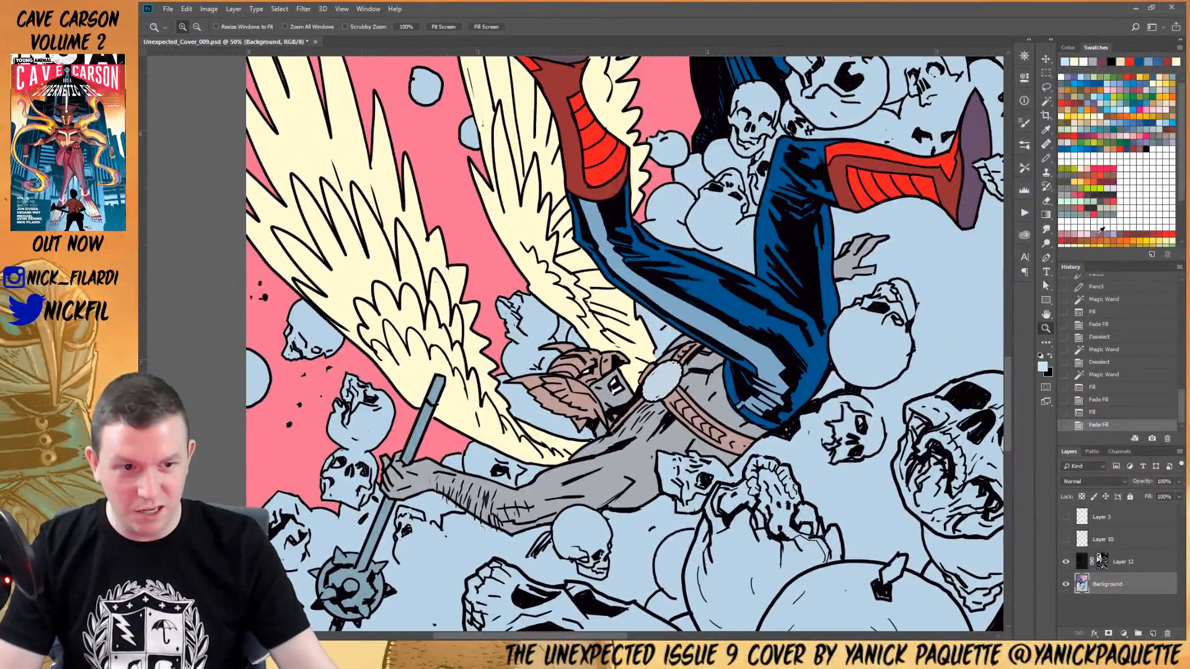
Refill the harness's round disc with a golden yellow swatch and deselect
{"action": "left_click", "coordinate": [1145, 118]}
{"action": "key", "text": "alt+BackSpace"}
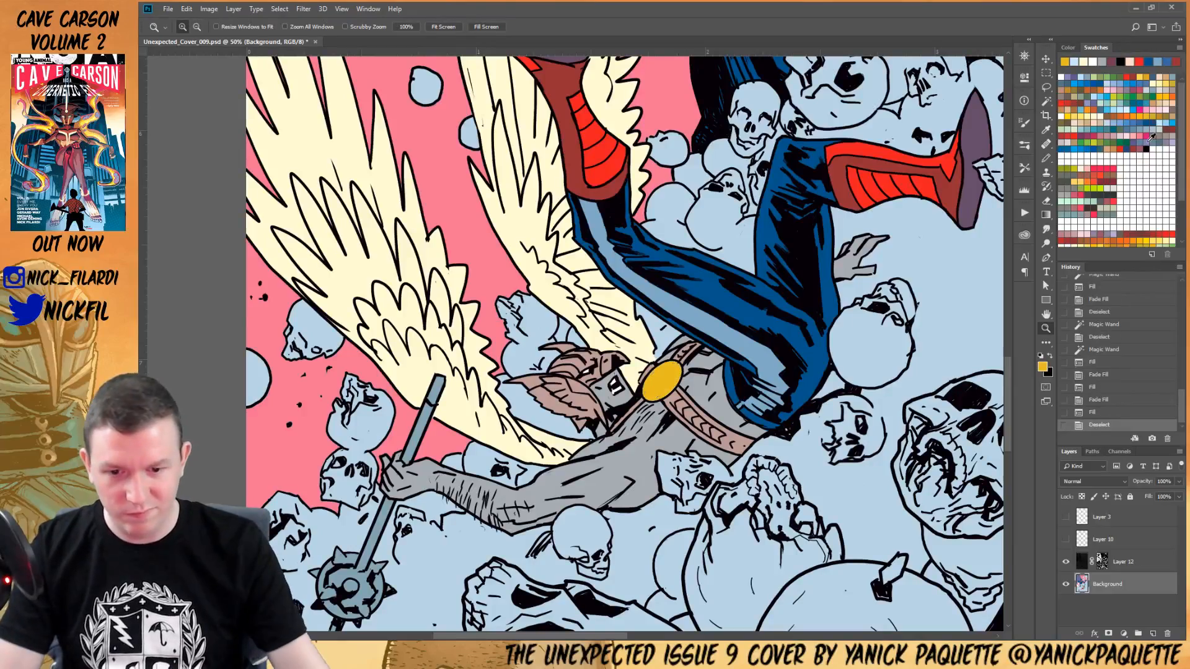
{"action": "key", "text": "ctrl+d"}
Select the upper tip of the mace handle, expand the selection, fill it with the same golden yellow and deselect
{"action": "scroll", "coordinate": [793, 318], "scroll_direction": "down", "scroll_amount": 1}
{"action": "left_click", "coordinate": [793, 317], "text": "alt"}
{"action": "left_click", "coordinate": [793, 318], "text": "alt"}
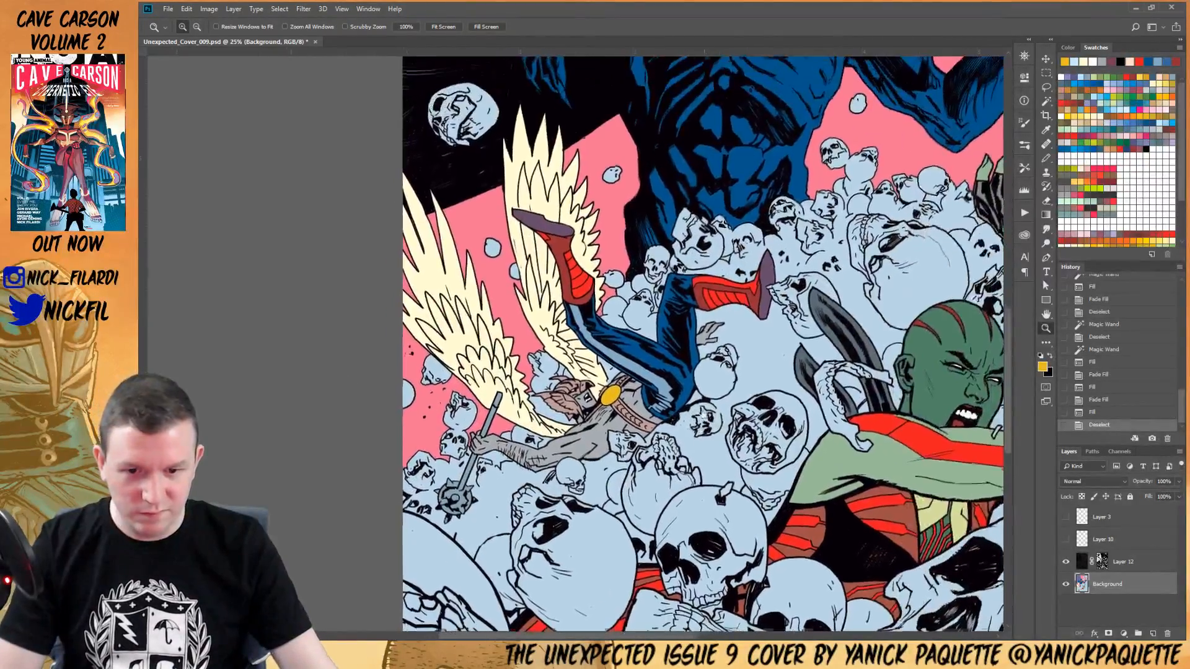
{"action": "left_click", "coordinate": [721, 413], "text": "alt"}
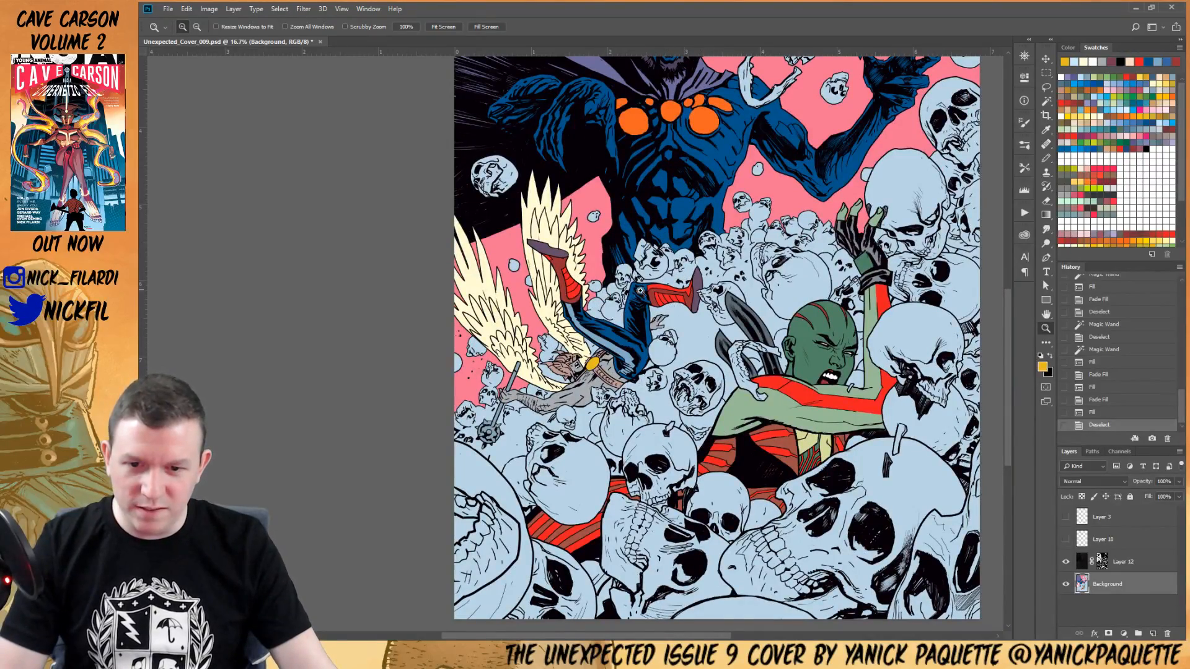
{"action": "left_click_drag", "start_coordinate": [657, 395], "coordinate": [713, 348]}
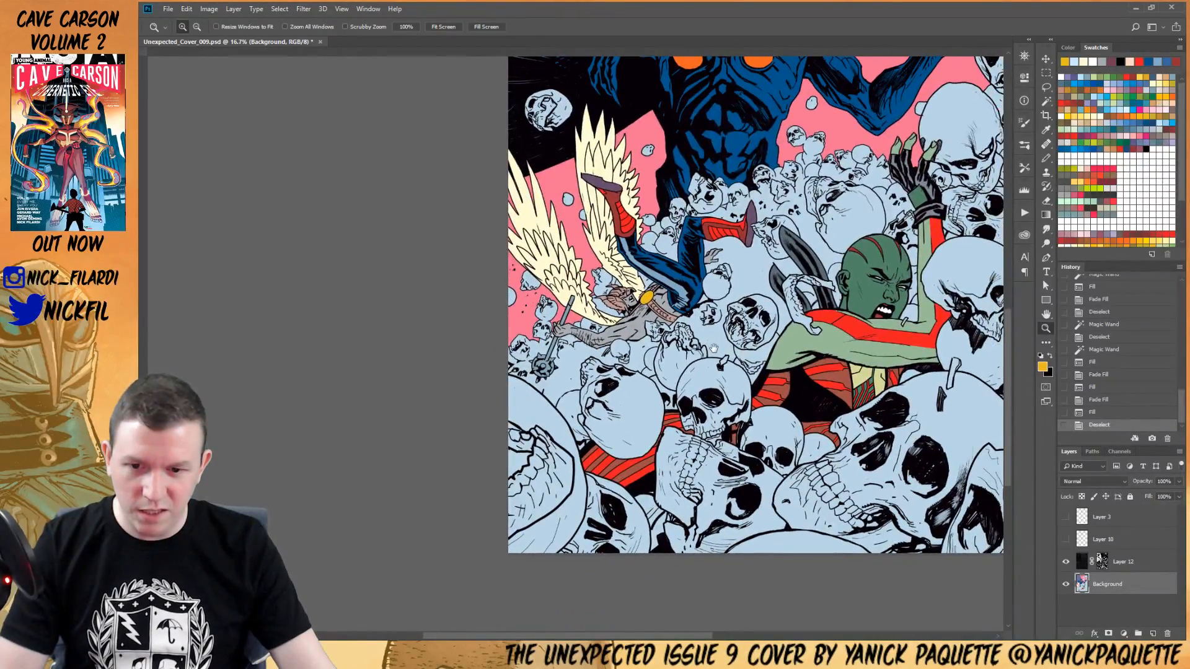
{"action": "left_click", "coordinate": [582, 300]}
{"action": "left_click", "coordinate": [582, 301]}
{"action": "left_click", "coordinate": [583, 300]}
{"action": "key", "text": "w"}
{"action": "left_click", "coordinate": [560, 322]}
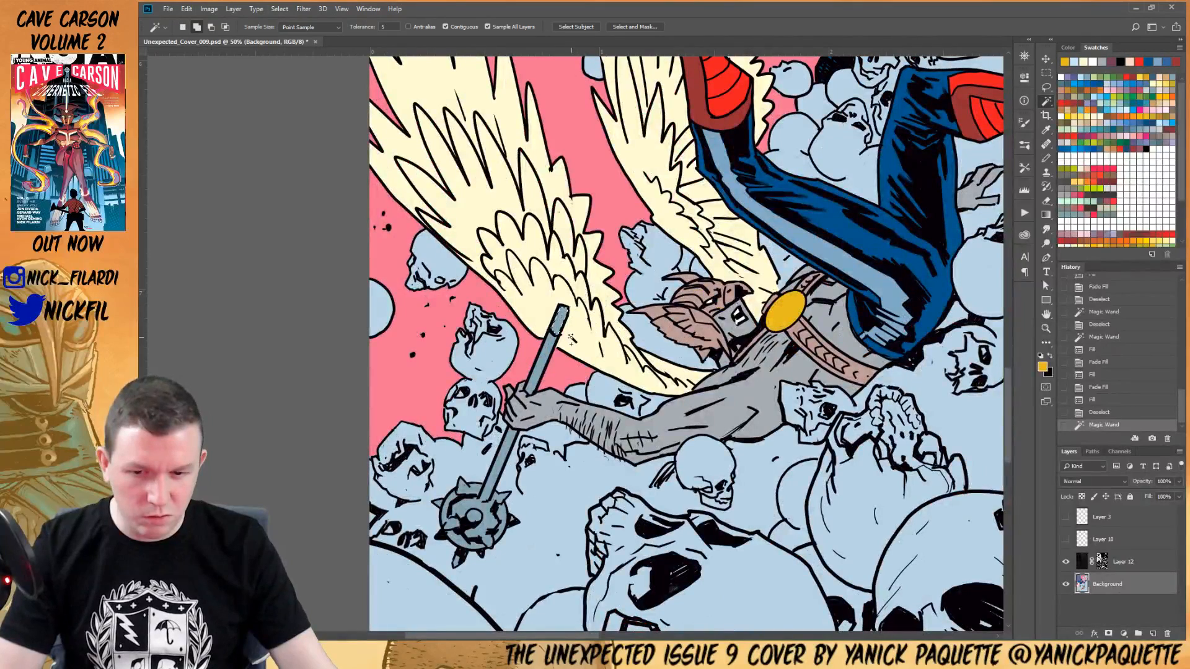
{"action": "key", "text": "ctrl+shift+F2"}
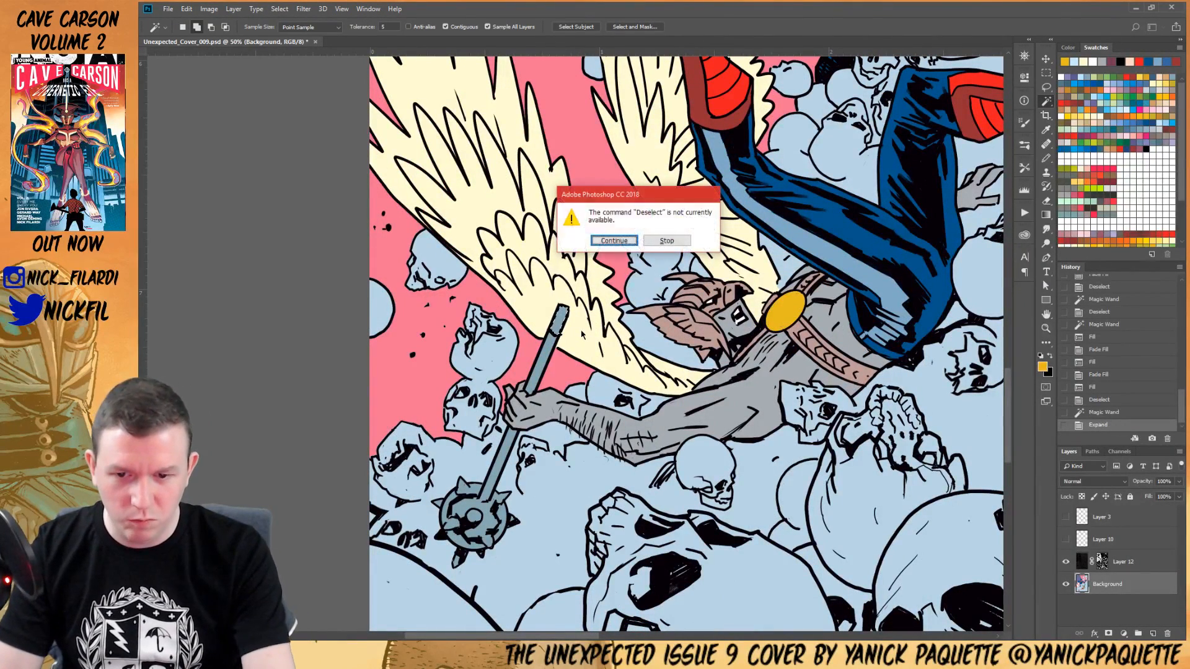
{"action": "key", "text": "Return"}
{"action": "key", "text": "Return"}
{"action": "key", "text": "alt+BackSpace"}
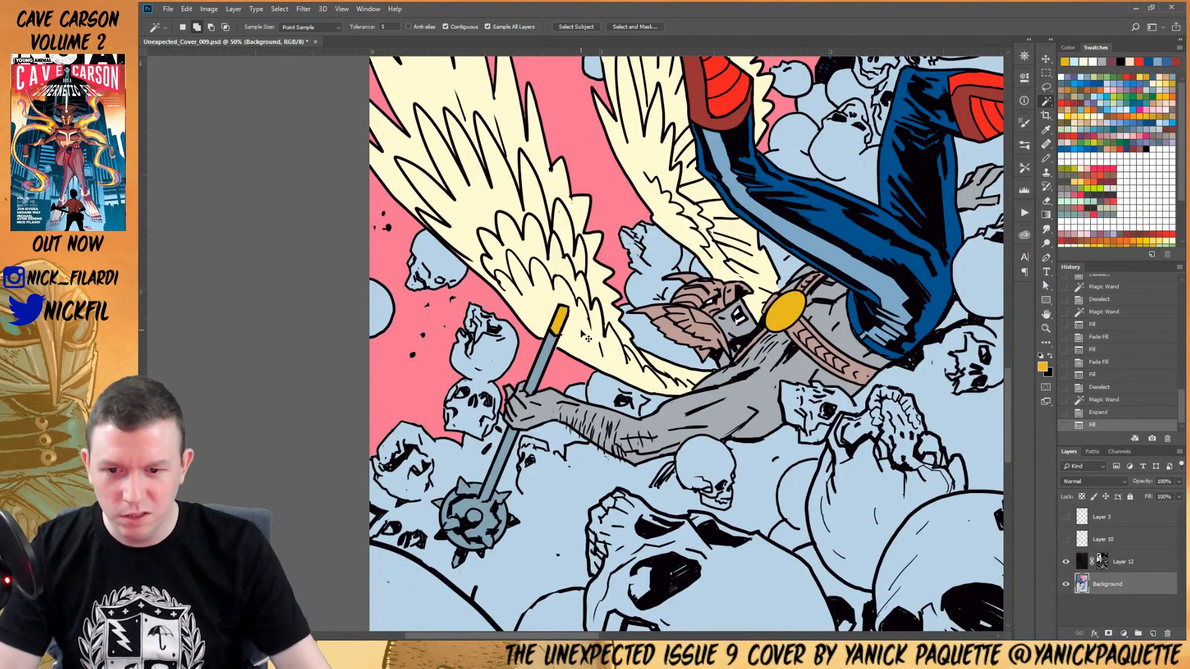
{"action": "key", "text": "ctrl+d"}
Examine the winged figure's colours up close and against the whole cover
{"action": "key", "text": "z"}
{"action": "left_click", "coordinate": [638, 368], "text": "alt"}
{"action": "left_click", "coordinate": [641, 370], "text": "alt"}
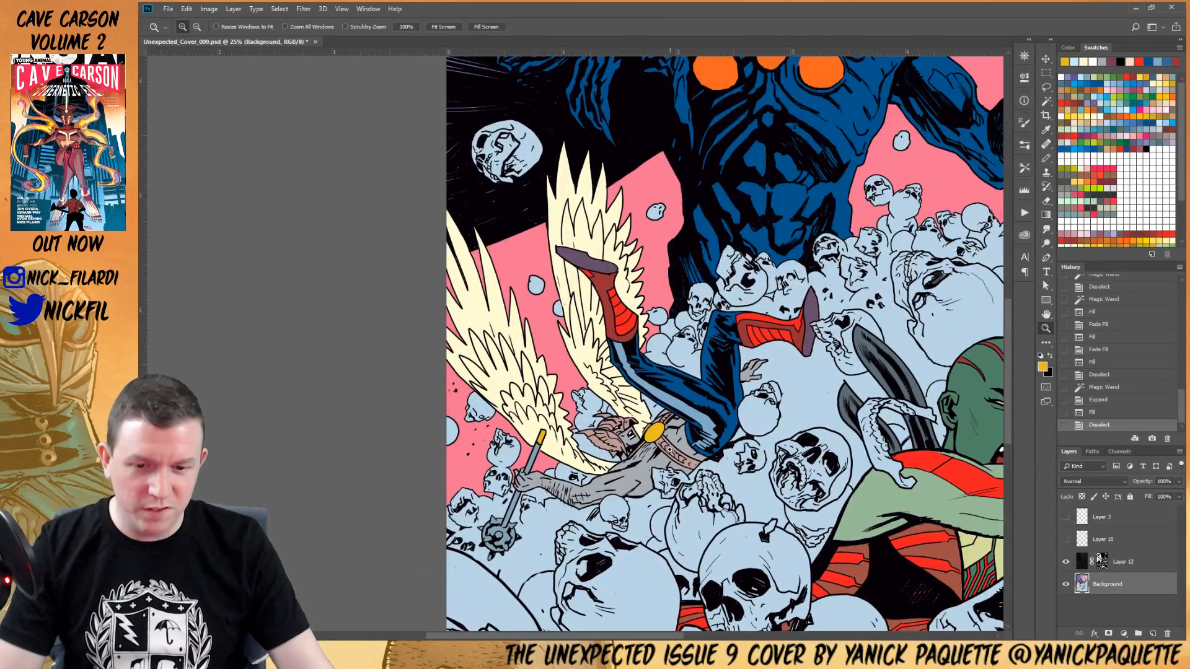
{"action": "left_click", "coordinate": [669, 449]}
{"action": "left_click", "coordinate": [669, 449]}
{"action": "left_click", "coordinate": [669, 451]}
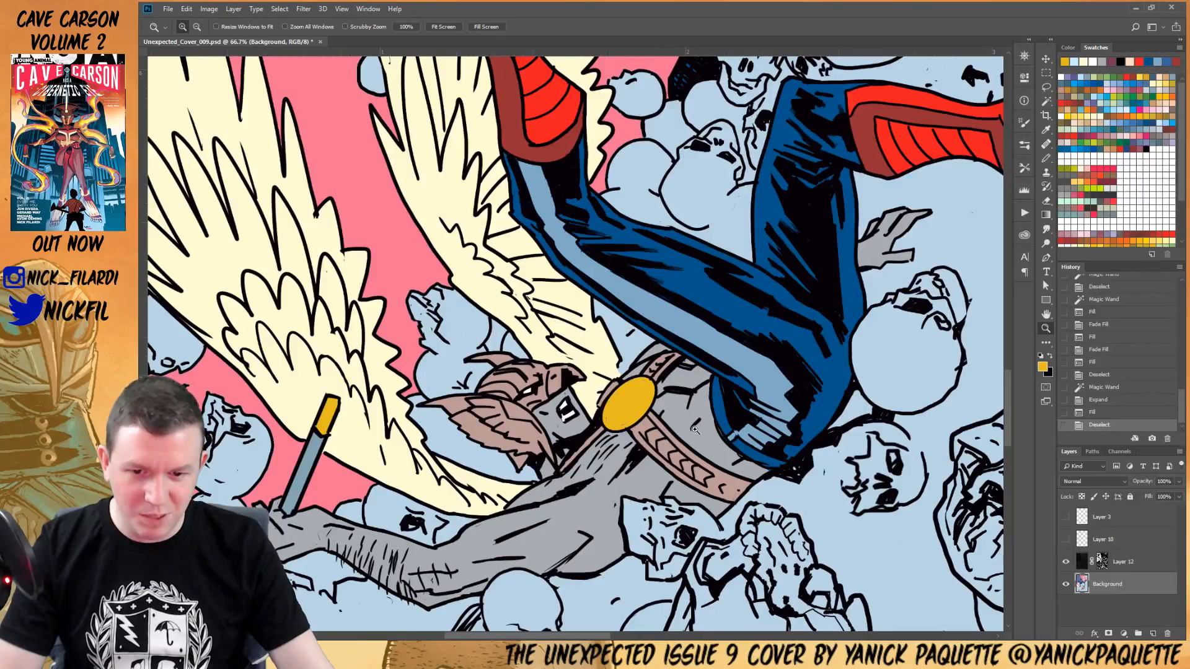
{"action": "left_click", "coordinate": [670, 427], "text": "alt"}
{"action": "left_click", "coordinate": [670, 428], "text": "alt"}
{"action": "left_click", "coordinate": [669, 428], "text": "alt"}
{"action": "left_click", "coordinate": [669, 427], "text": "alt"}
{"action": "left_click_drag", "start_coordinate": [669, 428], "coordinate": [585, 426]}
{"action": "left_click", "coordinate": [705, 471], "text": "alt"}
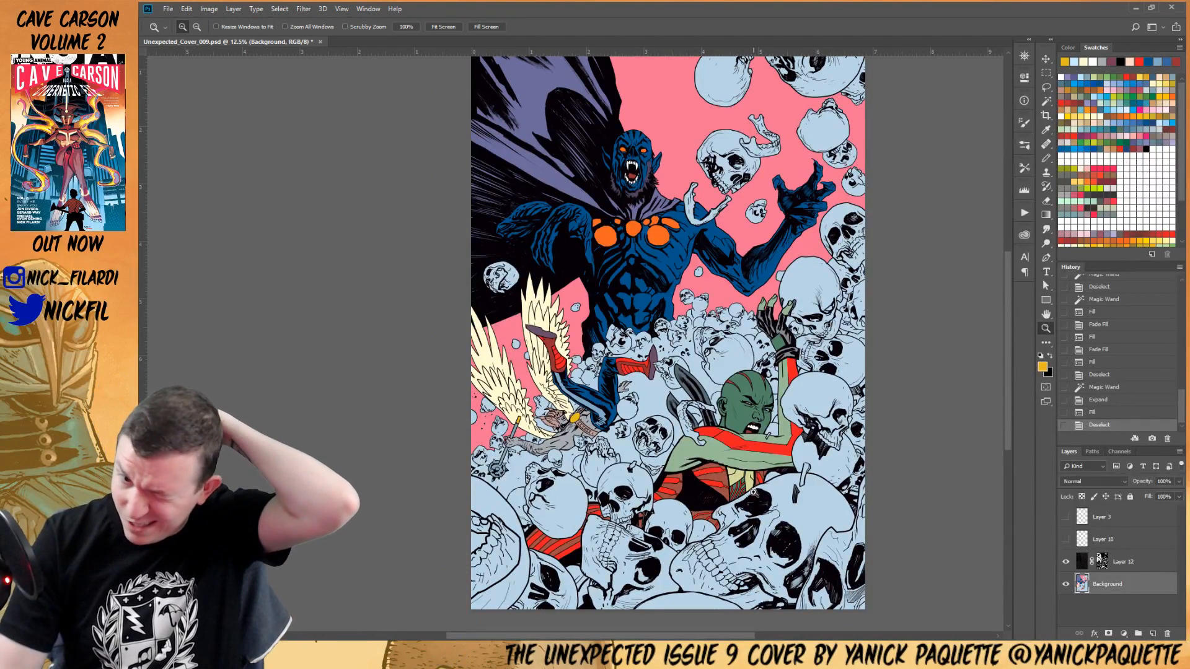
Select all the pale blue skull areas across the cover using the Magic Wand with Contiguous and Sample All Layers off
{"action": "key", "text": "w"}
{"action": "left_click", "coordinate": [826, 445]}
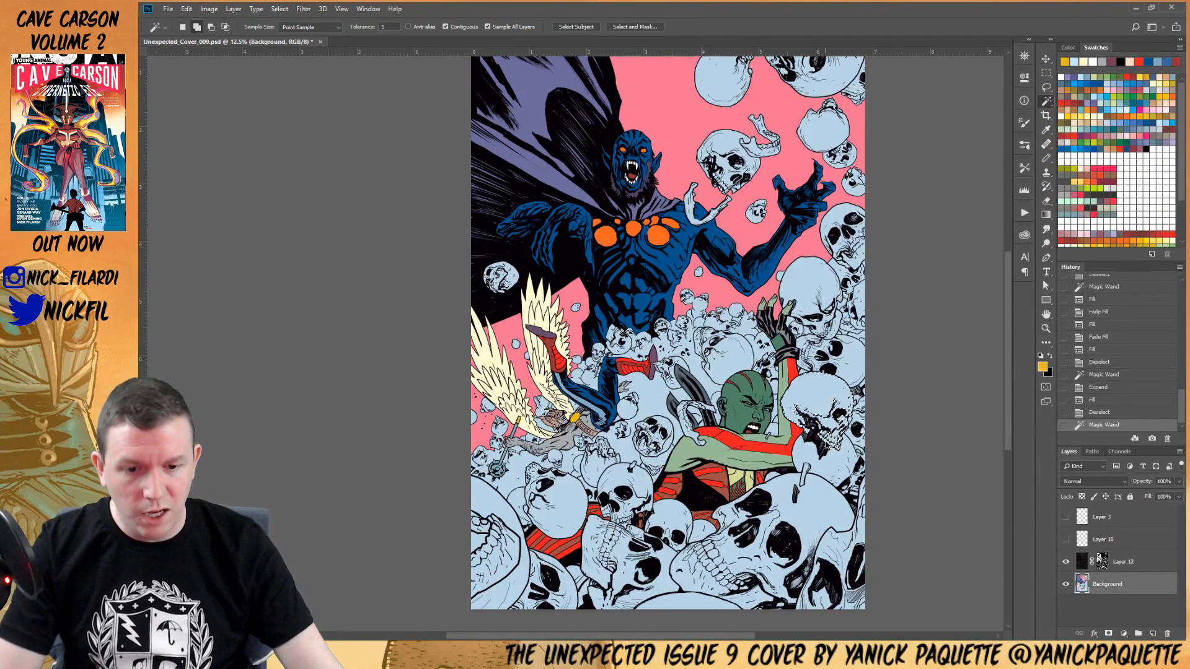
{"action": "key", "text": "ctrl+d"}
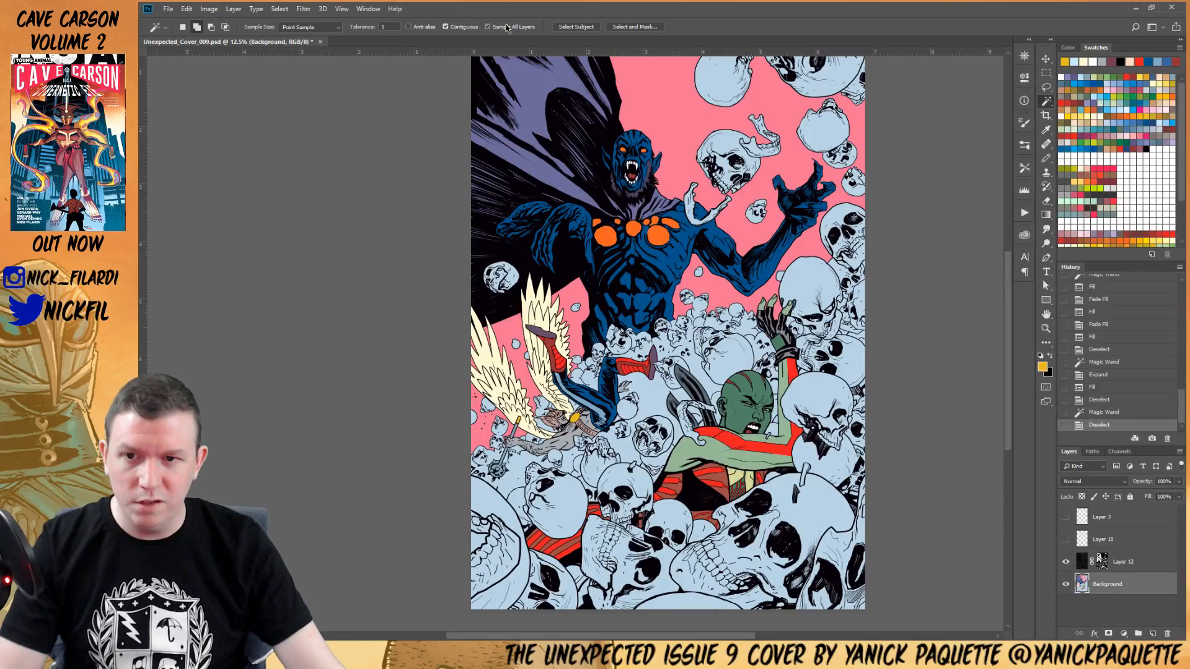
{"action": "left_click", "coordinate": [745, 181]}
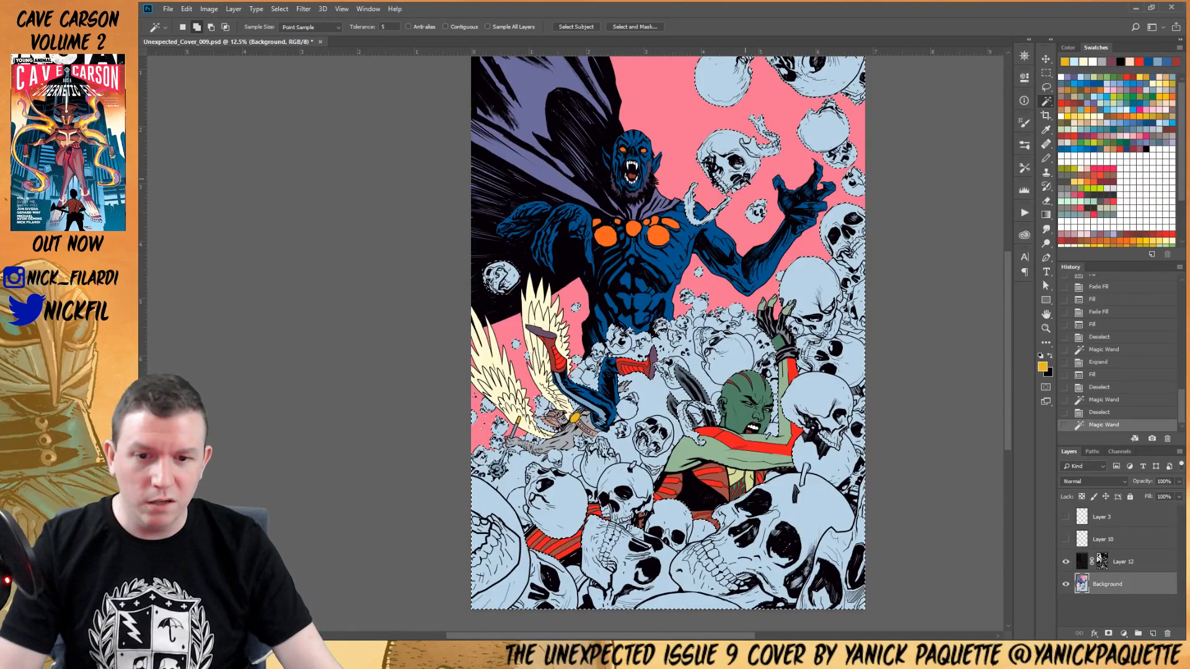
{"action": "scroll", "coordinate": [745, 180], "scroll_direction": "down", "scroll_amount": 2}
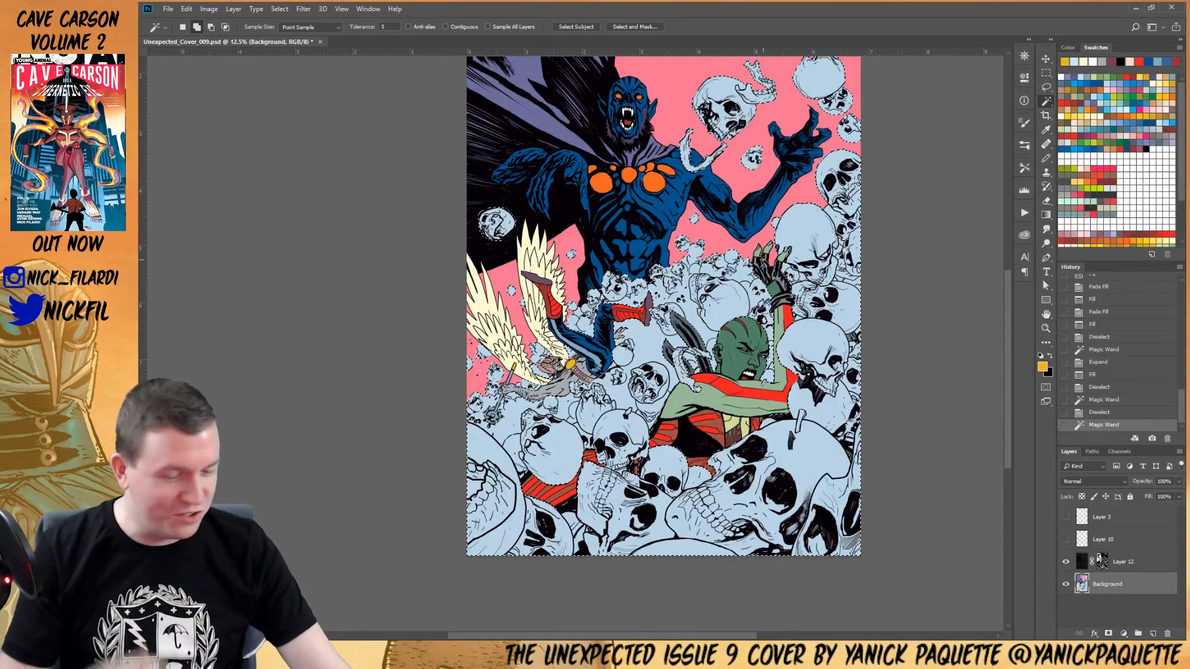
Subtract the floating skull beside the cape and the small floating skulls around the blue giant from the selection with the Lasso
{"action": "key", "text": "l"}
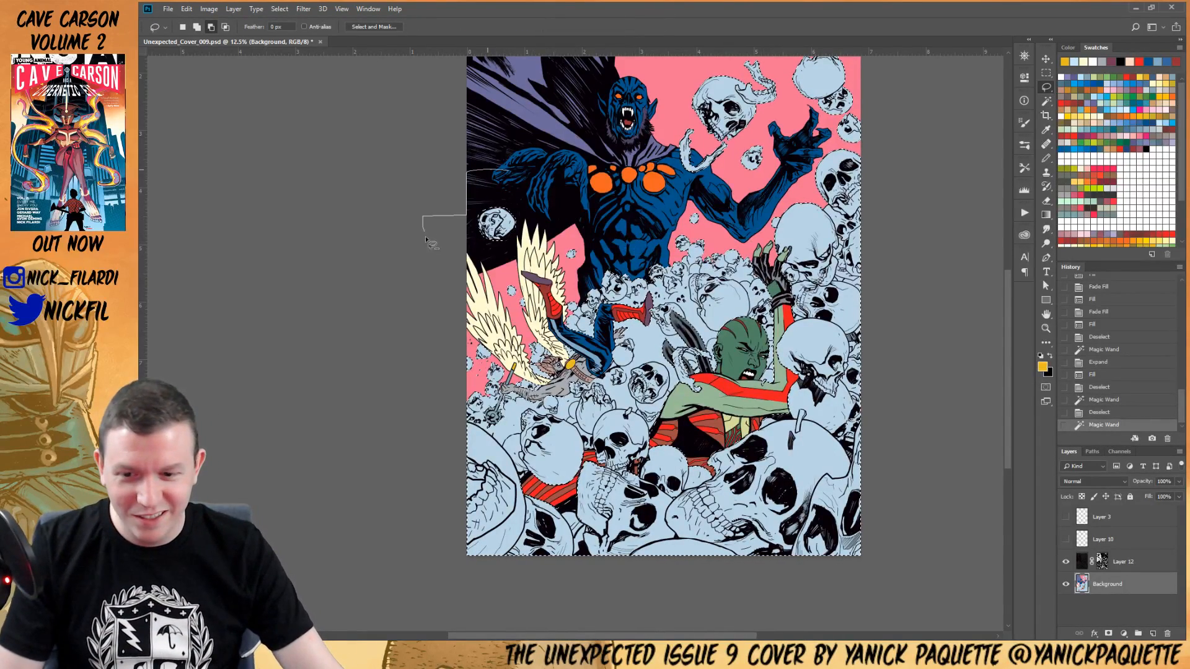
{"action": "left_click_drag", "start_coordinate": [642, 241], "coordinate": [571, 327]}
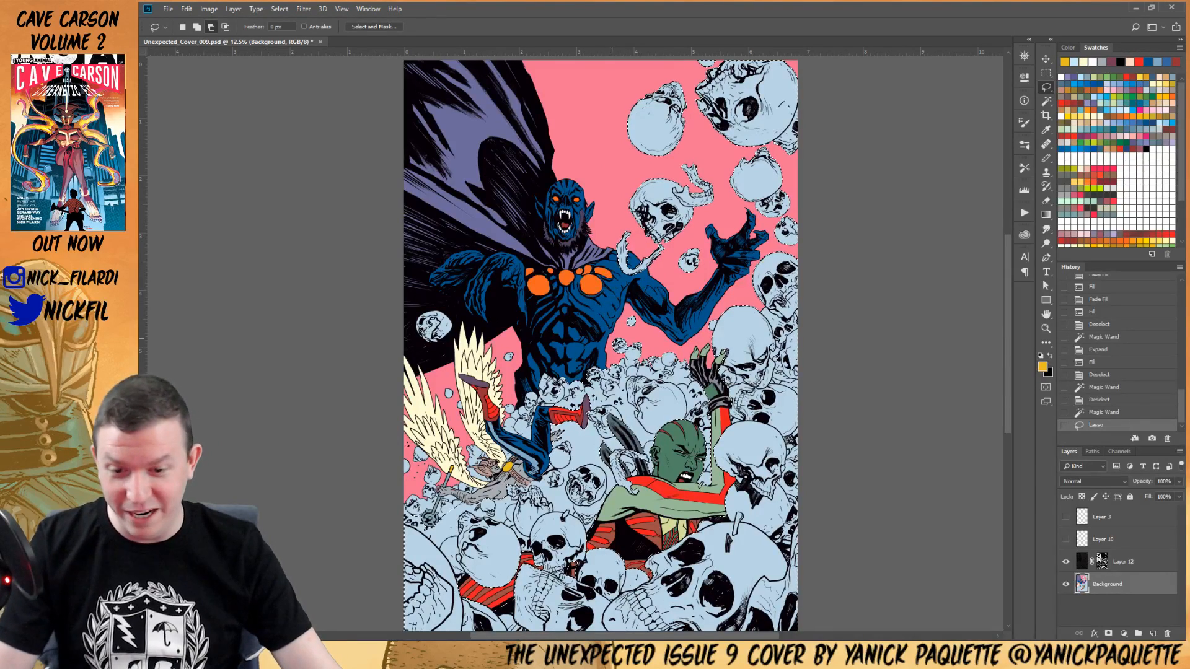
{"action": "mouse_move", "coordinate": [728, 257]}
{"action": "left_mouse_down"}
{"action": "mouse_move", "coordinate": [764, 222]}
{"action": "mouse_move", "coordinate": [805, 252]}
{"action": "mouse_move", "coordinate": [862, 109]}
{"action": "mouse_move", "coordinate": [752, 49]}
{"action": "mouse_move", "coordinate": [518, 102]}
{"action": "mouse_move", "coordinate": [537, 177]}
{"action": "mouse_move", "coordinate": [684, 232]}
{"action": "mouse_move", "coordinate": [685, 283]}
{"action": "mouse_move", "coordinate": [776, 131]}
{"action": "mouse_move", "coordinate": [750, 217]}
{"action": "left_mouse_up"}
{"action": "key", "text": "z"}
{"action": "left_click", "coordinate": [719, 310]}
{"action": "key", "text": "l"}
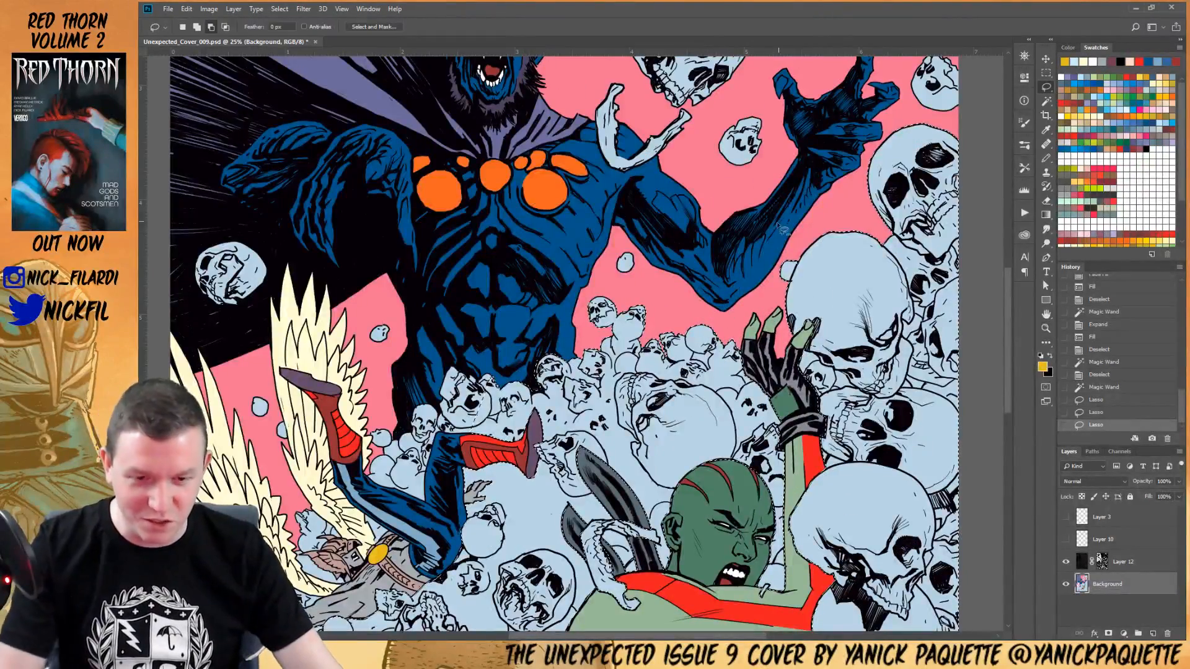
Subtract the small distant skulls piled behind the green figure and below the blue giant from the selection
{"action": "mouse_move", "coordinate": [763, 234]}
{"action": "left_mouse_down"}
{"action": "mouse_move", "coordinate": [799, 264]}
{"action": "mouse_move", "coordinate": [735, 285]}
{"action": "mouse_move", "coordinate": [770, 208]}
{"action": "left_mouse_up"}
{"action": "mouse_move", "coordinate": [723, 168]}
{"action": "left_mouse_down"}
{"action": "mouse_move", "coordinate": [519, 342]}
{"action": "mouse_move", "coordinate": [696, 357]}
{"action": "mouse_move", "coordinate": [674, 320]}
{"action": "mouse_move", "coordinate": [615, 310]}
{"action": "mouse_move", "coordinate": [622, 326]}
{"action": "mouse_move", "coordinate": [650, 307]}
{"action": "mouse_move", "coordinate": [663, 315]}
{"action": "mouse_move", "coordinate": [689, 282]}
{"action": "mouse_move", "coordinate": [723, 277]}
{"action": "mouse_move", "coordinate": [776, 292]}
{"action": "mouse_move", "coordinate": [814, 283]}
{"action": "mouse_move", "coordinate": [731, 173]}
{"action": "left_mouse_up"}
{"action": "mouse_move", "coordinate": [756, 274]}
{"action": "left_mouse_down"}
{"action": "mouse_move", "coordinate": [717, 209]}
{"action": "mouse_move", "coordinate": [763, 186]}
{"action": "left_mouse_up"}
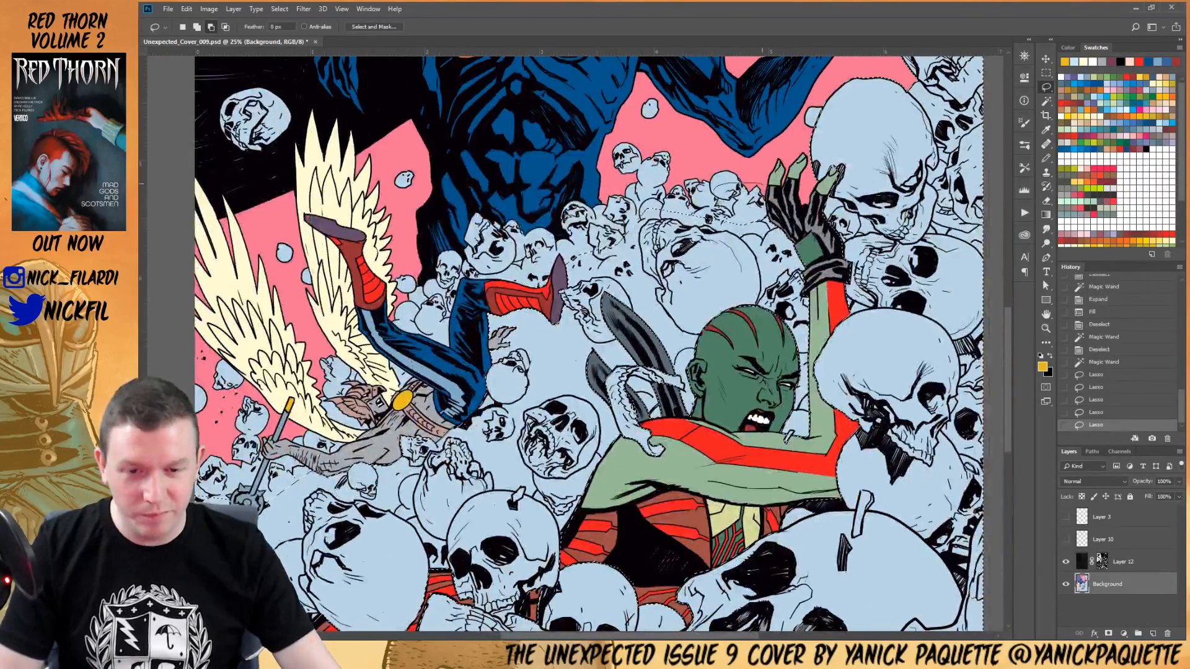
{"action": "mouse_move", "coordinate": [771, 268]}
{"action": "left_mouse_down"}
{"action": "mouse_move", "coordinate": [793, 210]}
{"action": "mouse_move", "coordinate": [714, 191]}
{"action": "left_mouse_up"}
{"action": "mouse_move", "coordinate": [623, 216]}
{"action": "left_mouse_down"}
{"action": "mouse_move", "coordinate": [754, 199]}
{"action": "mouse_move", "coordinate": [761, 243]}
{"action": "mouse_move", "coordinate": [676, 271]}
{"action": "mouse_move", "coordinate": [751, 202]}
{"action": "mouse_move", "coordinate": [745, 189]}
{"action": "left_mouse_up"}
{"action": "mouse_move", "coordinate": [710, 311]}
{"action": "left_mouse_down"}
{"action": "mouse_move", "coordinate": [690, 307]}
{"action": "mouse_move", "coordinate": [742, 283]}
{"action": "left_mouse_up"}
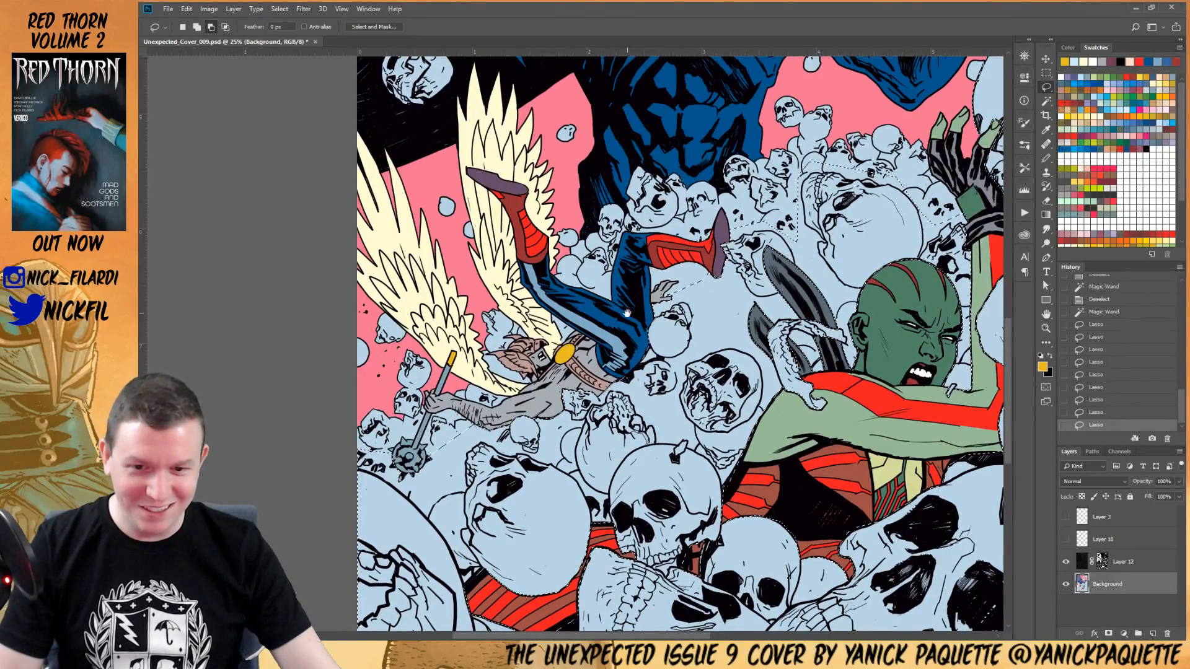
Subtract the small skulls around the winged figure's legs, outstretched arm and mace from the selection with the Lasso
{"action": "left_click_drag", "start_coordinate": [626, 313], "coordinate": [671, 270]}
{"action": "mouse_move", "coordinate": [731, 325]}
{"action": "left_mouse_down"}
{"action": "mouse_move", "coordinate": [732, 362]}
{"action": "mouse_move", "coordinate": [719, 374]}
{"action": "mouse_move", "coordinate": [650, 323]}
{"action": "mouse_move", "coordinate": [717, 302]}
{"action": "left_mouse_up"}
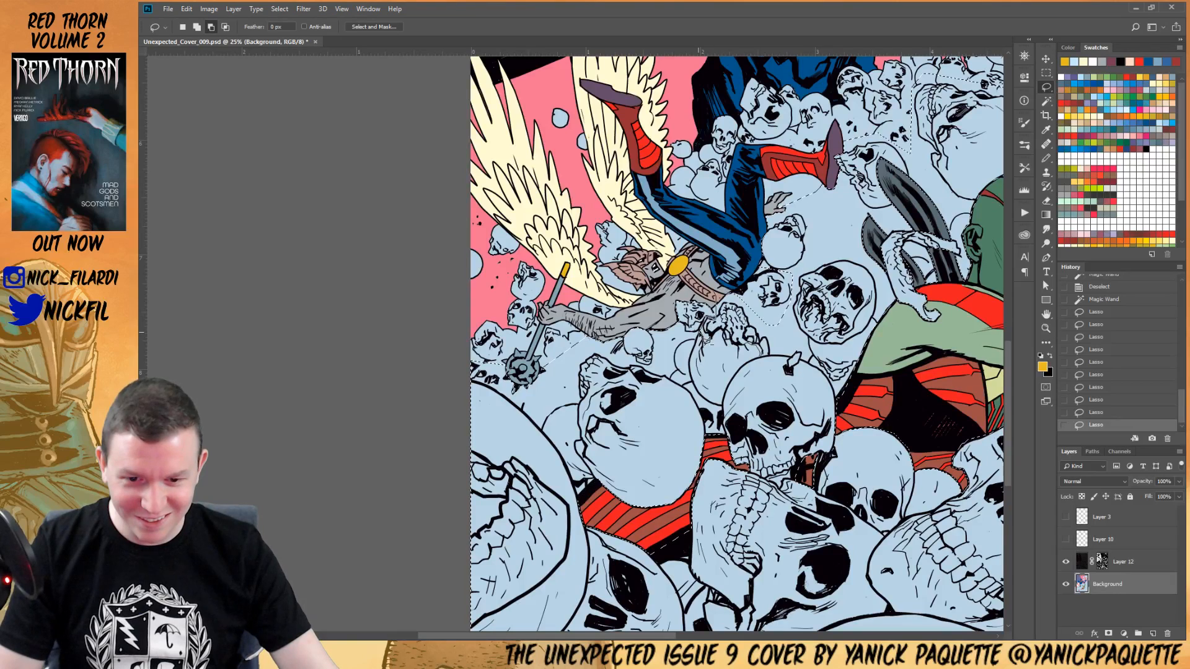
{"action": "mouse_move", "coordinate": [698, 358]}
{"action": "left_mouse_down"}
{"action": "mouse_move", "coordinate": [657, 348]}
{"action": "mouse_move", "coordinate": [619, 313]}
{"action": "left_mouse_up"}
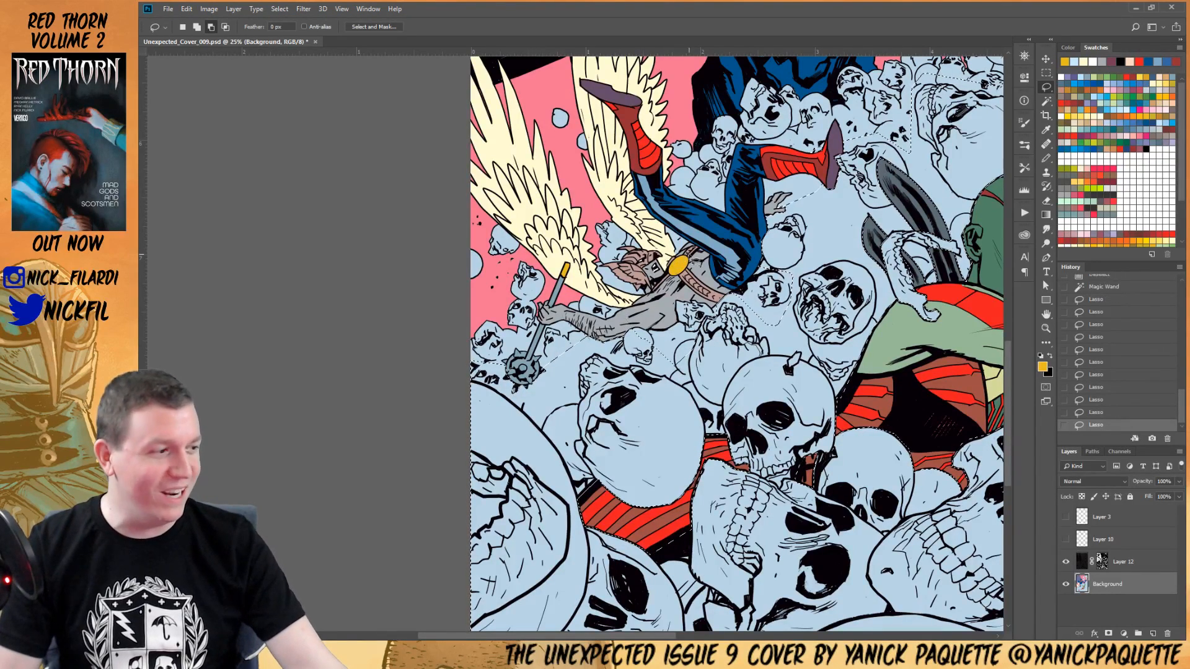
{"action": "left_click_drag", "start_coordinate": [689, 254], "coordinate": [768, 221]}
{"action": "mouse_move", "coordinate": [601, 215]}
{"action": "left_mouse_down"}
{"action": "mouse_move", "coordinate": [531, 248]}
{"action": "mouse_move", "coordinate": [598, 365]}
{"action": "mouse_move", "coordinate": [619, 375]}
{"action": "mouse_move", "coordinate": [635, 364]}
{"action": "mouse_move", "coordinate": [691, 254]}
{"action": "mouse_move", "coordinate": [675, 276]}
{"action": "left_mouse_up"}
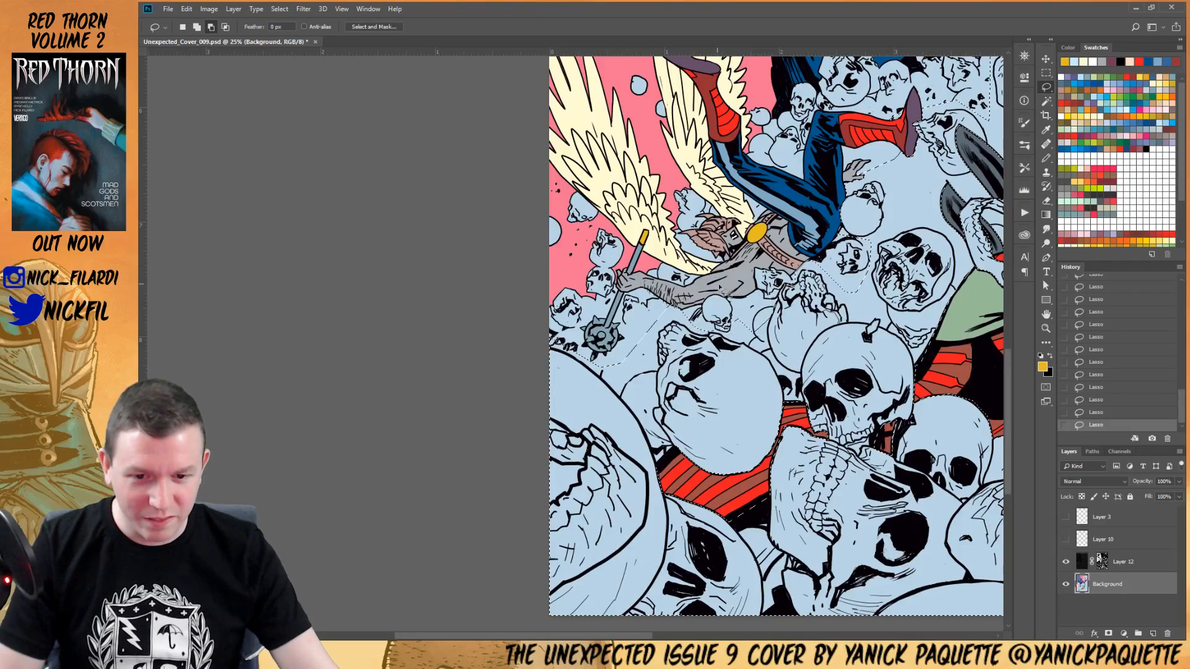
Add the small skull just below the winged figure's arm back to the selection and adjust it with the Magic Wand
{"action": "scroll", "coordinate": [723, 290], "scroll_direction": "up", "scroll_amount": 3}
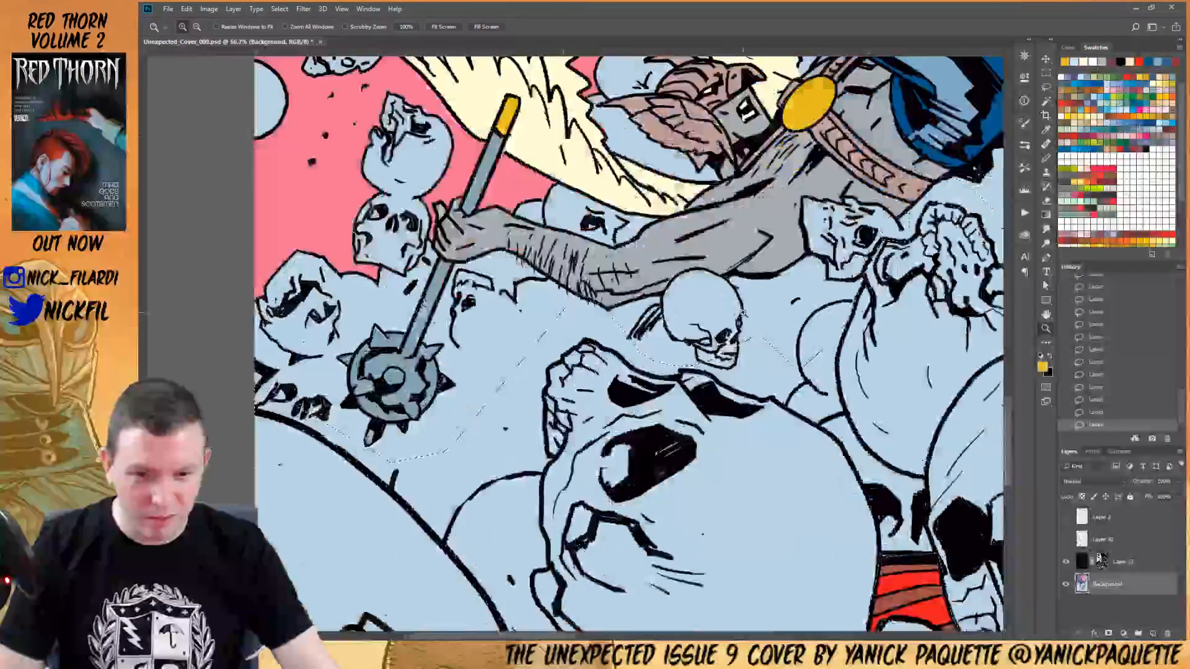
{"action": "left_click", "coordinate": [678, 276], "text": "shift"}
{"action": "left_click_drag", "start_coordinate": [669, 271], "coordinate": [669, 329]}
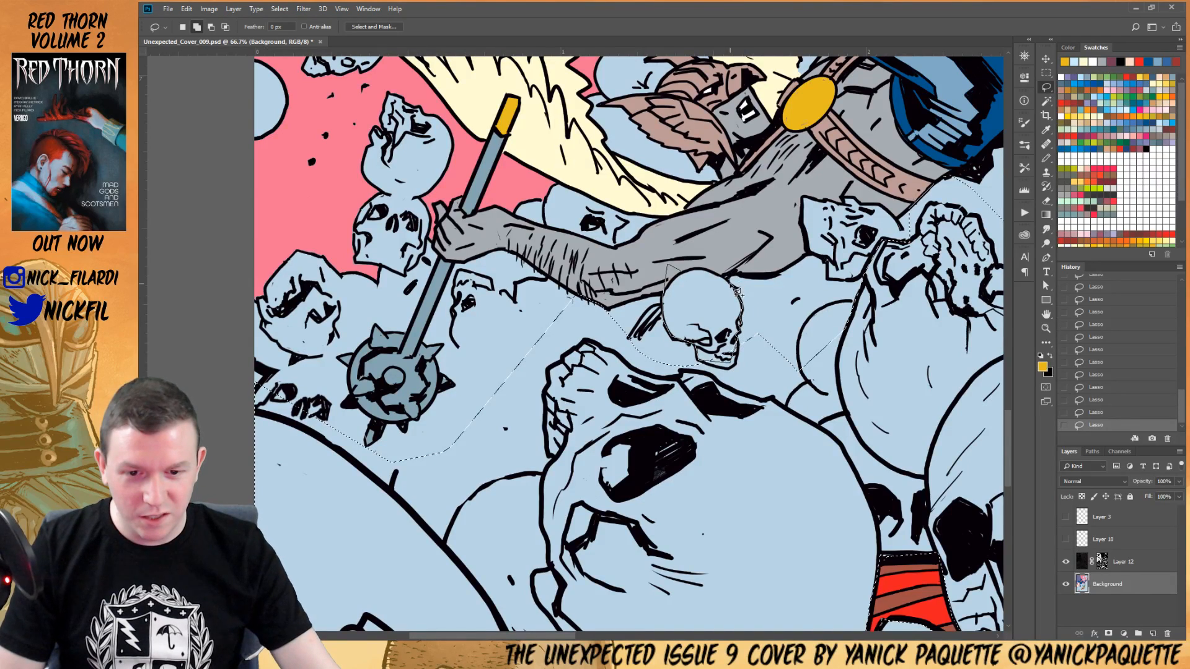
{"action": "key", "text": "w"}
{"action": "left_click", "coordinate": [715, 263]}
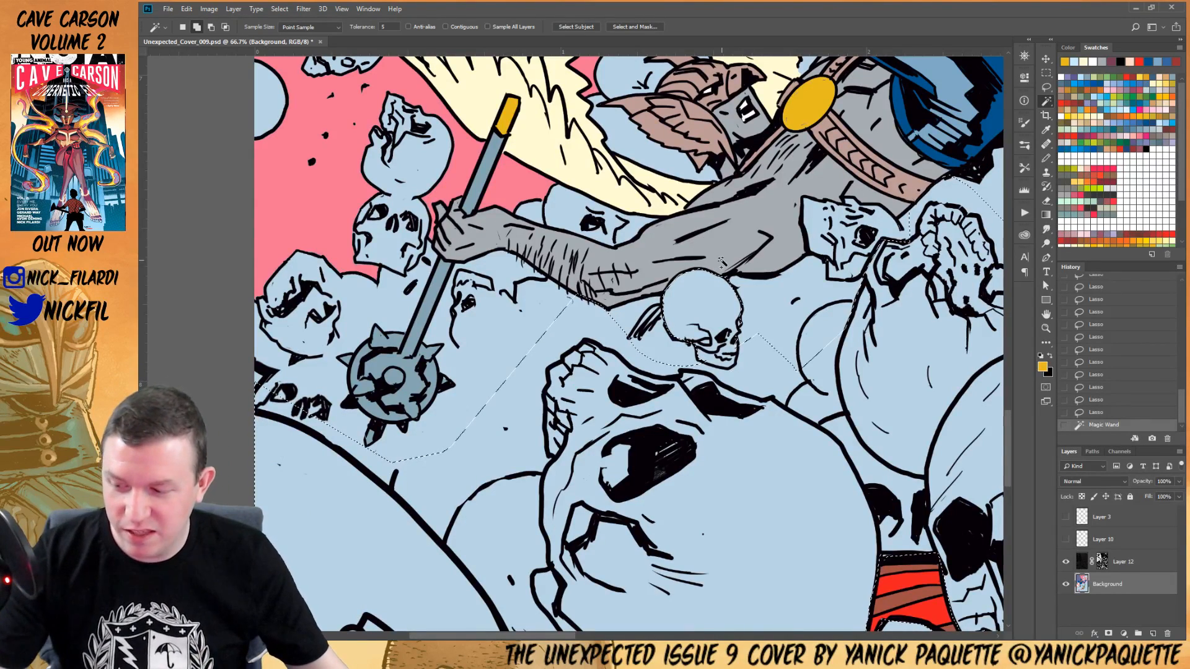
Trim the selection with the Lasso around the small skull below the winged figure's arm and the gaps beside it
{"action": "key", "text": "l"}
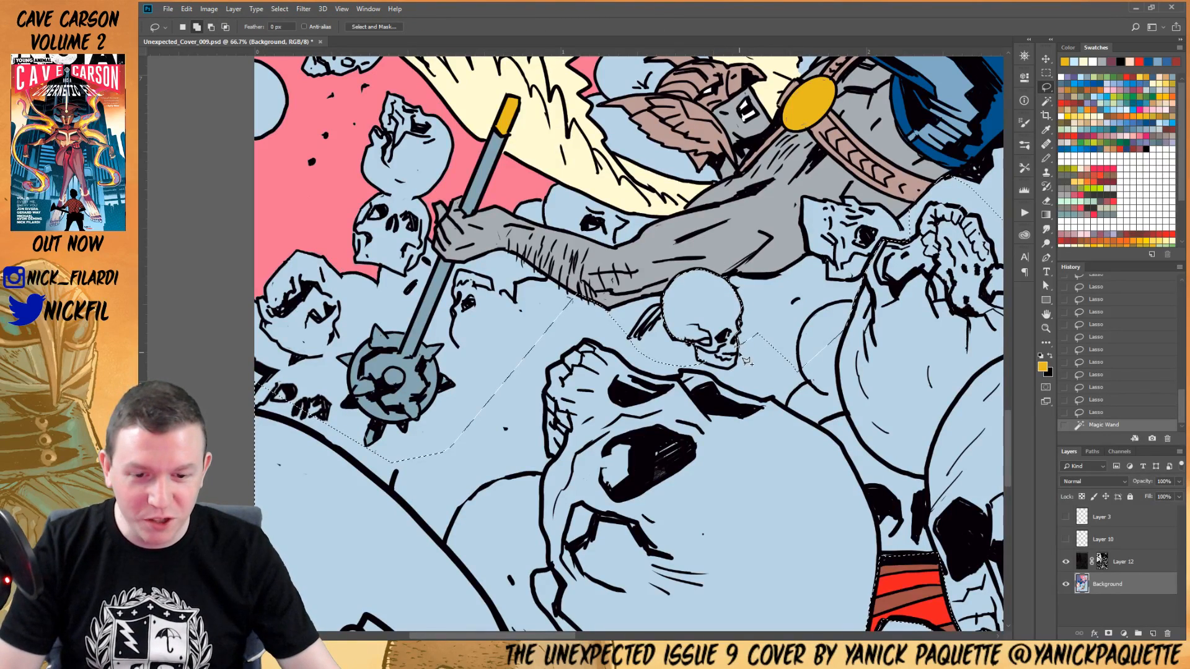
{"action": "left_click_drag", "start_coordinate": [730, 348], "coordinate": [746, 352]}
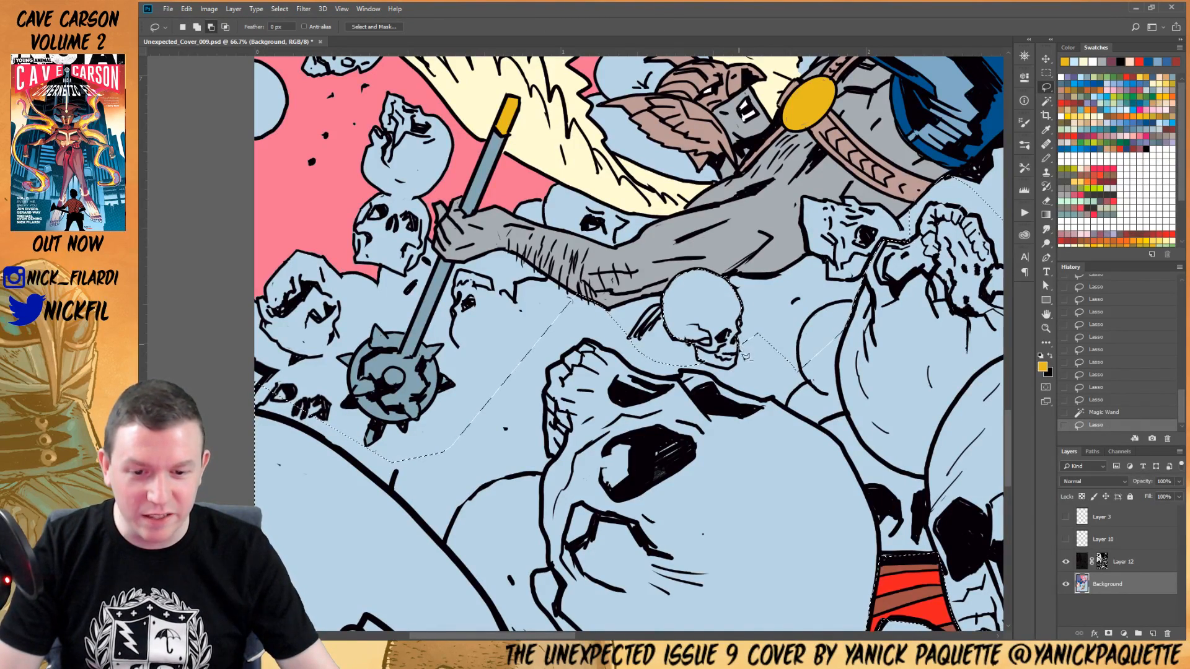
{"action": "mouse_move", "coordinate": [792, 318]}
{"action": "left_mouse_down"}
{"action": "mouse_move", "coordinate": [749, 344]}
{"action": "mouse_move", "coordinate": [710, 359]}
{"action": "mouse_move", "coordinate": [704, 347]}
{"action": "mouse_move", "coordinate": [715, 371]}
{"action": "mouse_move", "coordinate": [702, 336]}
{"action": "mouse_move", "coordinate": [755, 398]}
{"action": "mouse_move", "coordinate": [630, 347]}
{"action": "mouse_move", "coordinate": [626, 316]}
{"action": "left_mouse_up"}
{"action": "left_click", "coordinate": [672, 347], "text": "ctrl+alt"}
{"action": "left_click_drag", "start_coordinate": [757, 257], "coordinate": [568, 327]}
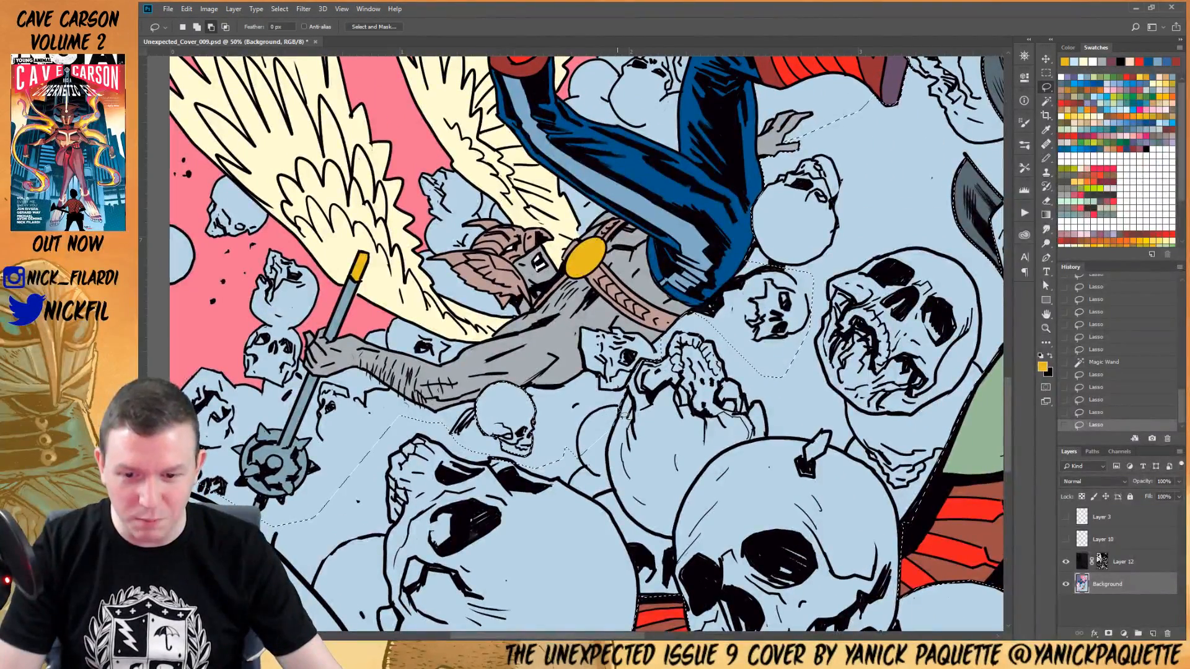
{"action": "mouse_move", "coordinate": [609, 445]}
{"action": "left_mouse_down"}
{"action": "mouse_move", "coordinate": [620, 496]}
{"action": "mouse_move", "coordinate": [595, 508]}
{"action": "mouse_move", "coordinate": [572, 492]}
{"action": "mouse_move", "coordinate": [567, 433]}
{"action": "mouse_move", "coordinate": [595, 396]}
{"action": "mouse_move", "coordinate": [696, 407]}
{"action": "left_mouse_up"}
Trim the selection with the Lasso beside the winged figure's bent knee, around the grey hand and along the nearby boot sole
{"action": "key", "text": "z"}
{"action": "left_click", "coordinate": [736, 370], "text": "alt"}
{"action": "left_click_drag", "start_coordinate": [764, 313], "coordinate": [658, 357]}
{"action": "left_click", "coordinate": [658, 357]}
{"action": "left_click_drag", "start_coordinate": [697, 310], "coordinate": [637, 321]}
{"action": "key", "text": "l"}
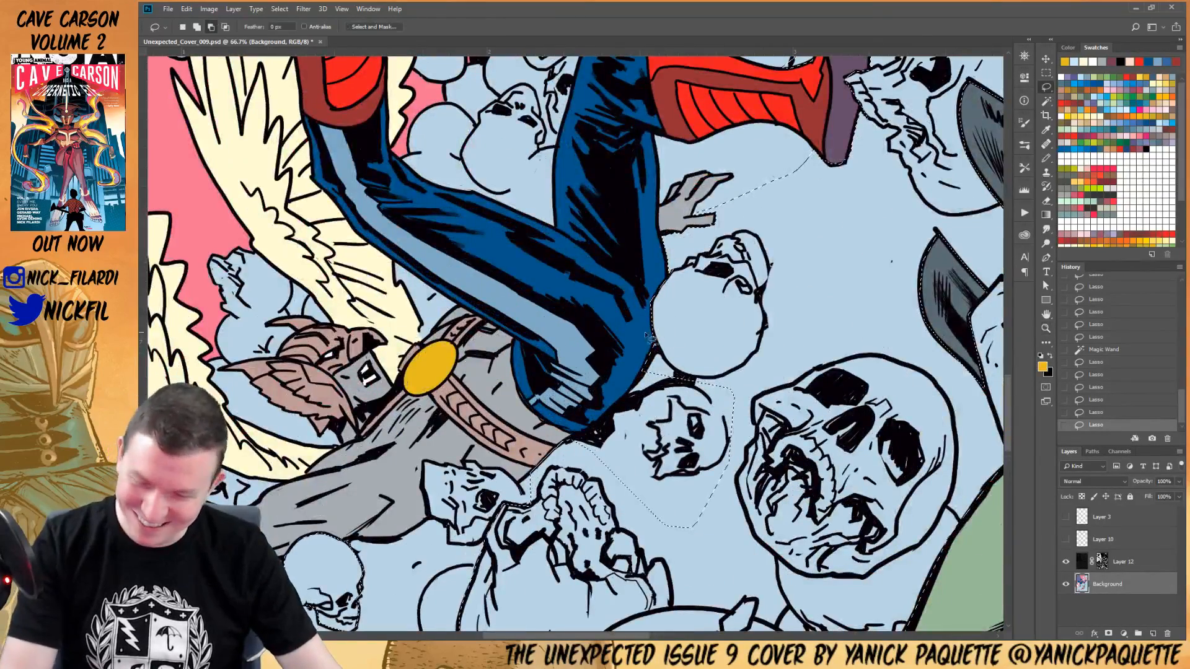
{"action": "left_click", "coordinate": [632, 318], "text": "alt"}
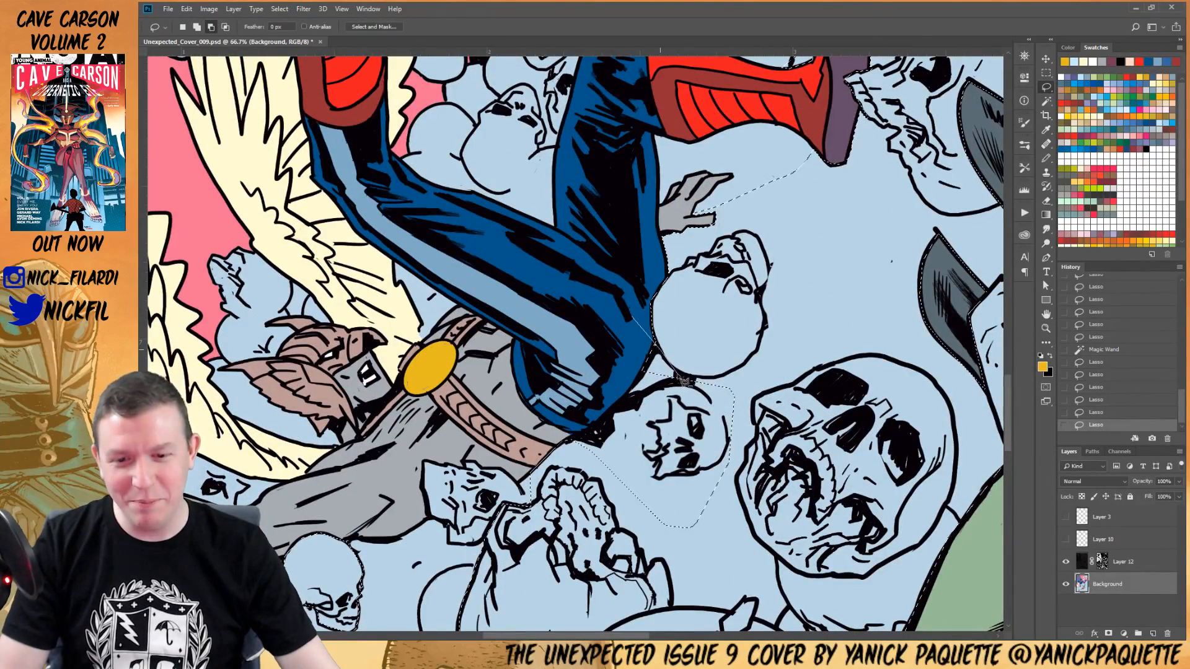
{"action": "mouse_move", "coordinate": [671, 367]}
{"action": "left_mouse_down"}
{"action": "mouse_move", "coordinate": [710, 379]}
{"action": "mouse_move", "coordinate": [605, 365]}
{"action": "left_mouse_up"}
{"action": "key", "text": "ctrl+minus"}
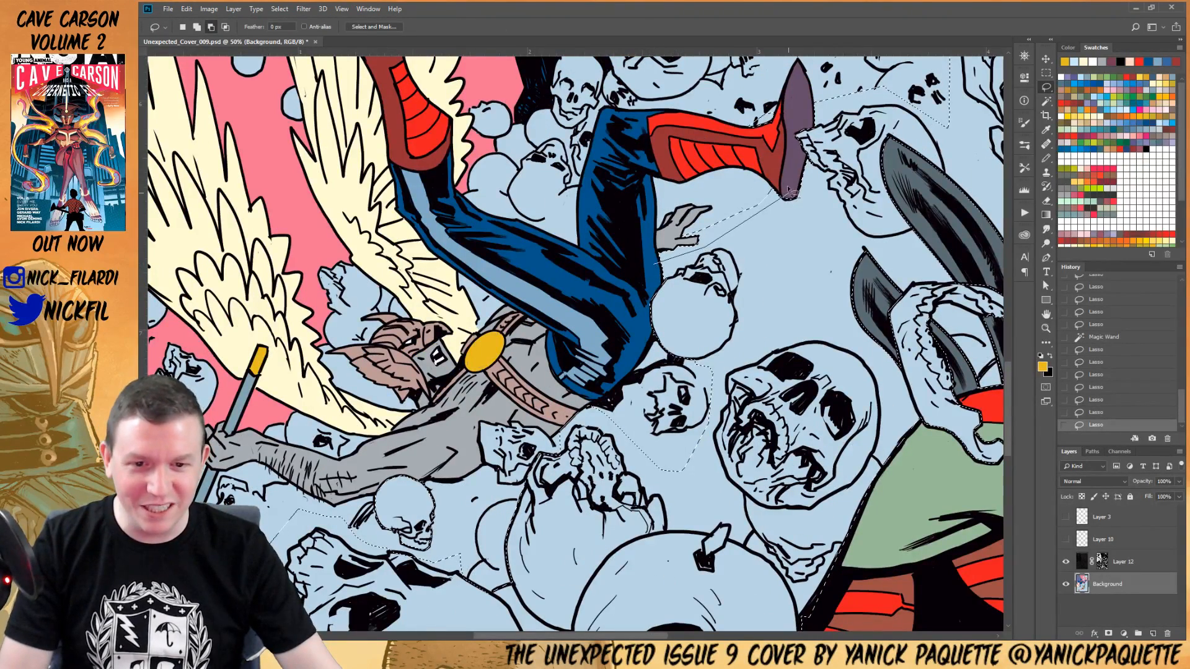
{"action": "mouse_move", "coordinate": [734, 207]}
{"action": "left_mouse_down"}
{"action": "mouse_move", "coordinate": [640, 235]}
{"action": "mouse_move", "coordinate": [638, 305]}
{"action": "left_mouse_up"}
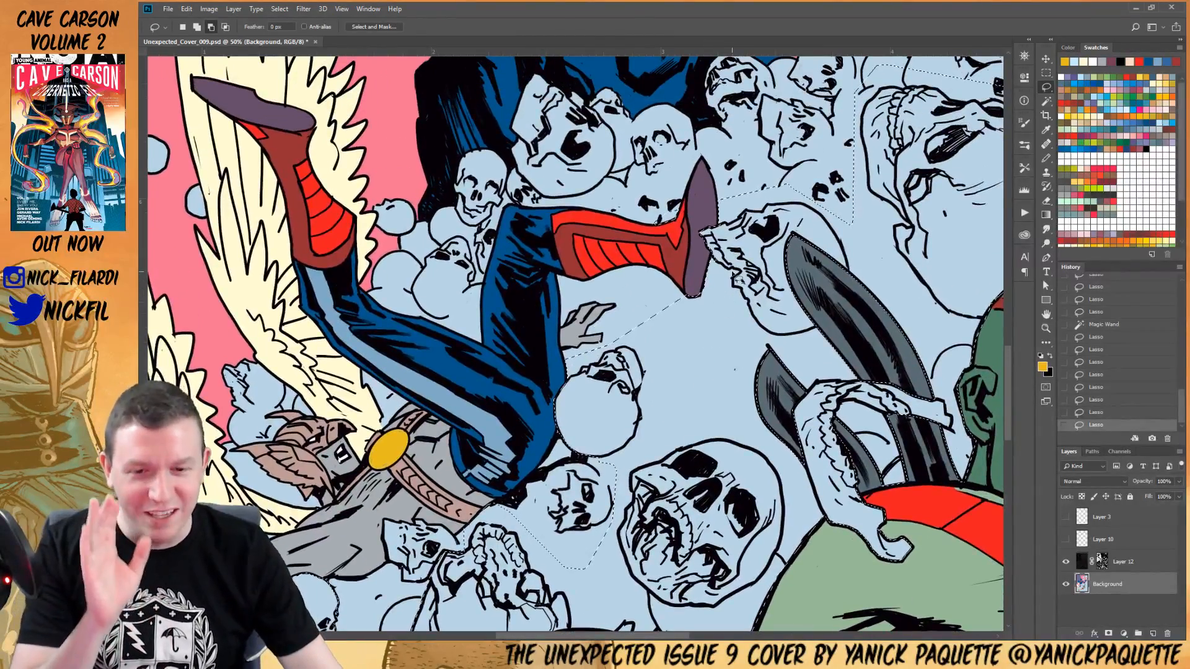
{"action": "left_click_drag", "start_coordinate": [692, 208], "coordinate": [688, 197]}
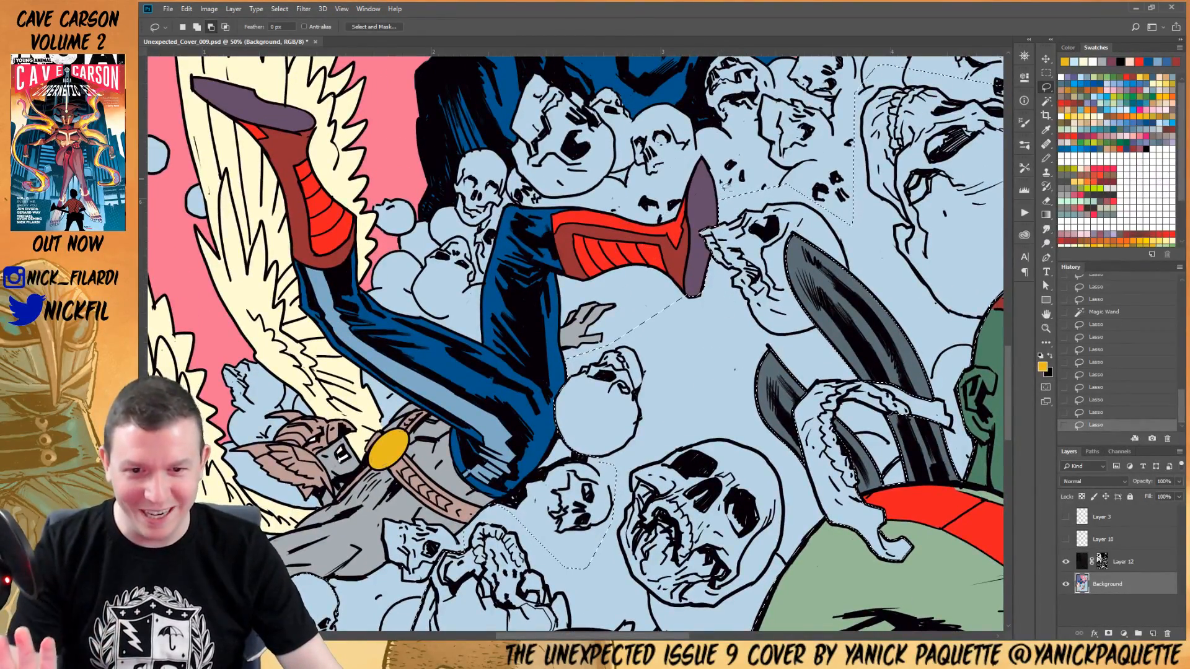
Refine the selection with the Lasso among the small skulls between the large tilted skull and the green figure's raised arm
{"action": "scroll", "coordinate": [777, 166], "scroll_direction": "down", "scroll_amount": 1}
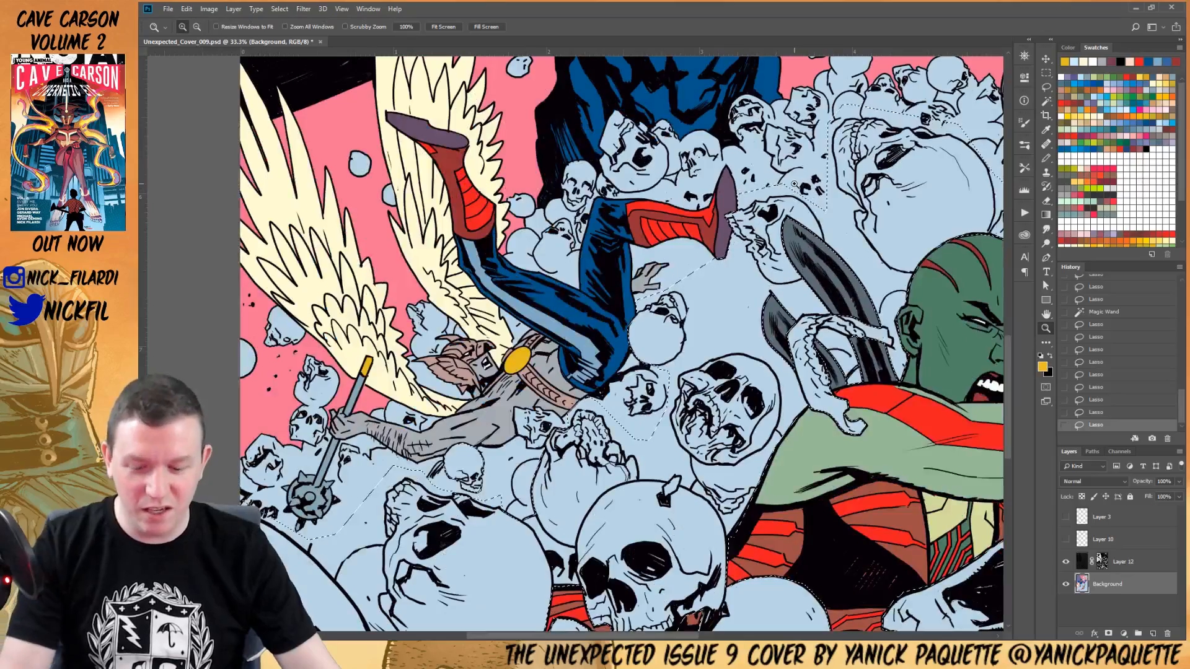
{"action": "mouse_move", "coordinate": [852, 124]}
{"action": "left_mouse_down"}
{"action": "mouse_move", "coordinate": [756, 173]}
{"action": "mouse_move", "coordinate": [761, 207]}
{"action": "mouse_move", "coordinate": [760, 180]}
{"action": "mouse_move", "coordinate": [782, 190]}
{"action": "mouse_move", "coordinate": [773, 180]}
{"action": "left_mouse_up"}
{"action": "mouse_move", "coordinate": [858, 216]}
{"action": "left_mouse_down"}
{"action": "mouse_move", "coordinate": [887, 193]}
{"action": "mouse_move", "coordinate": [778, 200]}
{"action": "mouse_move", "coordinate": [758, 231]}
{"action": "left_mouse_up"}
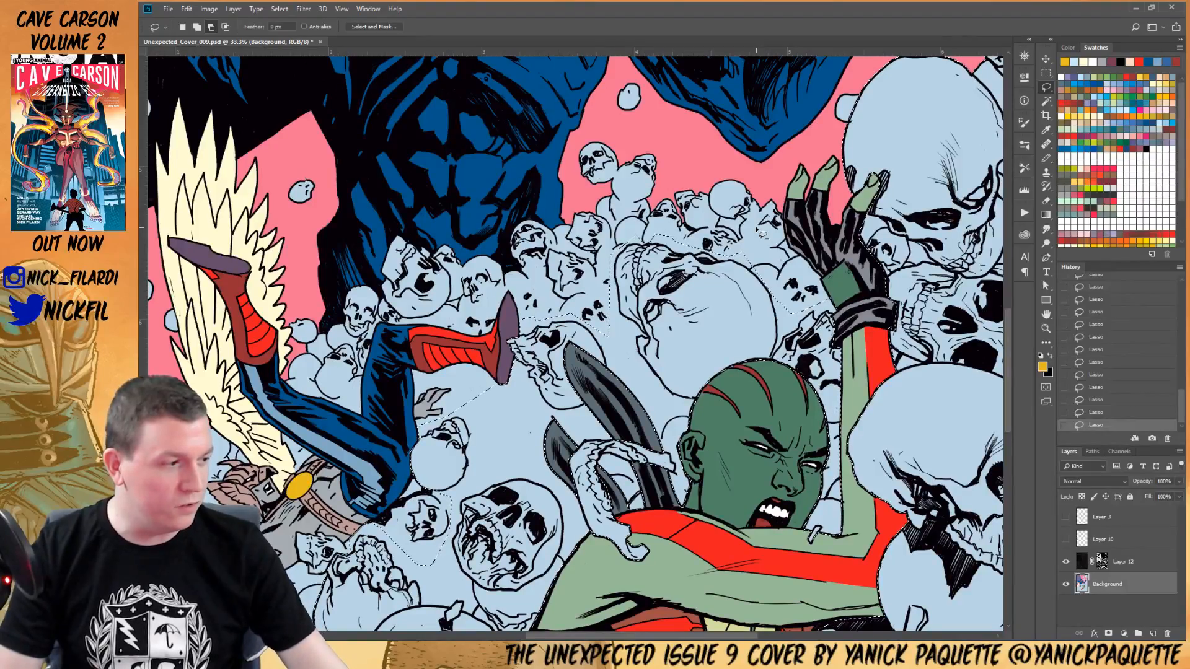
{"action": "left_click_drag", "start_coordinate": [730, 361], "coordinate": [674, 273]}
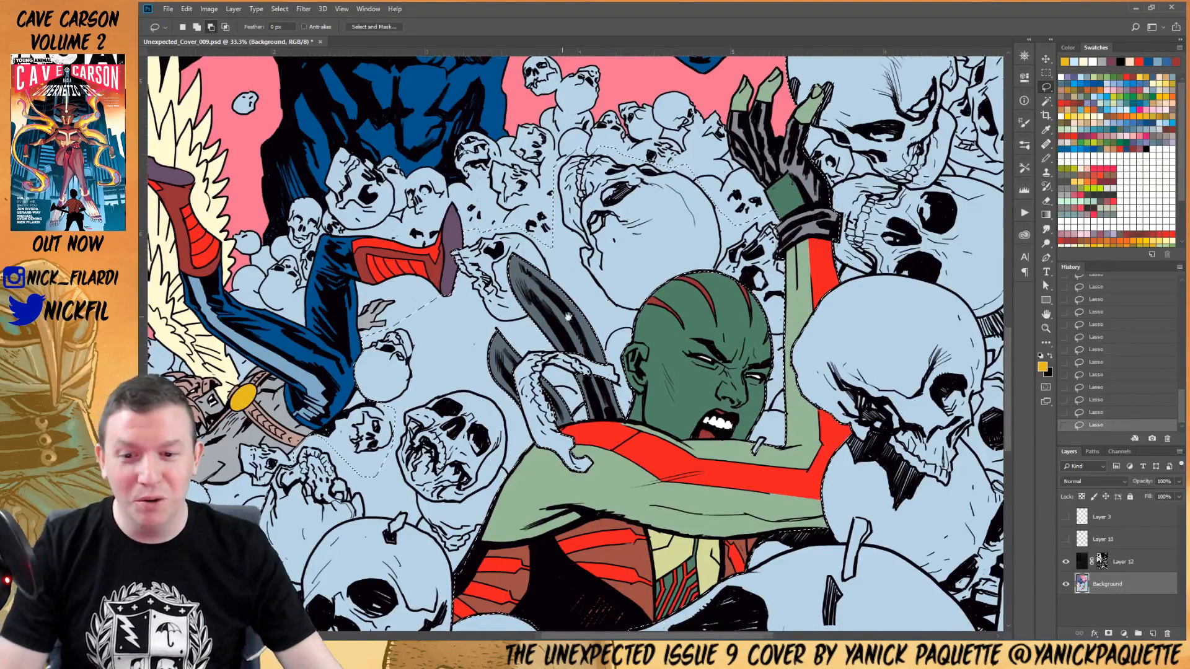
Fill the selected foreground skulls with blue and then with red from the swatches, fading each fill to reach a mauve tone
{"action": "left_click_drag", "start_coordinate": [669, 259], "coordinate": [805, 182]}
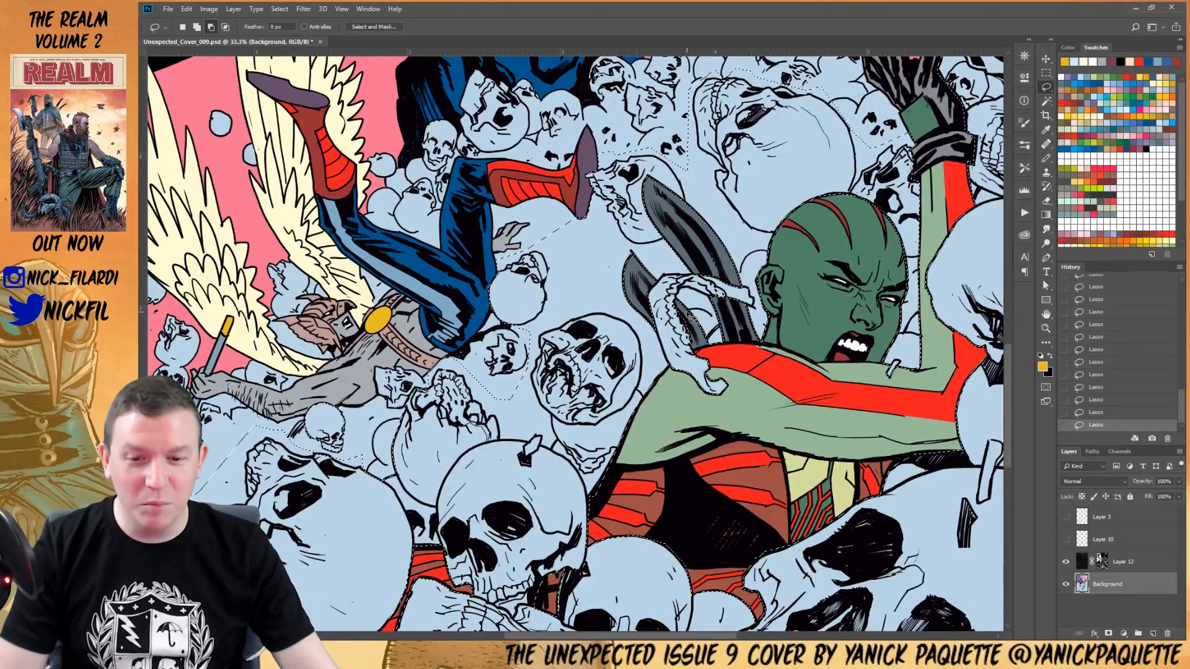
{"action": "mouse_move", "coordinate": [721, 323]}
{"action": "left_mouse_down"}
{"action": "mouse_move", "coordinate": [746, 321]}
{"action": "mouse_move", "coordinate": [741, 286]}
{"action": "mouse_move", "coordinate": [760, 251]}
{"action": "left_mouse_up"}
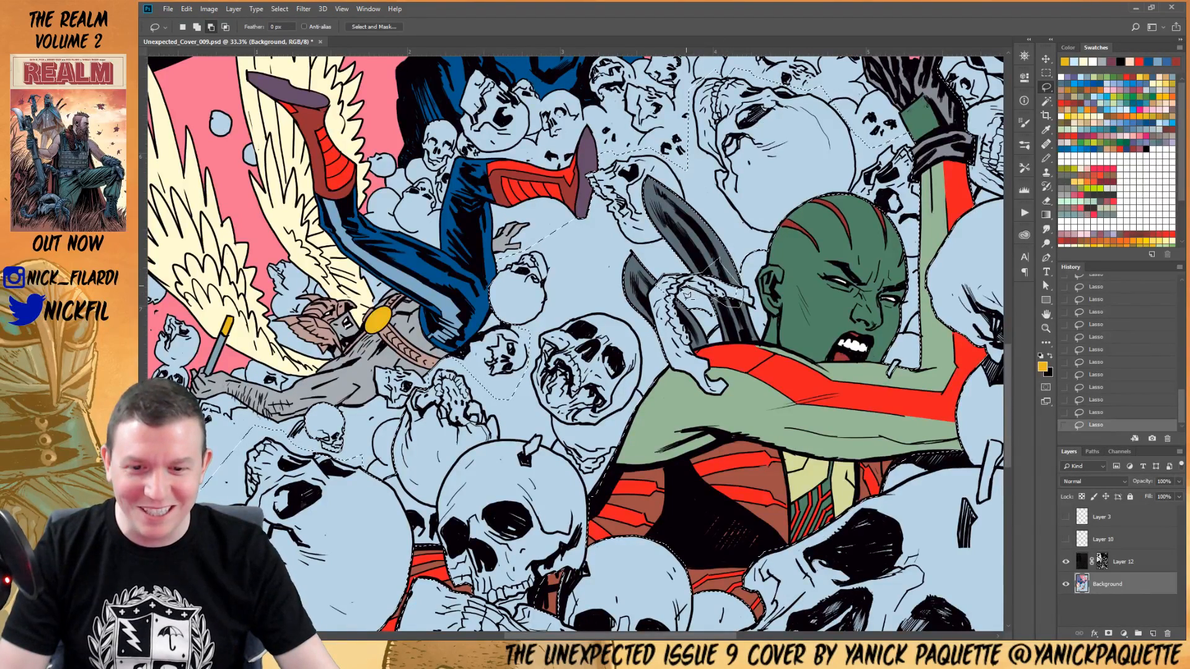
{"action": "mouse_move", "coordinate": [653, 302]}
{"action": "left_mouse_down"}
{"action": "mouse_move", "coordinate": [666, 314]}
{"action": "mouse_move", "coordinate": [737, 313]}
{"action": "left_mouse_up"}
{"action": "left_click_drag", "start_coordinate": [683, 283], "coordinate": [600, 282]}
{"action": "left_click", "coordinate": [669, 302], "text": "alt"}
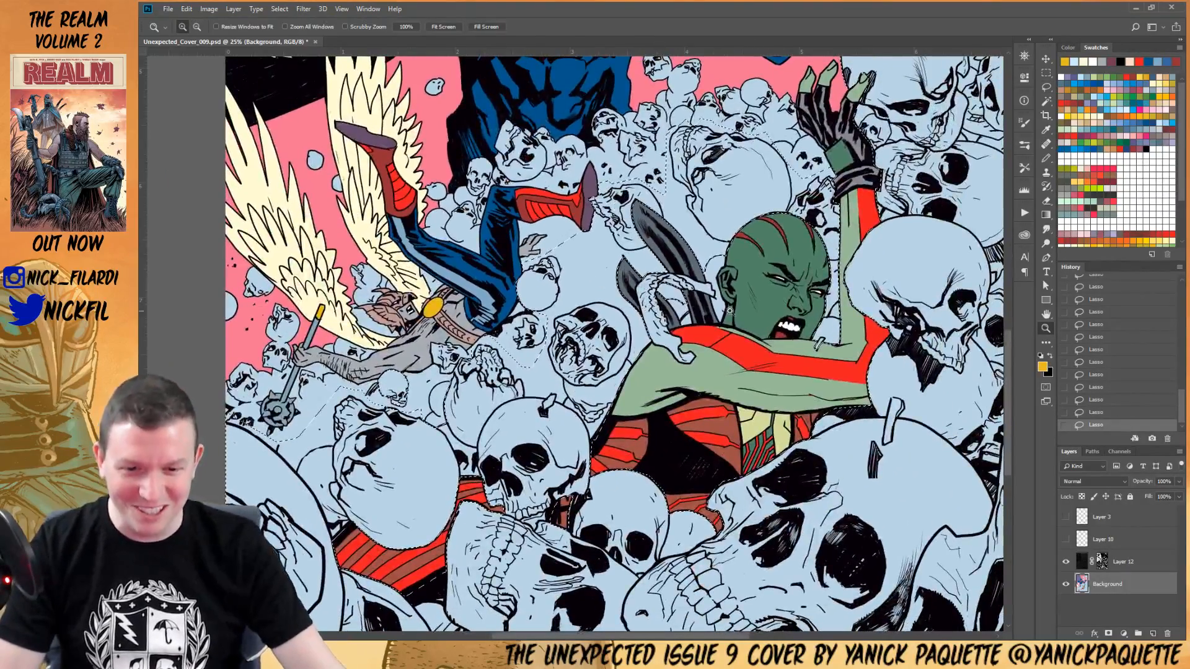
{"action": "left_click", "coordinate": [1131, 108]}
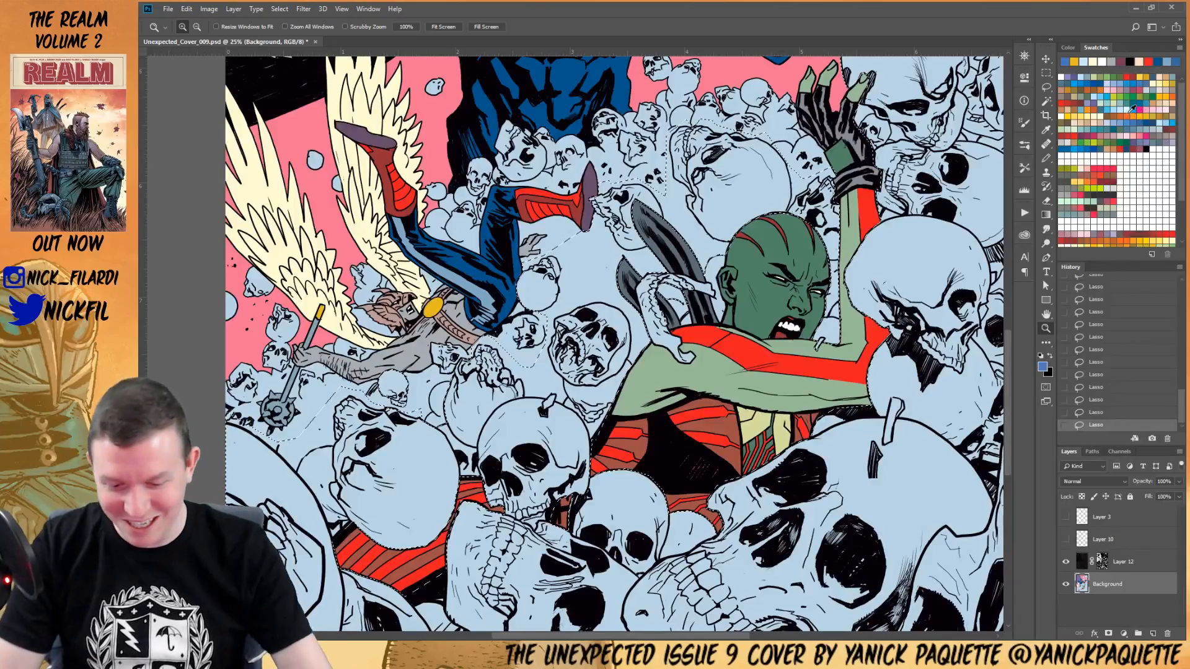
{"action": "key", "text": "alt+BackSpace"}
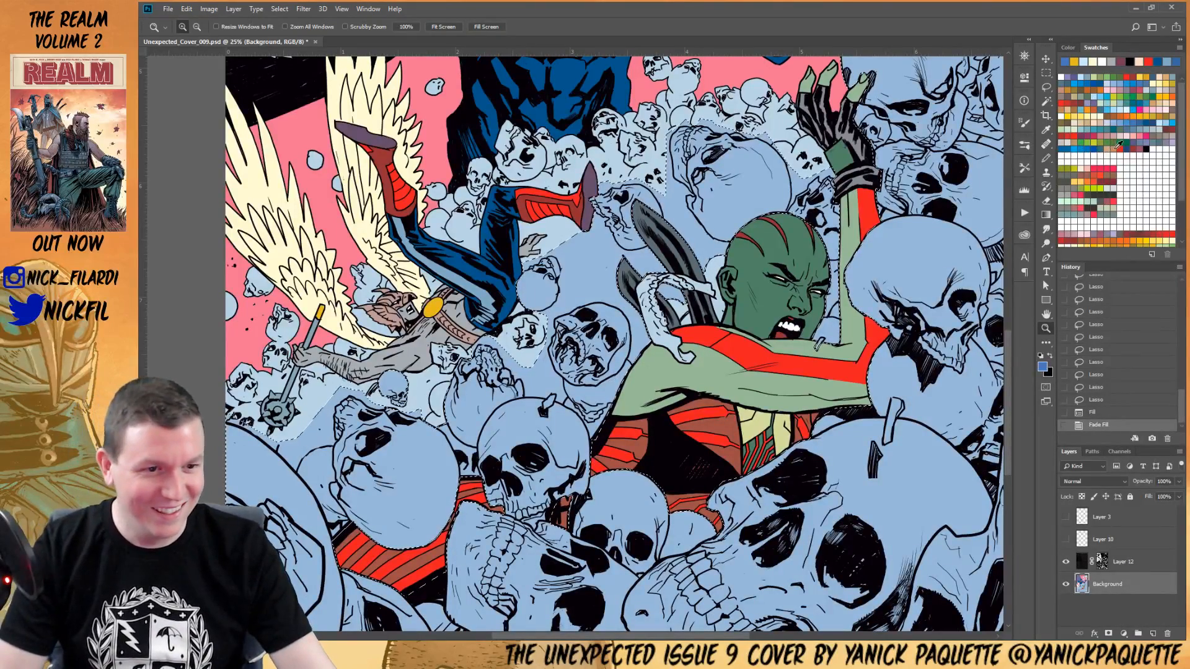
{"action": "left_click", "coordinate": [1123, 137]}
{"action": "key", "text": "alt+BackSpace"}
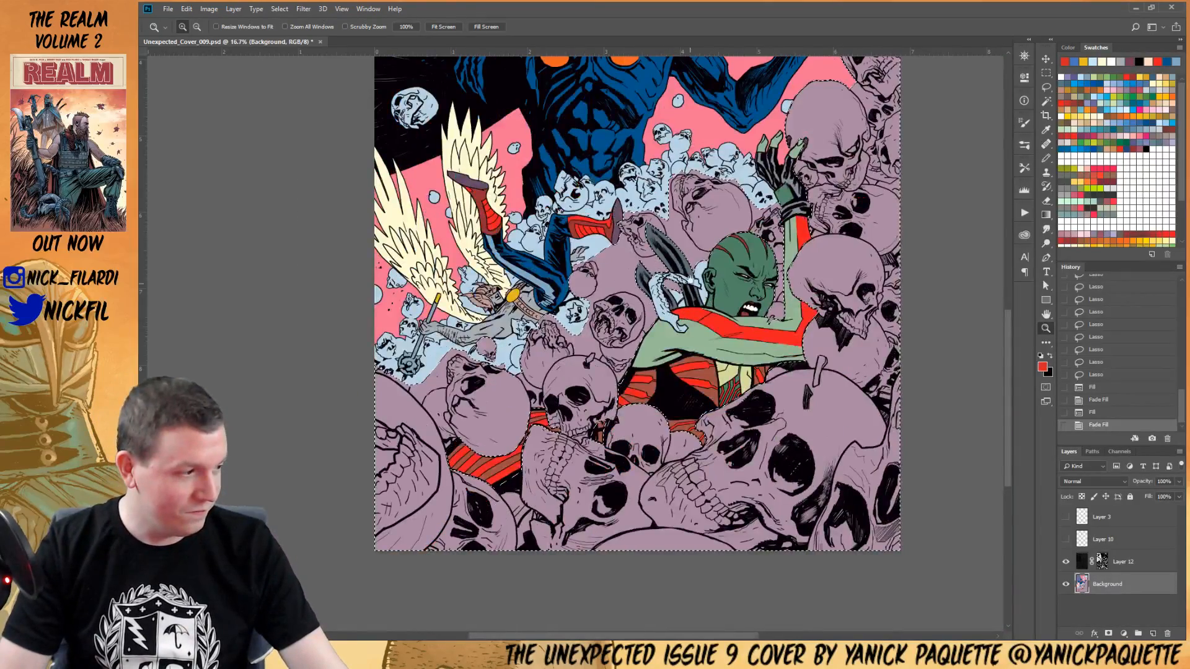
Sample the light blue of the distant skulls as the foreground colour and clear the selection
{"action": "left_click_drag", "start_coordinate": [678, 244], "coordinate": [636, 281]}
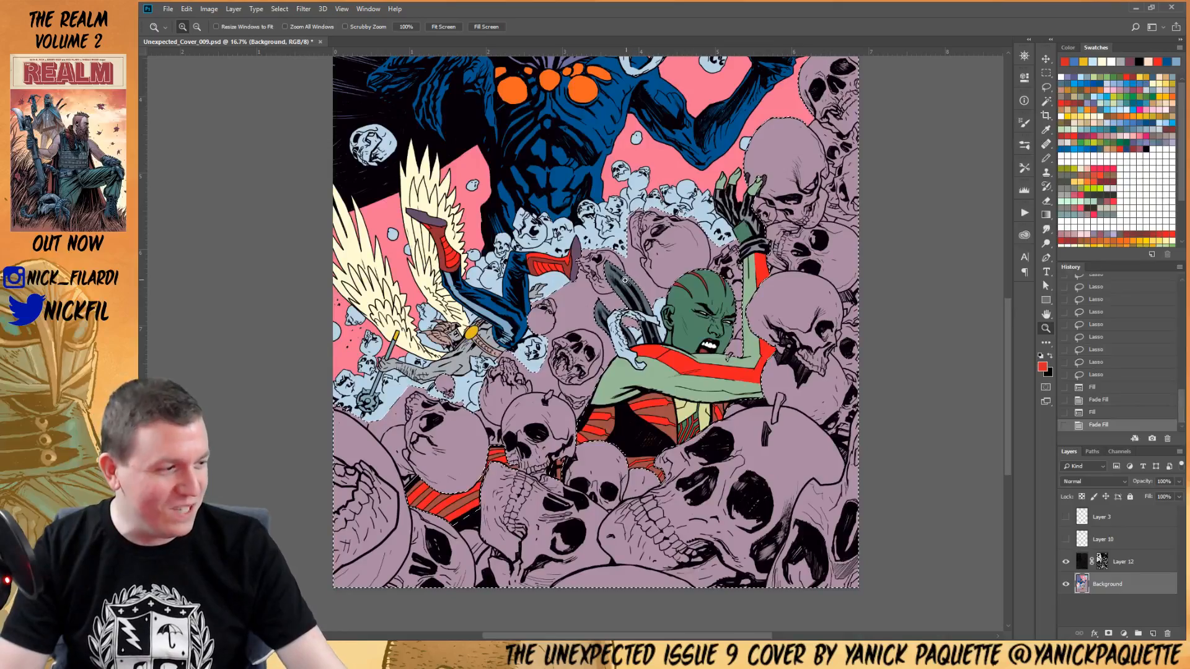
{"action": "left_click", "coordinate": [636, 281]}
{"action": "left_click", "coordinate": [637, 282]}
{"action": "left_click", "coordinate": [599, 247]}
{"action": "key", "text": "b"}
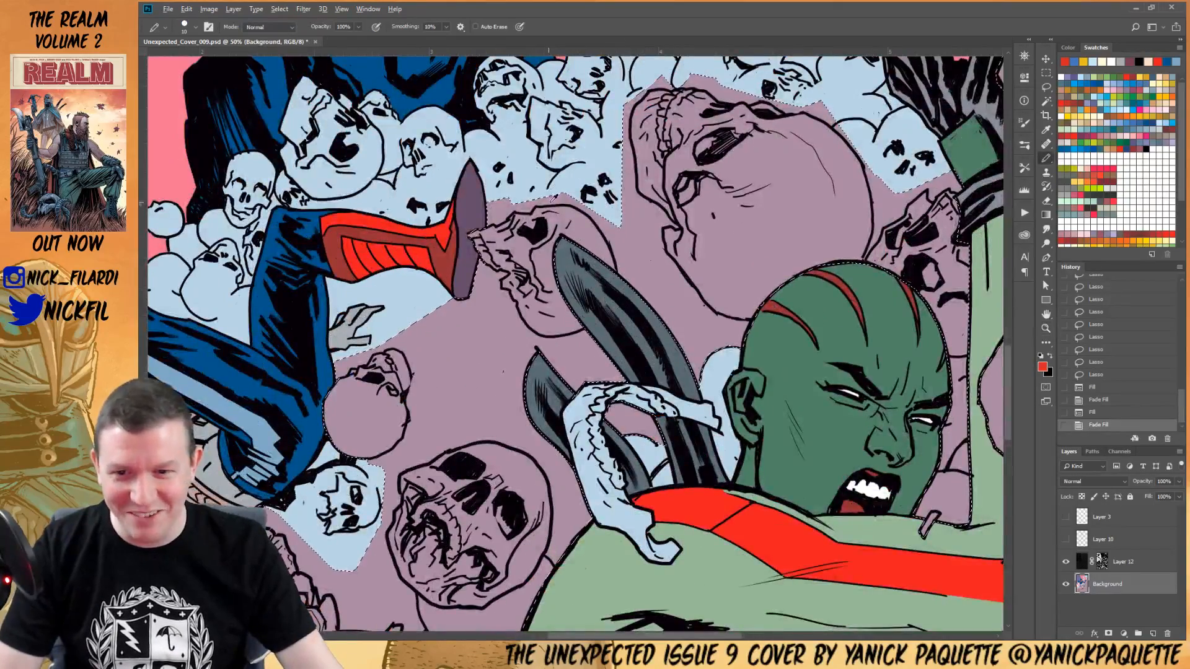
{"action": "left_click", "coordinate": [607, 211], "text": "alt"}
{"action": "key", "text": "ctrl+d"}
Select the mauve gap beside the mace with the Magic Wand set to Contiguous
{"action": "key", "text": "z"}
{"action": "left_click", "coordinate": [480, 312]}
{"action": "mouse_move", "coordinate": [478, 315]}
{"action": "left_mouse_down"}
{"action": "mouse_move", "coordinate": [464, 332]}
{"action": "mouse_move", "coordinate": [621, 219]}
{"action": "mouse_move", "coordinate": [711, 130]}
{"action": "left_mouse_up"}
{"action": "left_click_drag", "start_coordinate": [590, 332], "coordinate": [681, 251]}
{"action": "key", "text": "b"}
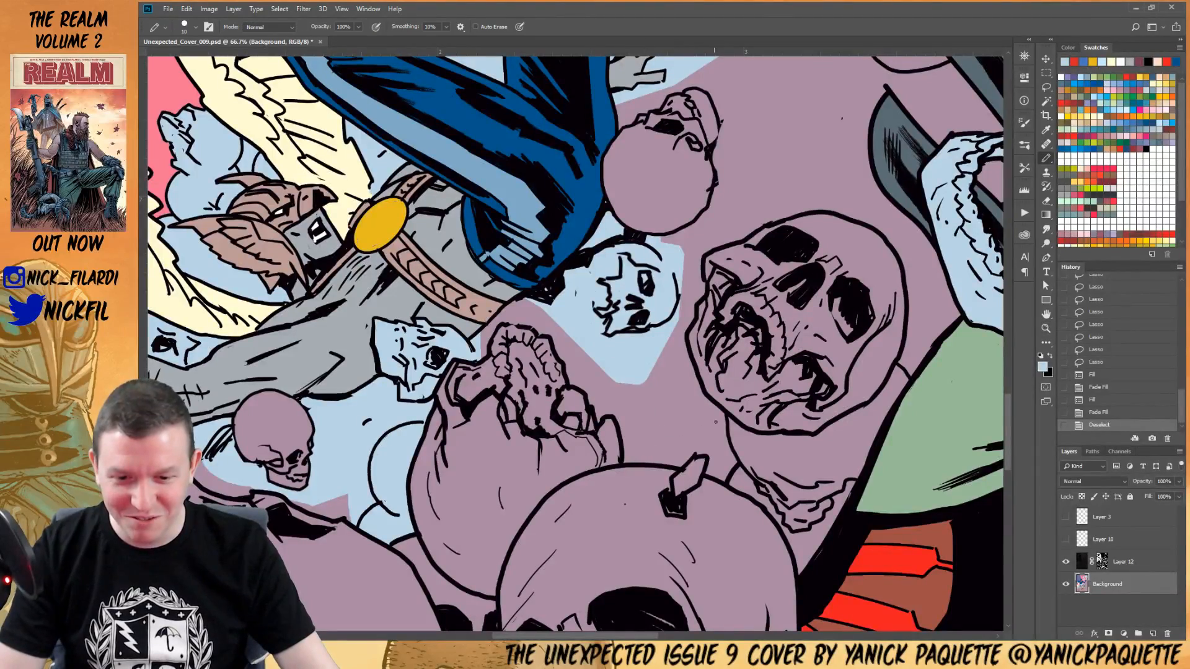
{"action": "left_click_drag", "start_coordinate": [610, 379], "coordinate": [865, 318]}
{"action": "left_click_drag", "start_coordinate": [630, 443], "coordinate": [789, 349]}
{"action": "key", "text": "w"}
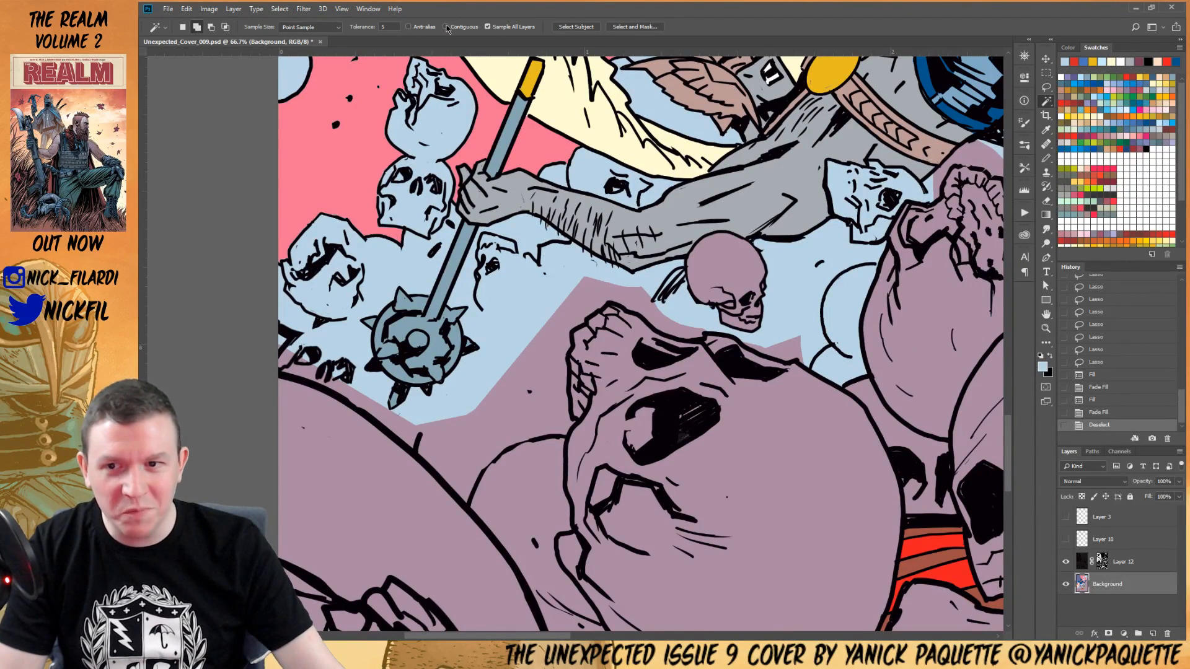
{"action": "left_click", "coordinate": [538, 386]}
Add the mauve sliver below the small skull and the mauve background beside the winged figure's knee to the selection
{"action": "left_click_drag", "start_coordinate": [905, 123], "coordinate": [776, 318]}
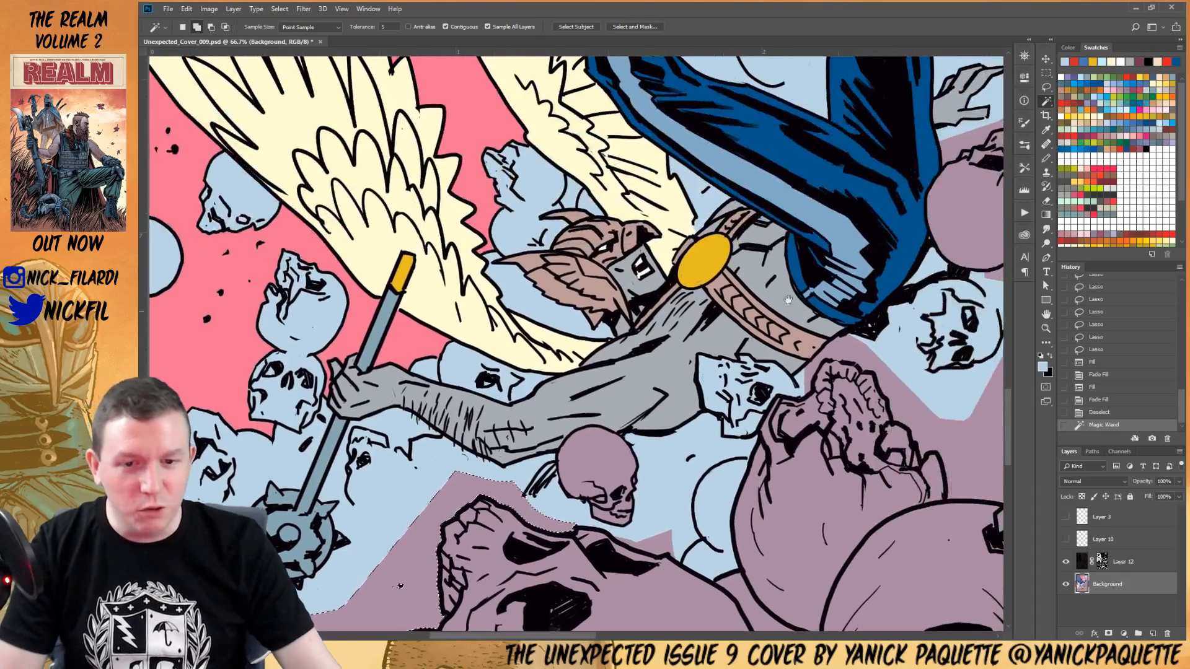
{"action": "left_click_drag", "start_coordinate": [604, 412], "coordinate": [803, 262]}
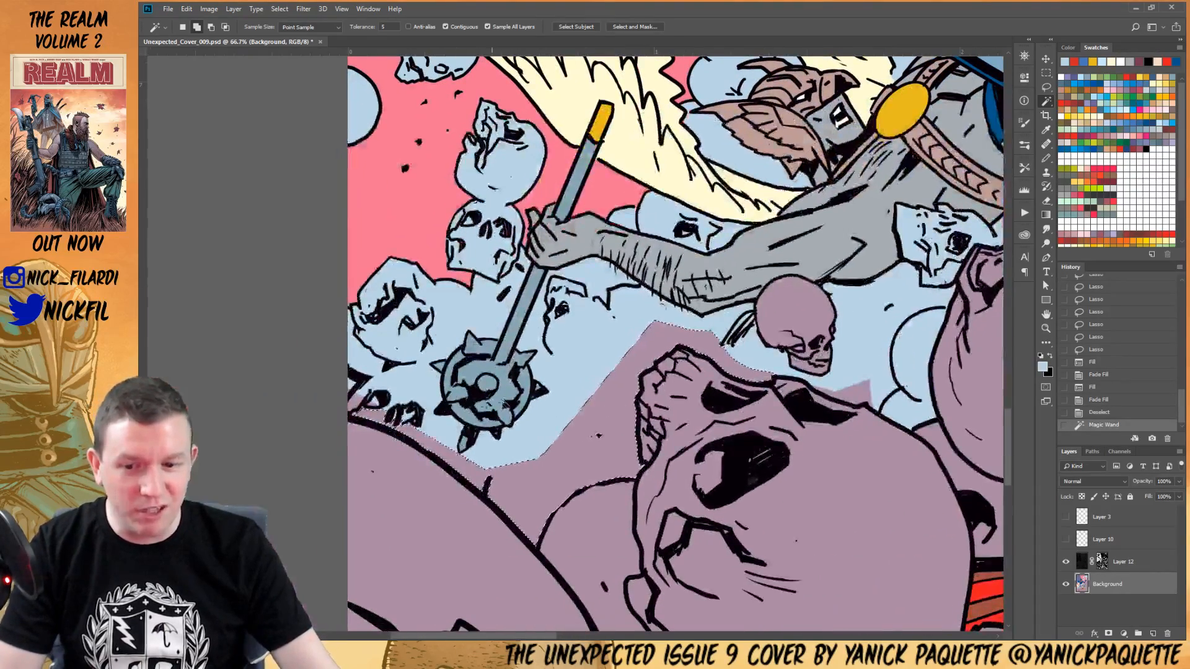
{"action": "left_click", "coordinate": [864, 392]}
{"action": "left_click_drag", "start_coordinate": [939, 292], "coordinate": [561, 392]}
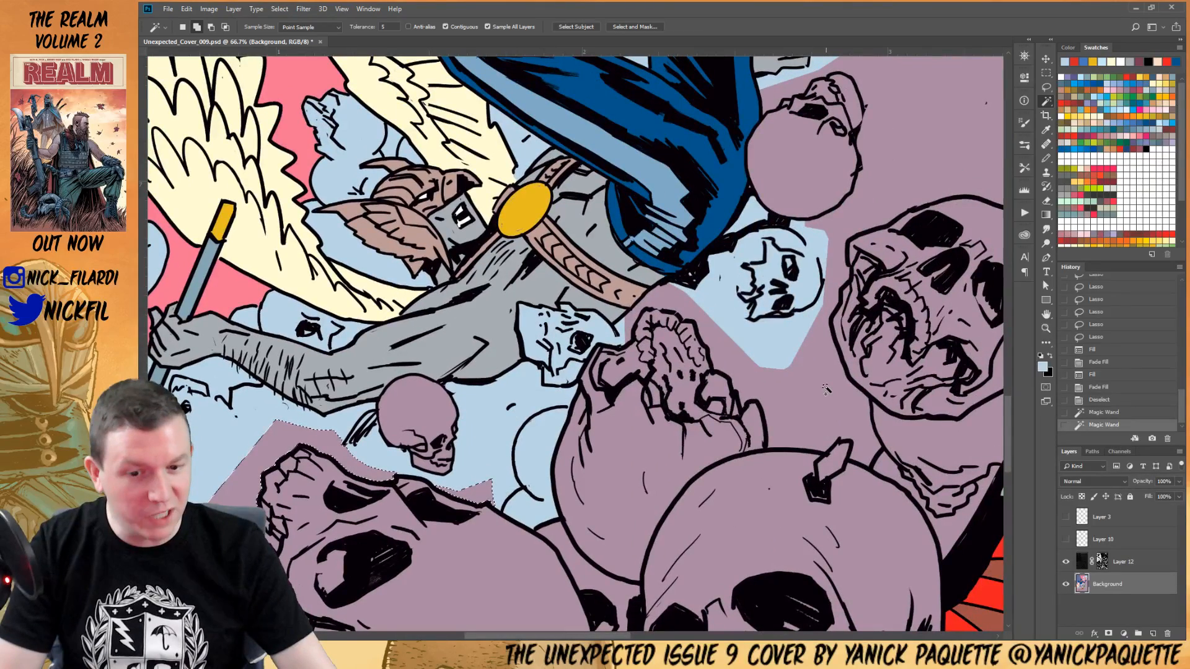
{"action": "left_click", "coordinate": [825, 389]}
Expand the selected background gaps, fill them with light blue and deselect
{"action": "key", "text": "z"}
{"action": "key", "text": "ctrl+minus"}
{"action": "key", "text": "ctrl+minus"}
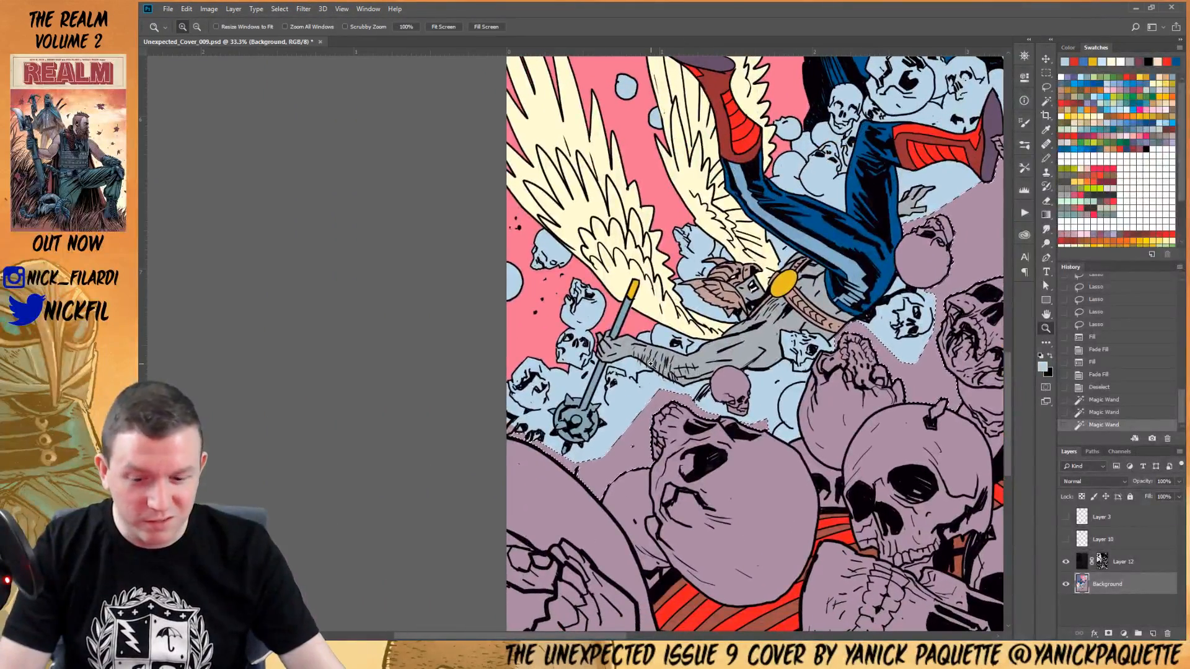
{"action": "key", "text": "F2"}
{"action": "key", "text": "Return"}
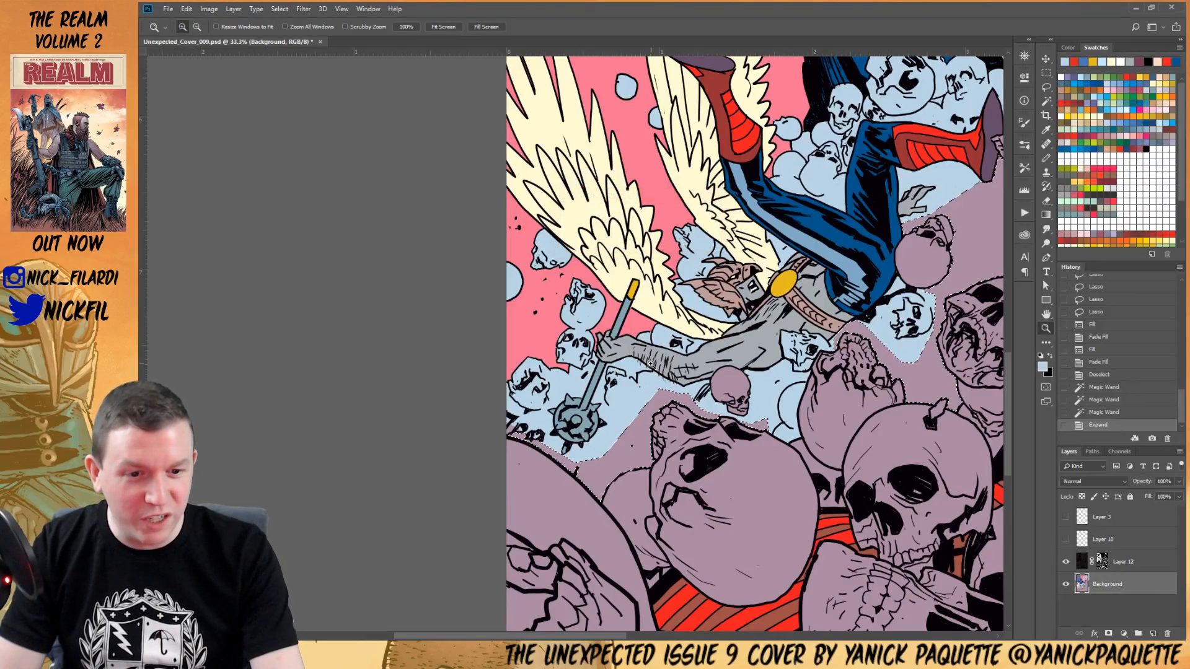
{"action": "key", "text": "alt+BackSpace"}
{"action": "key", "text": "ctrl+d"}
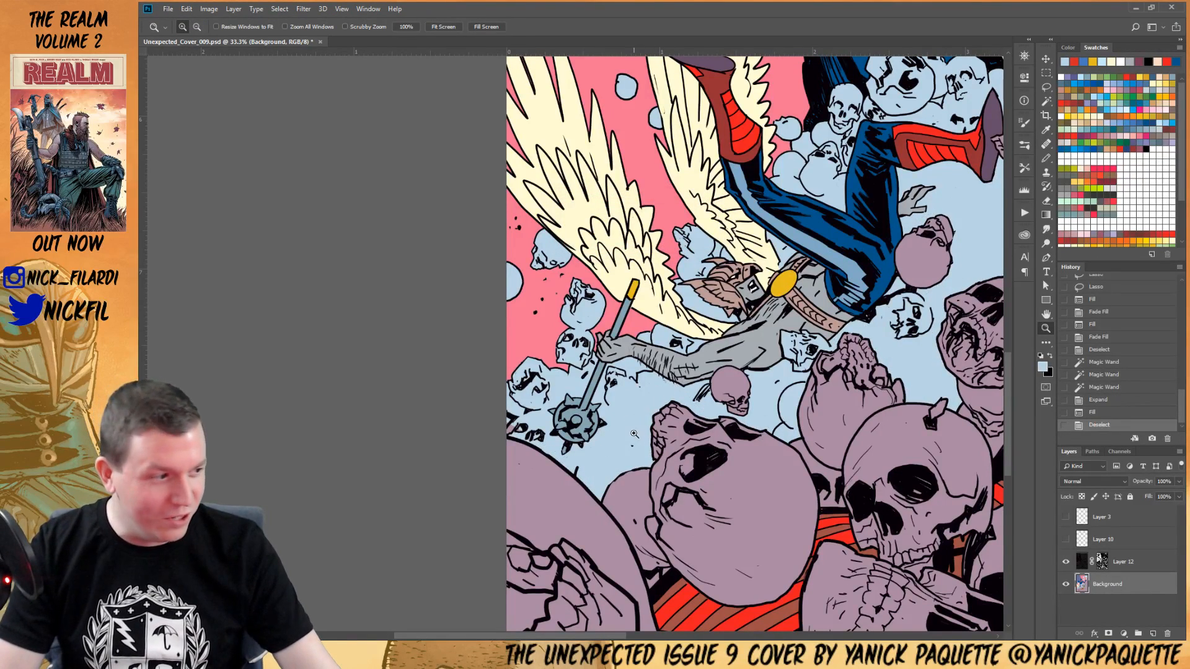
Paint the leftover mauve spot at the canvas edge near the mace light blue with a larger Pencil
{"action": "left_click", "coordinate": [634, 434]}
{"action": "left_click_drag", "start_coordinate": [647, 421], "coordinate": [711, 412]}
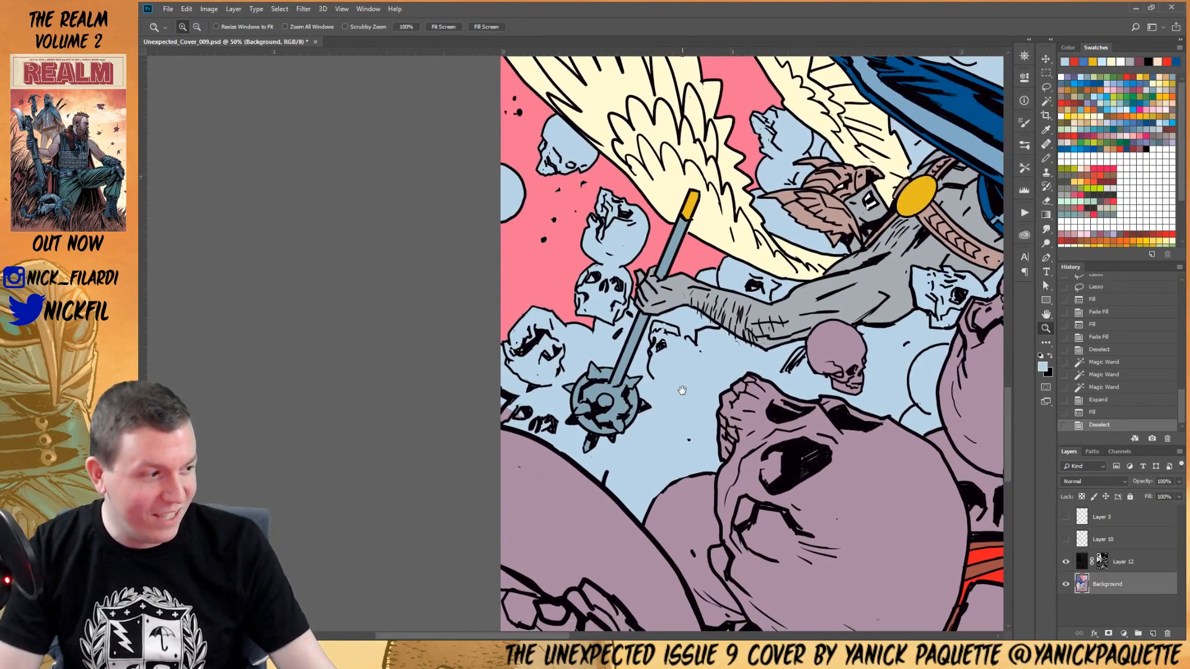
{"action": "key", "text": "b"}
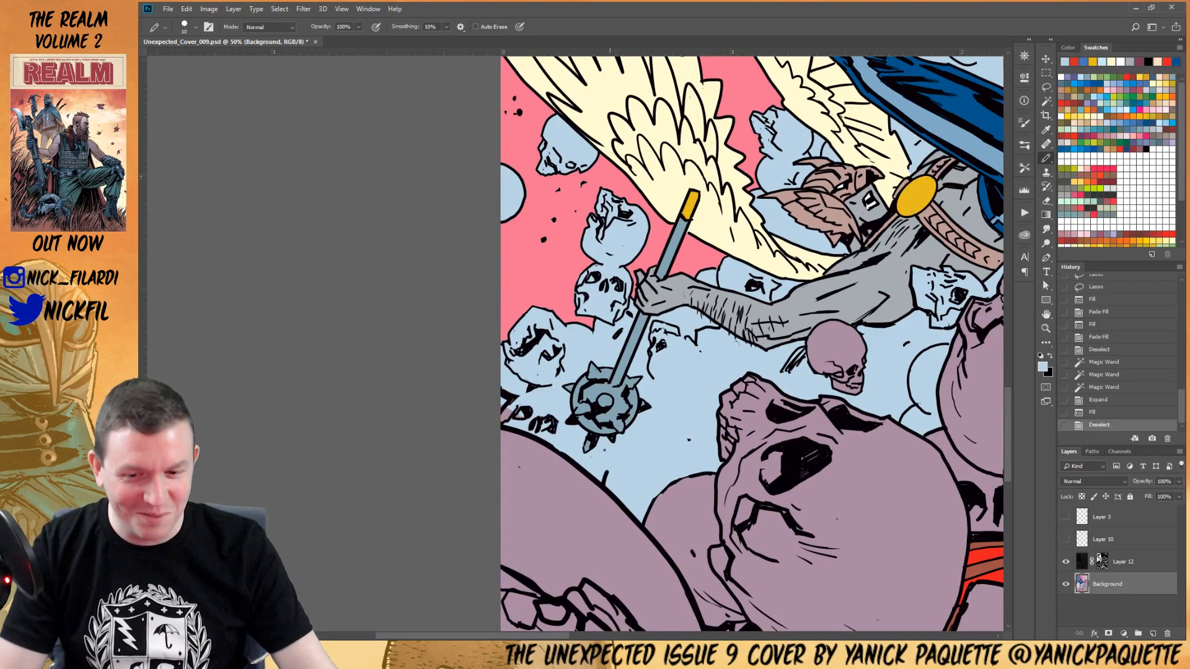
{"action": "key", "text": "bracketright"}
{"action": "key", "text": "bracketright"}
{"action": "left_click_drag", "start_coordinate": [501, 412], "coordinate": [508, 413]}
Select the mauve gaps around the large tilted skull and inside the jawbone beside the green figure with the Magic Wand
{"action": "left_click_drag", "start_coordinate": [723, 383], "coordinate": [446, 401]}
{"action": "left_click_drag", "start_coordinate": [776, 310], "coordinate": [556, 393]}
{"action": "left_click_drag", "start_coordinate": [790, 224], "coordinate": [692, 346]}
{"action": "left_click_drag", "start_coordinate": [760, 244], "coordinate": [690, 400]}
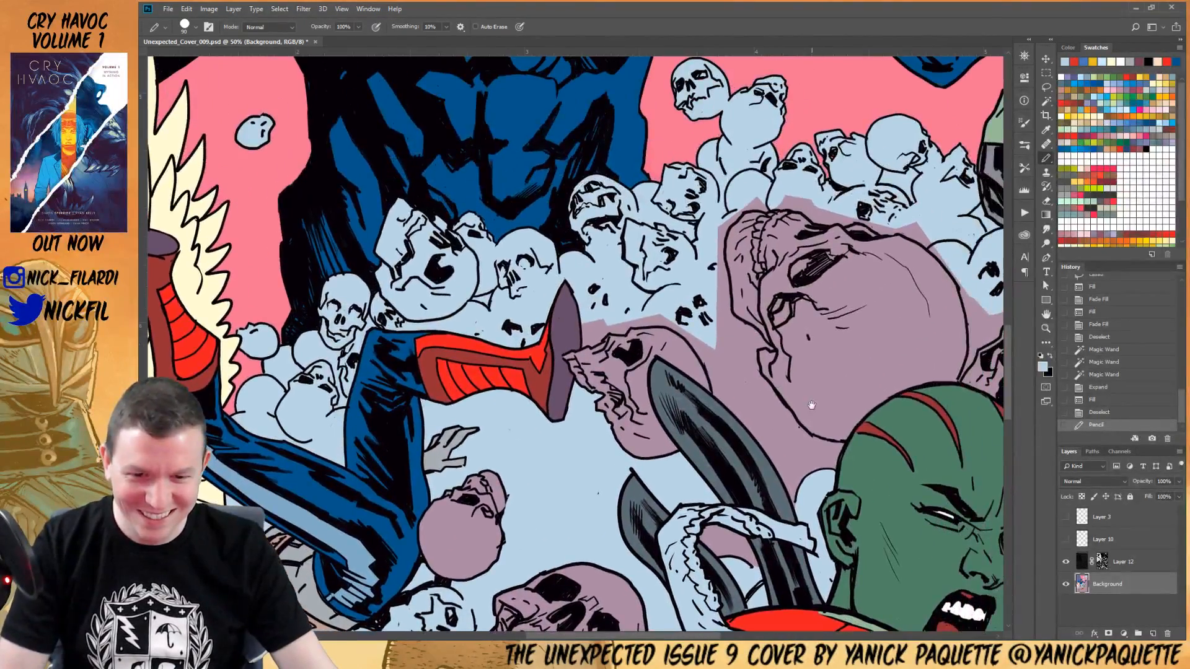
{"action": "left_click_drag", "start_coordinate": [809, 406], "coordinate": [707, 436]}
{"action": "key", "text": "w"}
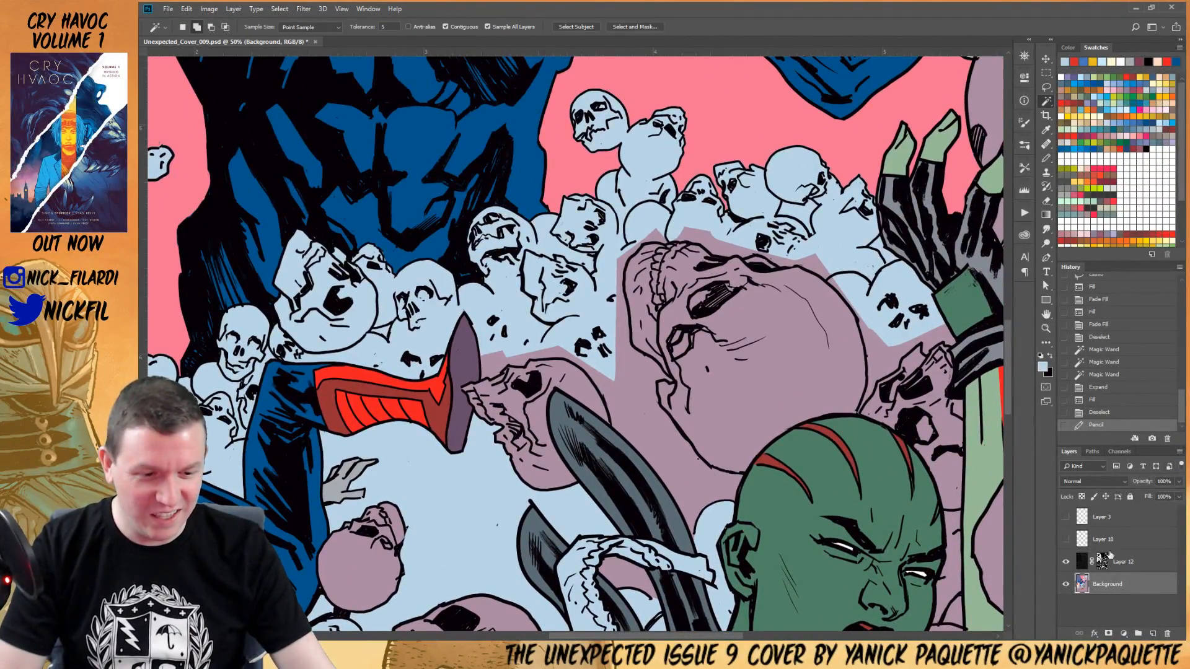
{"action": "left_click", "coordinate": [640, 383]}
{"action": "left_click", "coordinate": [656, 390], "text": "shift"}
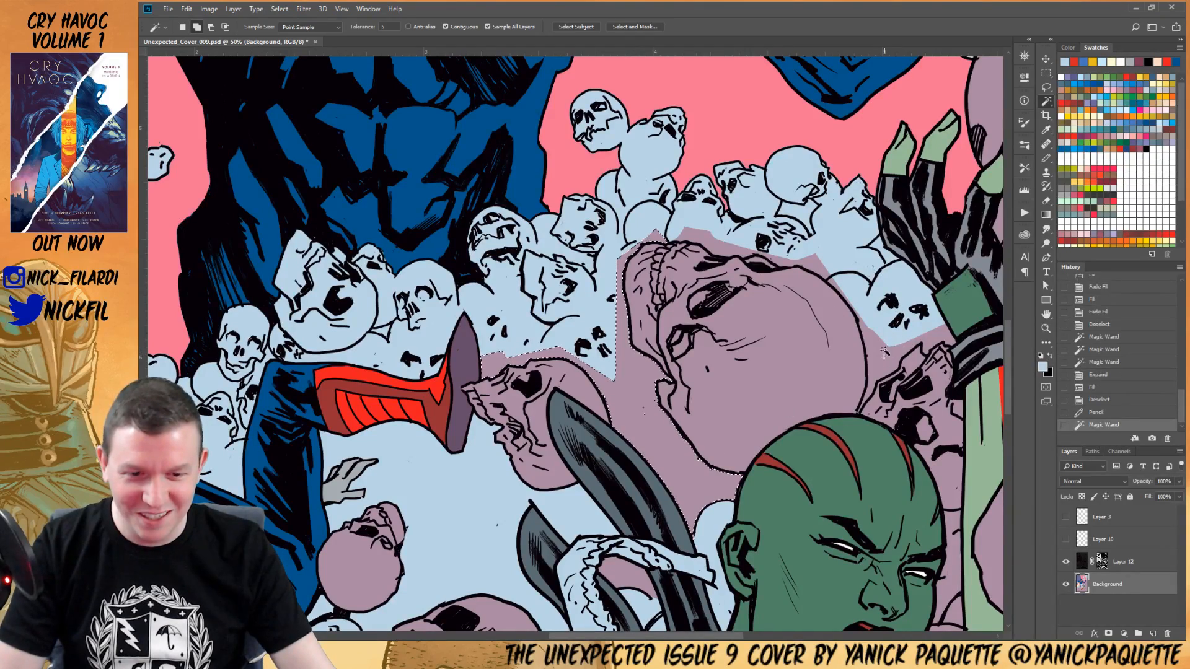
{"action": "left_click", "coordinate": [805, 265]}
{"action": "left_click_drag", "start_coordinate": [618, 567], "coordinate": [697, 430]}
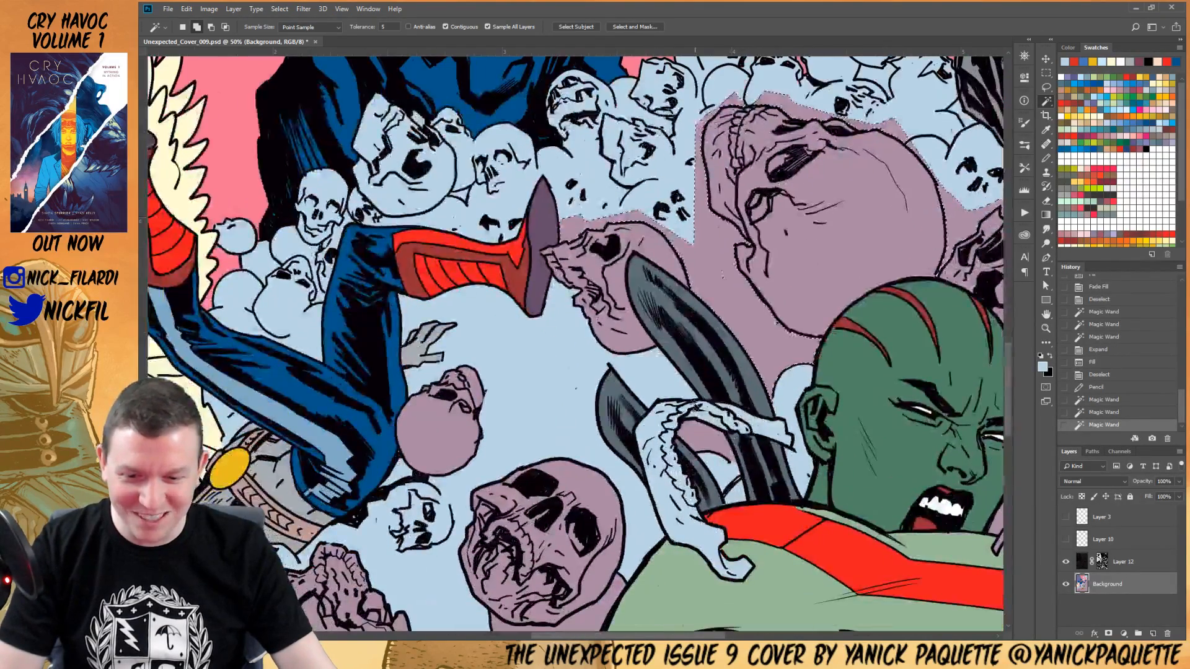
{"action": "left_click", "coordinate": [696, 430]}
Expand the selection around the tilted skull and jawbone, fill it with light blue and deselect
{"action": "key", "text": "F2"}
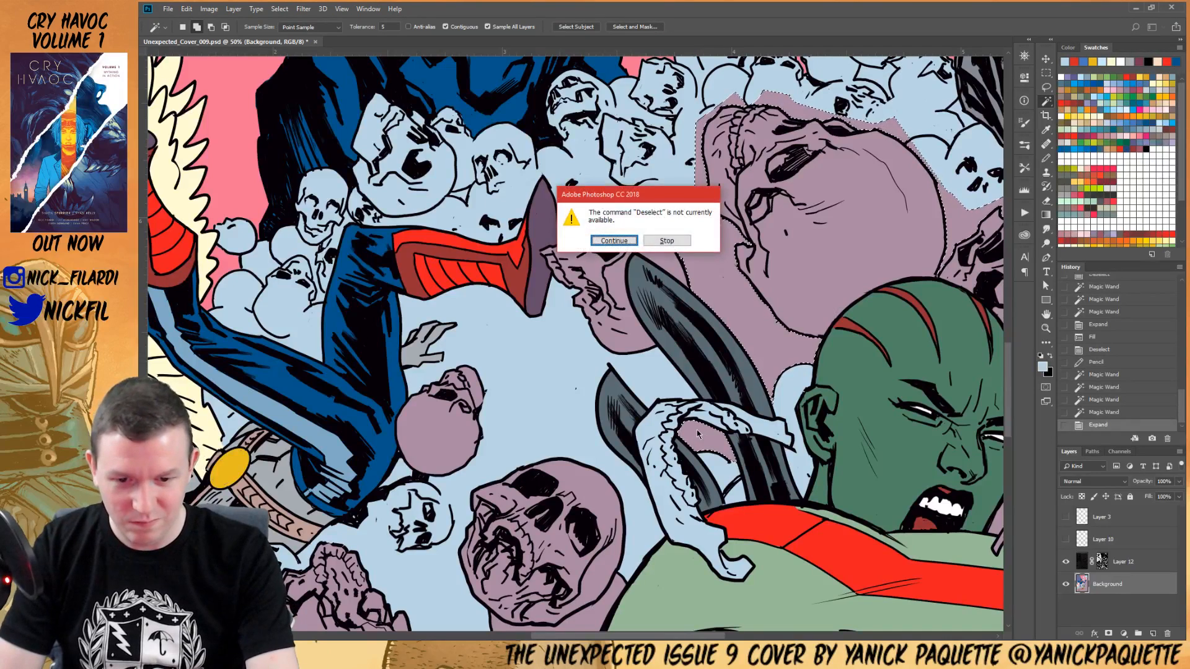
{"action": "key", "text": "Return"}
{"action": "left_click", "coordinate": [722, 486]}
{"action": "key", "text": "ctrl+d"}
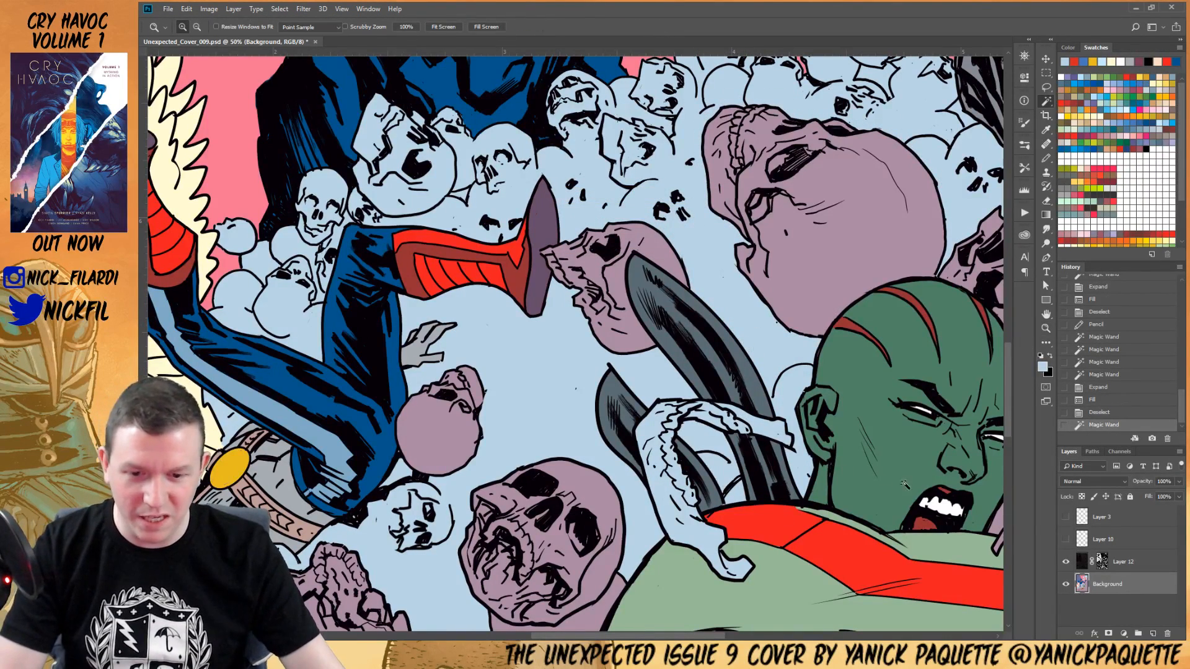
Sample the skull mauve and dab it with a 30 px Pencil to close the open skull outlines beside the ear and inside the jawbone
{"action": "left_click", "coordinate": [1119, 451]}
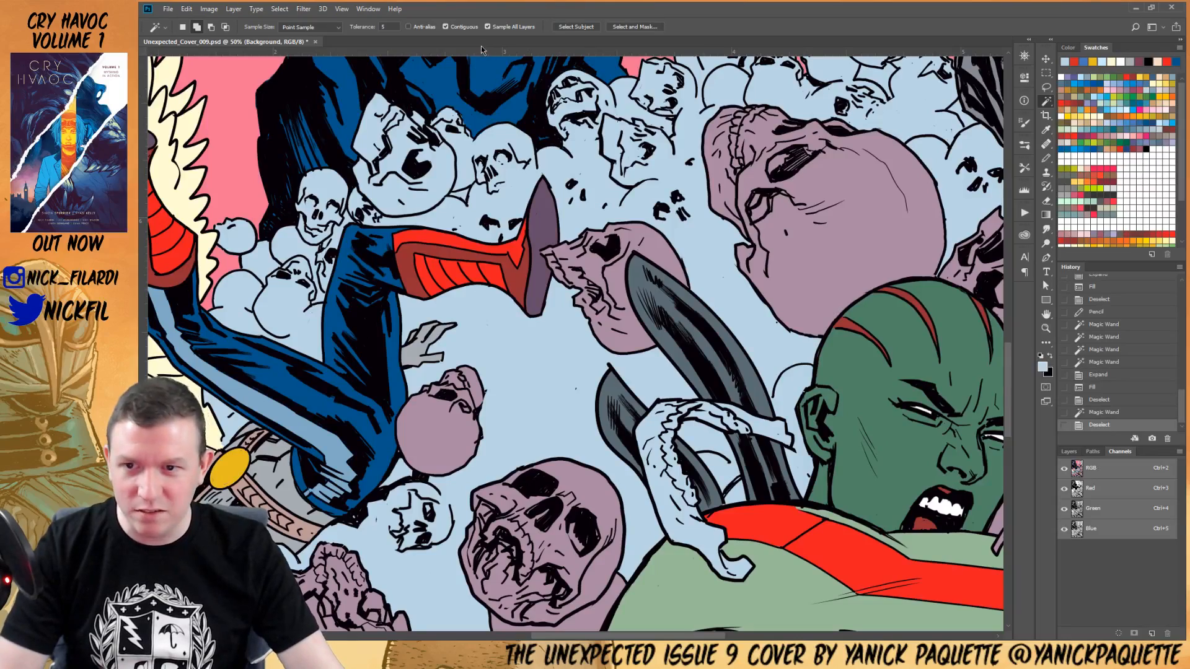
{"action": "left_click", "coordinate": [794, 387]}
{"action": "key", "text": "b"}
{"action": "left_click", "coordinate": [799, 322], "text": "alt"}
{"action": "left_click_drag", "start_coordinate": [783, 422], "coordinate": [762, 370]}
{"action": "key", "text": "ctrl+d"}
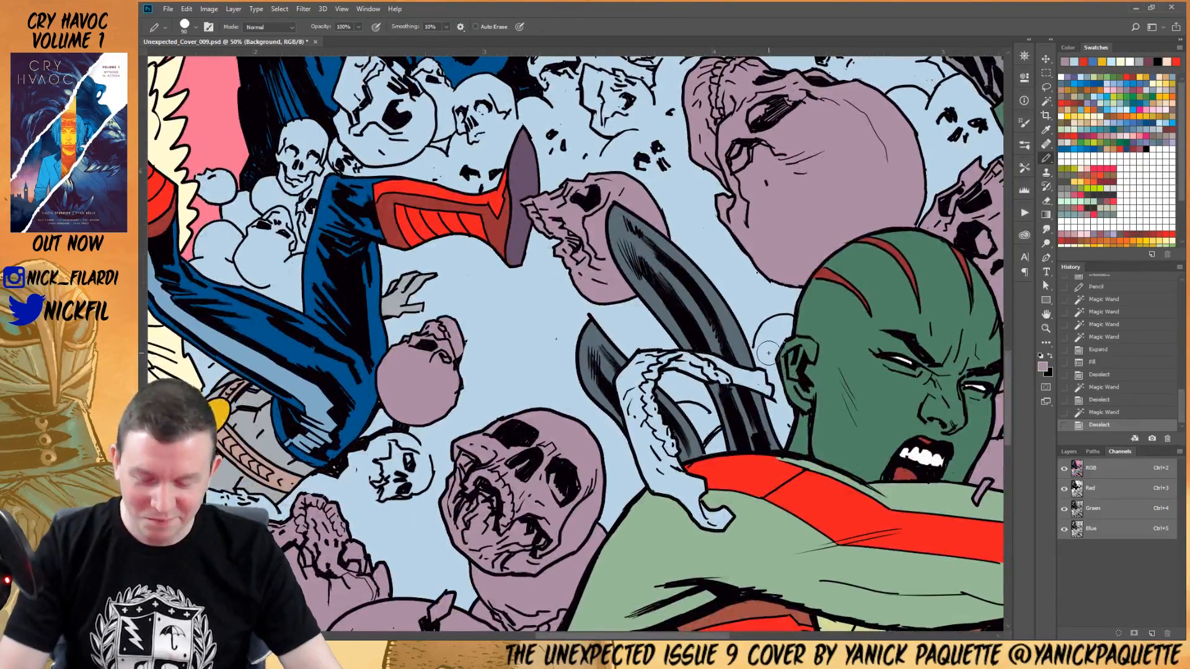
{"action": "key", "text": "l"}
{"action": "key", "text": "b"}
{"action": "scroll", "coordinate": [753, 344], "scroll_direction": "up", "scroll_amount": 2}
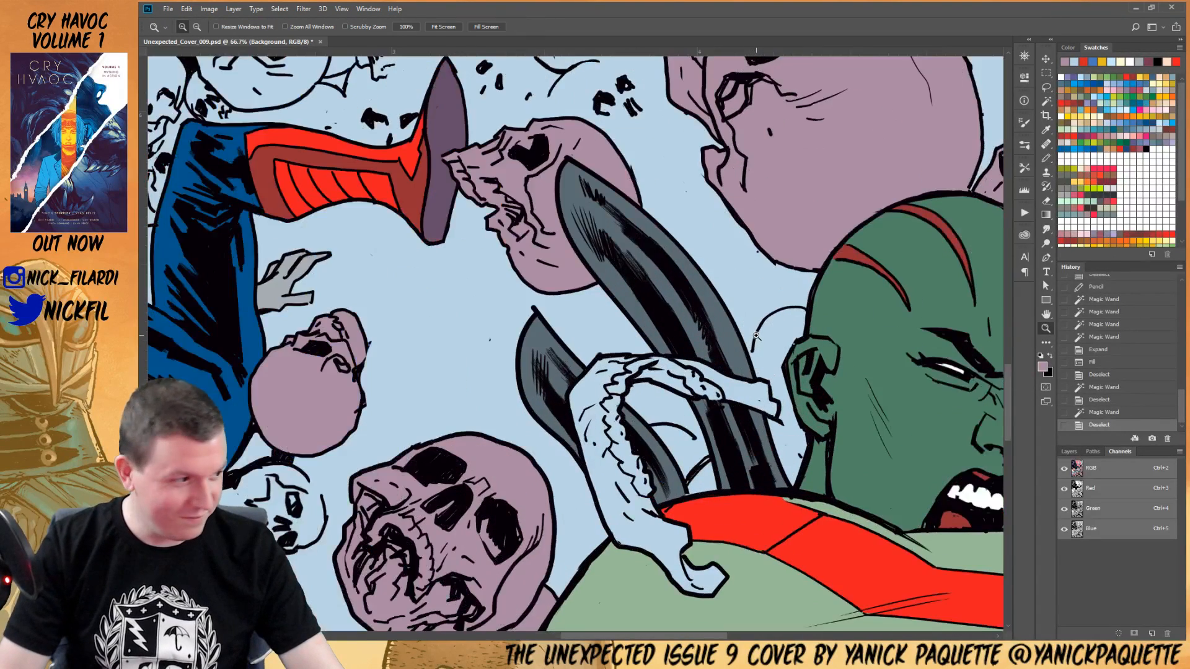
{"action": "key", "text": "bracketleft"}
{"action": "key", "text": "bracketleft"}
{"action": "key", "text": "bracketleft"}
{"action": "key", "text": "bracketleft"}
{"action": "key", "text": "bracketleft"}
{"action": "key", "text": "bracketleft"}
{"action": "left_click", "coordinate": [754, 367]}
{"action": "left_click_drag", "start_coordinate": [759, 426], "coordinate": [819, 360]}
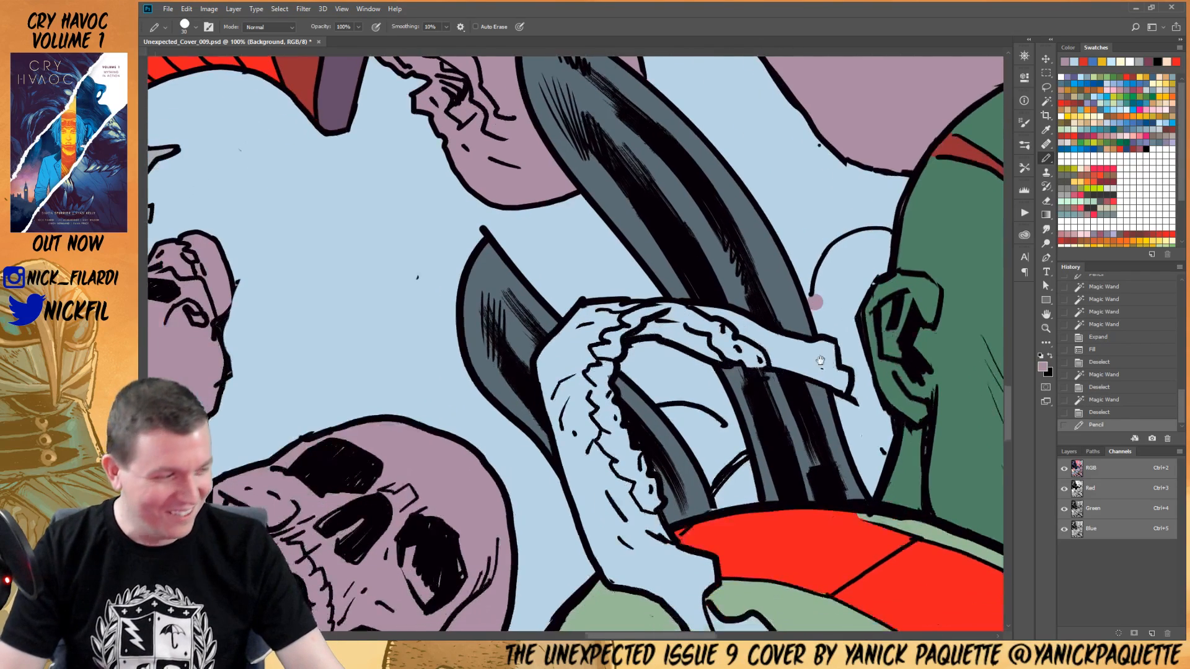
{"action": "left_click", "coordinate": [723, 431]}
{"action": "left_click", "coordinate": [735, 435]}
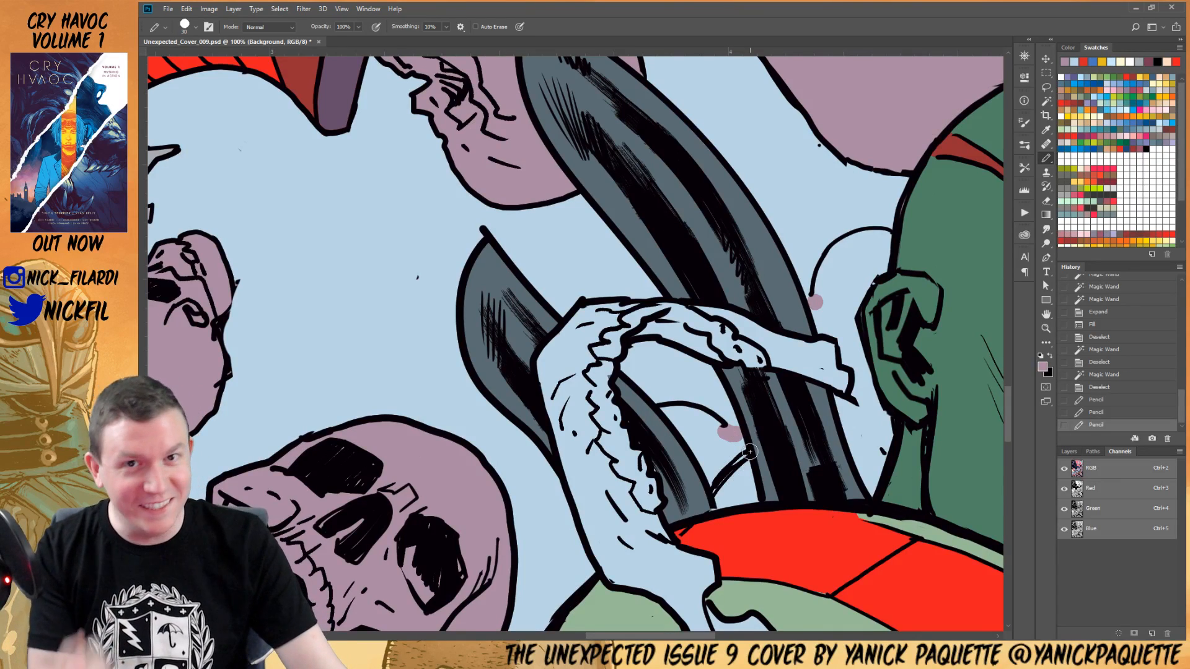
{"action": "scroll", "coordinate": [685, 386], "scroll_direction": "down", "scroll_amount": 2}
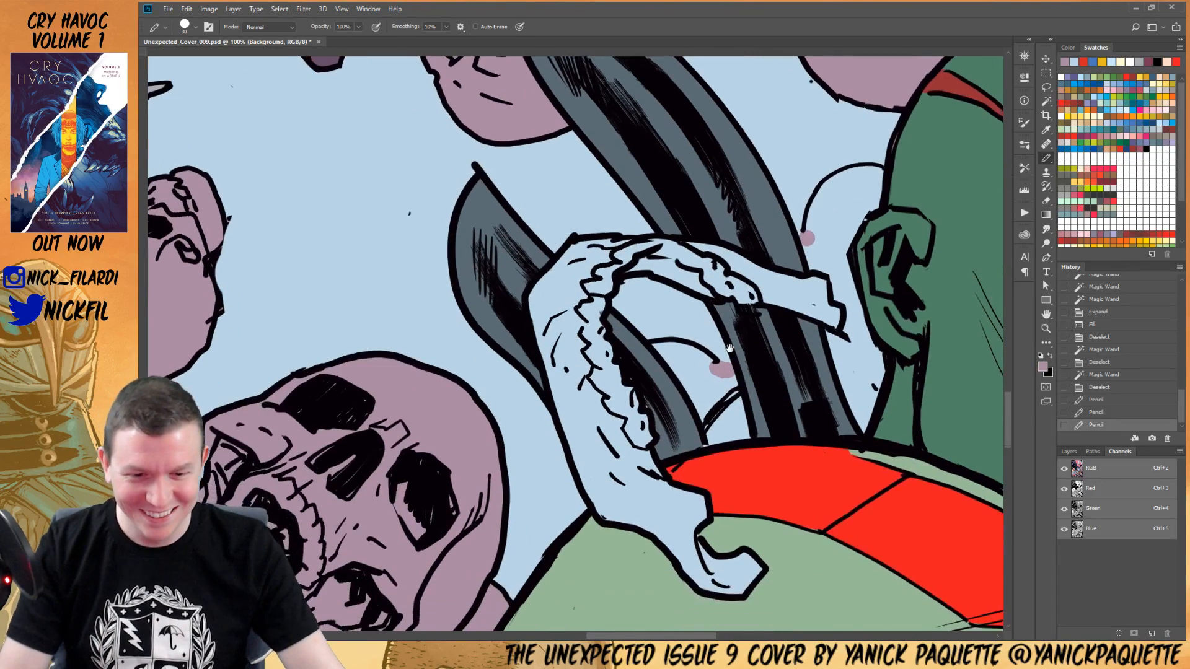
Select the jawbone beside the green figure with the Lasso and Magic Wand, fill it with mauve and deselect
{"action": "key", "text": "l"}
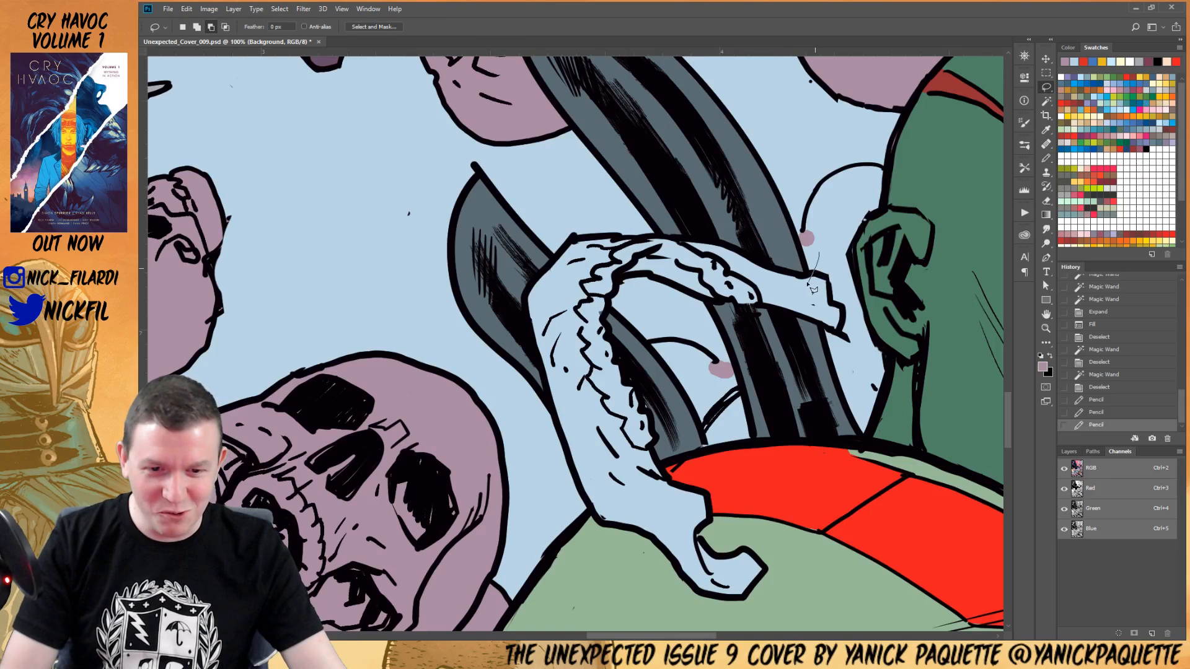
{"action": "mouse_move", "coordinate": [798, 278]}
{"action": "left_mouse_down"}
{"action": "mouse_move", "coordinate": [703, 212]}
{"action": "mouse_move", "coordinate": [672, 234]}
{"action": "mouse_move", "coordinate": [572, 243]}
{"action": "mouse_move", "coordinate": [524, 306]}
{"action": "mouse_move", "coordinate": [555, 421]}
{"action": "mouse_move", "coordinate": [612, 550]}
{"action": "mouse_move", "coordinate": [712, 612]}
{"action": "mouse_move", "coordinate": [775, 463]}
{"action": "mouse_move", "coordinate": [681, 459]}
{"action": "mouse_move", "coordinate": [610, 307]}
{"action": "mouse_move", "coordinate": [622, 284]}
{"action": "mouse_move", "coordinate": [737, 301]}
{"action": "mouse_move", "coordinate": [722, 303]}
{"action": "mouse_move", "coordinate": [766, 340]}
{"action": "mouse_move", "coordinate": [923, 395]}
{"action": "mouse_move", "coordinate": [824, 251]}
{"action": "left_mouse_up"}
{"action": "key", "text": "w"}
{"action": "left_click", "coordinate": [892, 267]}
{"action": "left_click", "coordinate": [759, 235]}
{"action": "left_click", "coordinate": [754, 342]}
{"action": "left_click", "coordinate": [649, 360]}
{"action": "left_click", "coordinate": [530, 336]}
{"action": "left_click", "coordinate": [776, 506], "text": "alt"}
{"action": "left_click", "coordinate": [795, 581], "text": "alt"}
{"action": "key", "text": "alt+BackSpace"}
{"action": "key", "text": "ctrl+d"}
Turn on Sample All Layers and select the light blue skull shapes behind the ear and inside the jawbone with the Magic Wand
{"action": "key", "text": "b"}
{"action": "left_click_drag", "start_coordinate": [778, 352], "coordinate": [691, 424]}
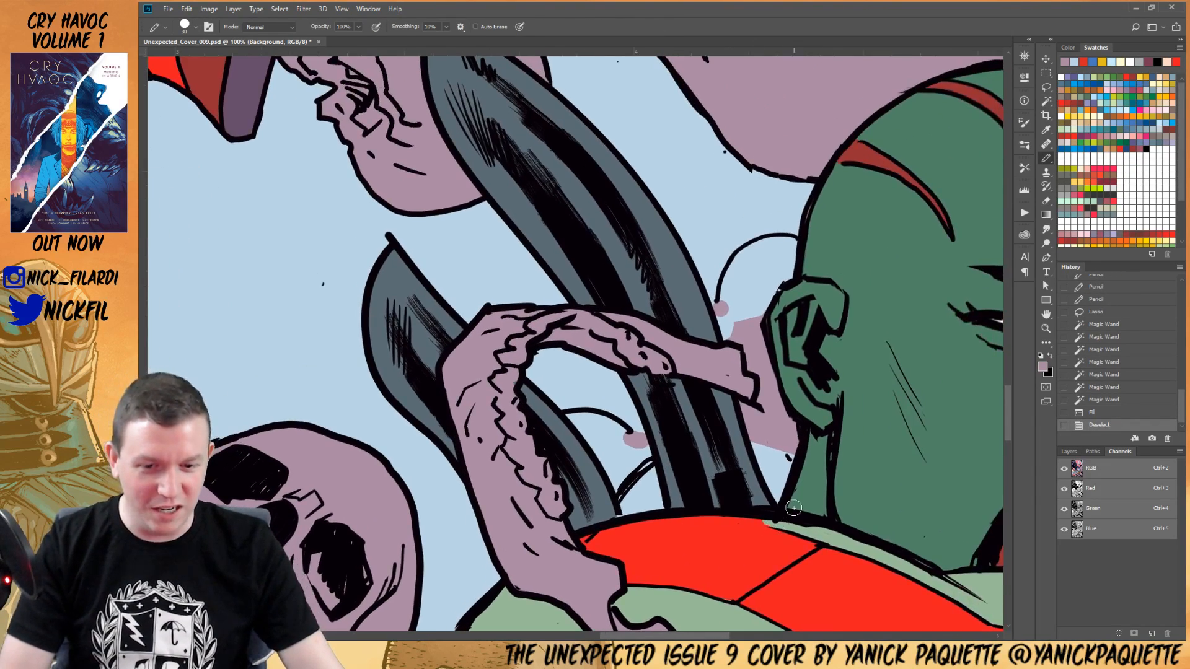
{"action": "key", "text": "w"}
{"action": "left_click", "coordinate": [769, 269]}
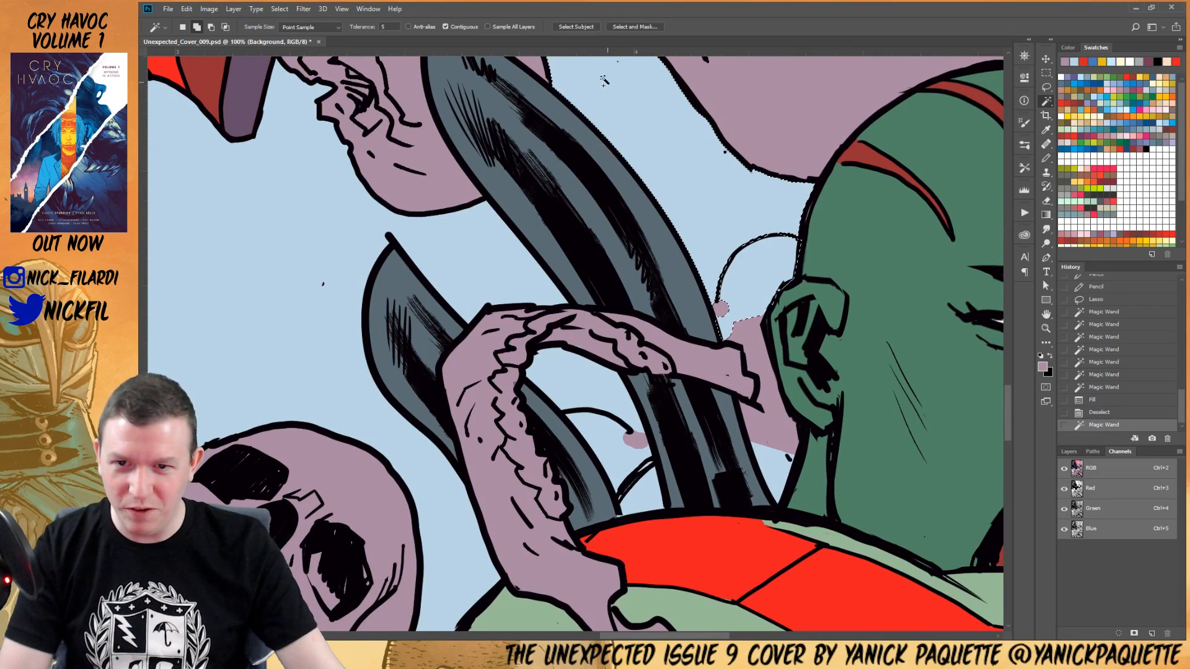
{"action": "left_click", "coordinate": [505, 26]}
{"action": "key", "text": "ctrl+d"}
{"action": "left_click", "coordinate": [752, 282]}
{"action": "left_click", "coordinate": [774, 455]}
{"action": "left_click", "coordinate": [778, 474]}
{"action": "left_click", "coordinate": [622, 455]}
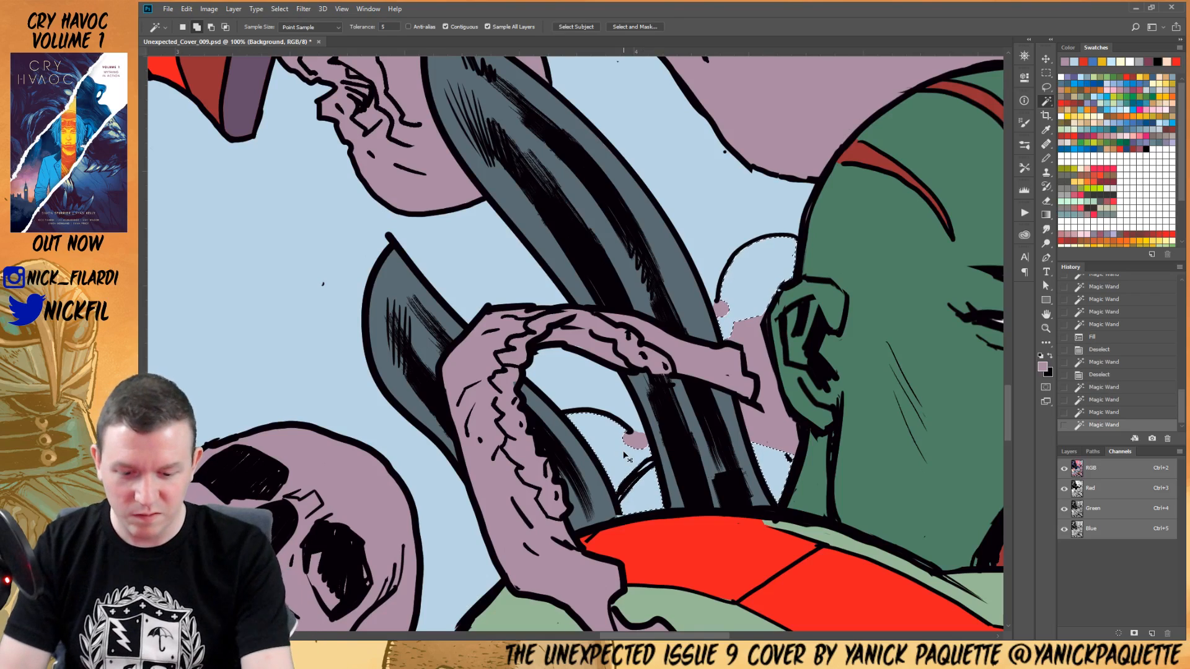
Expand the selected skull shapes, fill them with mauve, deselect and touch up the small gap beside the horn's base with the Pencil
{"action": "key", "text": "F2"}
{"action": "key", "text": "Return"}
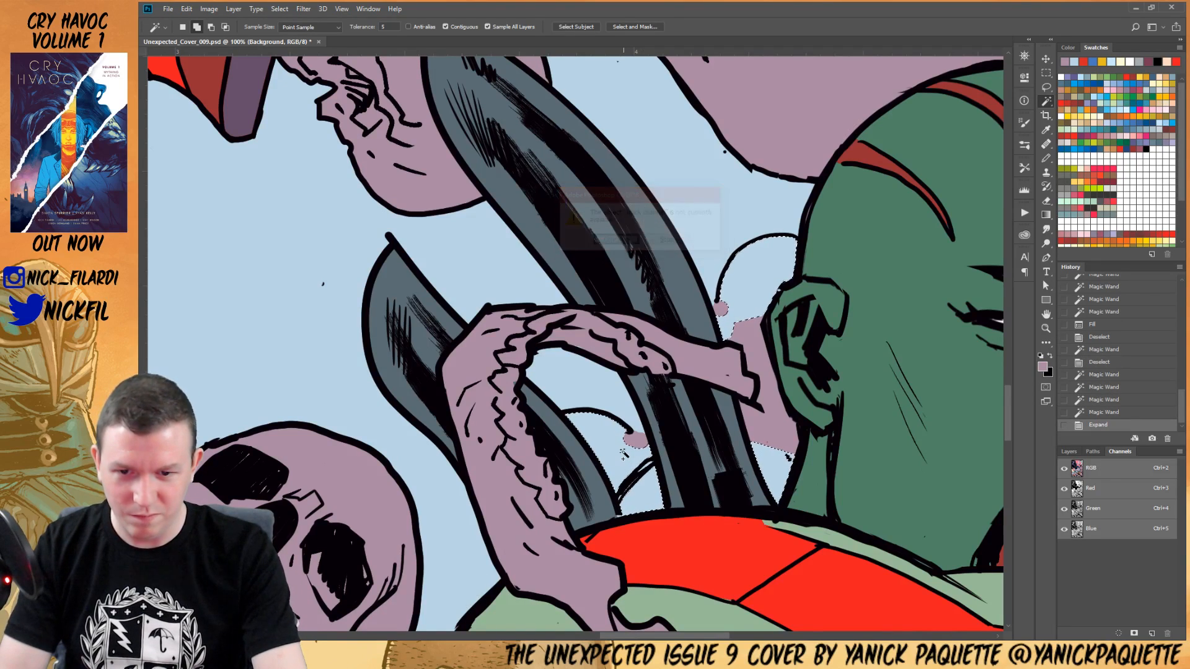
{"action": "key", "text": "alt+BackSpace"}
{"action": "key", "text": "ctrl+d"}
{"action": "key", "text": "b"}
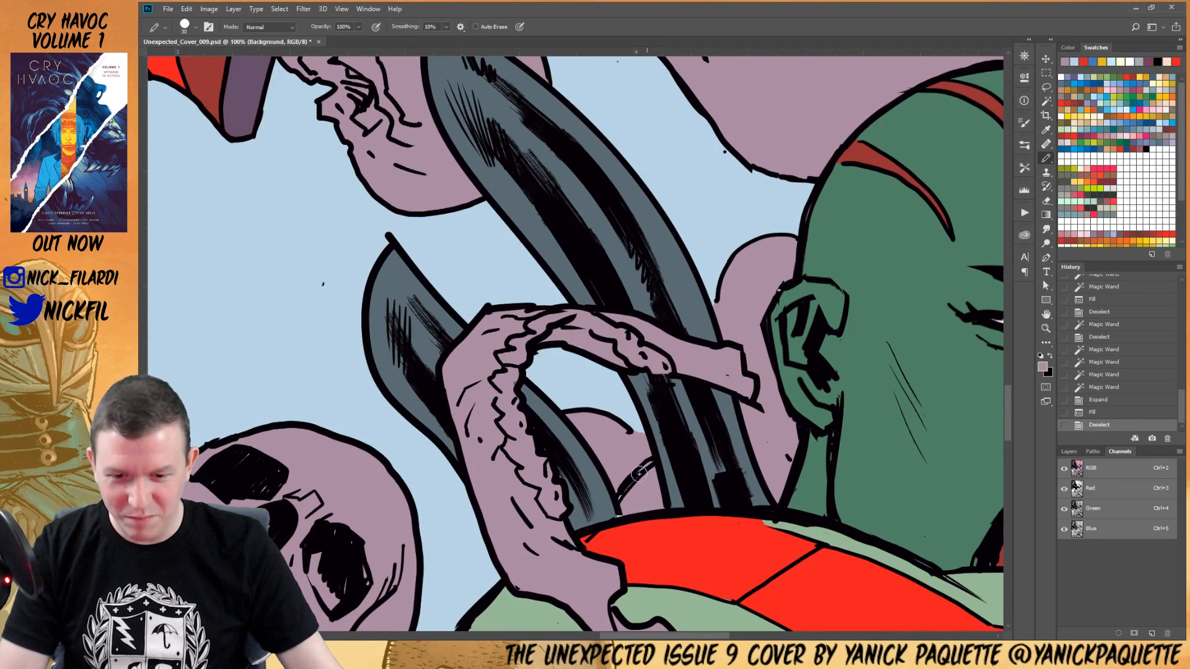
{"action": "mouse_move", "coordinate": [625, 494]}
{"action": "left_mouse_down"}
{"action": "mouse_move", "coordinate": [618, 518]}
{"action": "mouse_move", "coordinate": [638, 470]}
{"action": "left_mouse_up"}
Examine the whole cover for skulls that still carry the wrong flat colour
{"action": "key", "text": "z"}
{"action": "left_click", "coordinate": [653, 397], "text": "alt"}
{"action": "left_click", "coordinate": [654, 397], "text": "alt"}
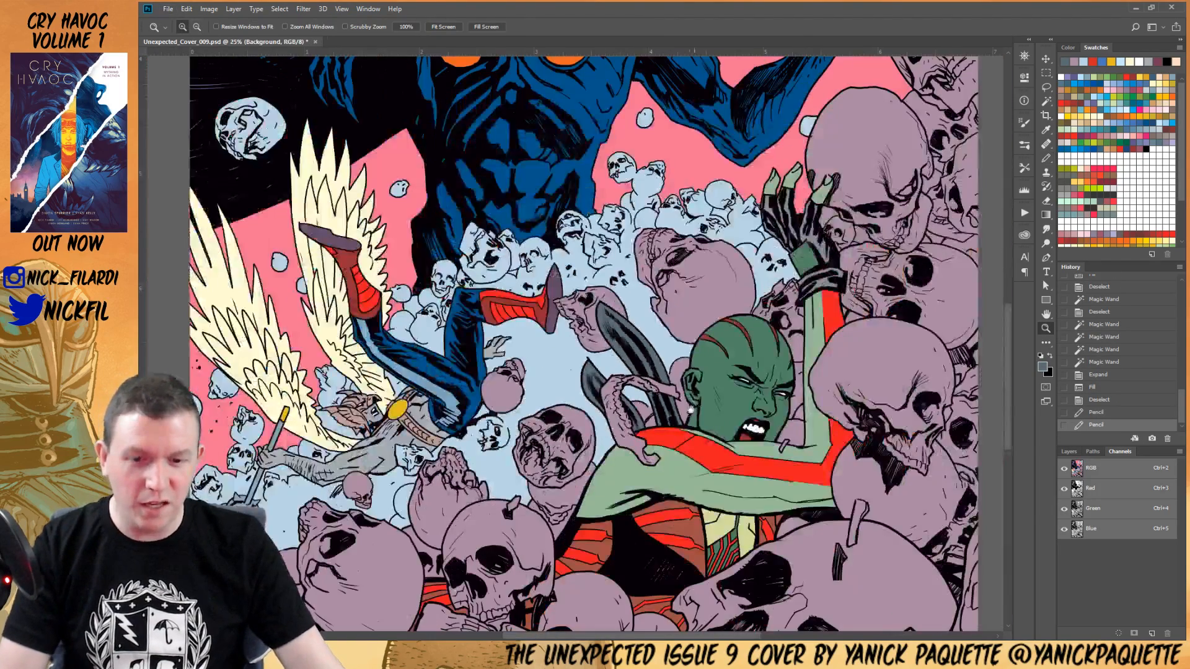
{"action": "left_click", "coordinate": [682, 403], "text": "alt"}
{"action": "left_click", "coordinate": [725, 412], "text": "alt"}
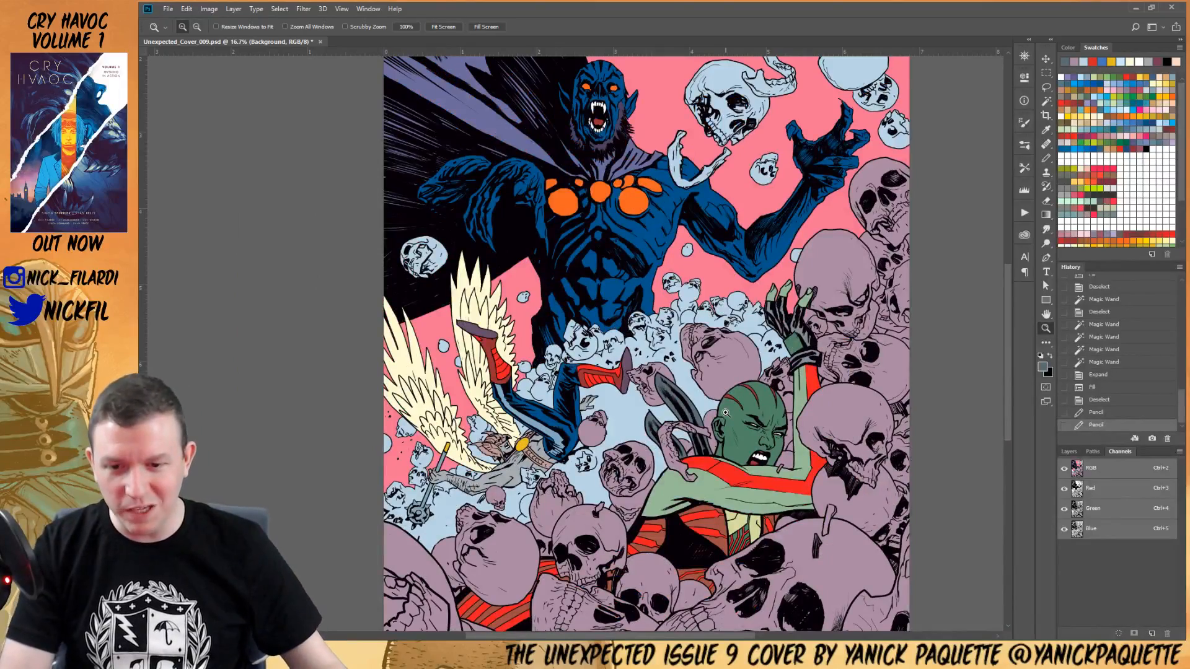
{"action": "left_click_drag", "start_coordinate": [705, 357], "coordinate": [738, 324]}
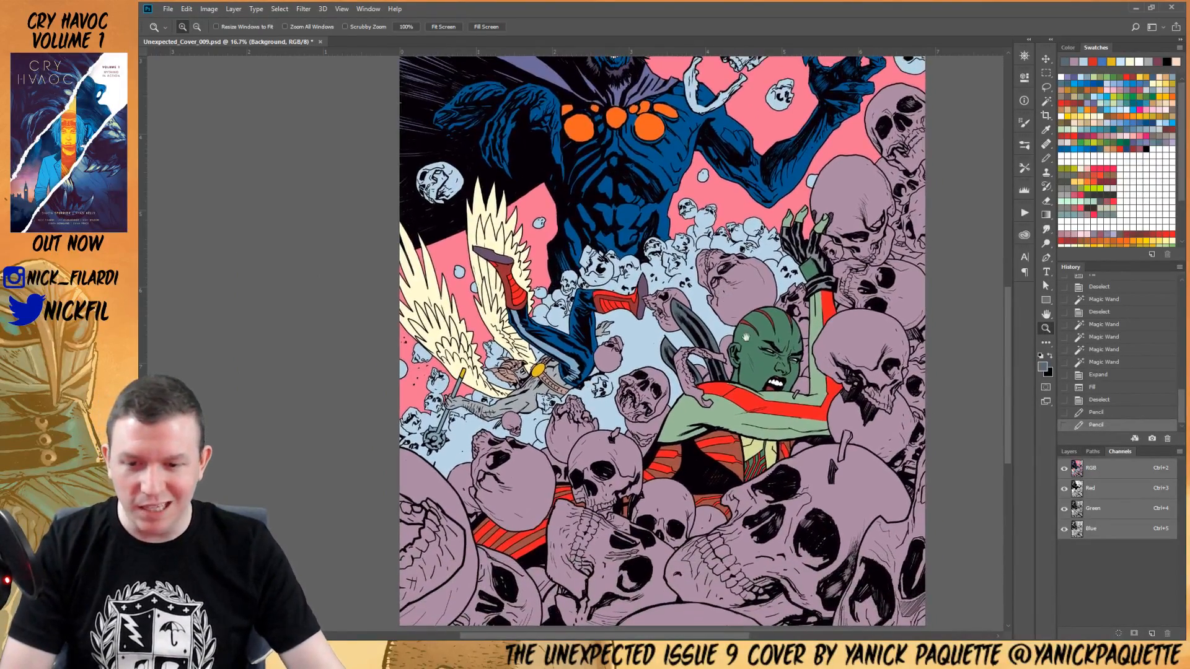
{"action": "scroll", "coordinate": [776, 358], "scroll_direction": "up", "scroll_amount": 5}
{"action": "scroll", "coordinate": [776, 358], "scroll_direction": "right", "scroll_amount": 2}
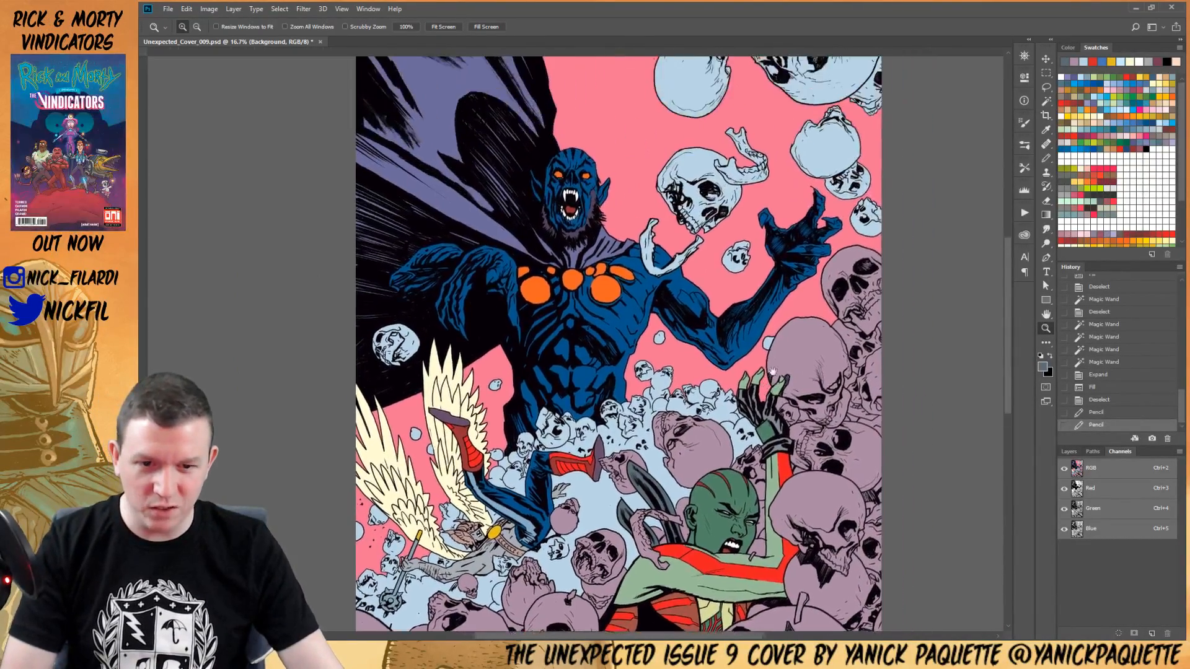
Sample the skull mauve, lasso the large floating skulls and shoulder jawbone, and subtract the pink background and blue figure areas with the Magic Wand
{"action": "key", "text": "b"}
{"action": "left_click", "coordinate": [803, 345], "text": "alt"}
{"action": "left_click_drag", "start_coordinate": [763, 358], "coordinate": [752, 384]}
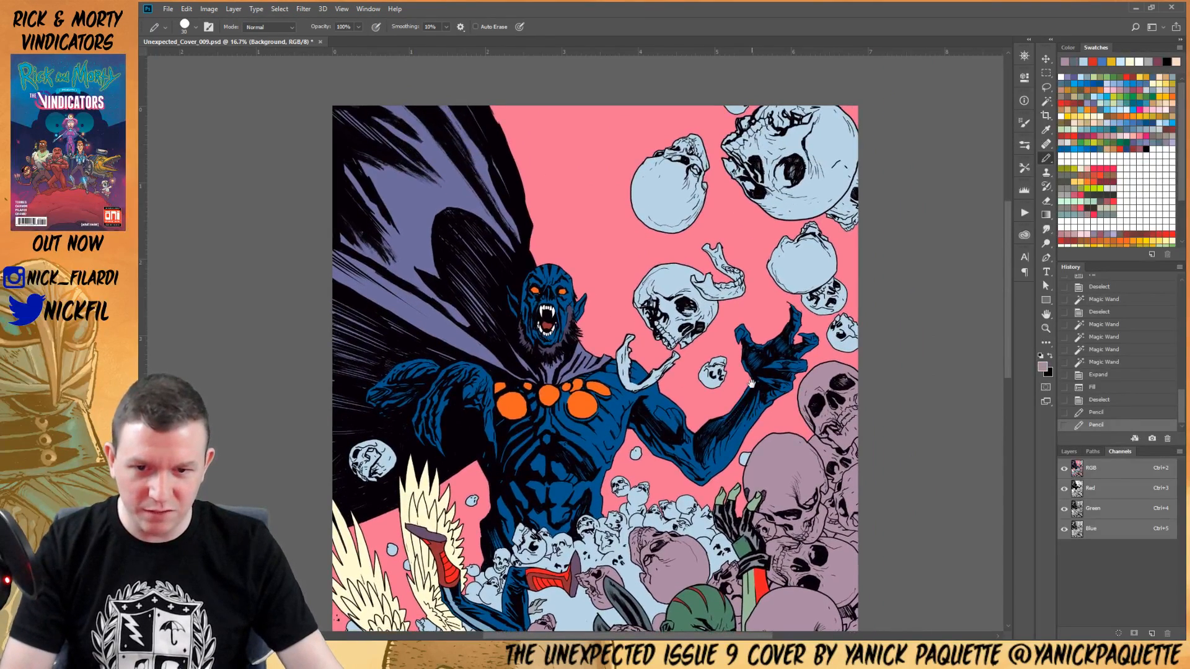
{"action": "key", "text": "l"}
{"action": "mouse_move", "coordinate": [620, 163]}
{"action": "left_mouse_down"}
{"action": "mouse_move", "coordinate": [597, 319]}
{"action": "mouse_move", "coordinate": [610, 379]}
{"action": "left_mouse_up"}
{"action": "mouse_move", "coordinate": [759, 312]}
{"action": "left_mouse_down"}
{"action": "mouse_move", "coordinate": [959, 264]}
{"action": "mouse_move", "coordinate": [640, 120]}
{"action": "mouse_move", "coordinate": [625, 152]}
{"action": "left_mouse_up"}
{"action": "key", "text": "w"}
{"action": "left_click", "coordinate": [652, 339]}
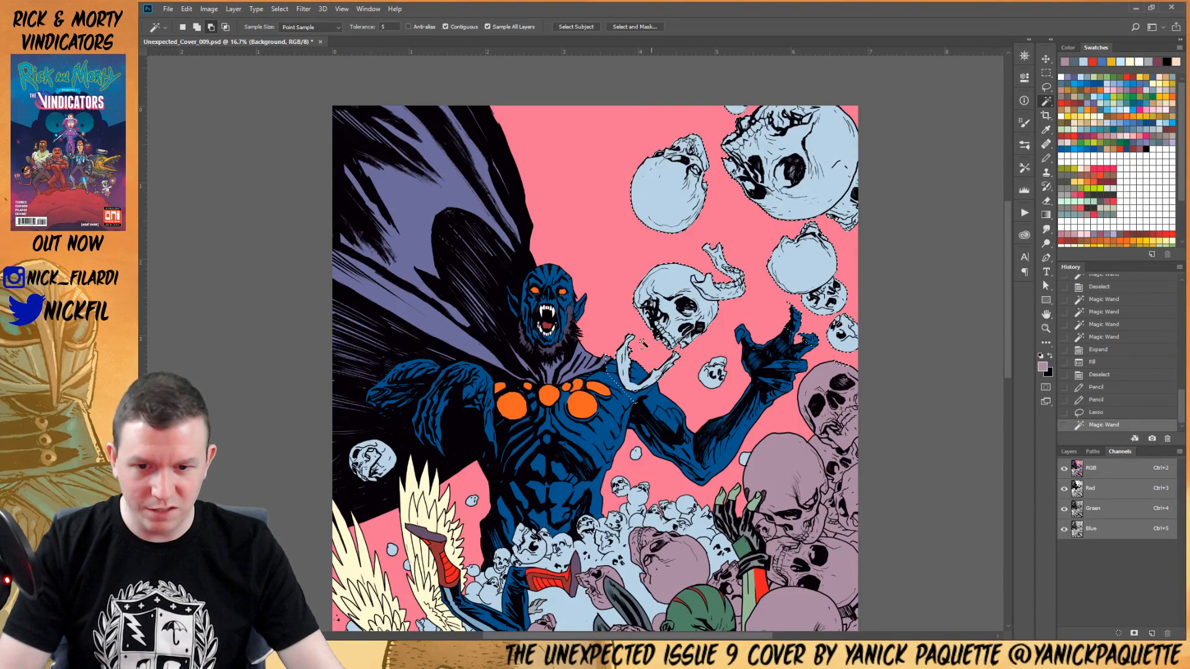
{"action": "left_click", "coordinate": [613, 371], "text": "alt"}
{"action": "left_click", "coordinate": [629, 392], "text": "alt"}
{"action": "left_click", "coordinate": [628, 372], "text": "alt"}
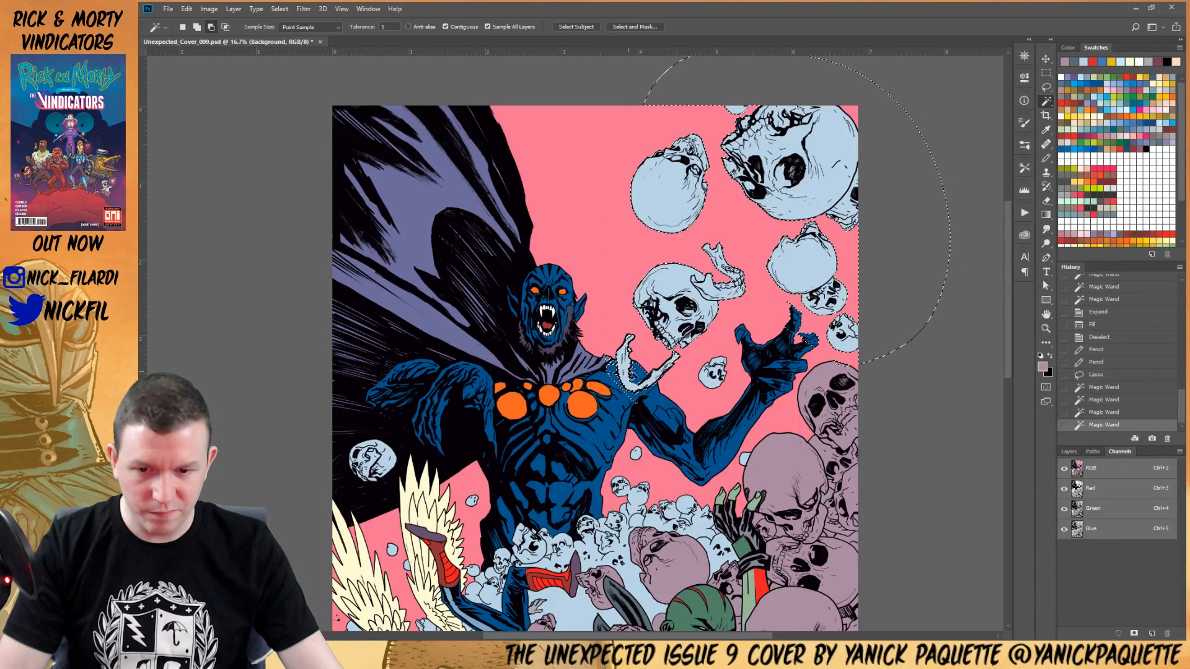
Turn off Sample All Layers and Contiguous, subtract the remaining non-skull colours, fill the floating skulls and jawbone with mauve and deselect
{"action": "left_click", "coordinate": [488, 26]}
{"action": "left_click", "coordinate": [445, 27]}
{"action": "left_click", "coordinate": [635, 371], "text": "alt"}
{"action": "left_click", "coordinate": [615, 368], "text": "alt"}
{"action": "left_click", "coordinate": [639, 395], "text": "alt"}
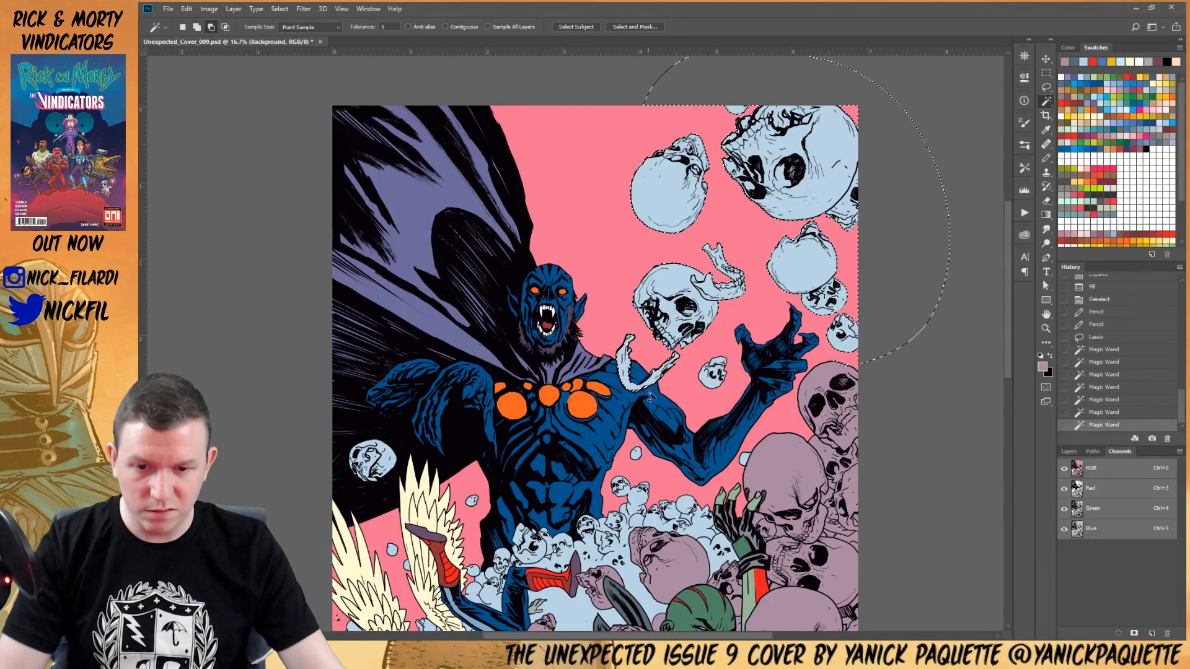
{"action": "left_click", "coordinate": [840, 383], "text": "alt"}
{"action": "key", "text": "alt+BackSpace"}
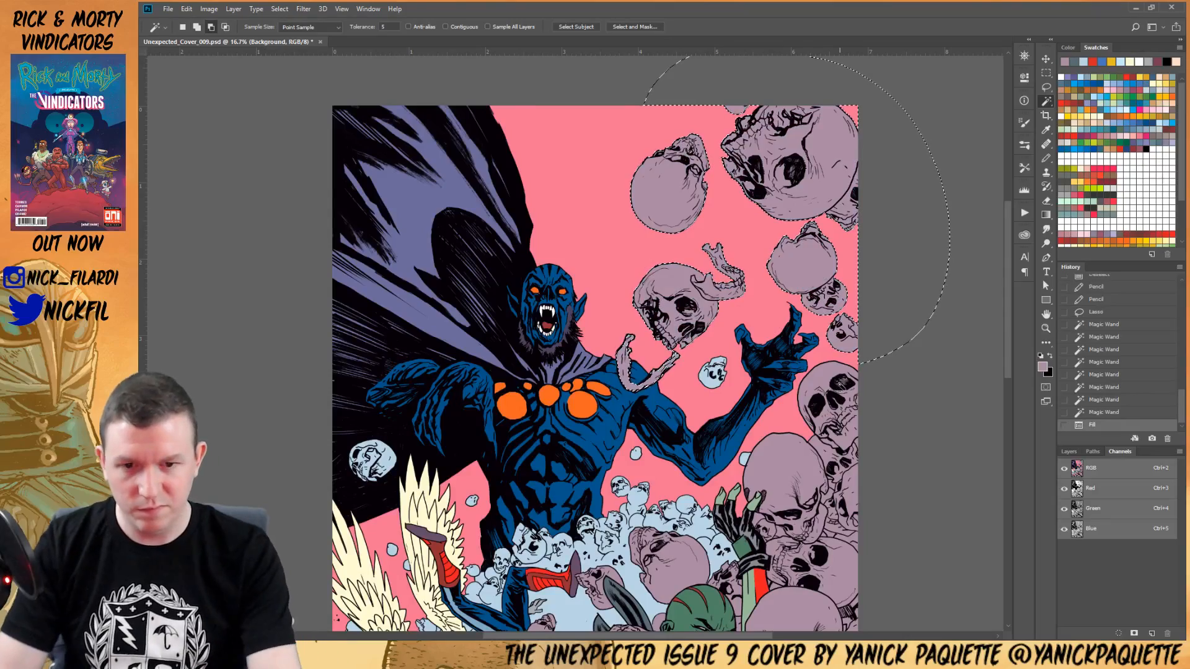
{"action": "key", "text": "ctrl+d"}
Check the balance of mauve and light blue skulls across the whole cover and save the file
{"action": "scroll", "coordinate": [705, 370], "scroll_direction": "down", "scroll_amount": 5}
{"action": "key", "text": "z"}
{"action": "left_click", "coordinate": [705, 370], "text": "alt"}
{"action": "left_click", "coordinate": [705, 370], "text": "alt"}
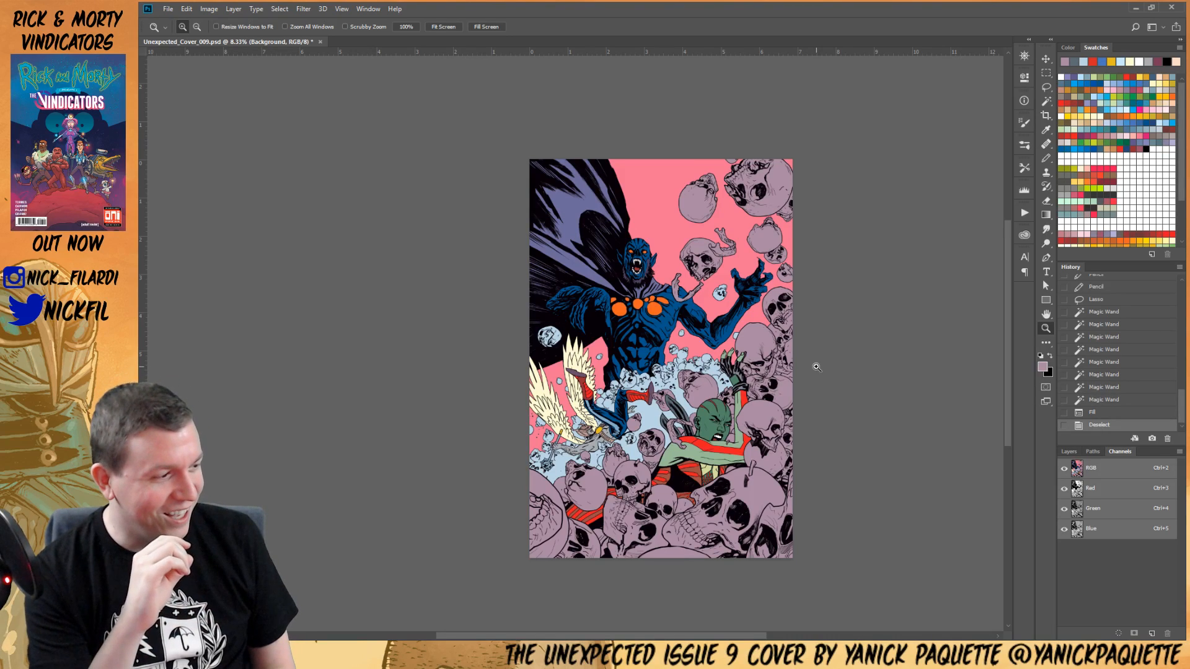
{"action": "left_click", "coordinate": [630, 364]}
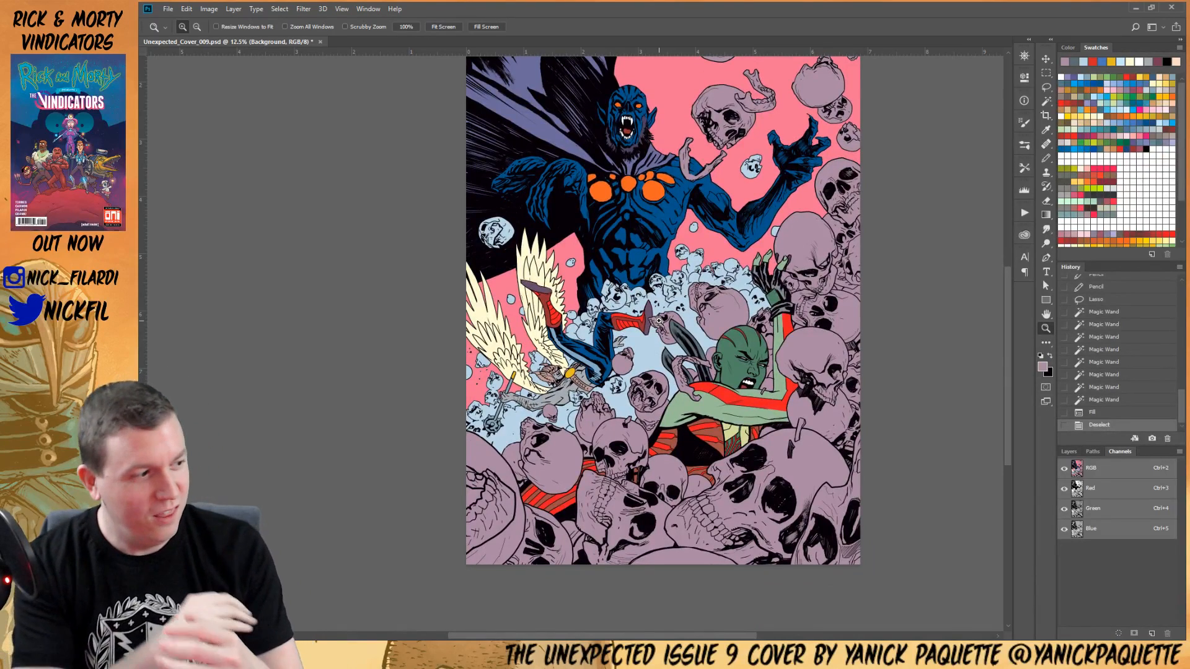
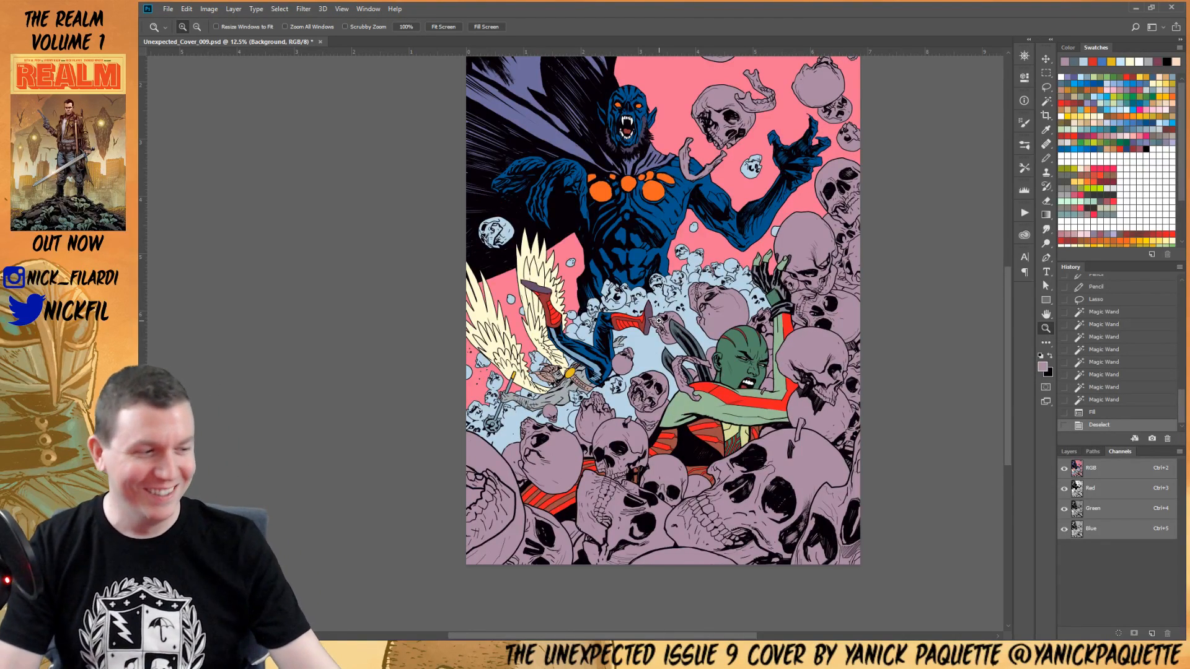
{"action": "left_click", "coordinate": [677, 304]}
{"action": "left_click_drag", "start_coordinate": [703, 270], "coordinate": [658, 255]}
{"action": "left_click", "coordinate": [696, 367], "text": "alt"}
{"action": "key", "text": "ctrl+s"}
{"action": "left_click", "coordinate": [710, 413], "text": "alt"}
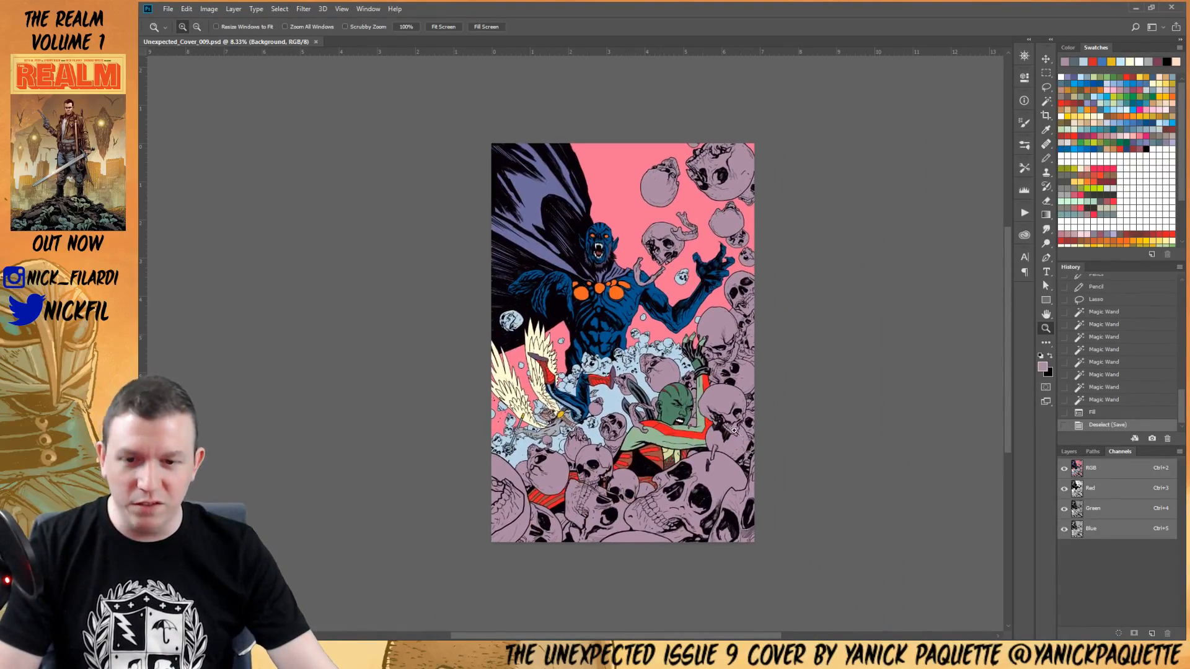
Show Layer 3 and Layer 10 and set Layer 3's blending mode to Multiply
{"action": "left_click", "coordinate": [1067, 451]}
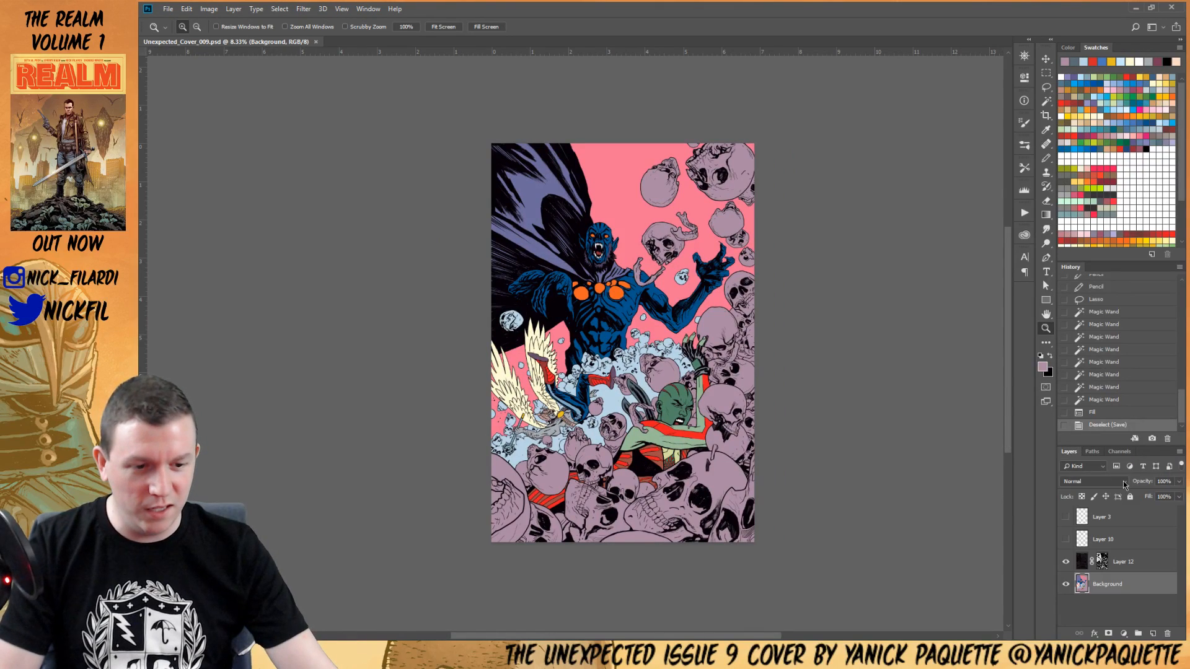
{"action": "left_click_drag", "start_coordinate": [1067, 539], "coordinate": [1066, 522]}
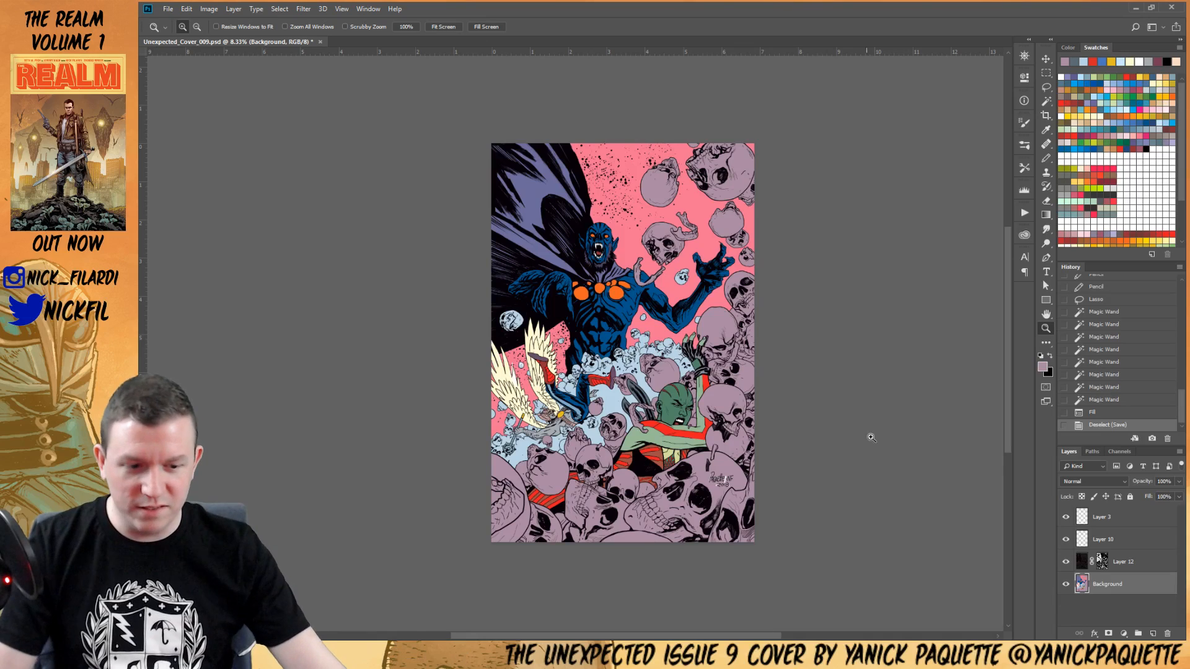
{"action": "left_click", "coordinate": [1116, 521]}
{"action": "left_click", "coordinate": [1092, 481]}
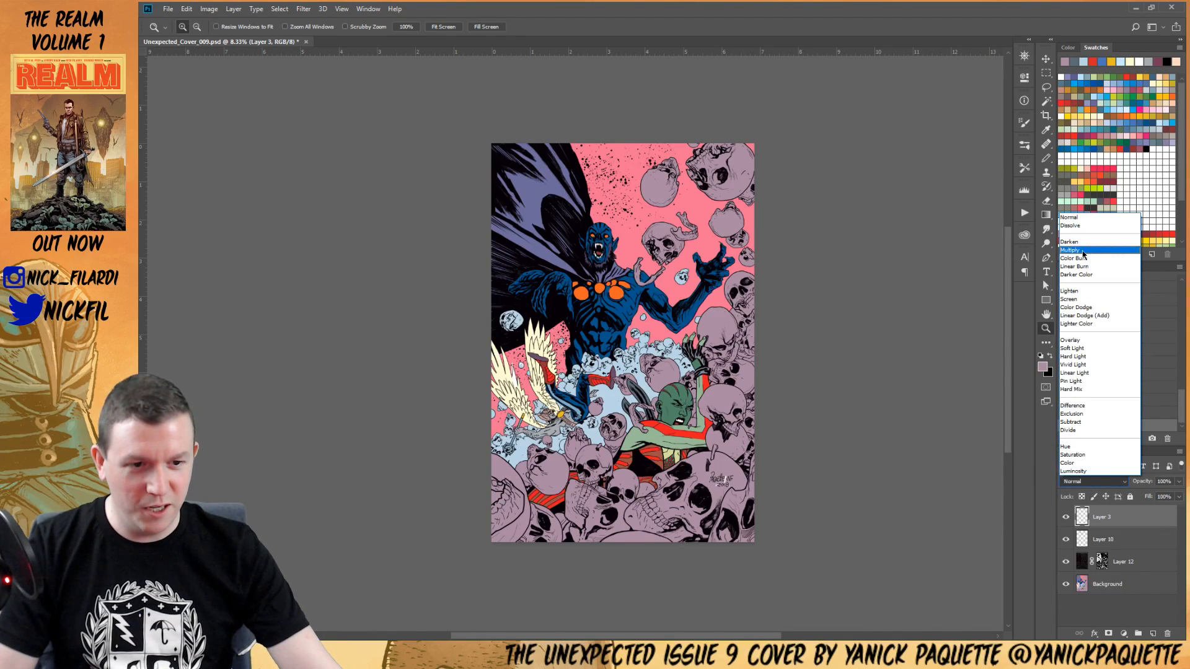
{"action": "left_click", "coordinate": [1082, 249]}
{"action": "left_click", "coordinate": [723, 411]}
{"action": "left_click_drag", "start_coordinate": [652, 378], "coordinate": [711, 399]}
{"action": "left_click", "coordinate": [693, 368], "text": "alt"}
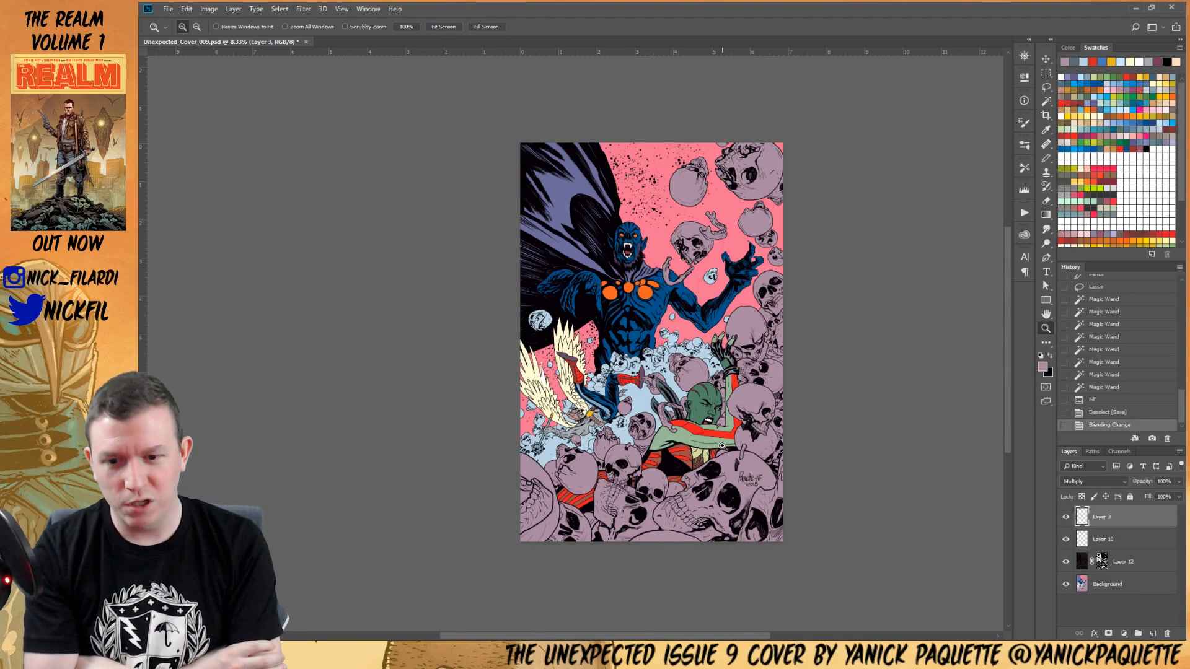
{"action": "key", "text": "w"}
{"action": "left_click", "coordinate": [601, 408]}
{"action": "key", "text": "ctrl+d"}
{"action": "left_click", "coordinate": [601, 409]}
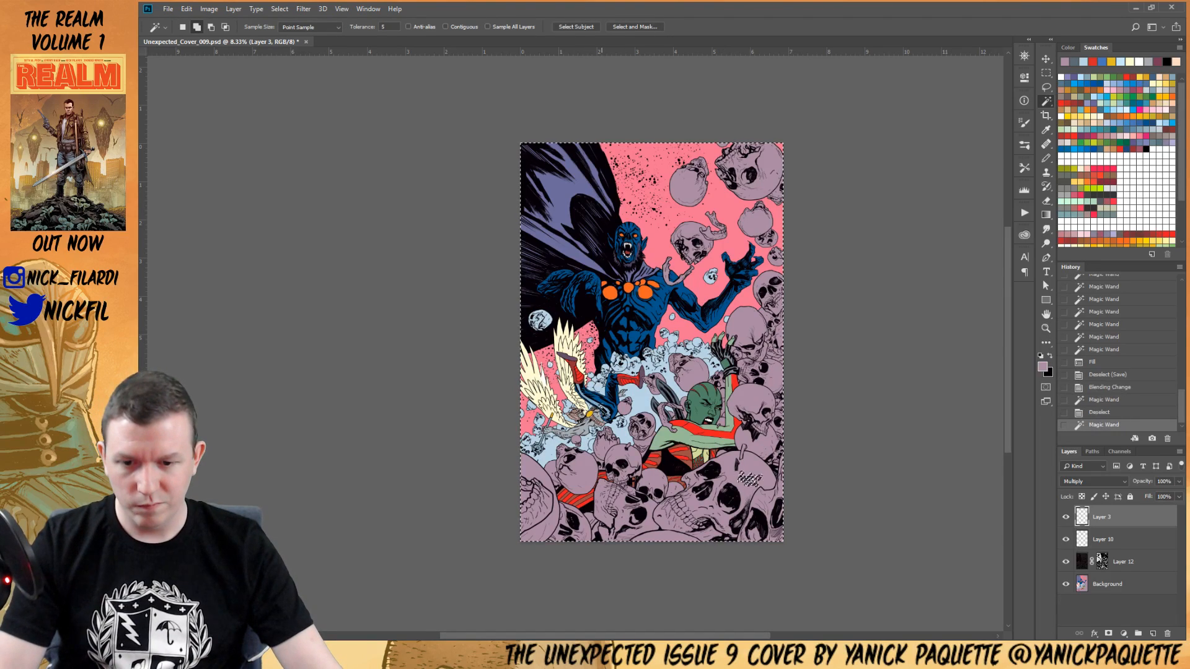
{"action": "key", "text": "ctrl+d"}
Activate the Background layer and select the leftover light blue fringe around the shoulder jawbone with the Magic Wand
{"action": "left_click", "coordinate": [1107, 584]}
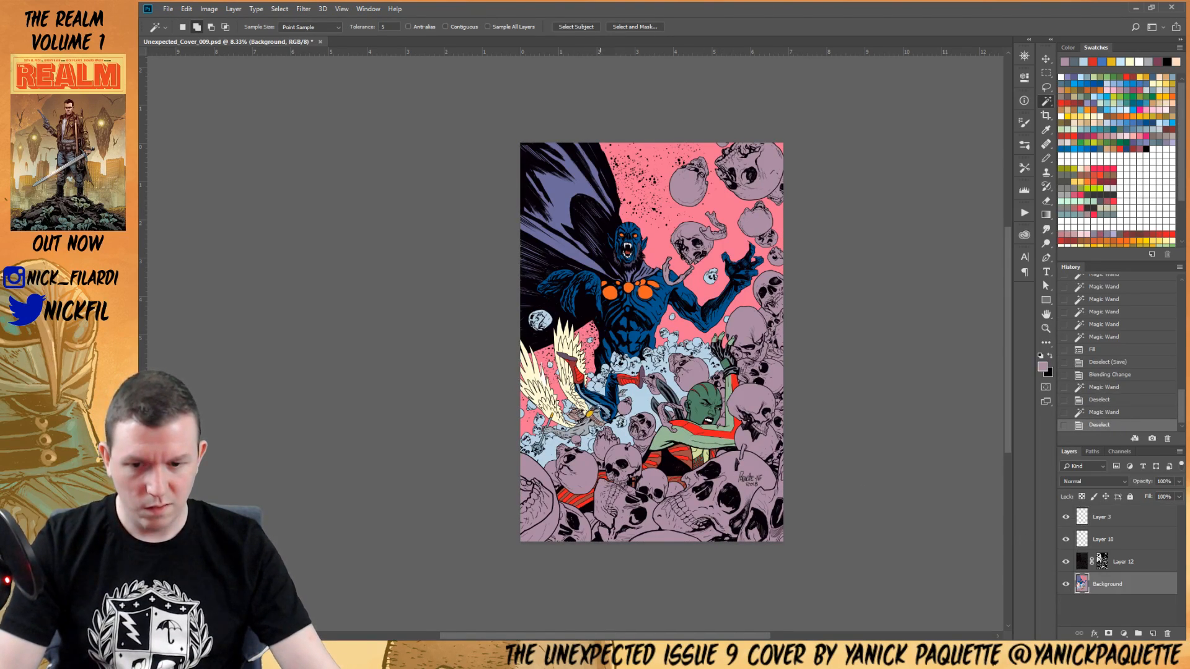
{"action": "left_click", "coordinate": [599, 406]}
{"action": "key", "text": "ctrl+d"}
{"action": "left_click", "coordinate": [639, 406]}
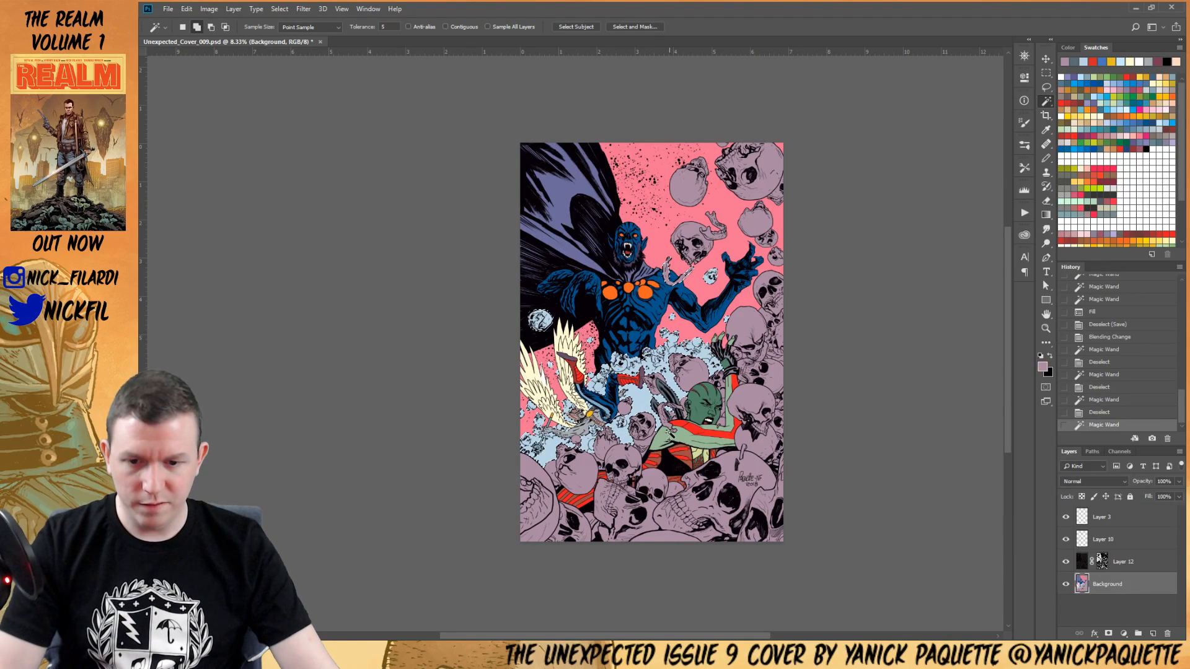
{"action": "key", "text": "ctrl+d"}
{"action": "left_click", "coordinate": [667, 263]}
Sample the background pink and paint over the selected fringe around the shoulder jawbone with a much larger Pencil
{"action": "key", "text": "b"}
{"action": "scroll", "coordinate": [670, 237], "scroll_direction": "up", "scroll_amount": 4}
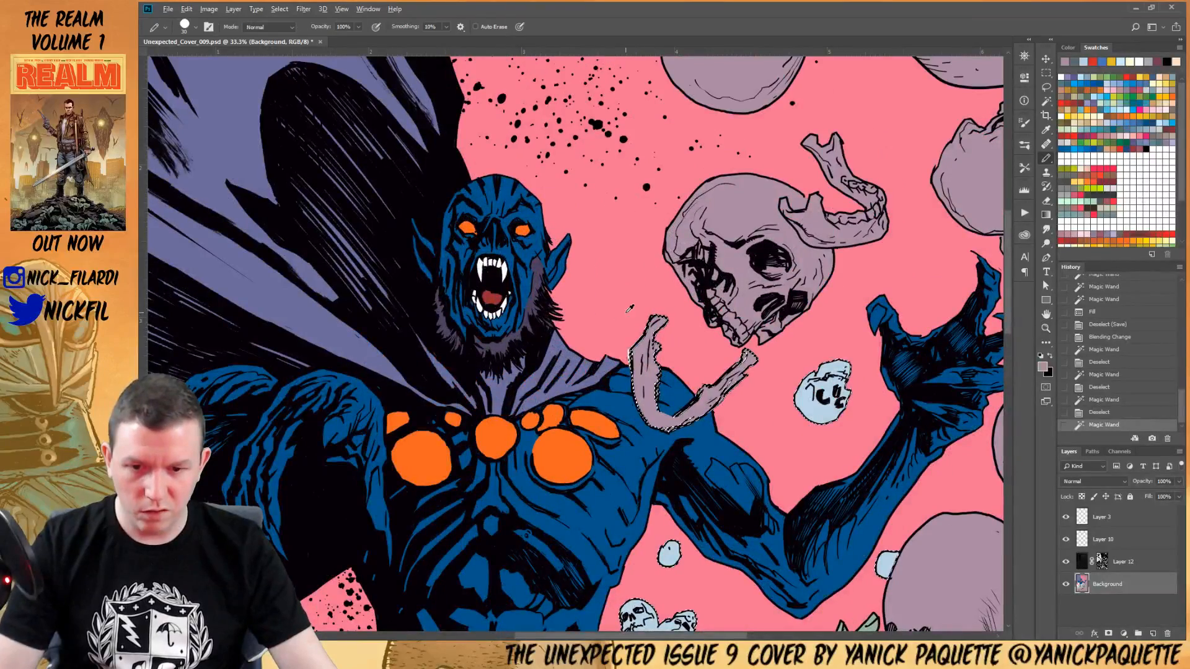
{"action": "left_click", "coordinate": [626, 312], "text": "alt"}
{"action": "key", "text": "bracketright"}
{"action": "key", "text": "bracketright"}
{"action": "key", "text": "bracketright"}
{"action": "key", "text": "bracketright"}
{"action": "key", "text": "bracketright"}
{"action": "key", "text": "bracketright"}
{"action": "key", "text": "bracketright"}
{"action": "key", "text": "bracketright"}
{"action": "key", "text": "bracketright"}
{"action": "key", "text": "bracketright"}
{"action": "key", "text": "bracketright"}
{"action": "key", "text": "bracketright"}
{"action": "key", "text": "bracketright"}
{"action": "key", "text": "bracketright"}
{"action": "key", "text": "bracketright"}
{"action": "key", "text": "bracketright"}
{"action": "key", "text": "bracketright"}
{"action": "key", "text": "bracketright"}
{"action": "key", "text": "bracketright"}
{"action": "key", "text": "bracketright"}
{"action": "key", "text": "bracketright"}
{"action": "left_click_drag", "start_coordinate": [685, 352], "coordinate": [640, 356]}
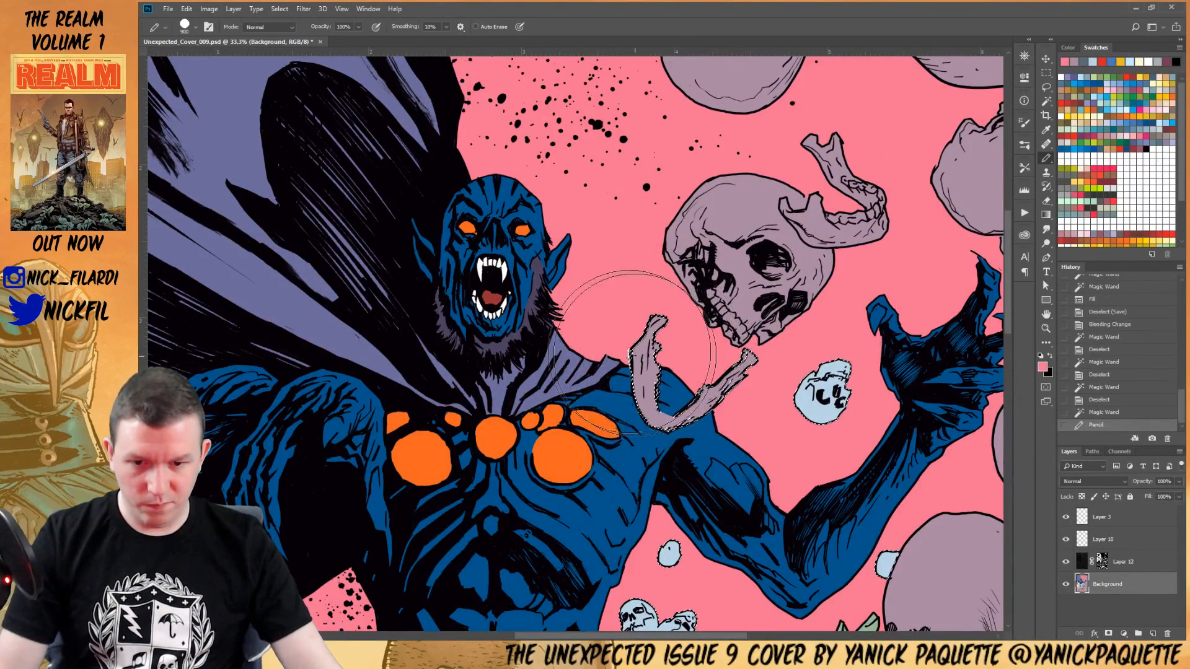
Clear the selection and hide Layer 12 to expose the flat colours around the shoulder jawbone
{"action": "scroll", "coordinate": [635, 350], "scroll_direction": "up", "scroll_amount": 3}
{"action": "key", "text": "w"}
{"action": "left_click", "coordinate": [626, 387]}
{"action": "key", "text": "ctrl+z"}
{"action": "key", "text": "ctrl+d"}
{"action": "left_click_drag", "start_coordinate": [698, 447], "coordinate": [678, 327]}
{"action": "key", "text": "z"}
{"action": "left_click", "coordinate": [716, 317], "text": "alt"}
{"action": "left_click", "coordinate": [1066, 562]}
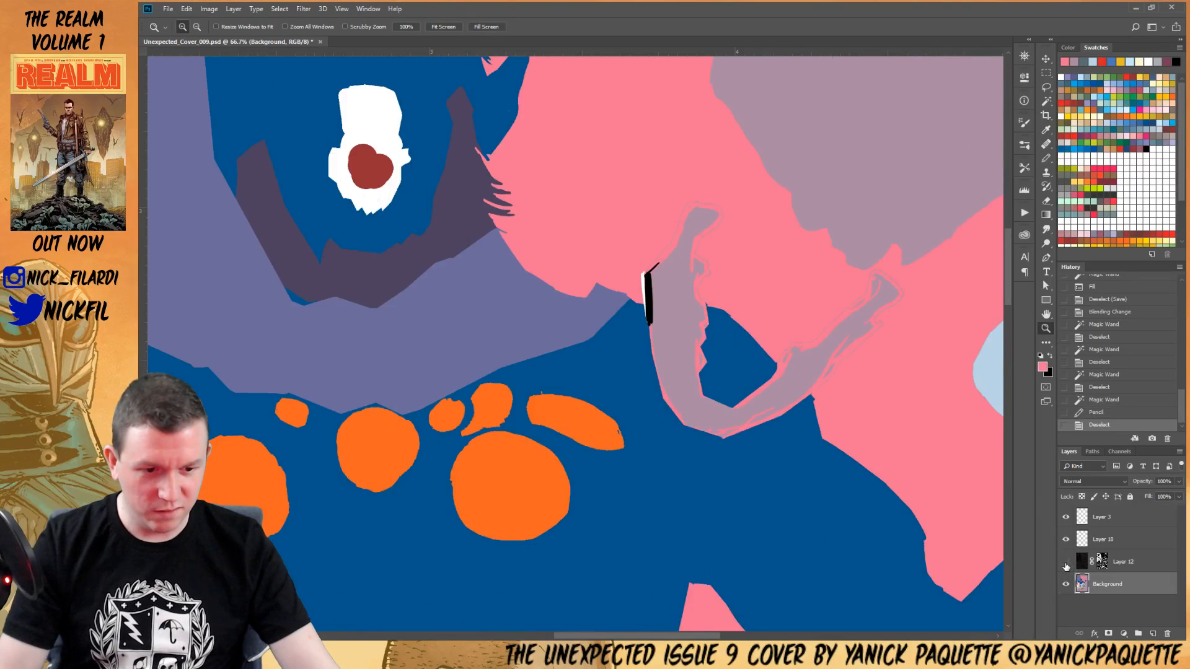
Toggle Layer 10's visibility to compare the art around the shoulder jawbone, leaving the layer hidden
{"action": "left_click", "coordinate": [1066, 541]}
{"action": "left_click", "coordinate": [1065, 540]}
{"action": "left_click", "coordinate": [1066, 541]}
{"action": "left_click", "coordinate": [1066, 540]}
{"action": "left_click", "coordinate": [1065, 540]}
{"action": "left_click", "coordinate": [1066, 541]}
{"action": "left_click", "coordinate": [1066, 540]}
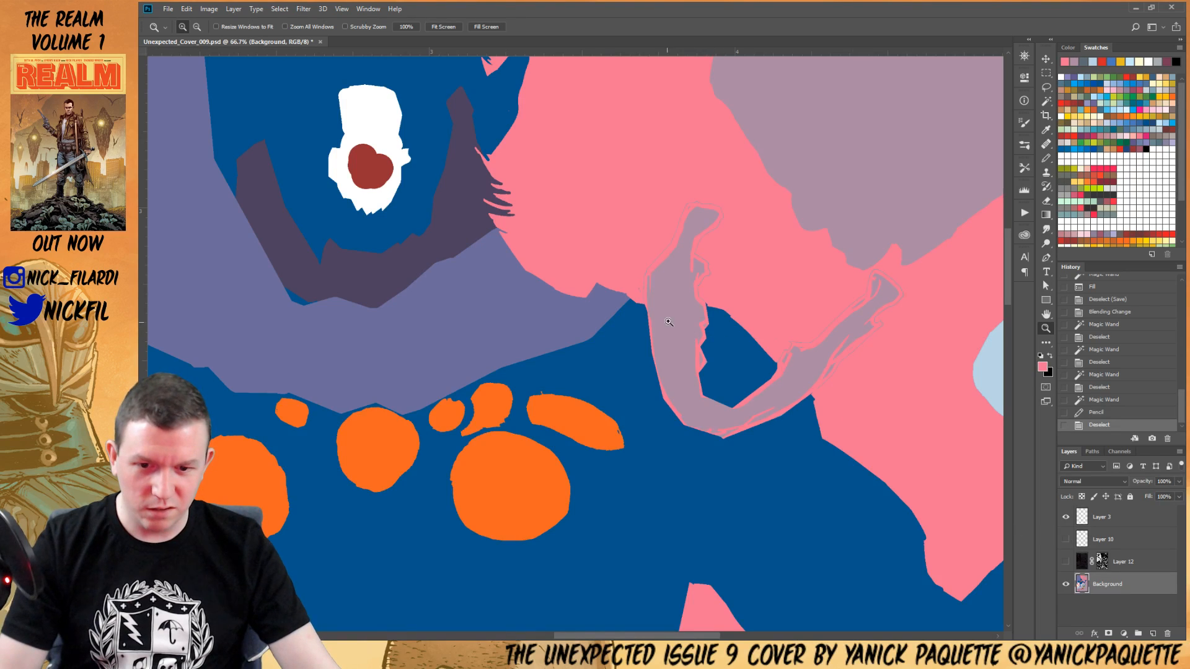
{"action": "left_click", "coordinate": [684, 259]}
{"action": "left_click", "coordinate": [685, 259]}
{"action": "left_click", "coordinate": [684, 259]}
{"action": "key", "text": "w"}
{"action": "left_click", "coordinate": [781, 313]}
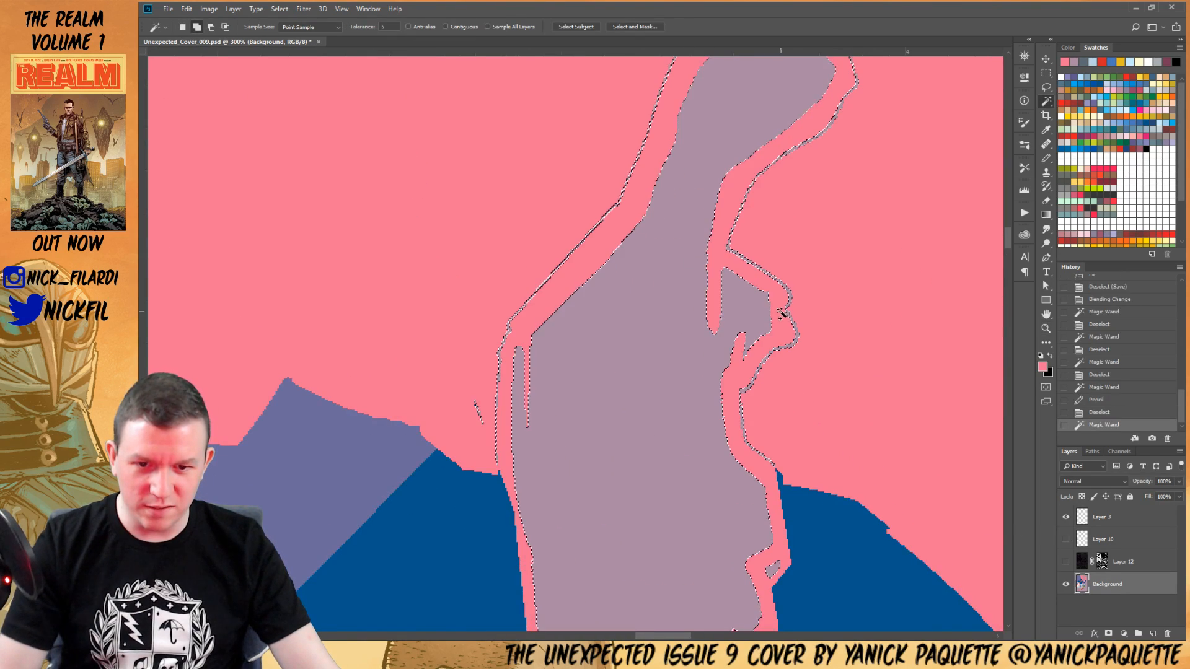
{"action": "key", "text": "ctrl+d"}
Draw a loose Lasso selection around the whole shoulder jawbone
{"action": "key", "text": "z"}
{"action": "left_click", "coordinate": [829, 364], "text": "alt"}
{"action": "left_click", "coordinate": [829, 364], "text": "alt"}
{"action": "left_click", "coordinate": [829, 365], "text": "alt"}
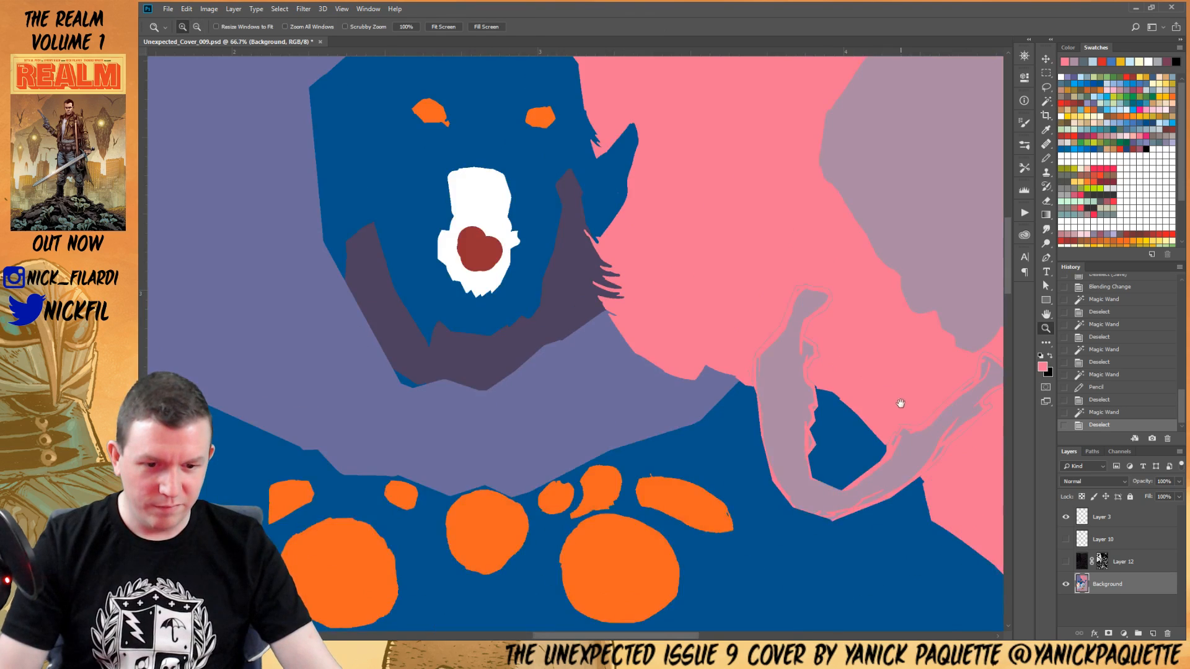
{"action": "left_click_drag", "start_coordinate": [900, 403], "coordinate": [728, 379]}
{"action": "left_click", "coordinate": [783, 373]}
{"action": "left_click", "coordinate": [784, 373]}
{"action": "left_click", "coordinate": [783, 373]}
{"action": "left_click_drag", "start_coordinate": [859, 407], "coordinate": [747, 298]}
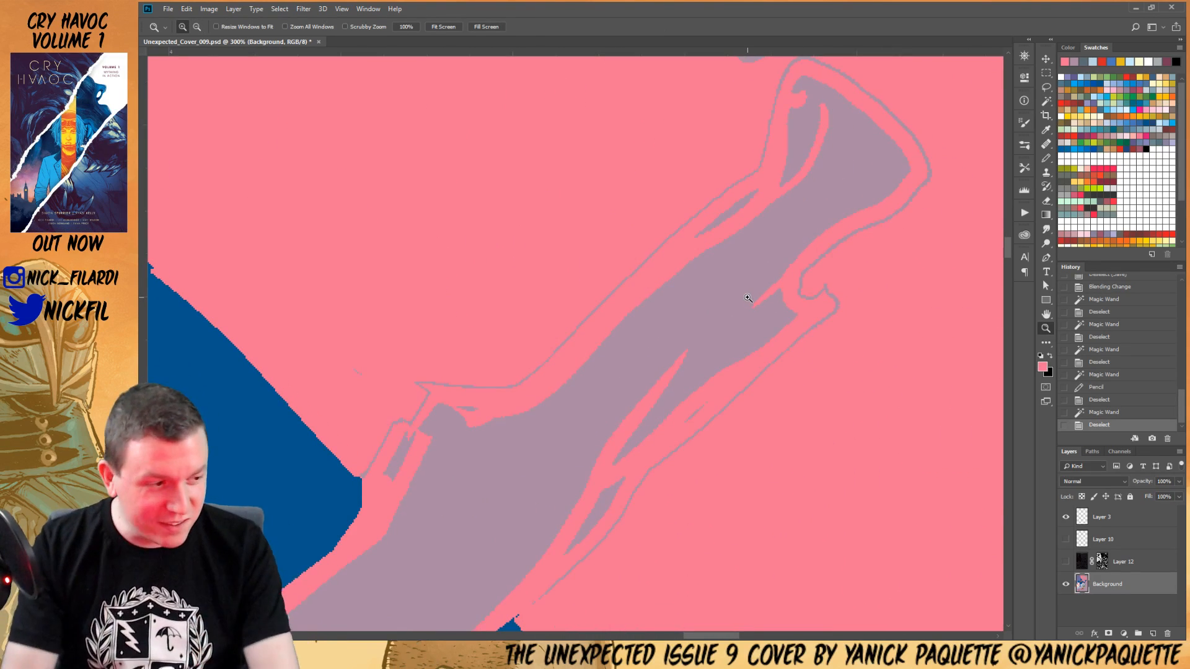
{"action": "left_click", "coordinate": [722, 304], "text": "alt"}
{"action": "left_click", "coordinate": [721, 305], "text": "alt"}
{"action": "left_click_drag", "start_coordinate": [663, 327], "coordinate": [803, 345]}
{"action": "key", "text": "l"}
{"action": "mouse_move", "coordinate": [686, 151]}
{"action": "left_mouse_down"}
{"action": "mouse_move", "coordinate": [581, 89]}
{"action": "mouse_move", "coordinate": [508, 239]}
{"action": "mouse_move", "coordinate": [576, 477]}
{"action": "mouse_move", "coordinate": [752, 524]}
{"action": "mouse_move", "coordinate": [875, 470]}
{"action": "mouse_move", "coordinate": [969, 251]}
{"action": "left_mouse_up"}
{"action": "mouse_move", "coordinate": [860, 277]}
{"action": "left_mouse_down"}
{"action": "mouse_move", "coordinate": [737, 239]}
{"action": "mouse_move", "coordinate": [707, 130]}
{"action": "left_mouse_up"}
Try subtracting the outer pink from the selection with a contiguous Magic Wand, and sample the jawbone's mauve
{"action": "key", "text": "w"}
{"action": "key", "text": "alt+w"}
{"action": "left_click", "coordinate": [466, 27]}
{"action": "left_click", "coordinate": [542, 115], "text": "alt"}
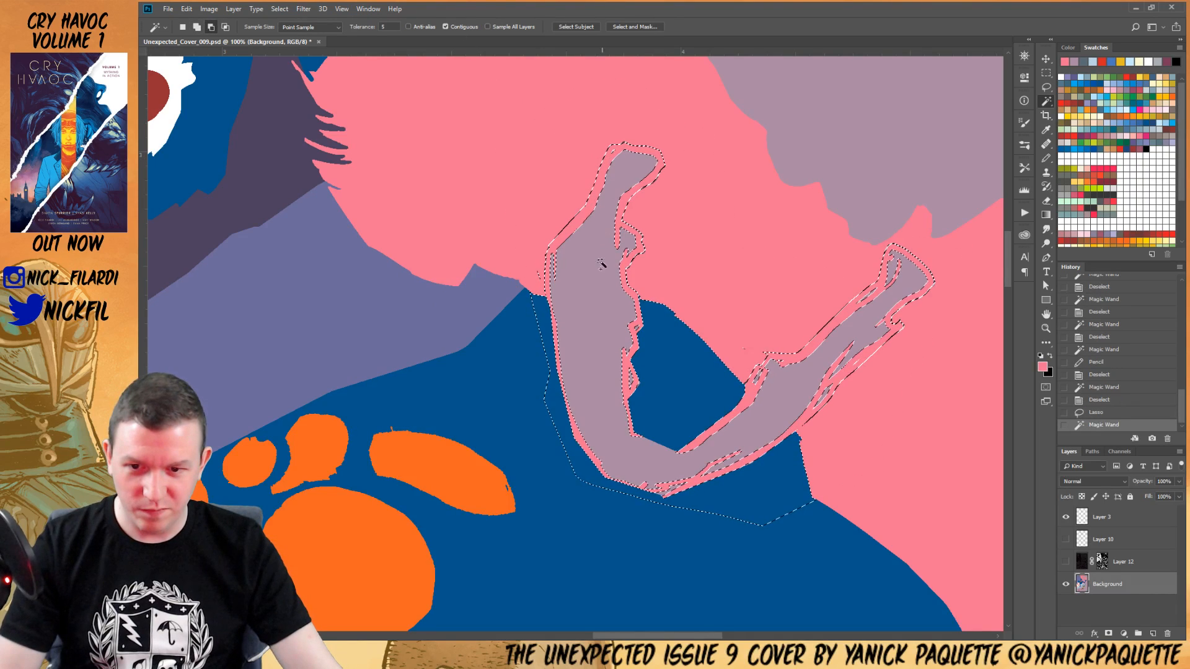
{"action": "key", "text": "b"}
{"action": "left_click", "coordinate": [592, 313], "text": "alt"}
{"action": "key", "text": "ctrl+z"}
Shrink the Pencil considerably and paint mauve across the jawbone's upright arm out to its edges at shoulder level
{"action": "key", "text": "z"}
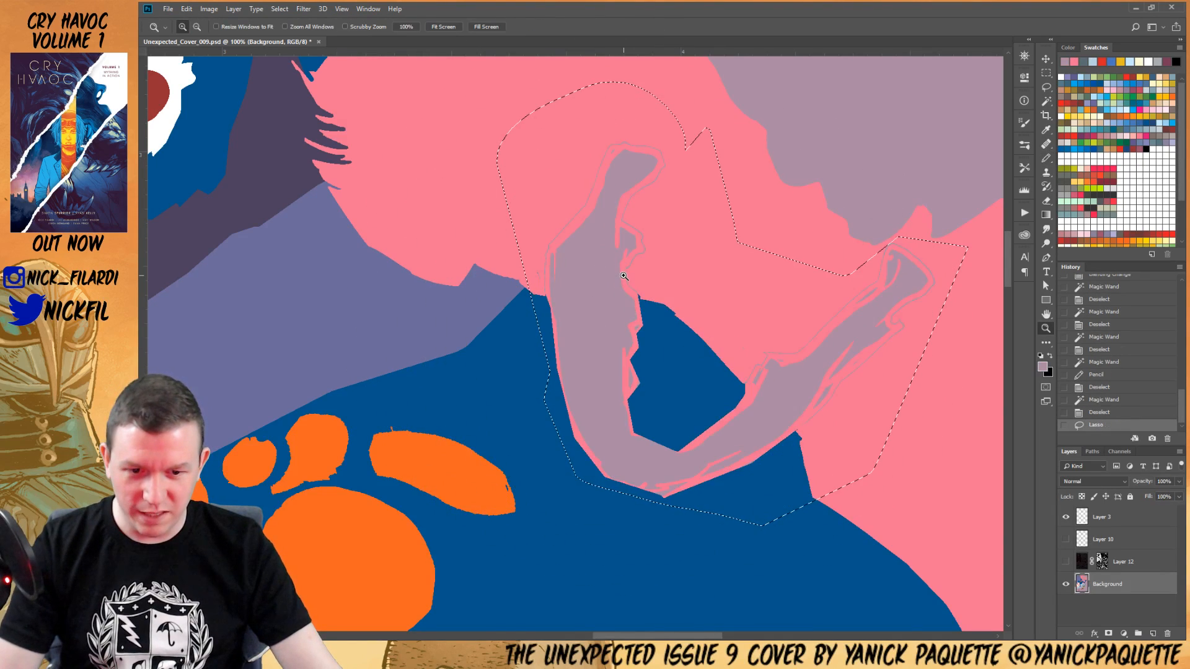
{"action": "left_click", "coordinate": [623, 276]}
{"action": "left_click", "coordinate": [637, 370]}
{"action": "key", "text": "b"}
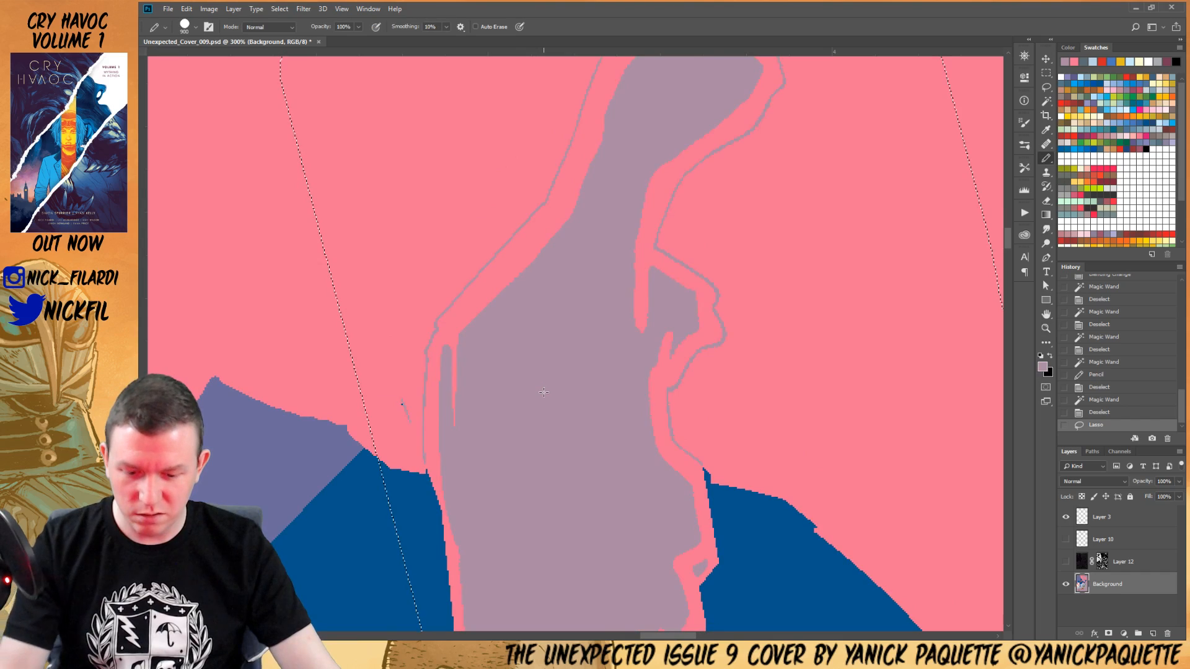
{"action": "key", "text": "bracketleft"}
{"action": "key", "text": "bracketleft"}
{"action": "key", "text": "bracketleft"}
{"action": "key", "text": "bracketleft"}
{"action": "key", "text": "bracketleft"}
{"action": "key", "text": "bracketleft"}
{"action": "key", "text": "bracketleft"}
{"action": "key", "text": "bracketleft"}
{"action": "key", "text": "bracketleft"}
{"action": "key", "text": "bracketleft"}
{"action": "key", "text": "bracketleft"}
{"action": "key", "text": "bracketleft"}
{"action": "key", "text": "bracketleft"}
{"action": "key", "text": "bracketleft"}
{"action": "key", "text": "bracketleft"}
{"action": "key", "text": "bracketleft"}
{"action": "key", "text": "bracketleft"}
{"action": "key", "text": "bracketleft"}
{"action": "key", "text": "bracketleft"}
{"action": "key", "text": "bracketleft"}
{"action": "key", "text": "bracketleft"}
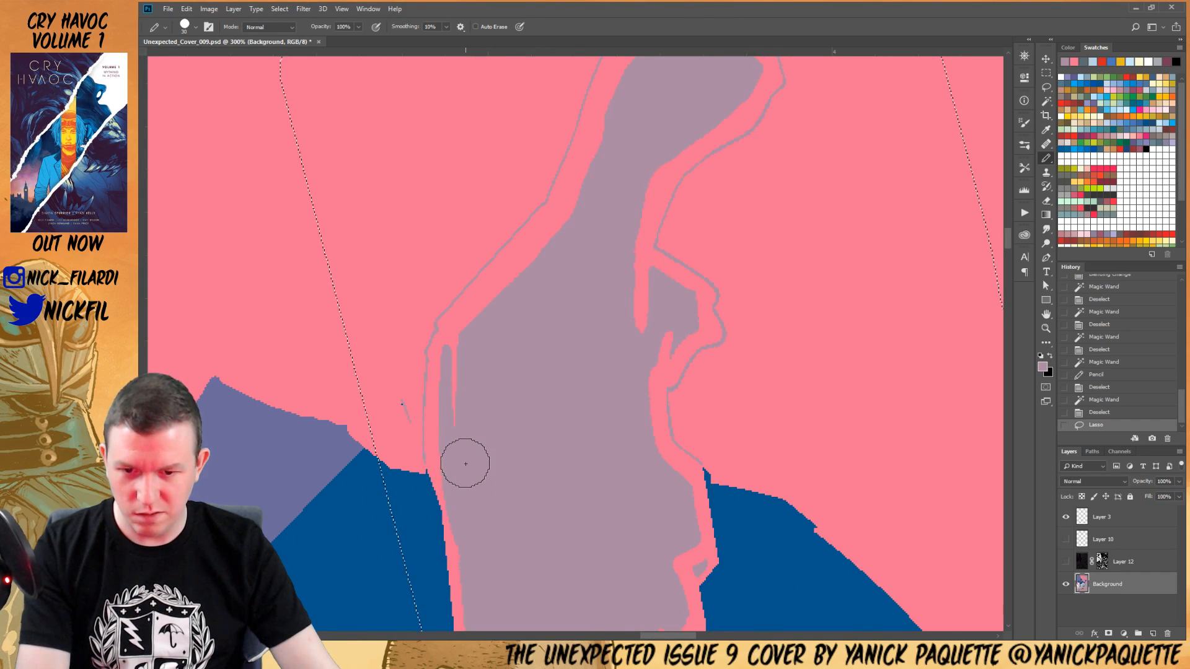
{"action": "key", "text": "bracketleft"}
{"action": "mouse_move", "coordinate": [446, 466]}
{"action": "left_mouse_down"}
{"action": "mouse_move", "coordinate": [555, 493]}
{"action": "mouse_move", "coordinate": [677, 473]}
{"action": "left_mouse_up"}
{"action": "left_click", "coordinate": [681, 474]}
Show Layer 12 and subtract the surrounding pink from the jawbone selection, using the Magic Wand with Sample All Layers on
{"action": "key", "text": "z"}
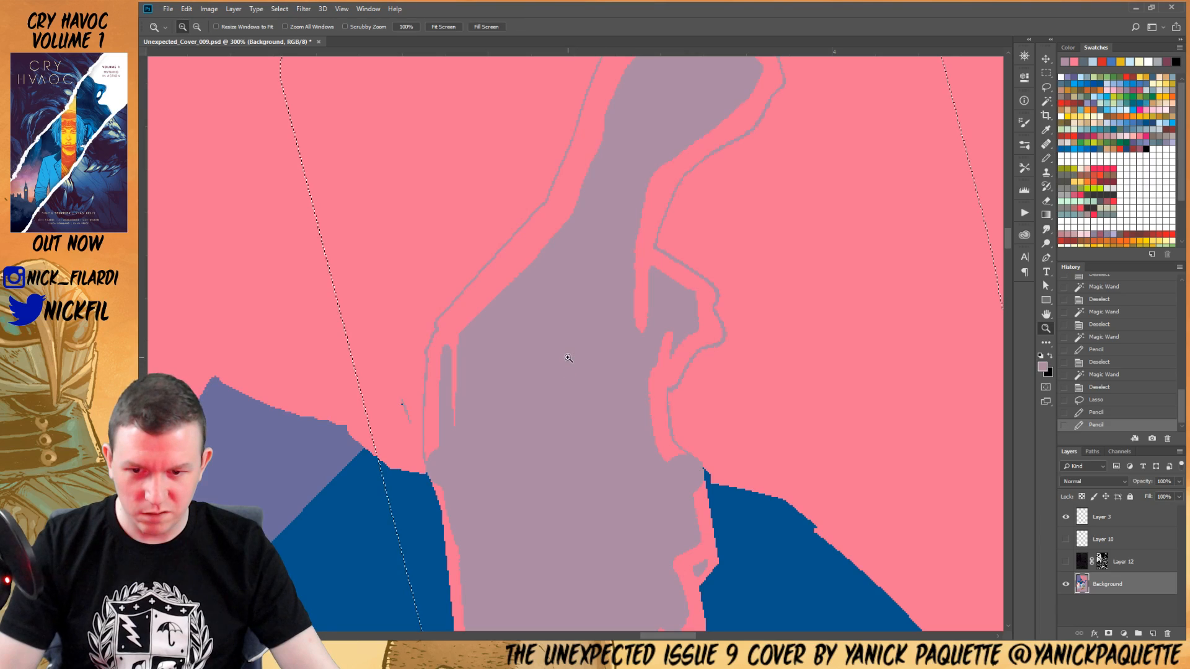
{"action": "scroll", "coordinate": [569, 358], "scroll_direction": "up", "scroll_amount": 2}
{"action": "key", "text": "w"}
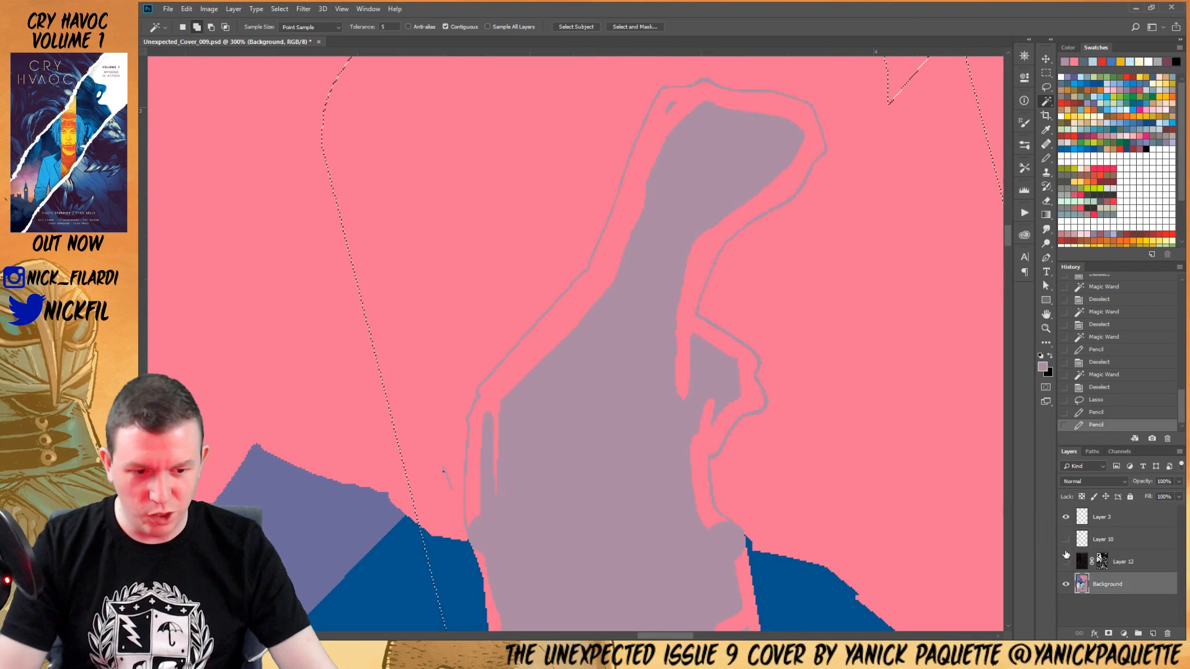
{"action": "left_click", "coordinate": [1065, 560]}
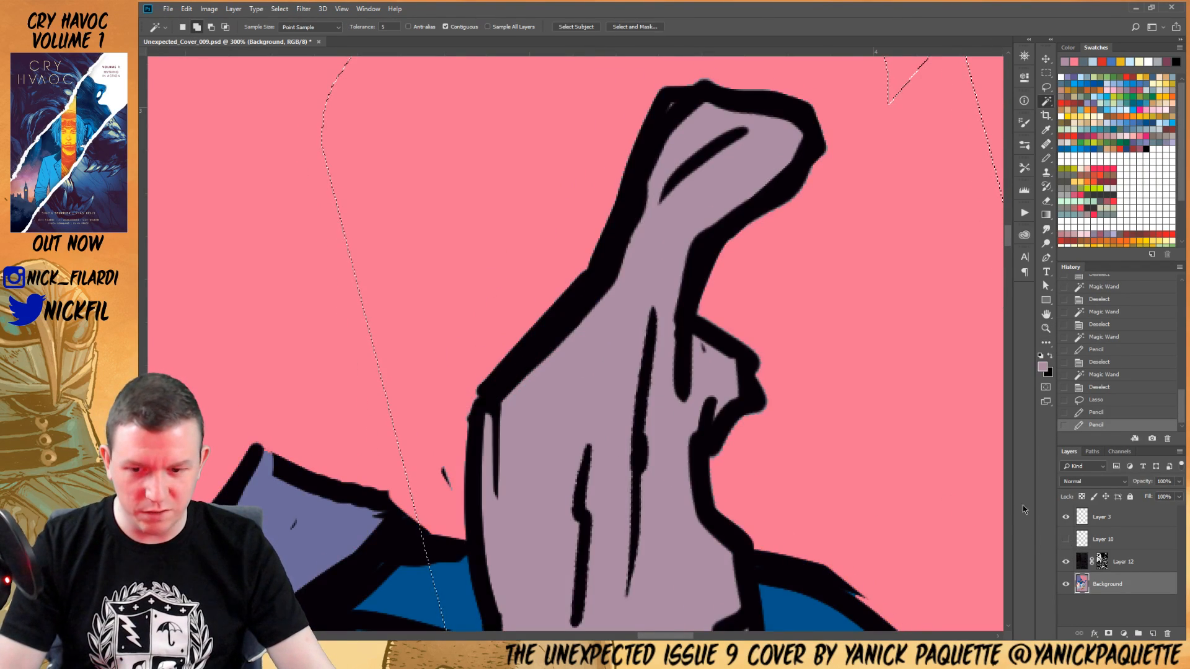
{"action": "key", "text": "ctrl+1"}
{"action": "left_click", "coordinate": [488, 26]}
{"action": "left_click", "coordinate": [537, 279], "text": "alt"}
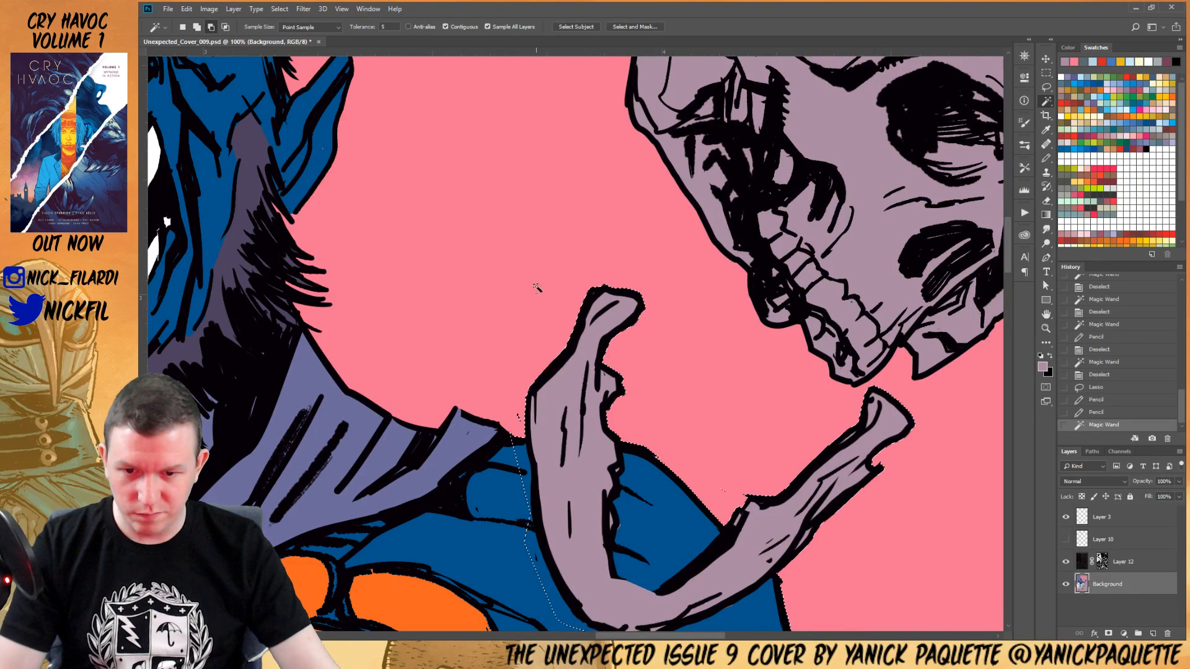
{"action": "left_click_drag", "start_coordinate": [699, 513], "coordinate": [664, 339]}
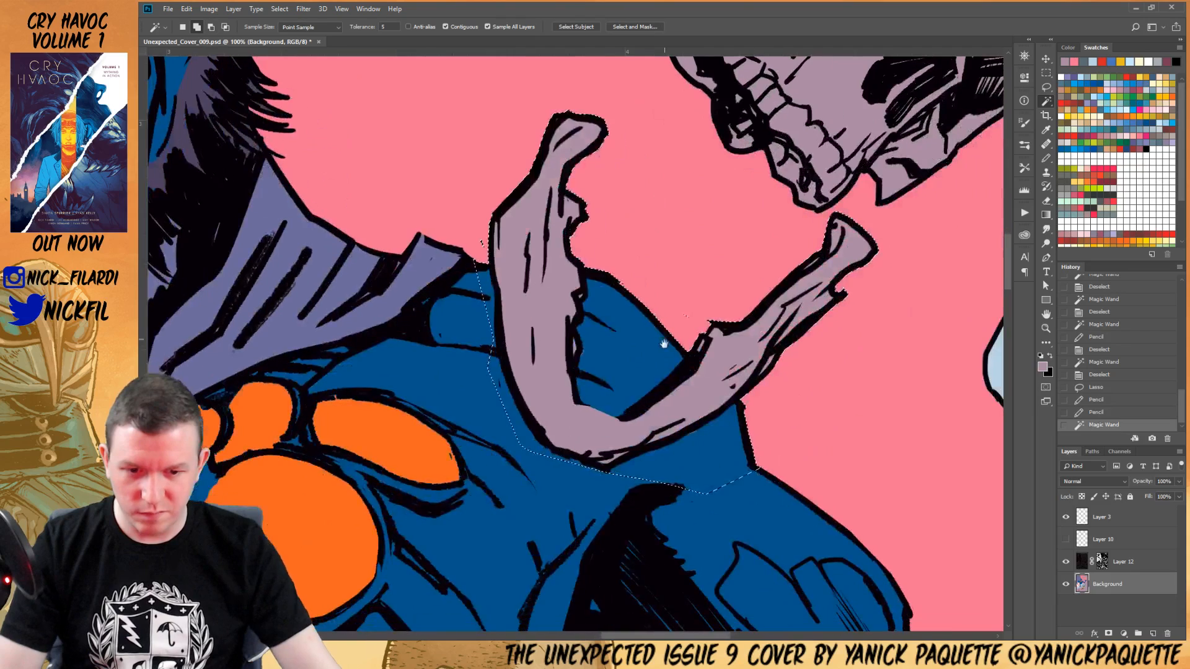
Subtract the blue shoulder areas outside and inside the jawbone from the selection with the Magic Wand
{"action": "left_click", "coordinate": [488, 27]}
{"action": "left_click", "coordinate": [445, 27]}
{"action": "left_click", "coordinate": [486, 346], "text": "alt"}
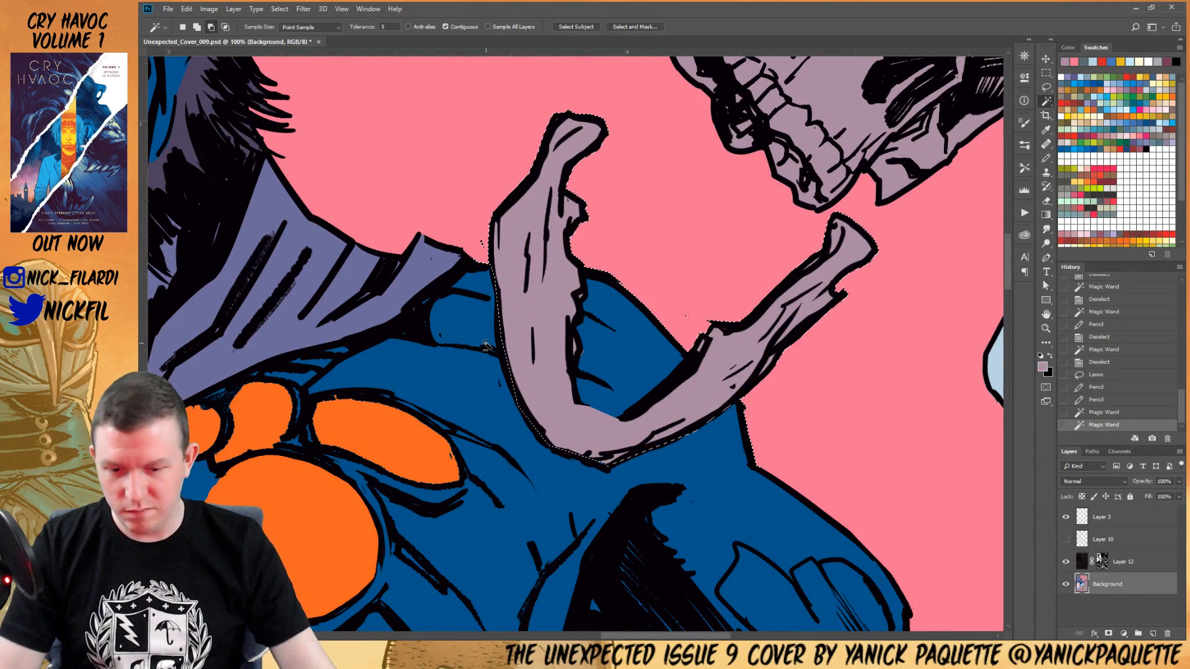
{"action": "key", "text": "e"}
{"action": "left_click", "coordinate": [624, 349]}
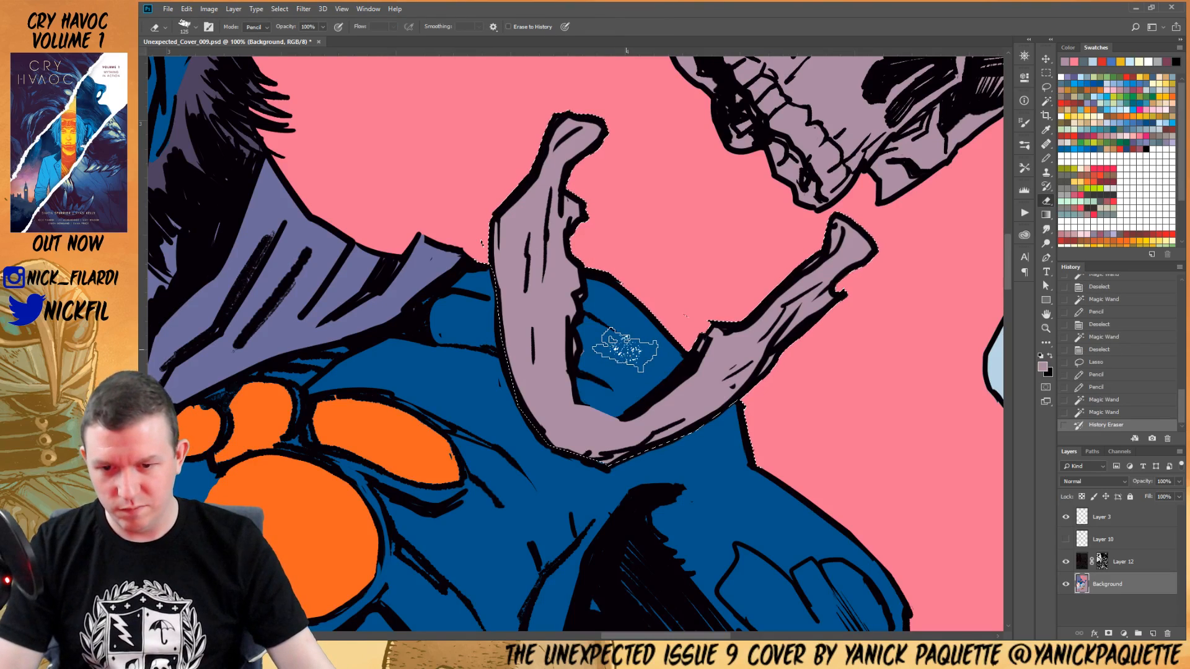
{"action": "key", "text": "ctrl+z"}
{"action": "key", "text": "w"}
{"action": "left_click", "coordinate": [620, 350], "text": "alt"}
Fill the selected jawbone with mauve, clear the selection and hide Layer 12
{"action": "key", "text": "alt+BackSpace"}
{"action": "key", "text": "ctrl+d"}
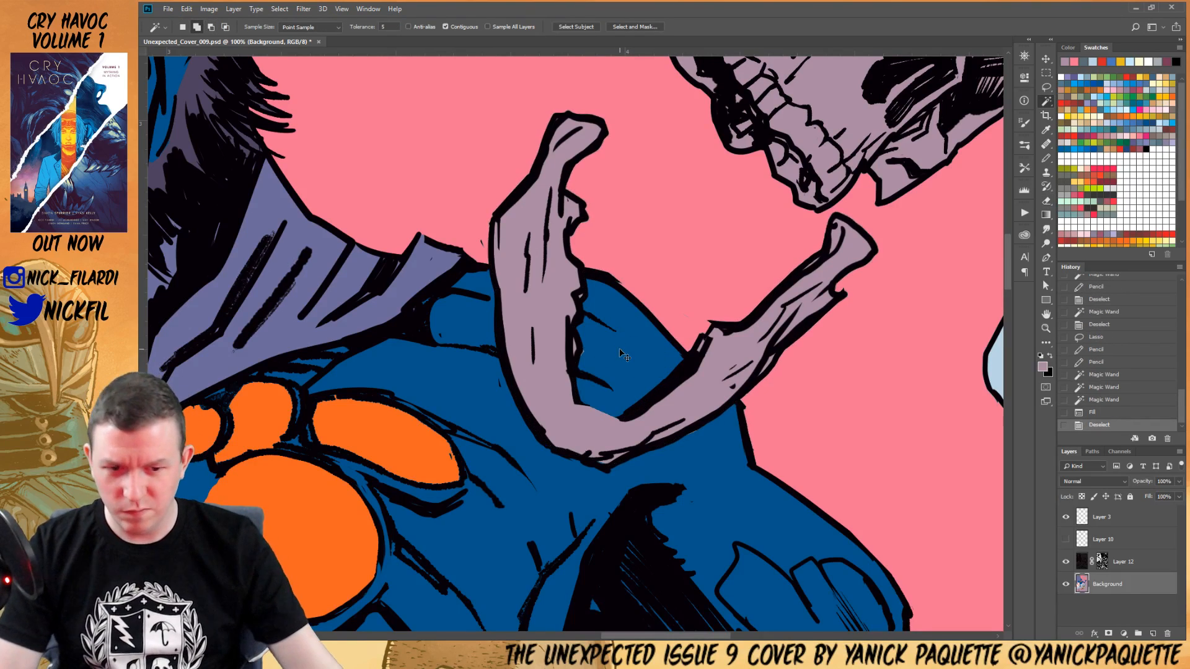
{"action": "left_click", "coordinate": [1066, 560]}
Sample the background pink and paint over the stray mauve speck between the jawbone's two arms
{"action": "key", "text": "z"}
{"action": "left_click", "coordinate": [685, 322]}
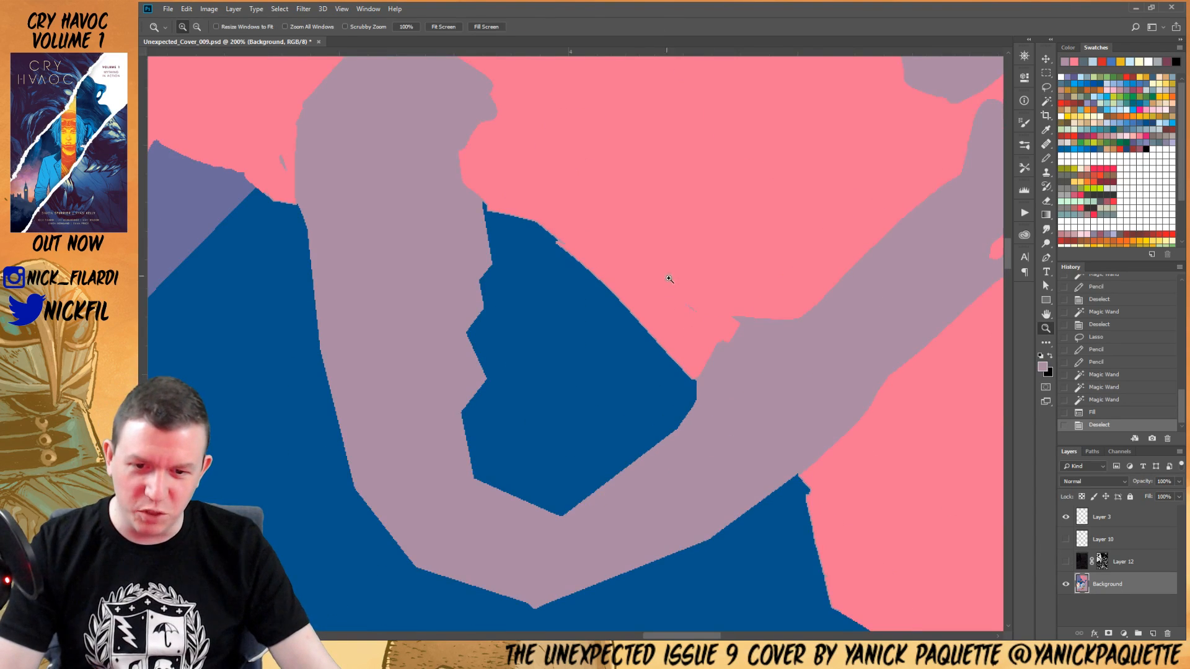
{"action": "key", "text": "b"}
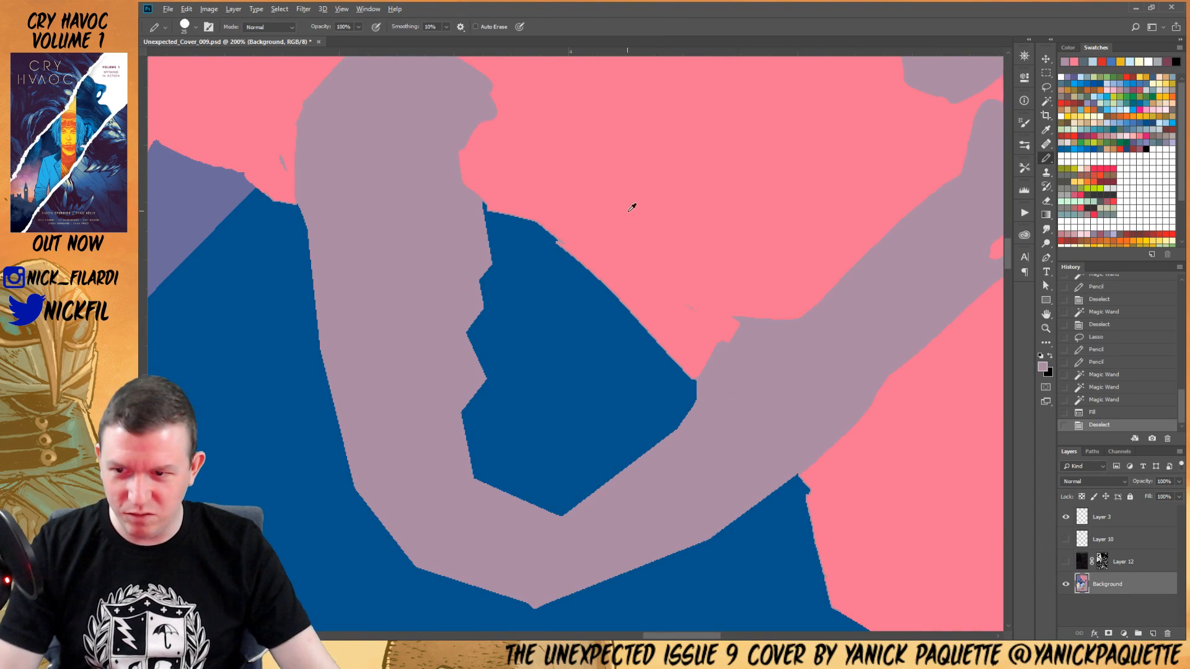
{"action": "left_click", "coordinate": [629, 209], "text": "alt"}
{"action": "left_click", "coordinate": [689, 305]}
{"action": "left_click_drag", "start_coordinate": [718, 371], "coordinate": [581, 192]}
{"action": "left_click_drag", "start_coordinate": [740, 418], "coordinate": [627, 280]}
Select the leftover mauve fringe along the shoulder's edge below the jawbone with the Magic Wand
{"action": "key", "text": "z"}
{"action": "left_click_drag", "start_coordinate": [558, 211], "coordinate": [624, 309]}
{"action": "left_click_drag", "start_coordinate": [525, 262], "coordinate": [610, 306]}
{"action": "key", "text": "w"}
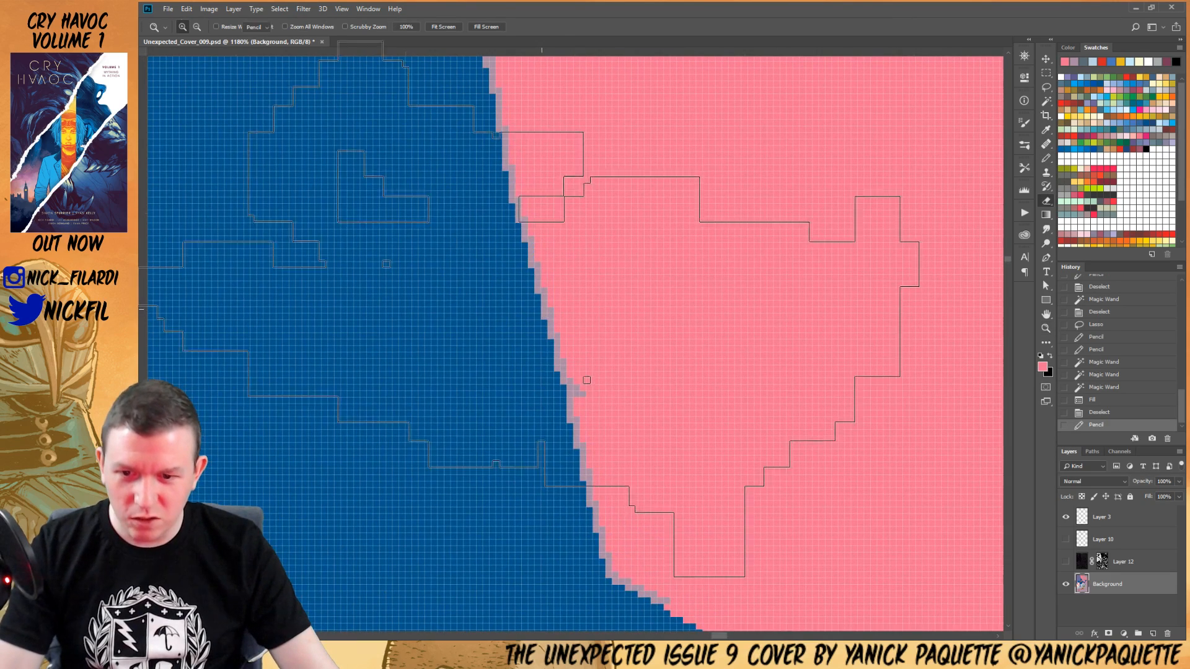
{"action": "left_click", "coordinate": [544, 307]}
{"action": "key", "text": "z"}
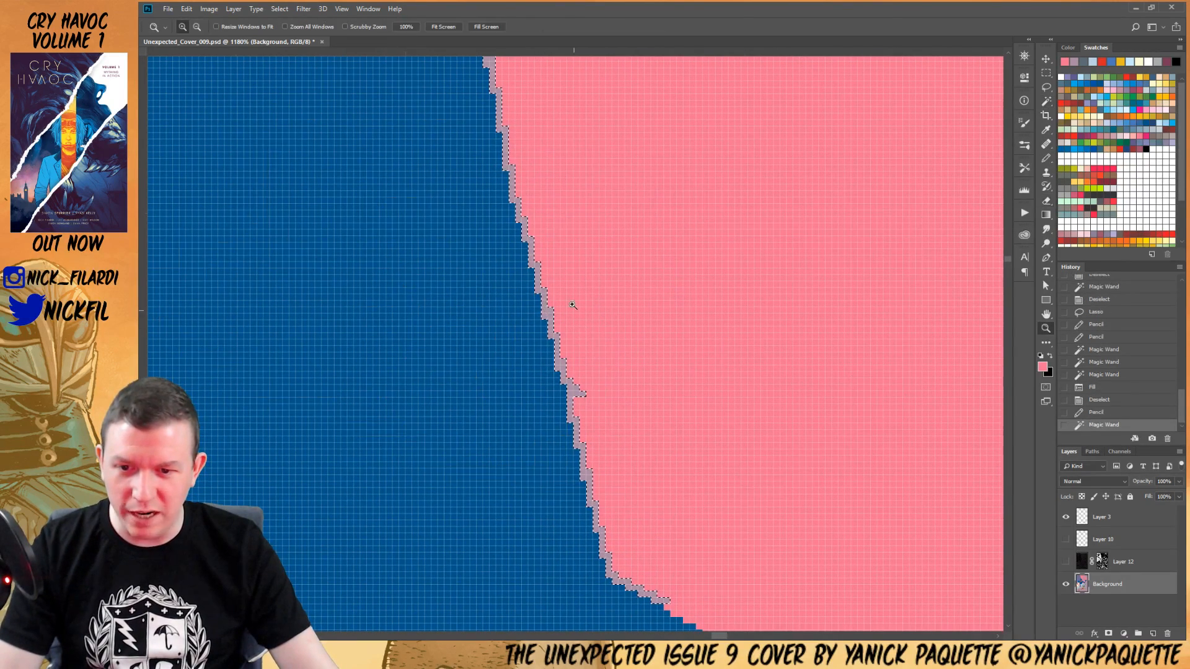
{"action": "left_click", "coordinate": [573, 264], "text": "alt"}
{"action": "left_click", "coordinate": [573, 265], "text": "alt"}
{"action": "left_click", "coordinate": [574, 264], "text": "alt"}
{"action": "left_click", "coordinate": [574, 264], "text": "alt"}
{"action": "left_click", "coordinate": [575, 265], "text": "alt"}
{"action": "left_click", "coordinate": [575, 264], "text": "alt"}
{"action": "left_click_drag", "start_coordinate": [466, 203], "coordinate": [632, 285]}
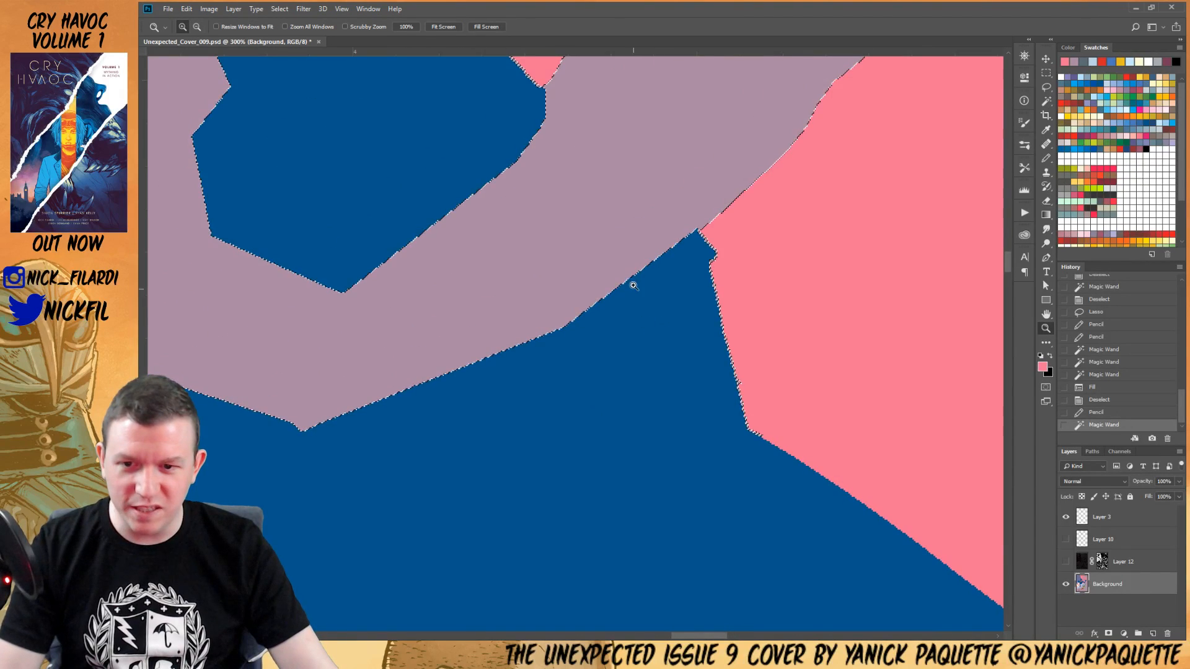
{"action": "left_click", "coordinate": [632, 286], "text": "alt"}
Paint pink over the selected mauve fringe along the shoulder's edge and clear the selection
{"action": "key", "text": "b"}
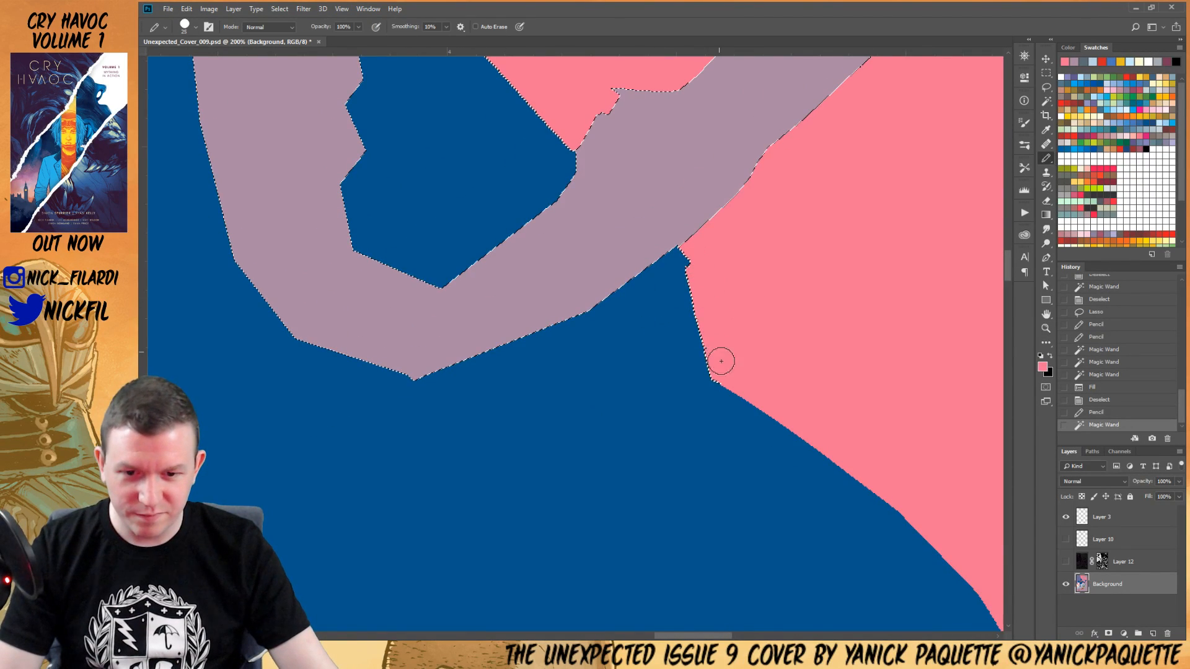
{"action": "left_click_drag", "start_coordinate": [698, 335], "coordinate": [735, 386]}
{"action": "left_click_drag", "start_coordinate": [695, 291], "coordinate": [734, 377]}
{"action": "key", "text": "ctrl+d"}
Clean the shoulder's top edge and the stray mauve marks between the cape collar and jawbone with pink Pencil strokes
{"action": "mouse_move", "coordinate": [532, 152]}
{"action": "left_mouse_down"}
{"action": "mouse_move", "coordinate": [689, 342]}
{"action": "mouse_move", "coordinate": [619, 269]}
{"action": "left_mouse_up"}
{"action": "left_click_drag", "start_coordinate": [610, 259], "coordinate": [561, 210]}
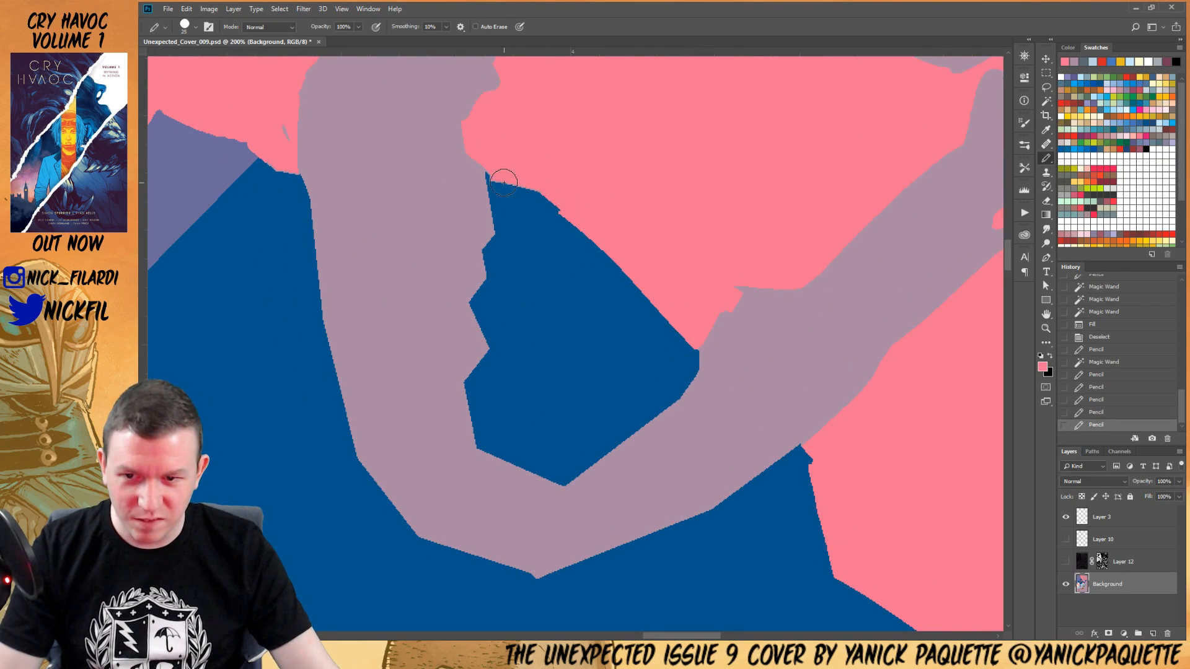
{"action": "left_click_drag", "start_coordinate": [498, 173], "coordinate": [571, 202]}
{"action": "left_click_drag", "start_coordinate": [417, 148], "coordinate": [675, 293]}
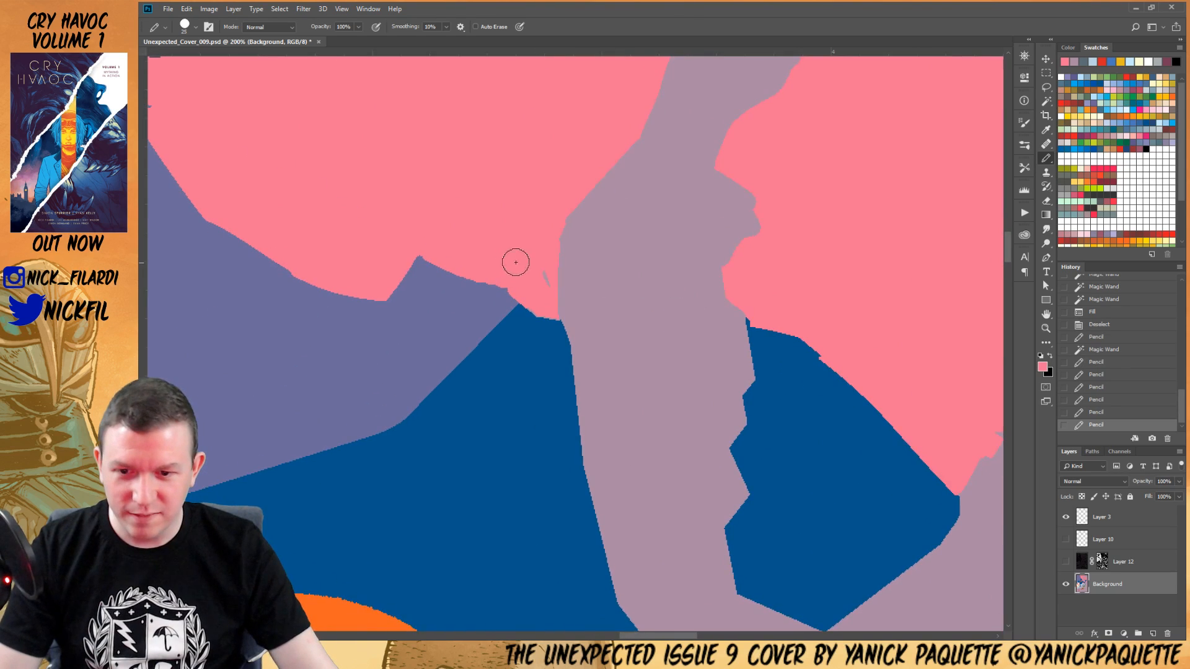
{"action": "left_click_drag", "start_coordinate": [539, 275], "coordinate": [547, 329]}
{"action": "left_click", "coordinate": [548, 327]}
{"action": "key", "text": "ctrl+d"}
{"action": "mouse_move", "coordinate": [536, 275]}
{"action": "left_mouse_down"}
{"action": "mouse_move", "coordinate": [539, 292]}
{"action": "mouse_move", "coordinate": [539, 280]}
{"action": "left_mouse_up"}
Show Layer 12 to bring the line art back over the cleaned jawbone flats
{"action": "left_click_drag", "start_coordinate": [894, 375], "coordinate": [738, 323]}
{"action": "key", "text": "z"}
{"action": "left_click", "coordinate": [805, 341], "text": "alt"}
{"action": "left_click", "coordinate": [805, 340], "text": "alt"}
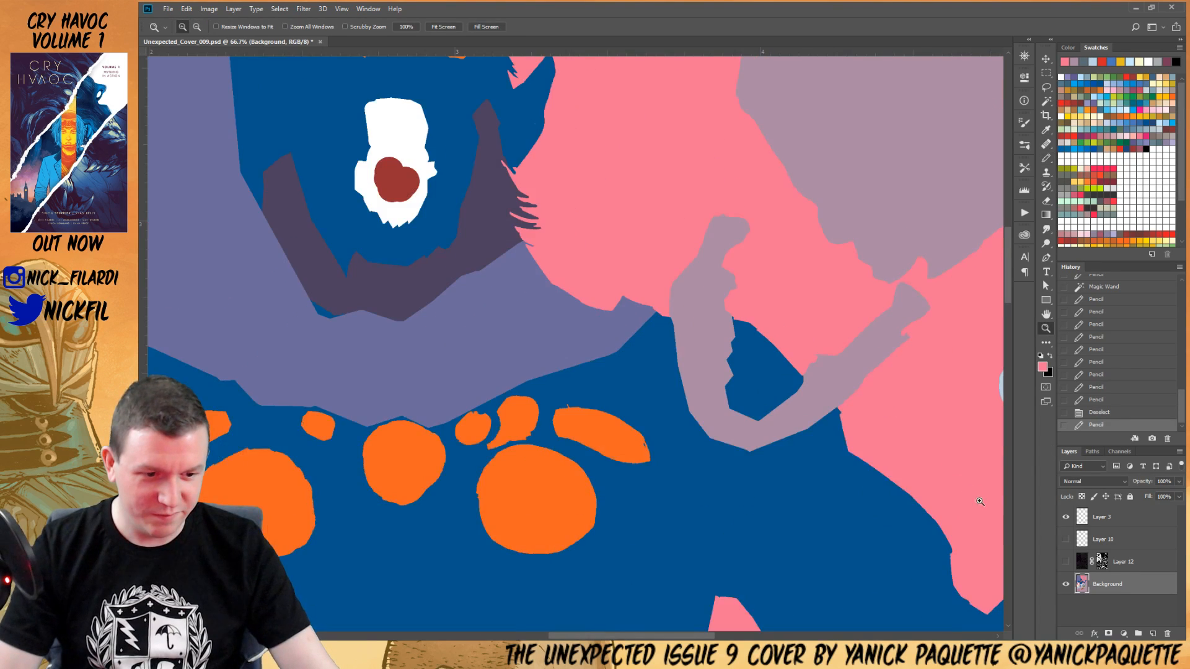
{"action": "left_click", "coordinate": [1065, 562]}
Sample the shoulder blue and touch up the jawbone's jagged inner edge with the Pencil
{"action": "left_click_drag", "start_coordinate": [817, 384], "coordinate": [684, 356]}
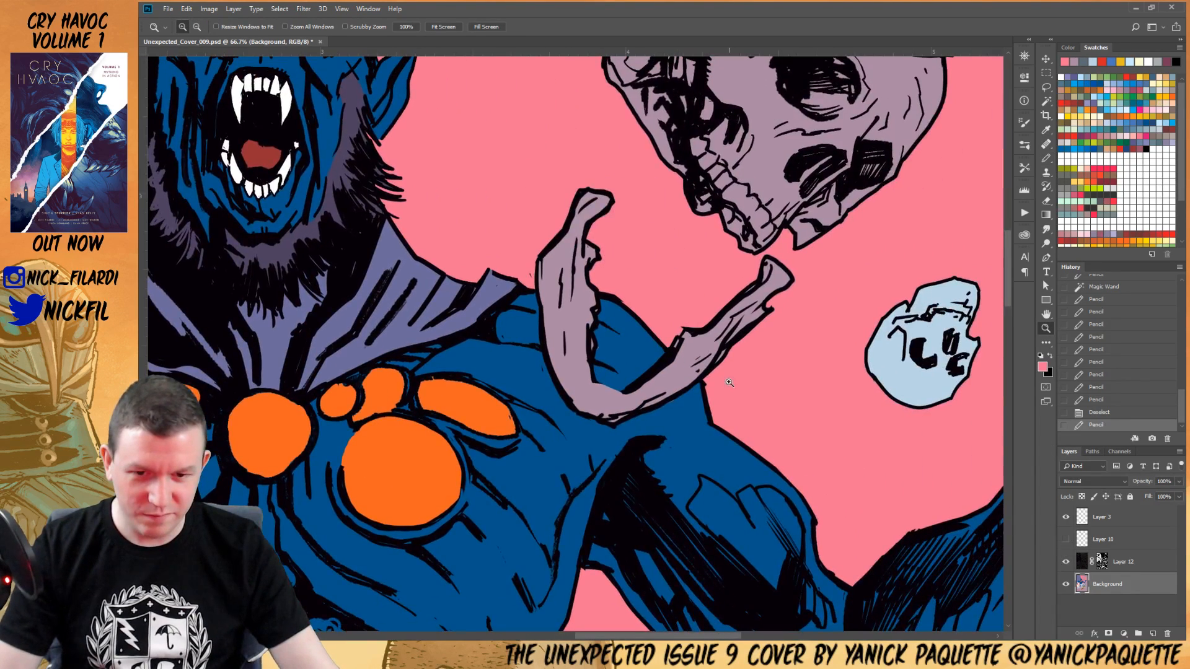
{"action": "left_click", "coordinate": [704, 354], "text": "alt"}
{"action": "left_click", "coordinate": [634, 344]}
{"action": "left_click", "coordinate": [633, 344]}
{"action": "left_click", "coordinate": [633, 344]}
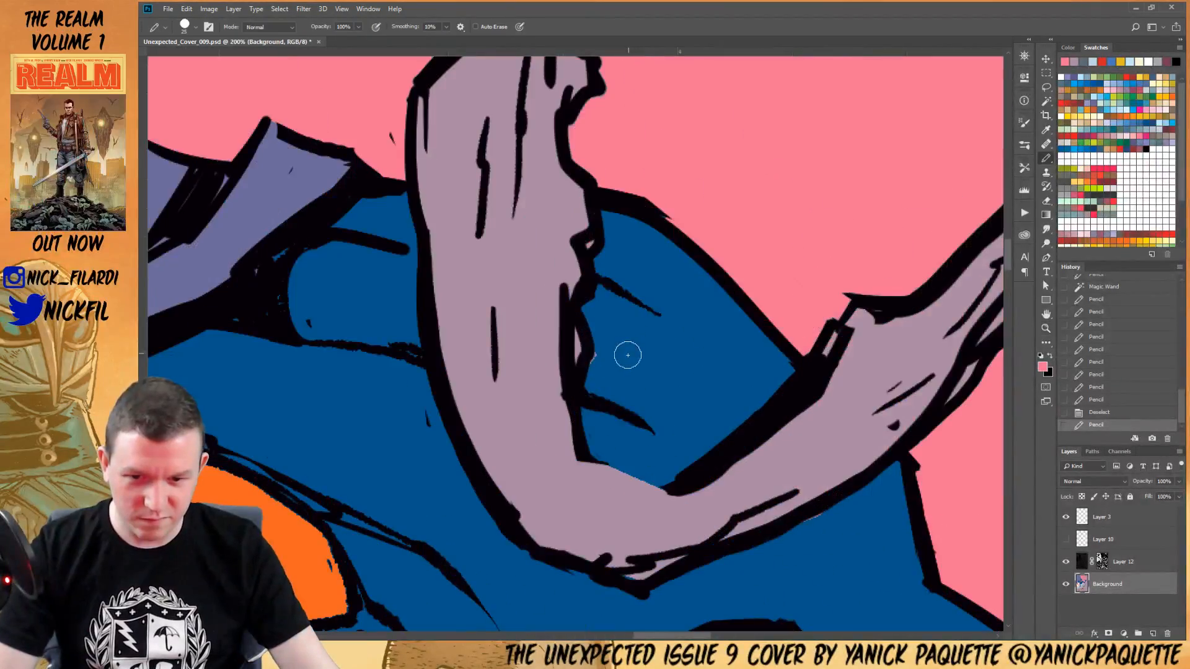
{"action": "left_click", "coordinate": [651, 333], "text": "alt"}
{"action": "left_click", "coordinate": [652, 333], "text": "alt"}
{"action": "left_click", "coordinate": [652, 333], "text": "alt"}
{"action": "left_click", "coordinate": [652, 334], "text": "alt"}
{"action": "left_click", "coordinate": [652, 333], "text": "alt"}
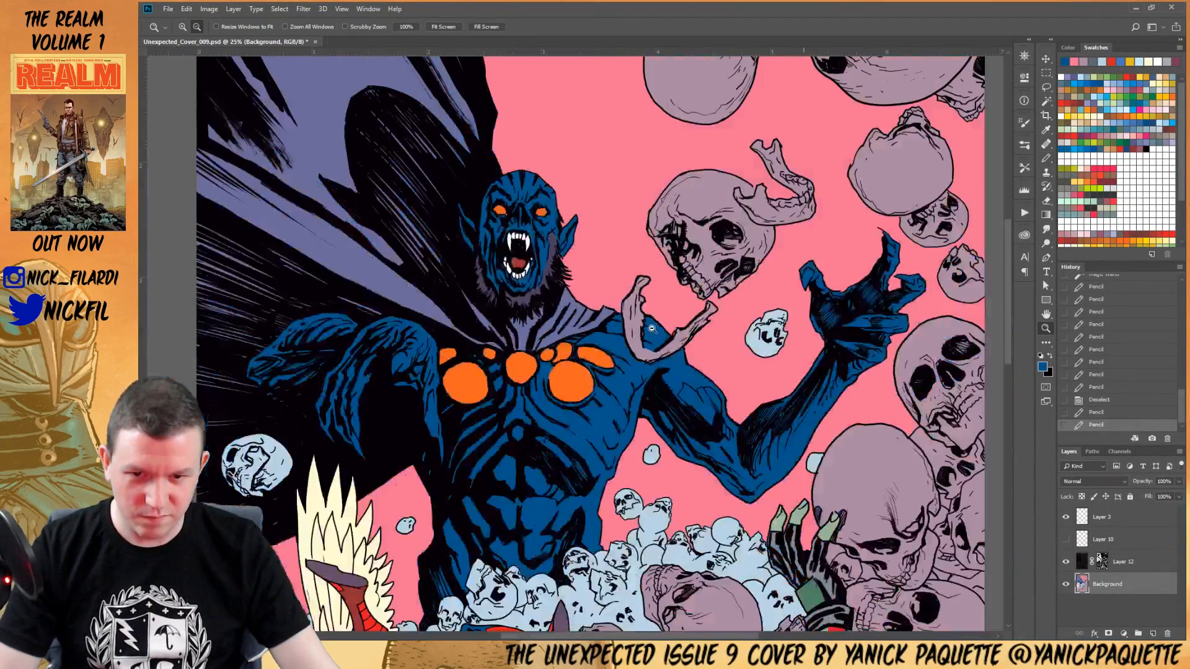
Show Layer 10 to restore the splatter details over the pink background
{"action": "left_click_drag", "start_coordinate": [751, 337], "coordinate": [789, 404]}
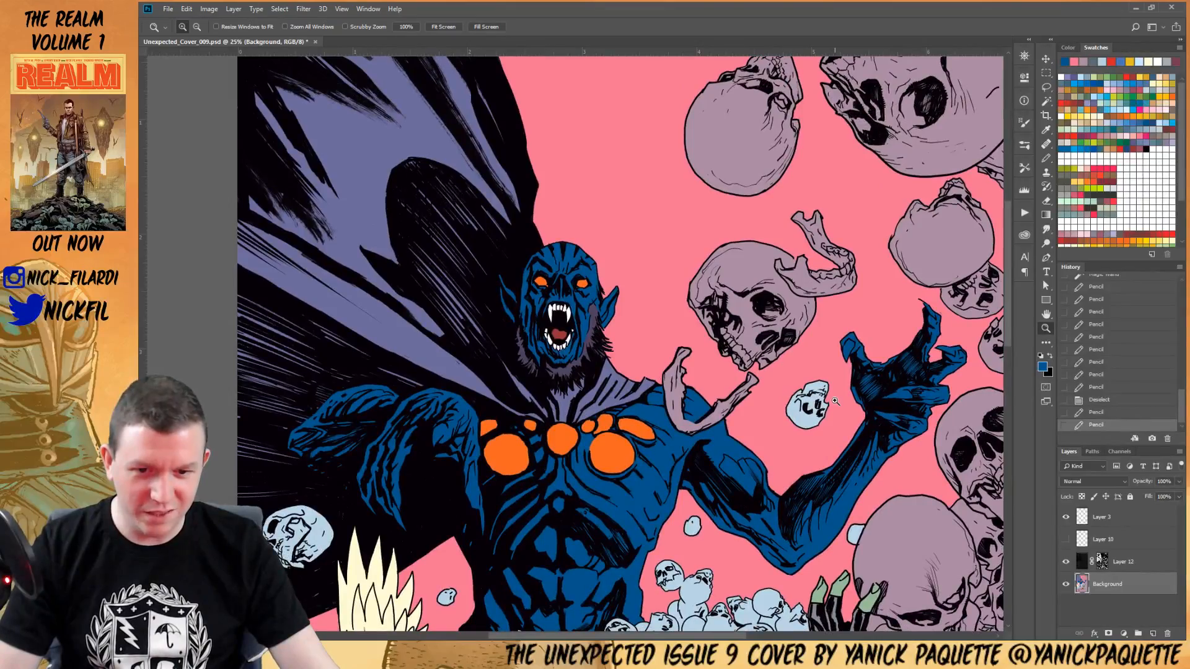
{"action": "left_click", "coordinate": [1066, 539]}
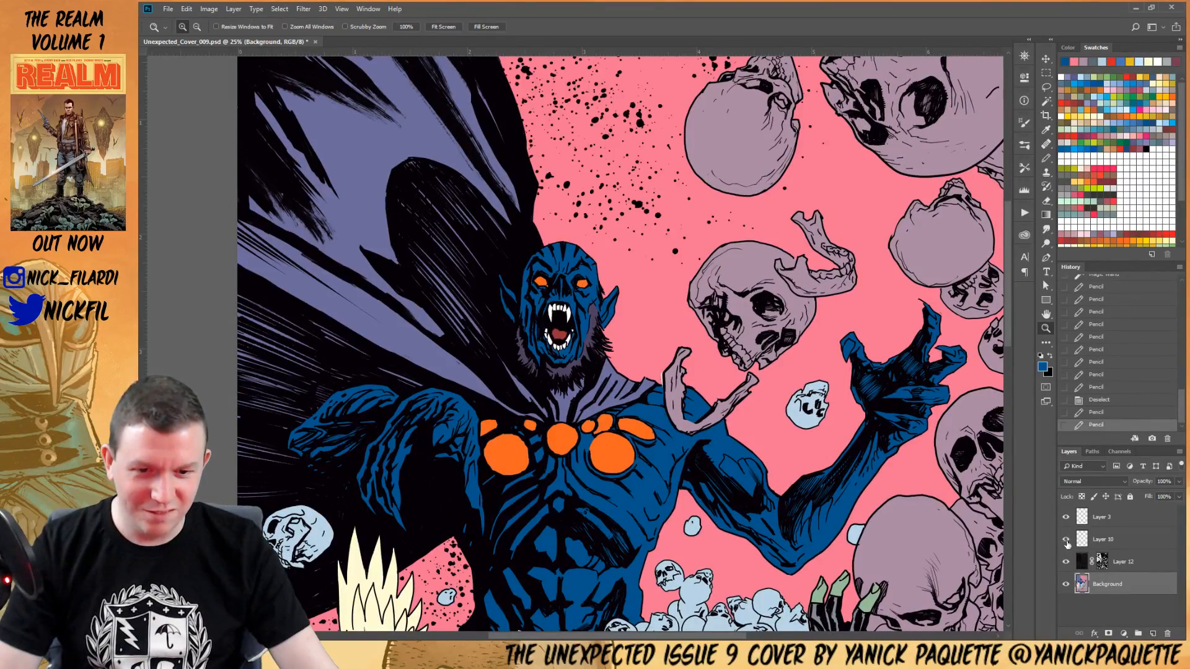
{"action": "left_click", "coordinate": [768, 379], "text": "alt"}
{"action": "scroll", "coordinate": [786, 384], "scroll_direction": "down", "scroll_amount": 5}
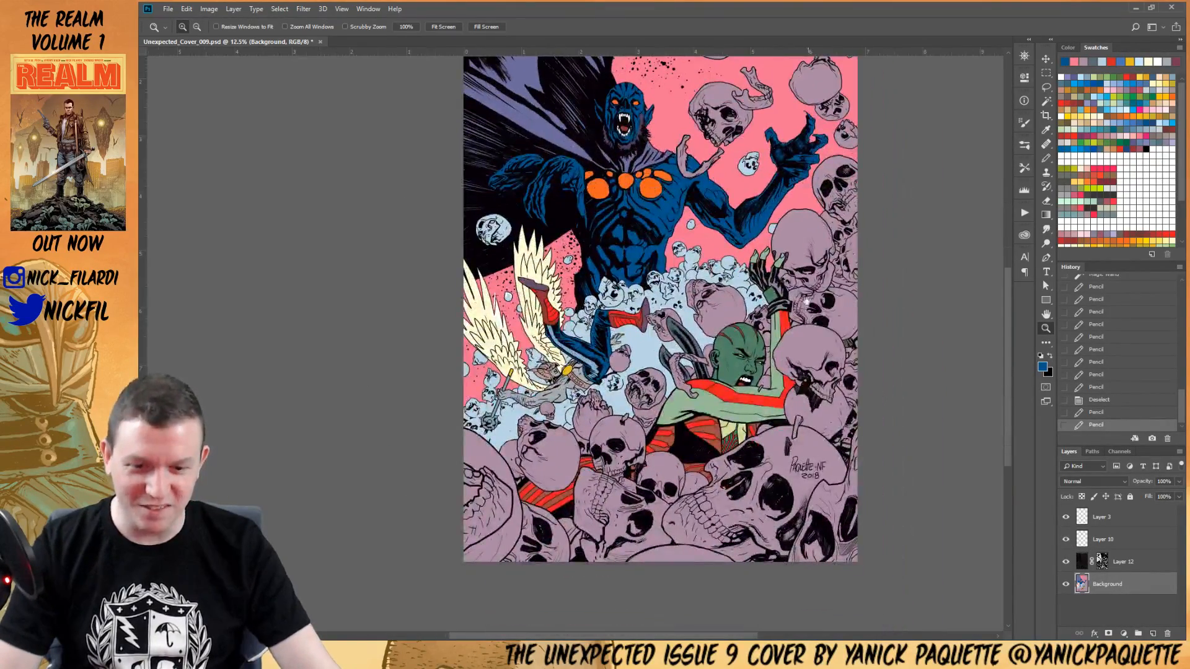
Examine the white highlight beside the shoulder jawbone and review the full cover composition
{"action": "scroll", "coordinate": [809, 308], "scroll_direction": "up", "scroll_amount": 3}
{"action": "left_click_drag", "start_coordinate": [691, 284], "coordinate": [738, 239]}
{"action": "left_click_drag", "start_coordinate": [564, 308], "coordinate": [584, 268]}
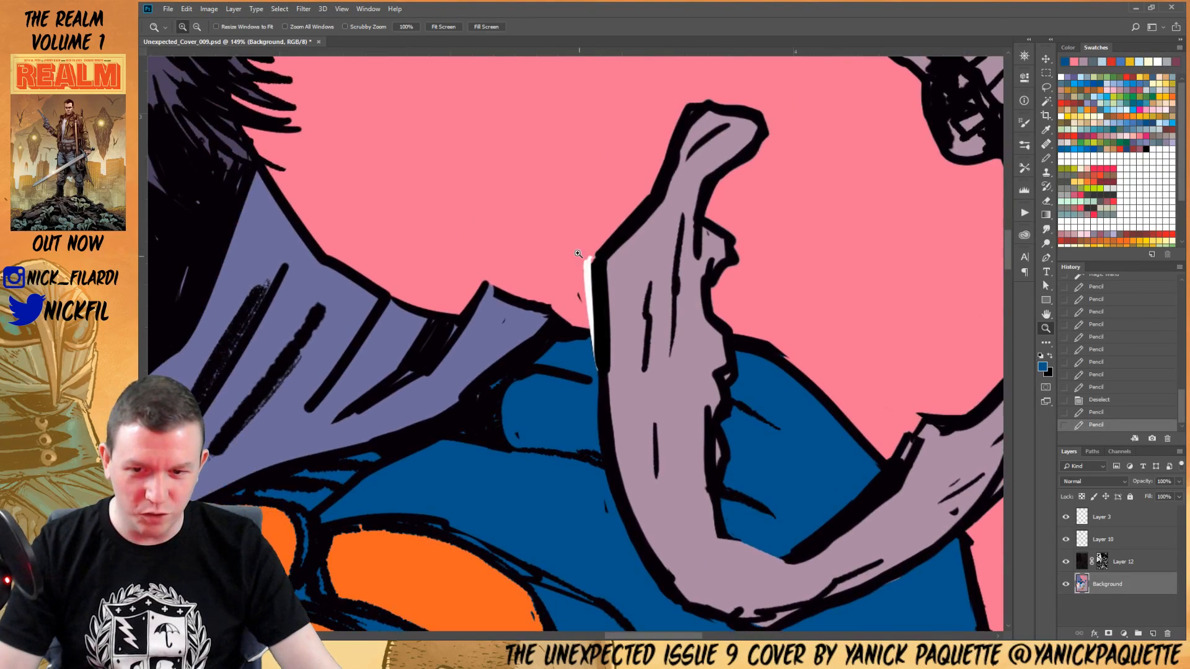
{"action": "left_click", "coordinate": [593, 283], "text": "alt"}
{"action": "left_click", "coordinate": [583, 274]}
{"action": "left_click", "coordinate": [583, 273]}
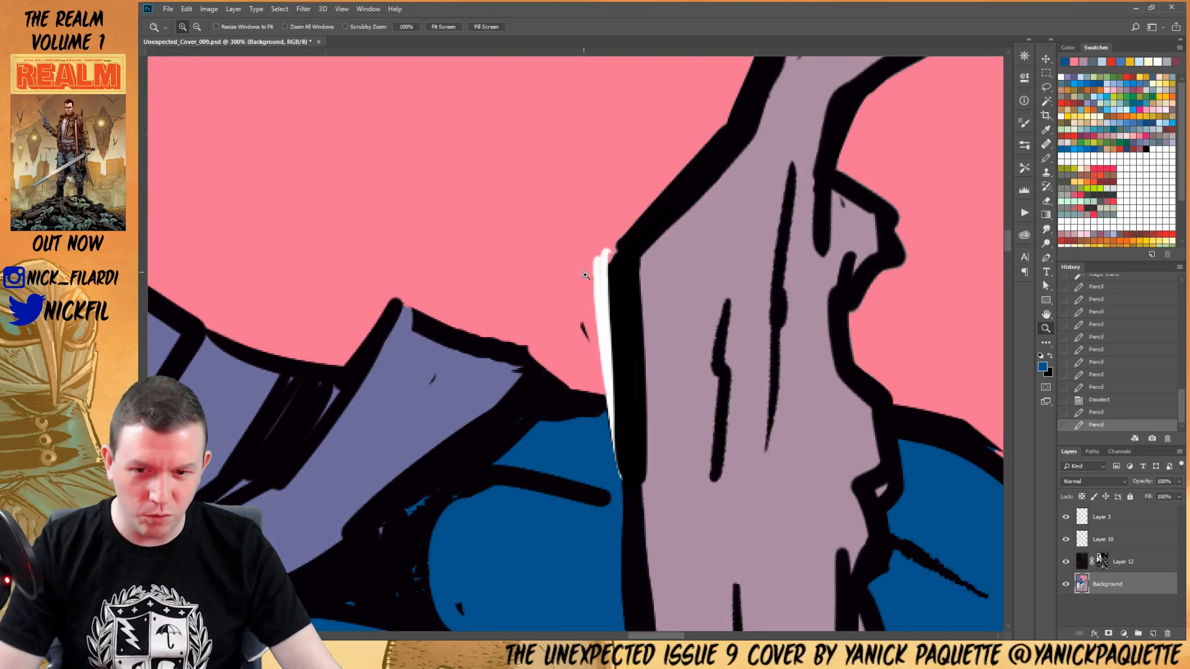
{"action": "left_click", "coordinate": [742, 404], "text": "alt"}
{"action": "left_click", "coordinate": [742, 404], "text": "alt"}
{"action": "left_click", "coordinate": [742, 404], "text": "alt"}
{"action": "left_click", "coordinate": [743, 404], "text": "alt"}
{"action": "left_click", "coordinate": [742, 404], "text": "alt"}
{"action": "left_click", "coordinate": [742, 404], "text": "alt"}
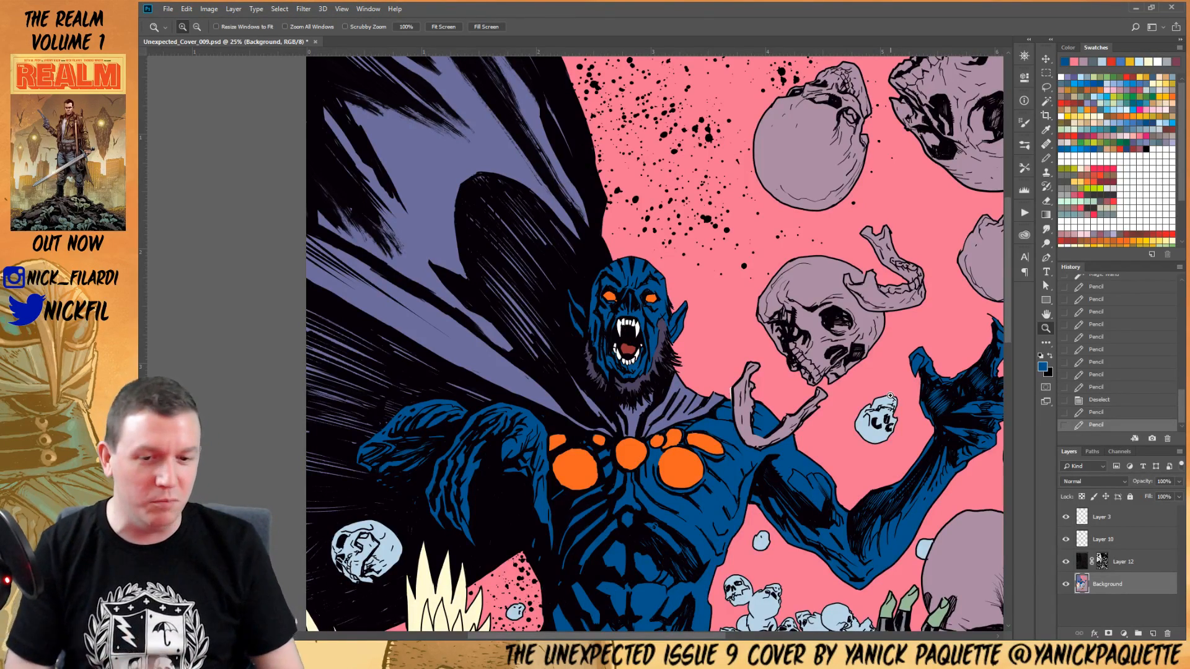
{"action": "left_click", "coordinate": [703, 322], "text": "alt"}
{"action": "left_click", "coordinate": [694, 316], "text": "alt"}
{"action": "left_click_drag", "start_coordinate": [708, 361], "coordinate": [714, 308]}
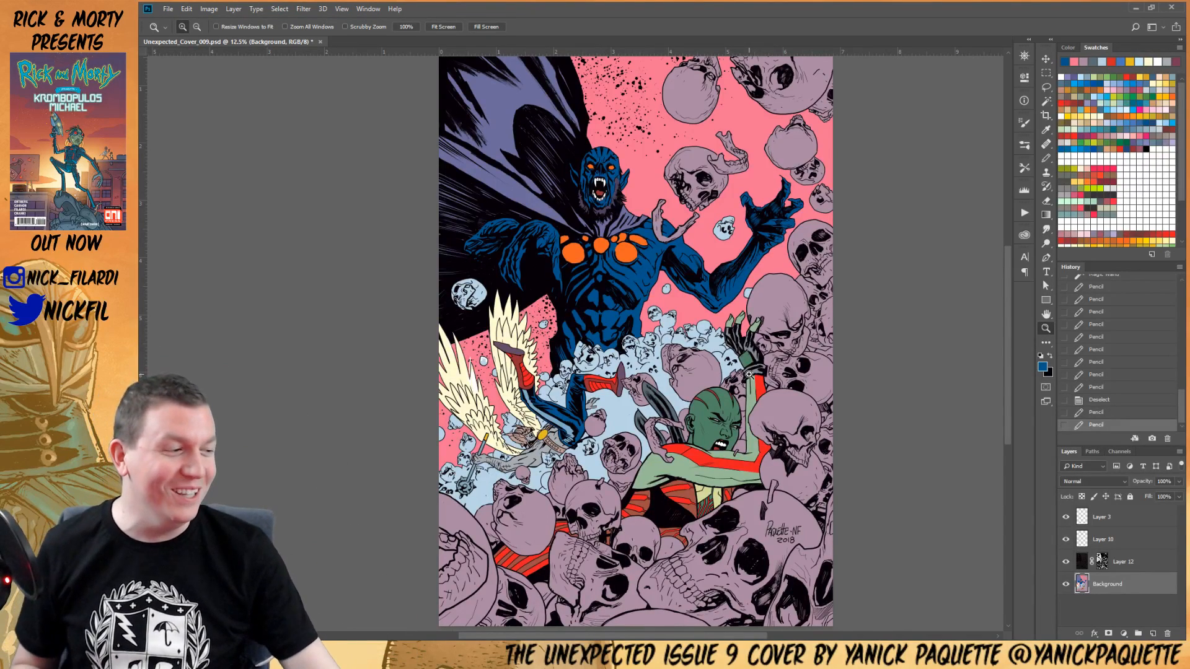
{"action": "left_click", "coordinate": [701, 318]}
{"action": "left_click_drag", "start_coordinate": [738, 303], "coordinate": [763, 399]}
{"action": "left_click", "coordinate": [764, 358], "text": "alt"}
{"action": "left_click", "coordinate": [713, 353], "text": "alt"}
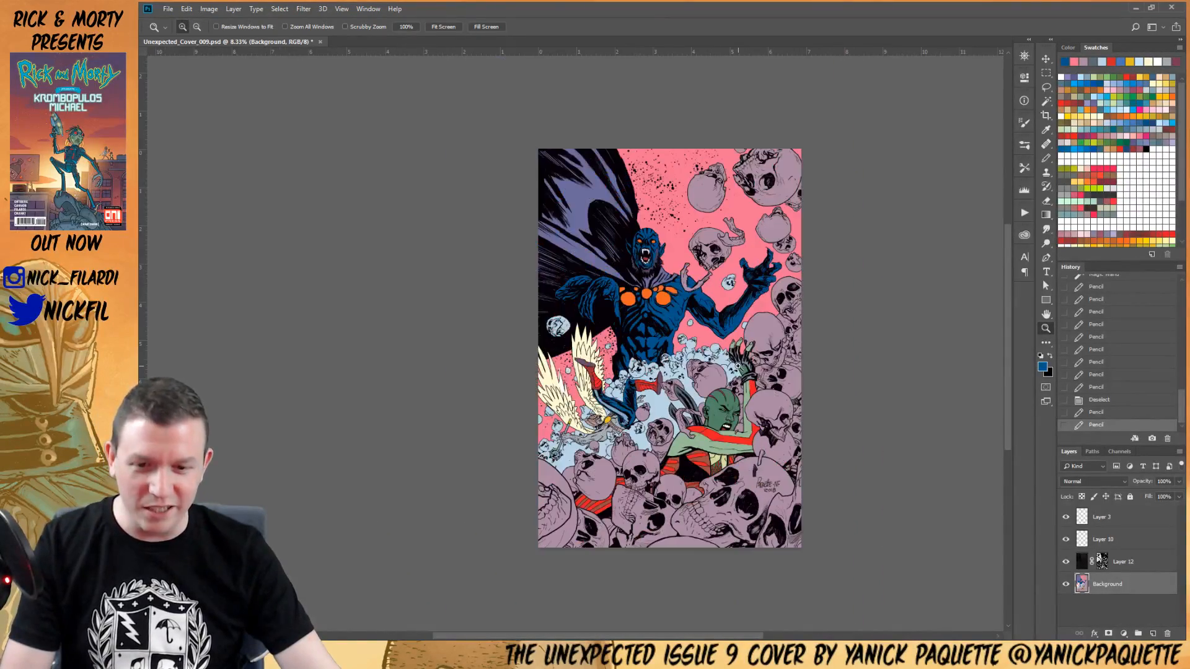
Save the cover file and close it
{"action": "key", "text": "ctrl+s"}
{"action": "mouse_move", "coordinate": [758, 253]}
{"action": "left_mouse_down"}
{"action": "mouse_move", "coordinate": [645, 244]}
{"action": "mouse_move", "coordinate": [690, 266]}
{"action": "left_mouse_up"}
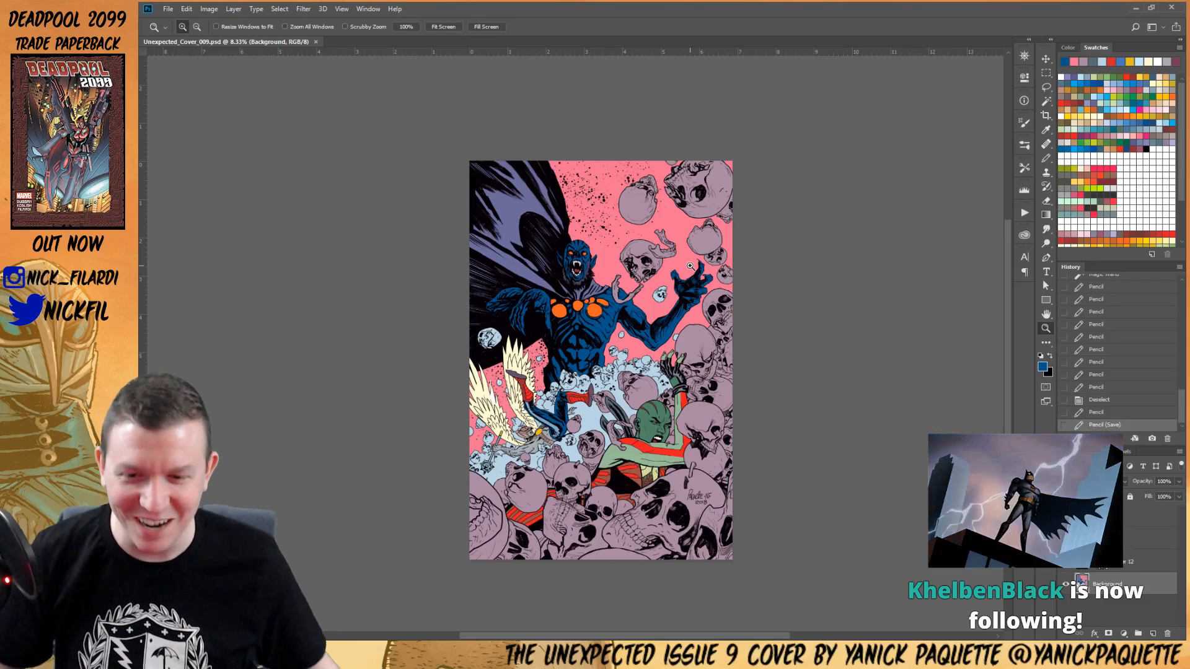
{"action": "left_click", "coordinate": [316, 42]}
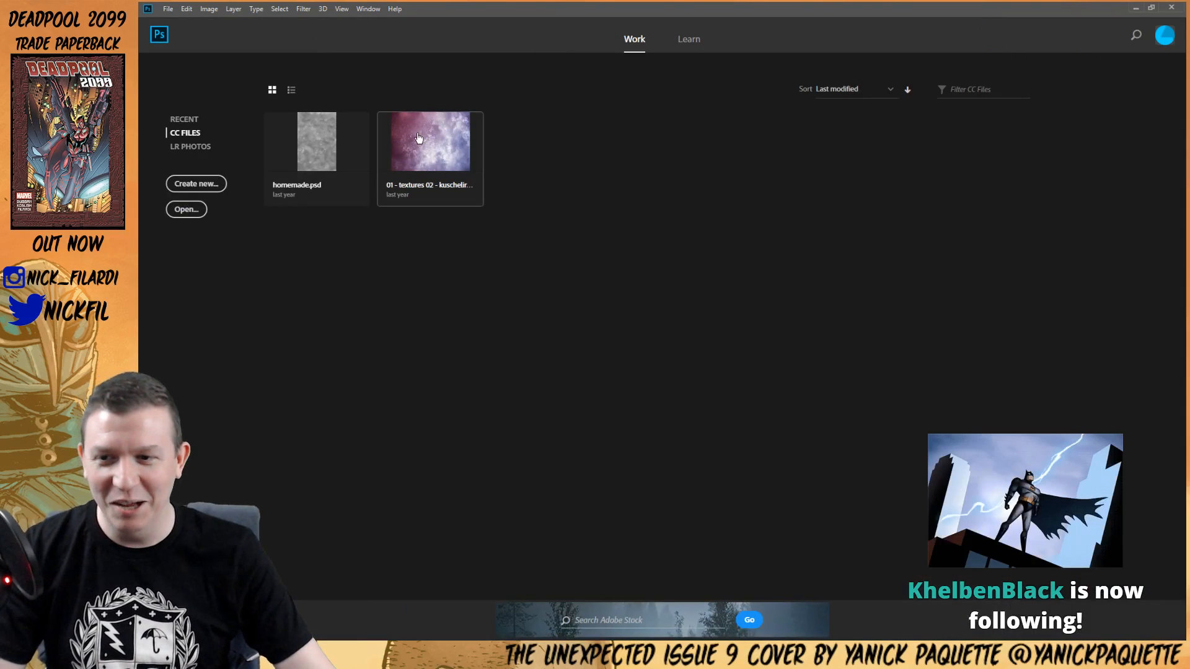